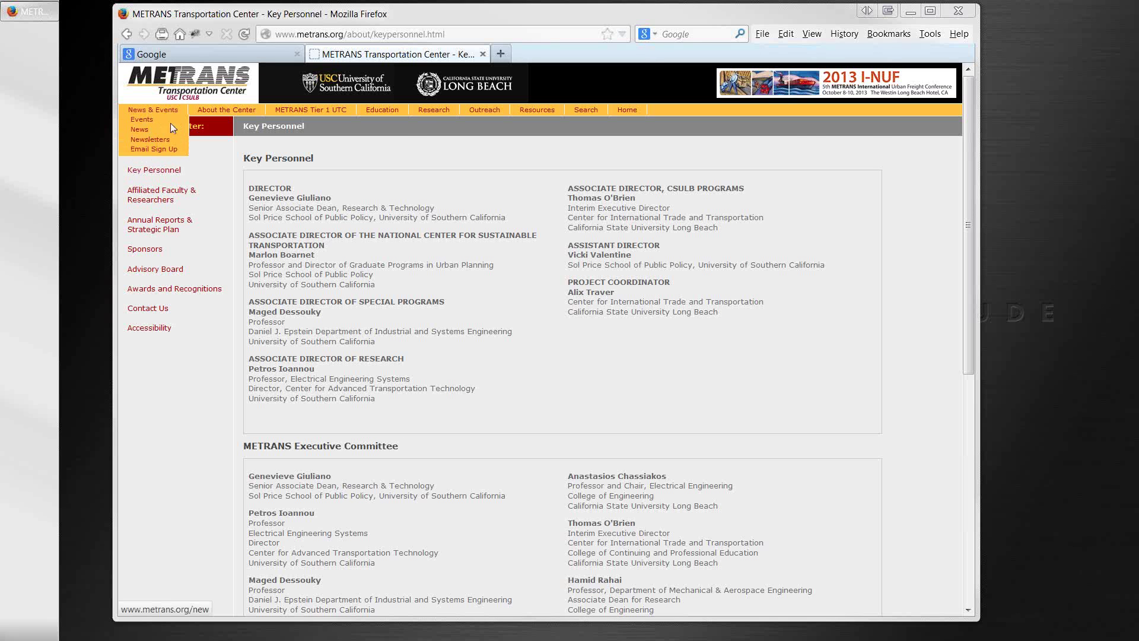
Return the current METRANS site to its home page
click(151, 85)
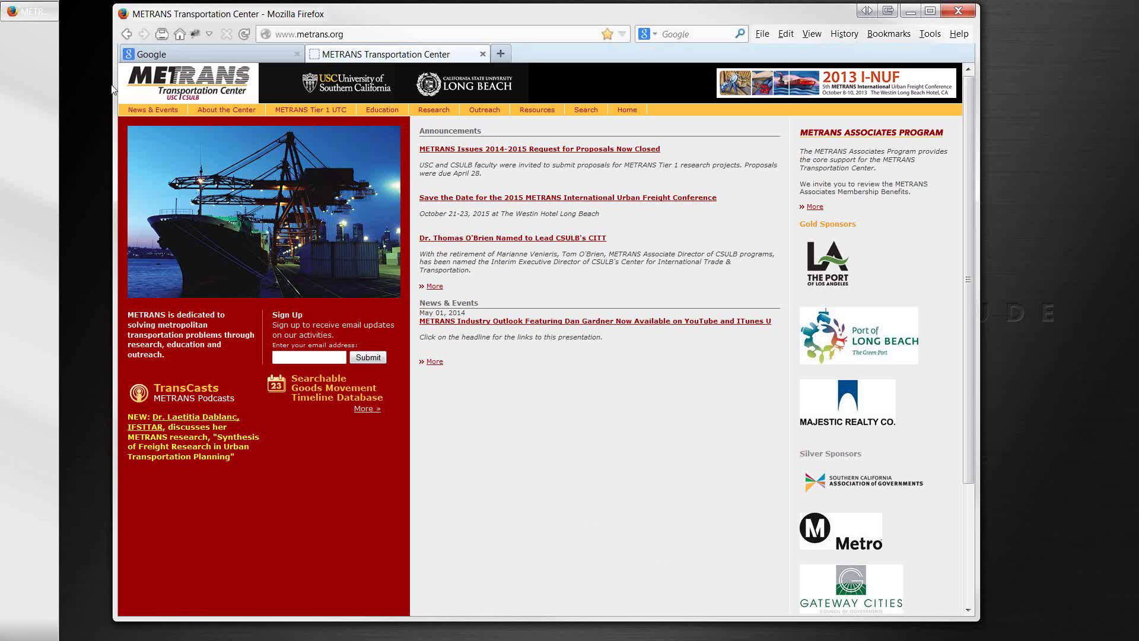
Load metrans.urbaninsight.com in the Google tab and enlarge the browser window slightly
click(186, 55)
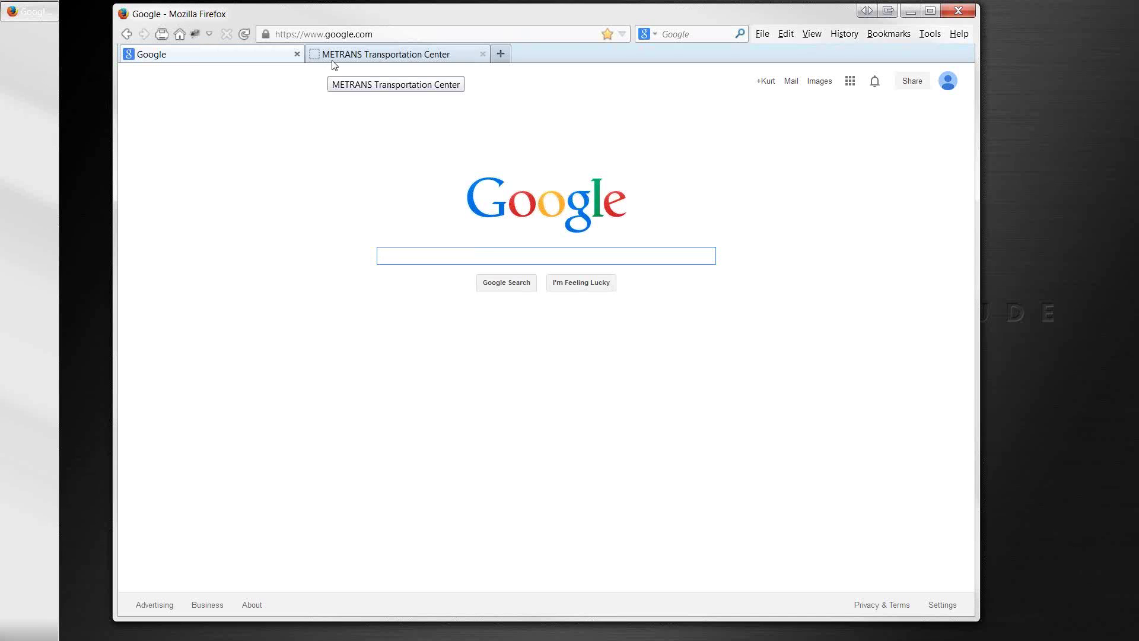
click(438, 36)
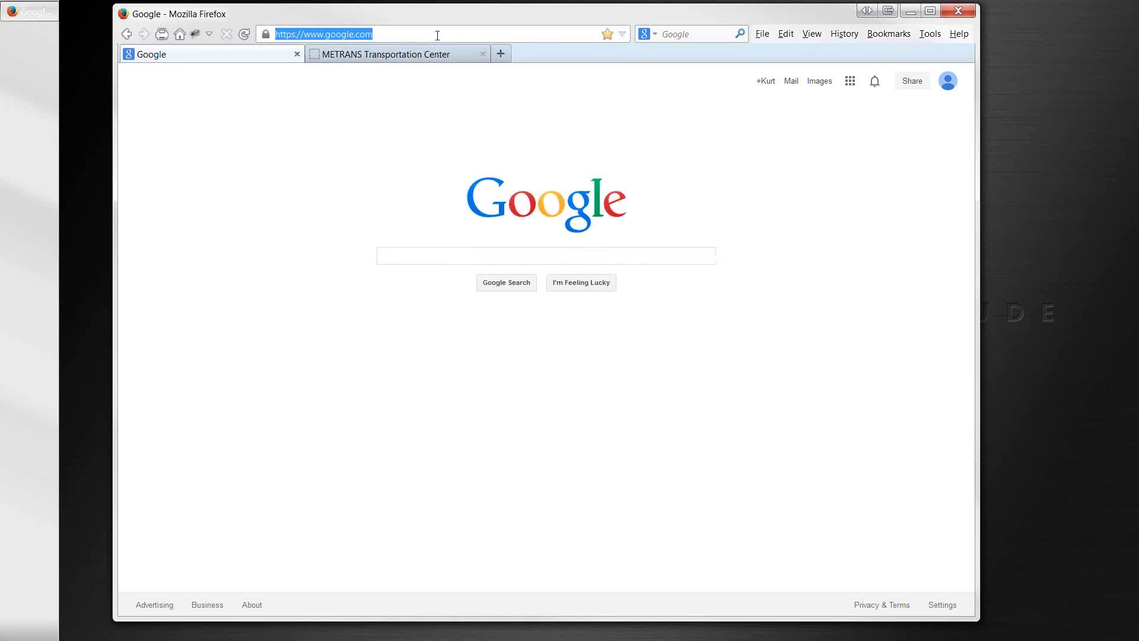
text(metrans.urbaninsight.com/)
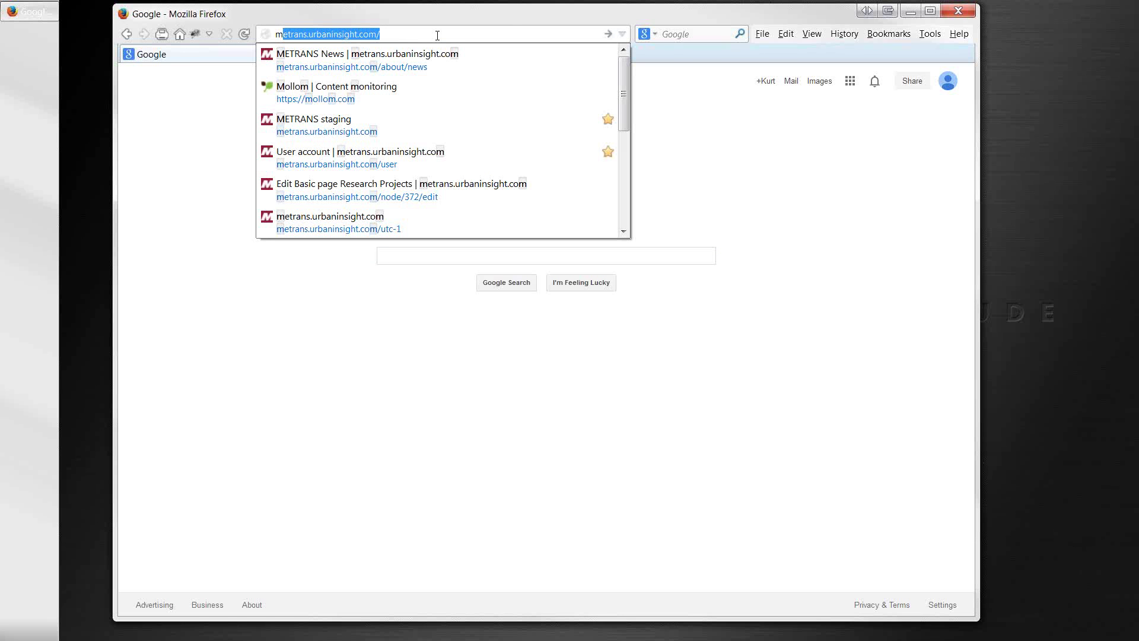
key(Down)
key(Up)
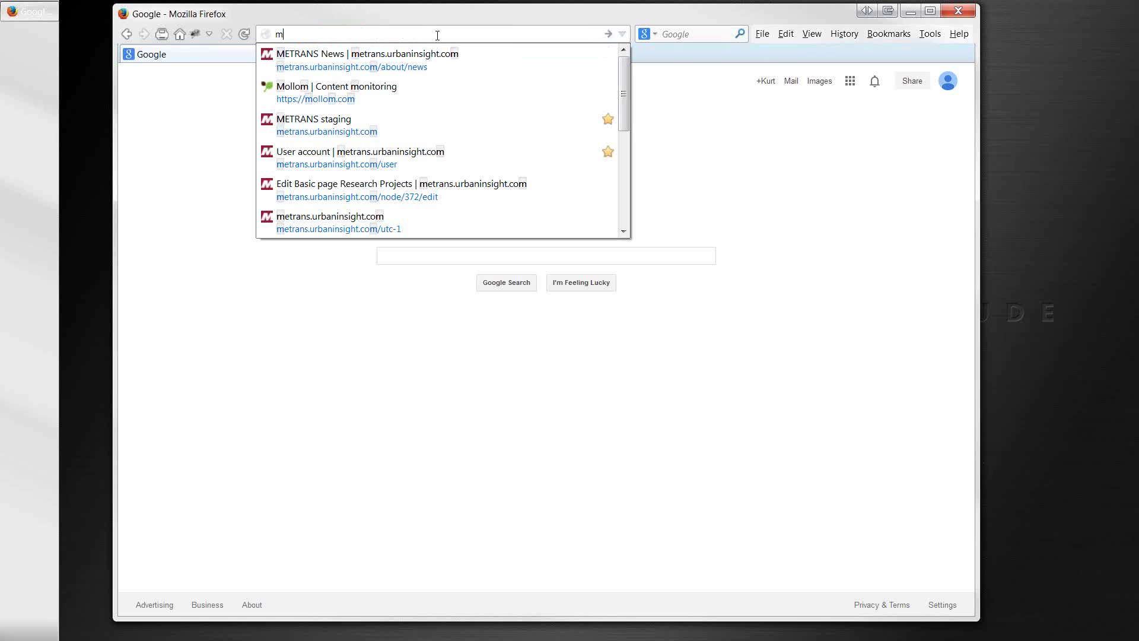
text(etrans.urbaninsight.com)
key(Return)
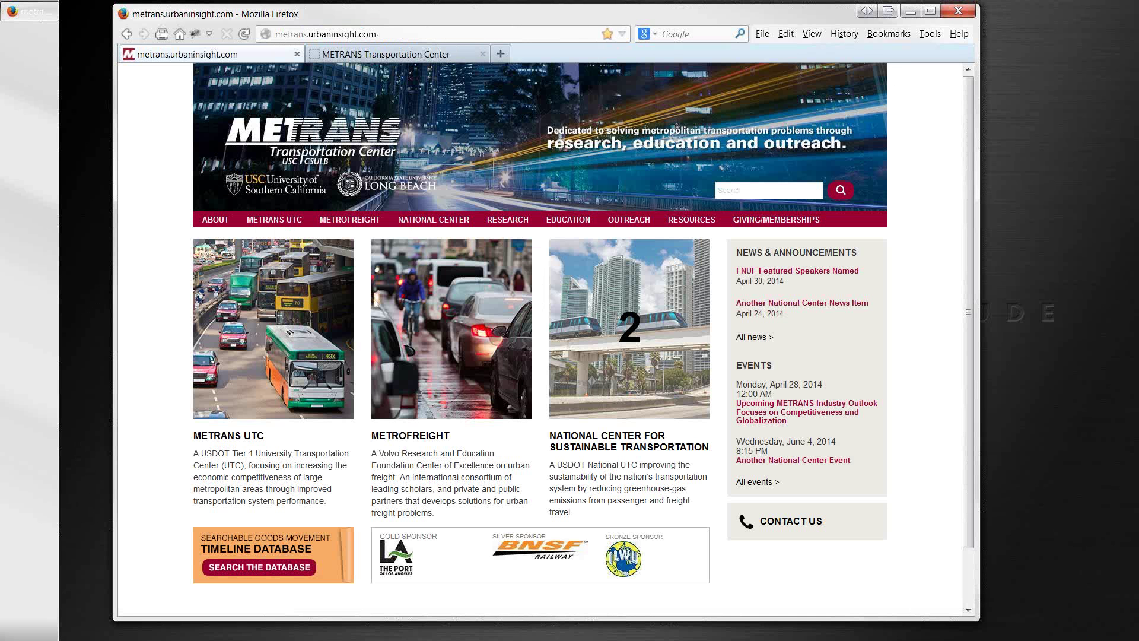
drag(978, 620, 1008, 635)
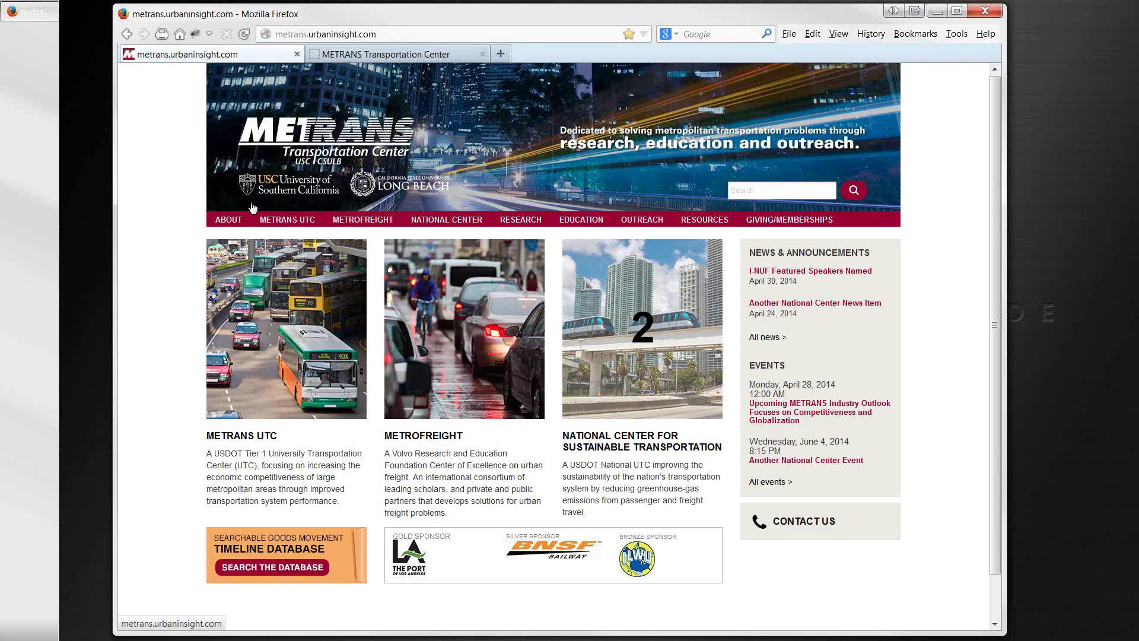
Compare the new site's About menu with the old site's News & Events, About the Center and METRANS Tier 1 UTC menus
mouse_move(231, 223)
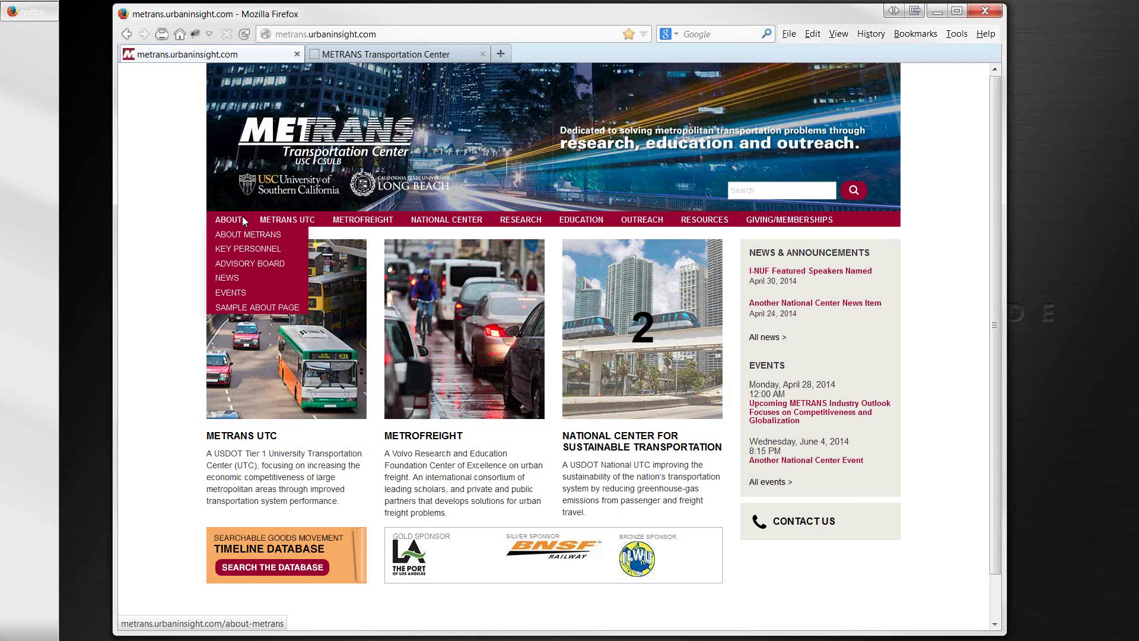
key(ctrl+Tab)
mouse_move(155, 114)
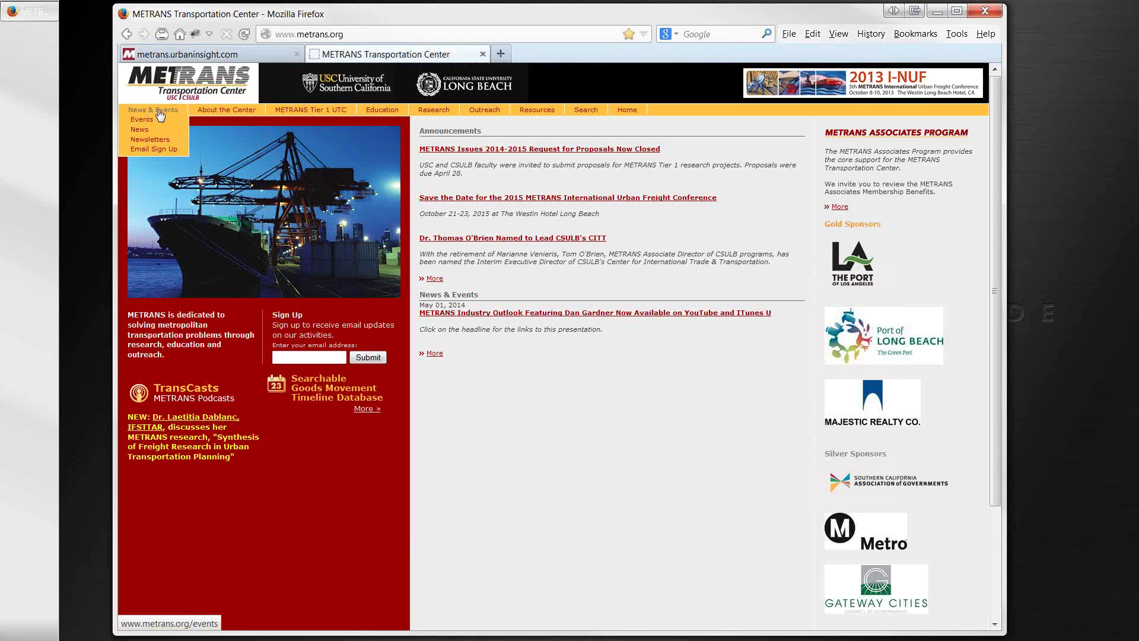
mouse_move(198, 114)
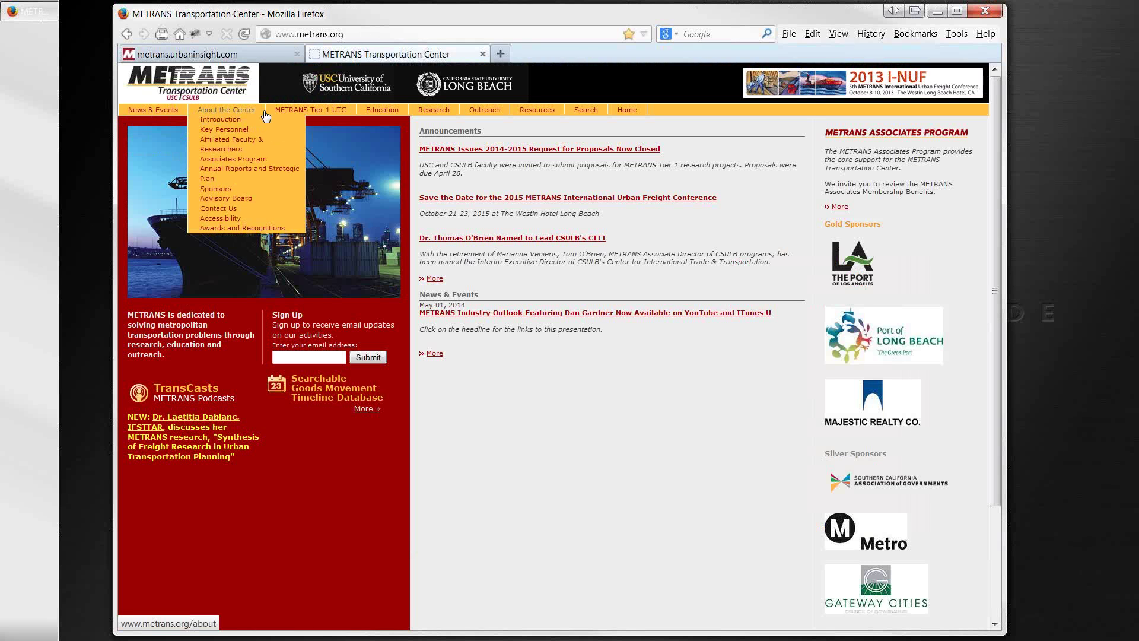
mouse_move(277, 115)
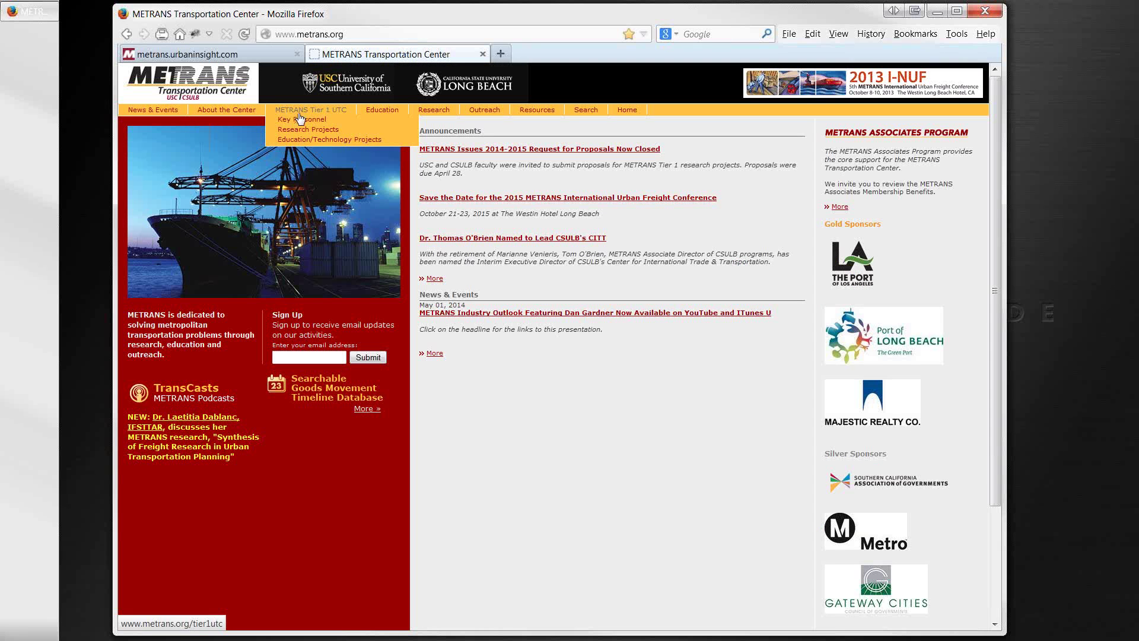
mouse_move(506, 115)
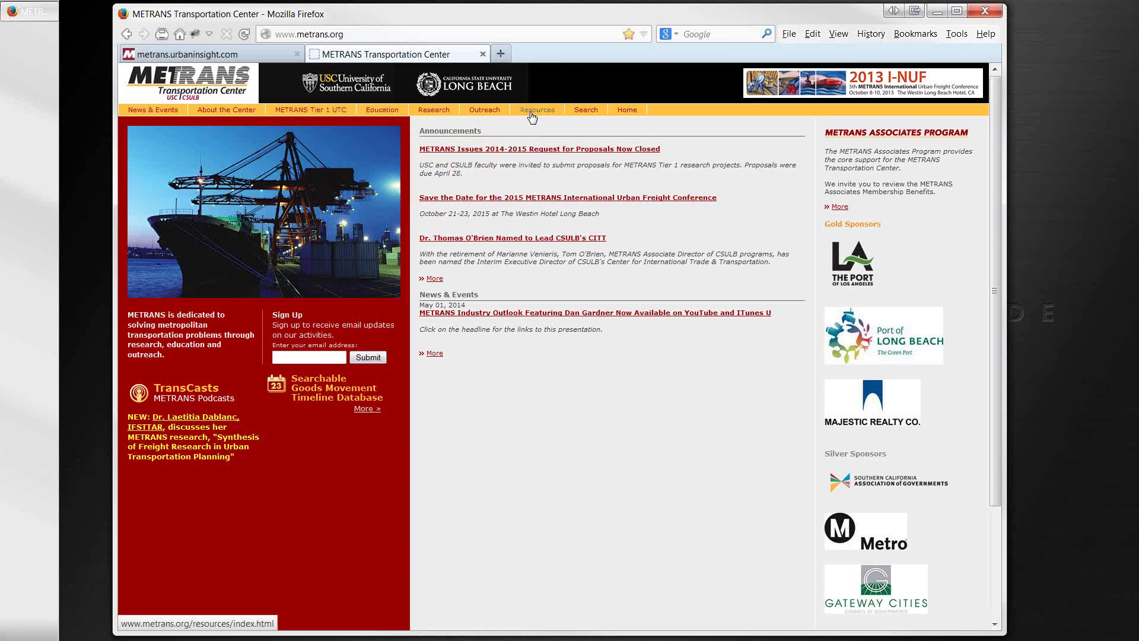
key(ctrl+Tab)
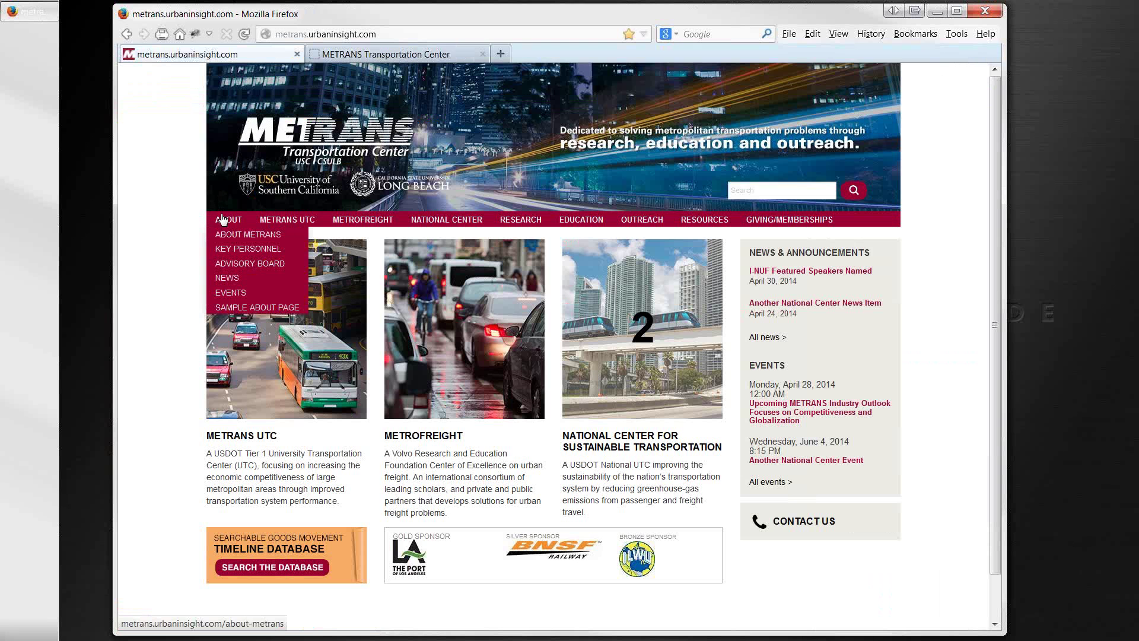
key(ctrl+Tab)
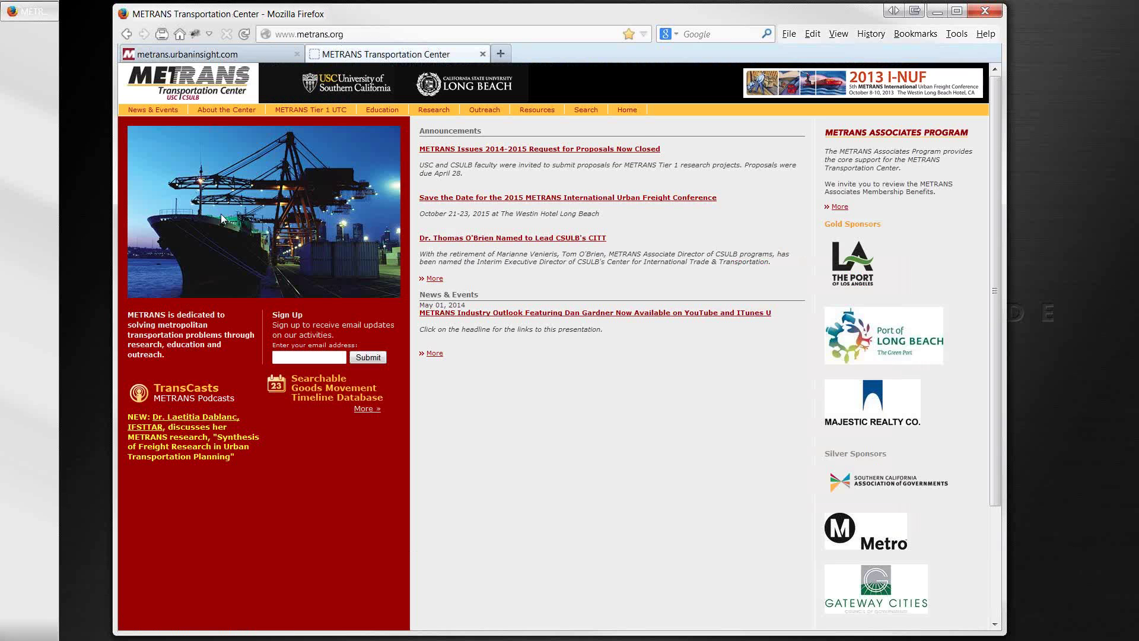
key(ctrl+Tab)
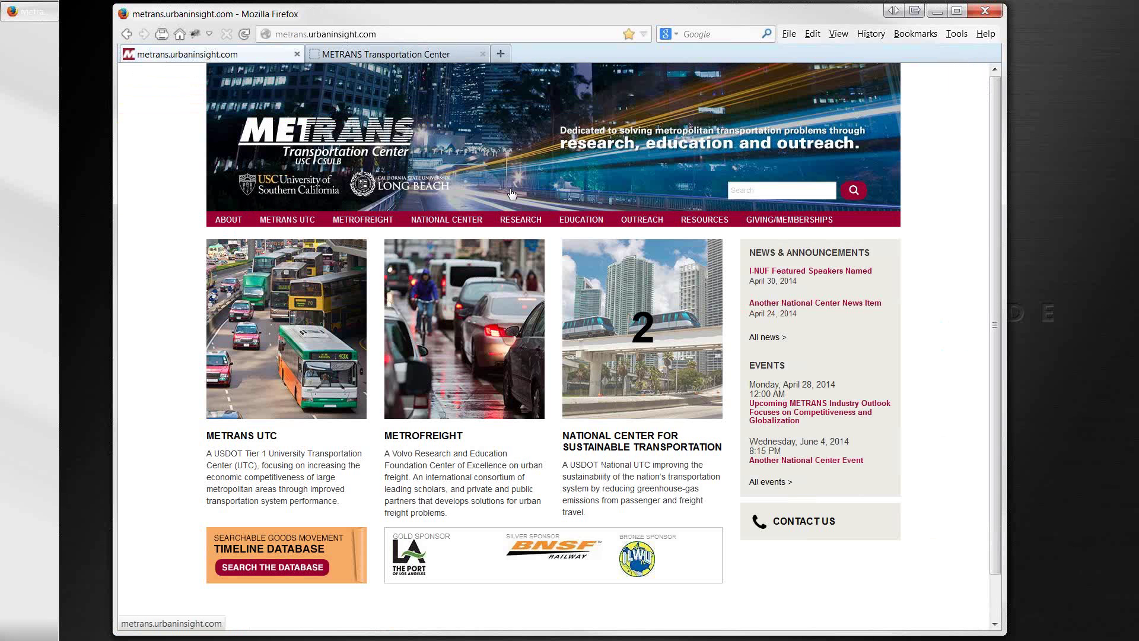
Examine the new site's Resources, METRANS UTC, MetroFreight and National Center menus, comparing METRANS UTC with the old site's navigation
mouse_move(589, 228)
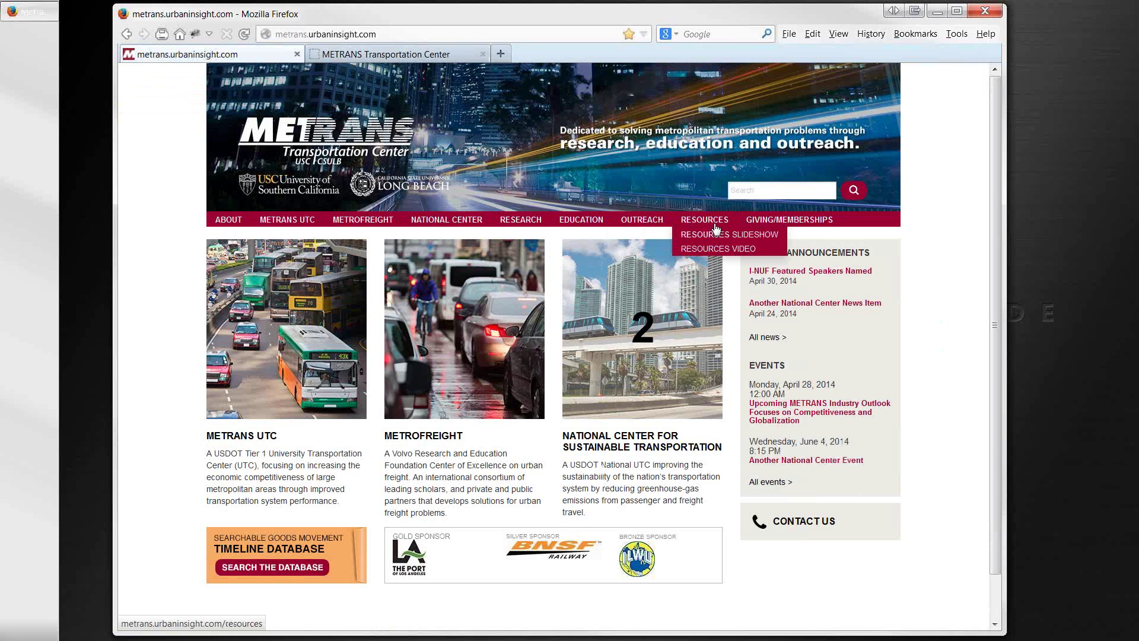
mouse_move(763, 227)
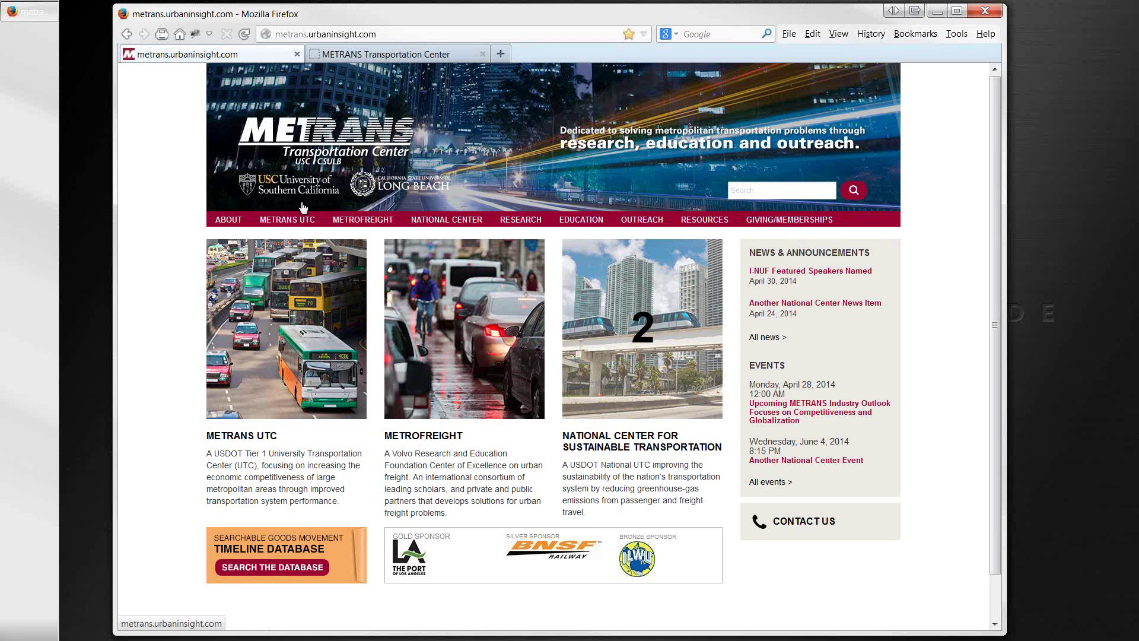
mouse_move(295, 221)
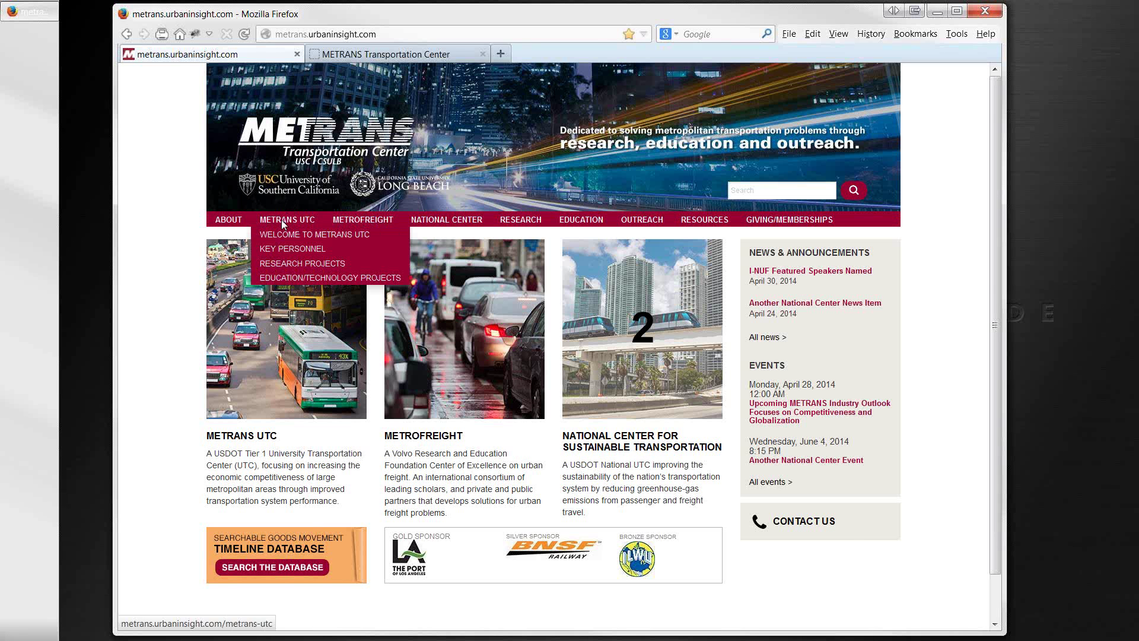
key(ctrl+Tab)
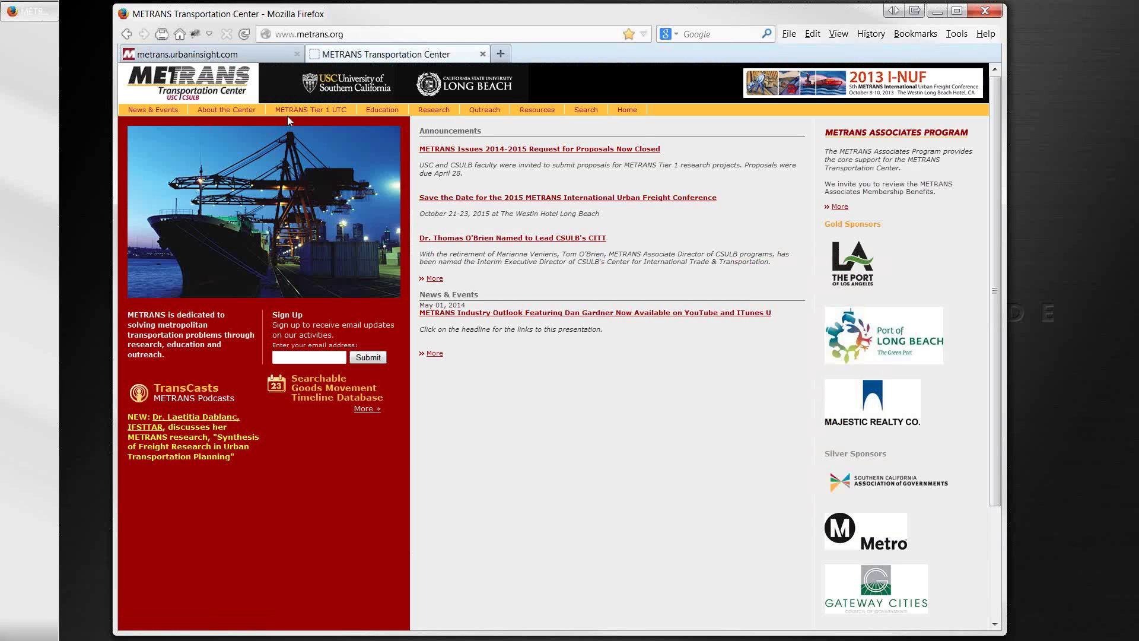
key(ctrl+Tab)
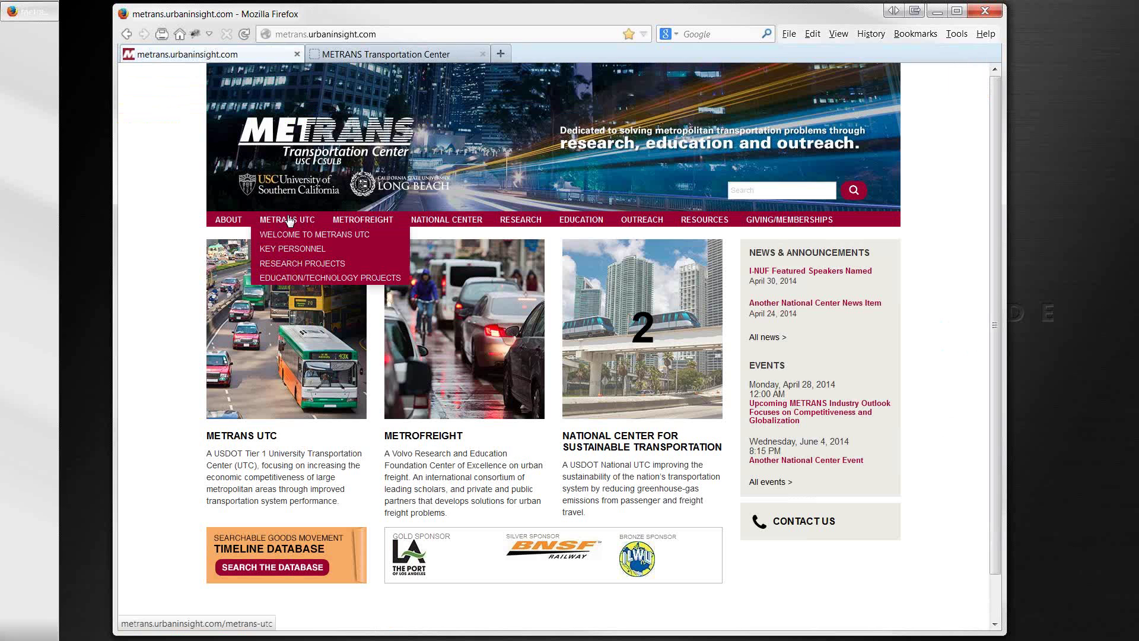
mouse_move(351, 224)
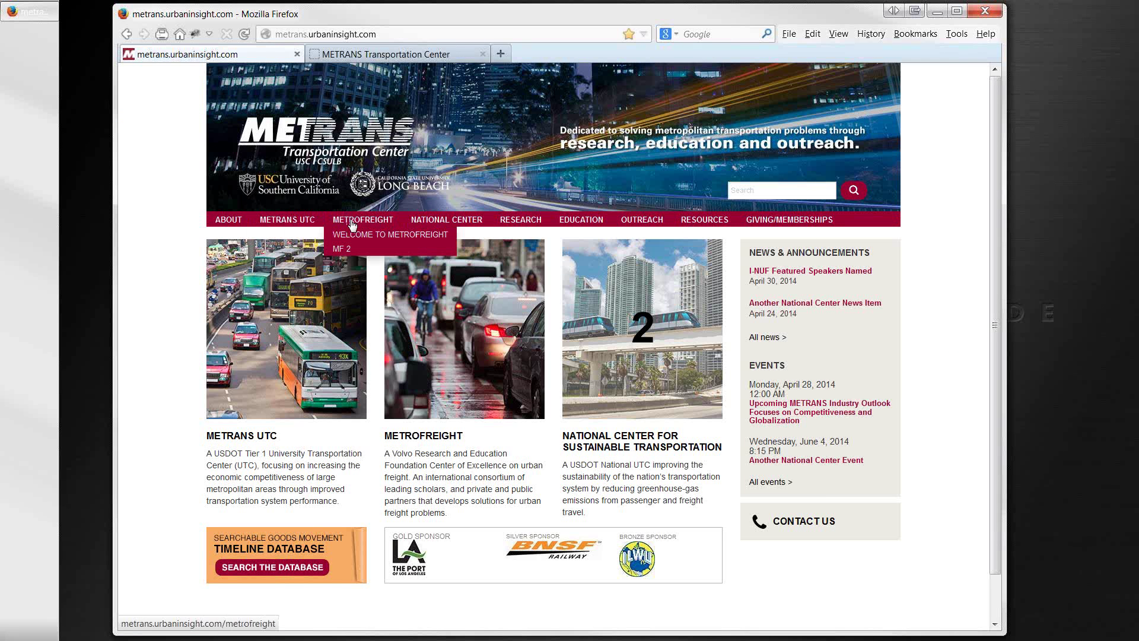
mouse_move(415, 221)
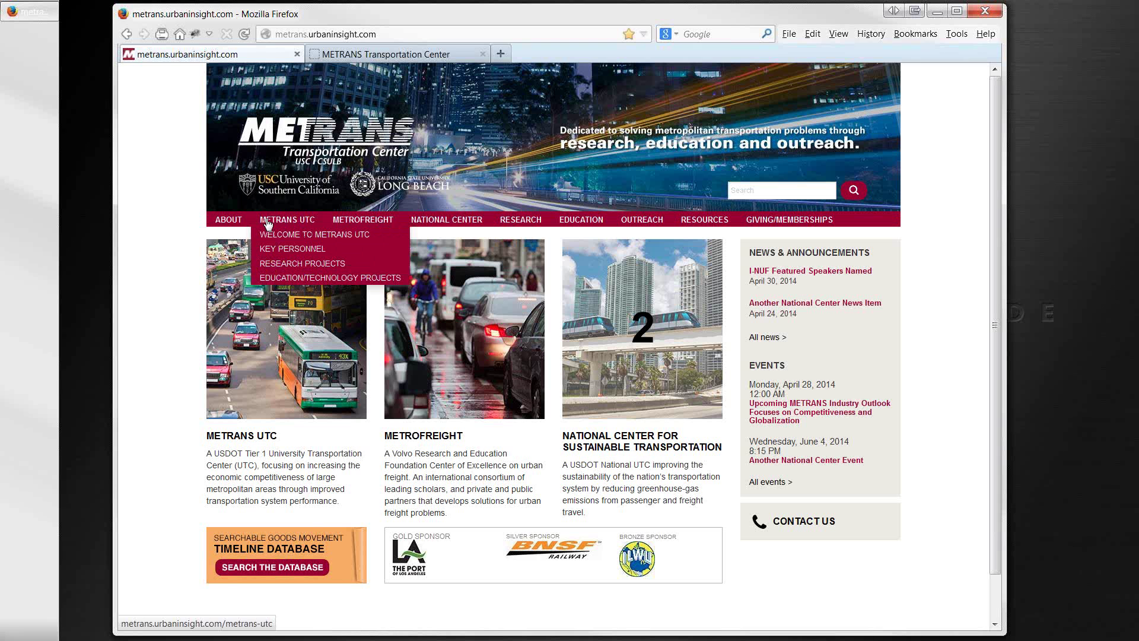
View the Welcome to METRANS UTC page and the Welcome to MetroFreight page, reloading the MetroFreight page once
click(268, 238)
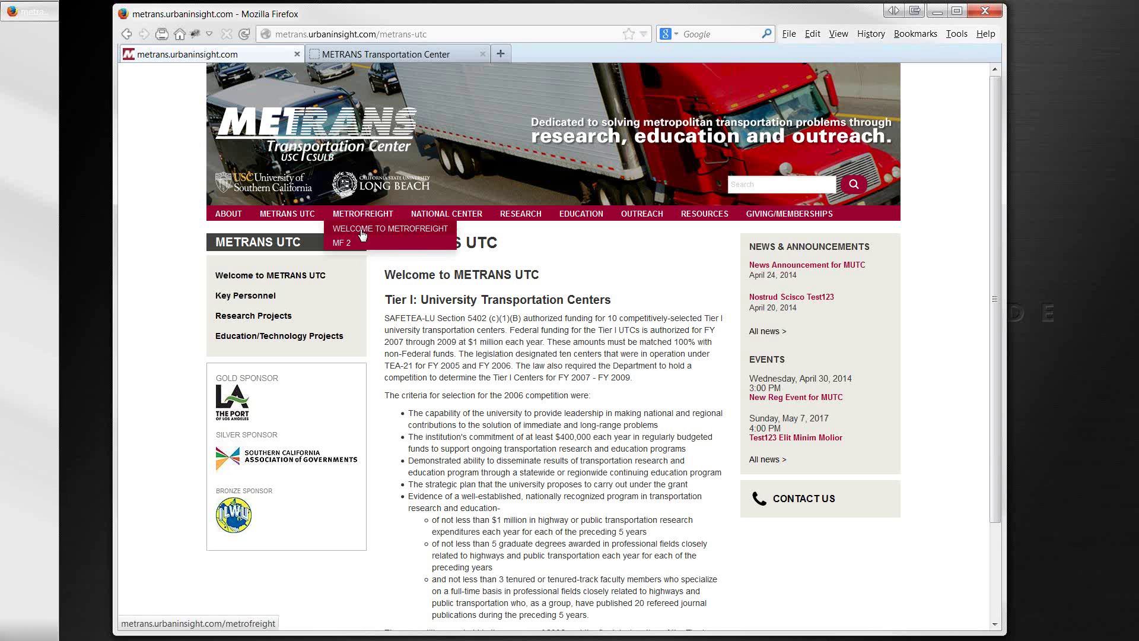
click(363, 234)
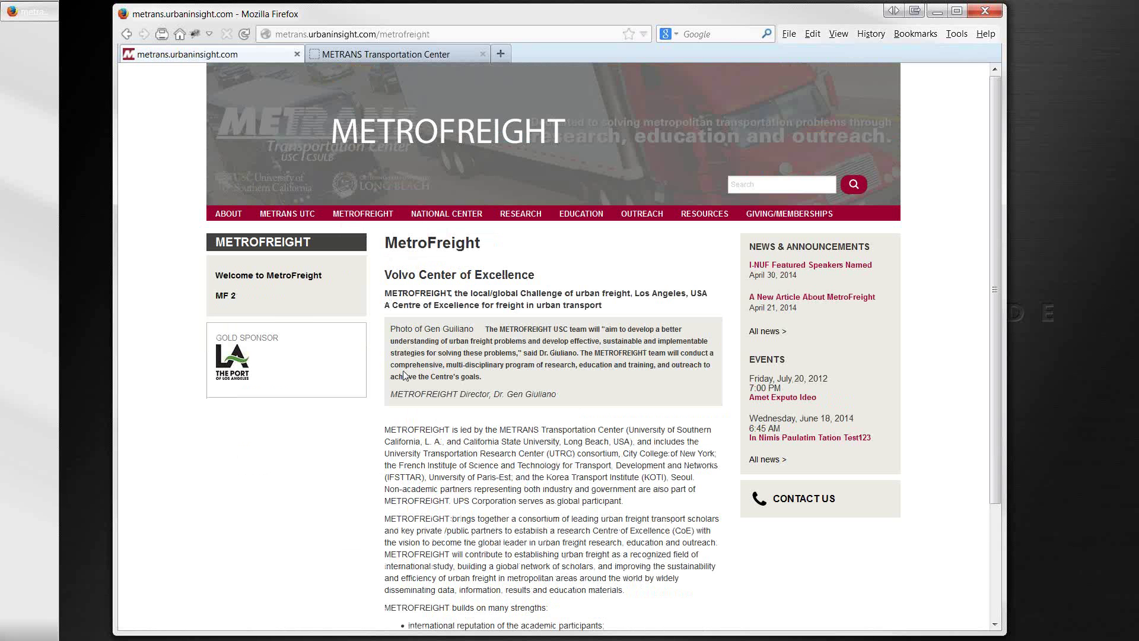
key(F5)
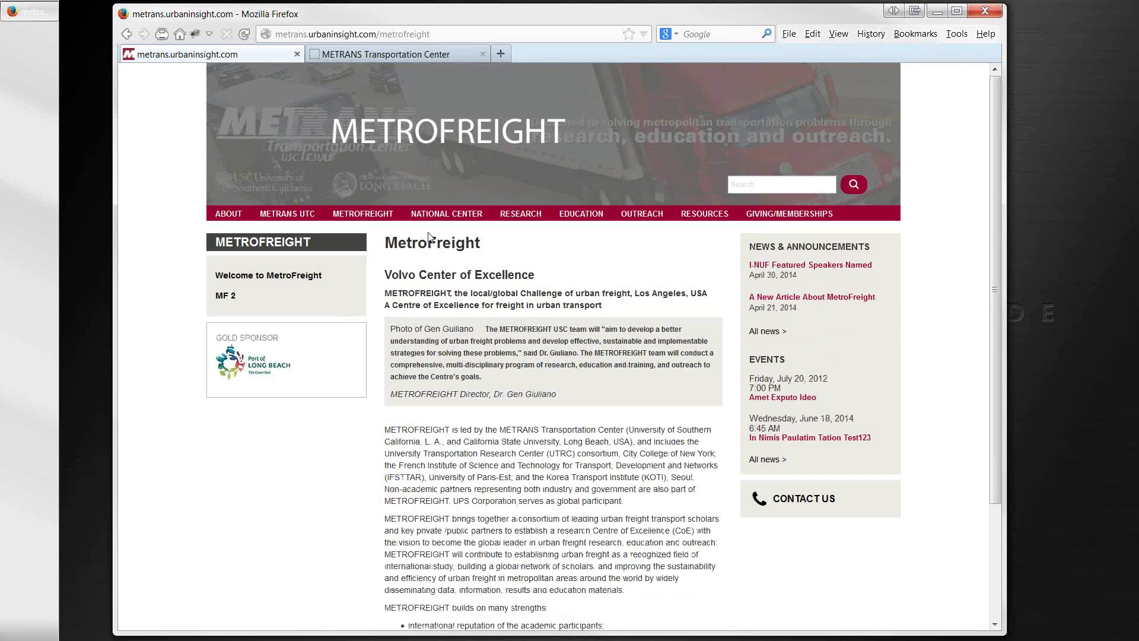
Look through the UC Davis National Center page of the new site
mouse_move(448, 222)
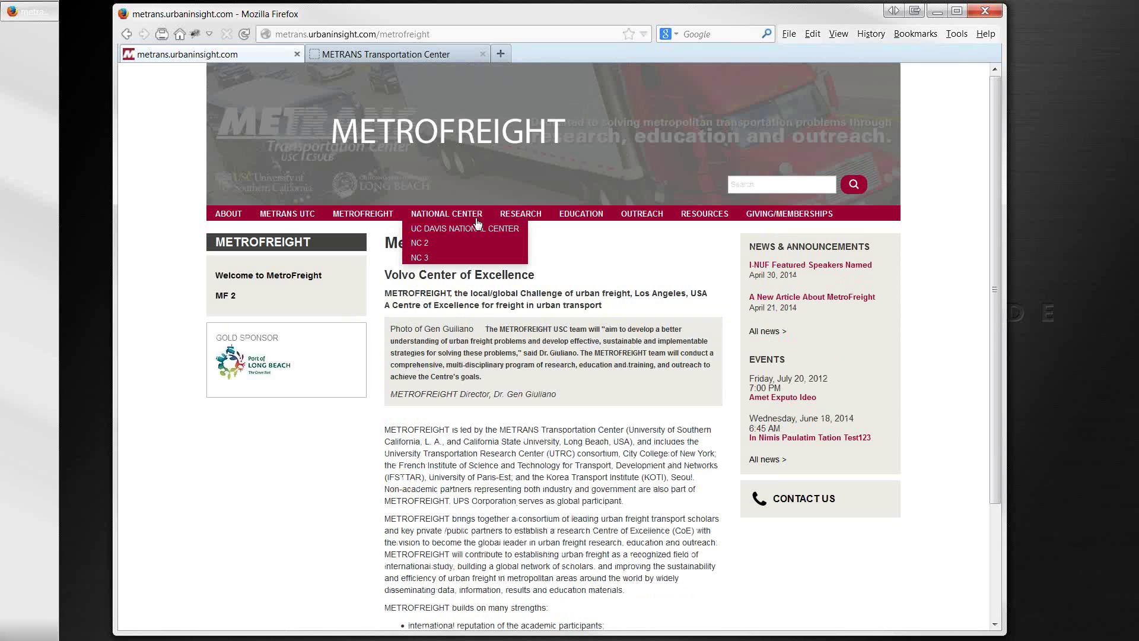
click(442, 231)
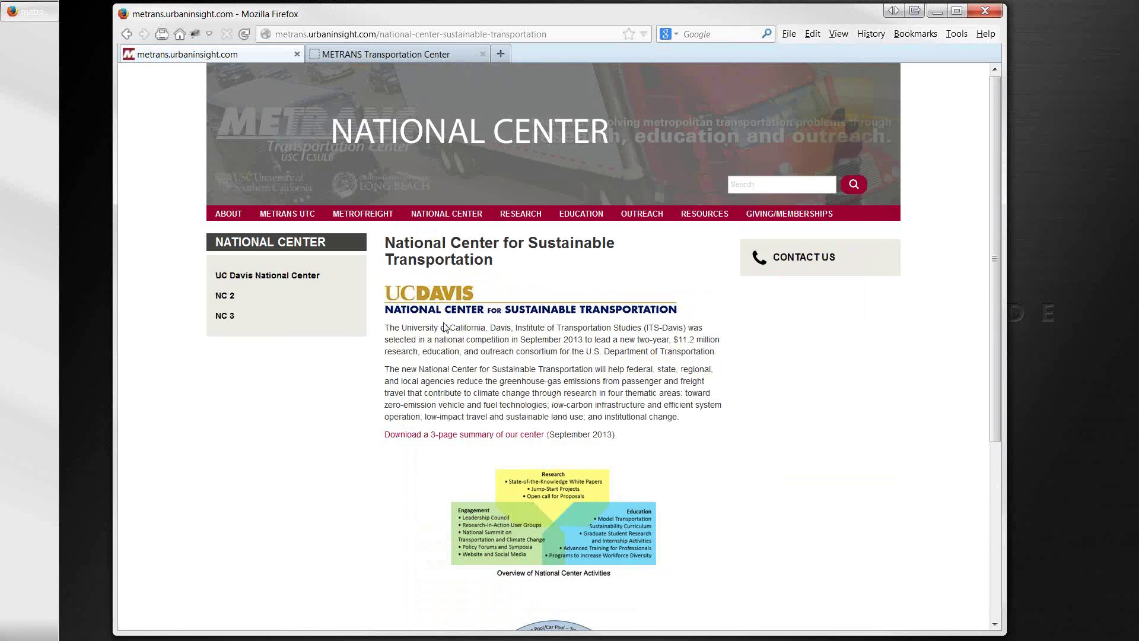
scroll(690, 415, down, 2)
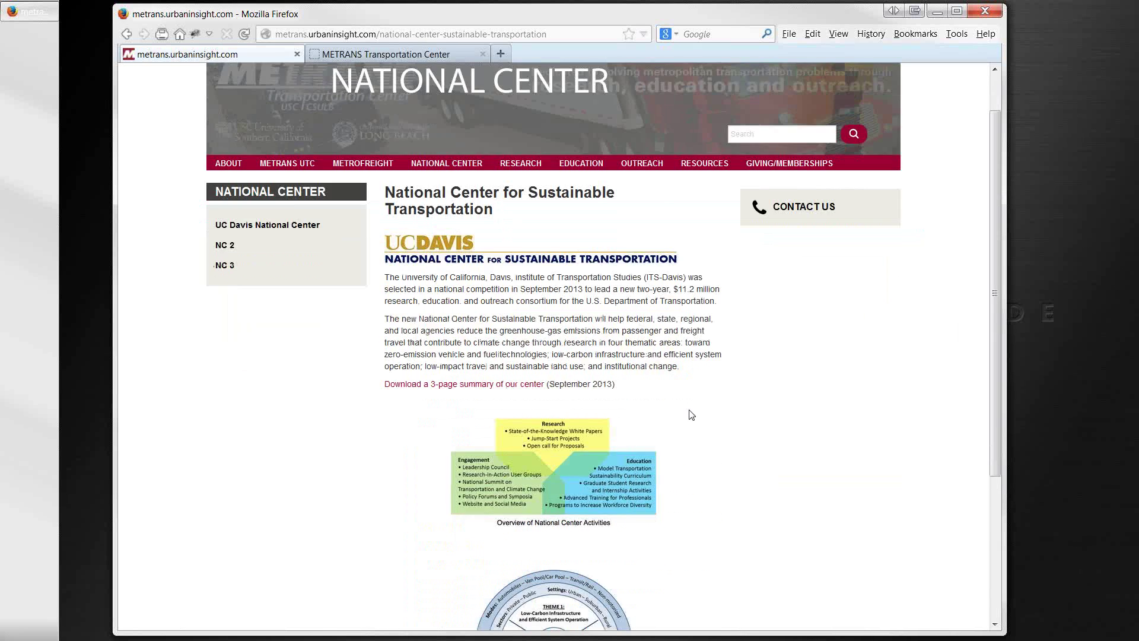
scroll(691, 416, up, 2)
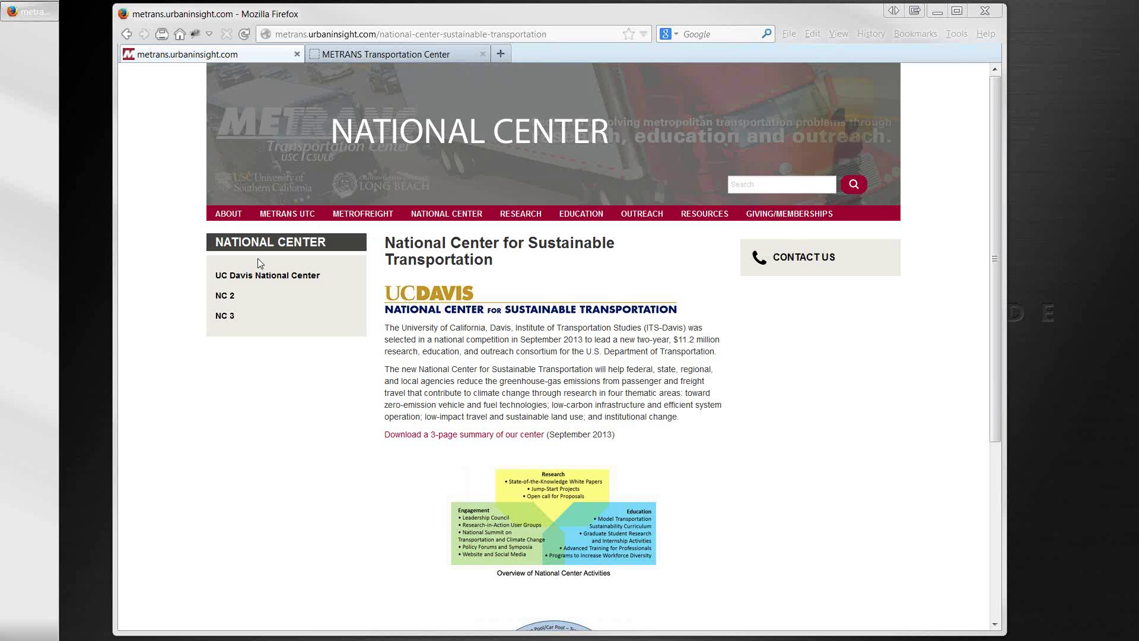
Revisit the METRANS UTC and MetroFreight welcome pages and review the submenus of the centers
mouse_move(230, 219)
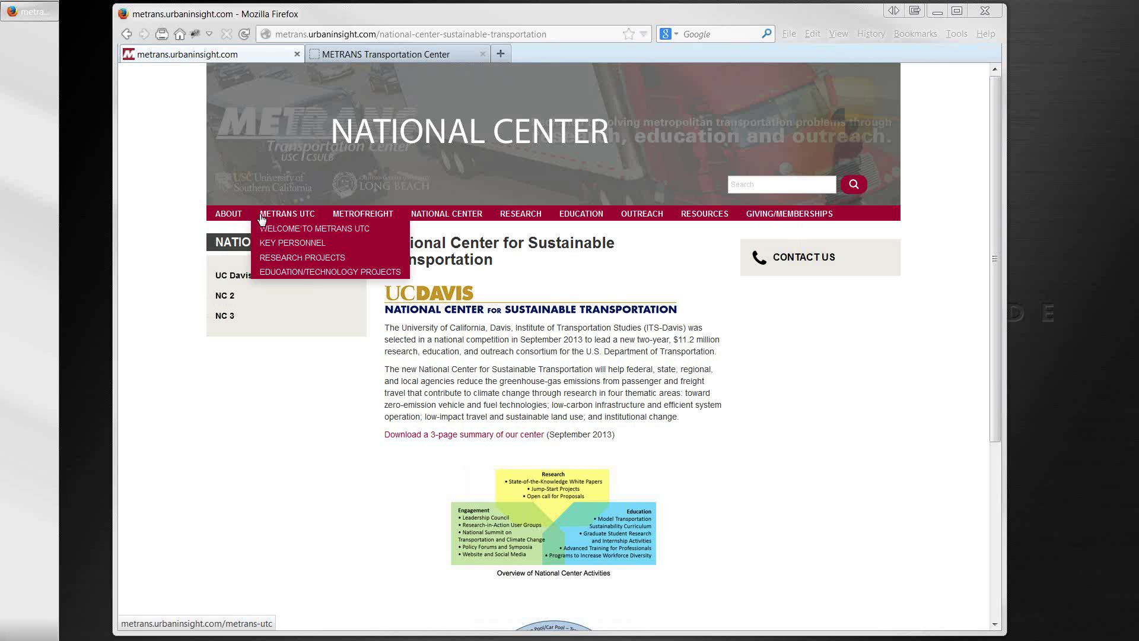
click(265, 231)
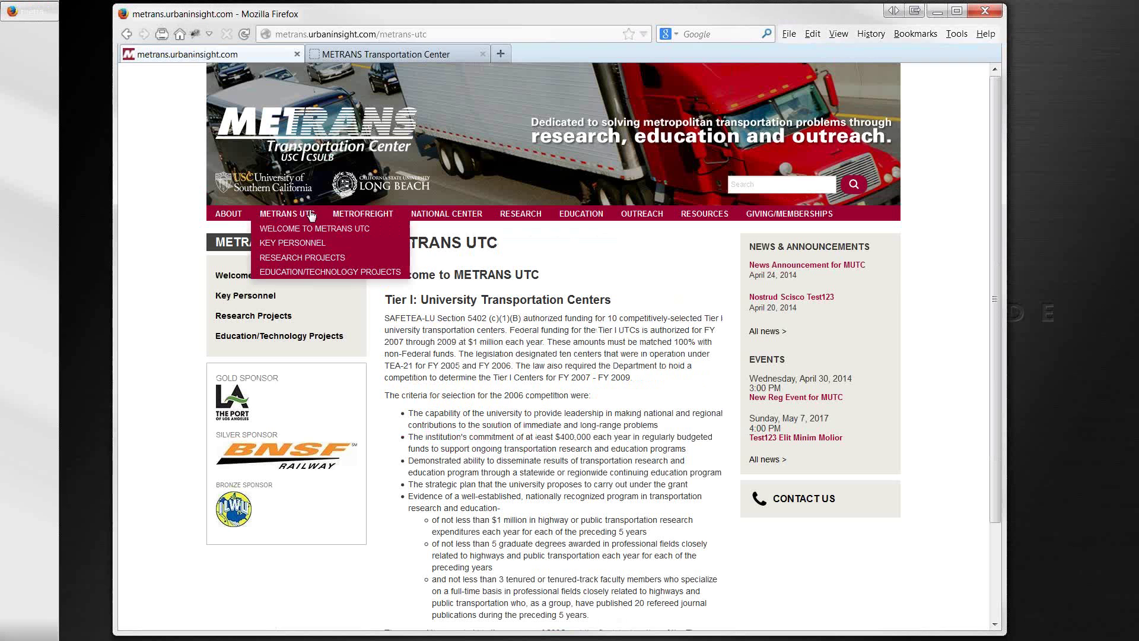
mouse_move(351, 221)
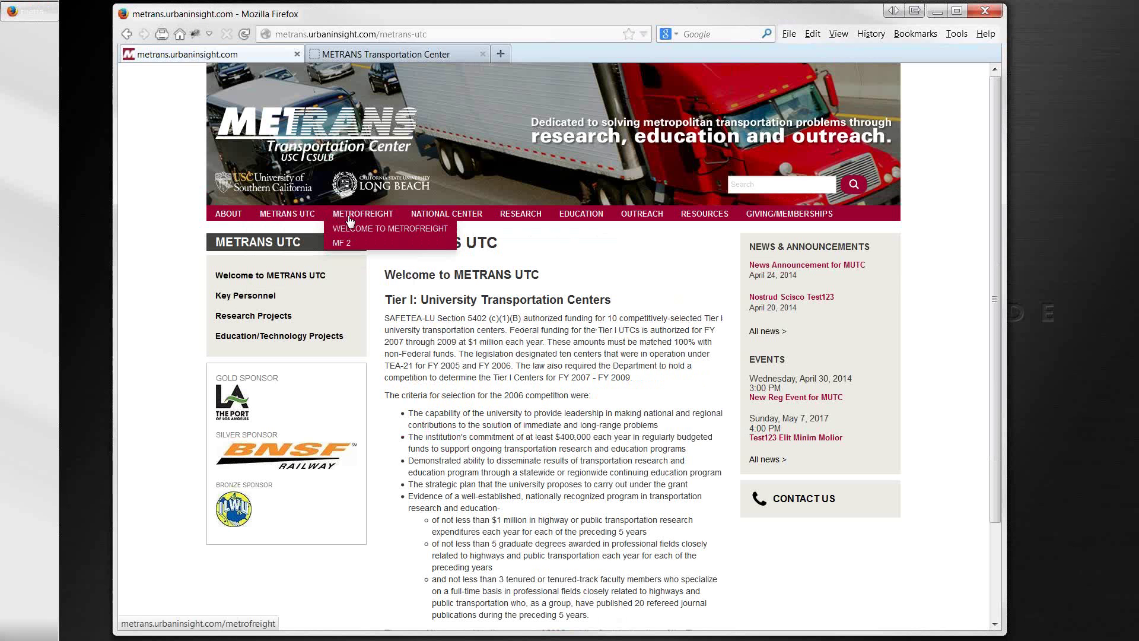
mouse_move(295, 222)
click(352, 231)
mouse_move(439, 220)
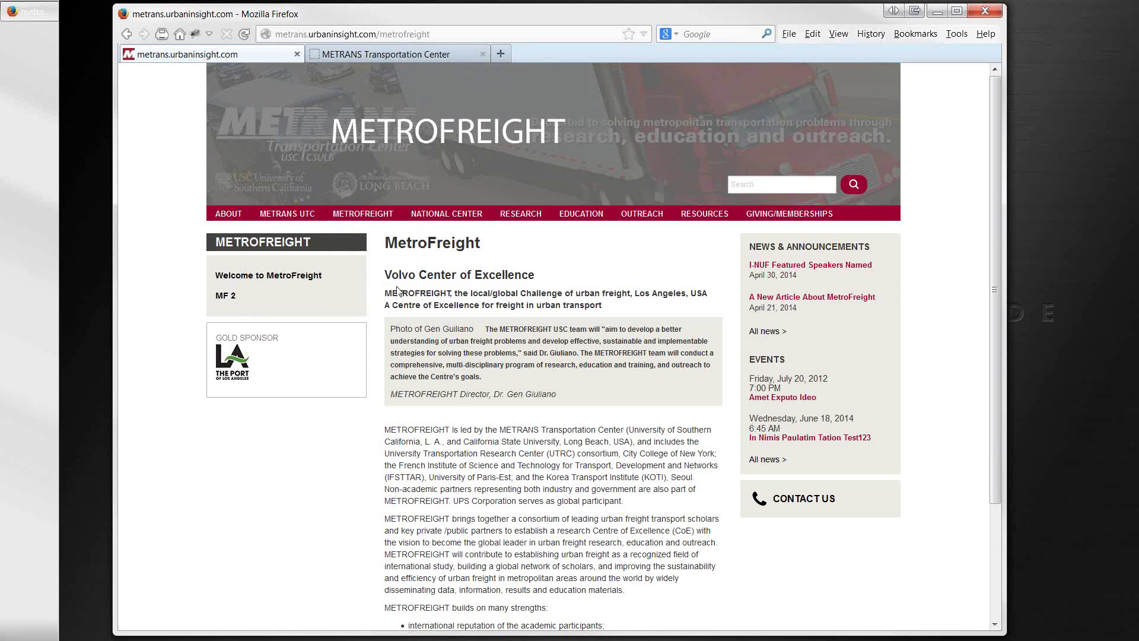
mouse_move(274, 219)
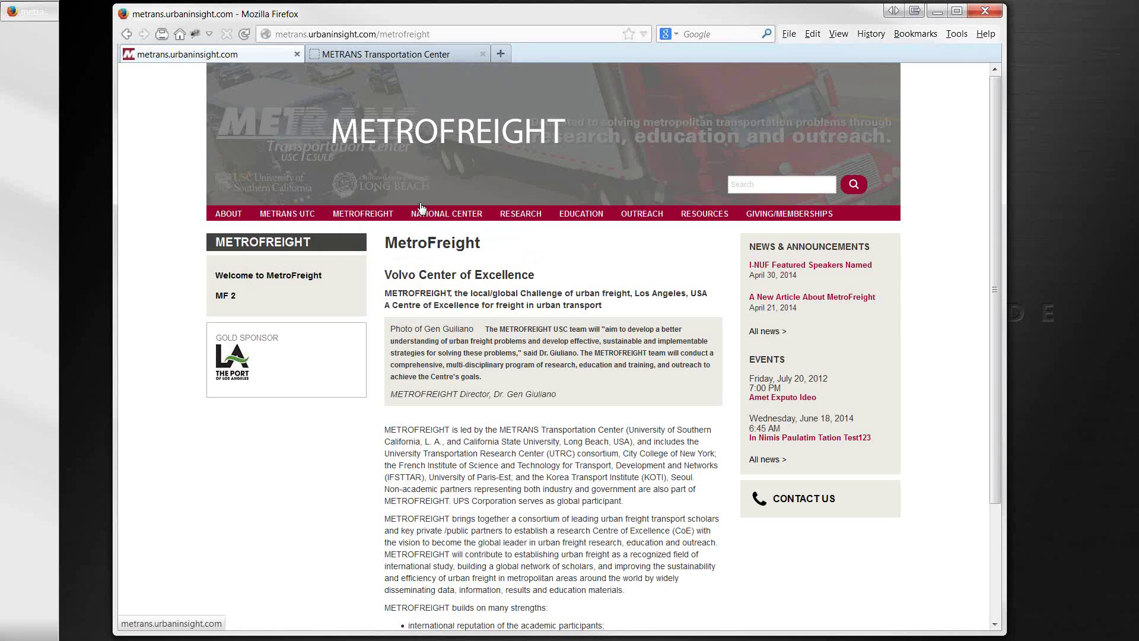
mouse_move(426, 216)
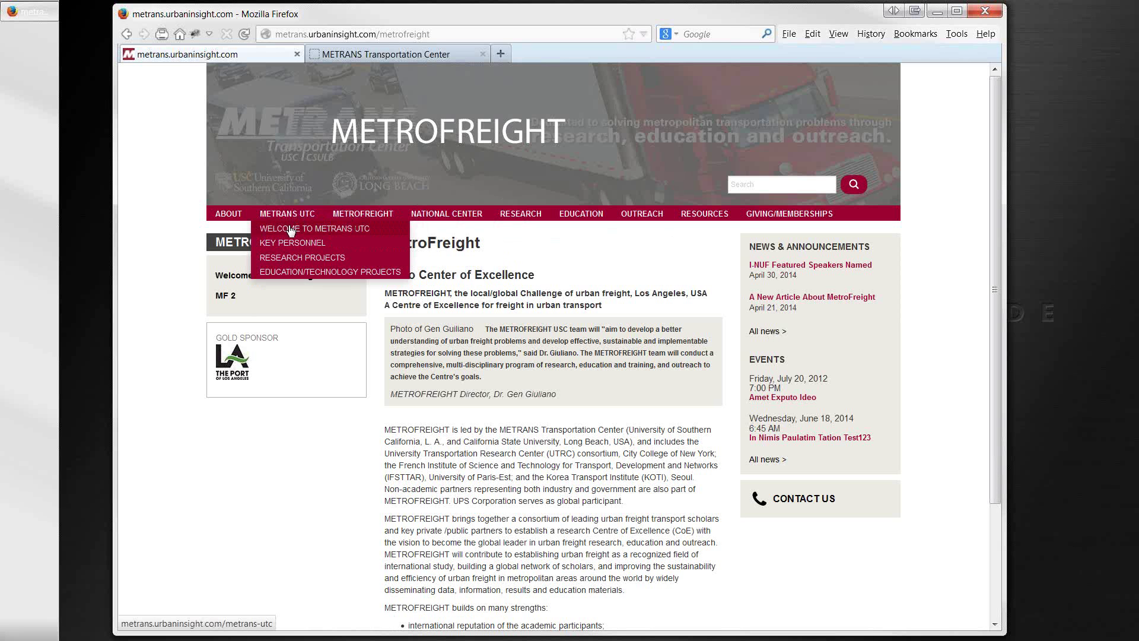
View the METRANS UTC, MetroFreight and UC Davis National Center pages again, check the About submenu, and return to the home page
click(289, 232)
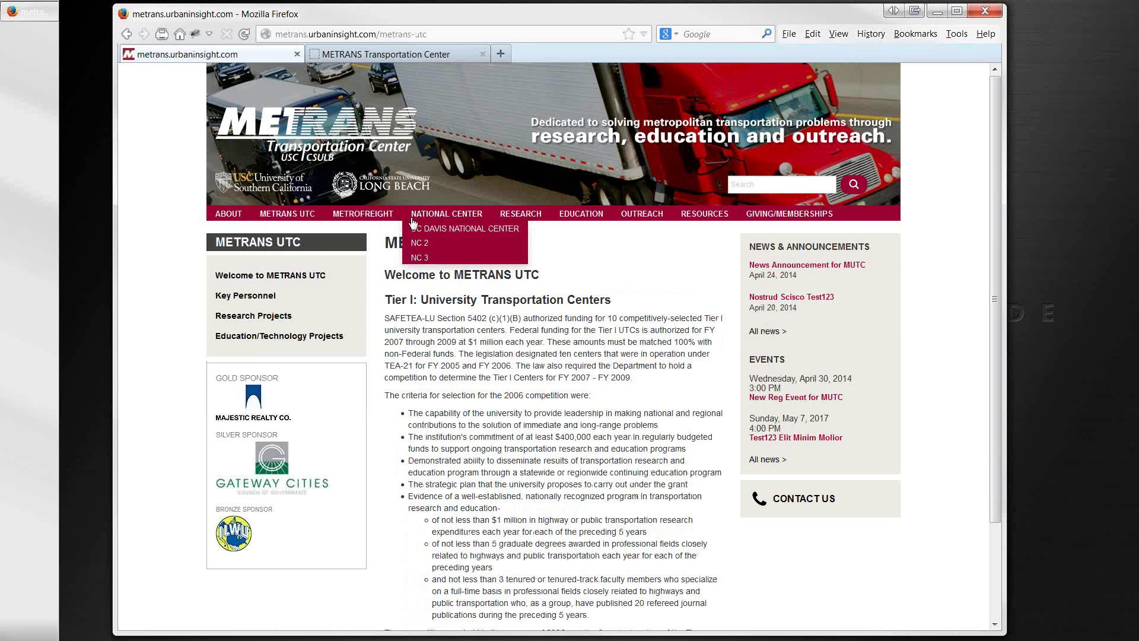
mouse_move(374, 219)
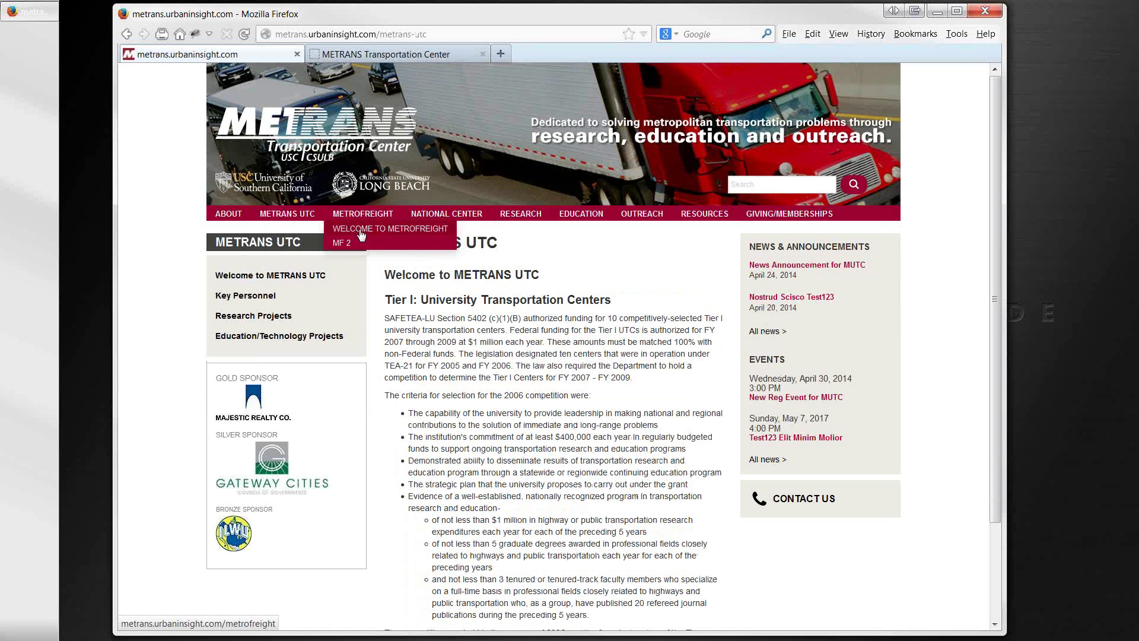
click(361, 231)
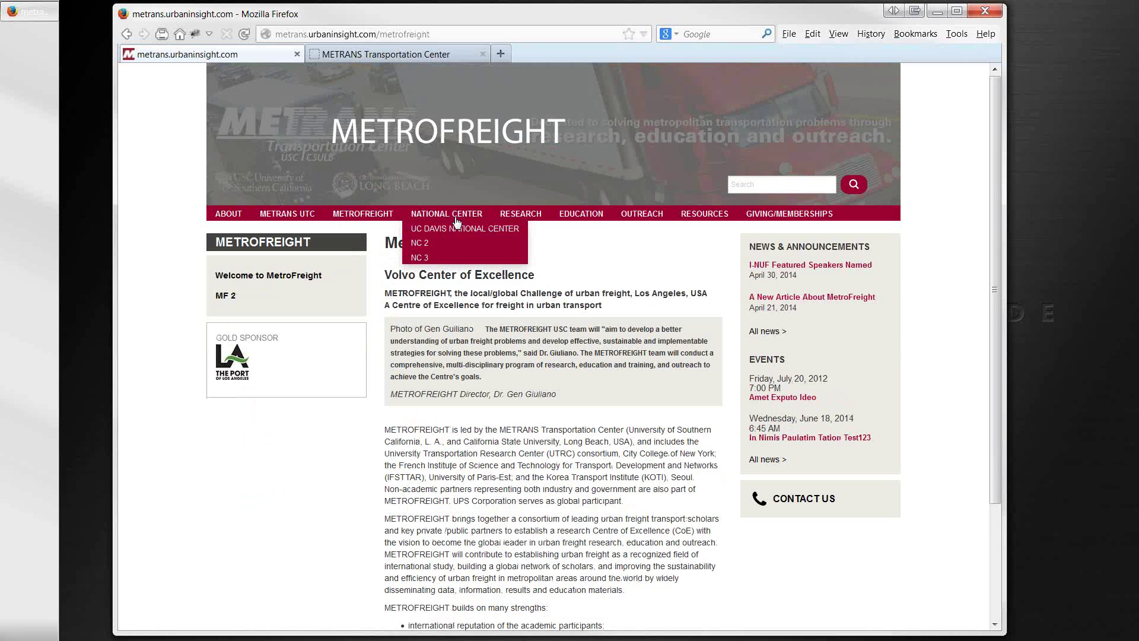
click(442, 231)
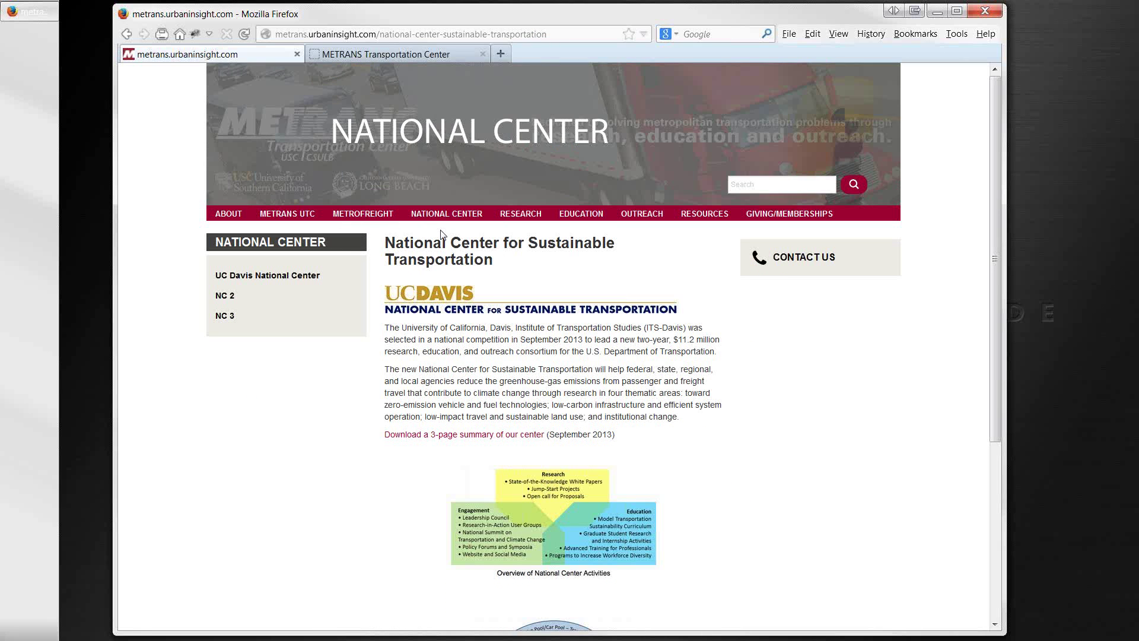
scroll(484, 318, down, 7)
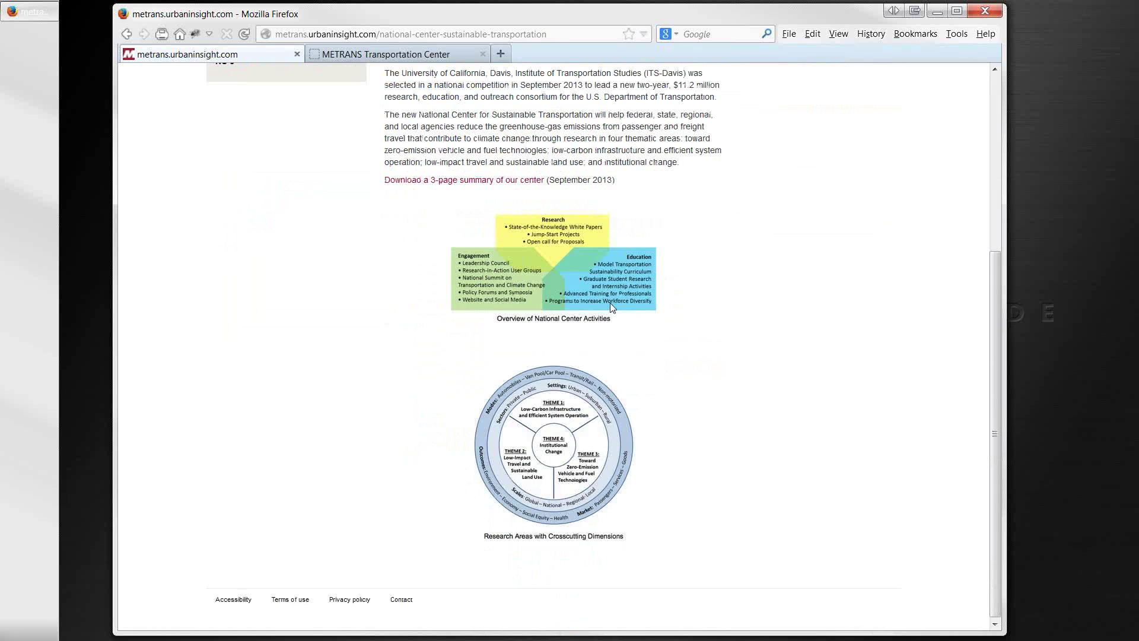
scroll(610, 302, up, 7)
mouse_move(233, 215)
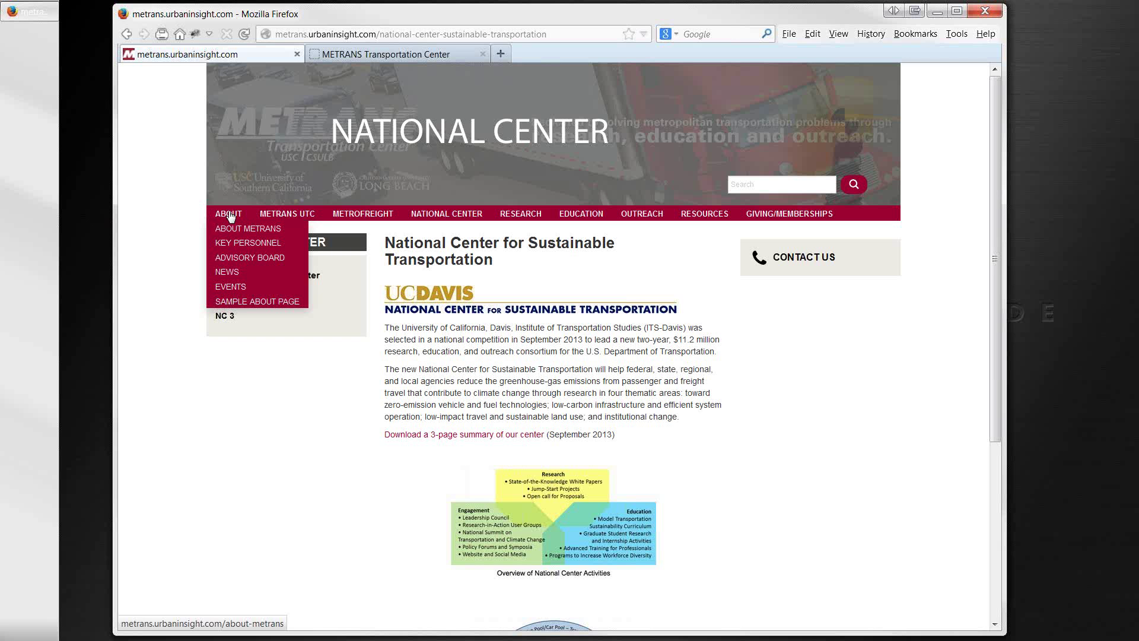
click(266, 165)
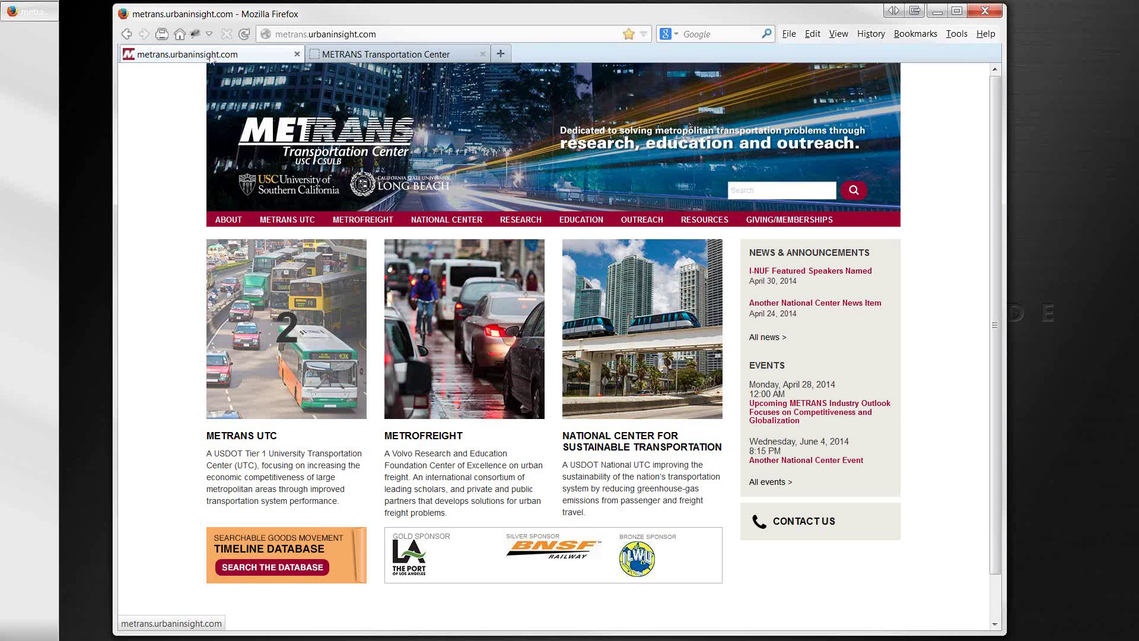
Open the old site's Key Personnel page and highlight keypersonnel.html in its web address
click(343, 55)
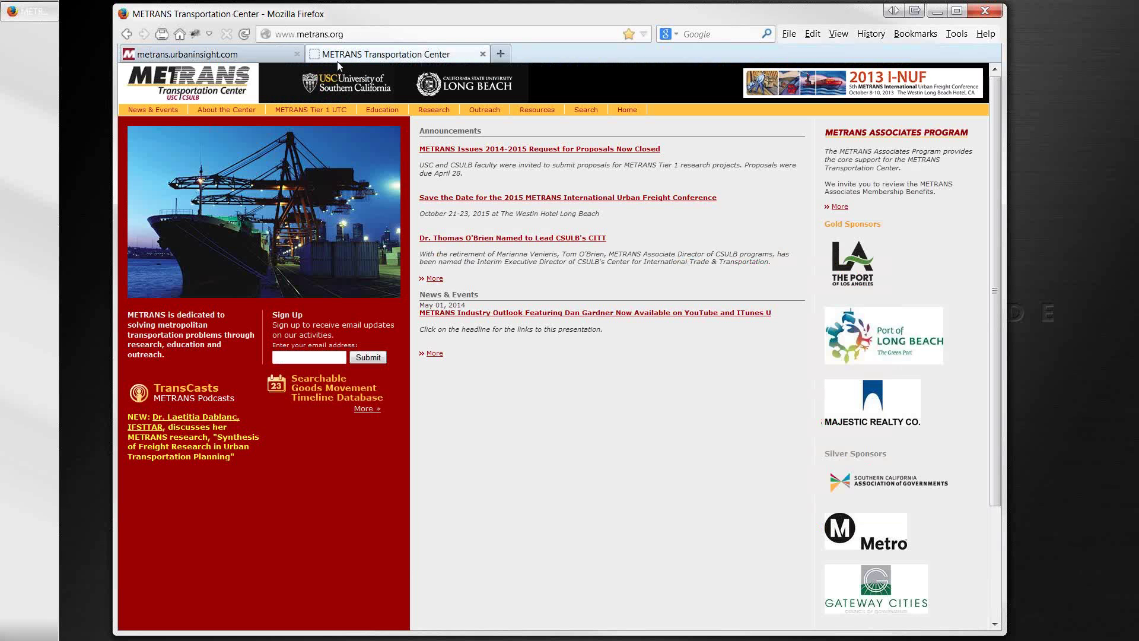
click(232, 130)
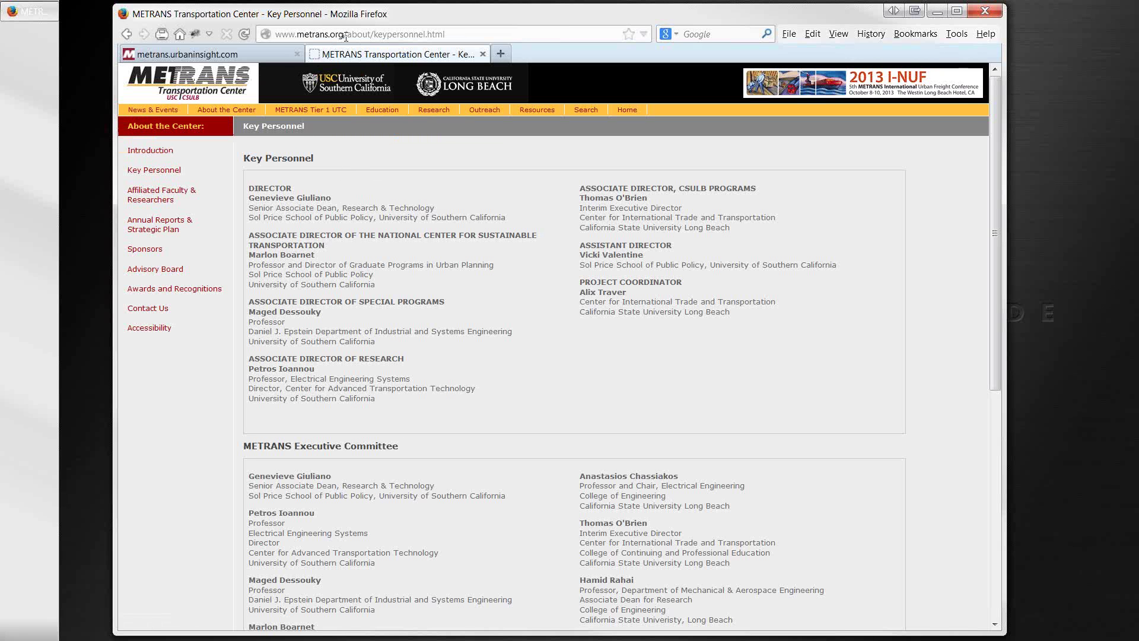
drag(374, 34, 448, 35)
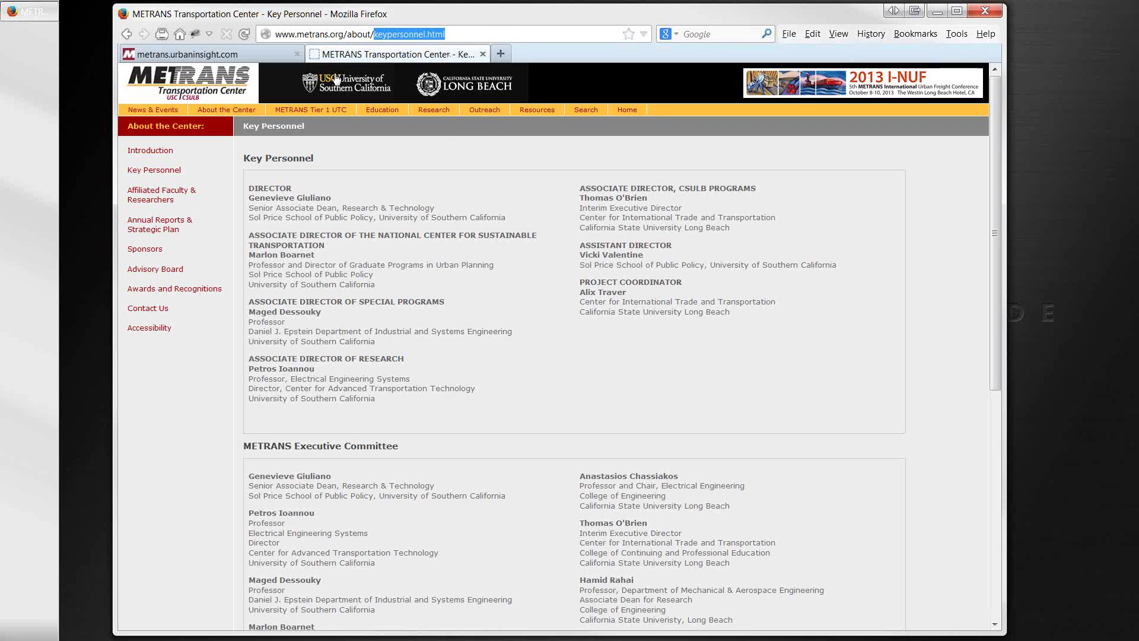
Switch back to the new site, open the Welcome to METRANS UTC page and inspect its web address
click(228, 58)
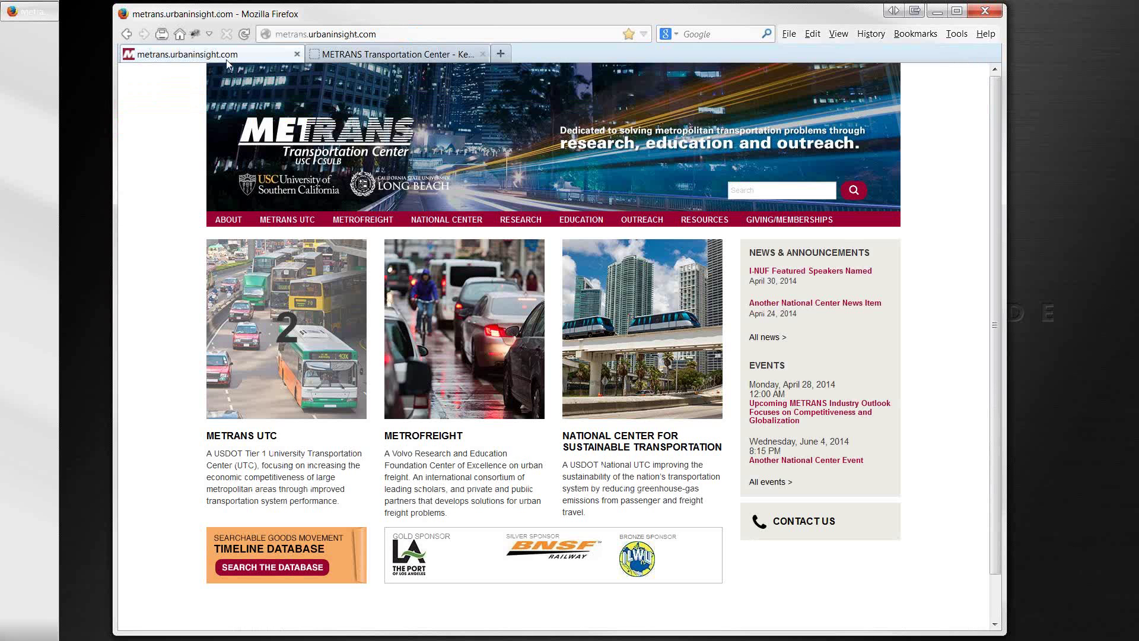
mouse_move(245, 222)
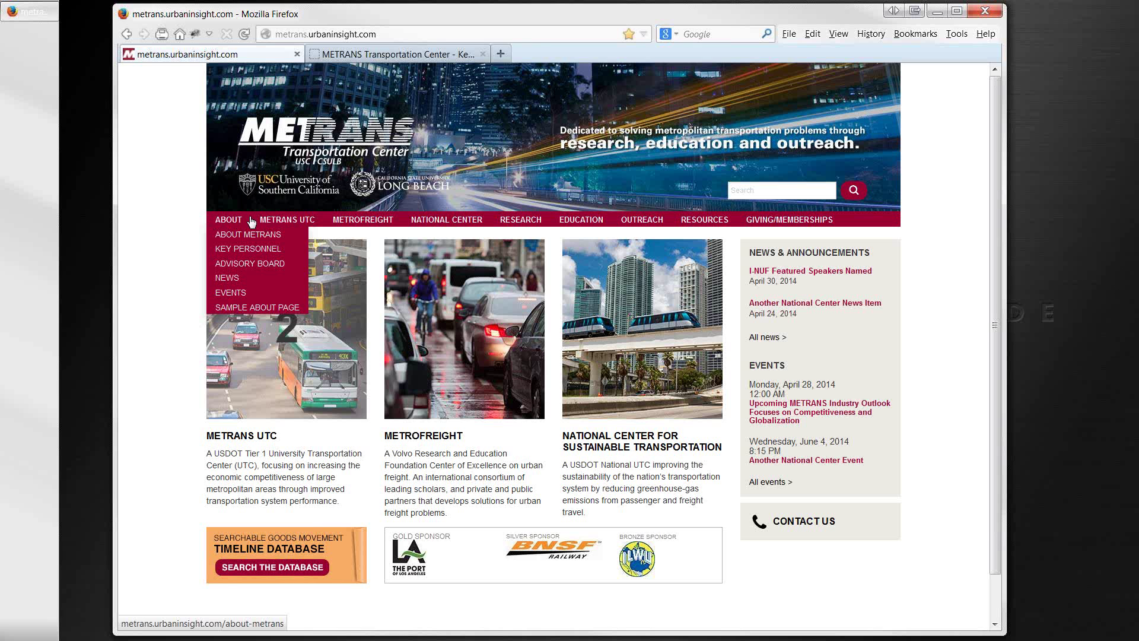
mouse_move(304, 221)
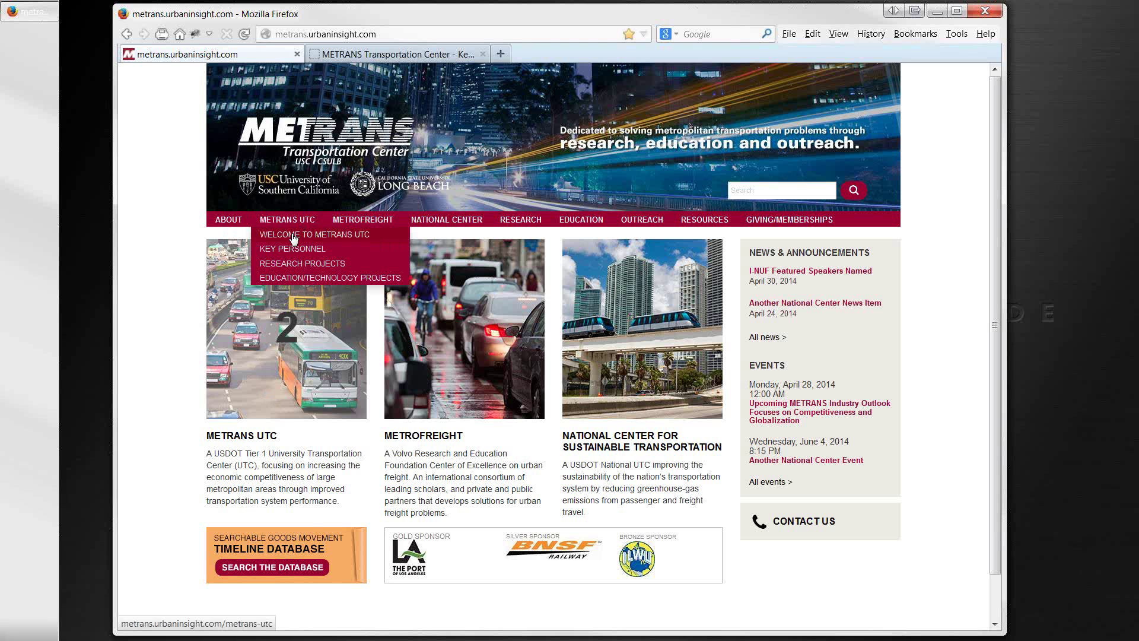
click(293, 237)
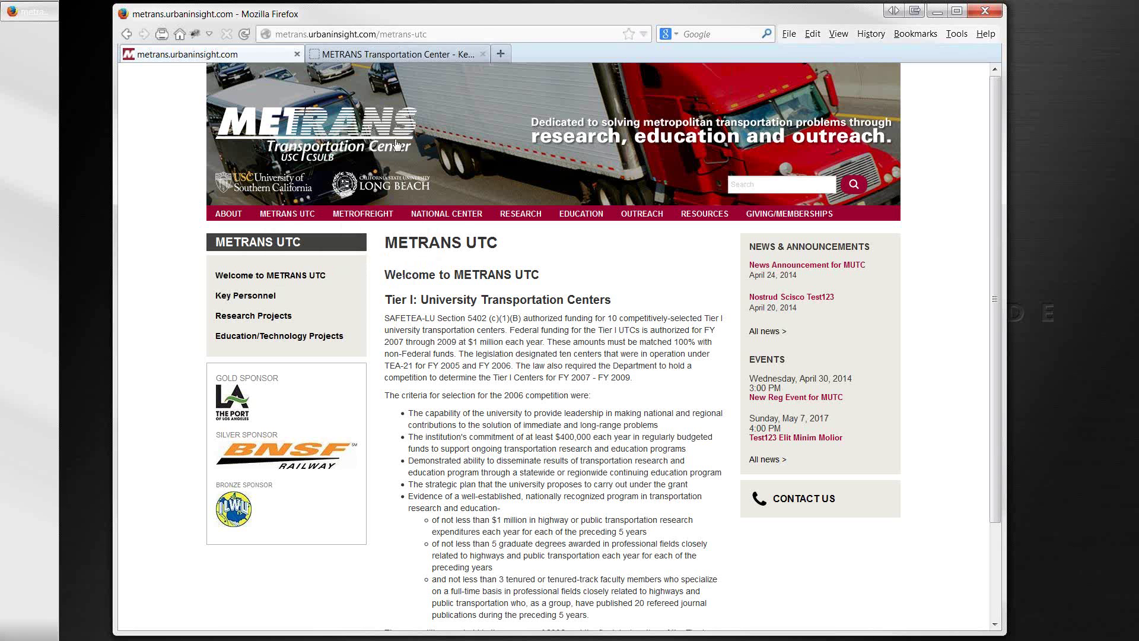
click(380, 37)
click(381, 36)
click(451, 34)
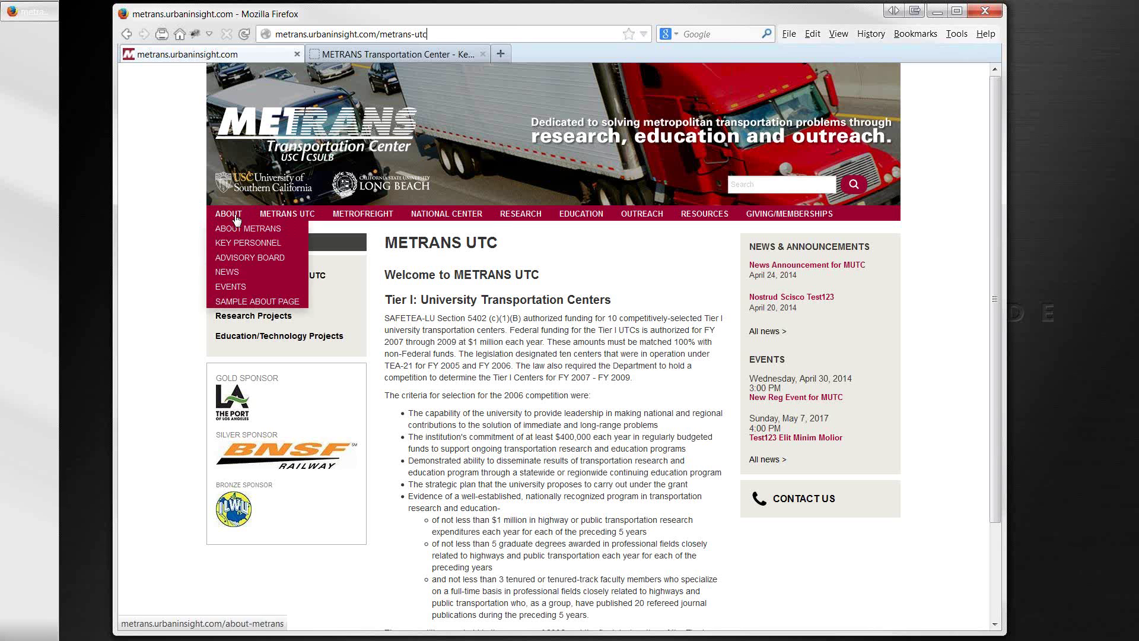
From the home page, view the I-NUF Featured Speakers Named news item and the Upcoming METRANS Industry Outlook event, returning home each time
click(255, 131)
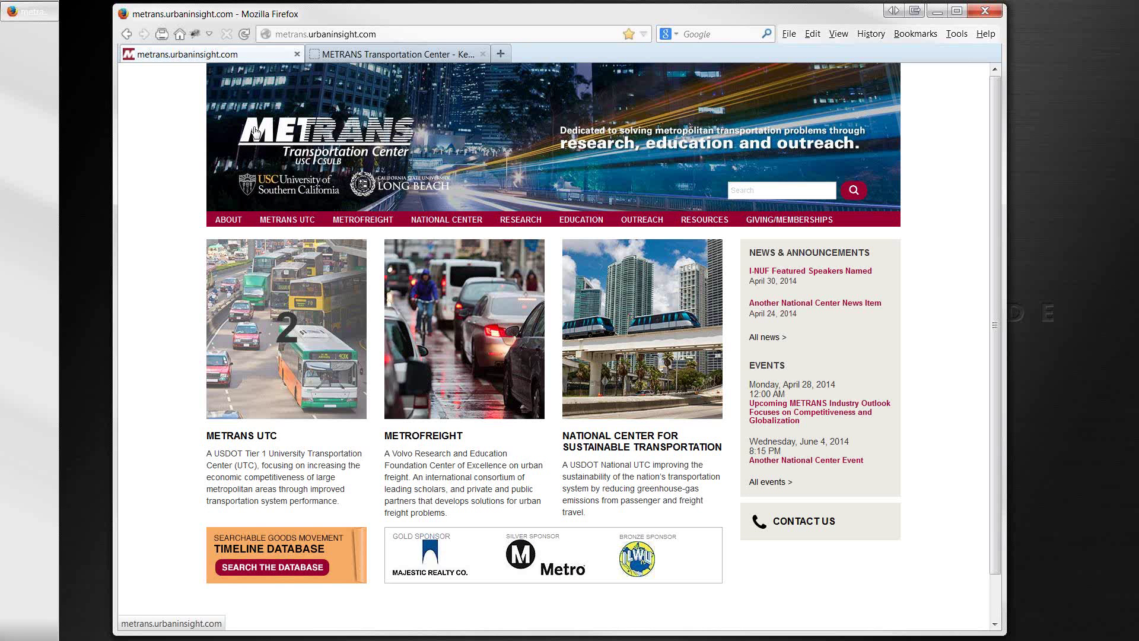
click(760, 275)
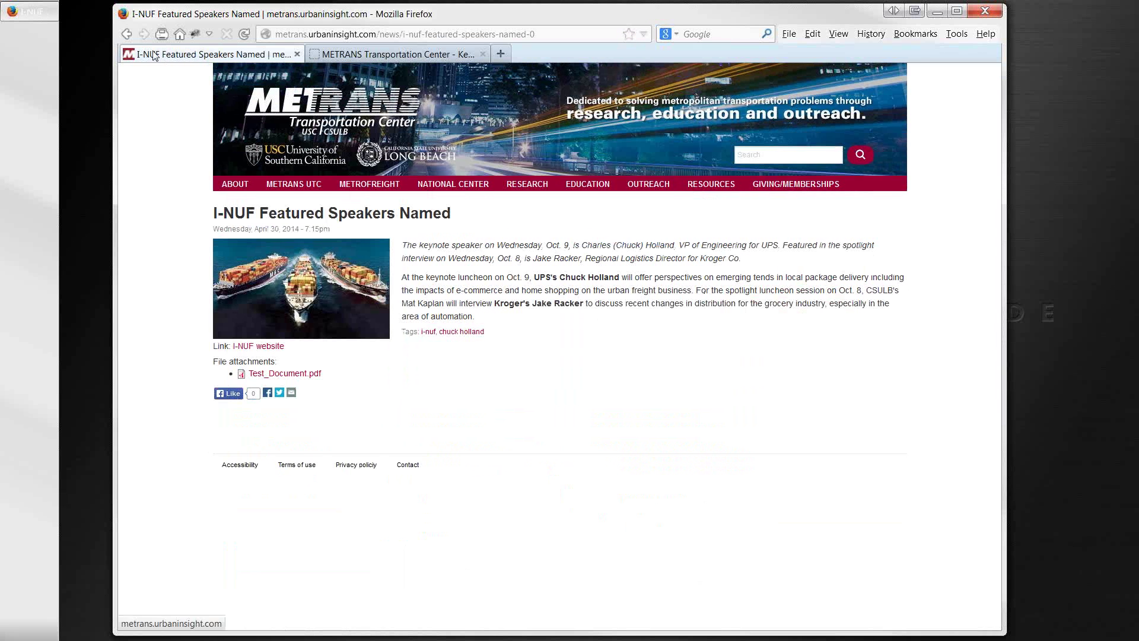
click(129, 36)
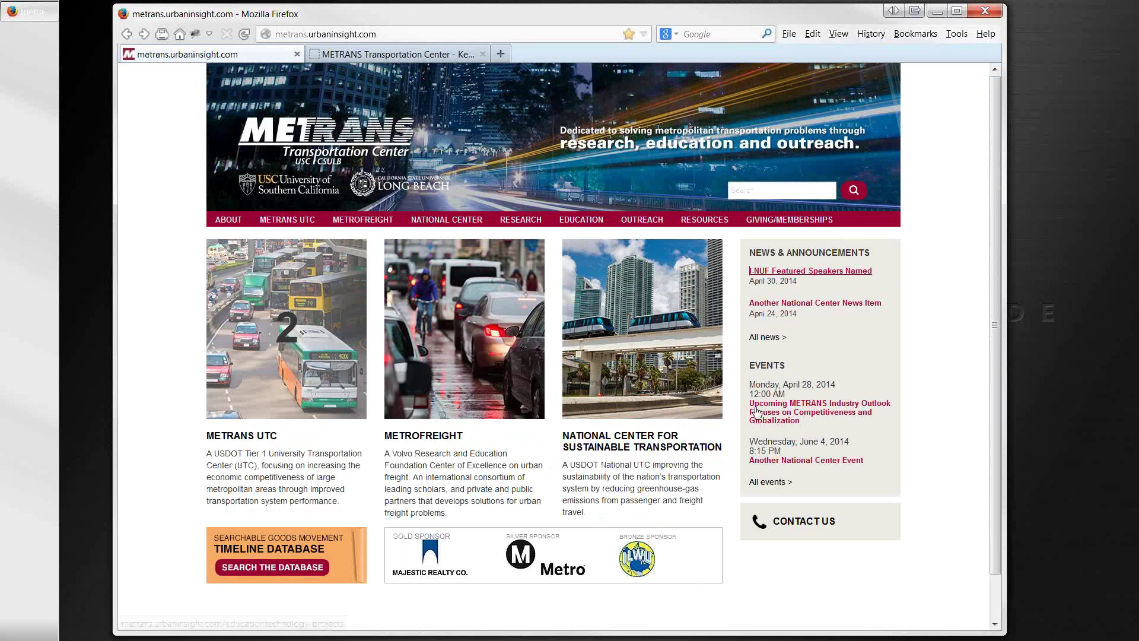
click(764, 409)
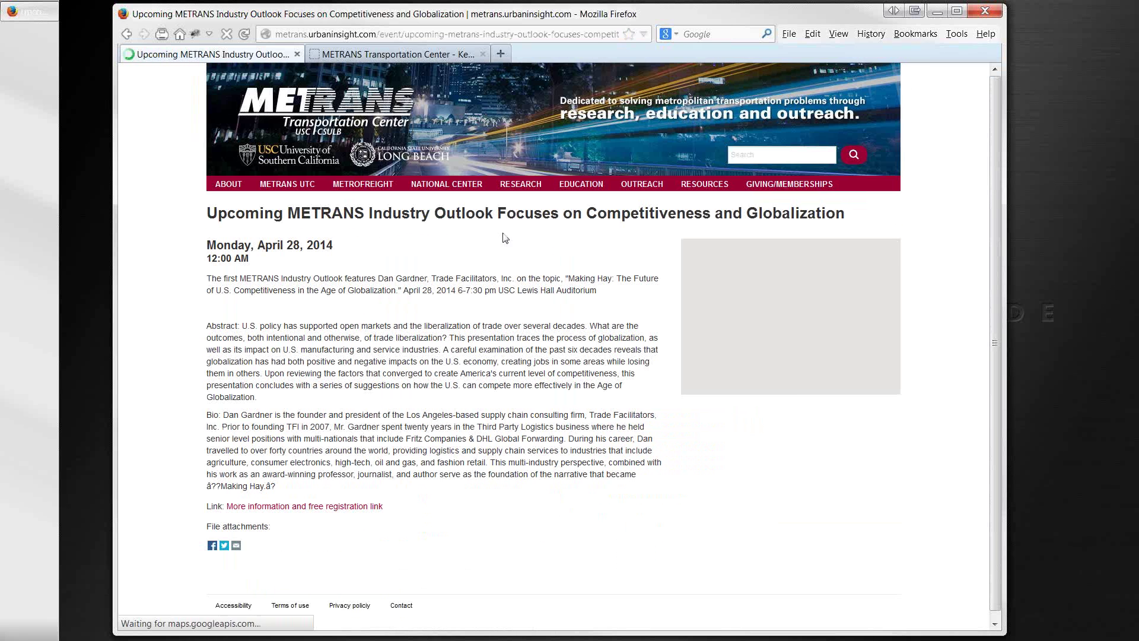
click(128, 34)
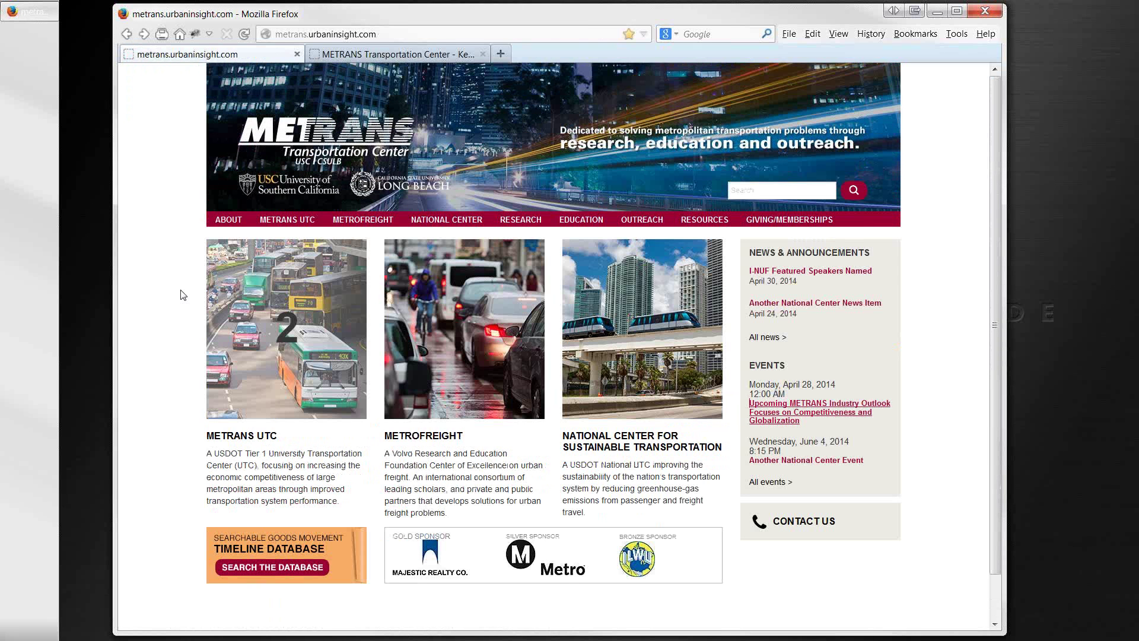
Go to the site's user login page at metrans.urbaninsight.com/user
mouse_move(508, 222)
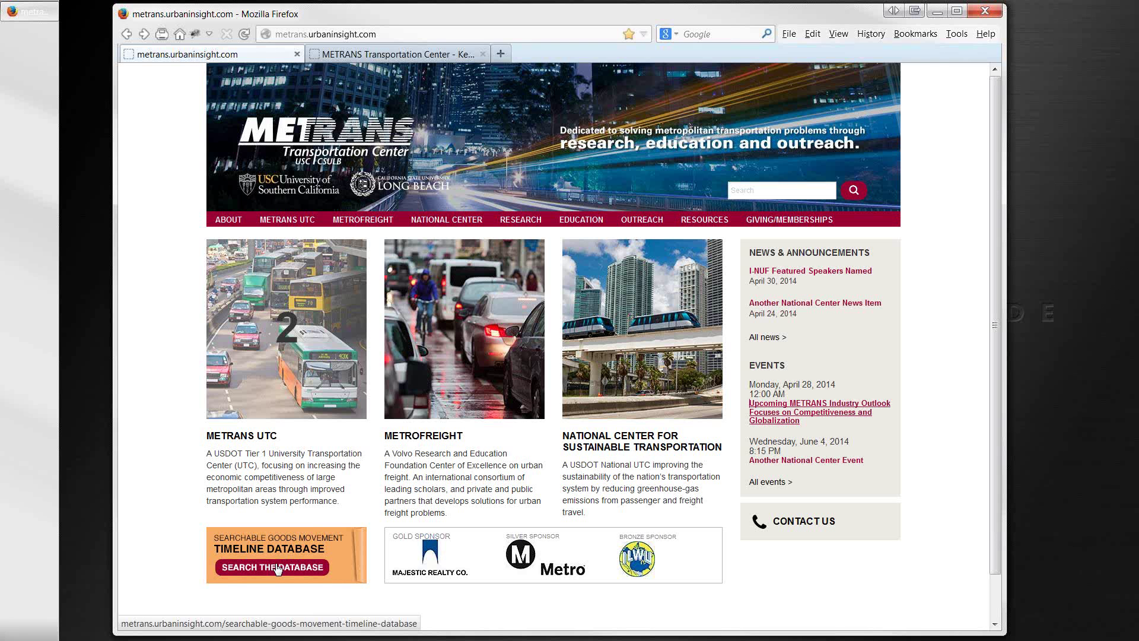
click(393, 34)
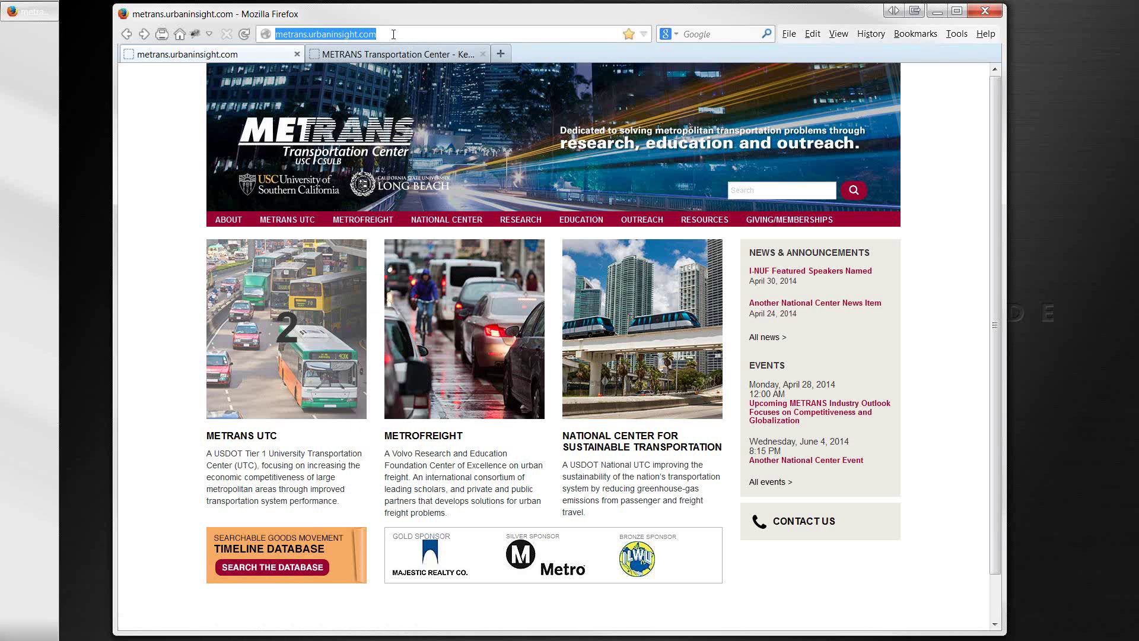
click(394, 34)
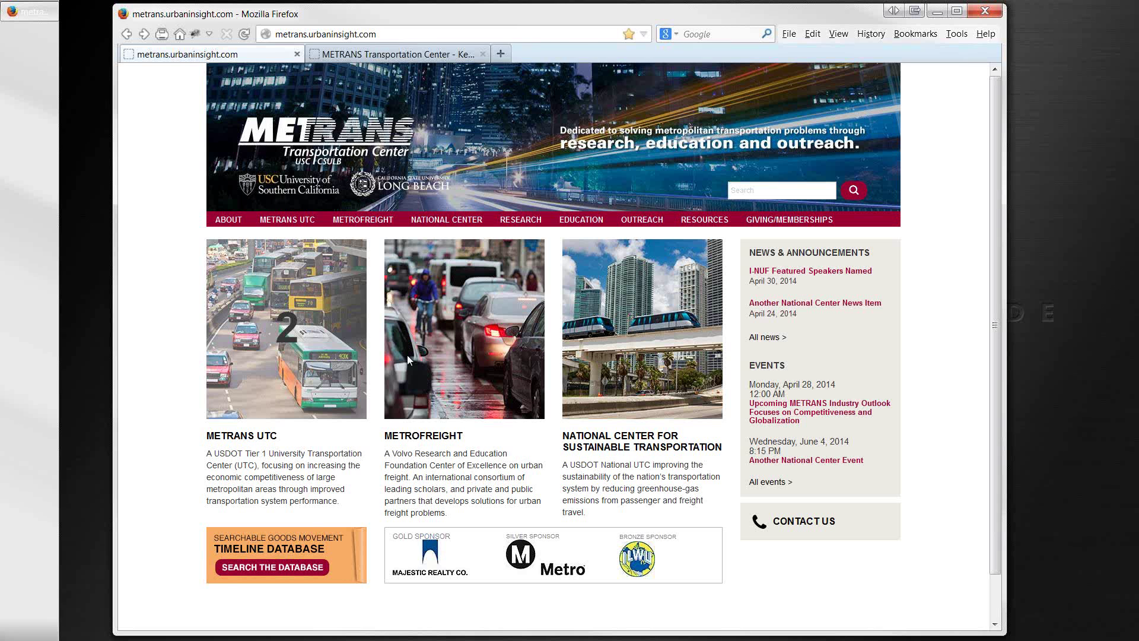
text(/)
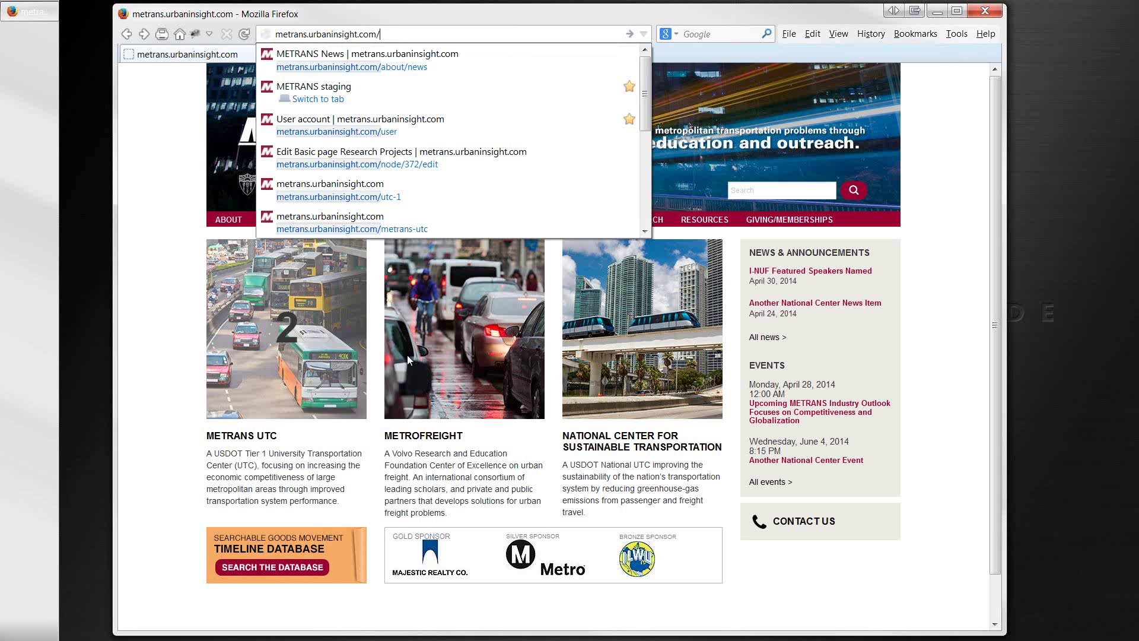
text(user)
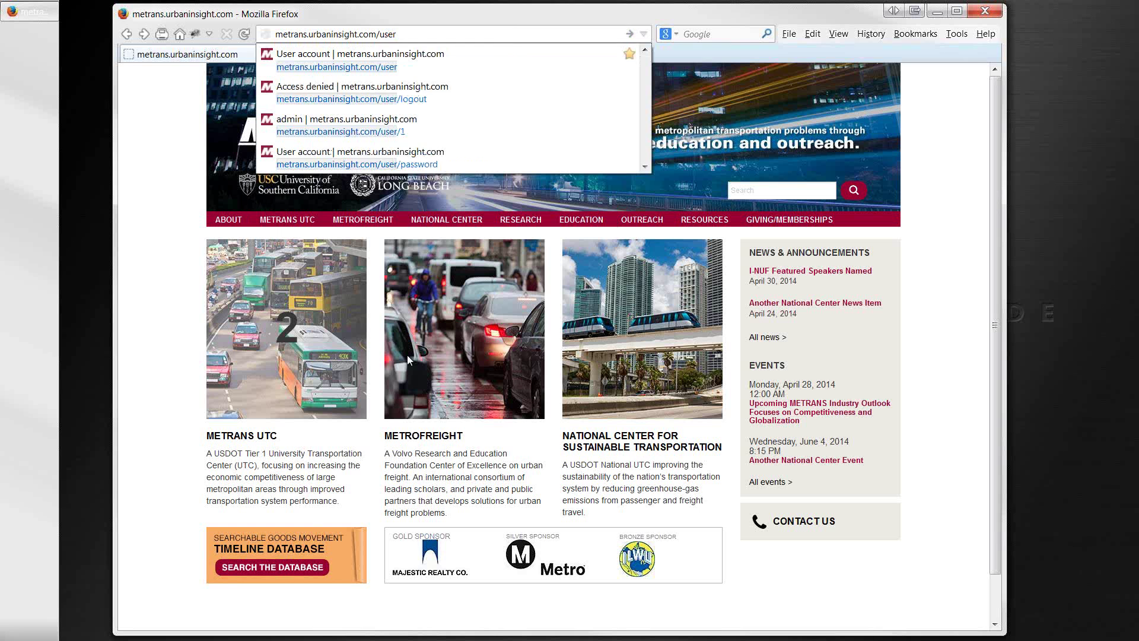
key(Return)
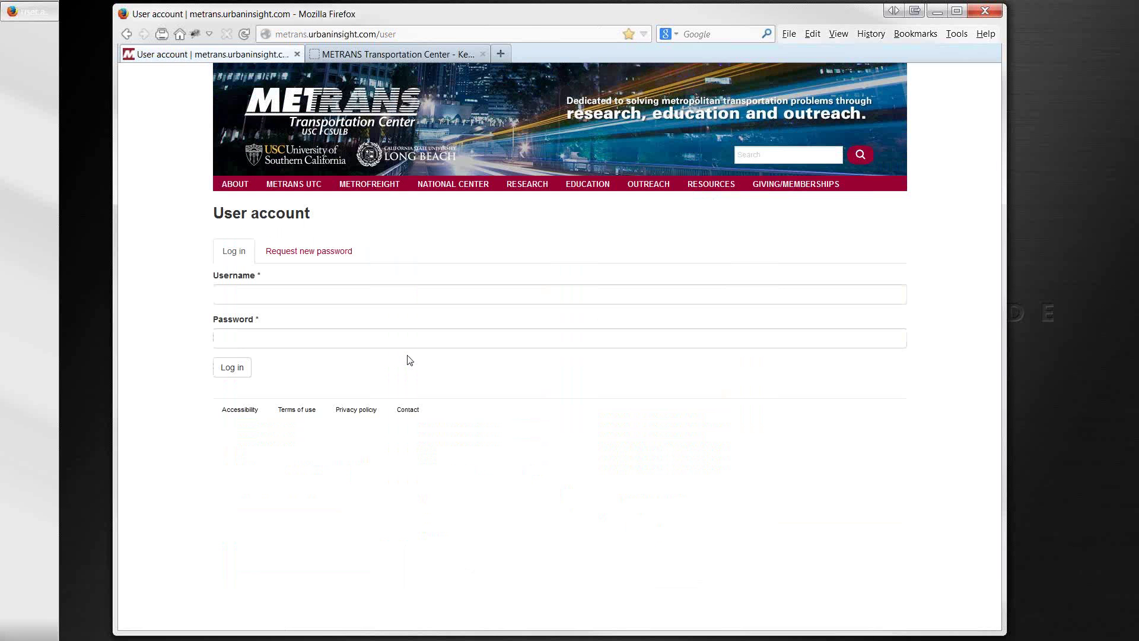
click(394, 292)
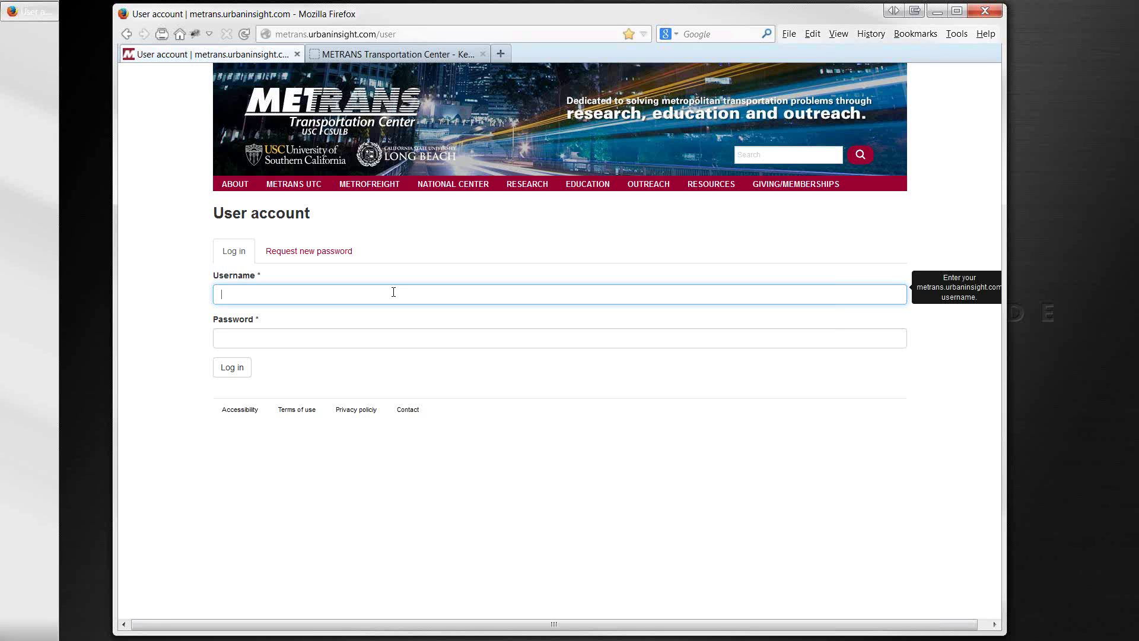
click(333, 294)
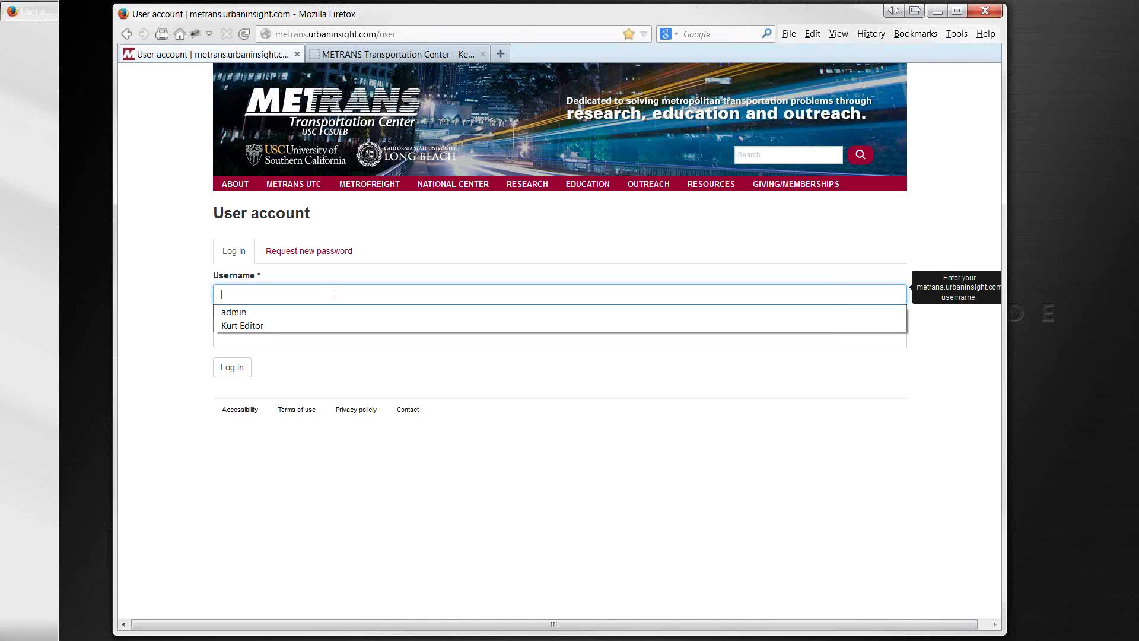
key(Down)
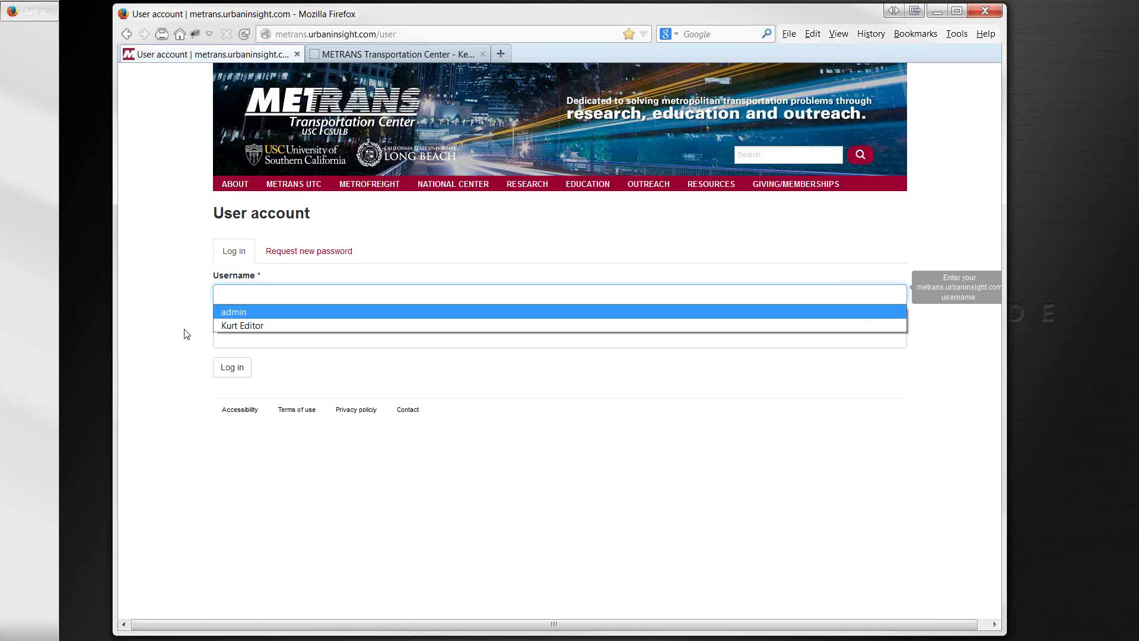
click(239, 298)
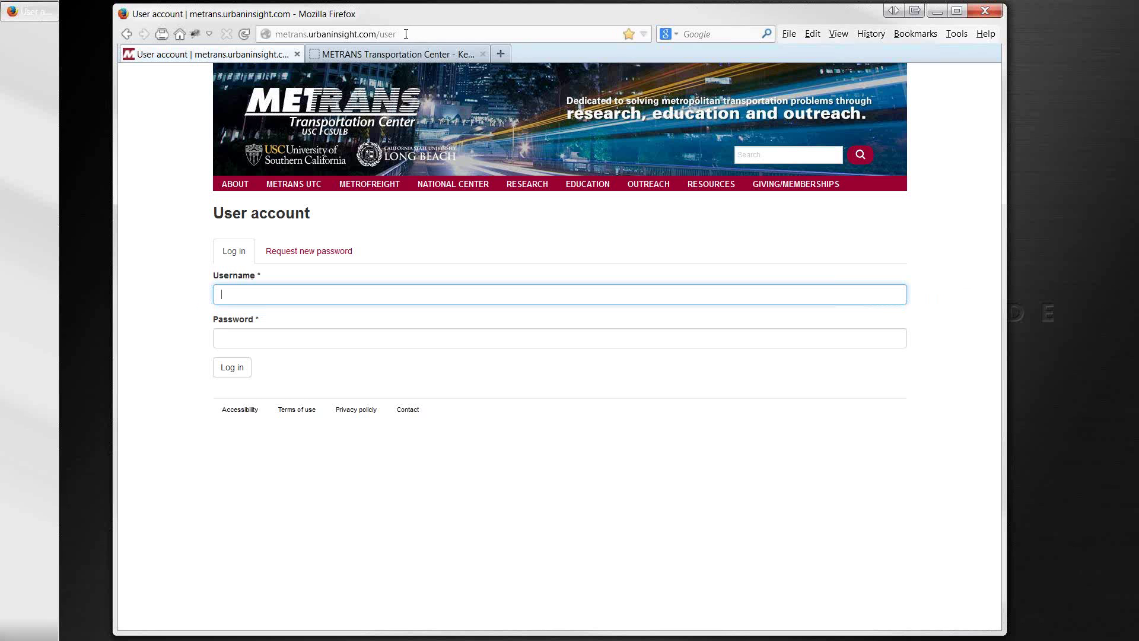
drag(376, 34, 397, 34)
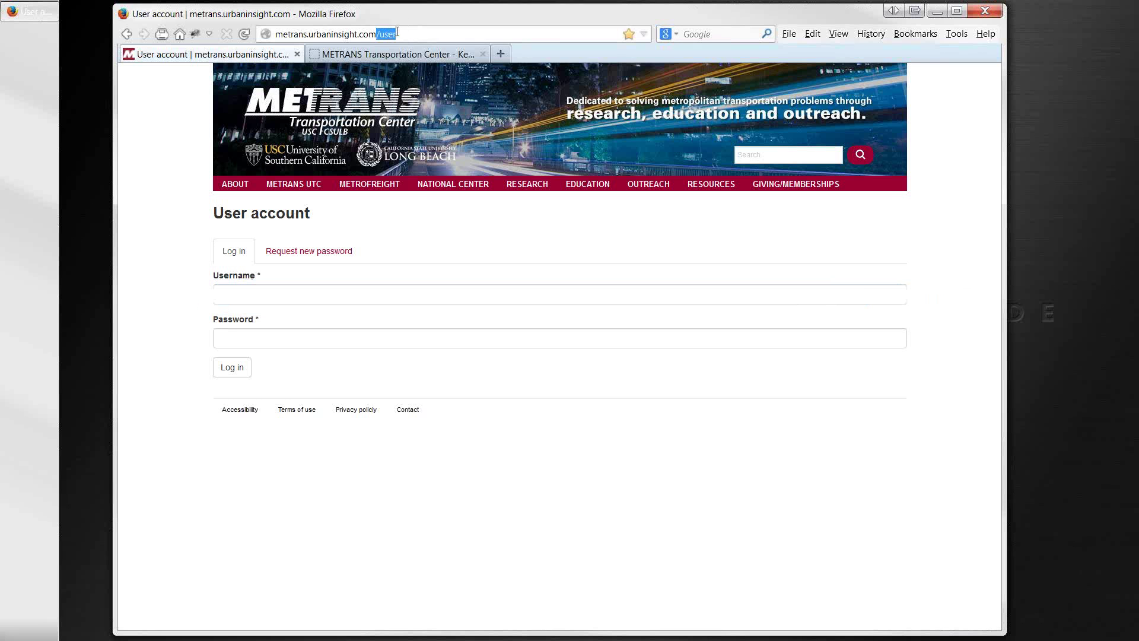
Fill in the editor account's username with its saved password and log in to the site
click(268, 294)
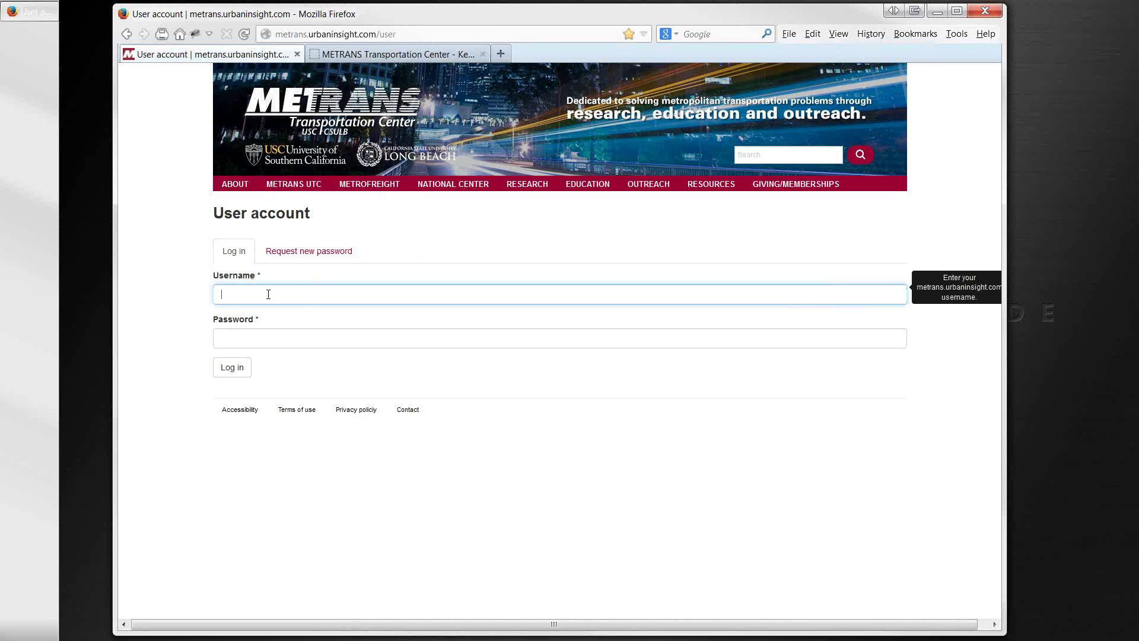
text(Ku)
key(Down)
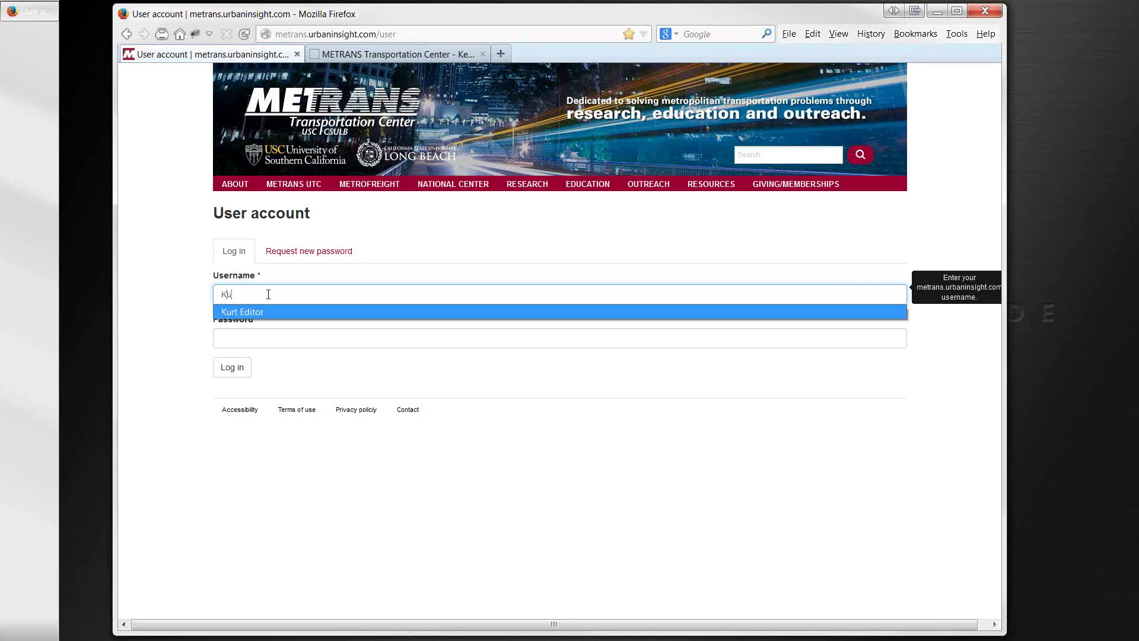
key(Return)
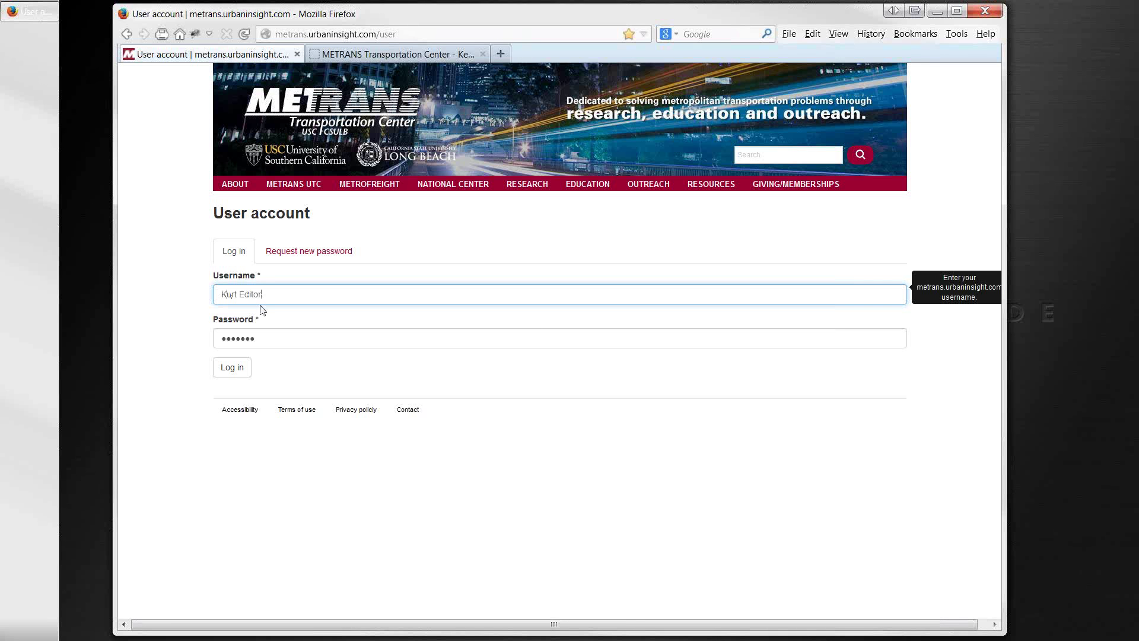
click(237, 372)
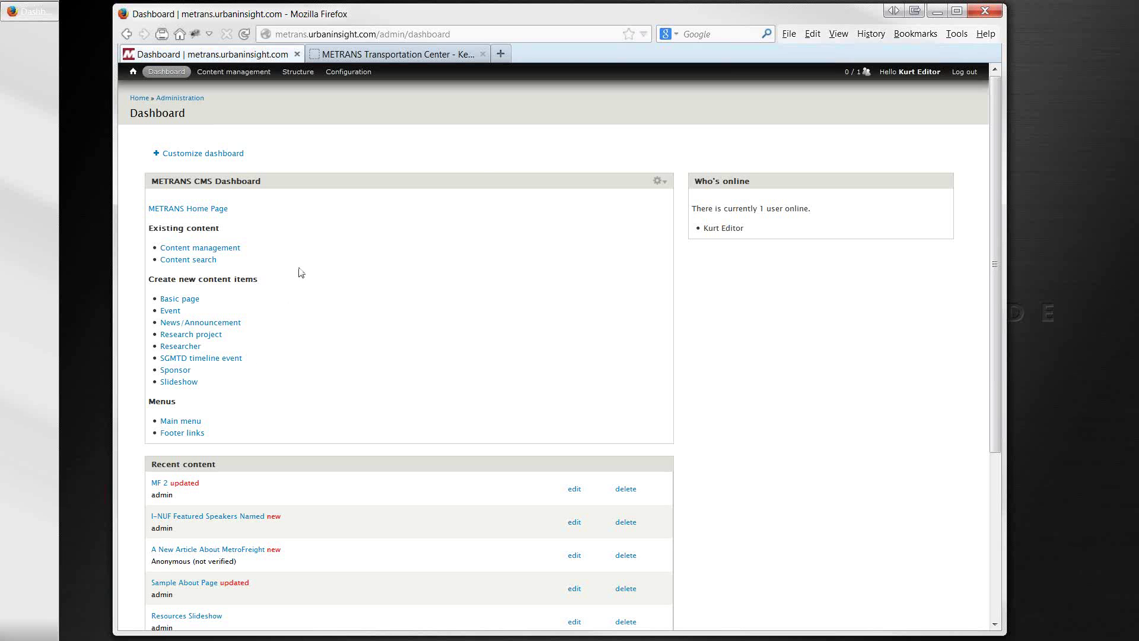
View the METRANS home page from the CMS dashboard twice, returning to the dashboard each time
click(189, 209)
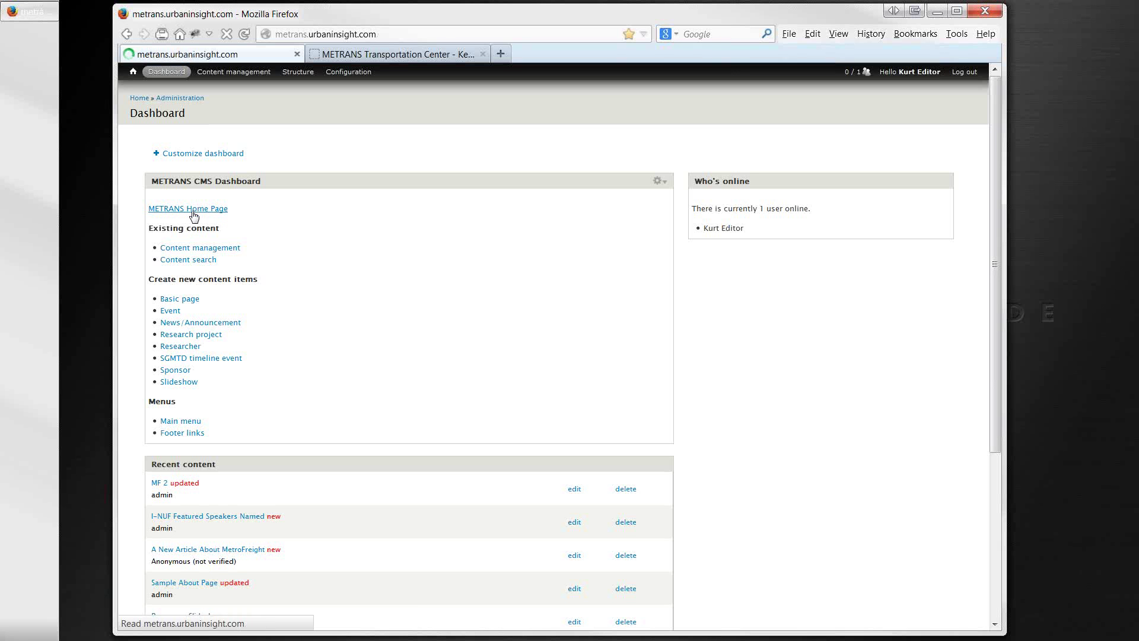
key(alt+Left)
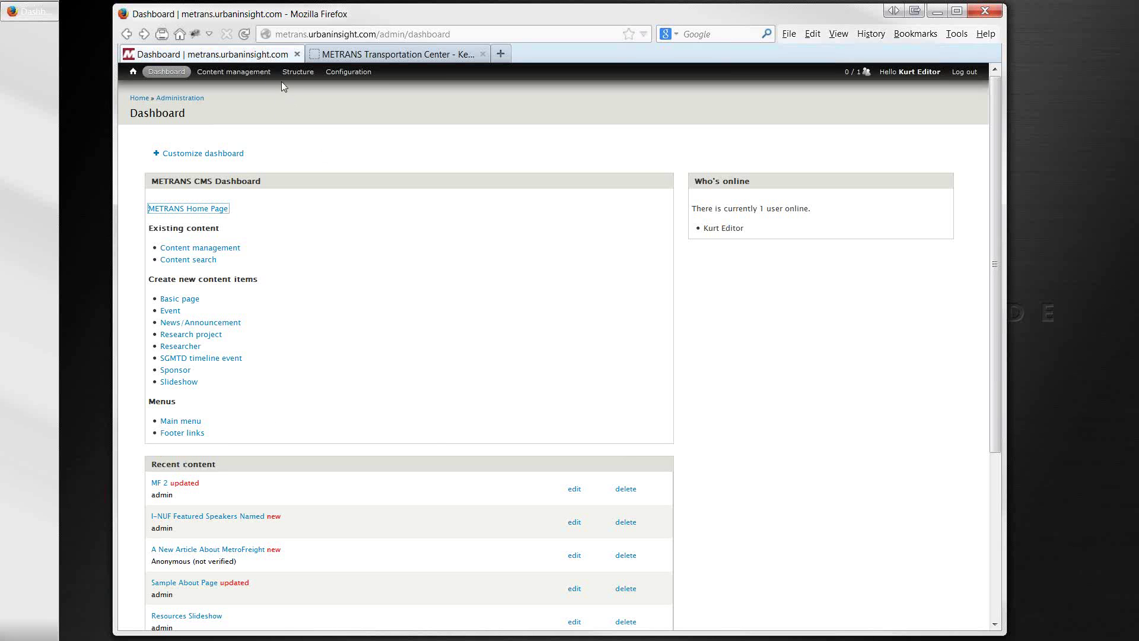
mouse_move(246, 73)
mouse_move(285, 76)
mouse_move(134, 79)
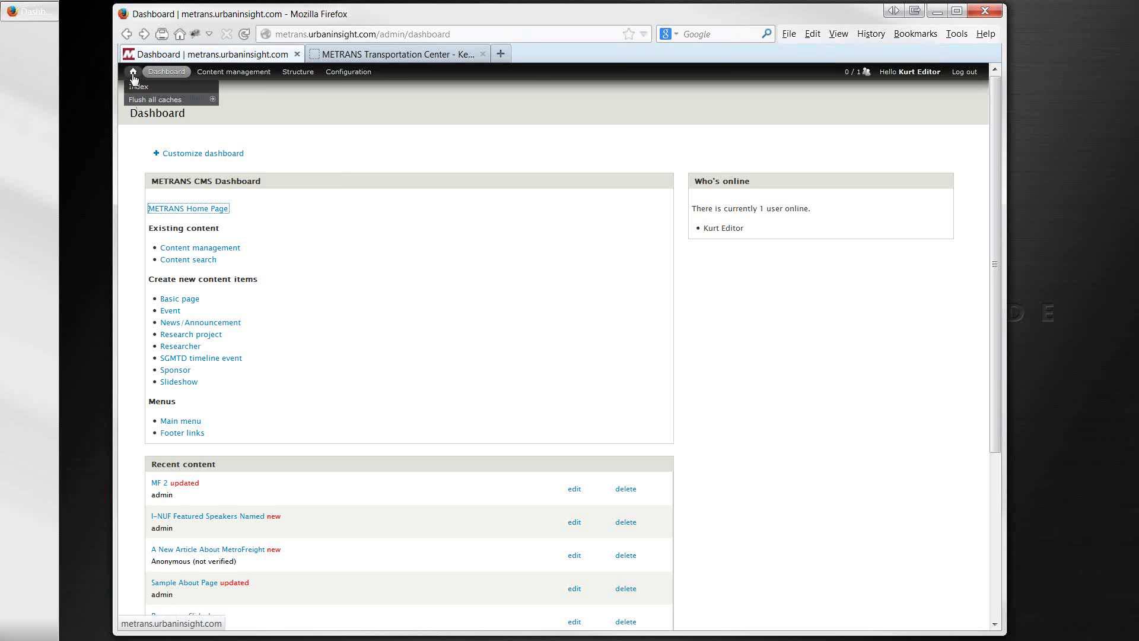
click(134, 72)
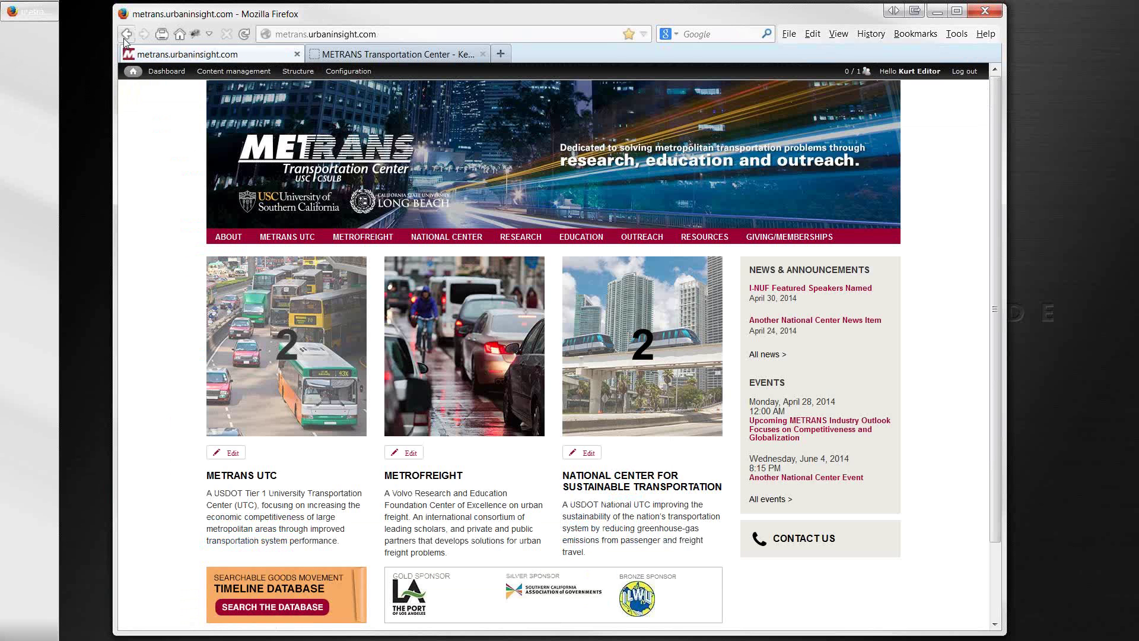
click(125, 38)
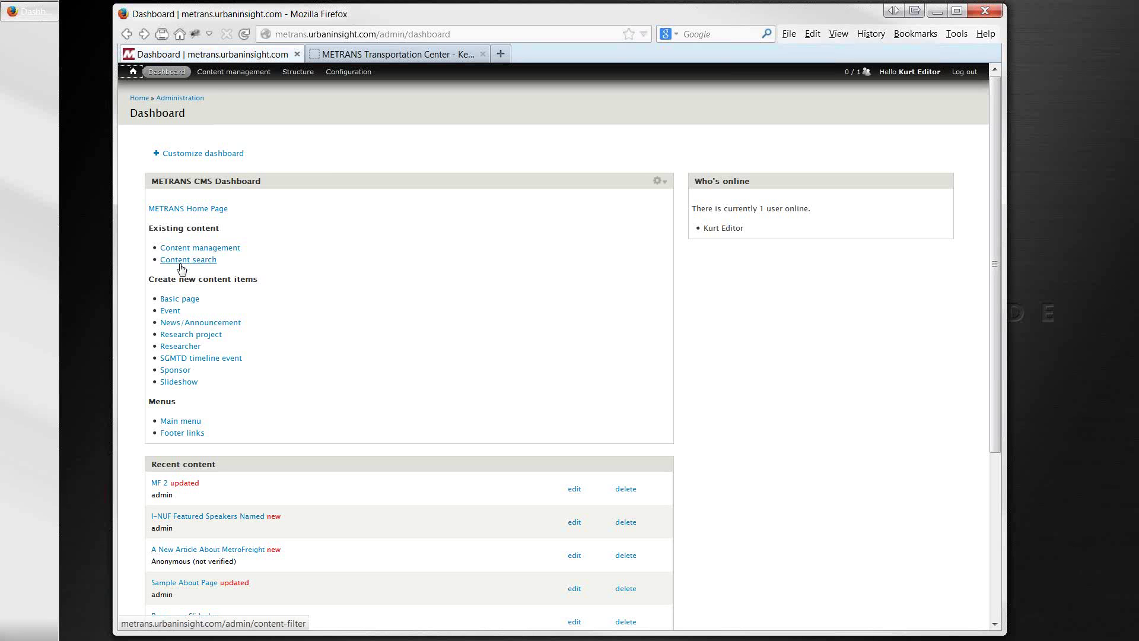
Go to the site's home page and open the Sample About Page in the About section
click(133, 76)
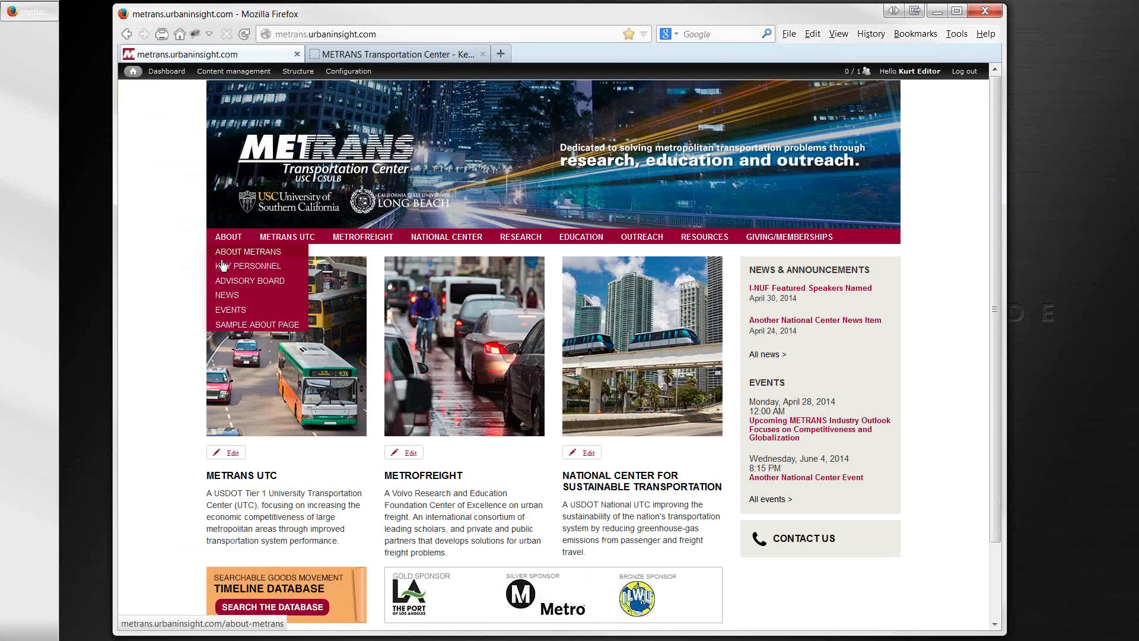
mouse_move(270, 235)
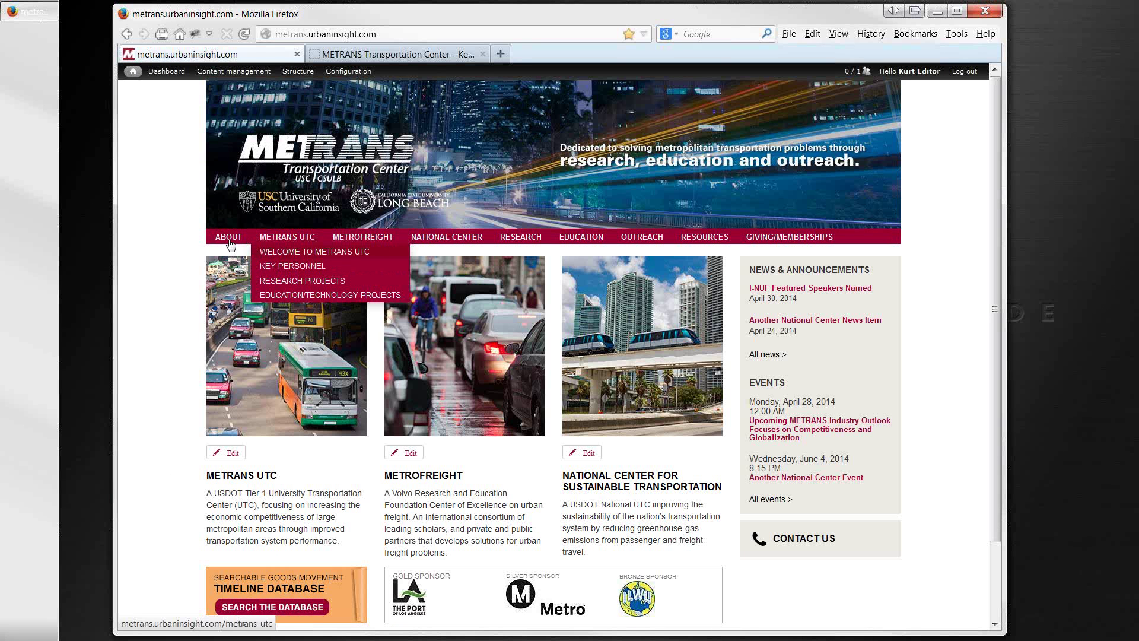
mouse_move(227, 242)
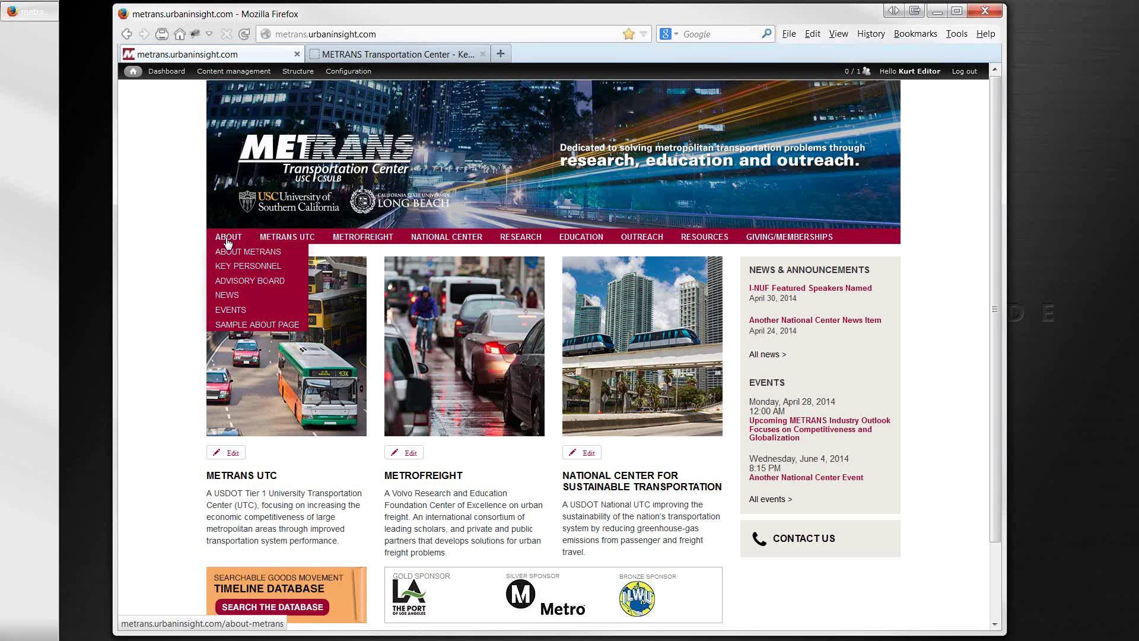
click(230, 326)
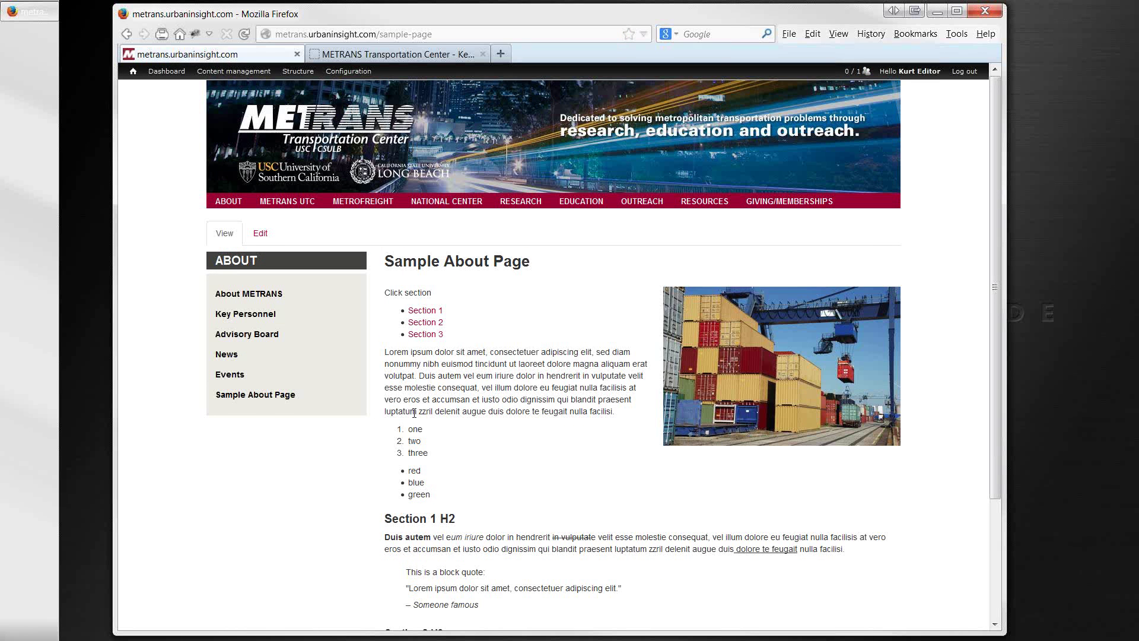
Open the About METRANS page and bring up its edit form
mouse_move(232, 208)
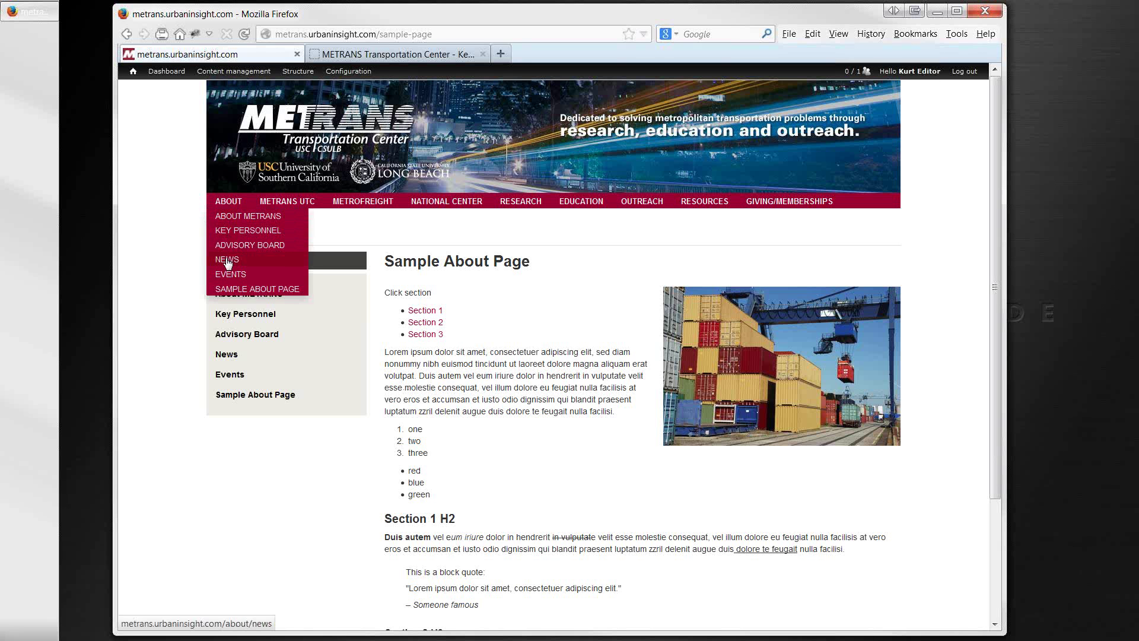
click(228, 219)
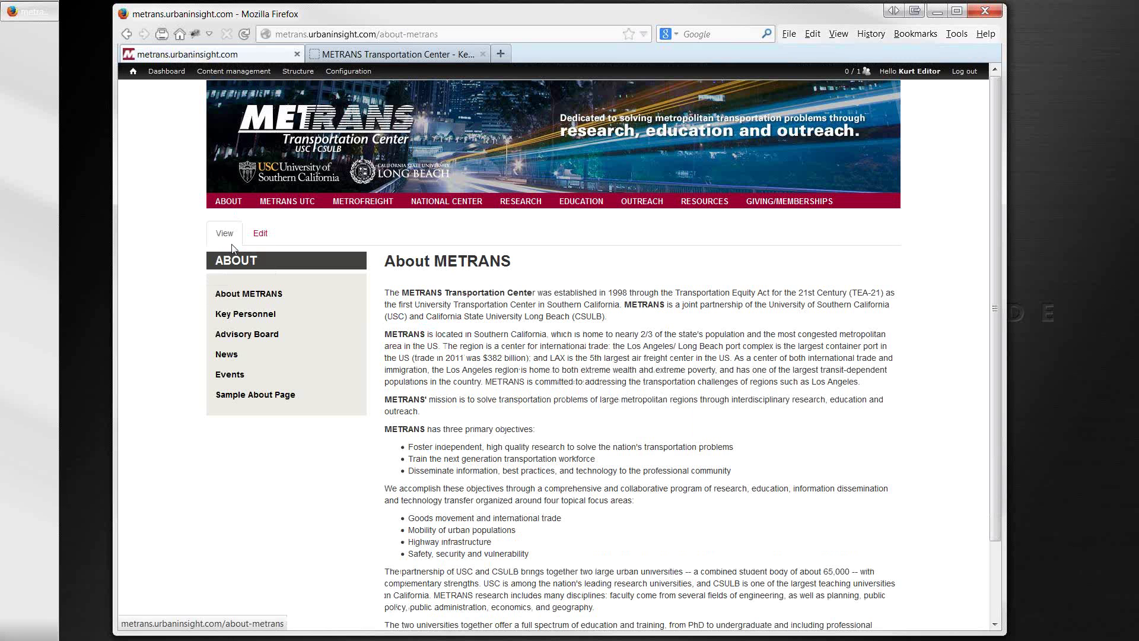
mouse_move(226, 75)
click(260, 234)
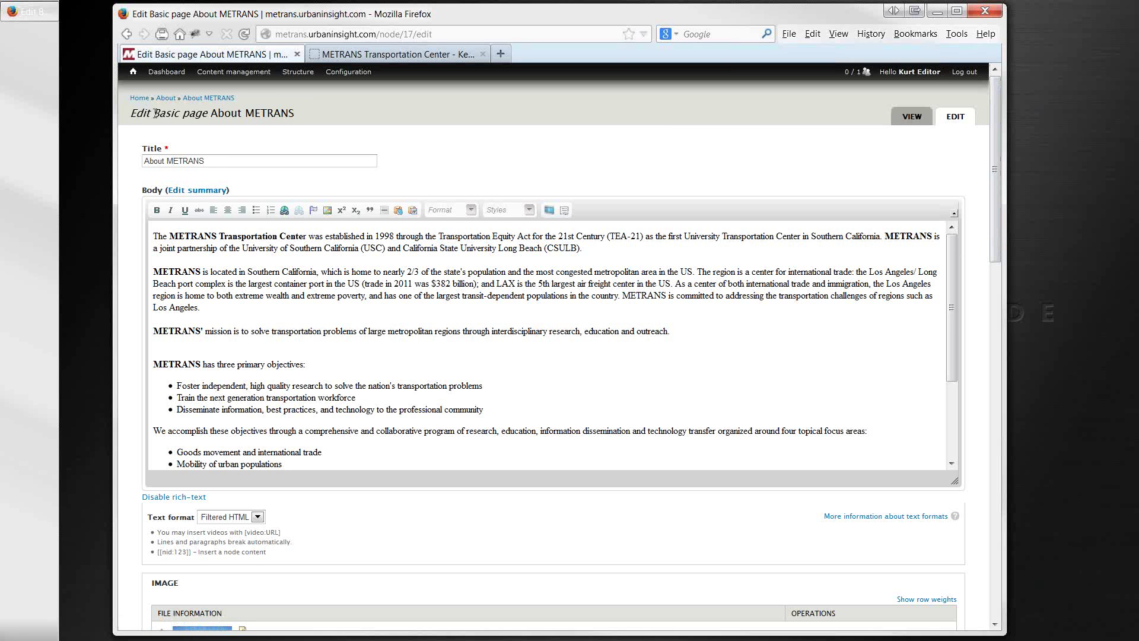
Examine the Basic page content type in the heading, enlarge the body editor and look through the About METRANS text
drag(154, 113, 208, 114)
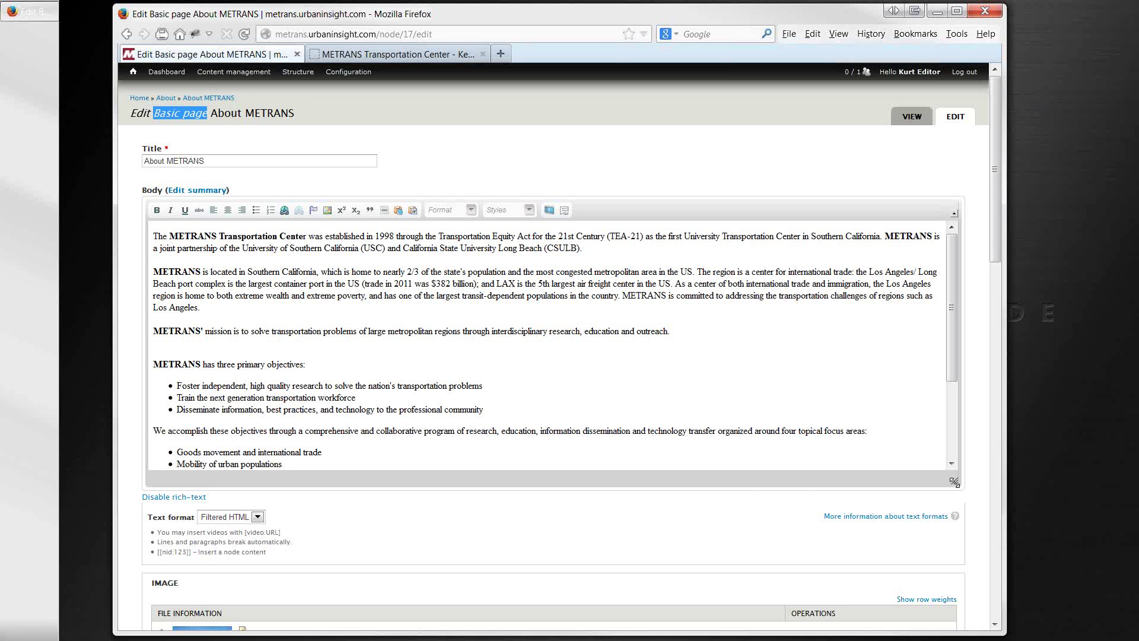
drag(954, 482, 954, 524)
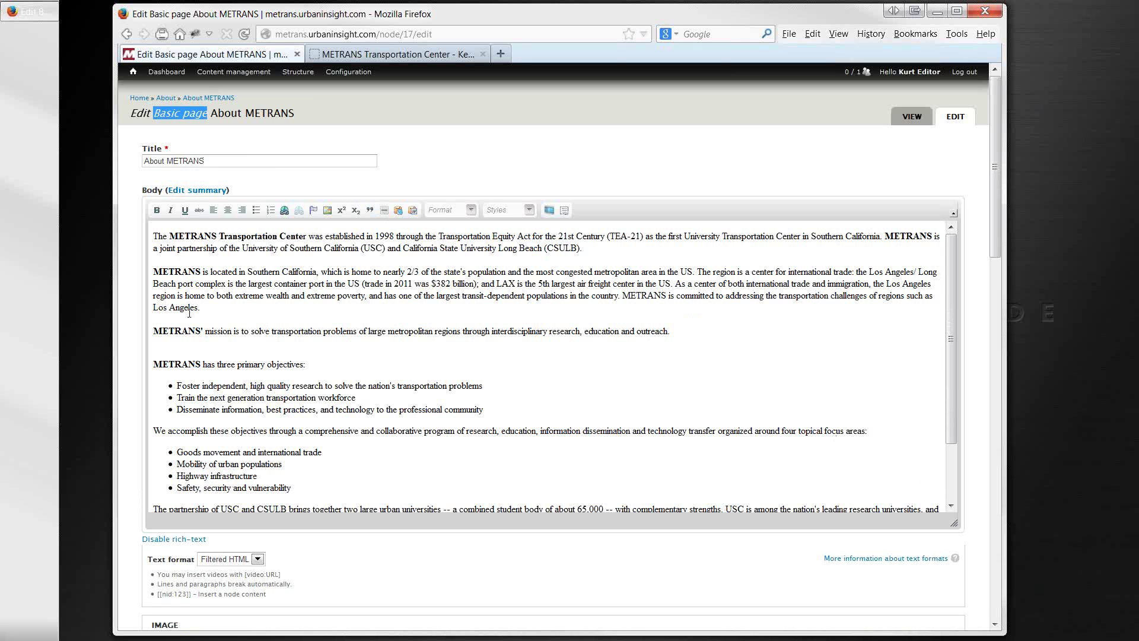
scroll(190, 312, down, 2)
scroll(189, 313, down, 2)
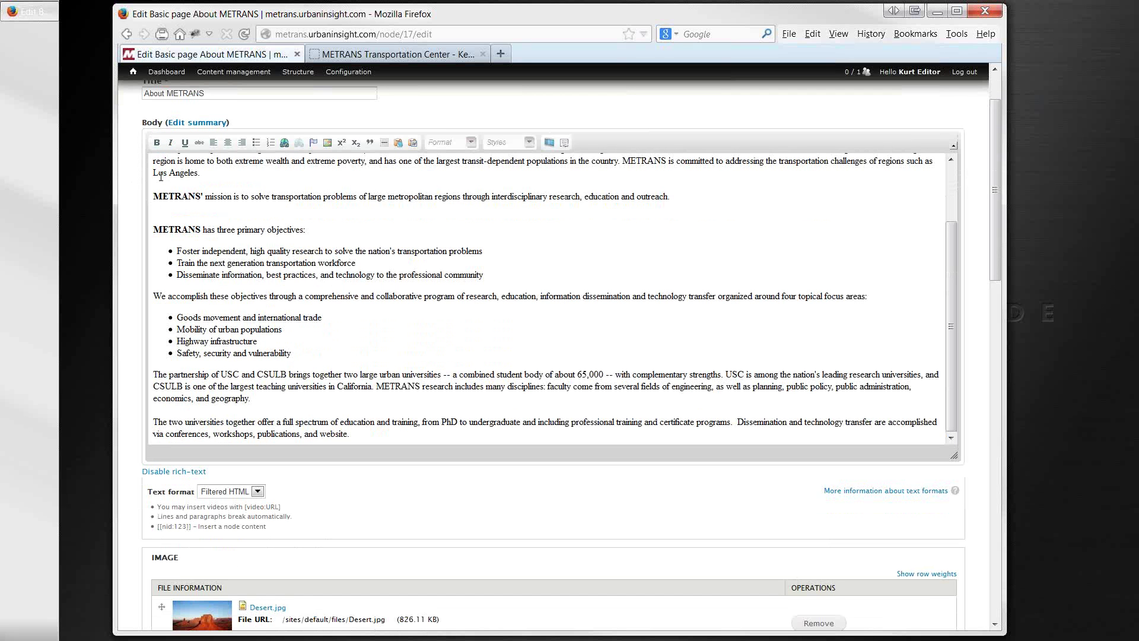
click(161, 174)
scroll(156, 239, up, 3)
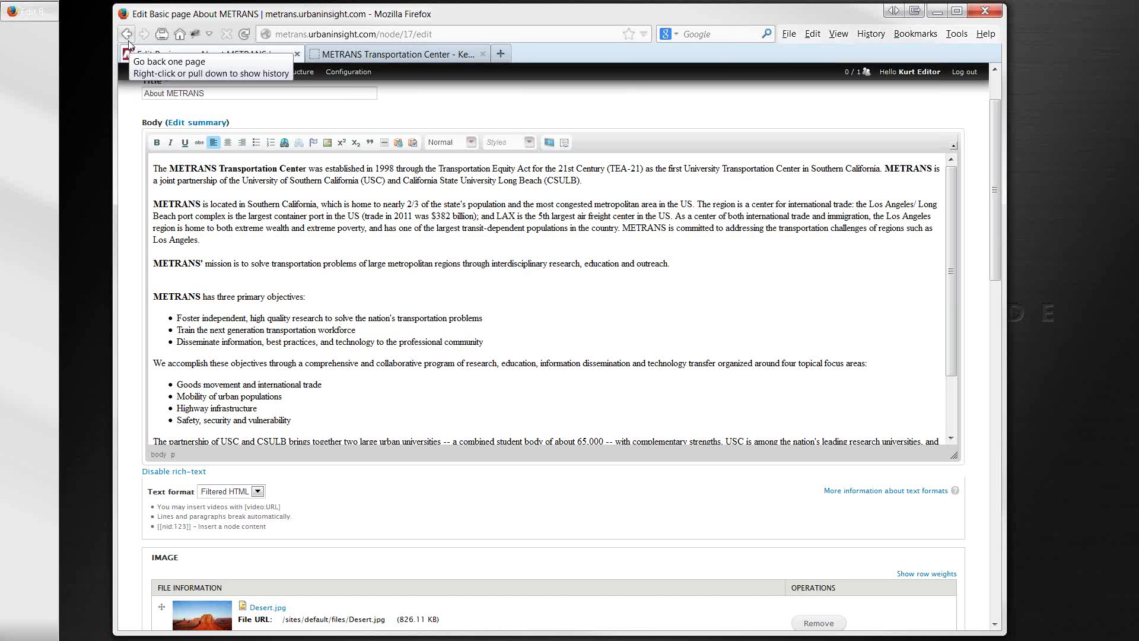
mouse_move(136, 78)
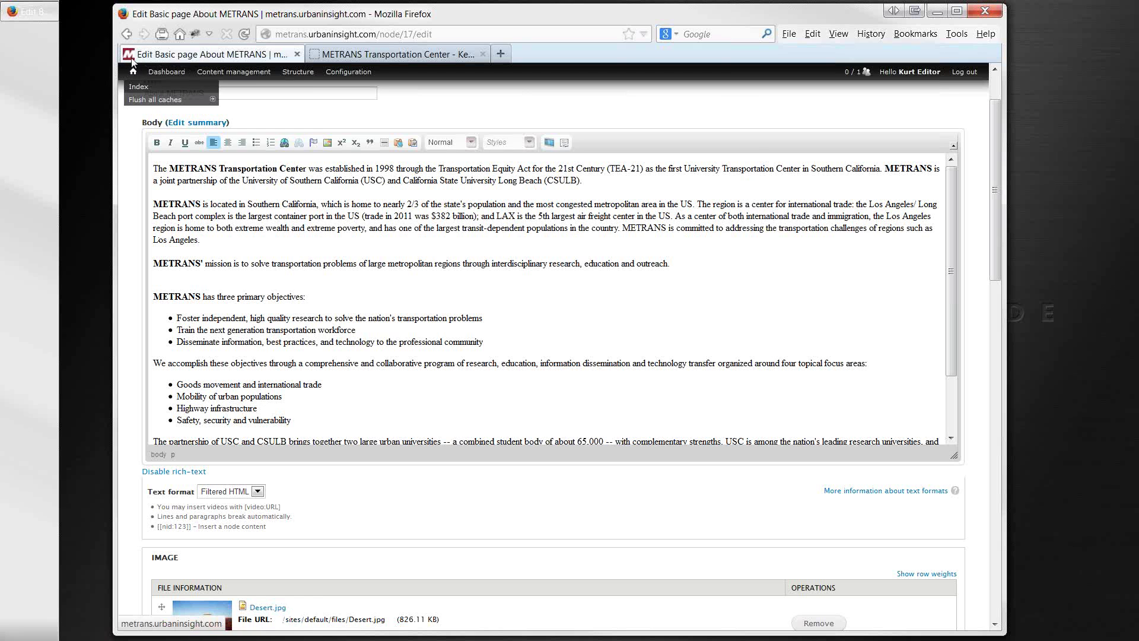
scroll(140, 148, up, 2)
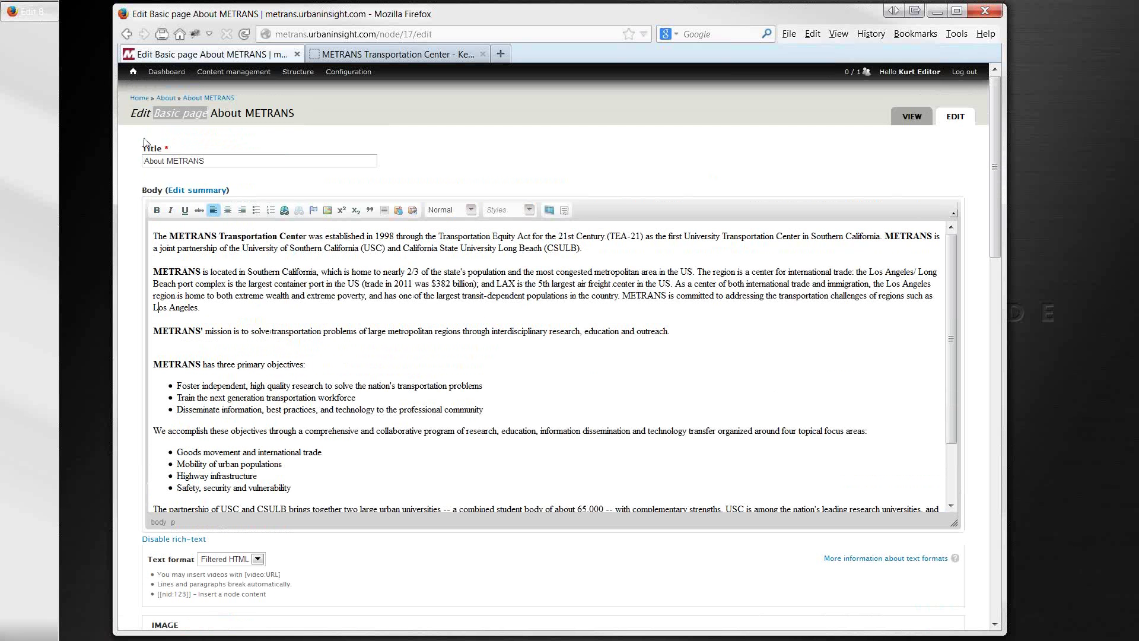
Return to the home page, open the Sample About Page for editing and enlarge its body editor
click(142, 99)
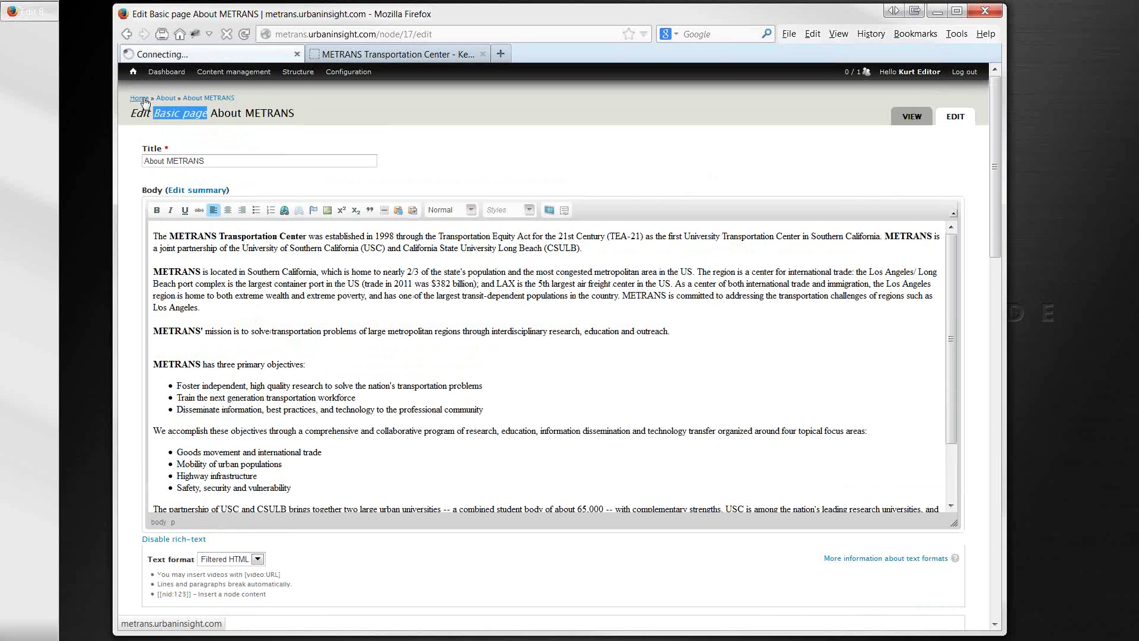
mouse_move(229, 236)
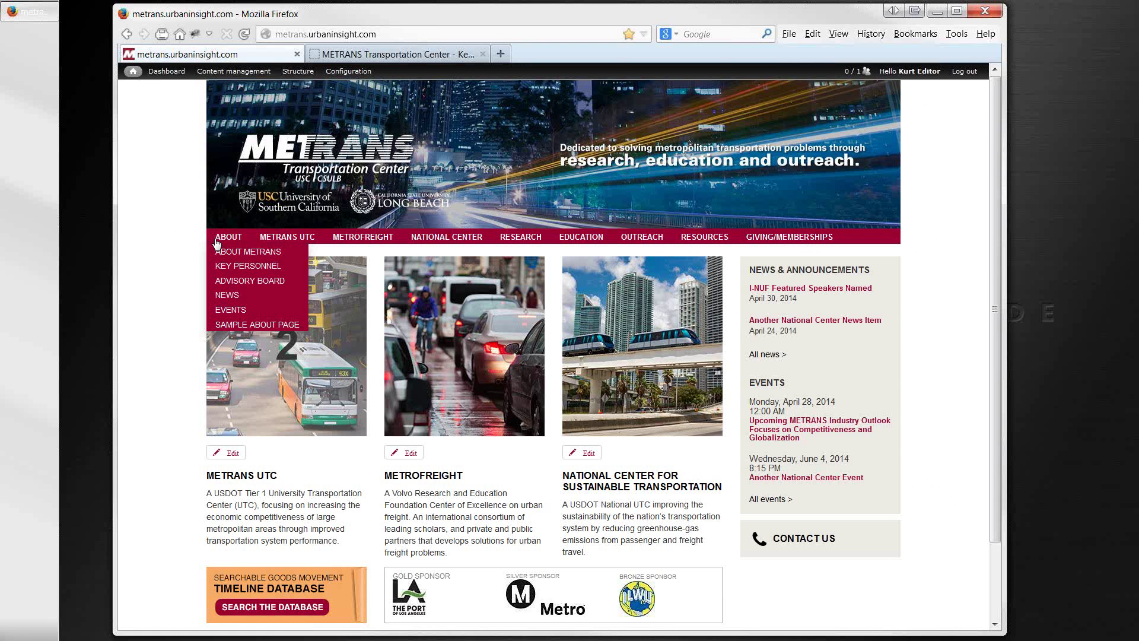
click(234, 325)
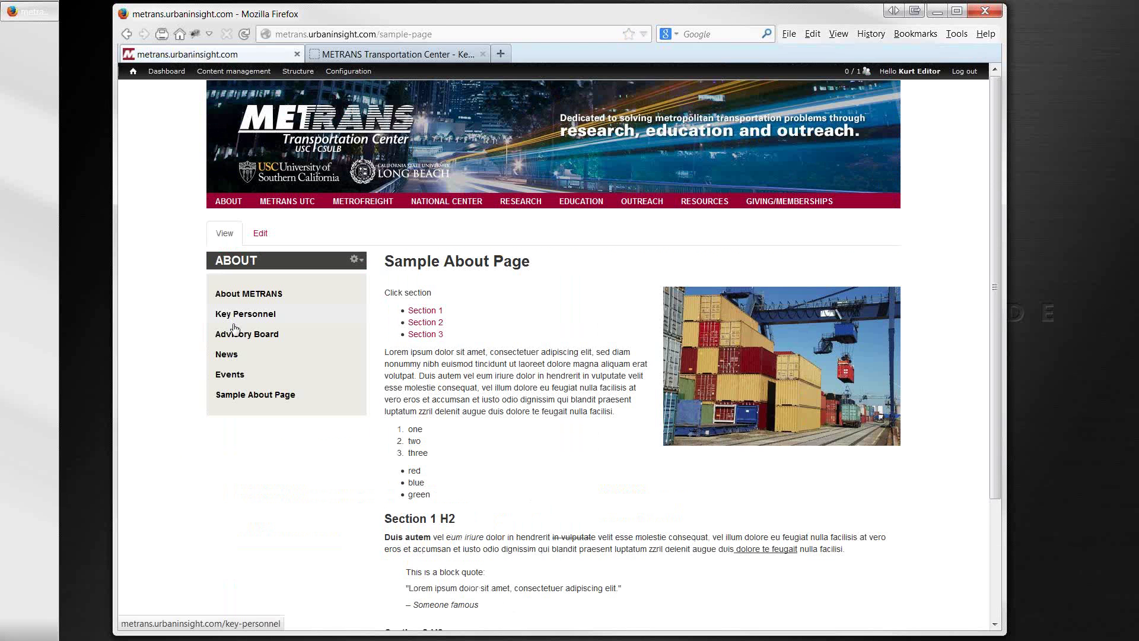
click(260, 234)
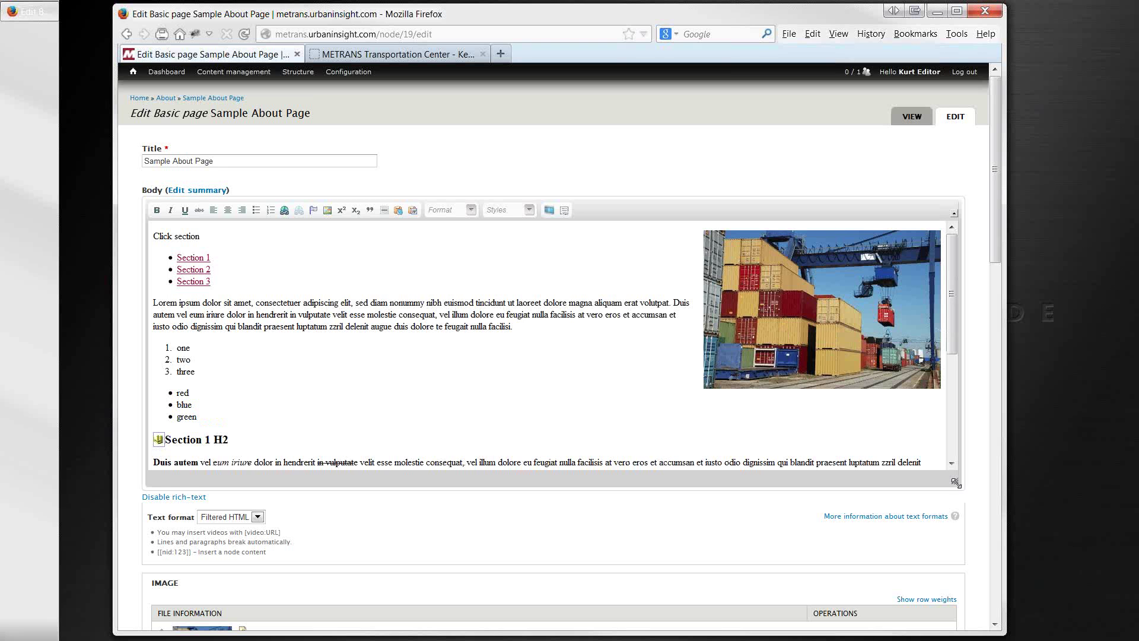
drag(955, 481, 957, 591)
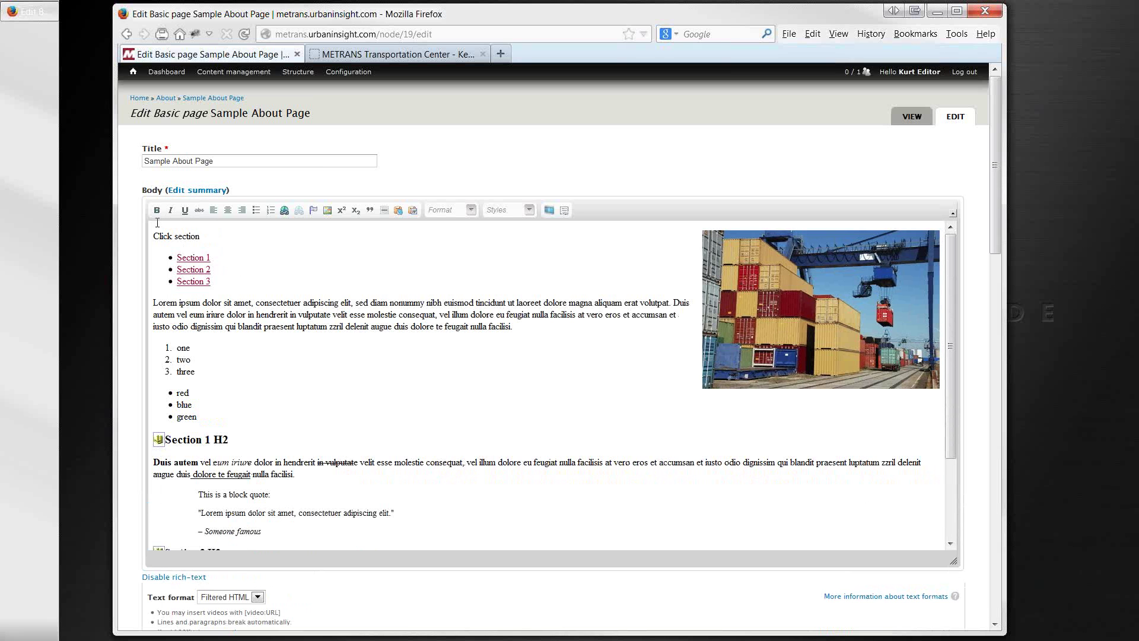
Make "Lorem" bold and "ipsum dolor sit amet" italic in the first body paragraph
drag(177, 303, 153, 303)
click(157, 211)
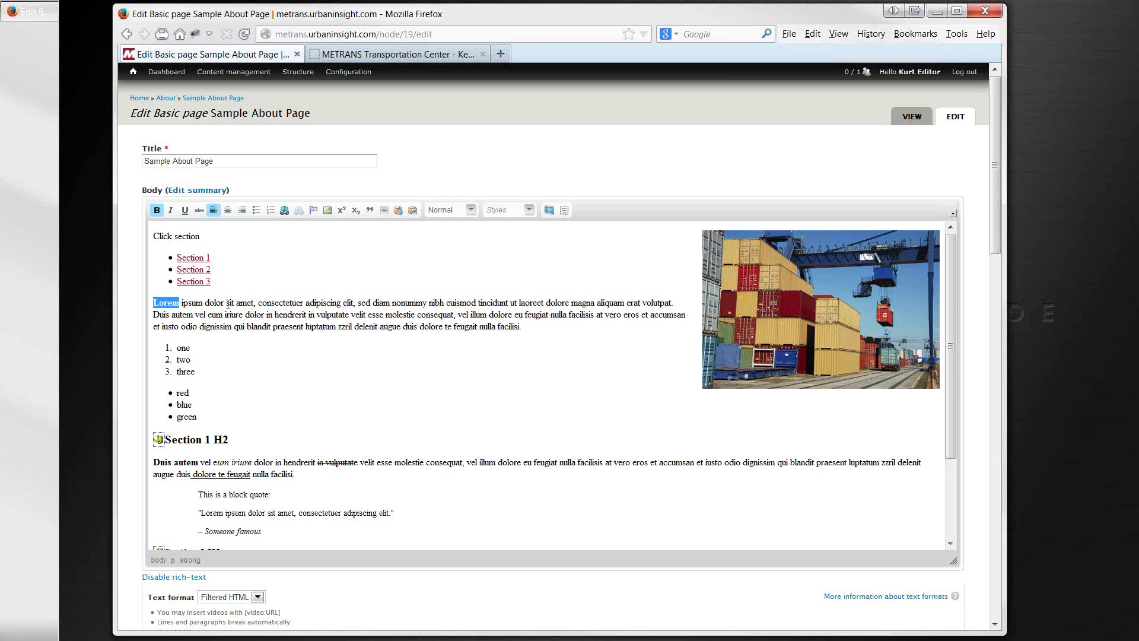
drag(254, 303, 183, 304)
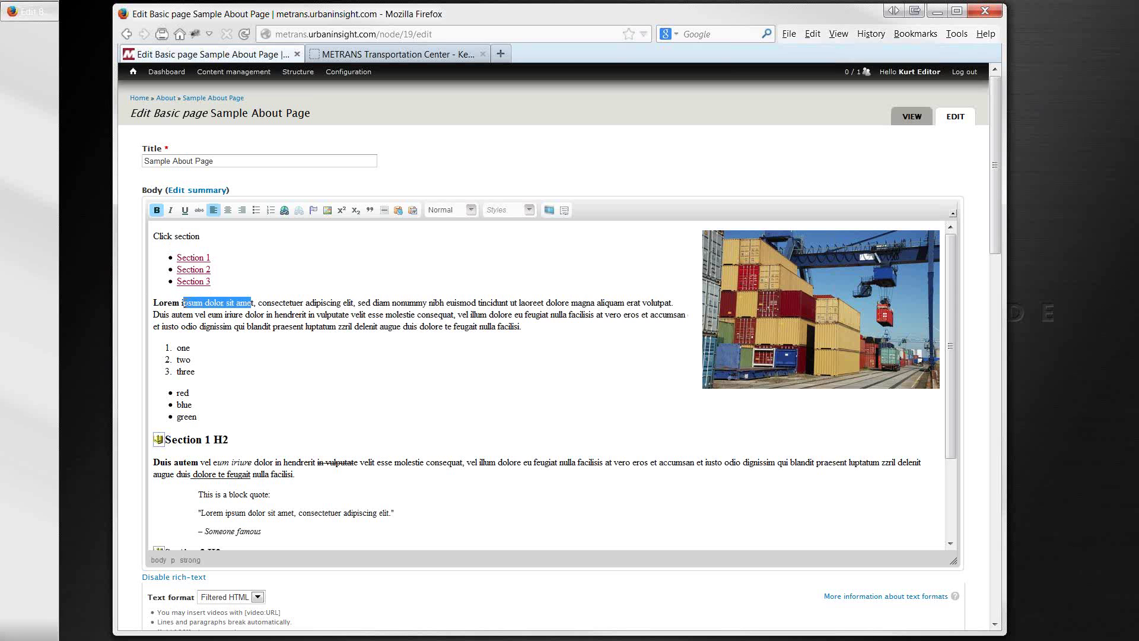
click(183, 302)
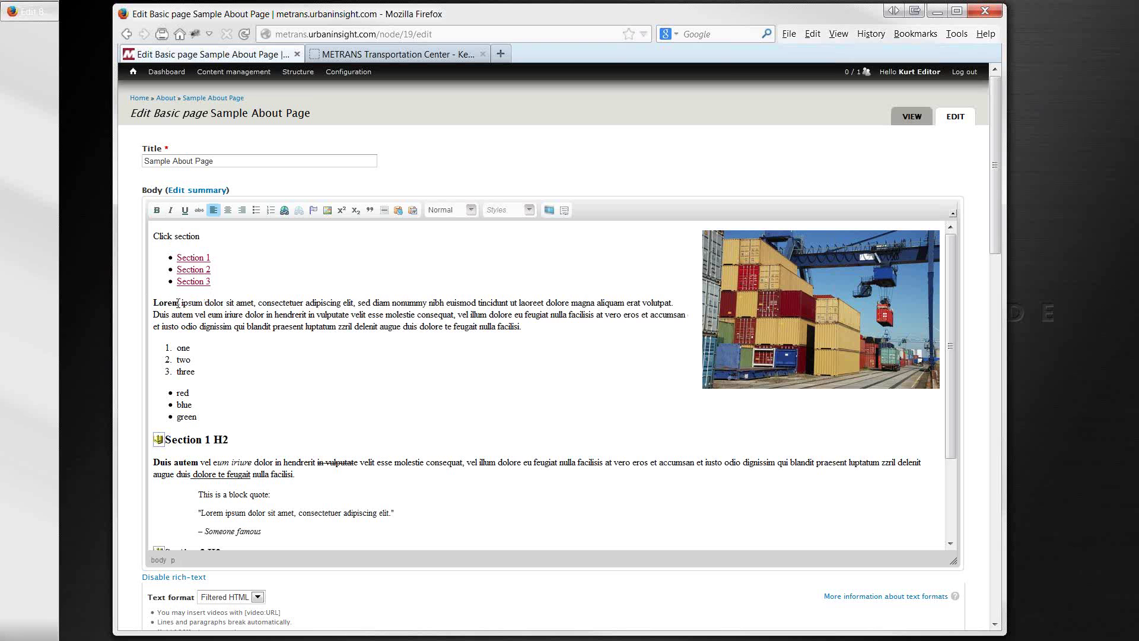
key(shift+Right)
key(shift+Right)
key(shift+Right)
key(shift+Right)
key(shift+Right)
key(shift+Right)
key(shift+Right)
key(shift+Right)
key(shift+Right)
key(shift+Right)
key(shift+Right)
key(shift+Right)
key(shift+Right)
key(shift+Right)
key(shift+Right)
key(shift+Right)
key(shift+Right)
key(shift+Right)
key(shift+Right)
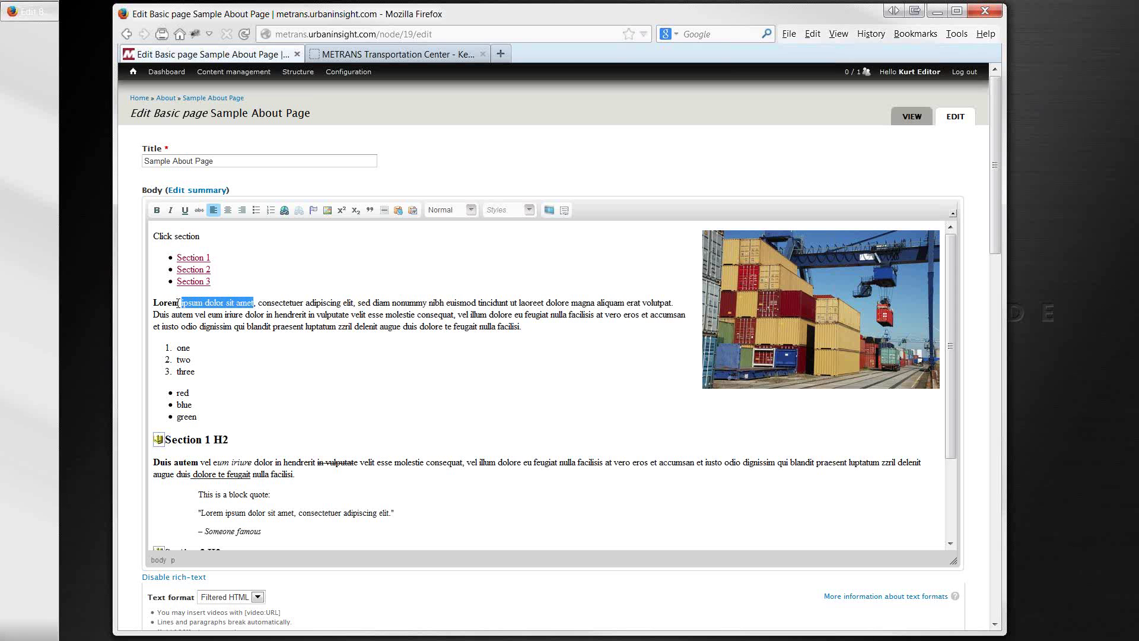
key(ctrl+i)
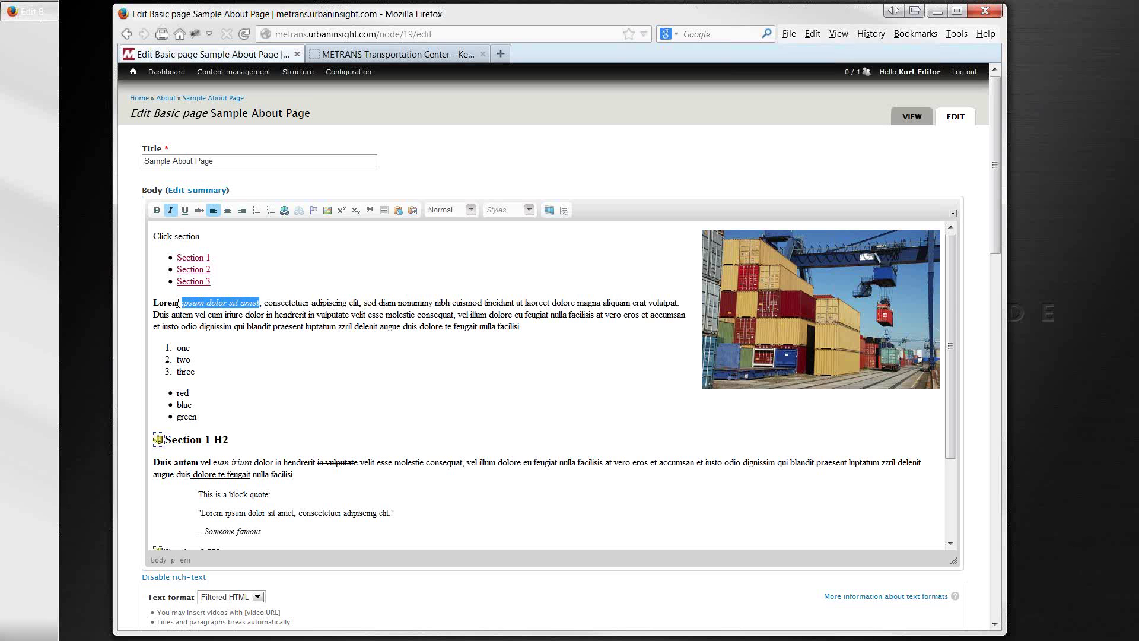
key(Right)
click(178, 304)
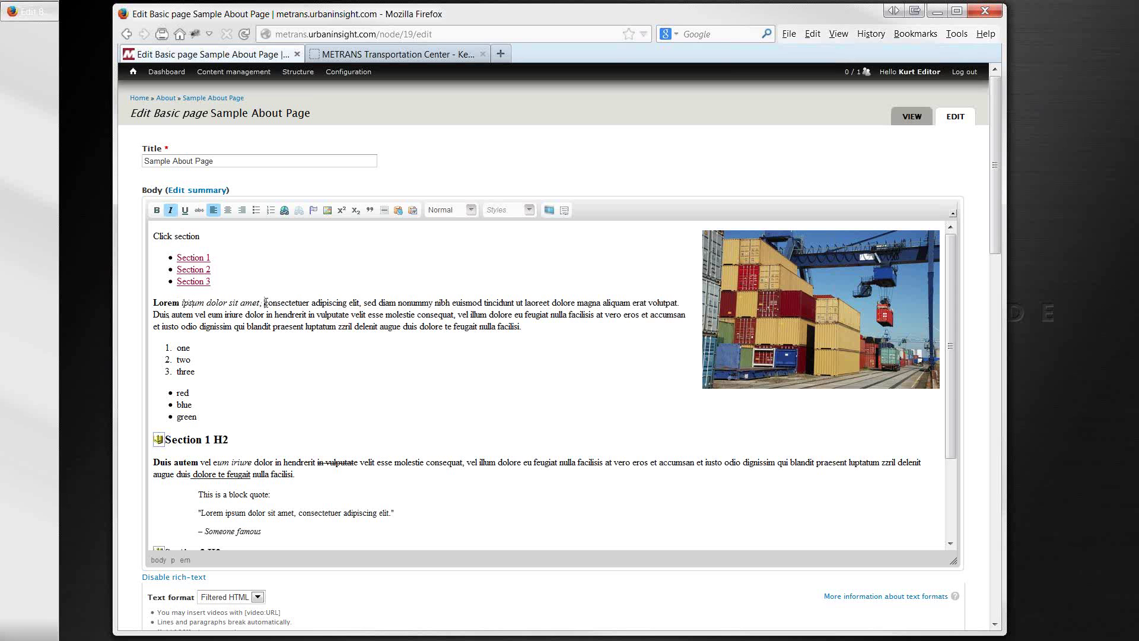
Underline "consectetuer" and strike through "adipiscing" in the first body paragraph
drag(264, 303, 309, 304)
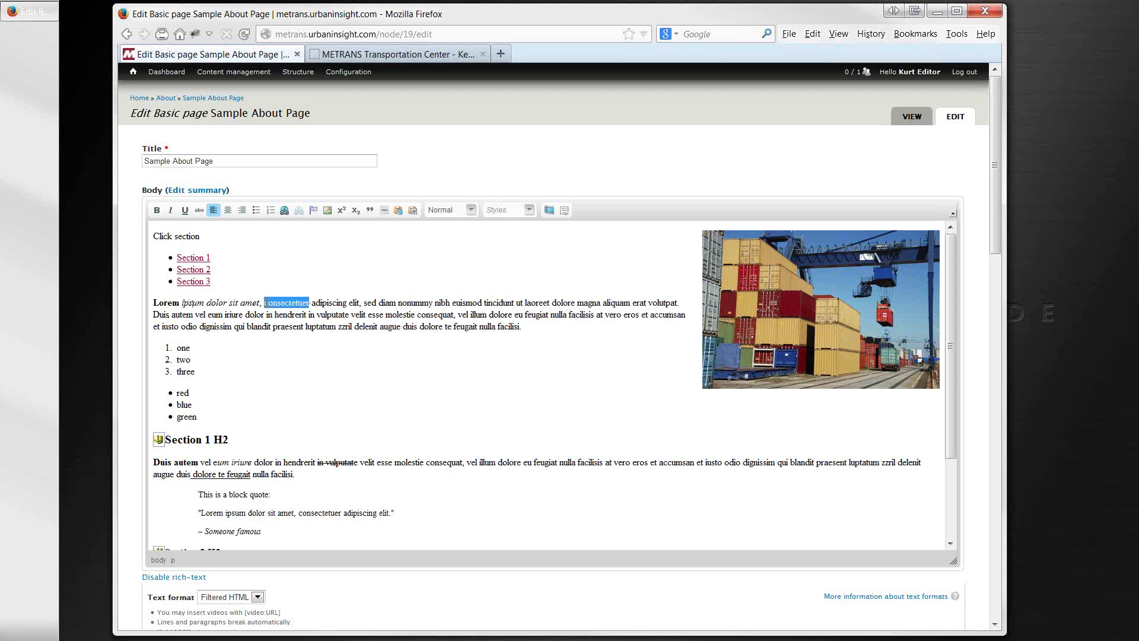
key(ctrl+u)
drag(312, 304, 347, 304)
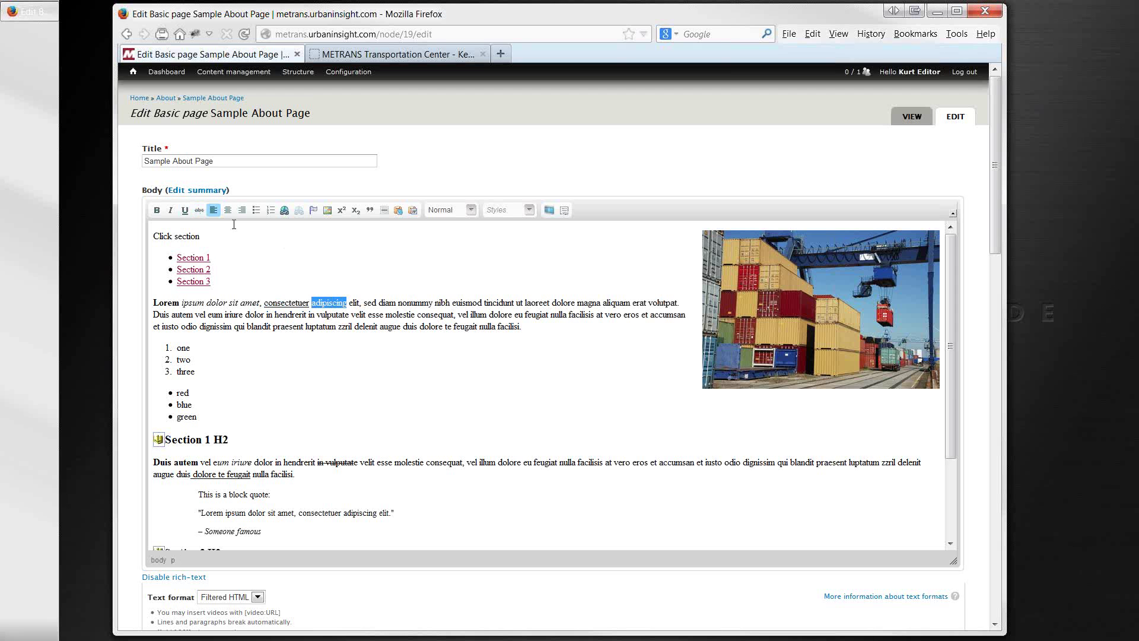
click(199, 210)
Add "four" as a new item after "three" in the numbered list
drag(212, 281, 165, 251)
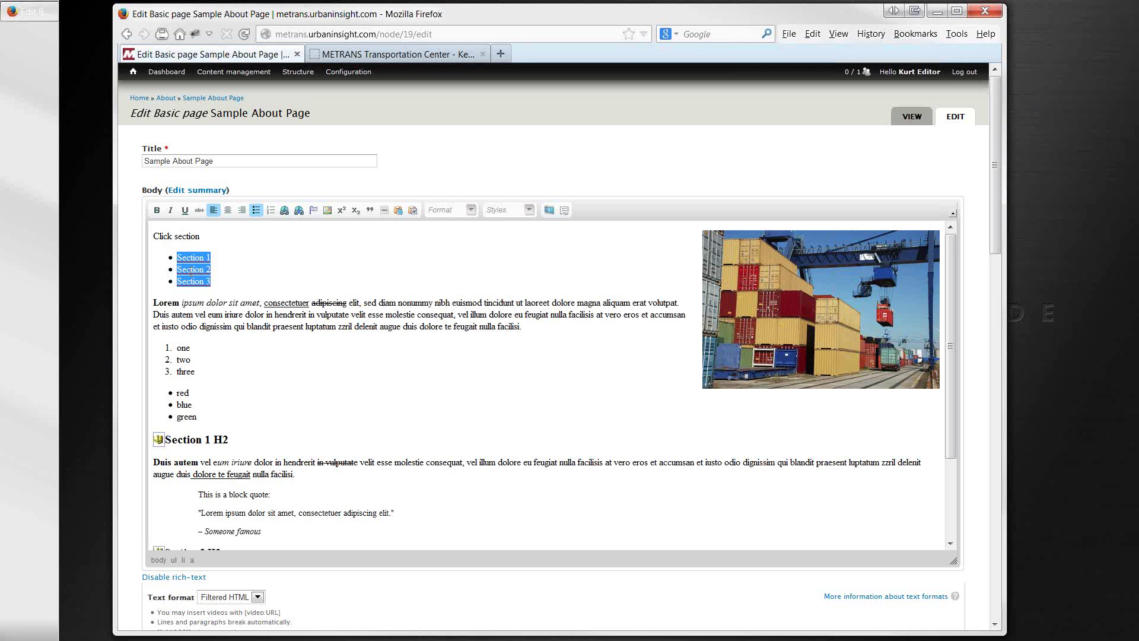
drag(203, 376, 172, 347)
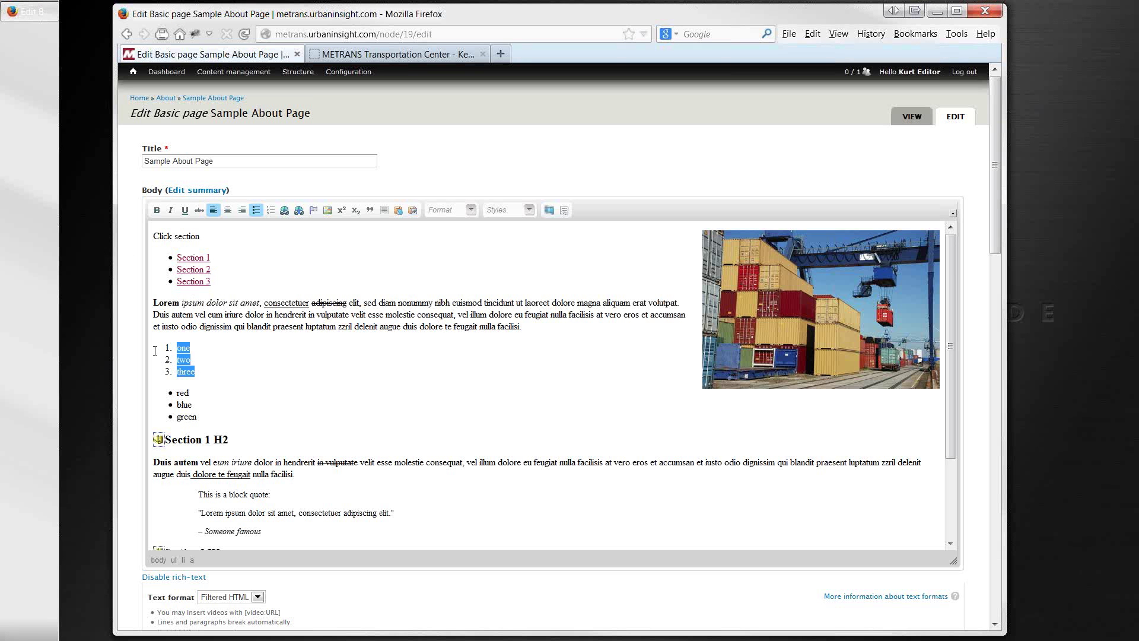
click(209, 375)
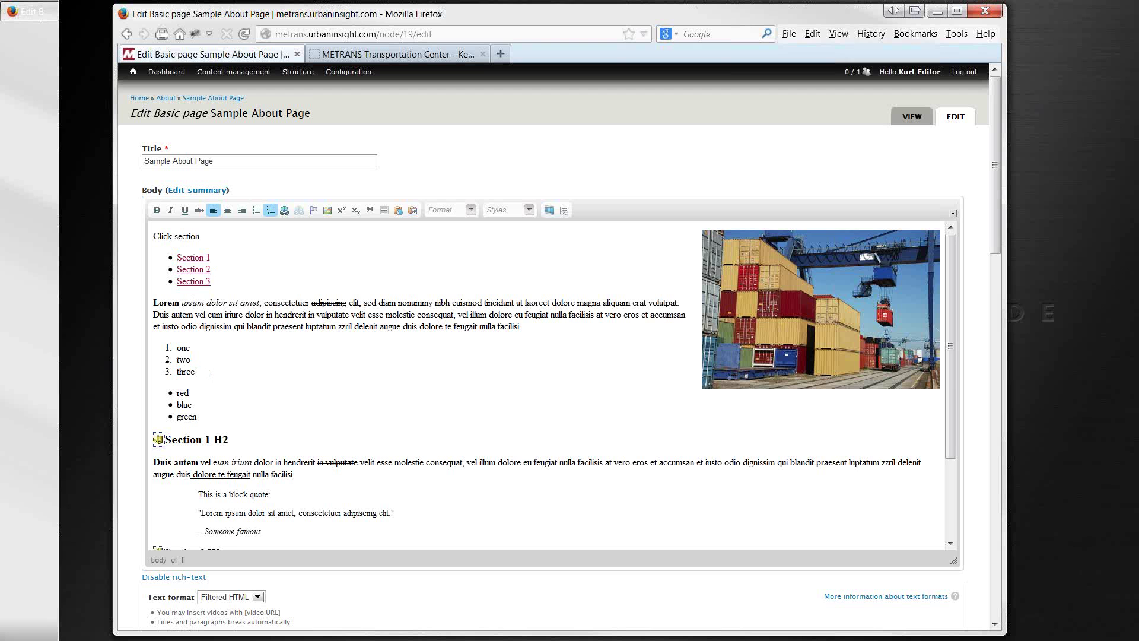
key(Return)
text(four)
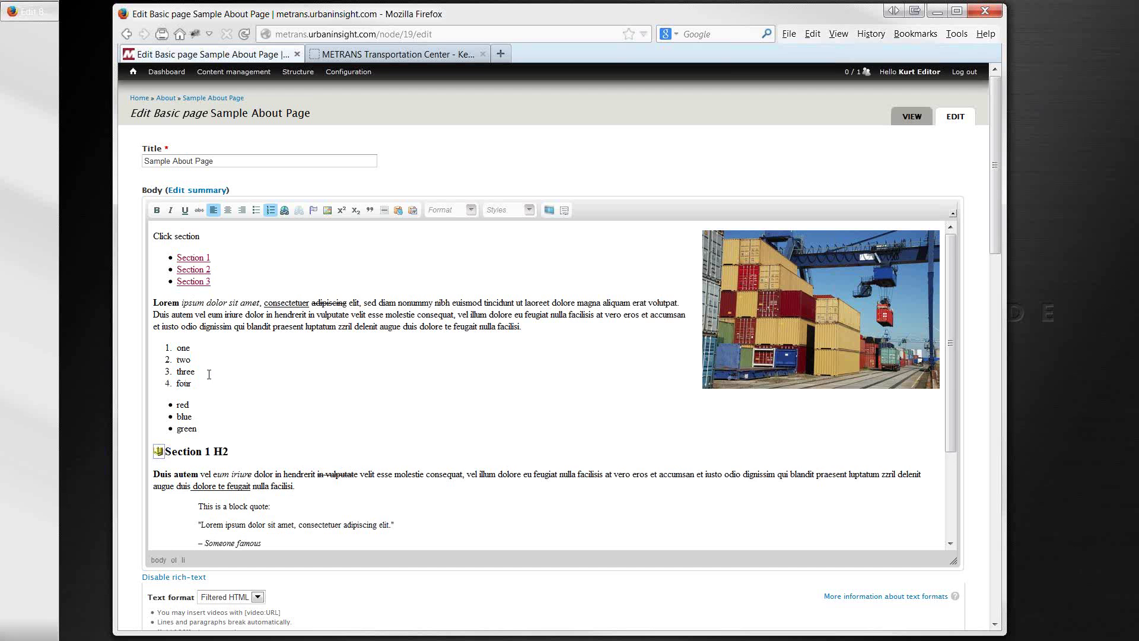
Add "yellow" as a new item after "green" in the bulleted list
click(209, 428)
key(Return)
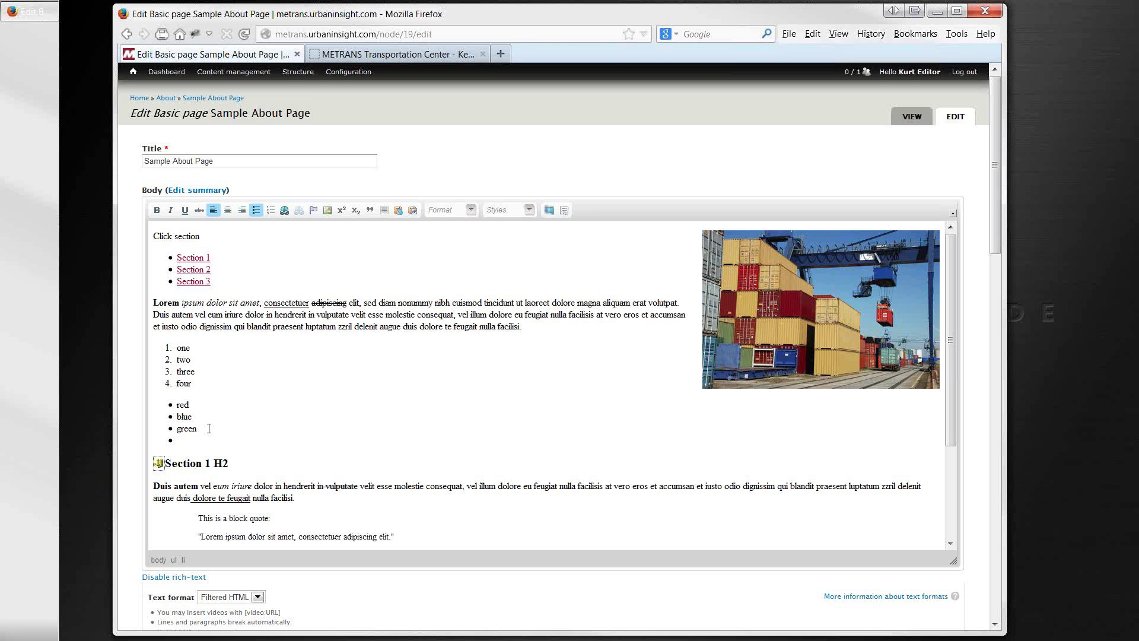
text(yellow)
Insert the lines "black", "white" and "red" as separate paragraphs above the "Lorem ipsum" paragraph, keeping an empty paragraph below them
click(269, 289)
key(Down)
key(Home)
key(Return)
key(Return)
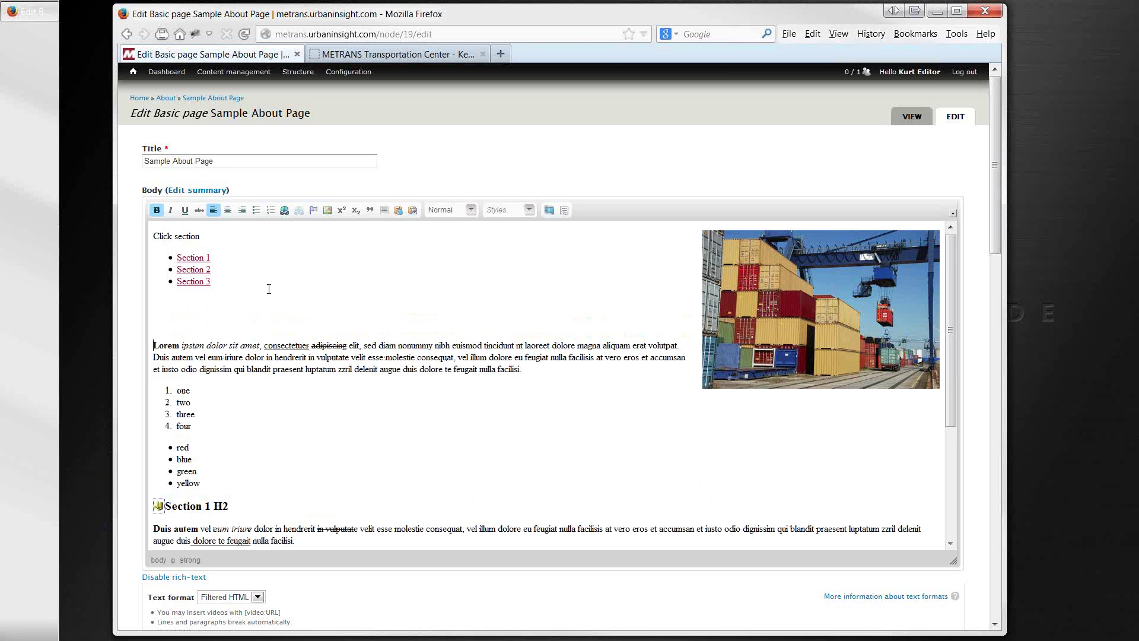
key(Up)
key(Up)
text(black)
key(Return)
text(white)
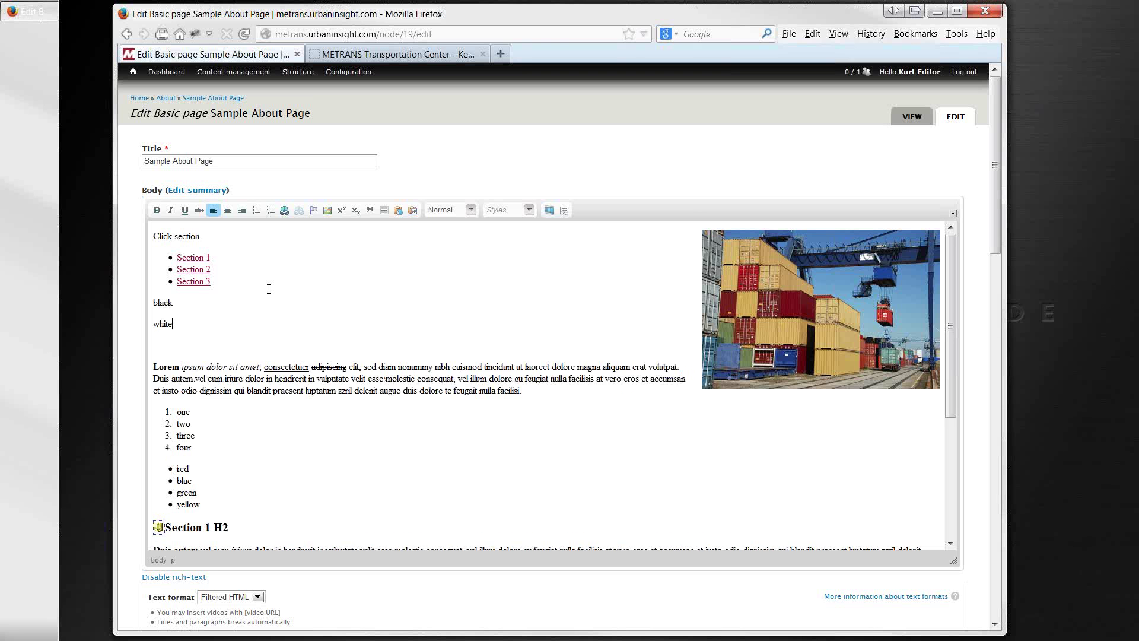
key(Return)
text(red)
Turn the "black", "white" and "red" paragraphs into a bulleted list
key(shift+Up)
key(shift+Up)
key(shift+Up)
key(shift+Up)
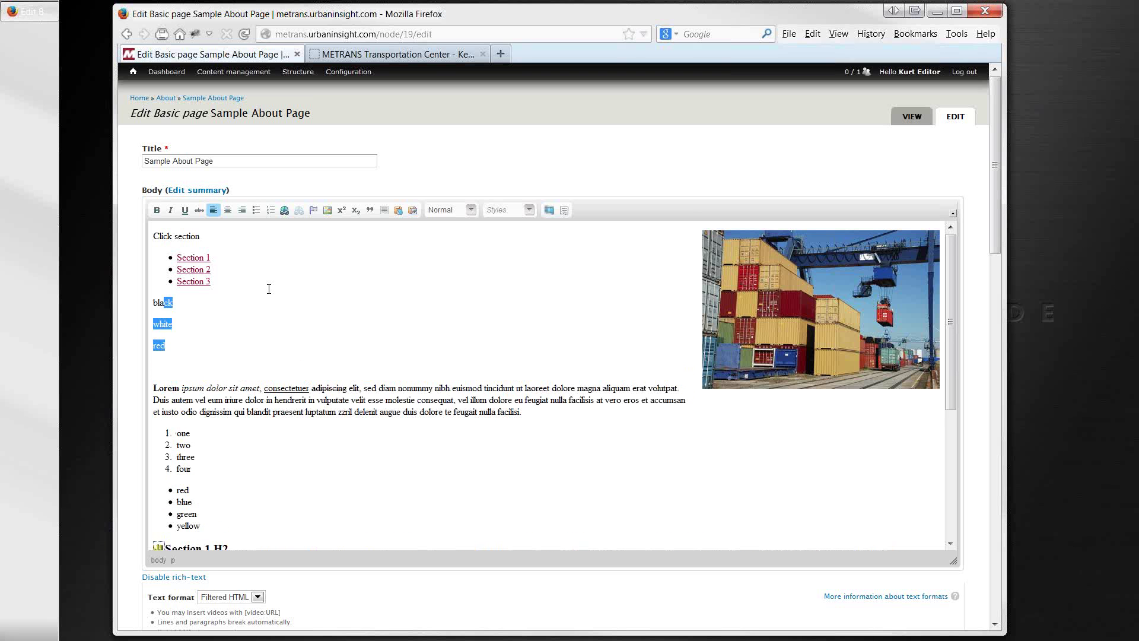
key(shift+Down)
key(shift+Left)
key(shift+Left)
key(shift+Left)
key(shift+Left)
key(shift+Left)
click(256, 211)
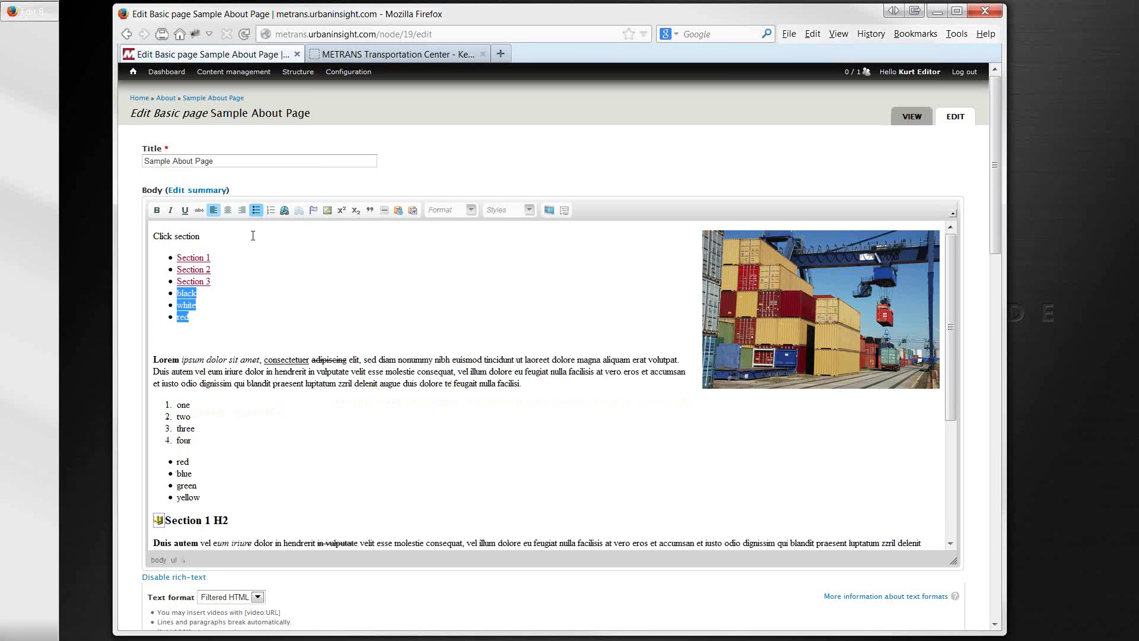
Try adding a line break and empty bullets between "Section 3" and "black", and remove them again
click(249, 273)
click(242, 282)
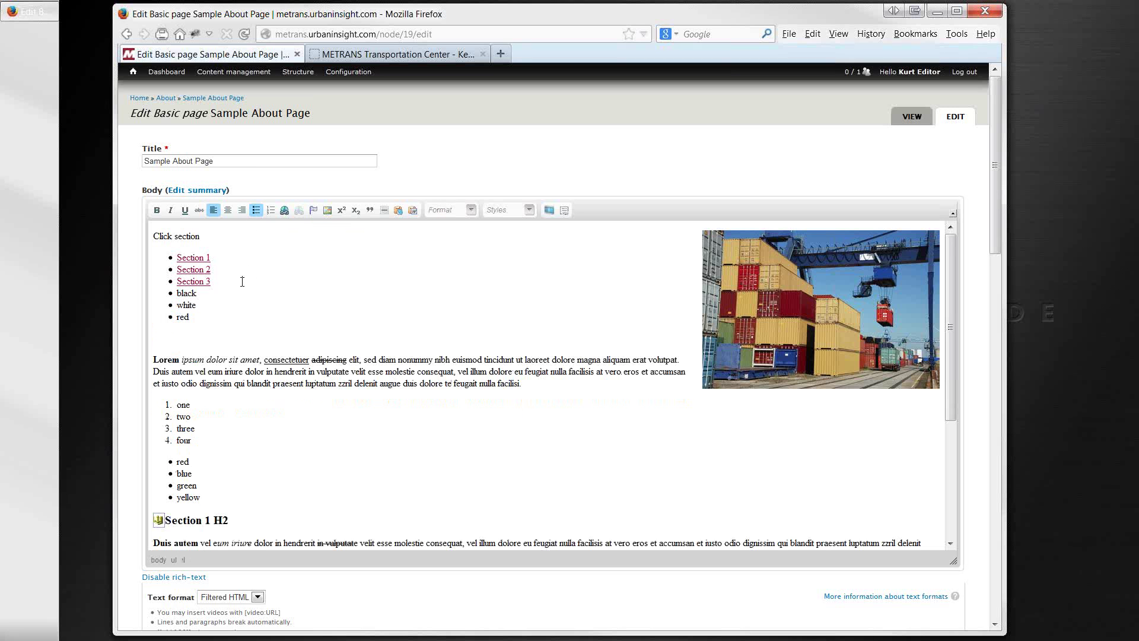
key(shift+Return)
key(Return)
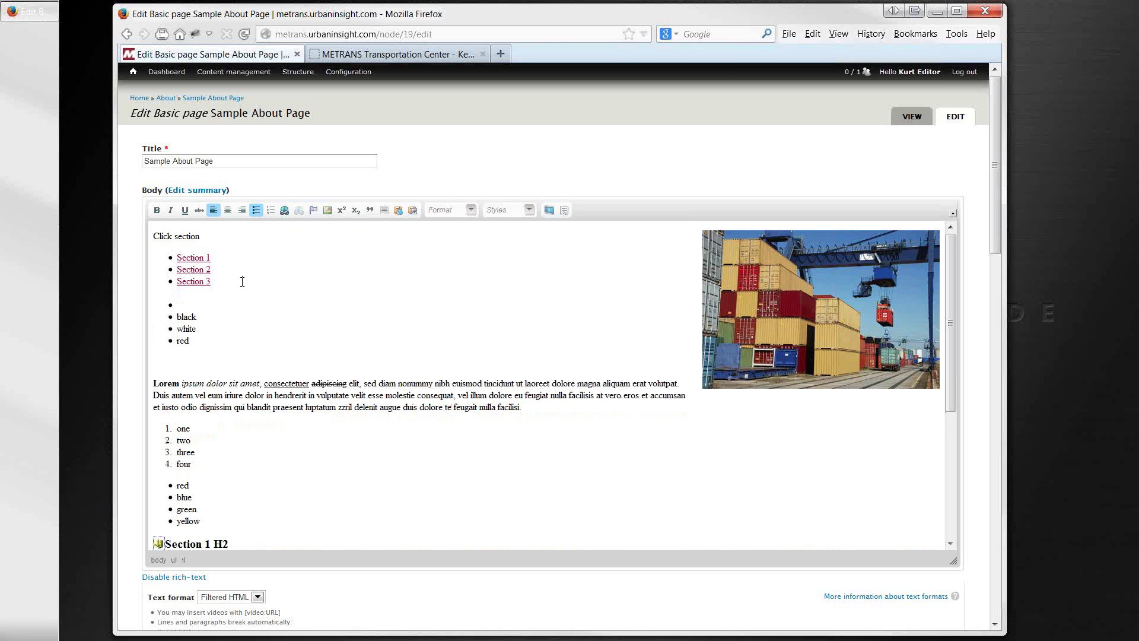
key(BackSpace)
key(BackSpace)
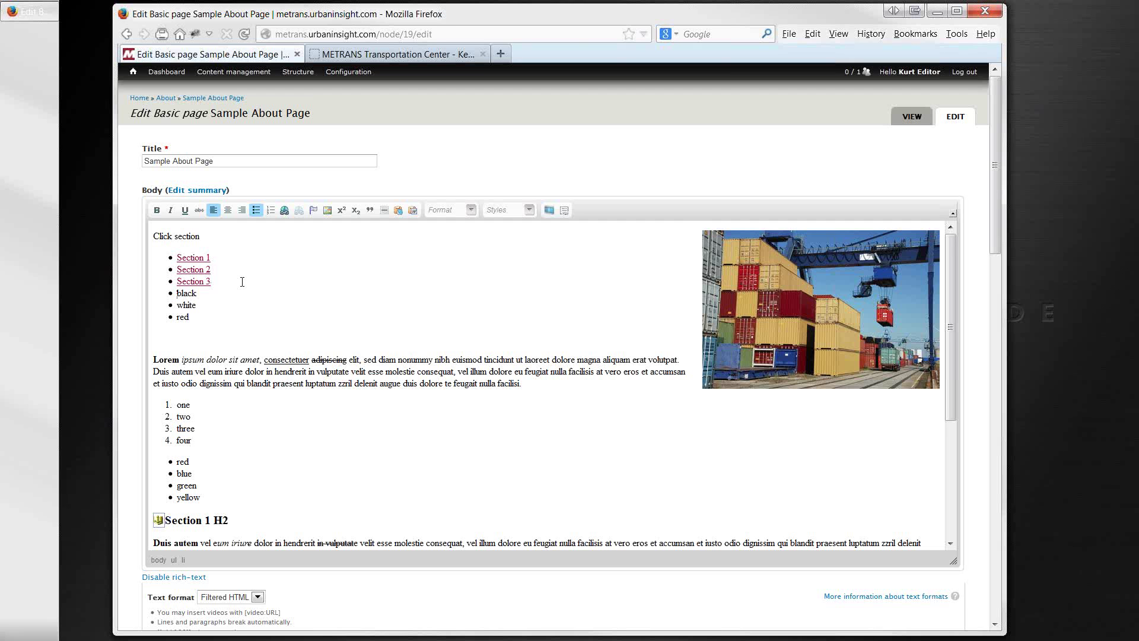
key(Return)
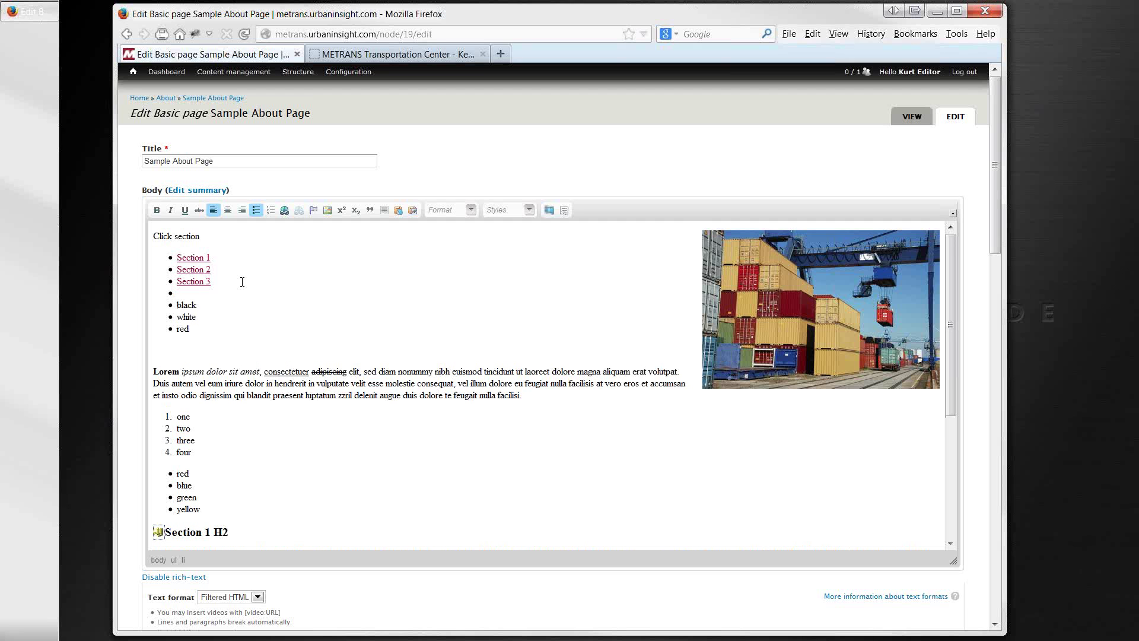
key(BackSpace)
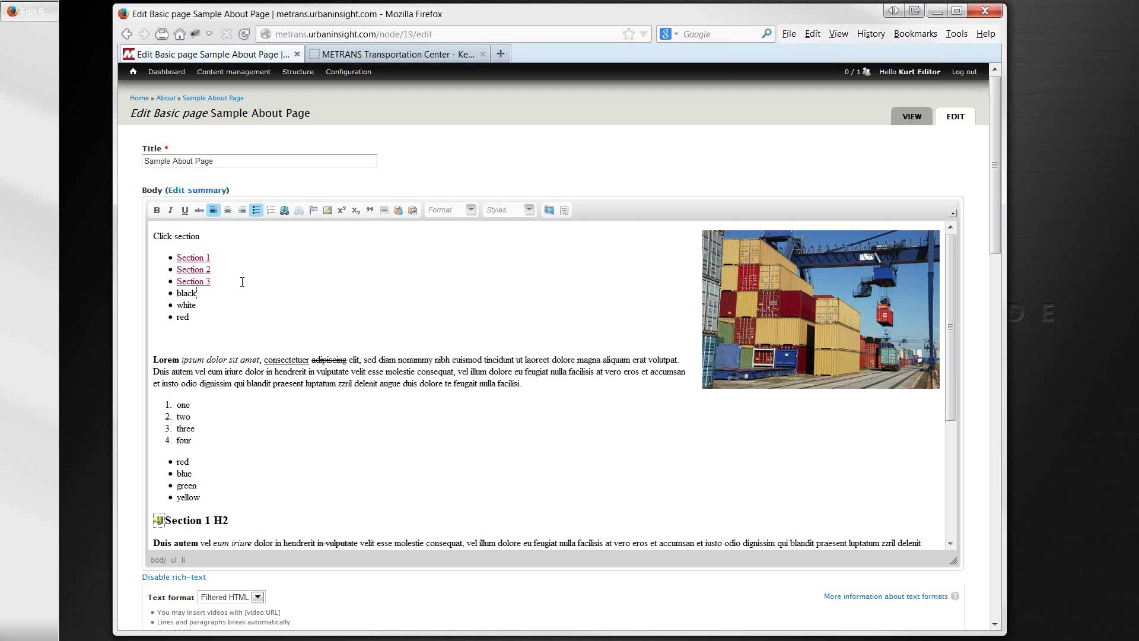
key(Return)
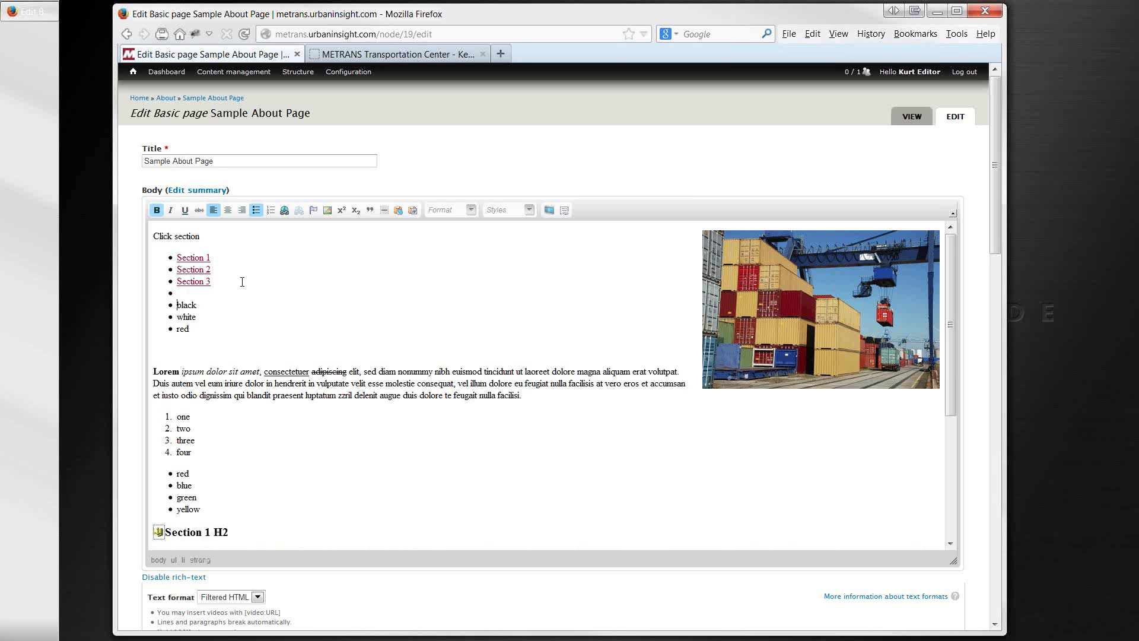
key(BackSpace)
key(BackSpace)
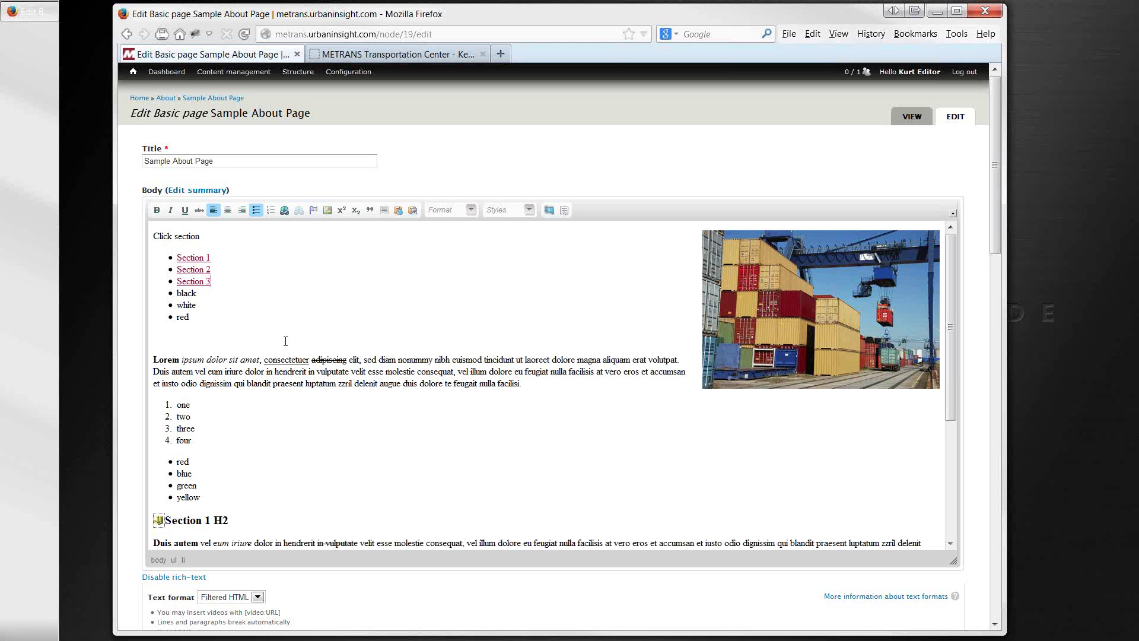
Add a superscript "1" after "odio" in the first body paragraph
scroll(285, 341, down, 4)
scroll(285, 342, up, 4)
click(199, 384)
text(1)
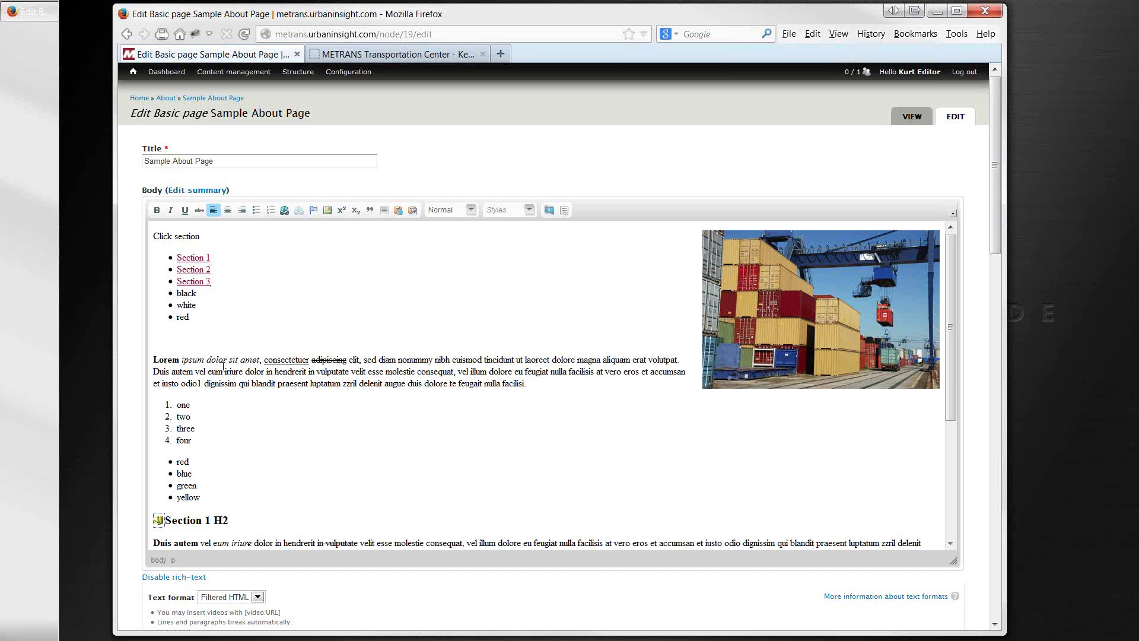
key(shift+Left)
click(342, 210)
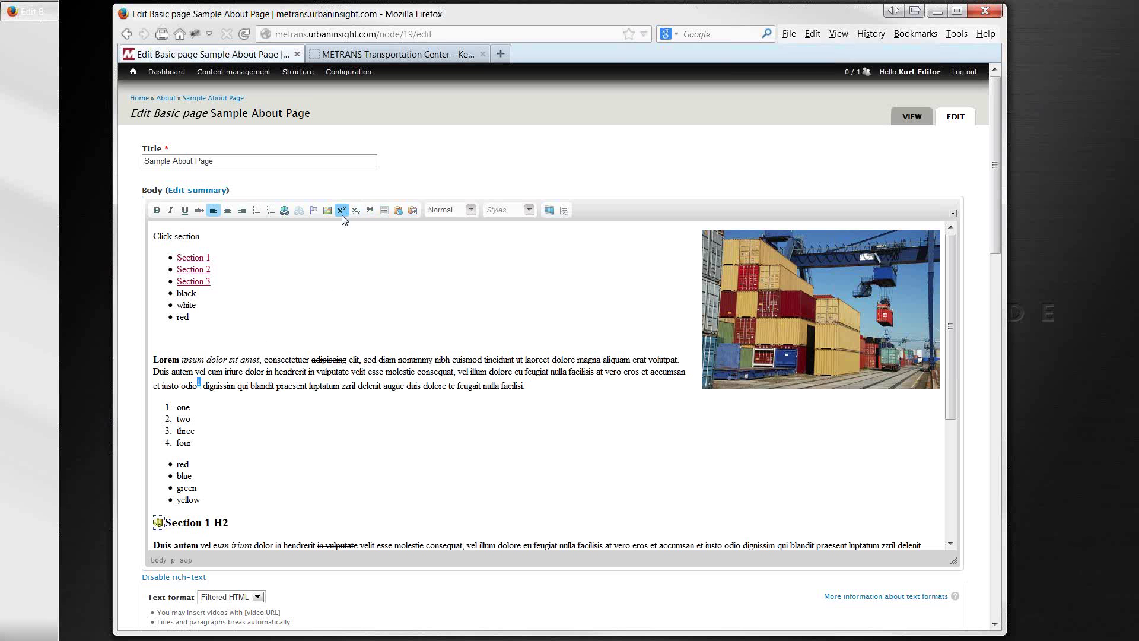
Add a subscript "2" after "dignissim" in the first body paragraph
click(238, 387)
text(2)
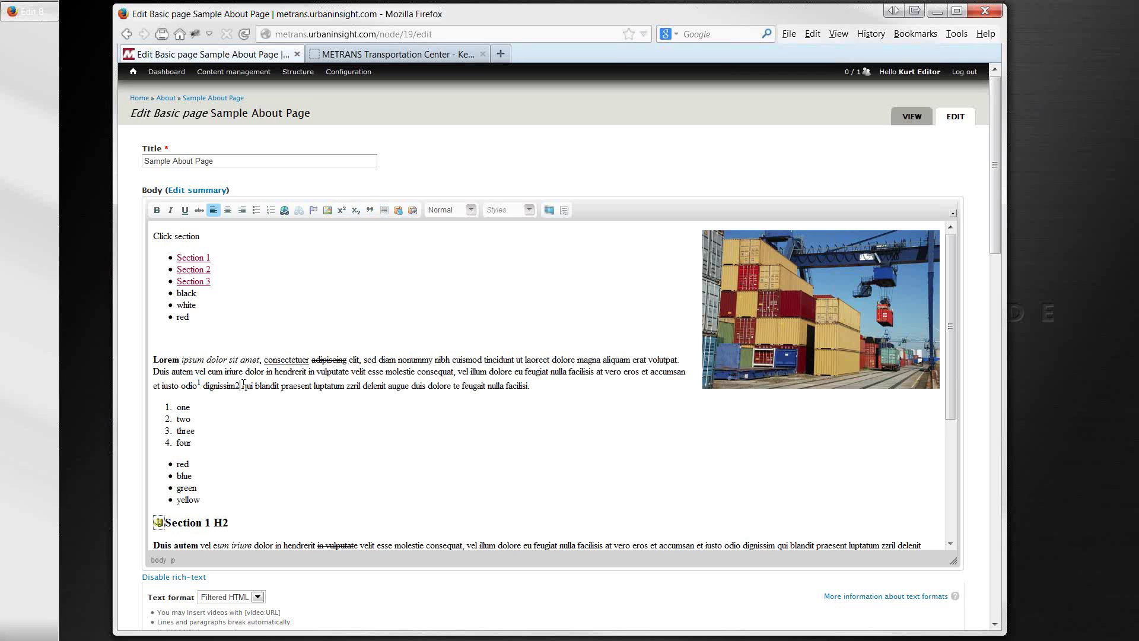
key(shift+Left)
click(356, 211)
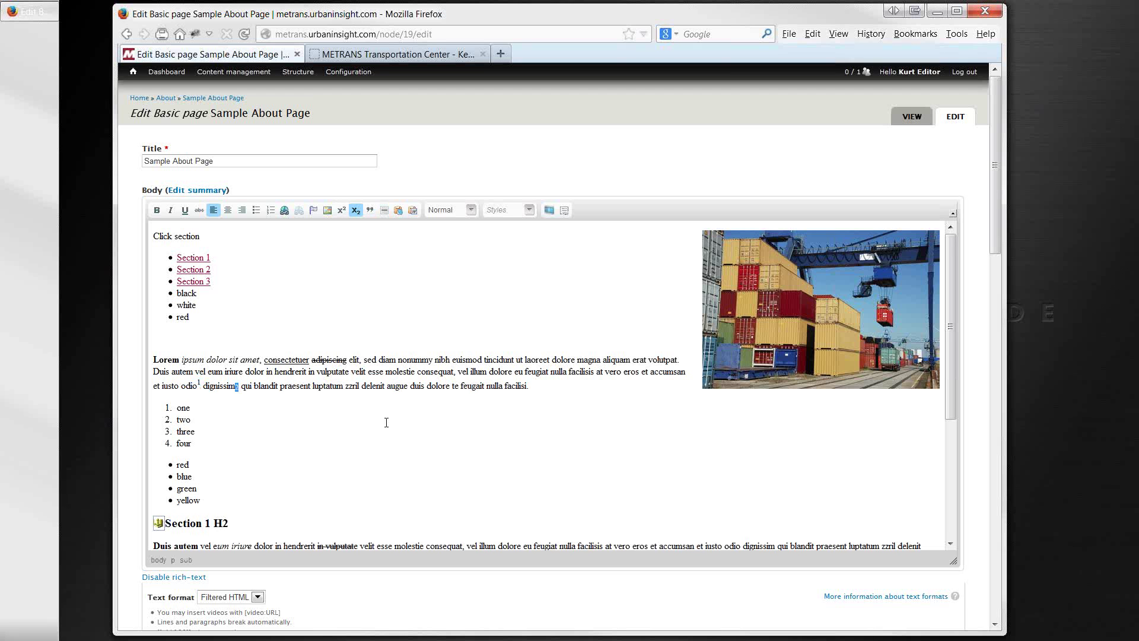
Insert a horizontal line in the empty paragraph between the top bulleted list and the "Lorem ipsum" paragraph
click(363, 415)
click(324, 328)
scroll(323, 347, down, 5)
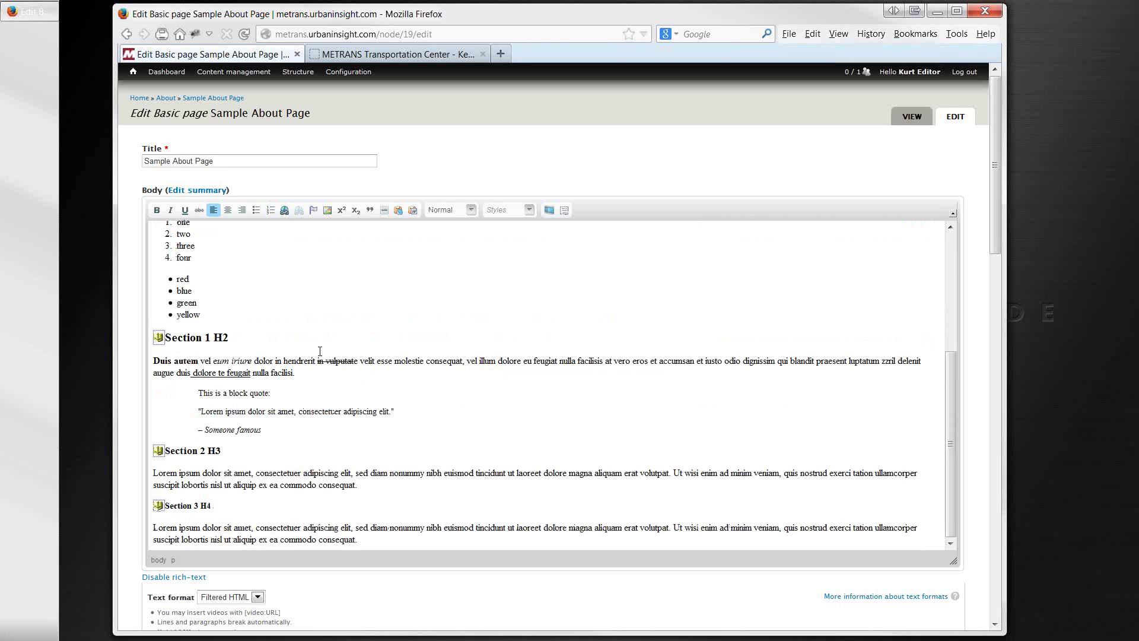
scroll(319, 352, up, 5)
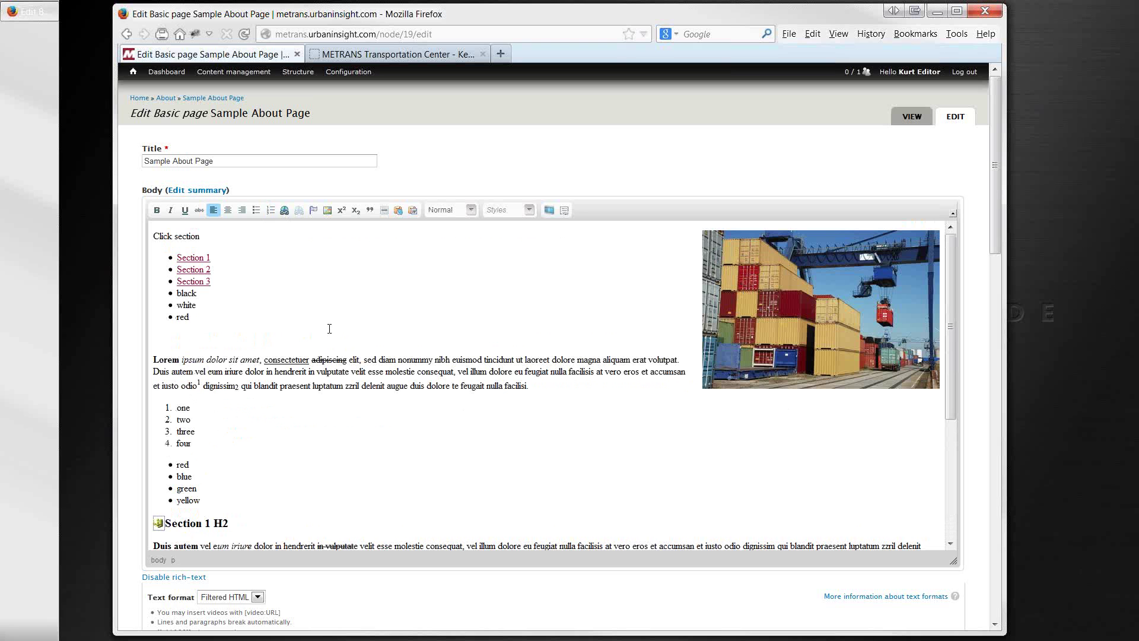
click(385, 211)
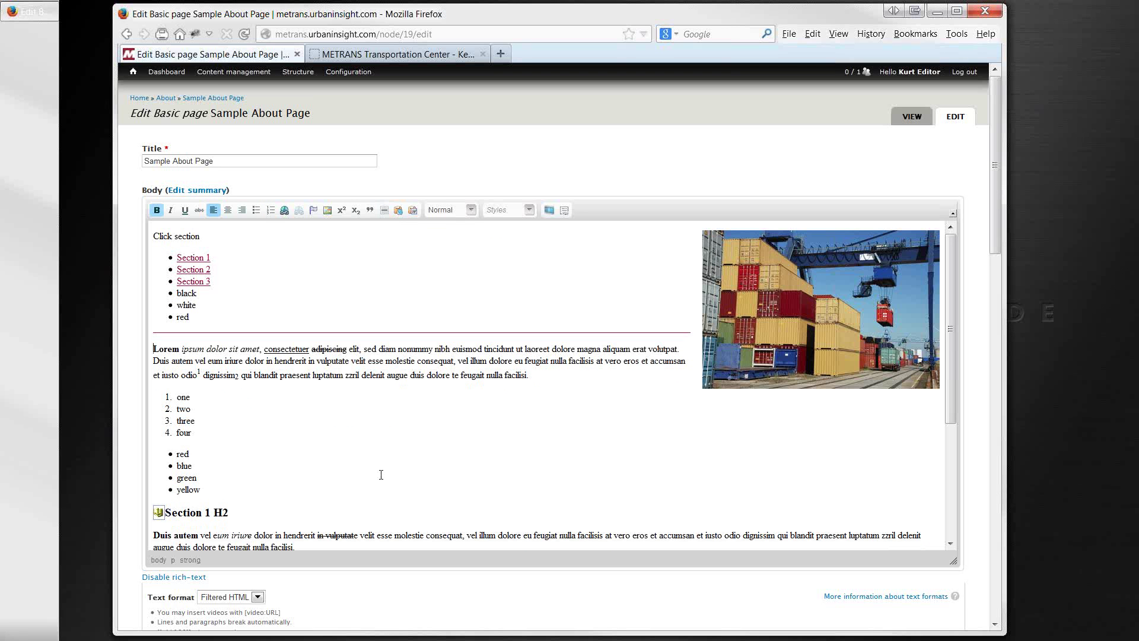
Save the edited Sample About Page
scroll(163, 509, down, 15)
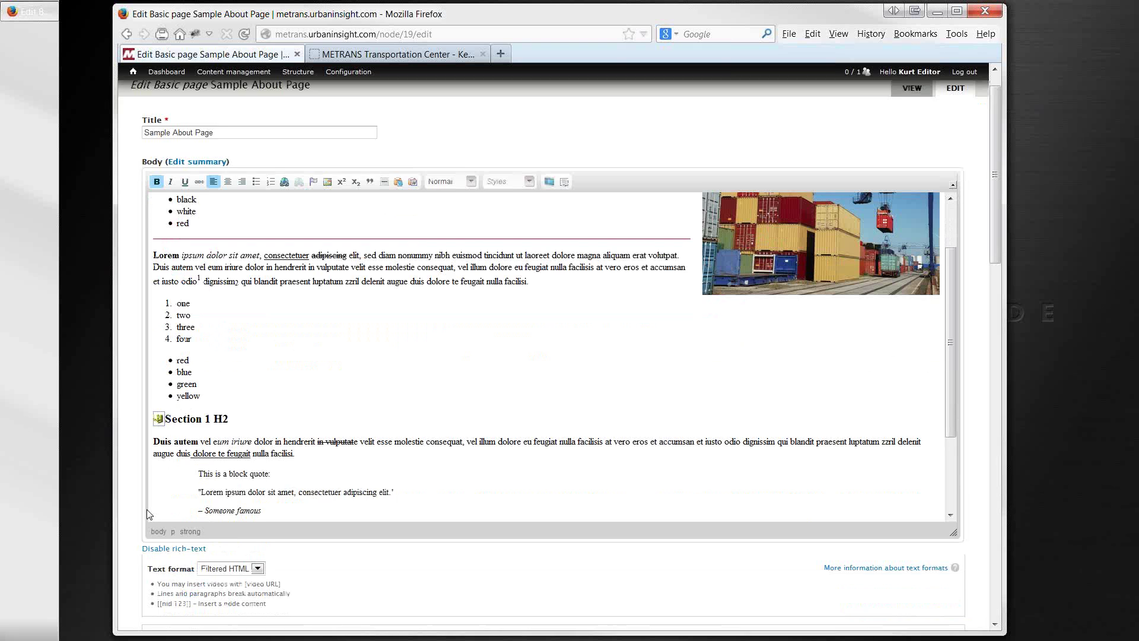
scroll(132, 571, down, 8)
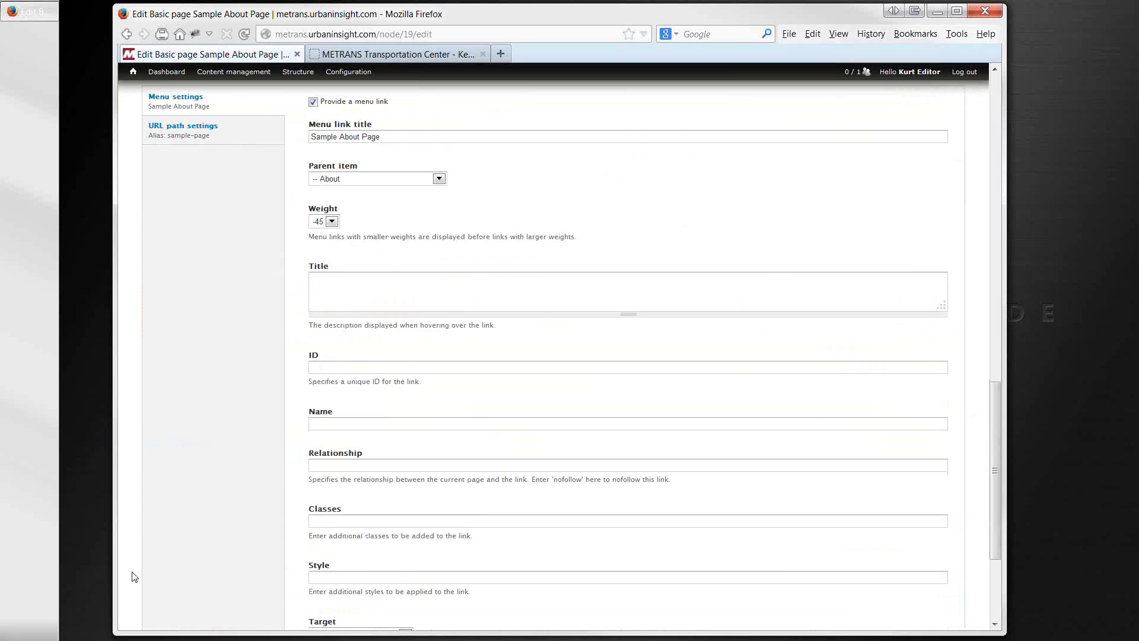
click(164, 583)
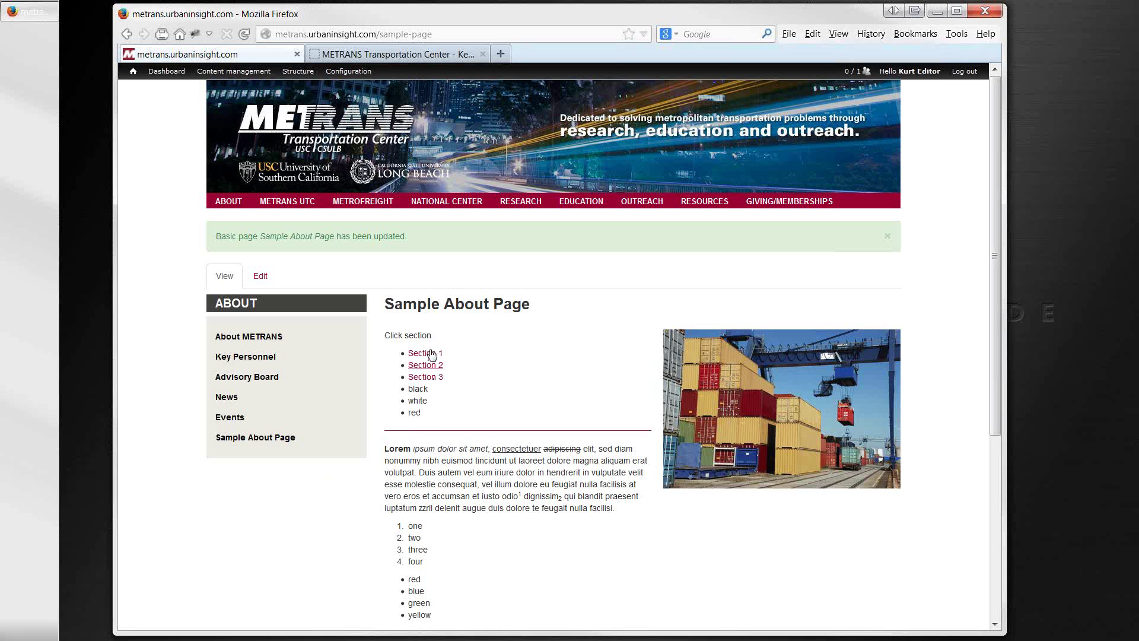
Reopen the Sample About Page for editing and show the available paragraph formats
click(259, 278)
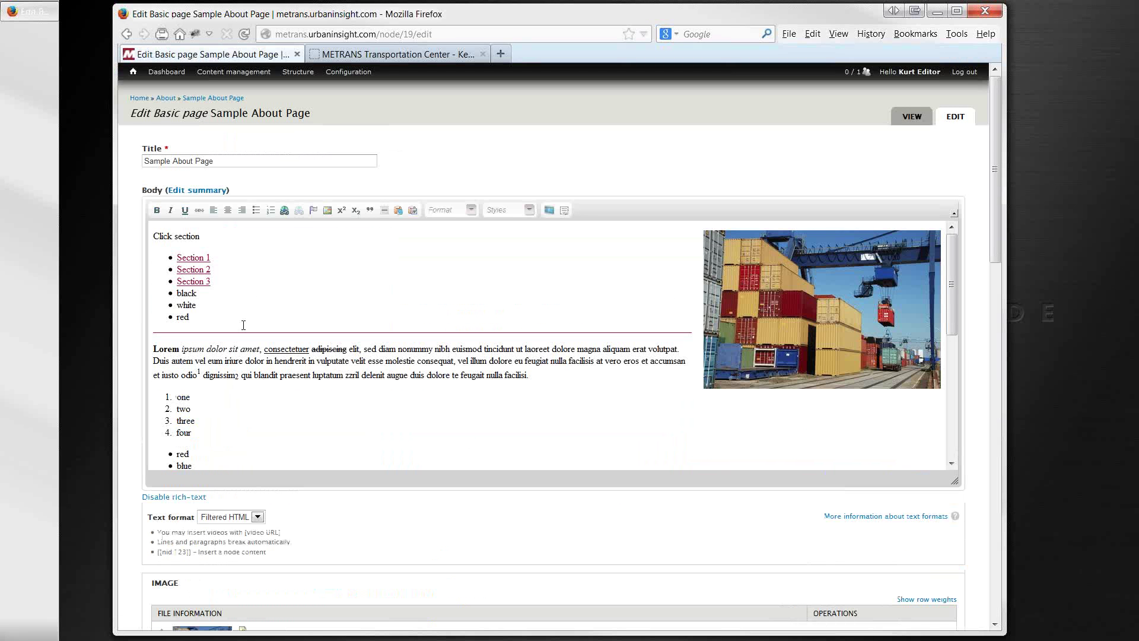
click(351, 427)
scroll(351, 424, down, 3)
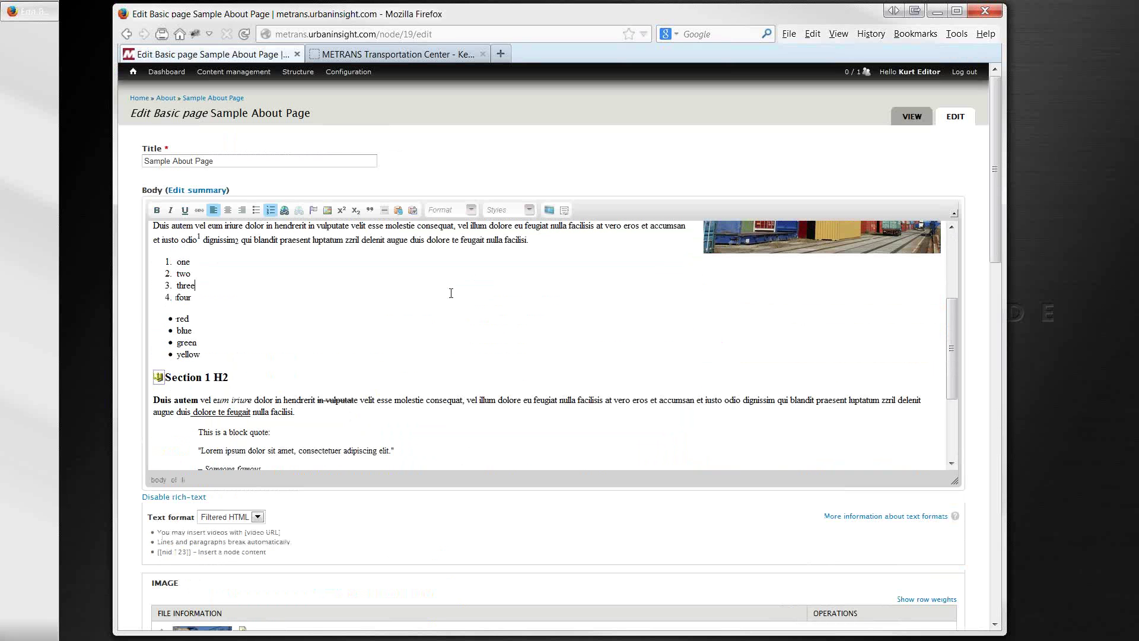
scroll(451, 294, up, 3)
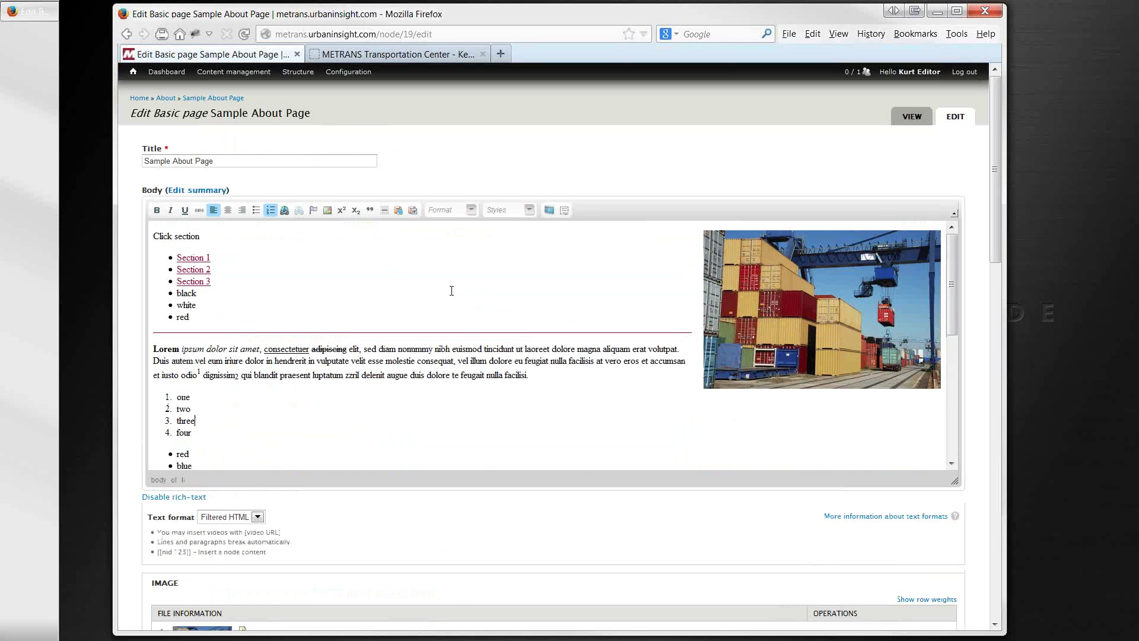
click(471, 210)
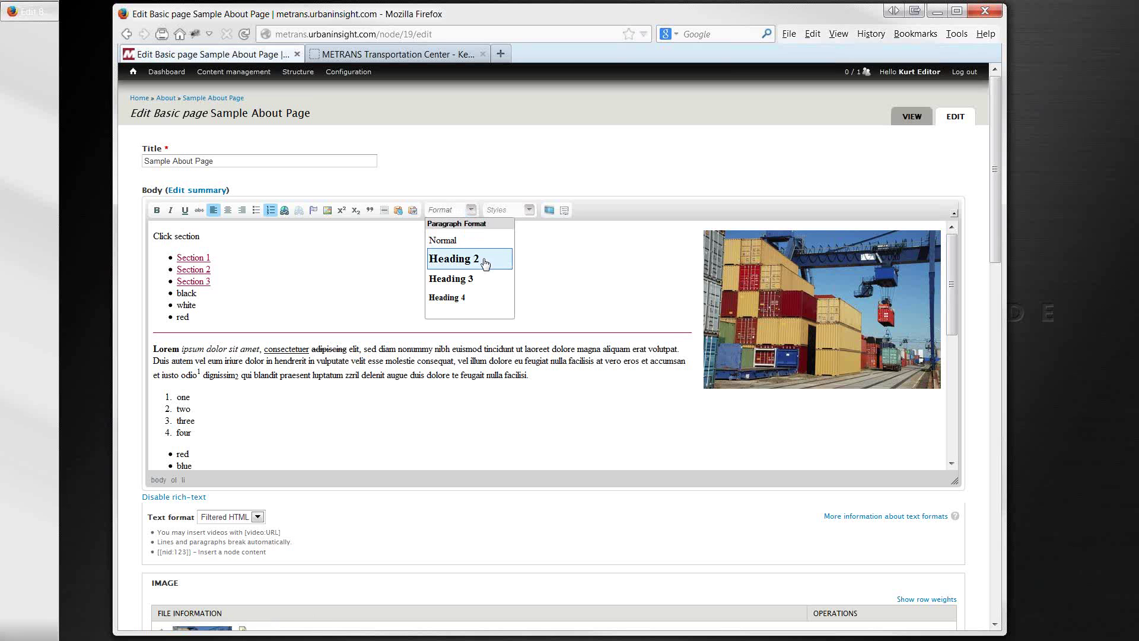
Insert a new line reading "Section 1" above "Click section" in the body
click(349, 265)
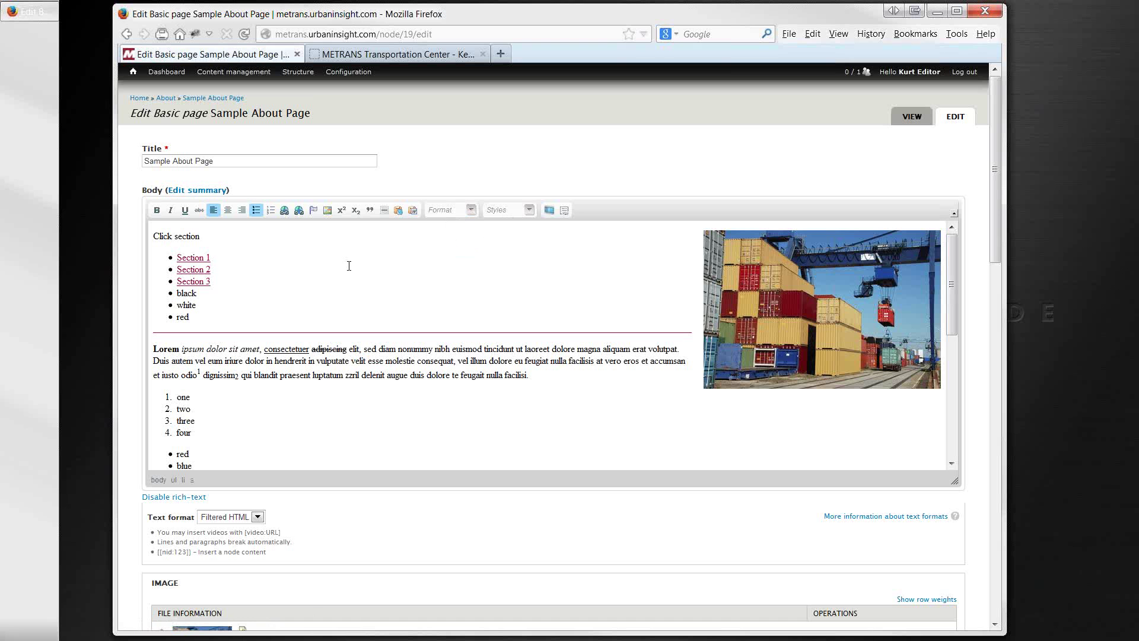
key(Up)
key(Return)
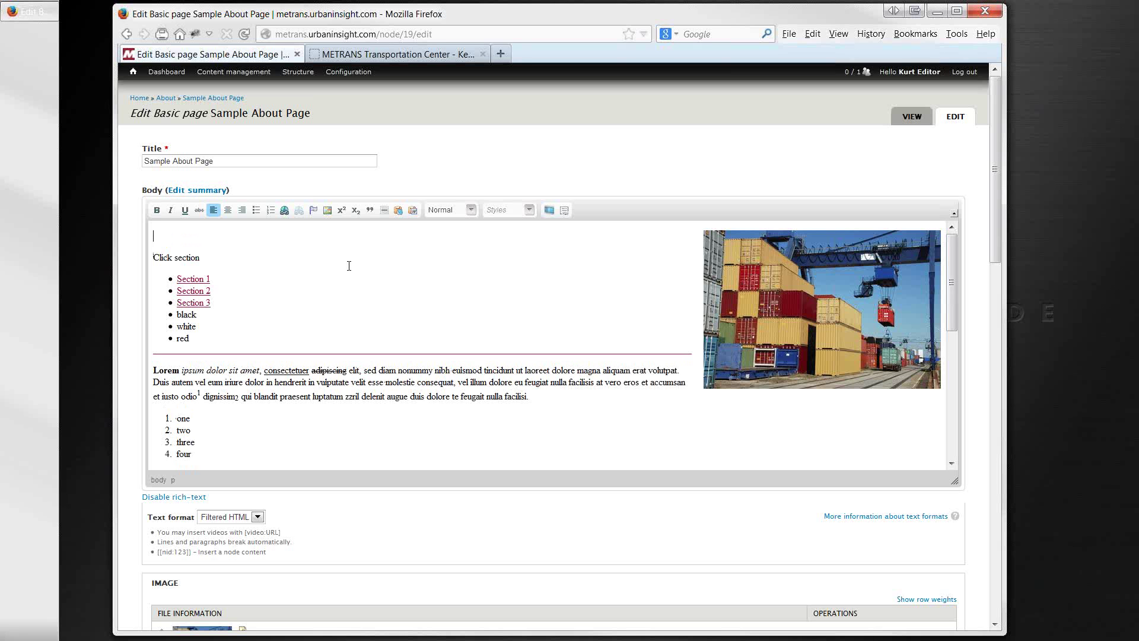
text(Section 1)
Format the "Section 1" line above "Click section" as Heading 2
key(shift+Home)
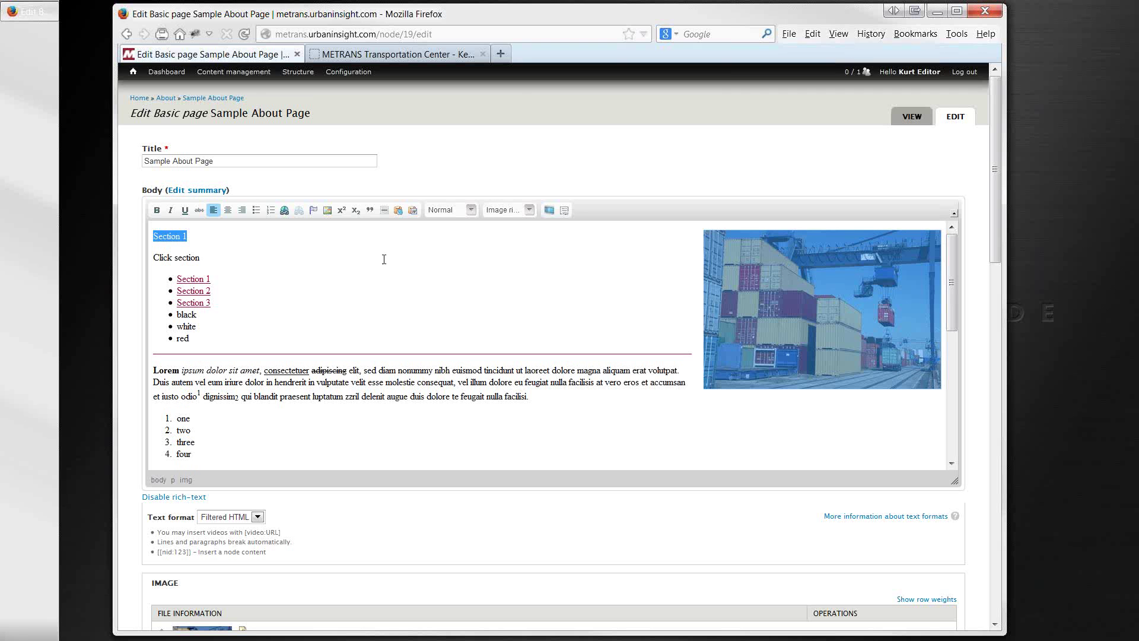
click(316, 232)
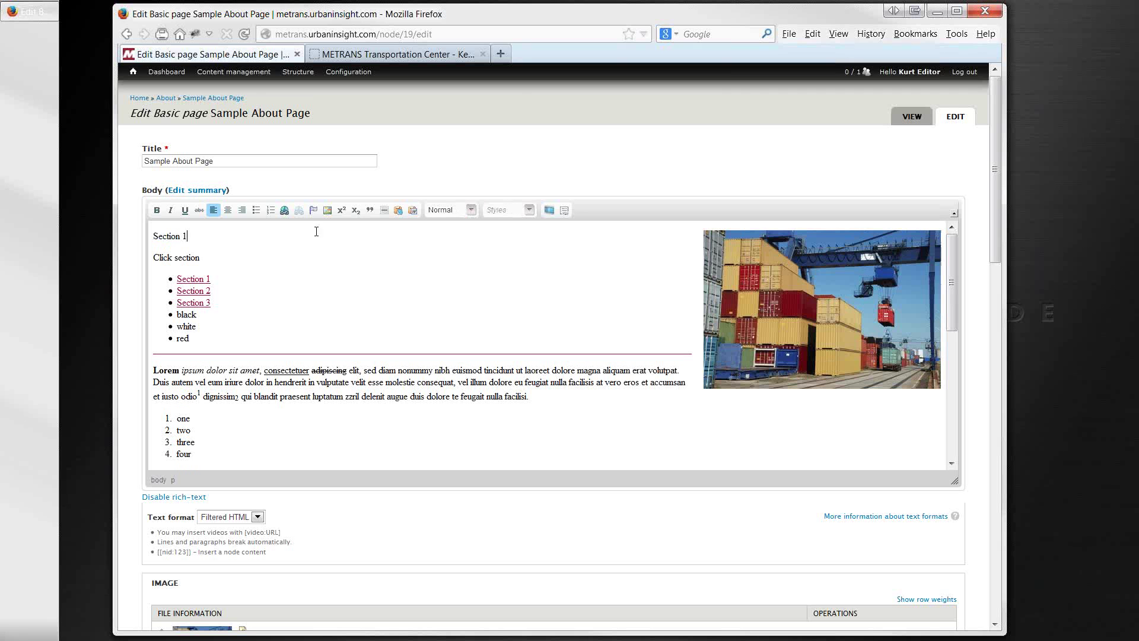
key(shift+Left)
key(shift+Left)
key(shift+Left)
key(shift+Left)
key(shift+Left)
key(shift+Left)
key(shift+Left)
key(shift+Left)
key(shift+Left)
click(472, 210)
click(467, 257)
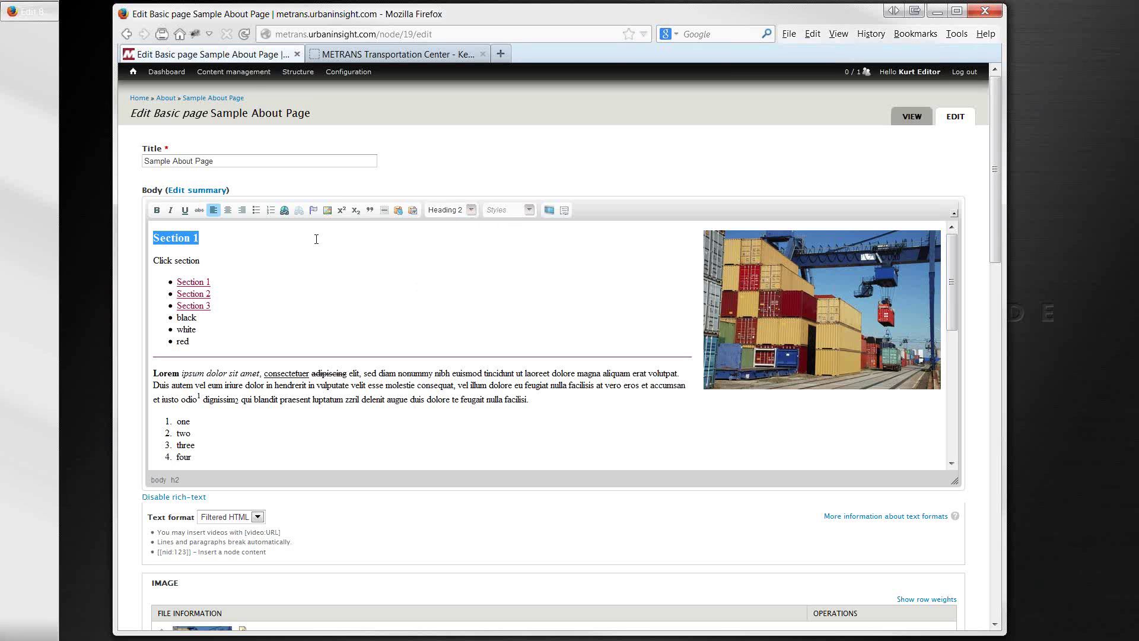
Save the page and highlight the "Section 1" heading on the published view
scroll(131, 451, down, 5)
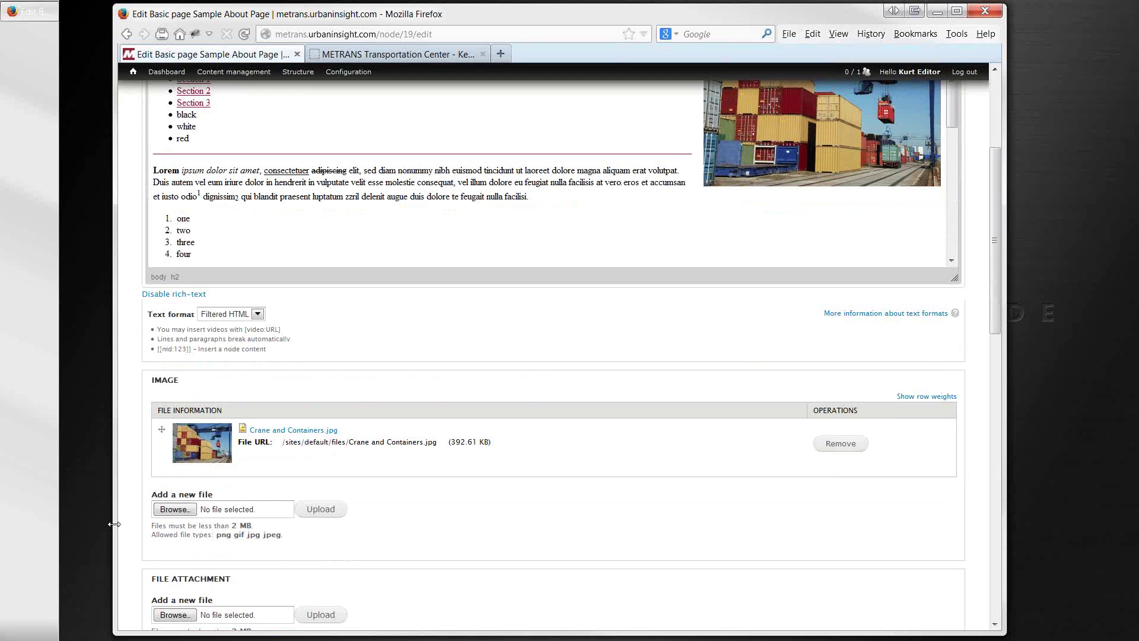
scroll(126, 567, down, 15)
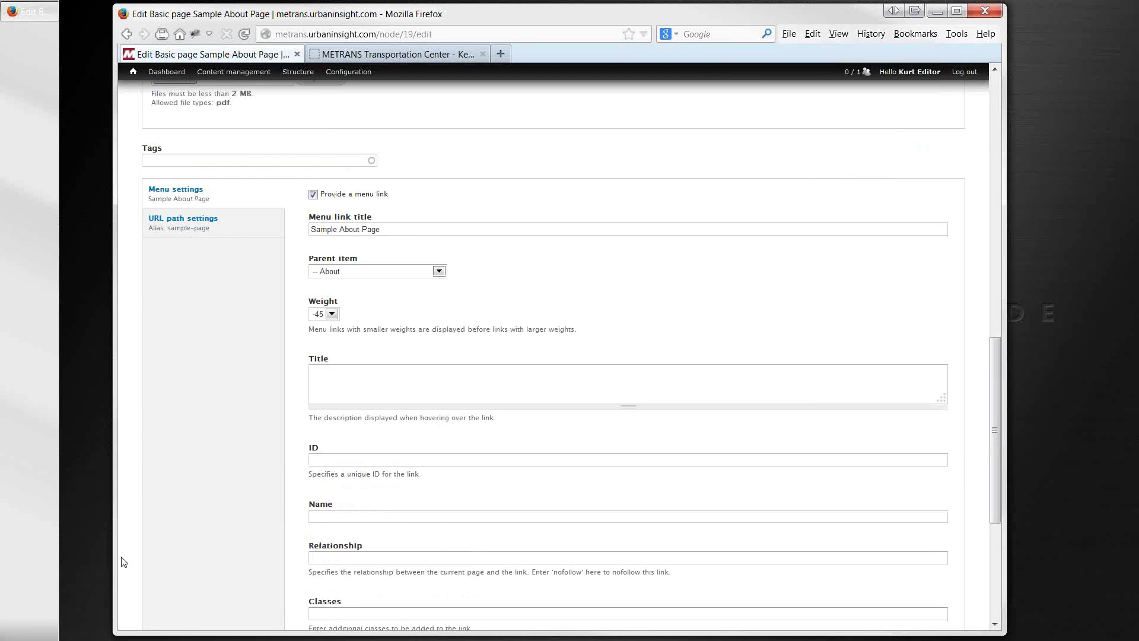
click(155, 585)
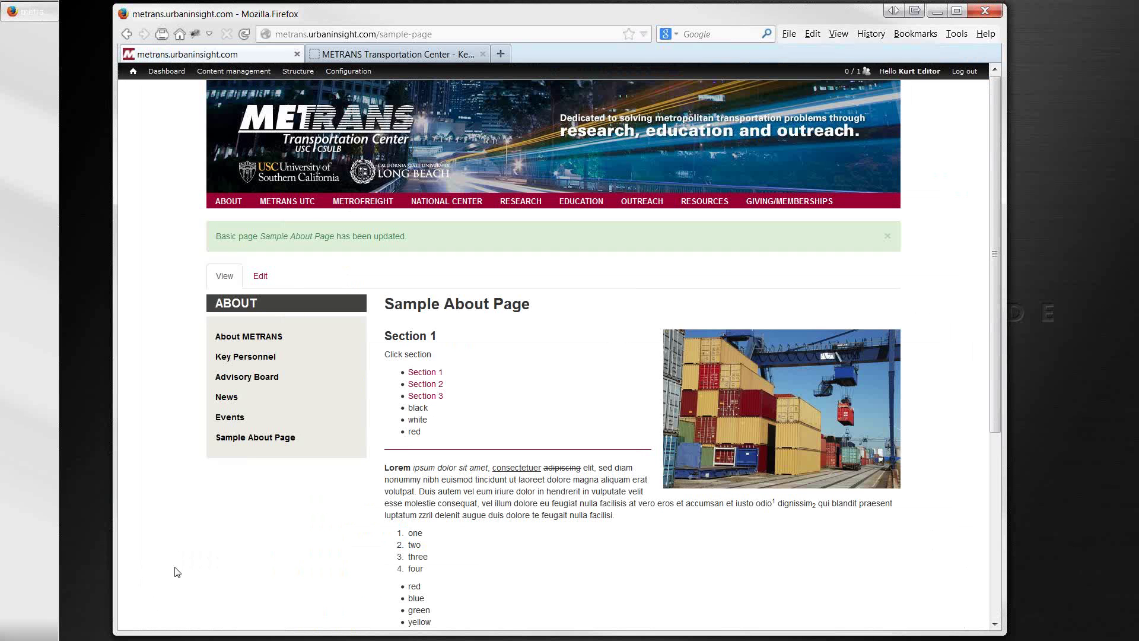
drag(451, 342, 387, 335)
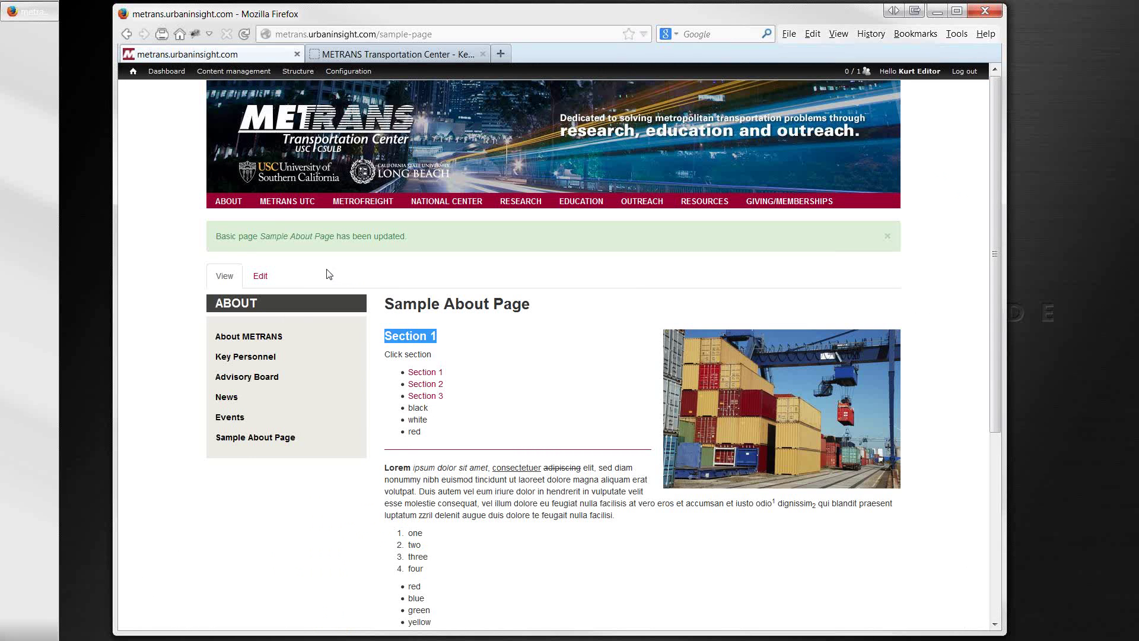
Compare the Sample About Page's heading on the published view with the Title field in its edit form
drag(383, 304, 537, 307)
click(265, 278)
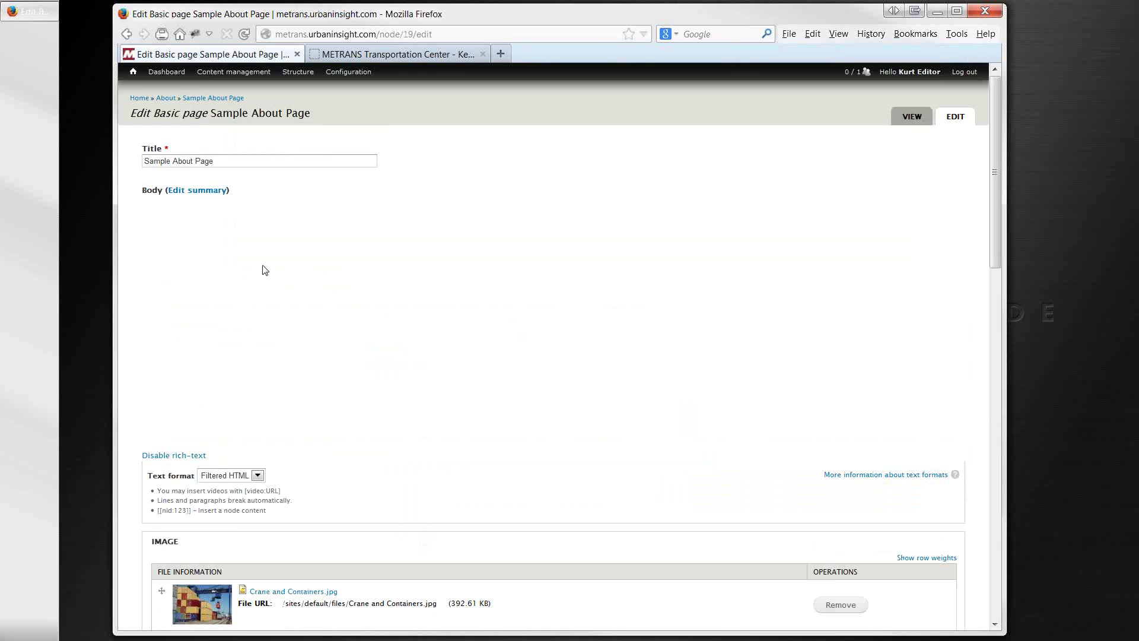
click(221, 165)
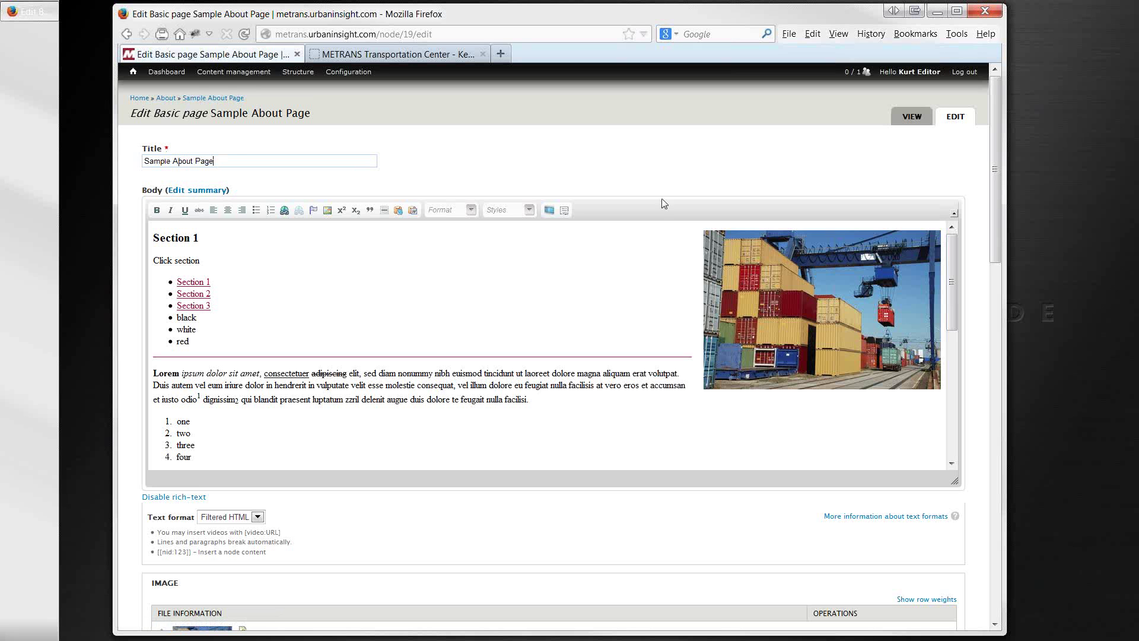
click(908, 118)
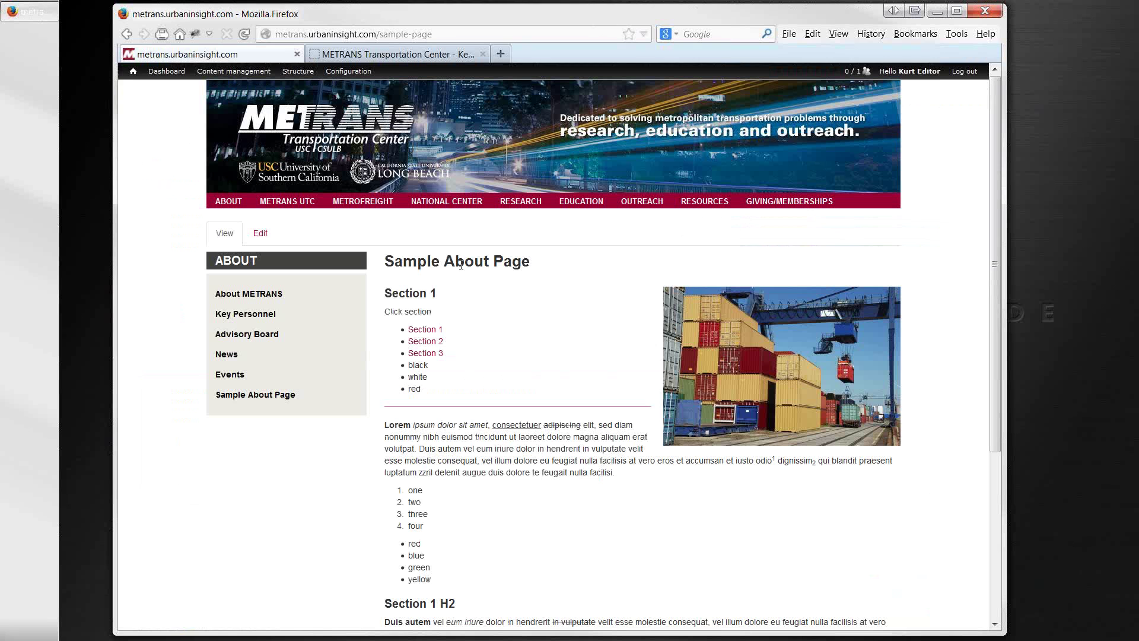
drag(387, 263, 403, 264)
scroll(575, 305, down, 2)
scroll(256, 166, up, 2)
Reopen the Sample About Page for editing, show the styles available for the container photo and enlarge the body editor
click(260, 235)
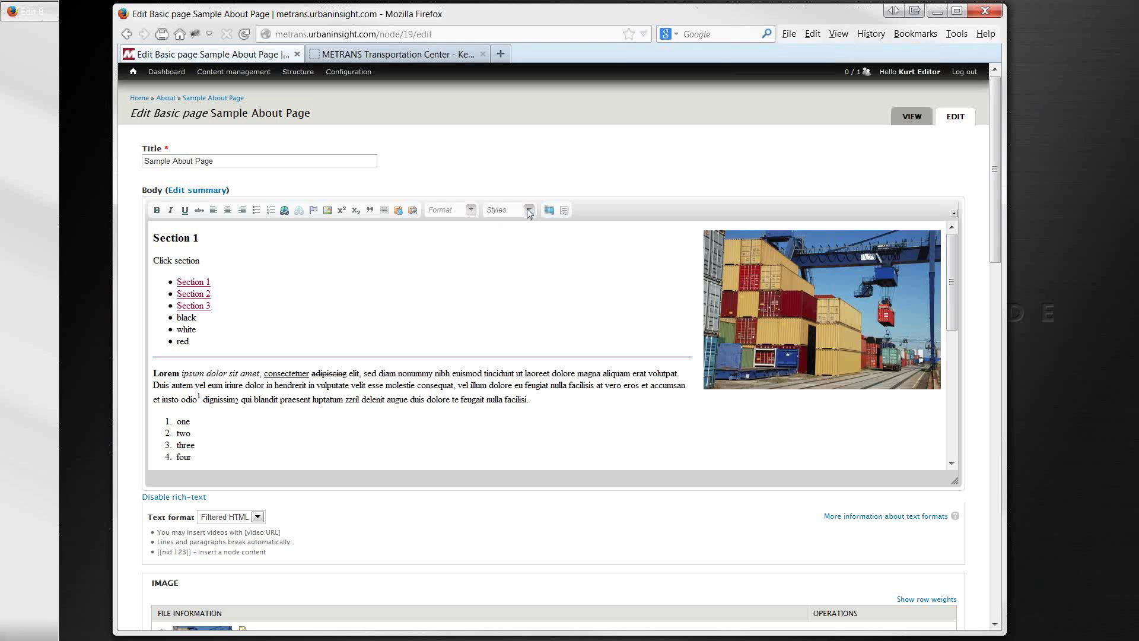
click(529, 211)
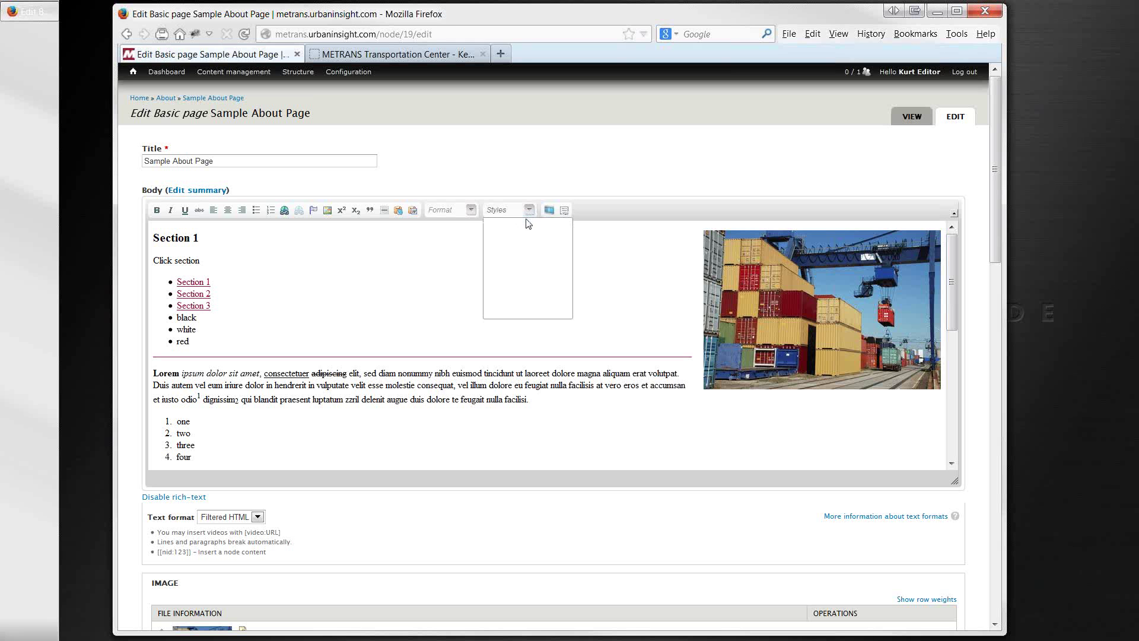
click(620, 261)
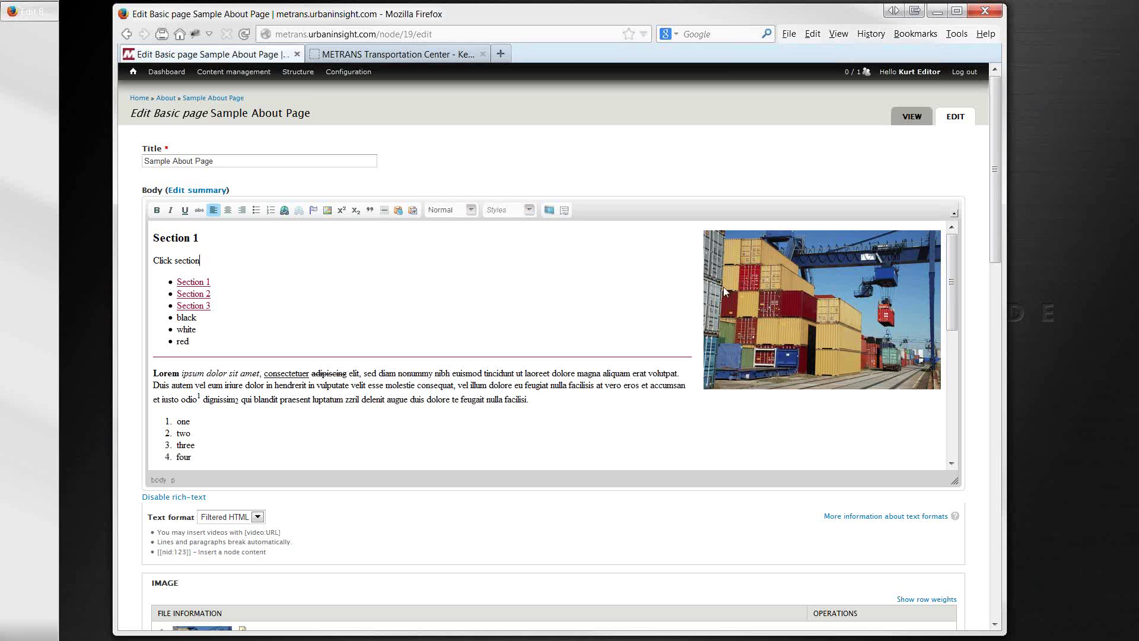
click(750, 293)
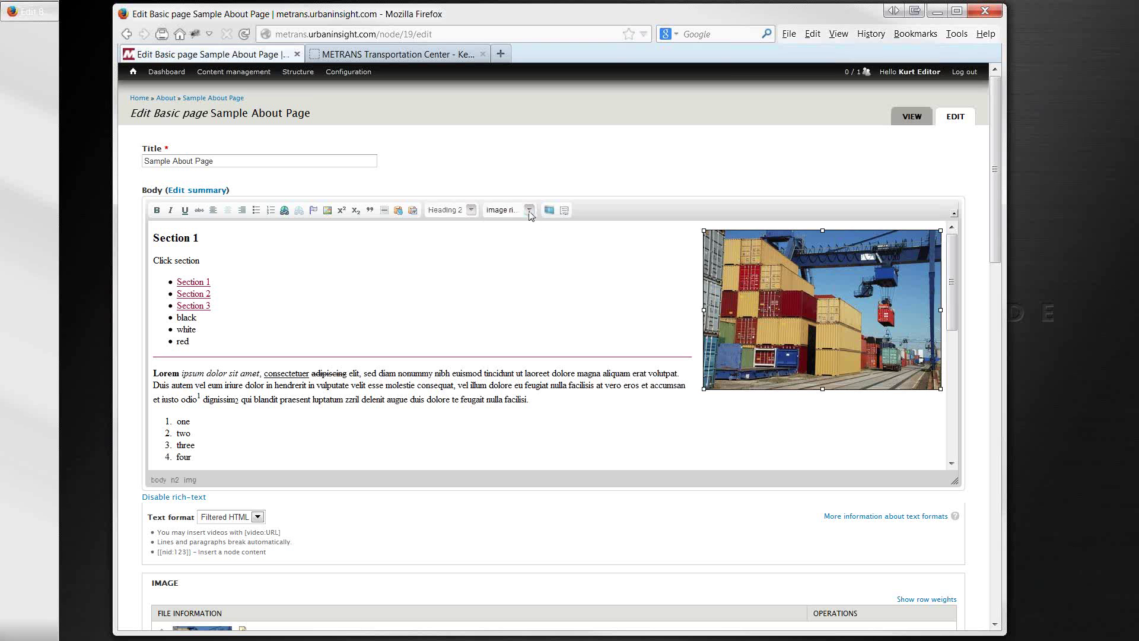
click(529, 211)
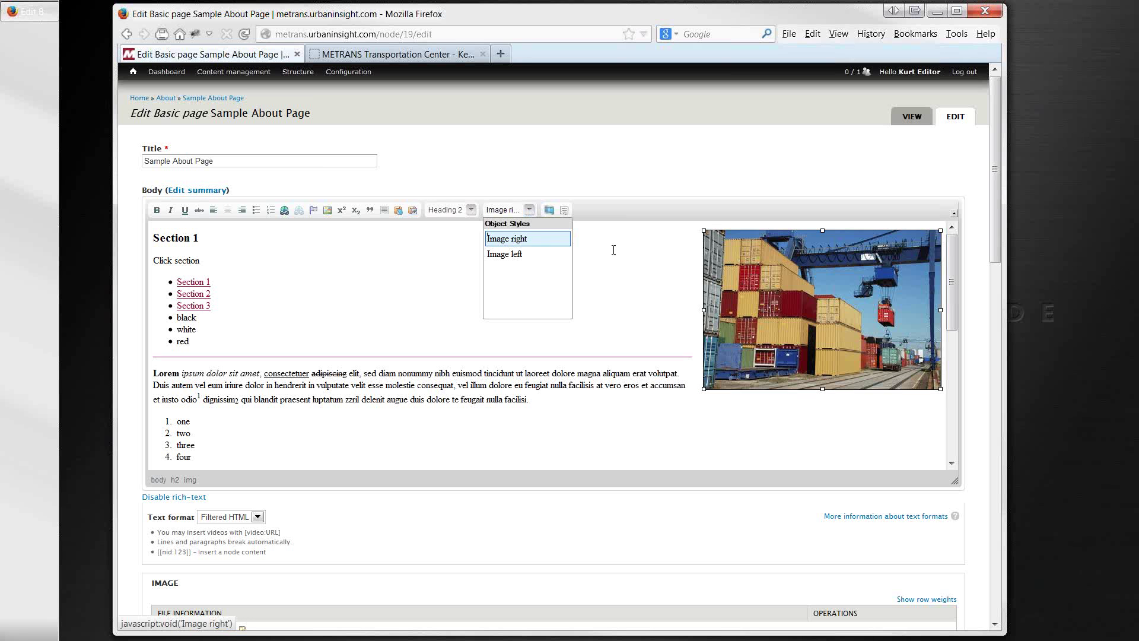
click(571, 239)
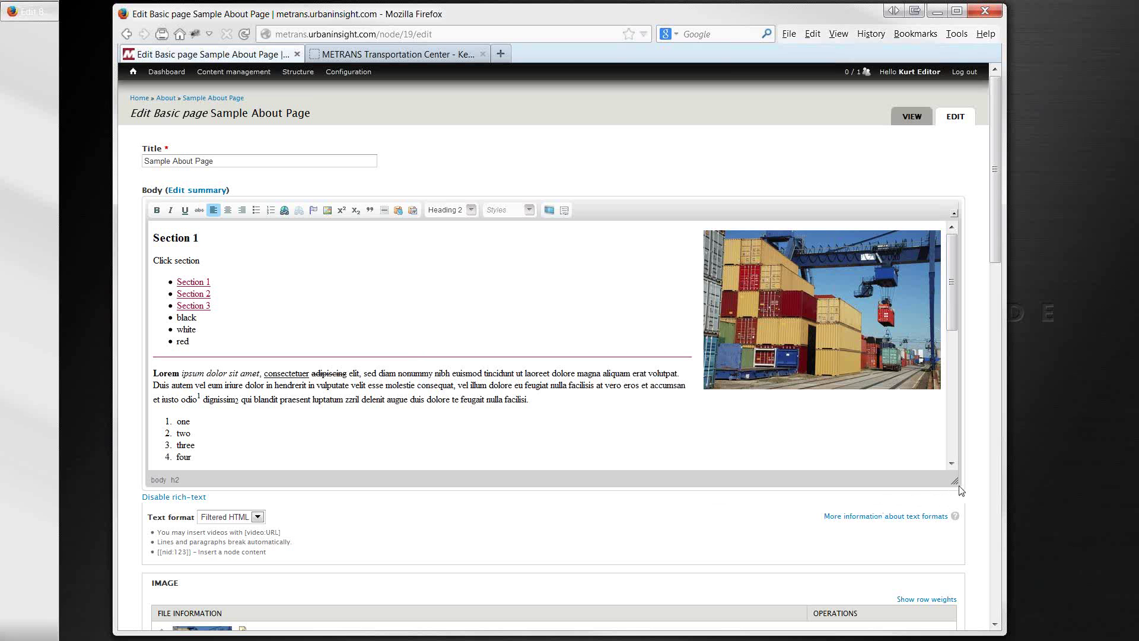
drag(956, 483, 947, 532)
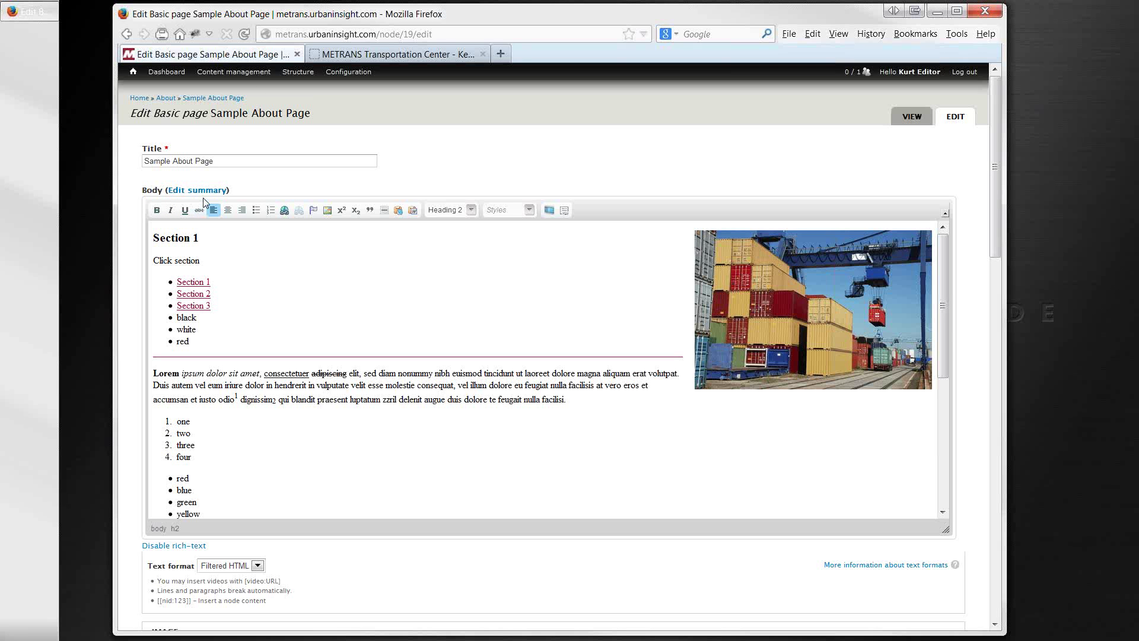
From the home page, open the METRANS Industry Outlook event on Competitiveness and Globalization and examine the fields in its edit form
click(134, 72)
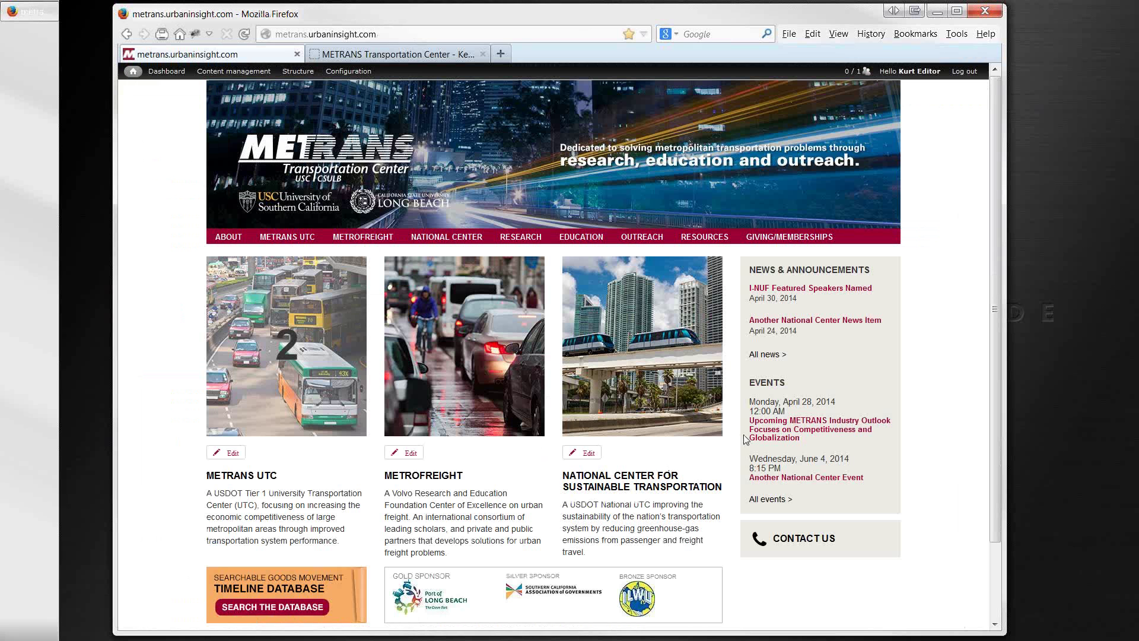
click(757, 430)
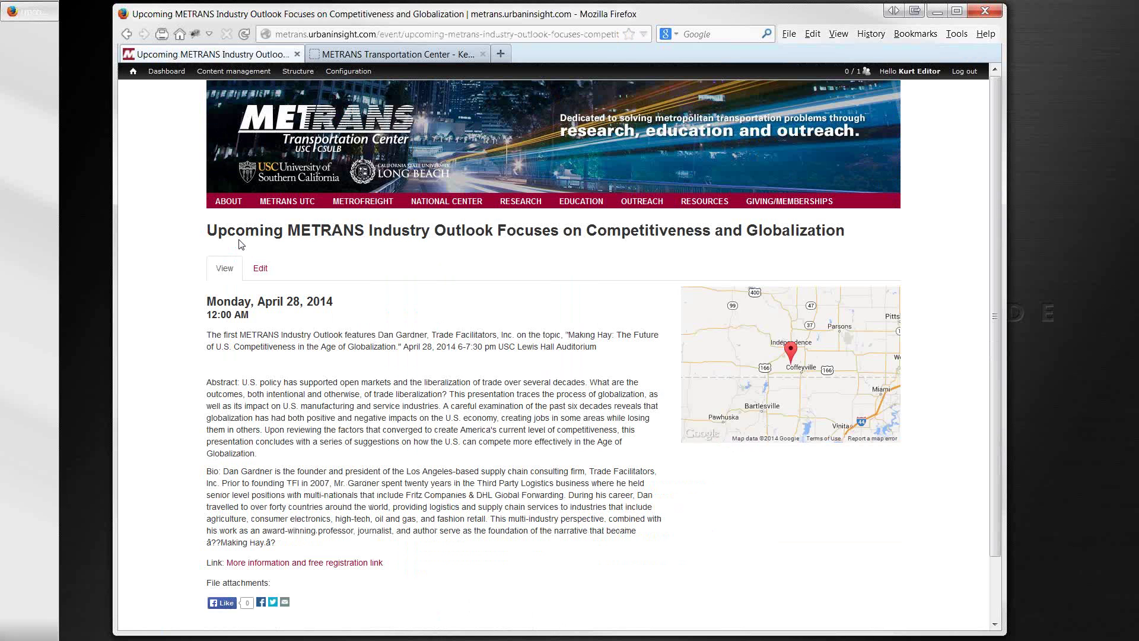
click(261, 270)
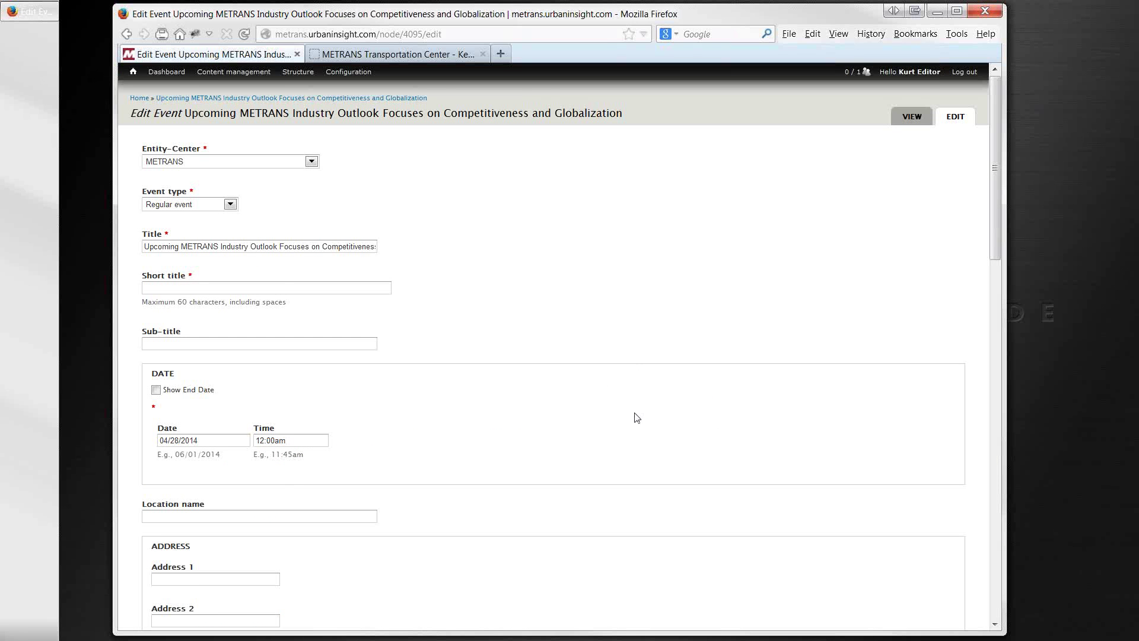
scroll(637, 417, down, 5)
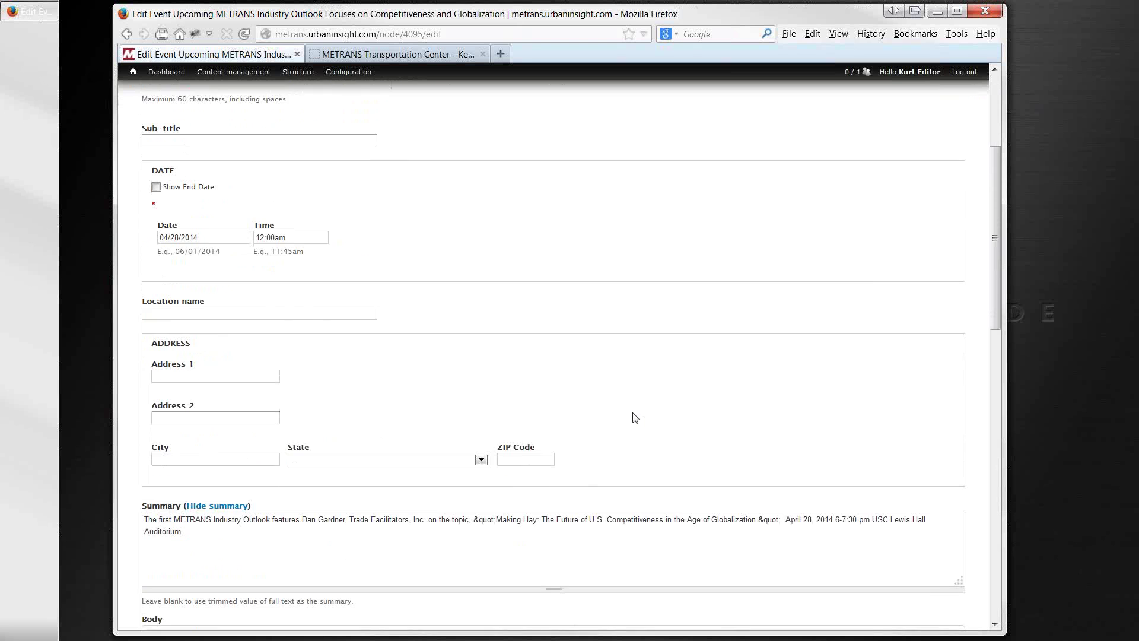
scroll(635, 418, down, 3)
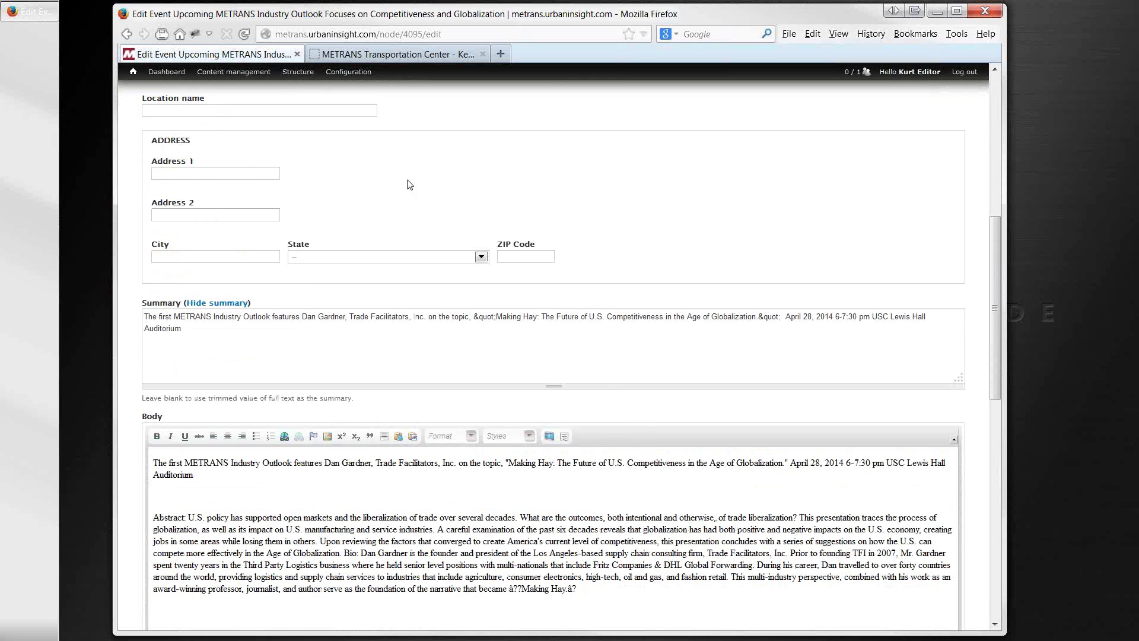
Go through the dashboard to the content management list, review its items and highlight the Sample About Page's update time
click(160, 75)
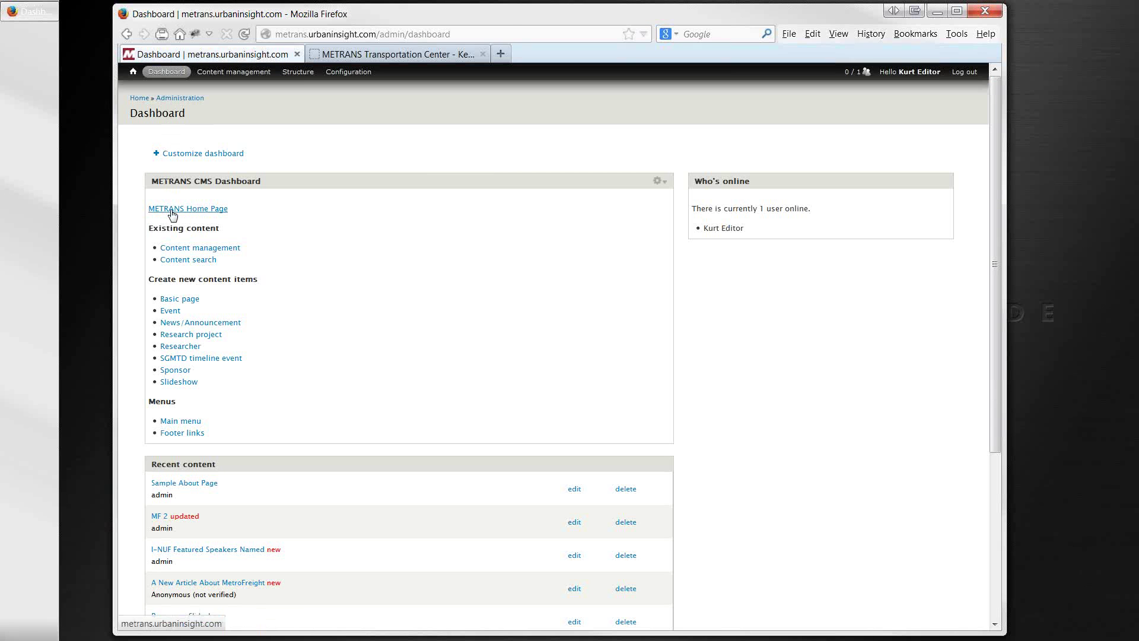
click(224, 248)
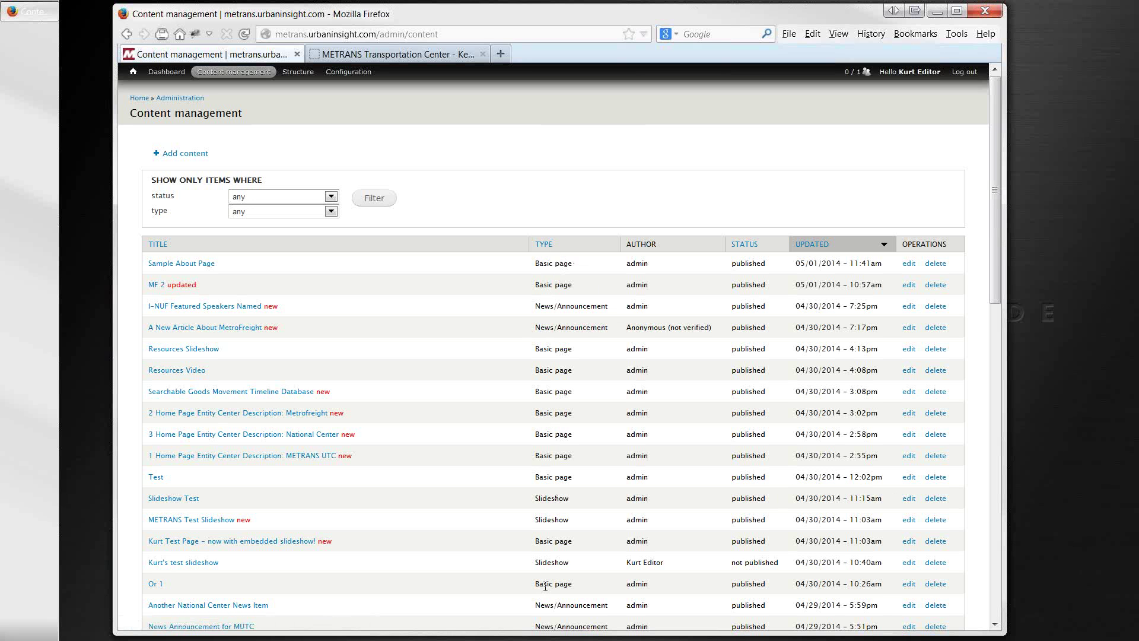
scroll(545, 586, down, 4)
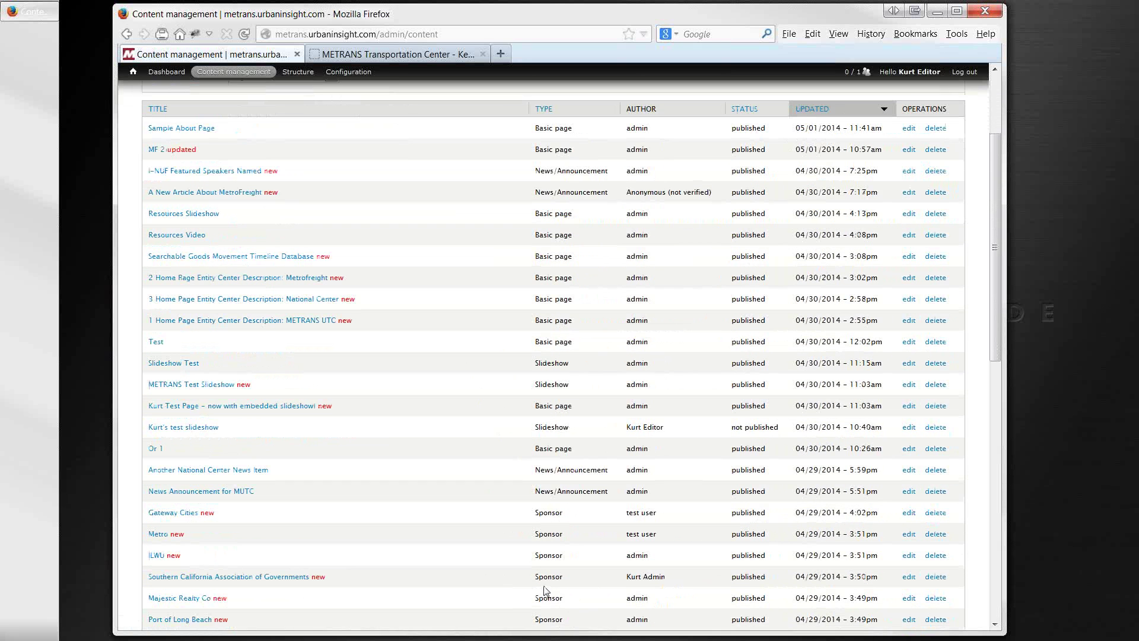
scroll(545, 589, down, 4)
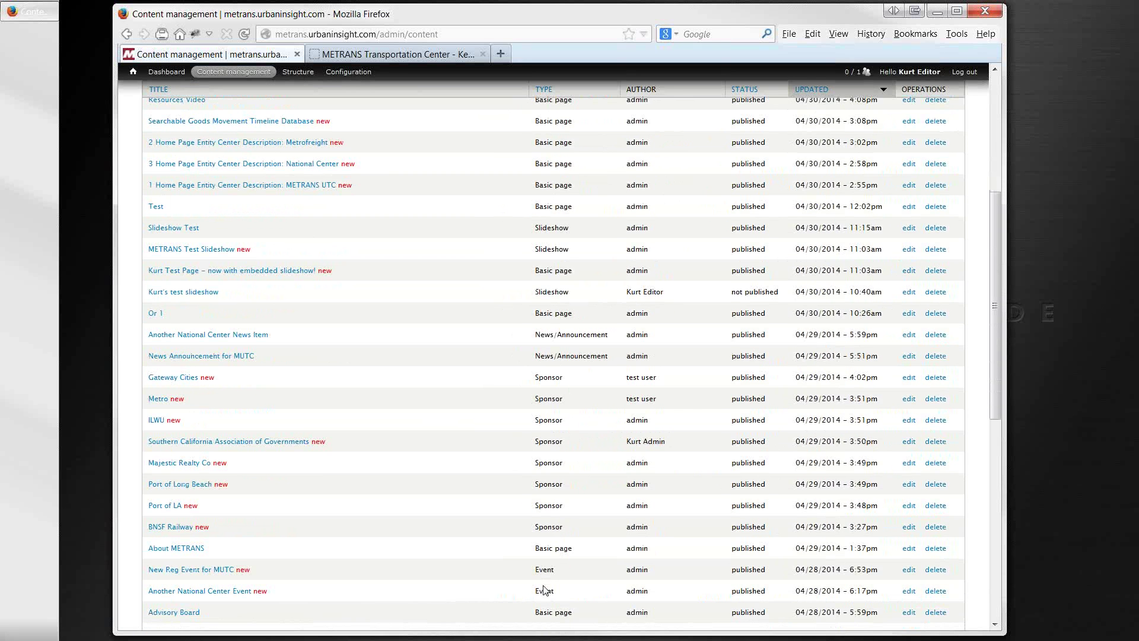
scroll(546, 584, up, 8)
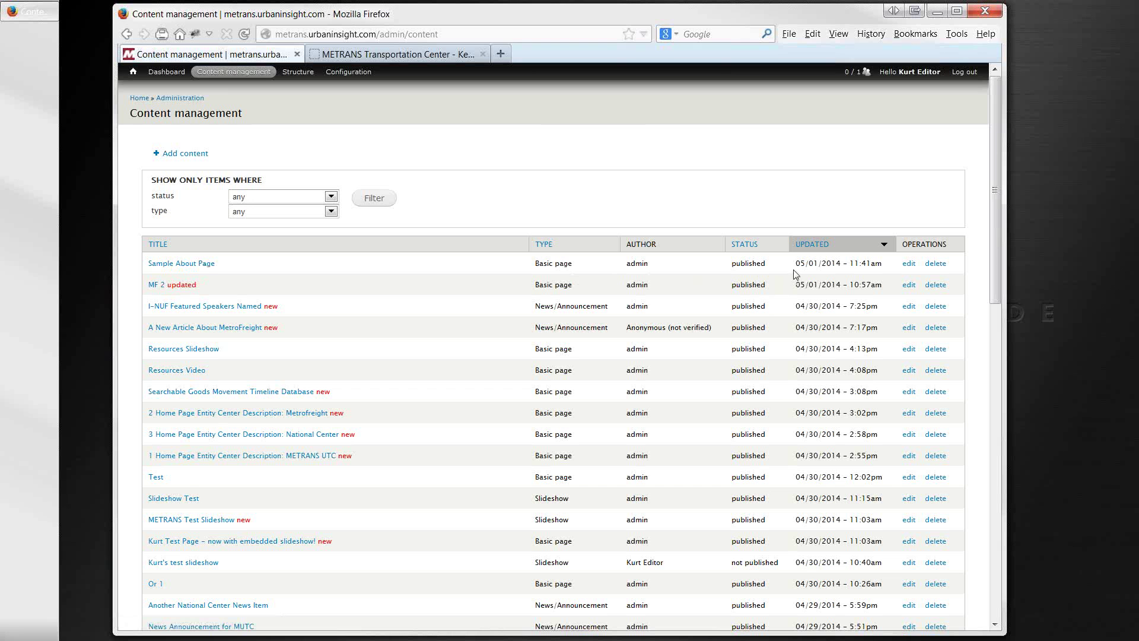
drag(798, 267, 883, 264)
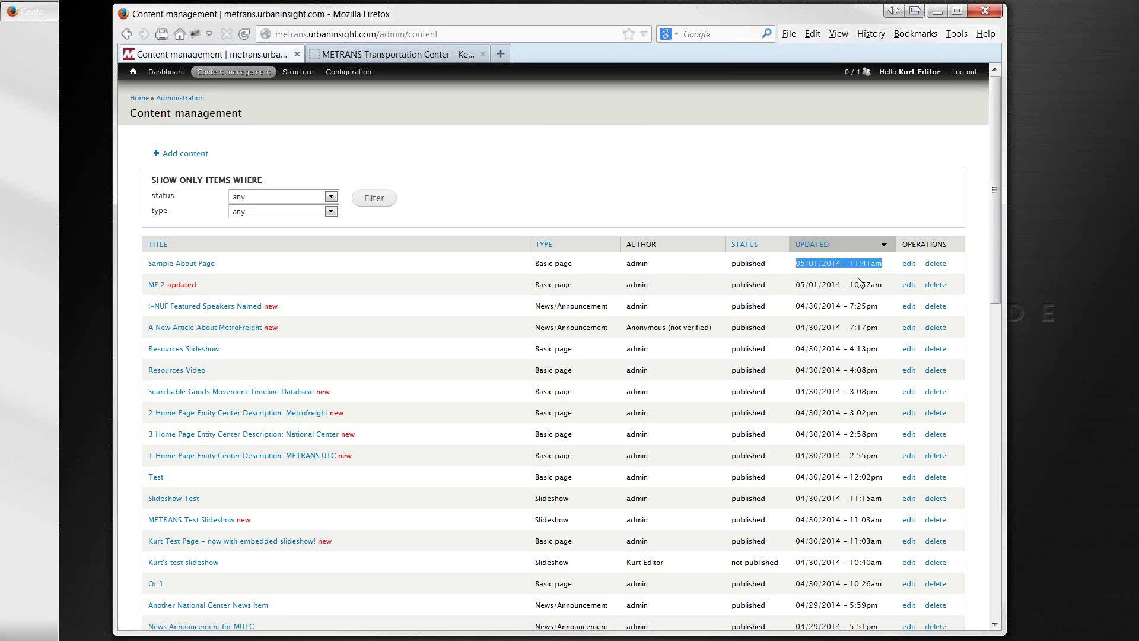
Open the Sample About Page from the content list in its edit form and in its published view, returning to the list each time
click(909, 265)
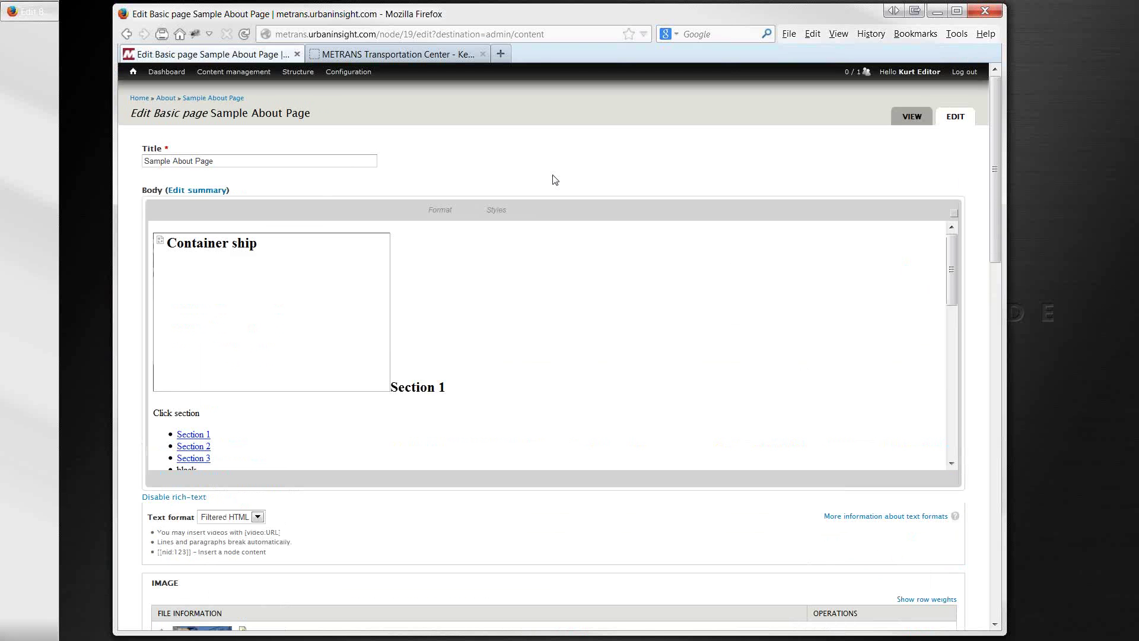
click(127, 34)
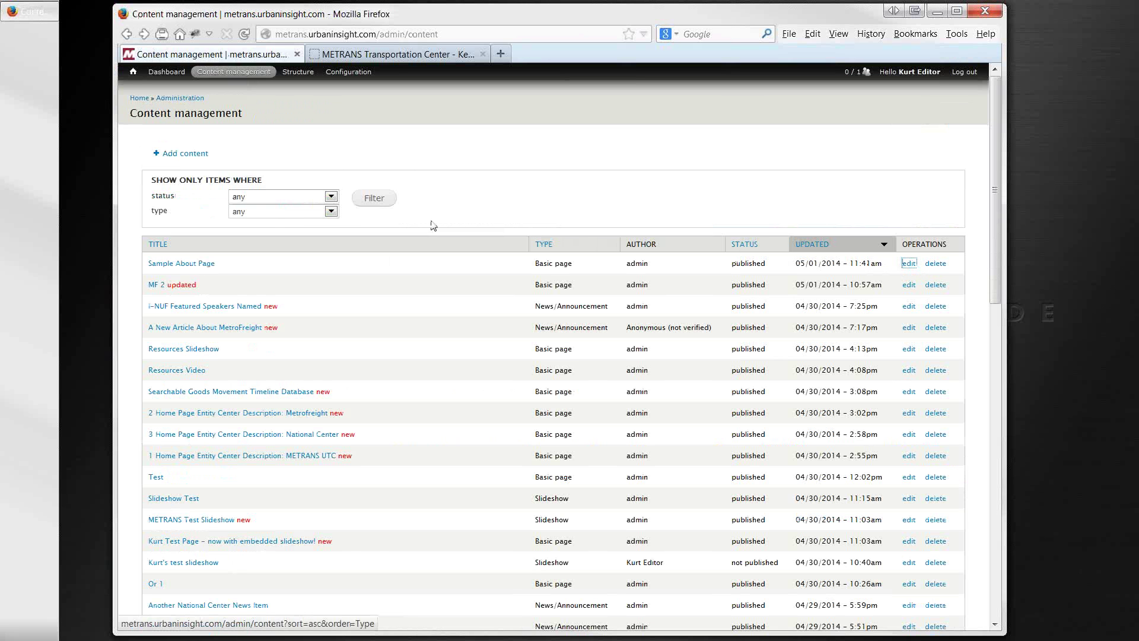
click(180, 265)
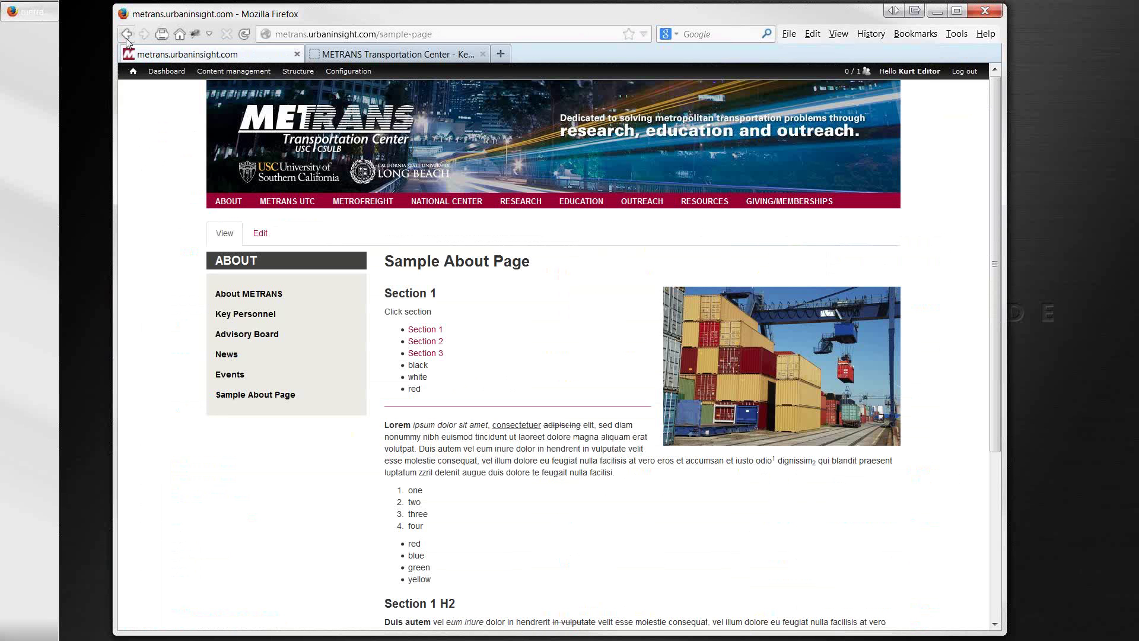
click(126, 35)
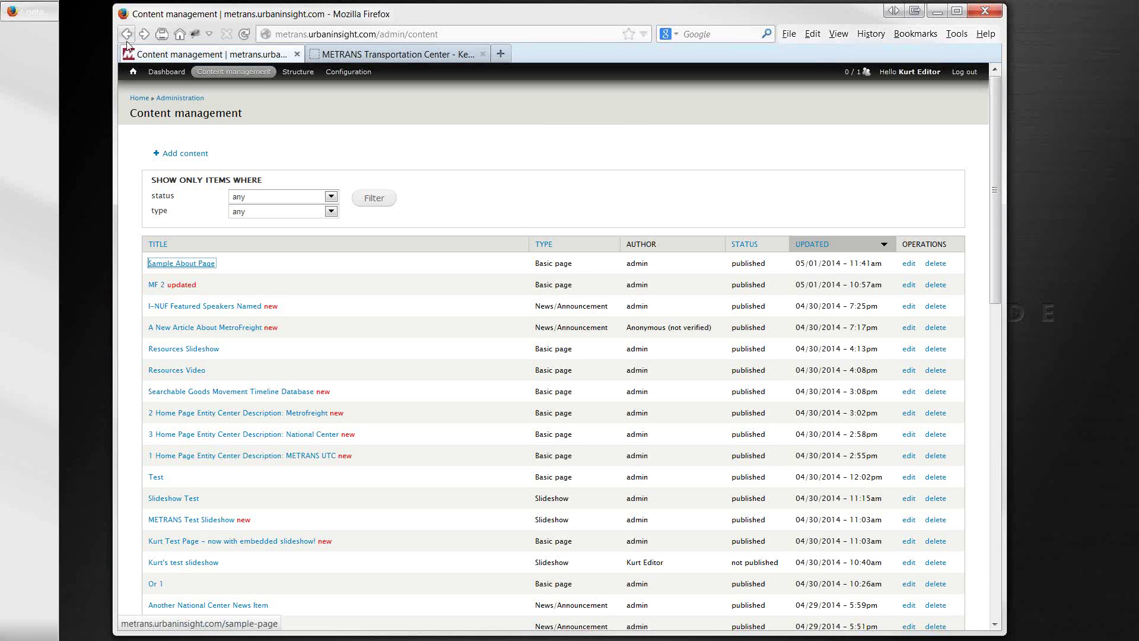
Sort the content list by title in ascending order, look through it, and reverse it to descending order
click(158, 246)
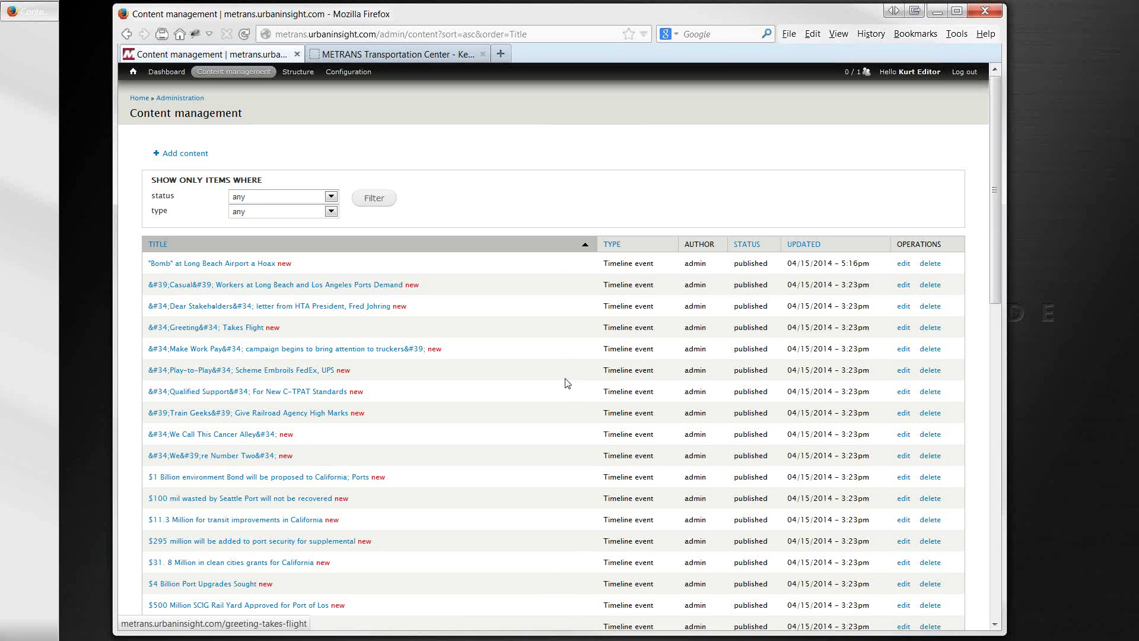
scroll(618, 561, down, 4)
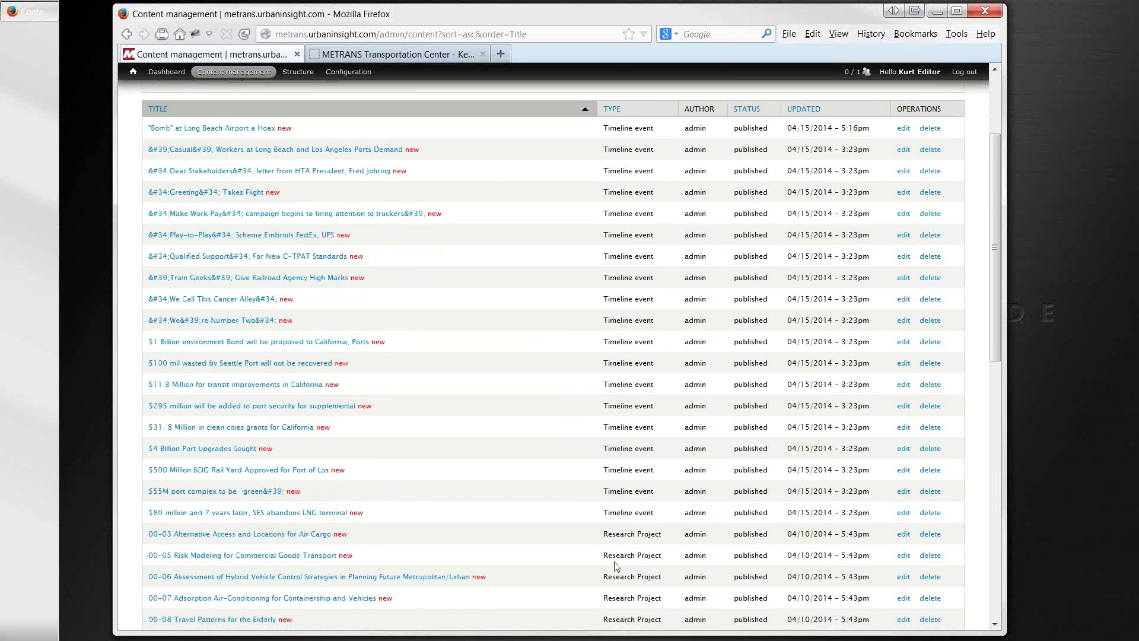
scroll(597, 473, up, 4)
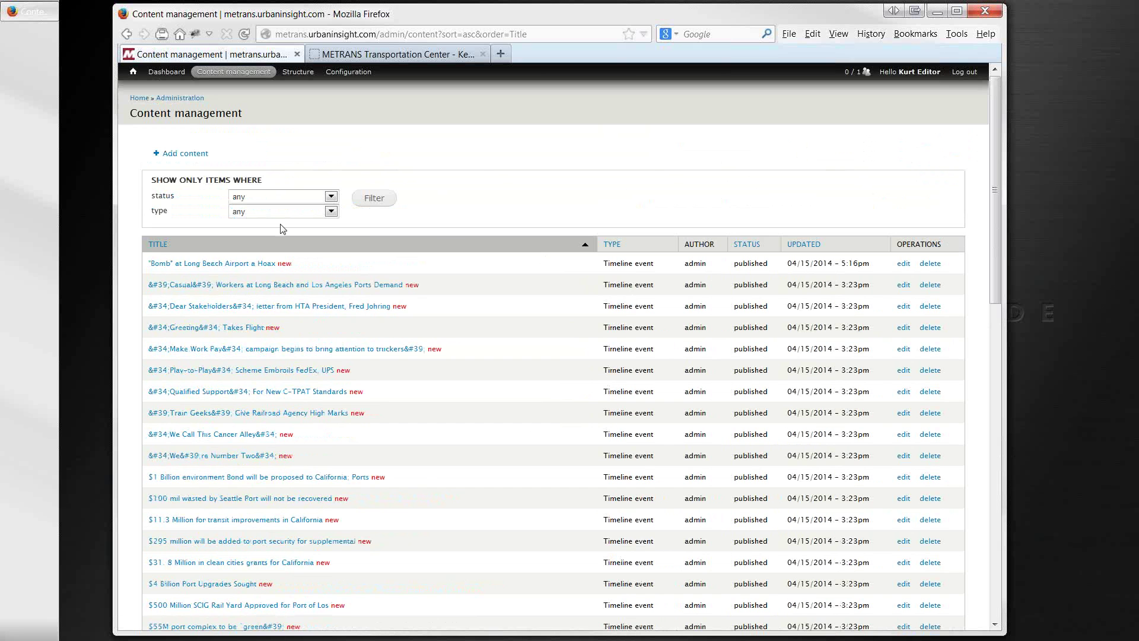
click(154, 247)
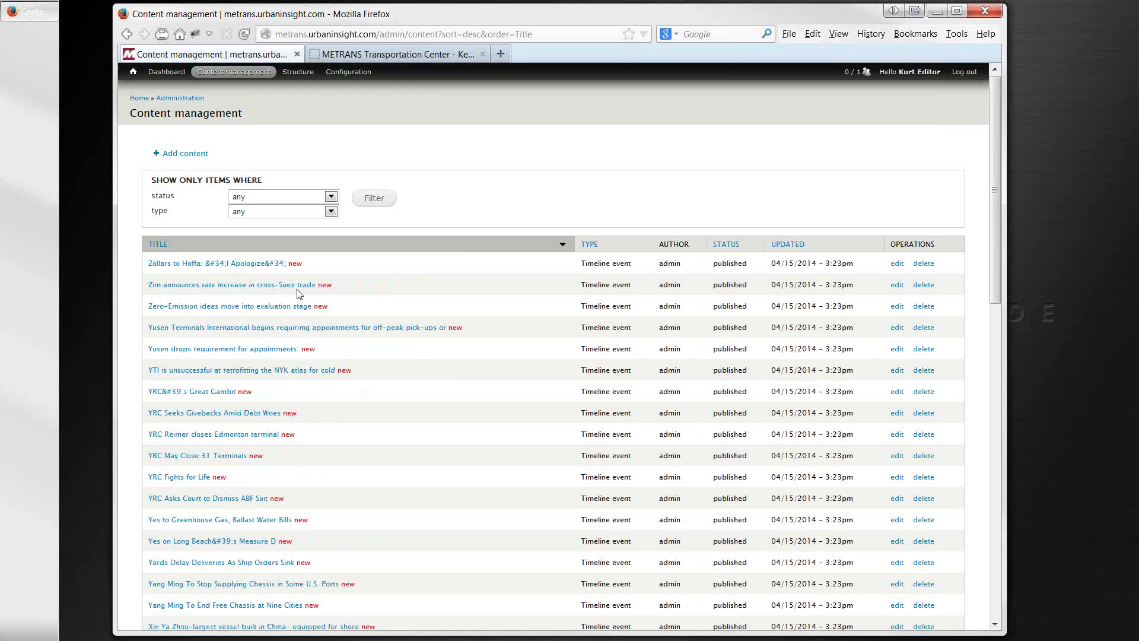
Sort the content list by type in ascending order and highlight the first item's status
click(589, 246)
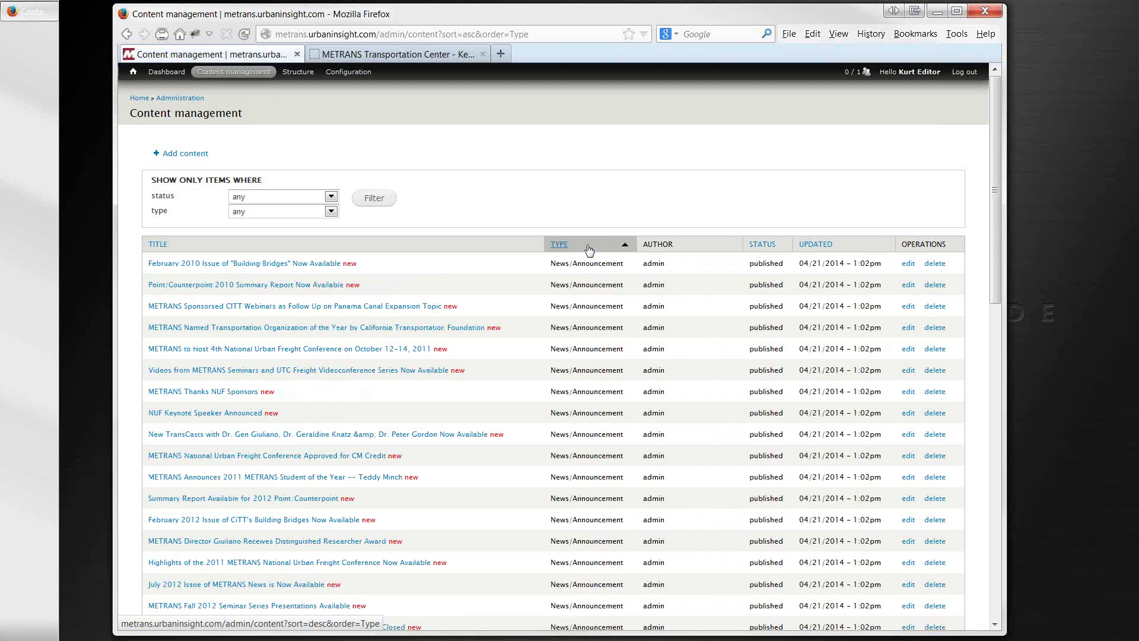
scroll(584, 278, down, 4)
scroll(583, 279, up, 4)
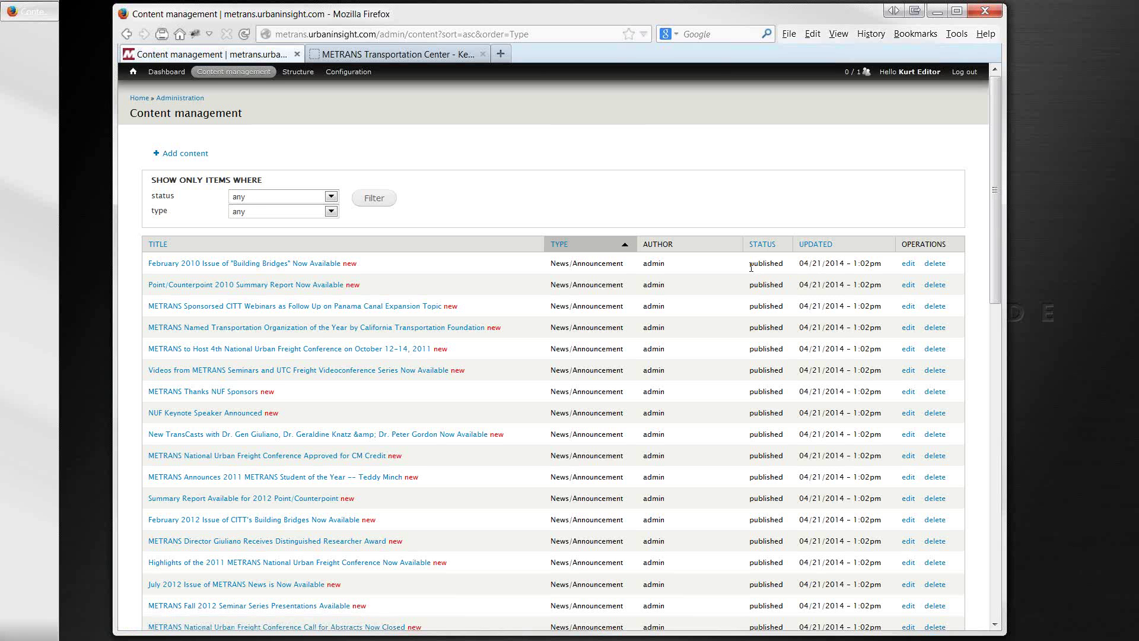
drag(757, 267, 789, 267)
Filter the content list to items of type Event and sort them by title in ascending order
click(331, 212)
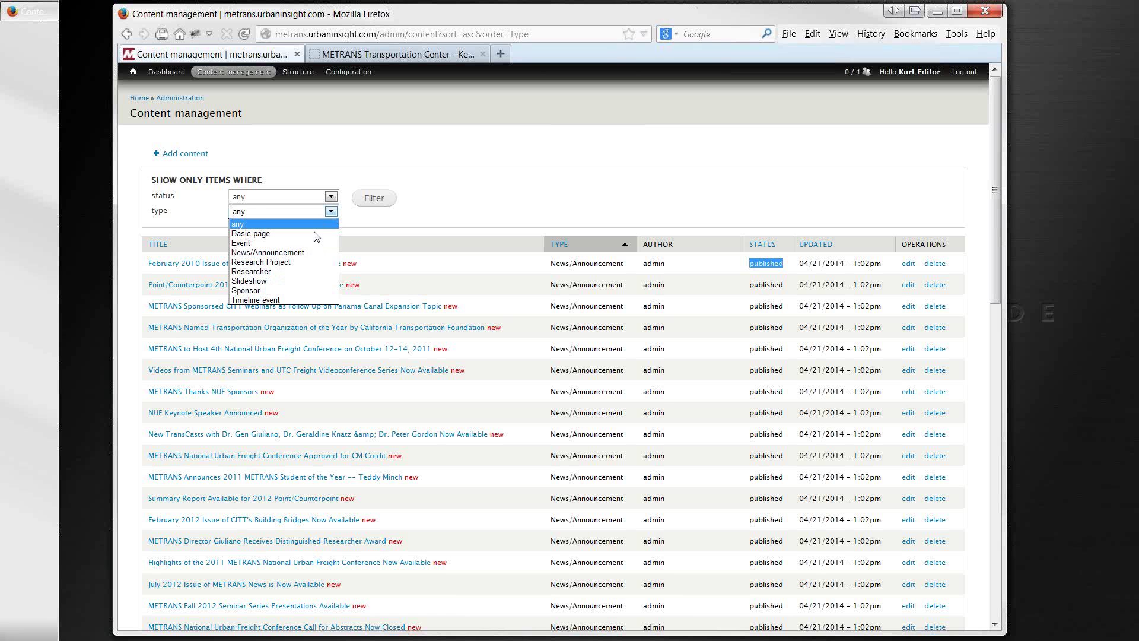
click(264, 243)
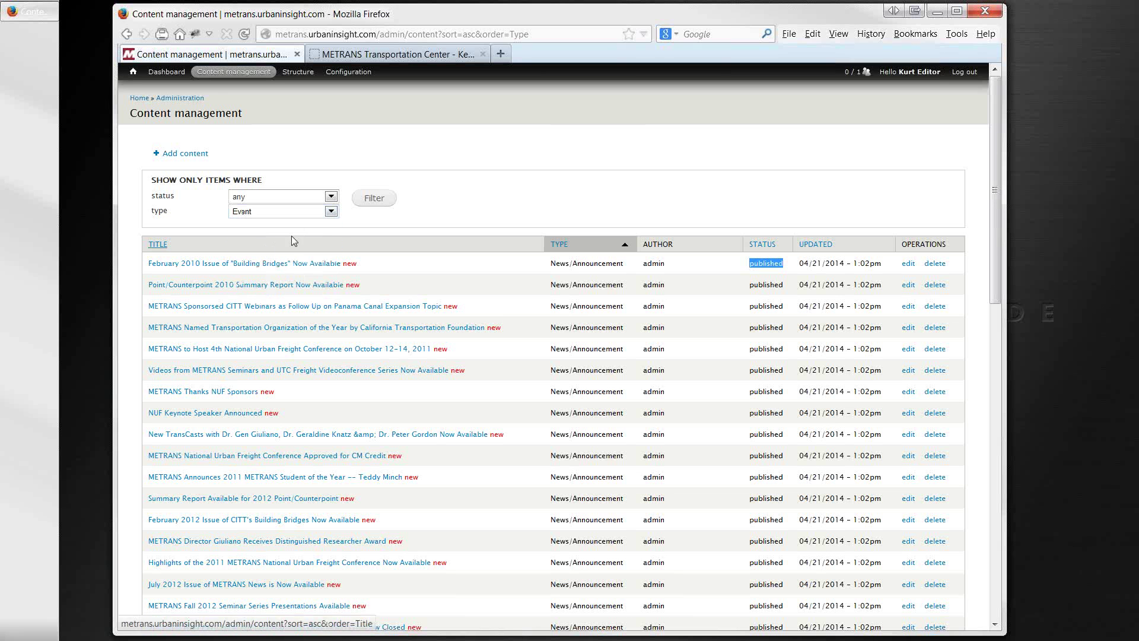
click(374, 198)
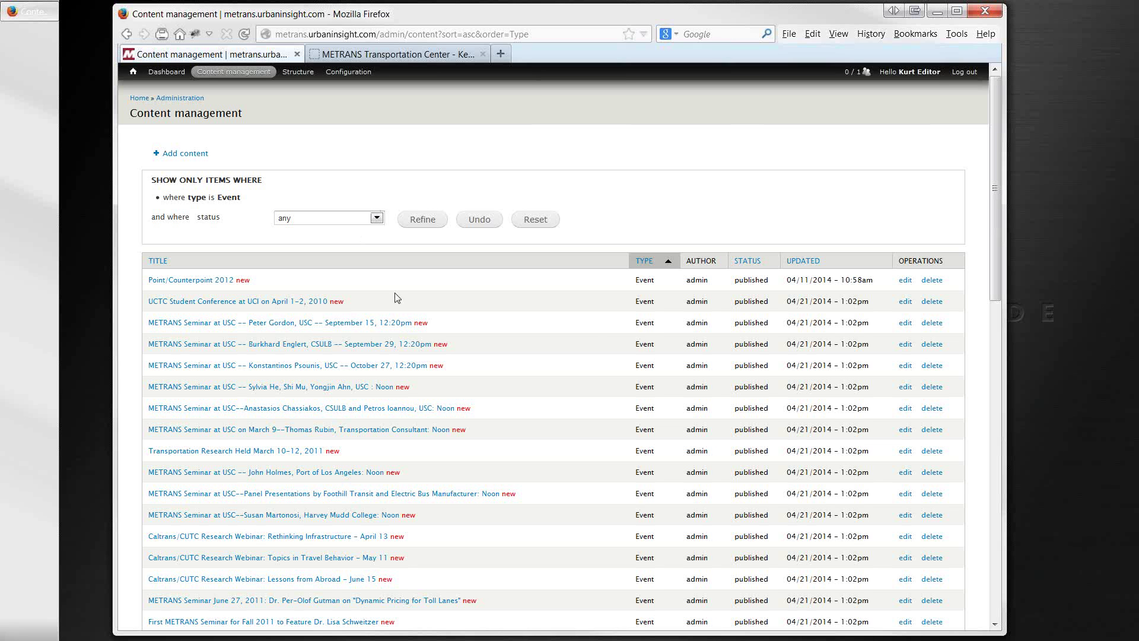
click(156, 262)
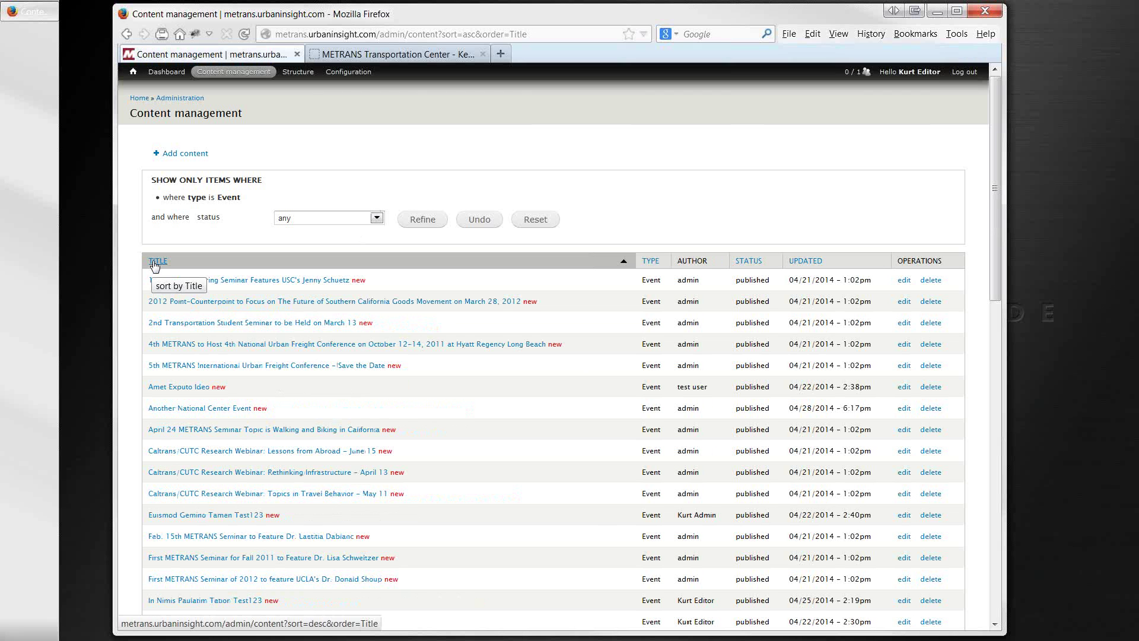
Reverse the filtered Event list to descending title order
click(156, 267)
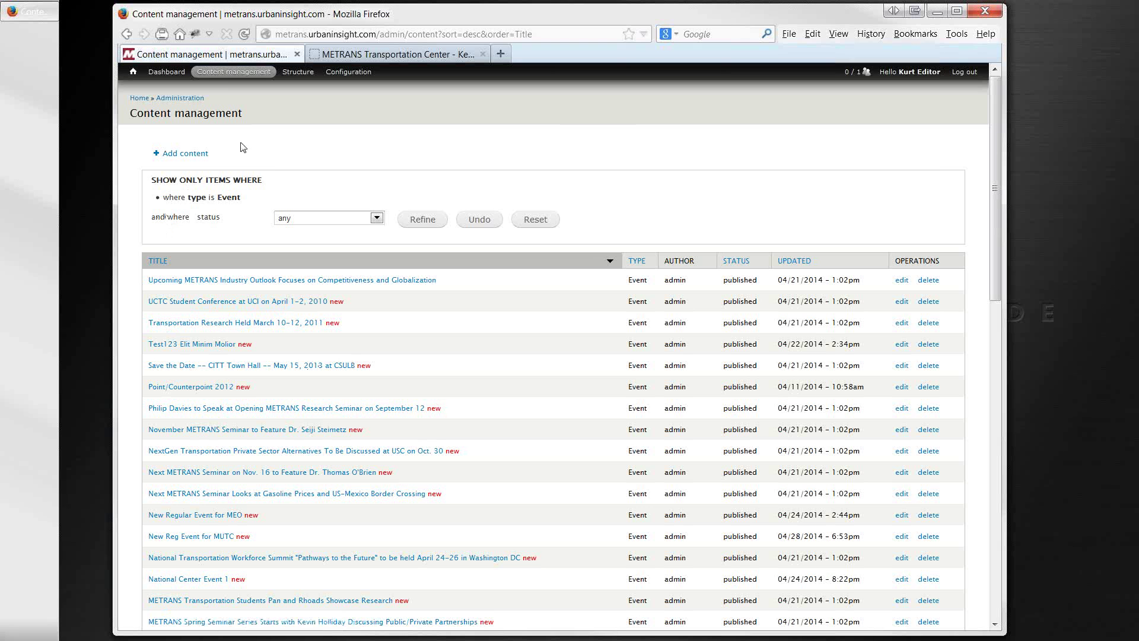
mouse_move(214, 74)
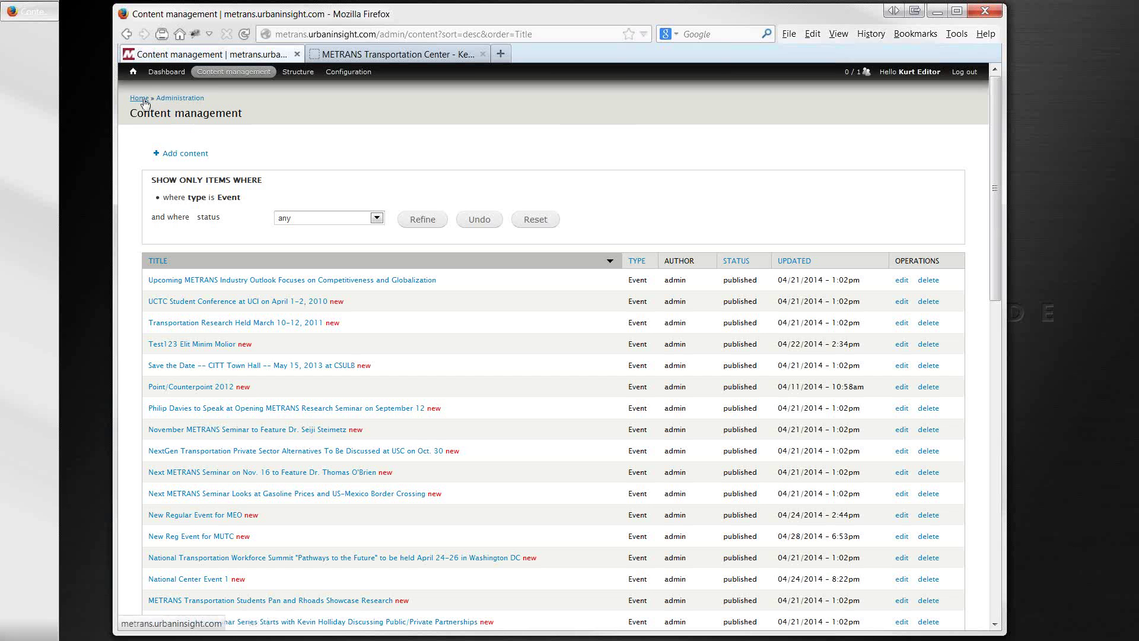
Open Content search from the dashboard and search for items with "i-nuf" in the title
click(153, 76)
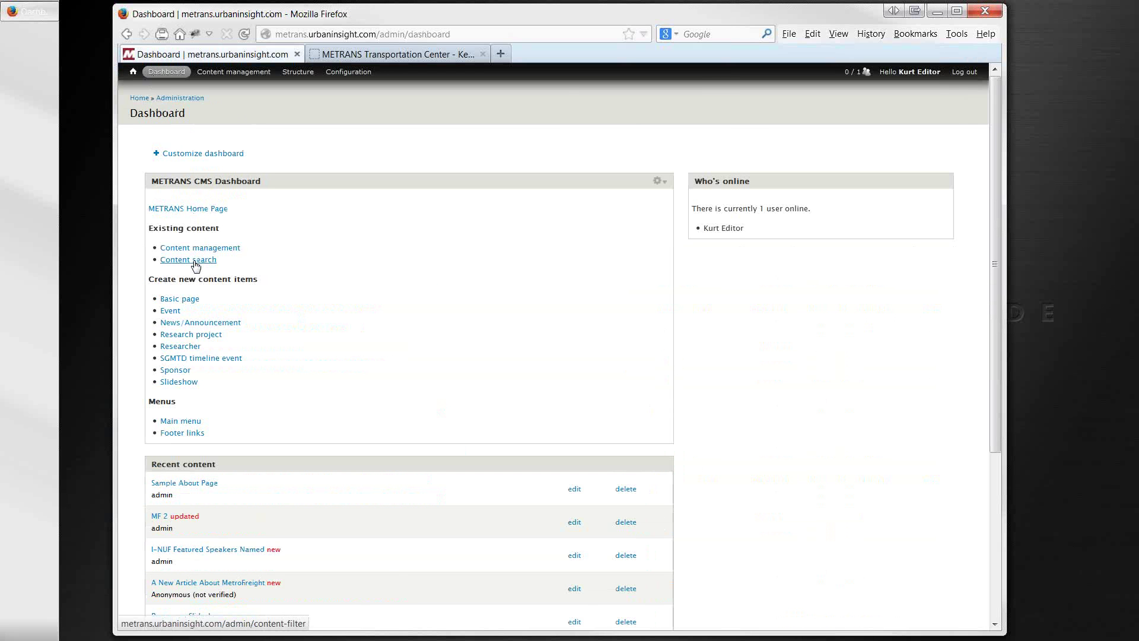
click(195, 266)
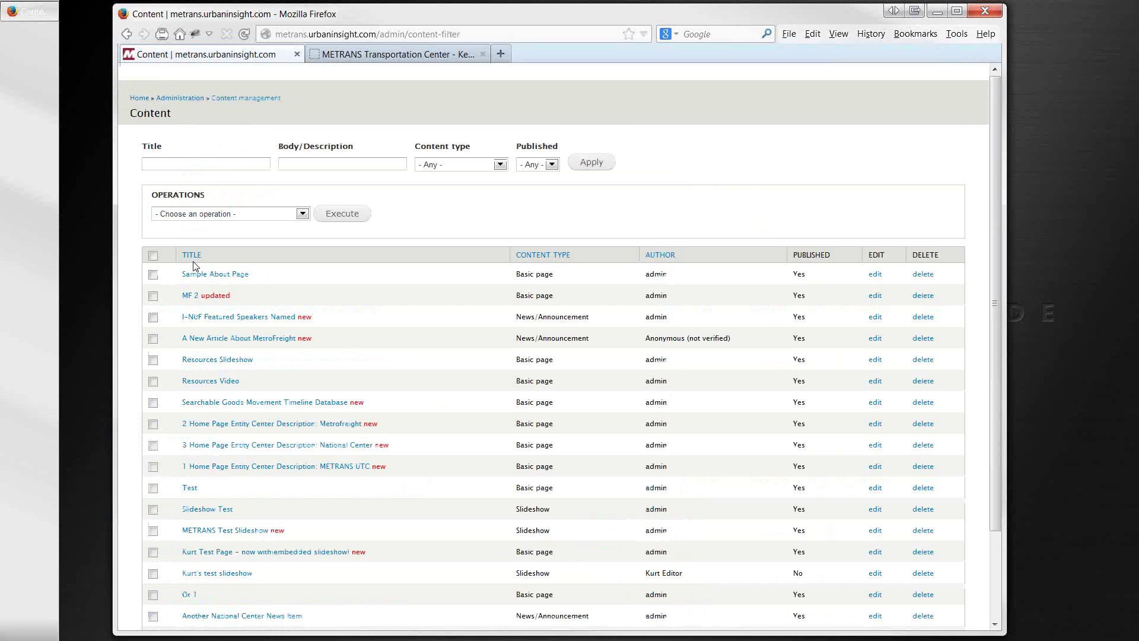
click(193, 165)
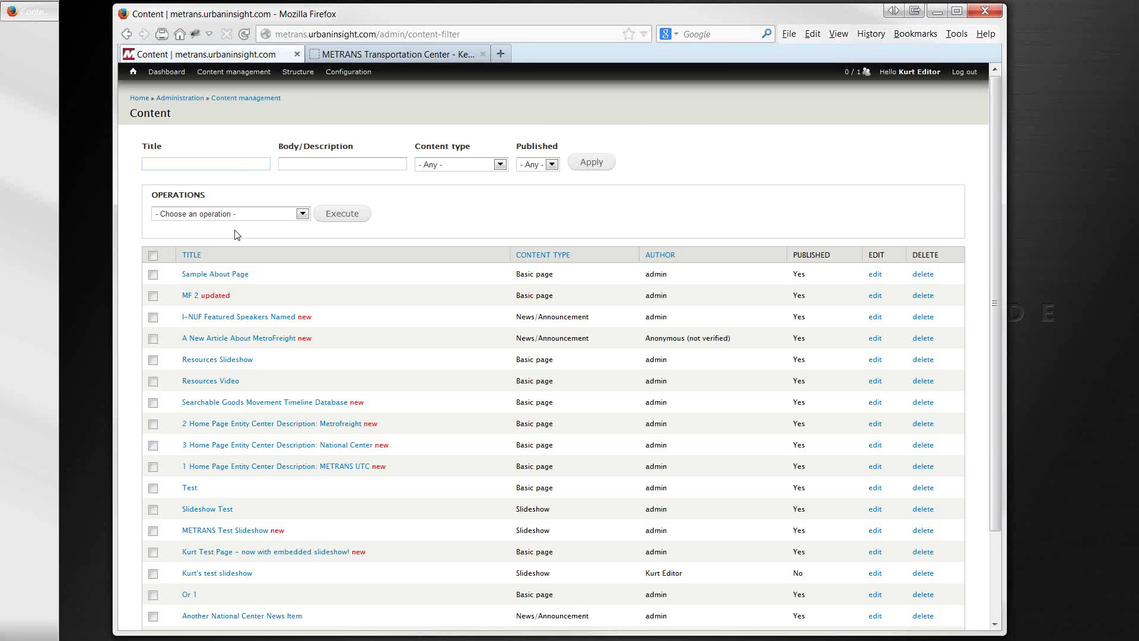
click(287, 162)
click(210, 166)
text(i-nuf)
click(582, 166)
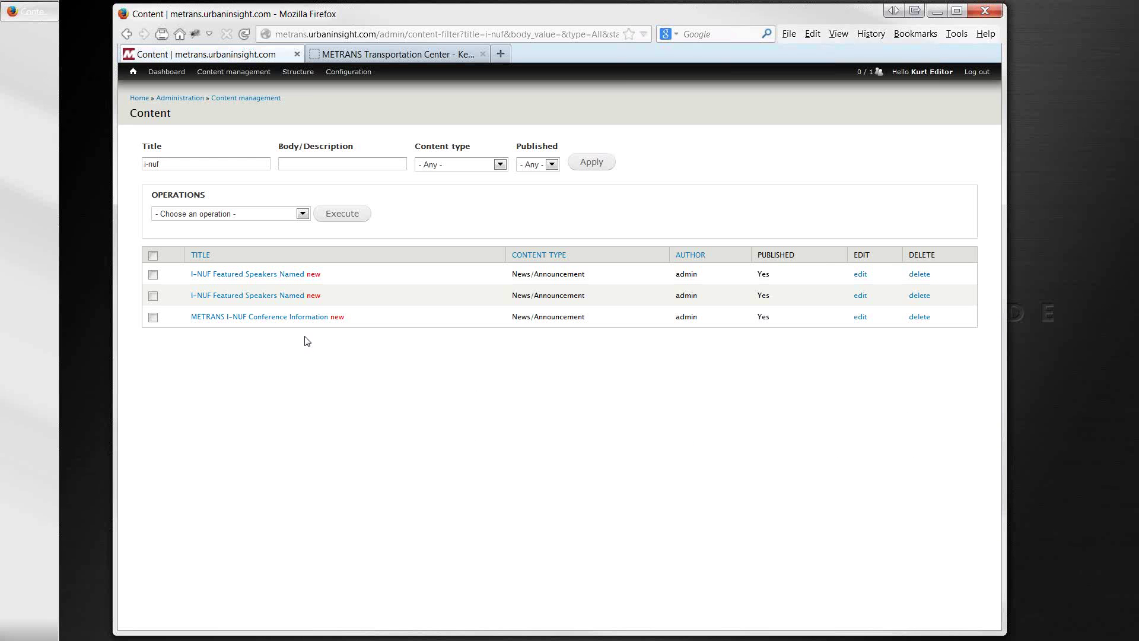
Go back to the unfiltered content search list and return to the dashboard
click(127, 38)
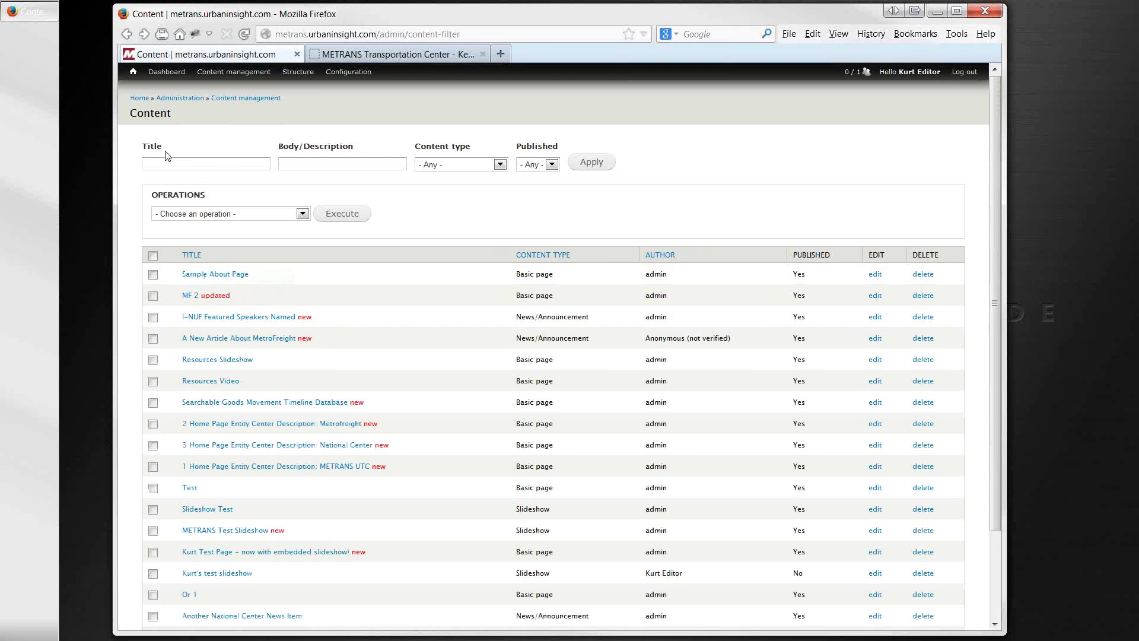
click(156, 75)
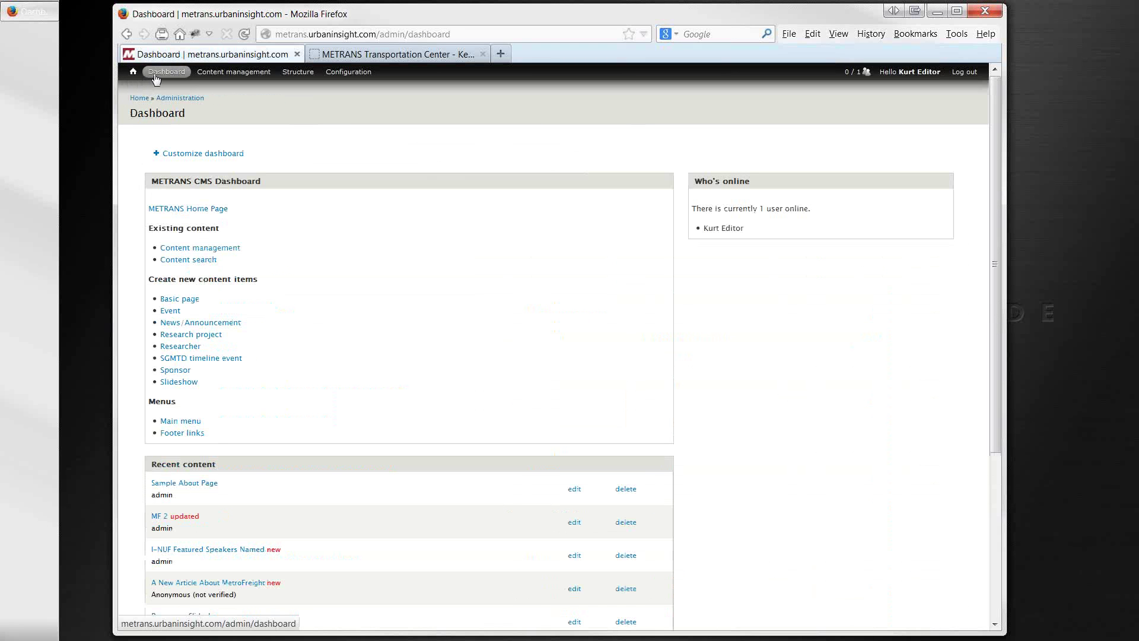
mouse_move(133, 77)
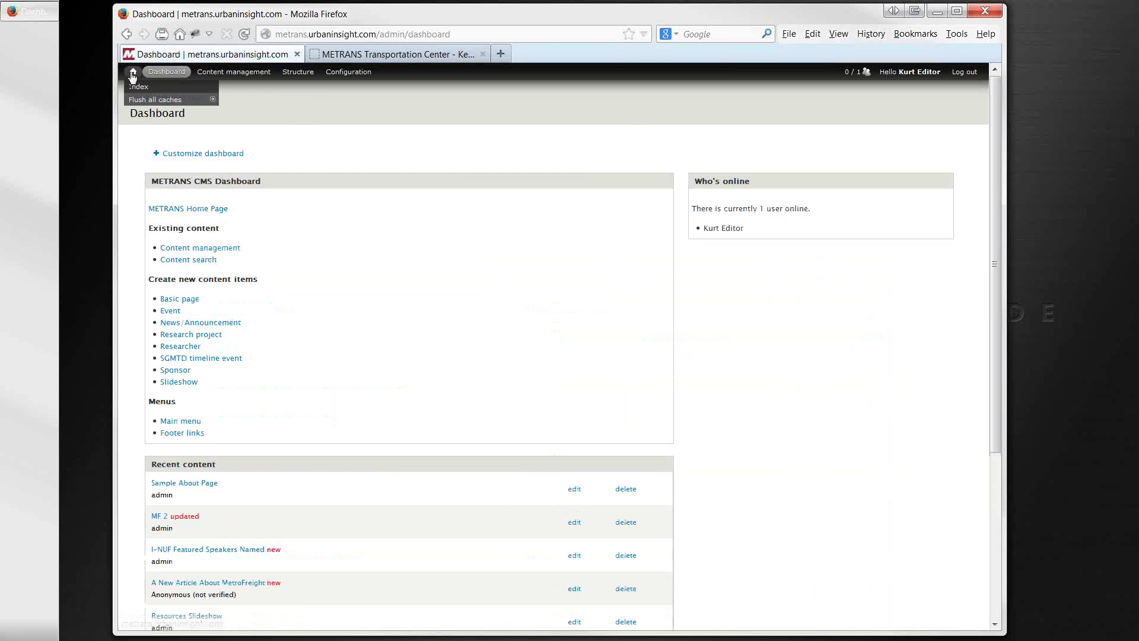
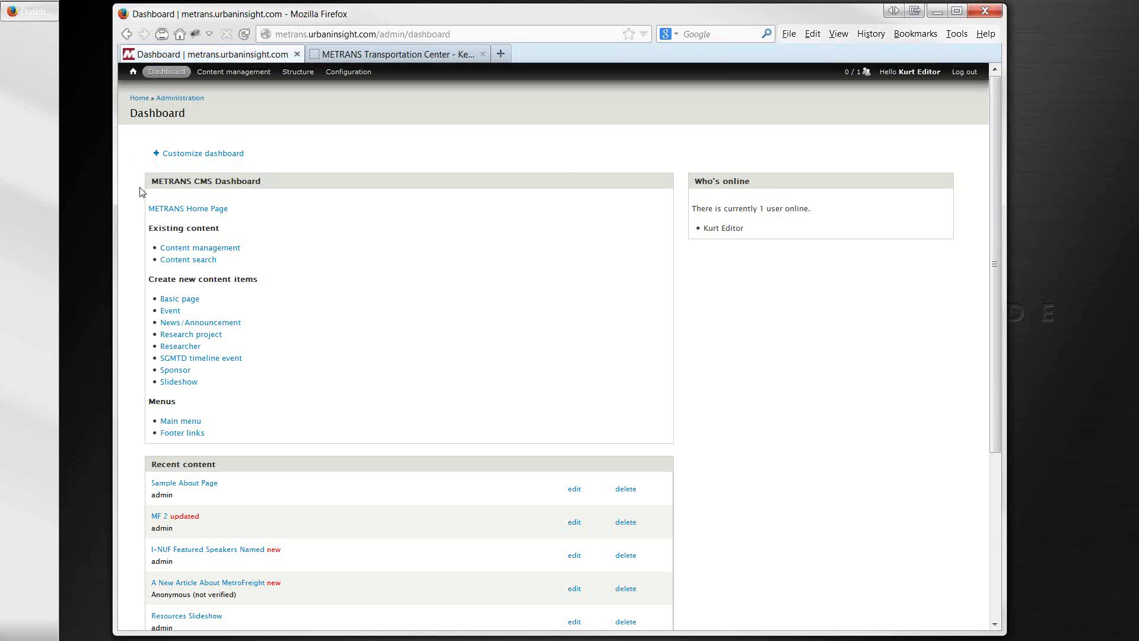
Open the form for creating an Event and examine the available event types
click(171, 310)
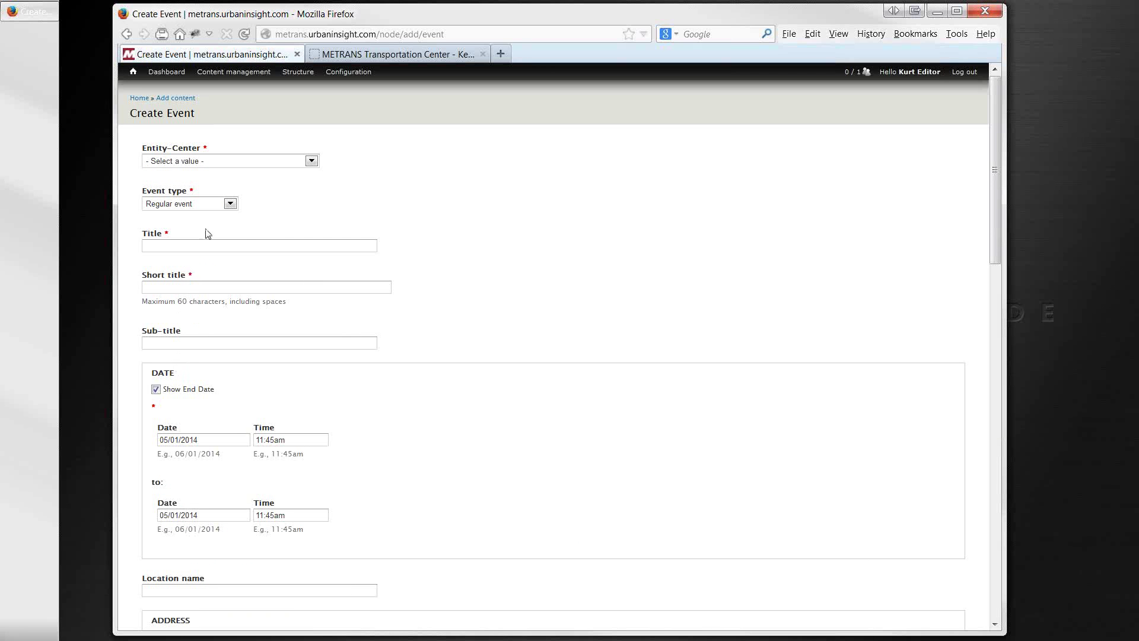
click(230, 205)
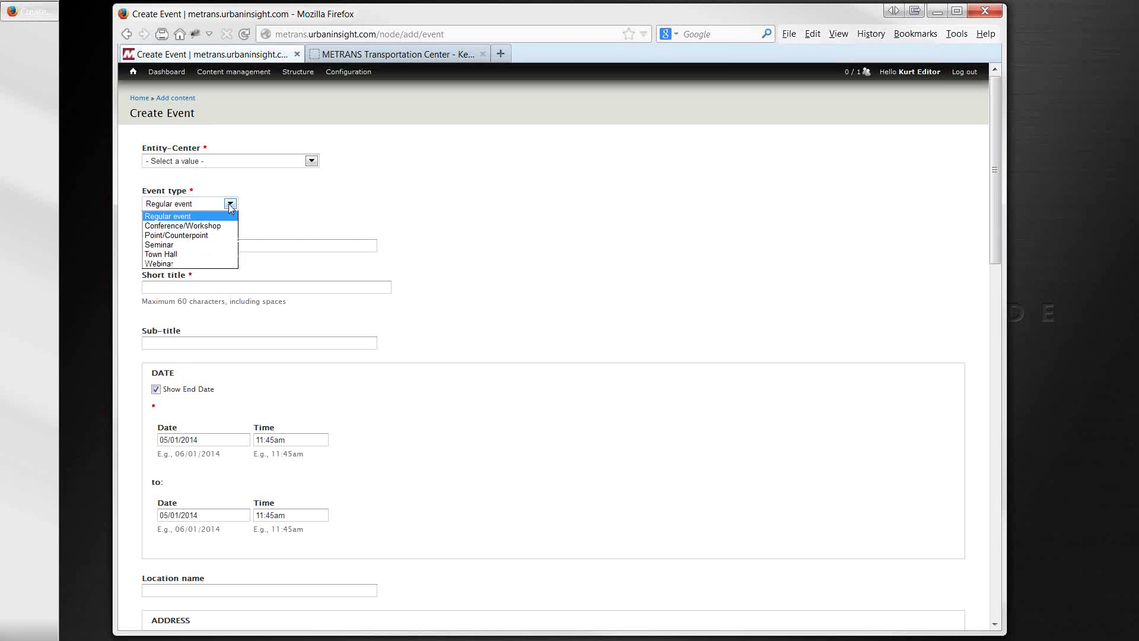
click(249, 211)
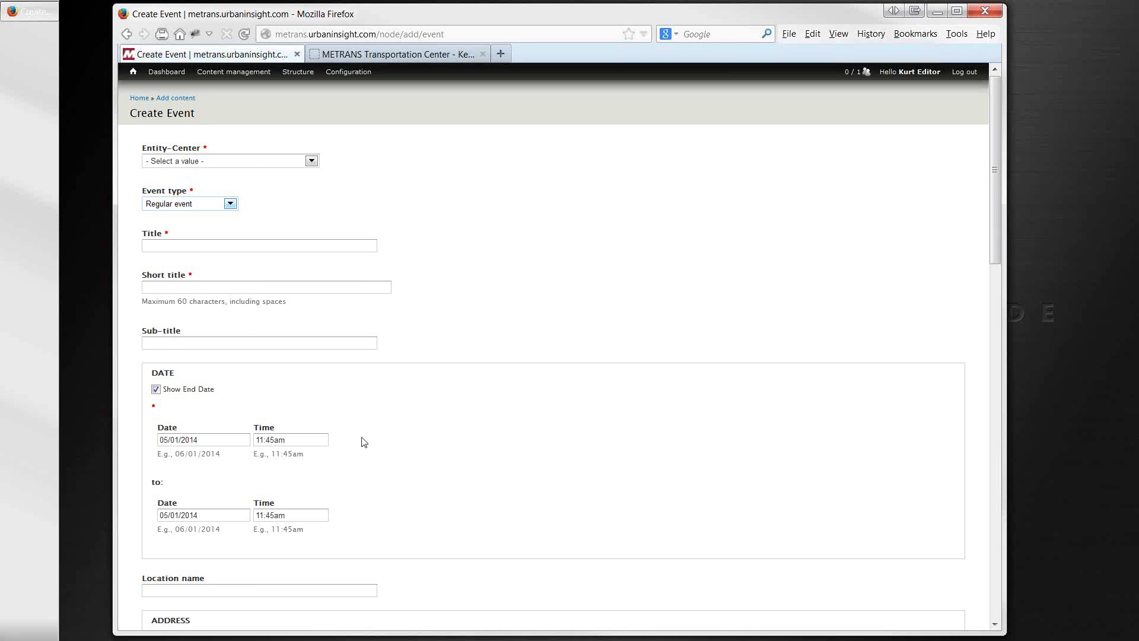
Turn off the new event's end date and look through the location, address and body fields
scroll(341, 433, down, 2)
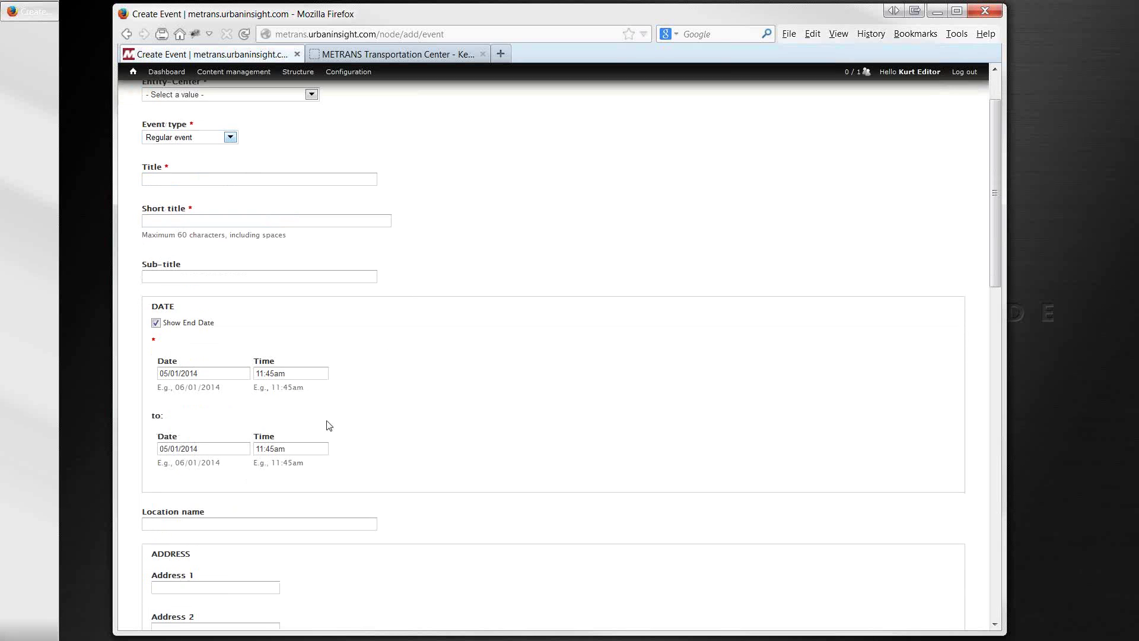
click(156, 323)
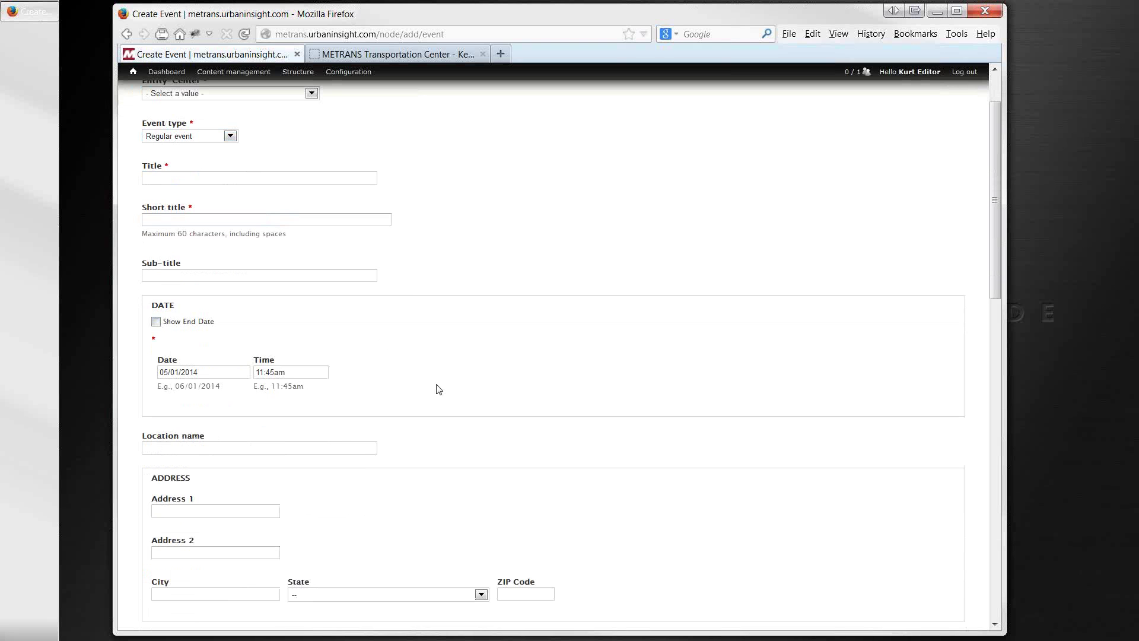
scroll(437, 388, down, 4)
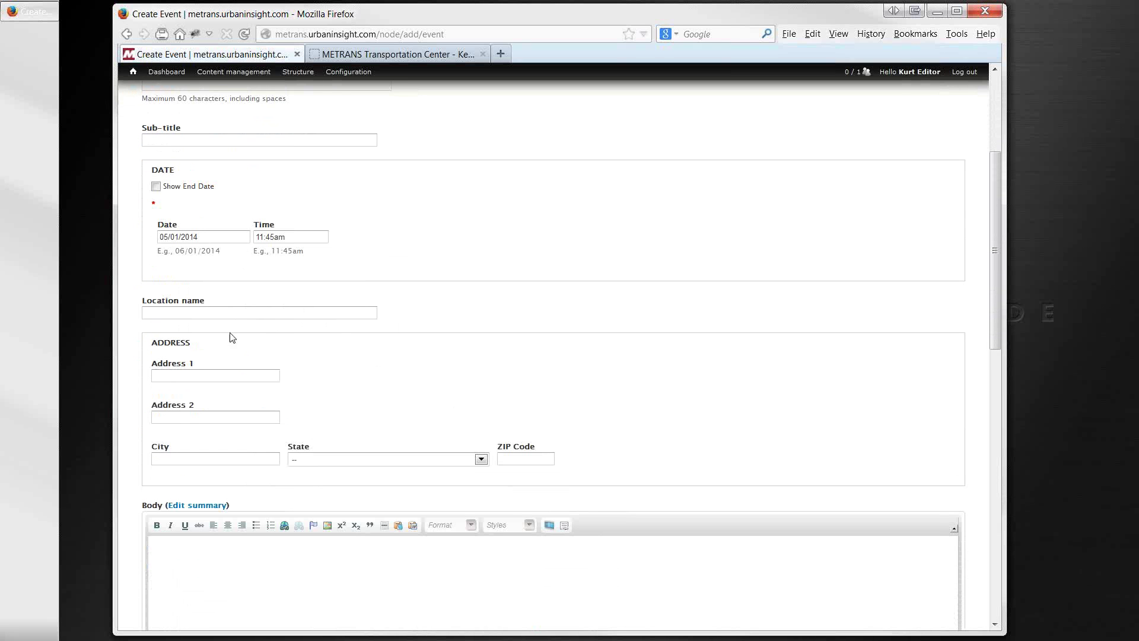
scroll(217, 406, down, 6)
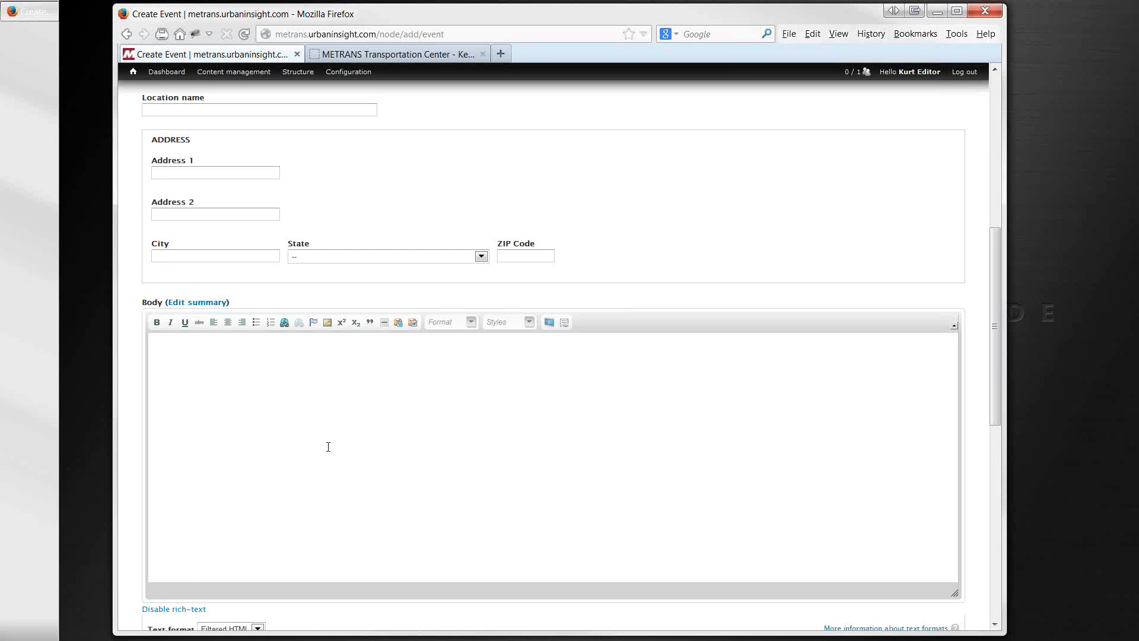
scroll(328, 444, up, 8)
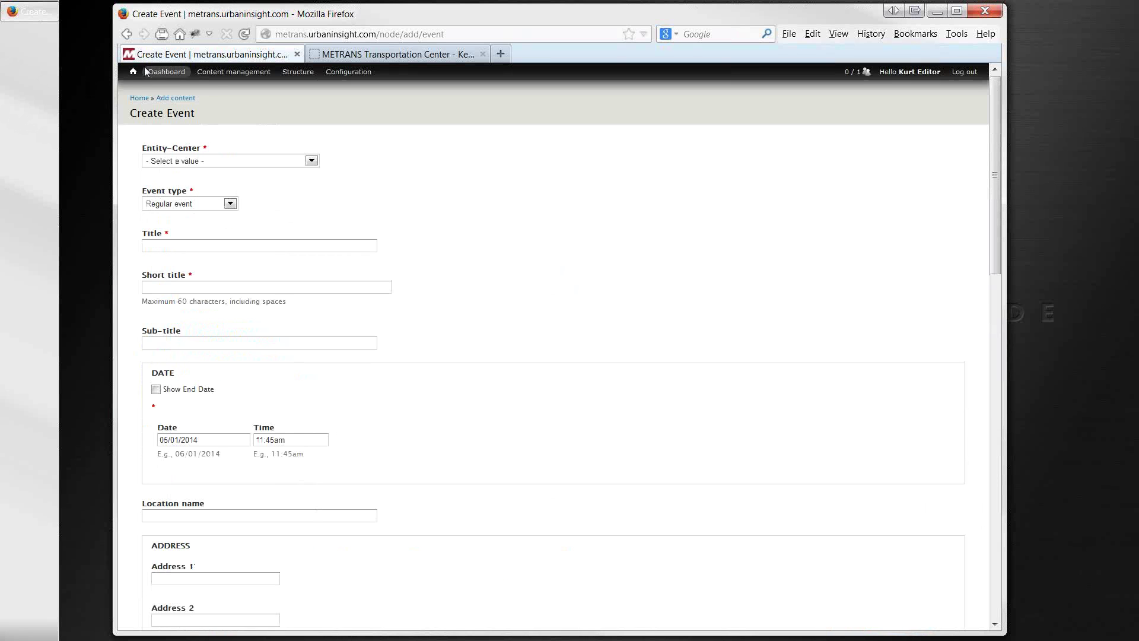
Visit the home page and open a new News/Announcement form from the dashboard to examine its Entity-Center, Title and Short title fields
click(133, 71)
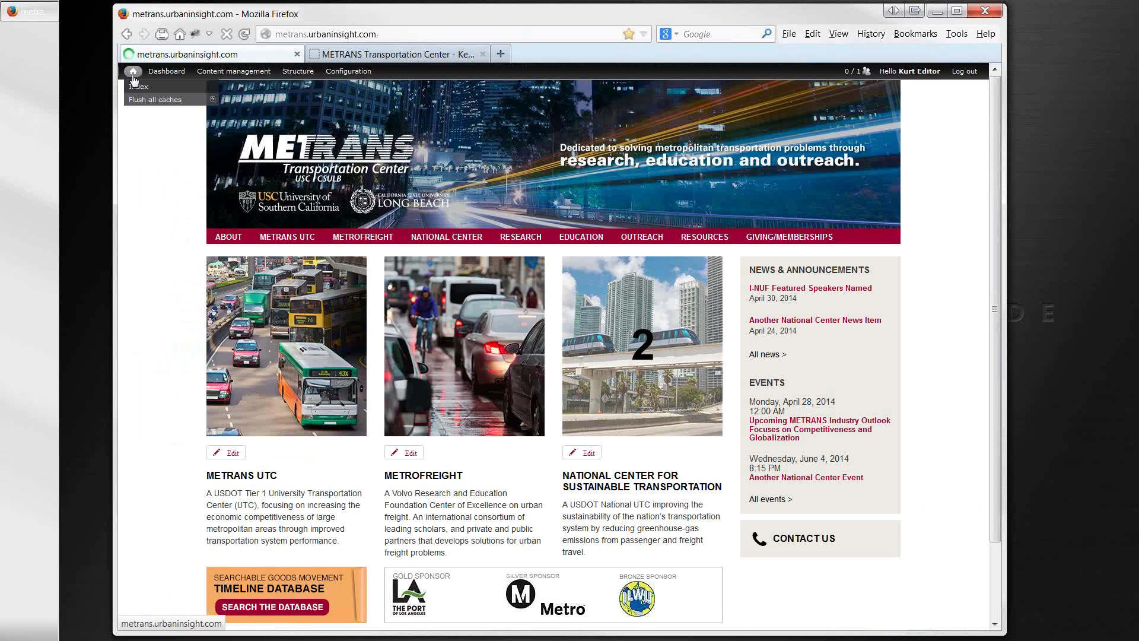
click(159, 74)
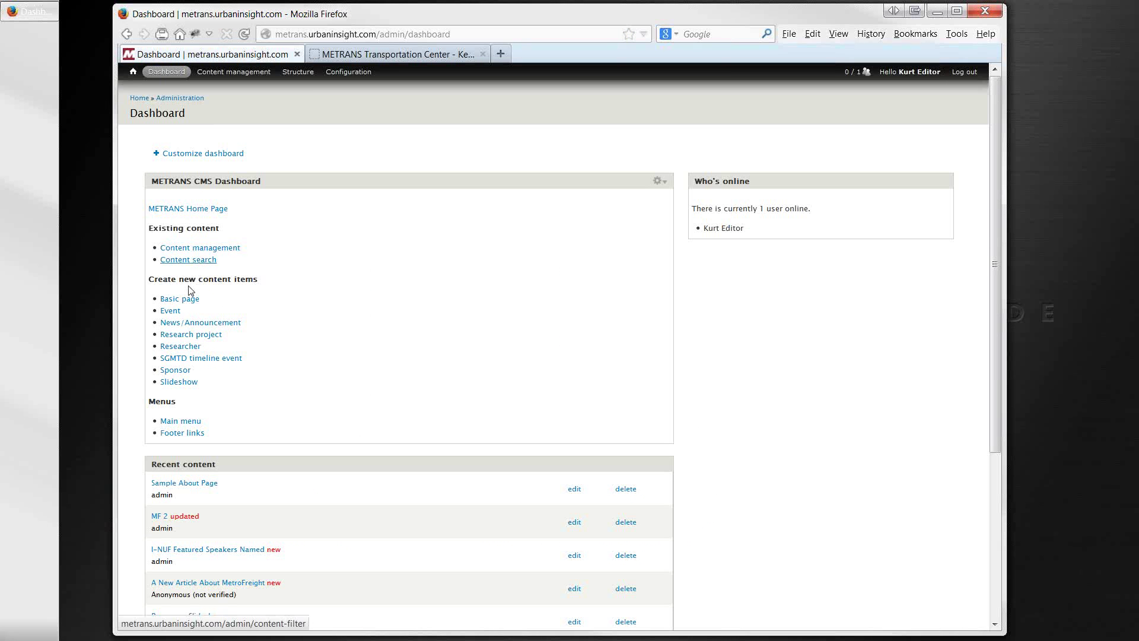
click(181, 328)
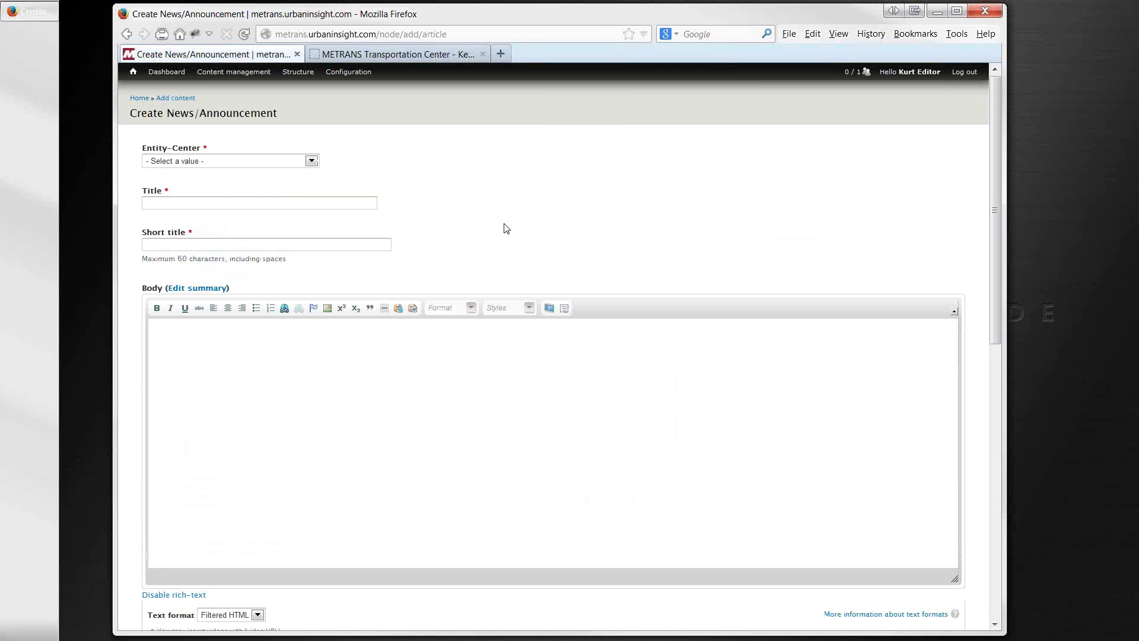
click(311, 161)
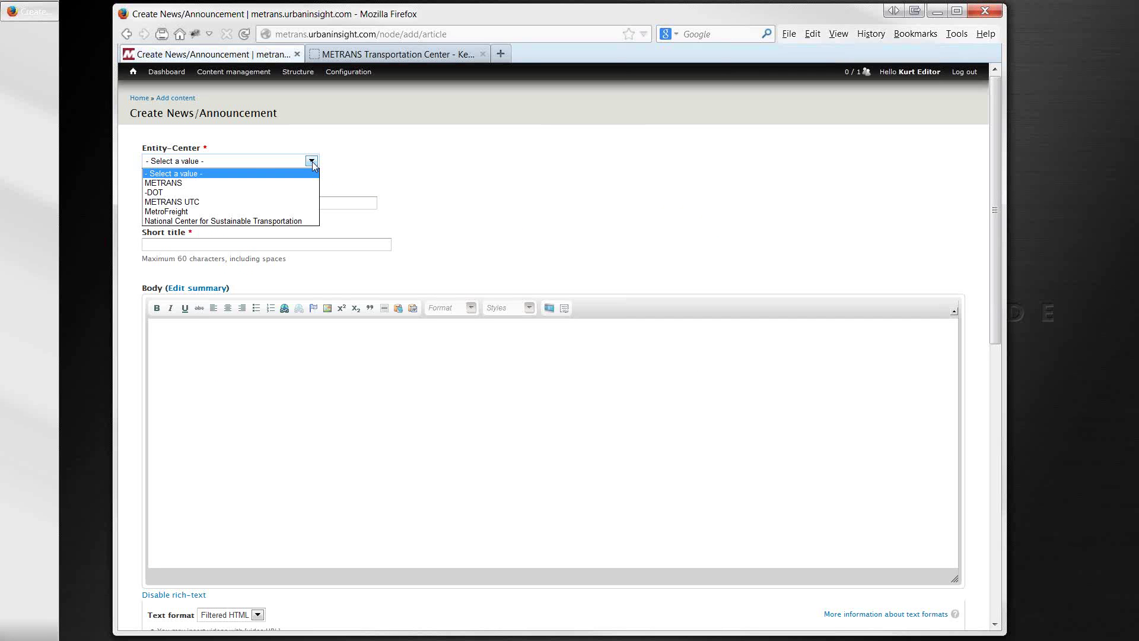
click(359, 165)
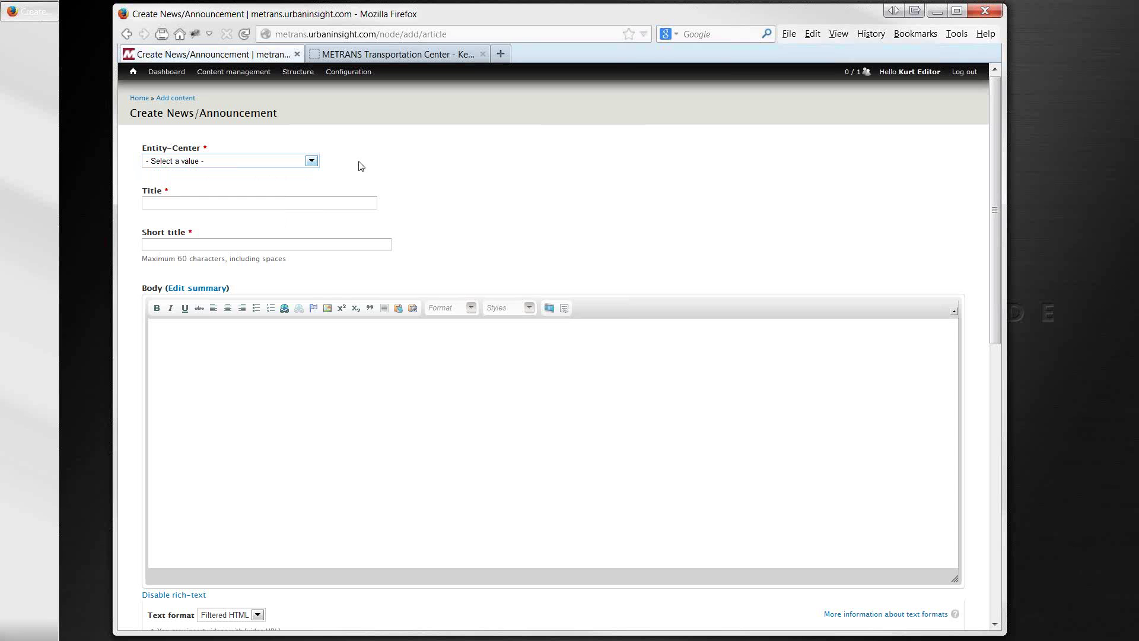
click(318, 205)
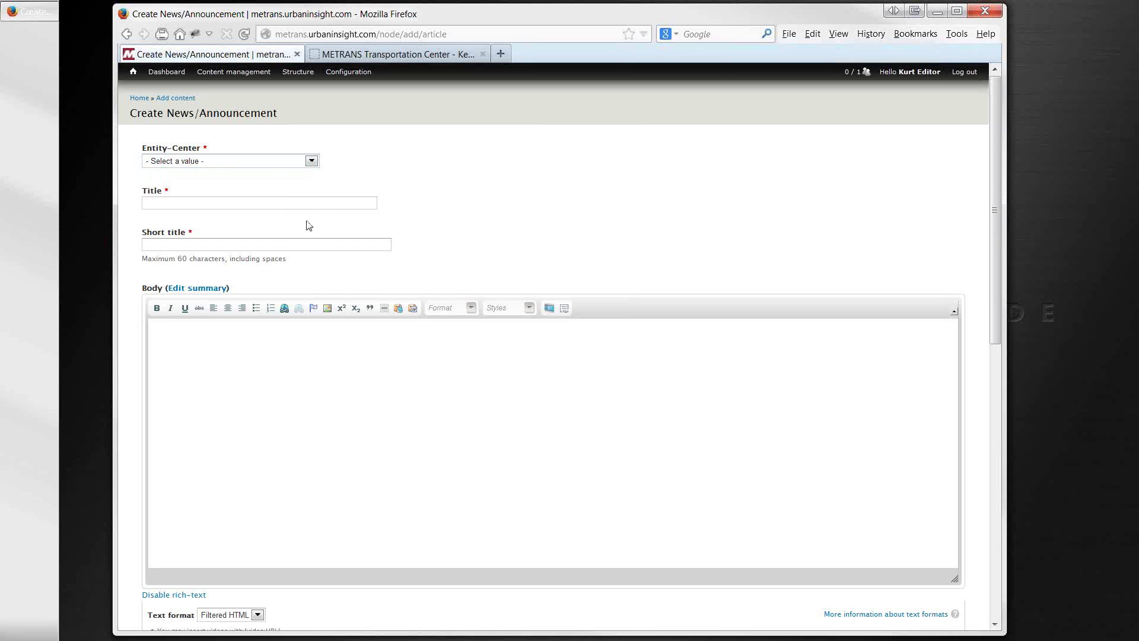
click(298, 245)
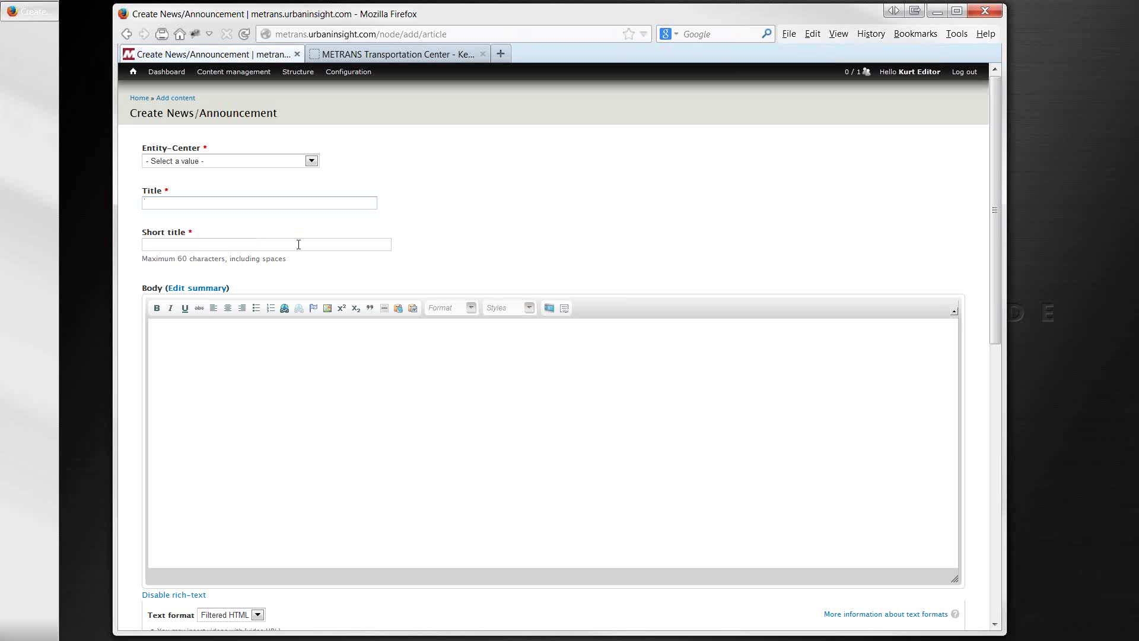
Check the news and events on the home page, and return through the News/Announcement form to the dashboard
click(134, 72)
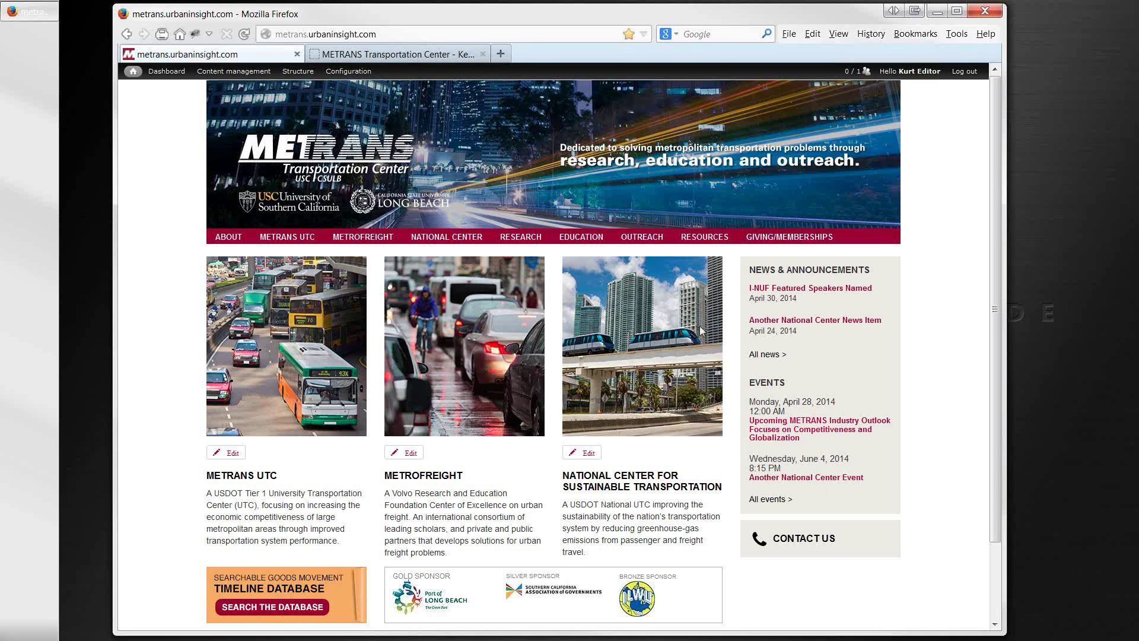
click(127, 34)
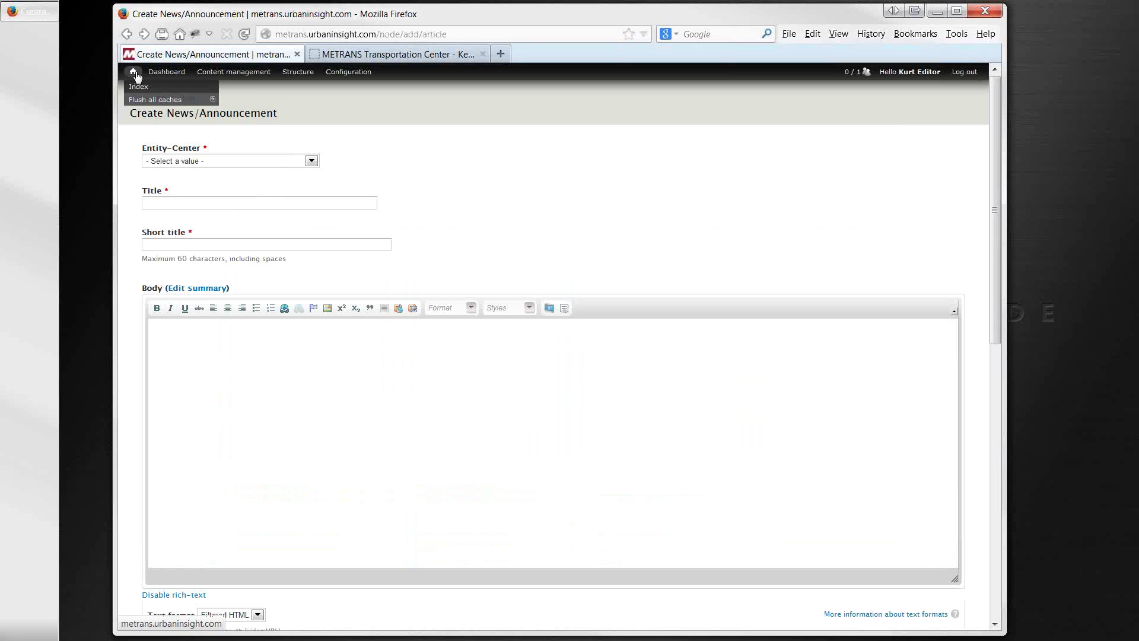
click(155, 76)
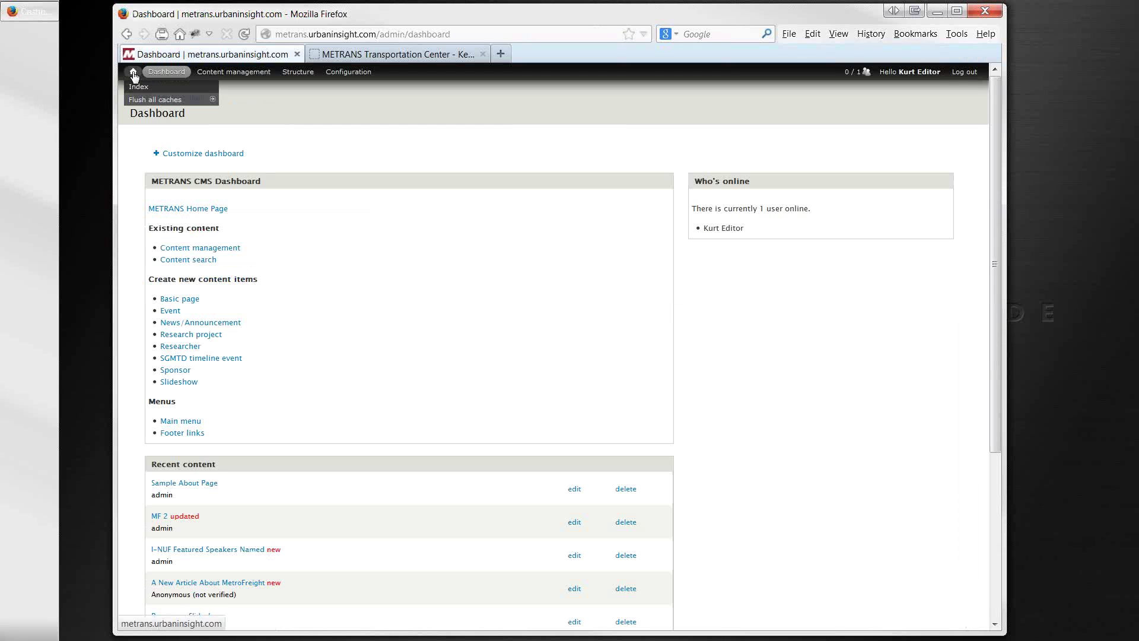
Open the Sample About Page from the home page's About section and look over its content
click(134, 76)
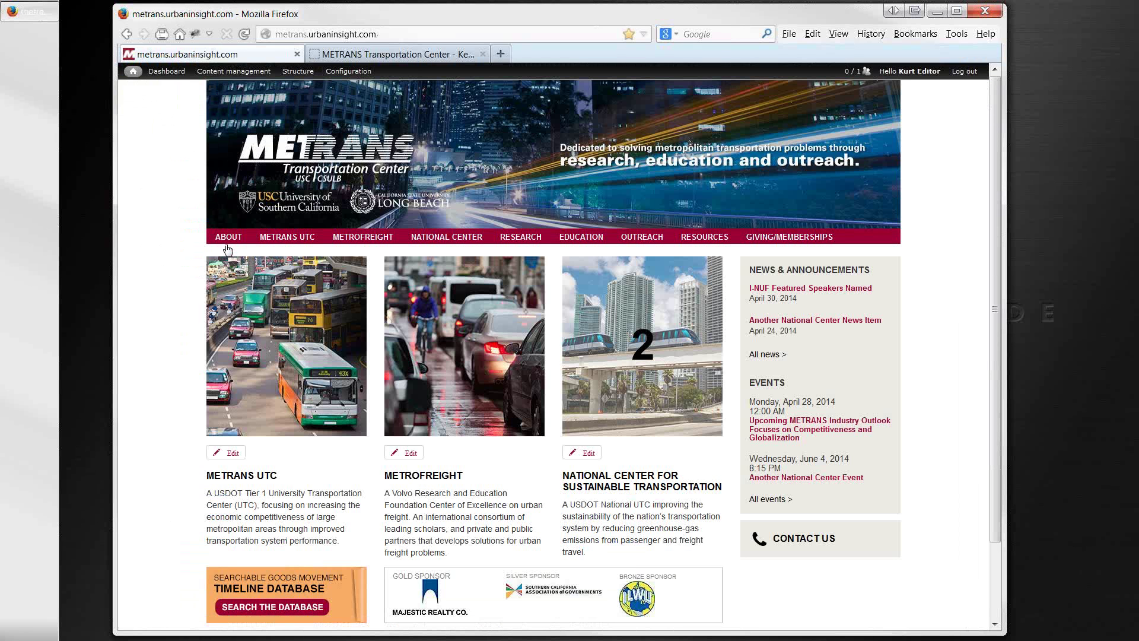
mouse_move(228, 240)
click(224, 327)
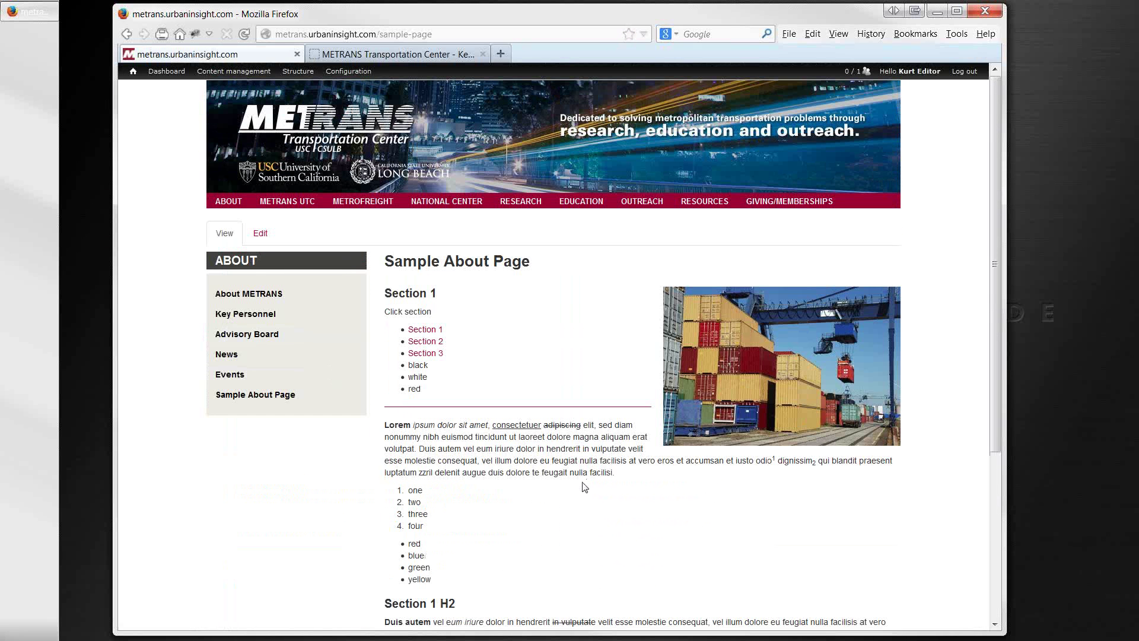
scroll(584, 483, down, 2)
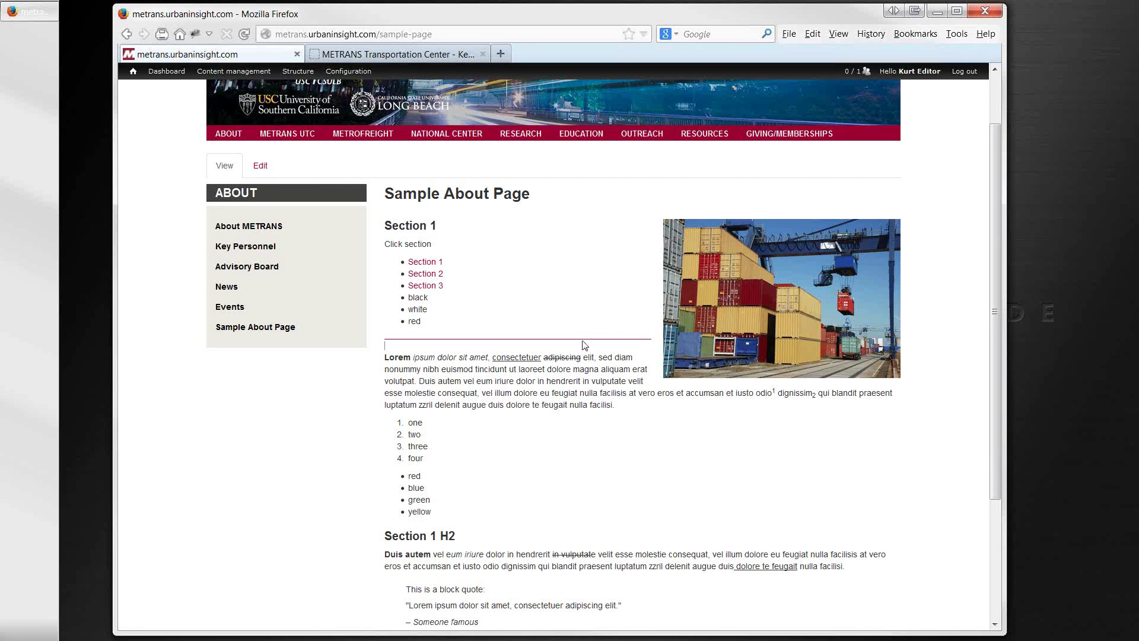
Open the Sample About Page for editing and try to select the horizontal rule above the Lorem ipsum paragraph
click(262, 173)
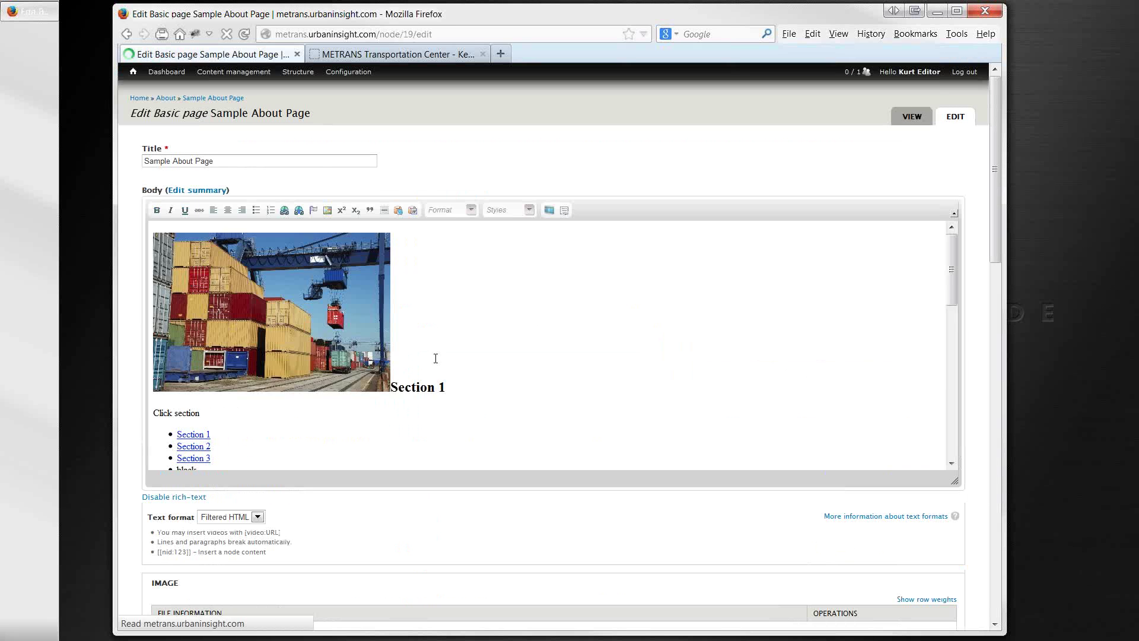
click(432, 360)
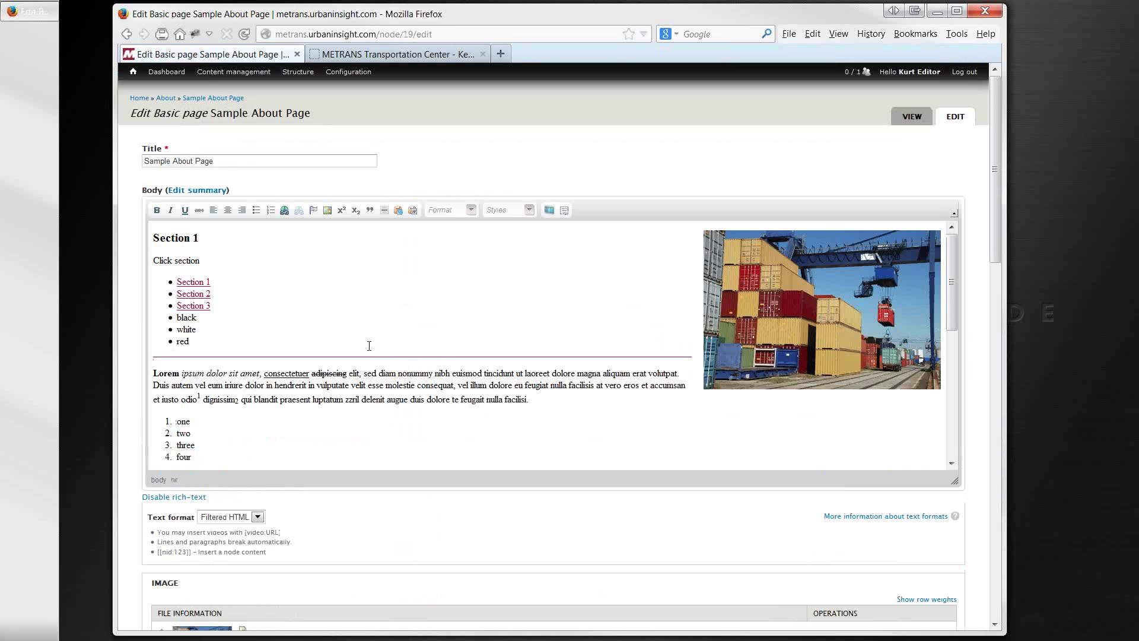
key(shift+Up)
key(Down)
key(Up)
click(335, 356)
double_click(336, 356)
click(336, 357)
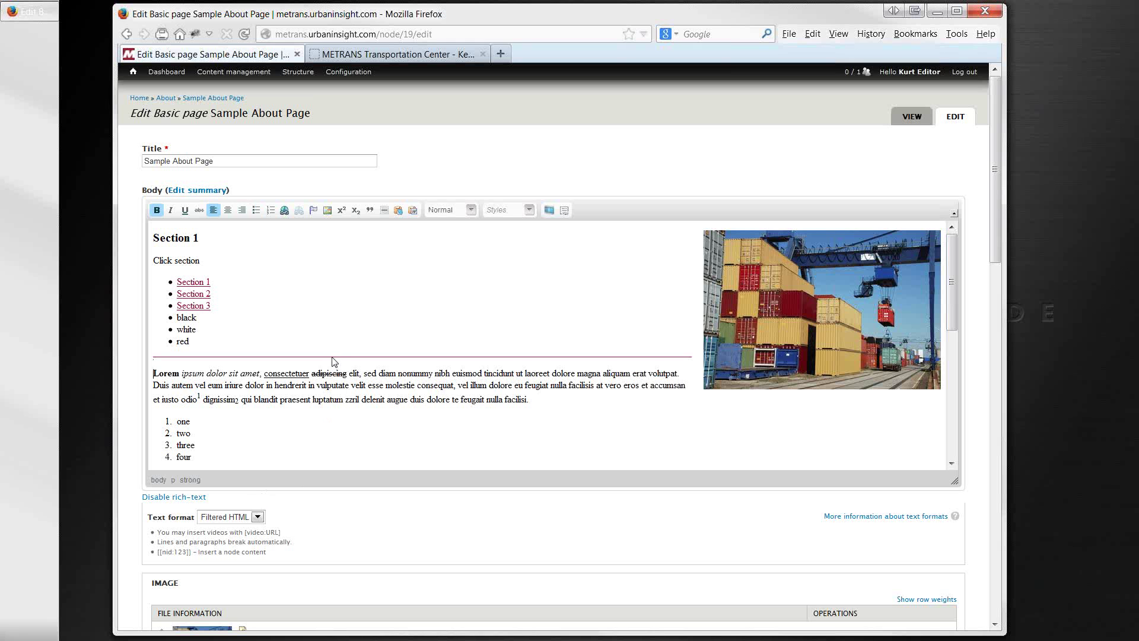
Disable rich text for the page body to show its HTML source
click(175, 499)
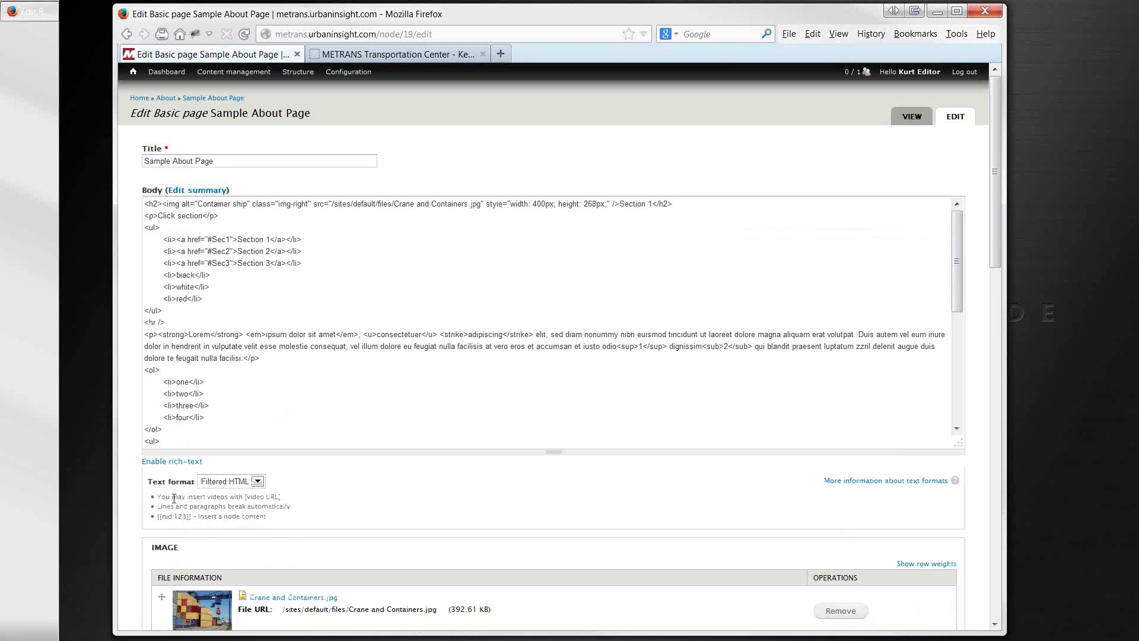
Delete the horizontal rule tag and the black, white and red list items from the body's HTML source
click(259, 325)
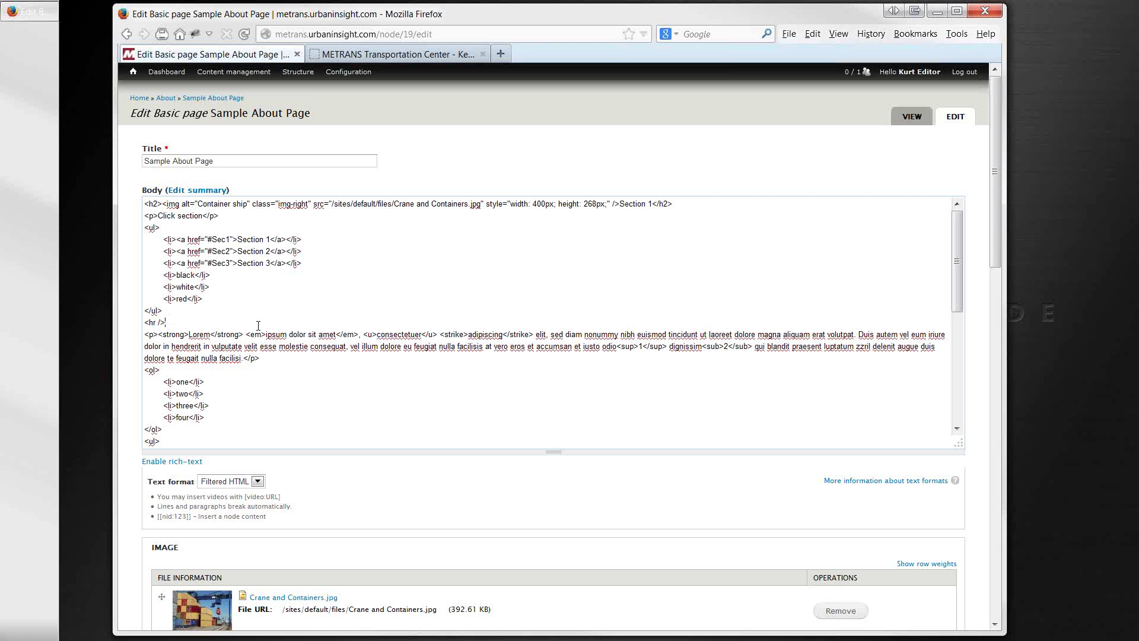
triple_click(258, 326)
key(BackSpace)
drag(238, 309, 169, 287)
click(223, 295)
key(shift+Up)
key(shift+Up)
key(shift+Home)
key(BackSpace)
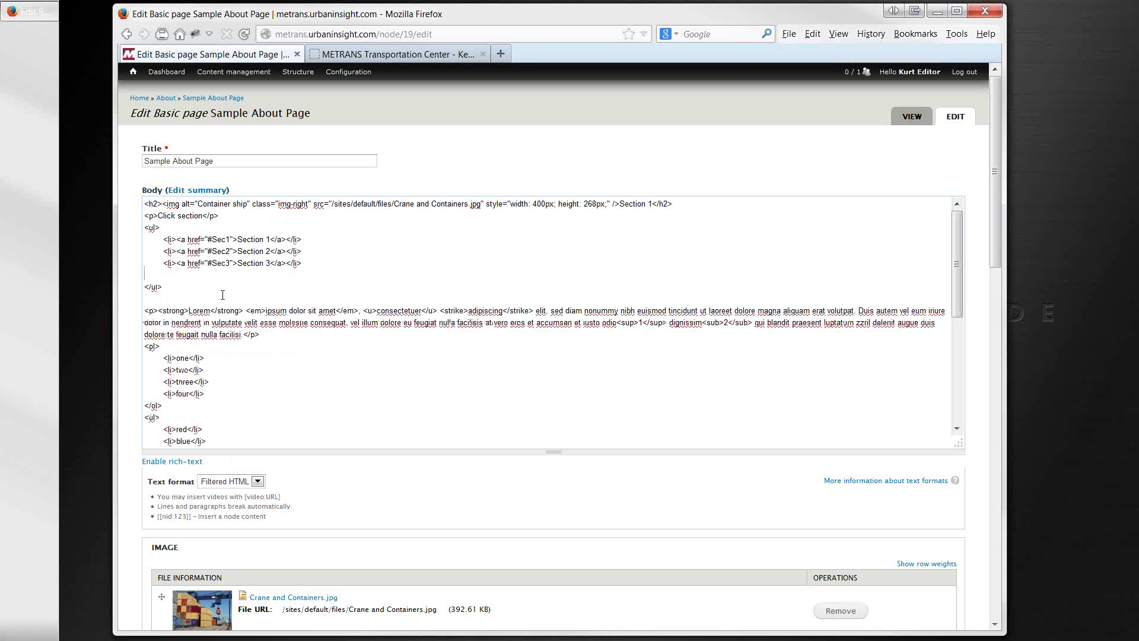
key(Delete)
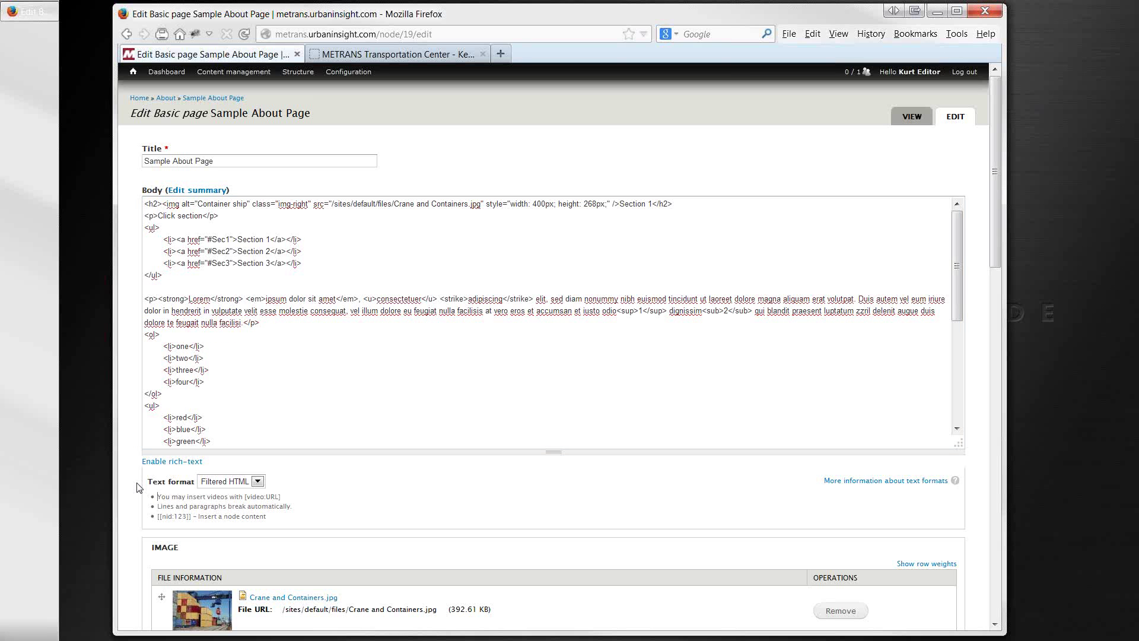
Save the edited Sample About Page
scroll(138, 492, down, 10)
scroll(140, 522, down, 15)
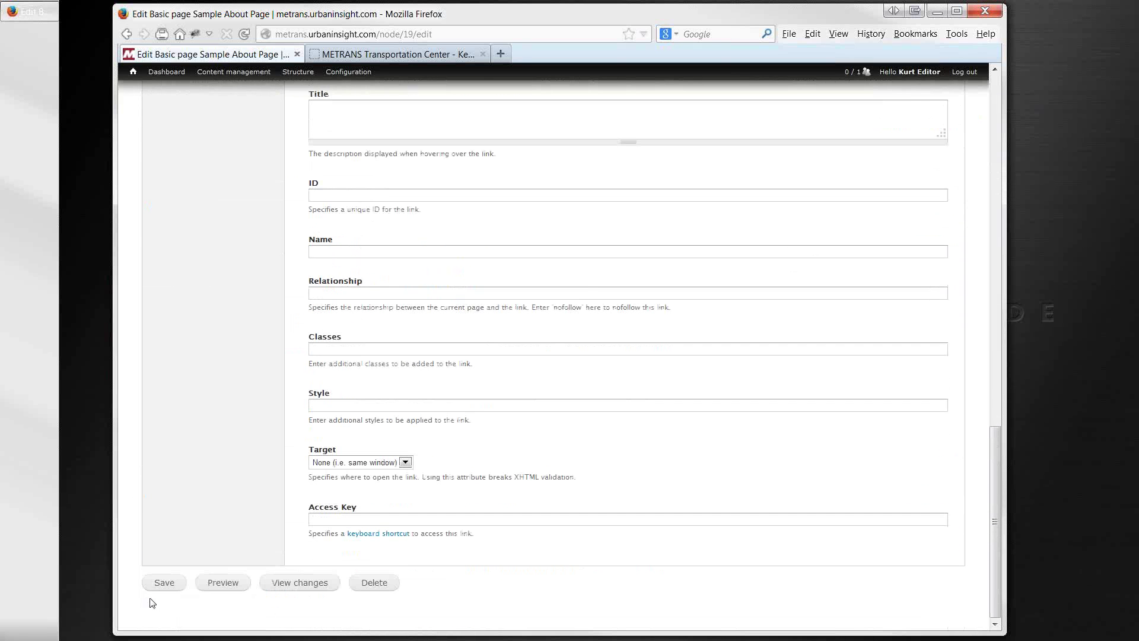
click(159, 584)
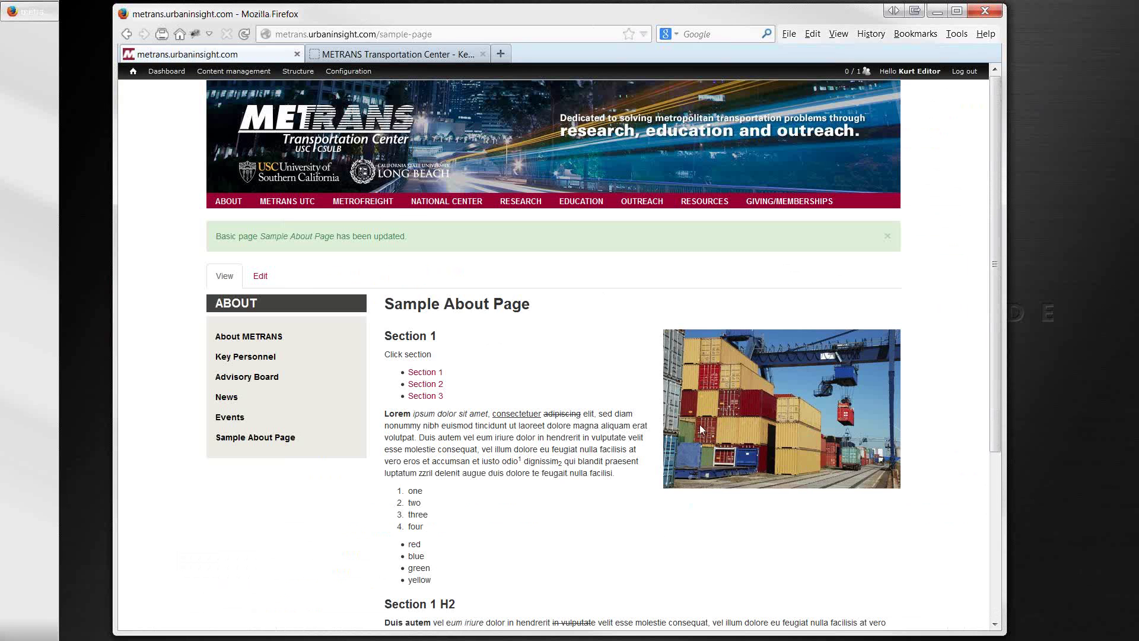
Reopen the page for editing, delete the container image beside Section 1 from the body, and save
click(262, 276)
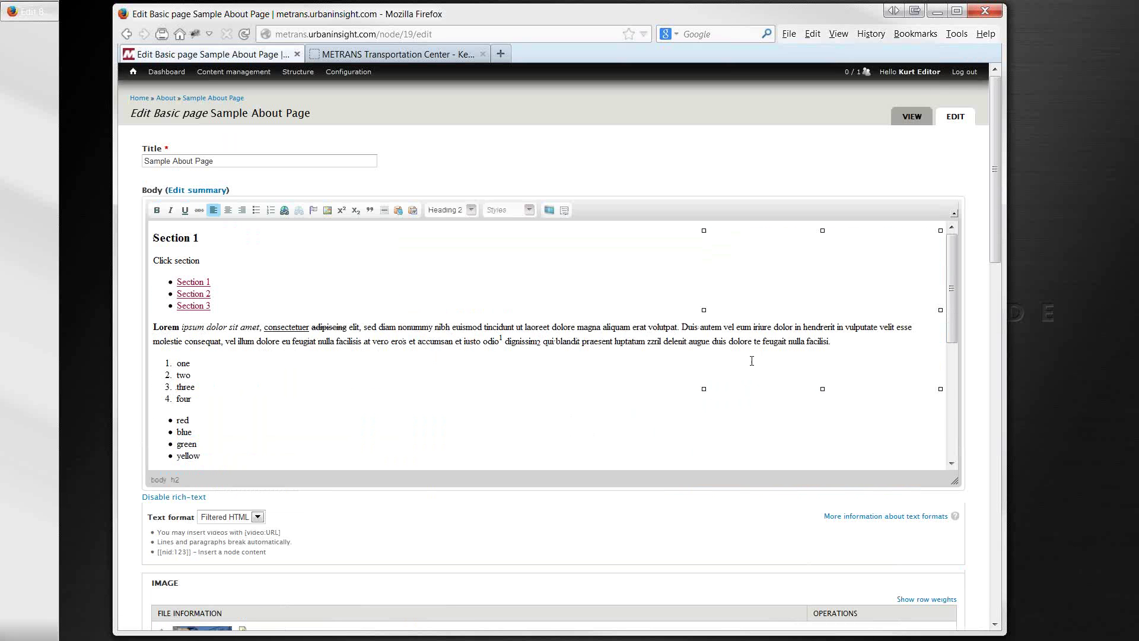
scroll(241, 528, down, 3)
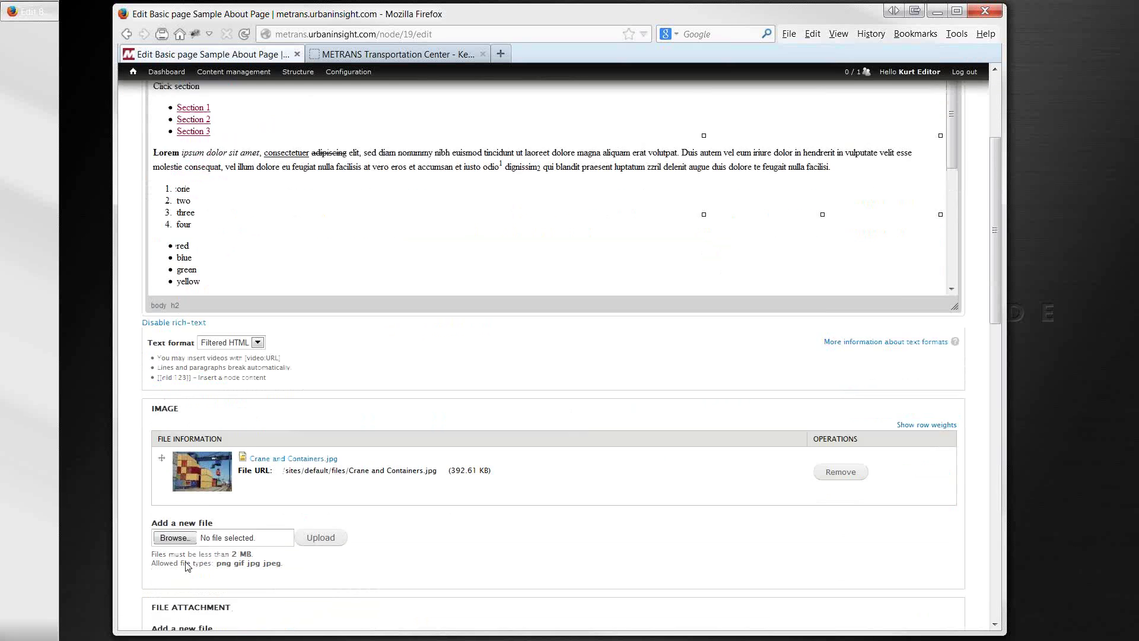
scroll(157, 611, down, 13)
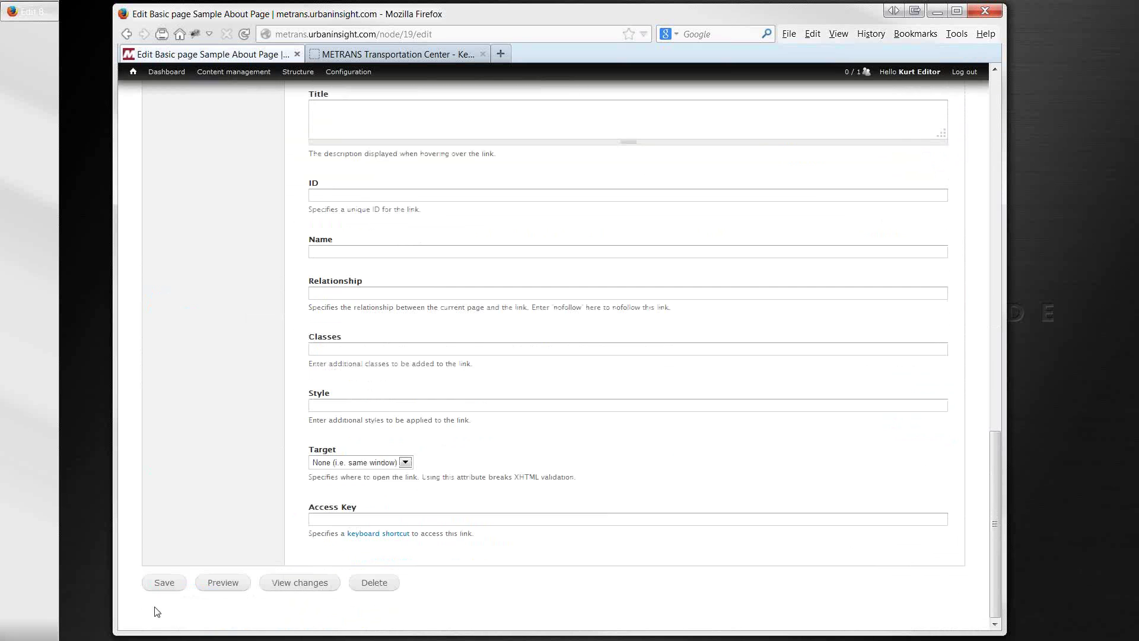
click(160, 586)
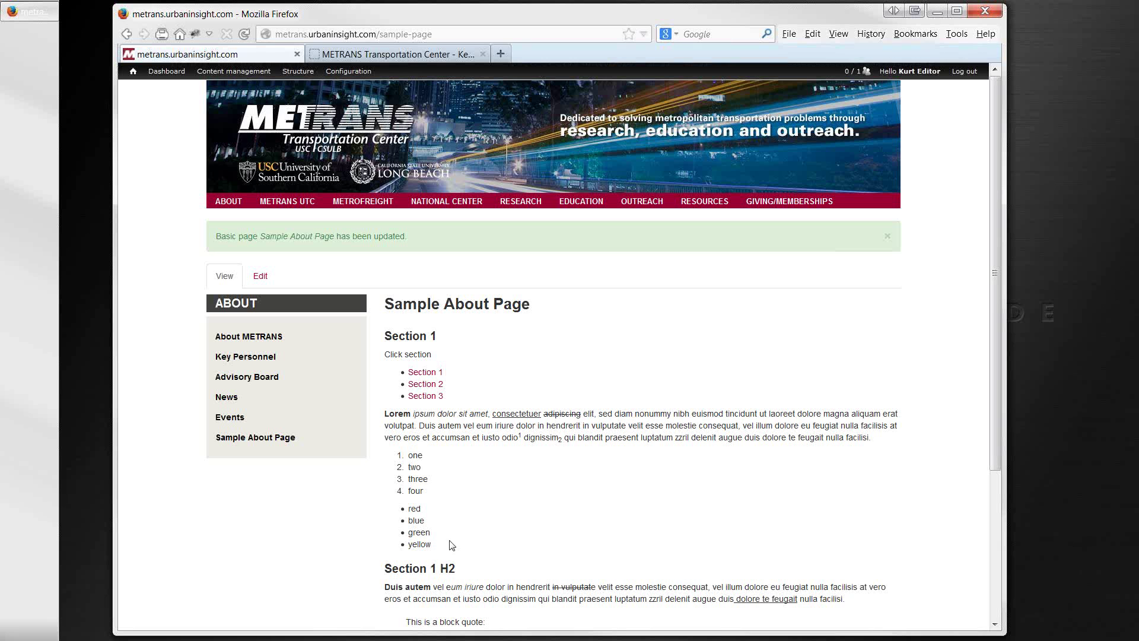
Look over the saved Sample About Page from Section 1 down to the Section 3 H4 text
scroll(449, 551, down, 2)
scroll(448, 551, down, 2)
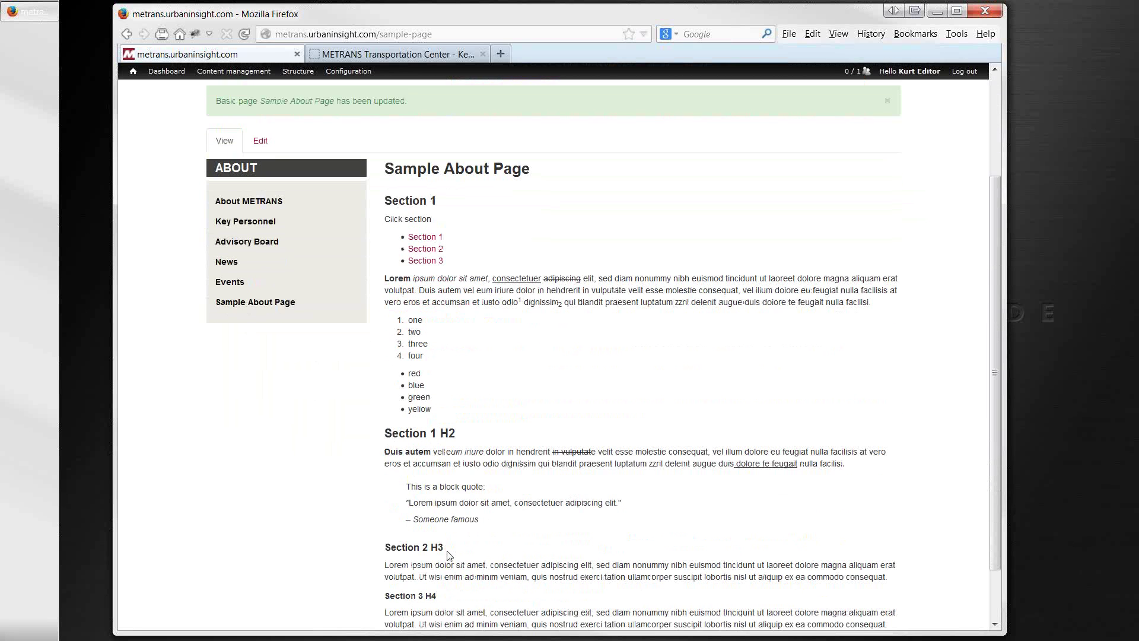
scroll(447, 554, down, 2)
scroll(446, 552, up, 2)
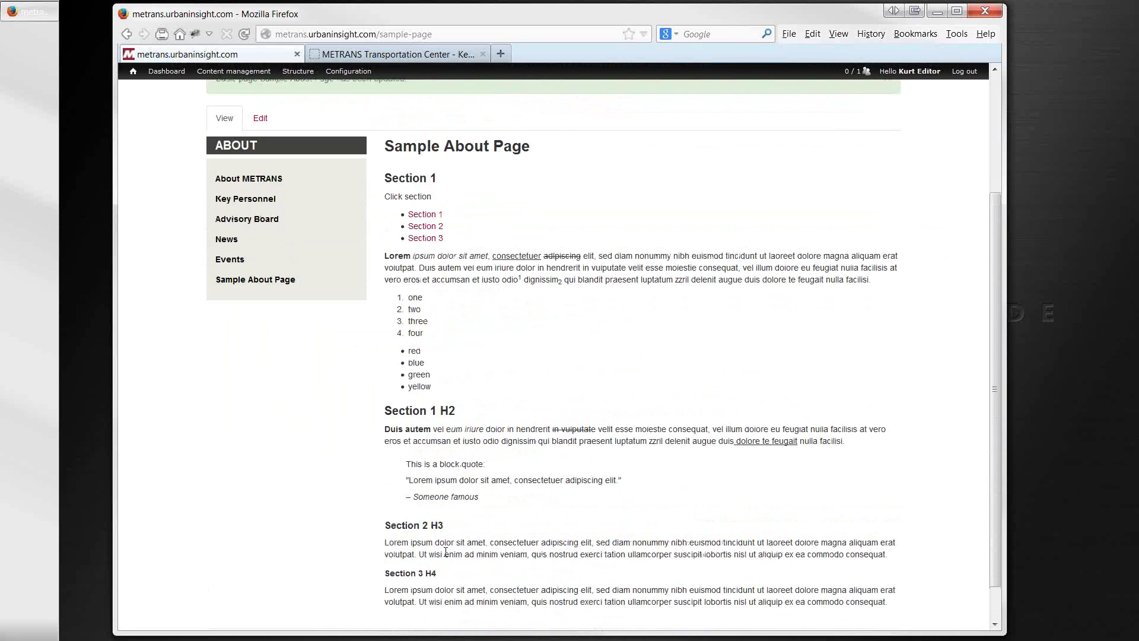
scroll(445, 552, up, 5)
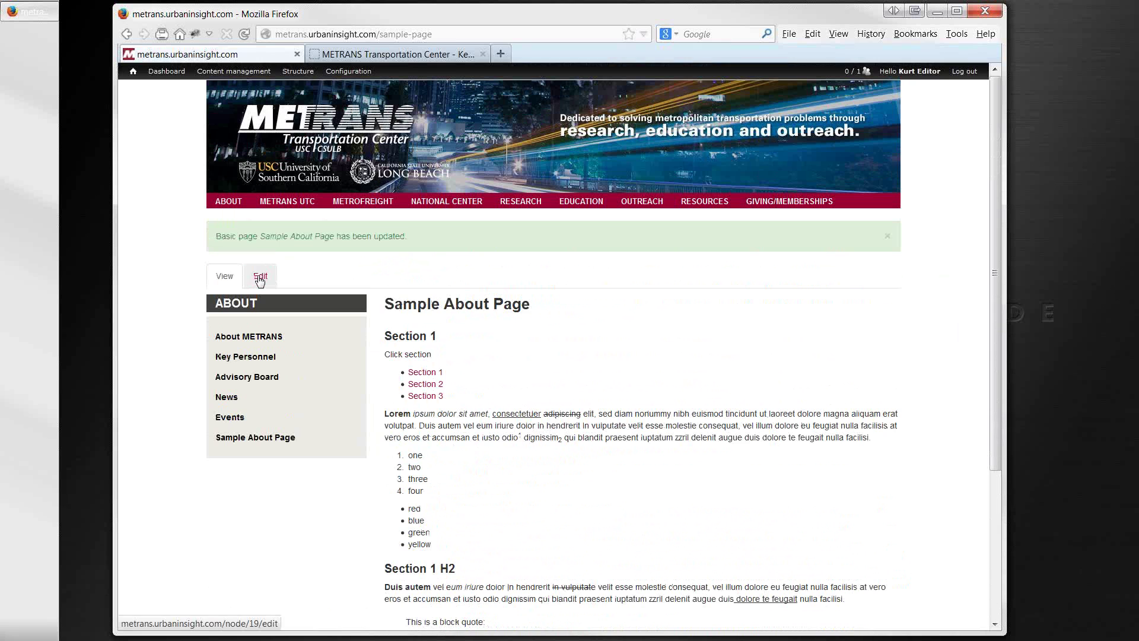
Open the Sample About Page for editing and examine the content type and page title in the form heading
click(260, 277)
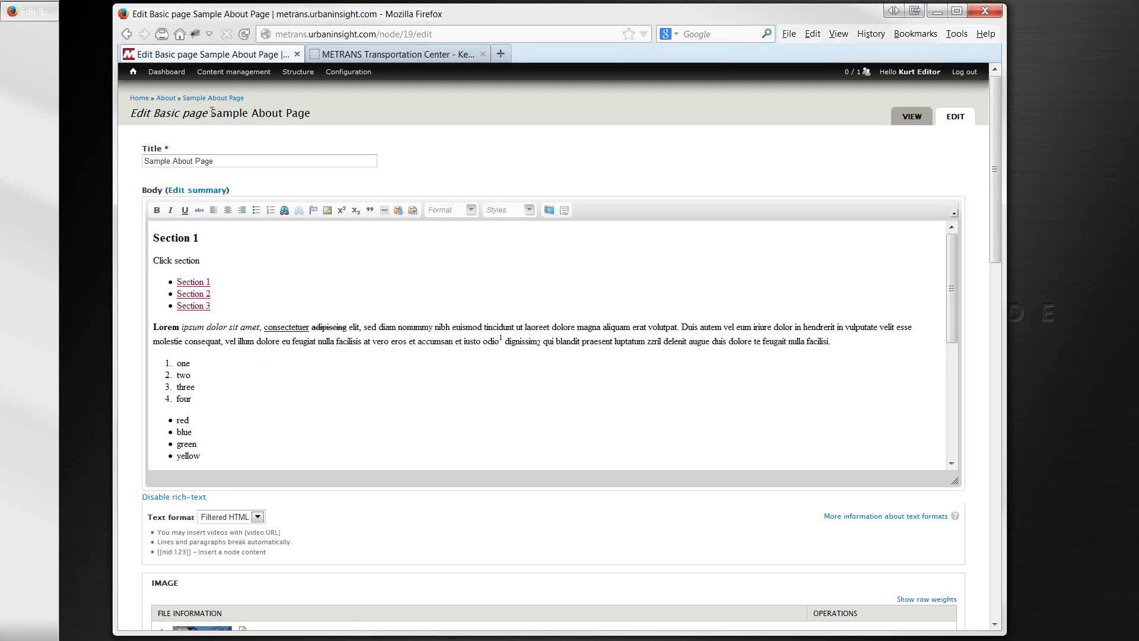
drag(211, 114, 305, 113)
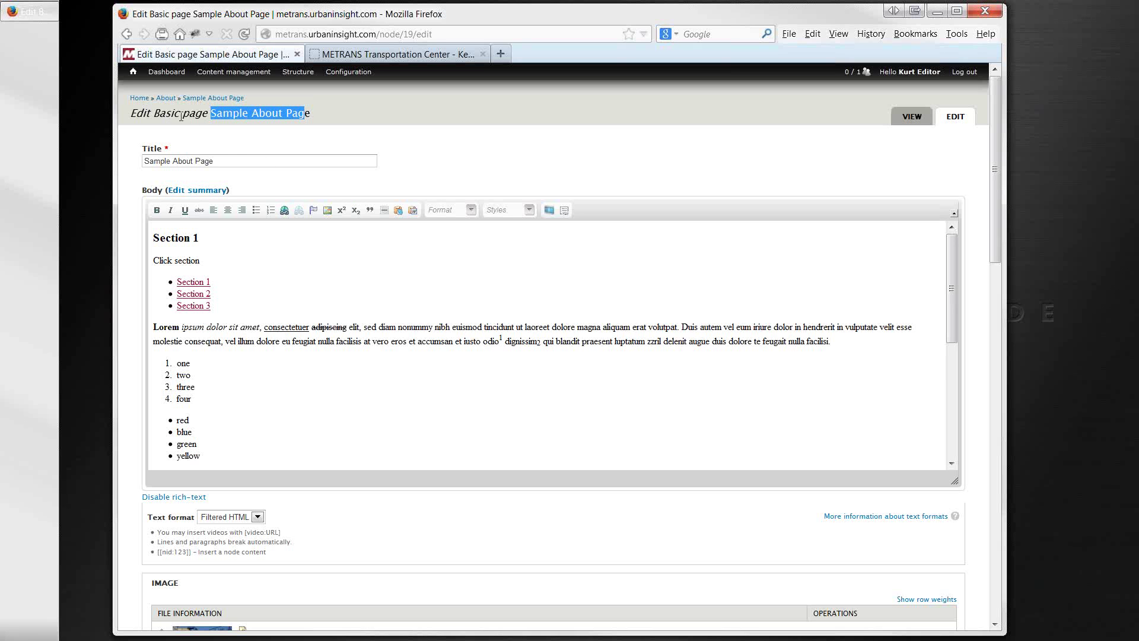
drag(154, 113, 311, 117)
click(213, 113)
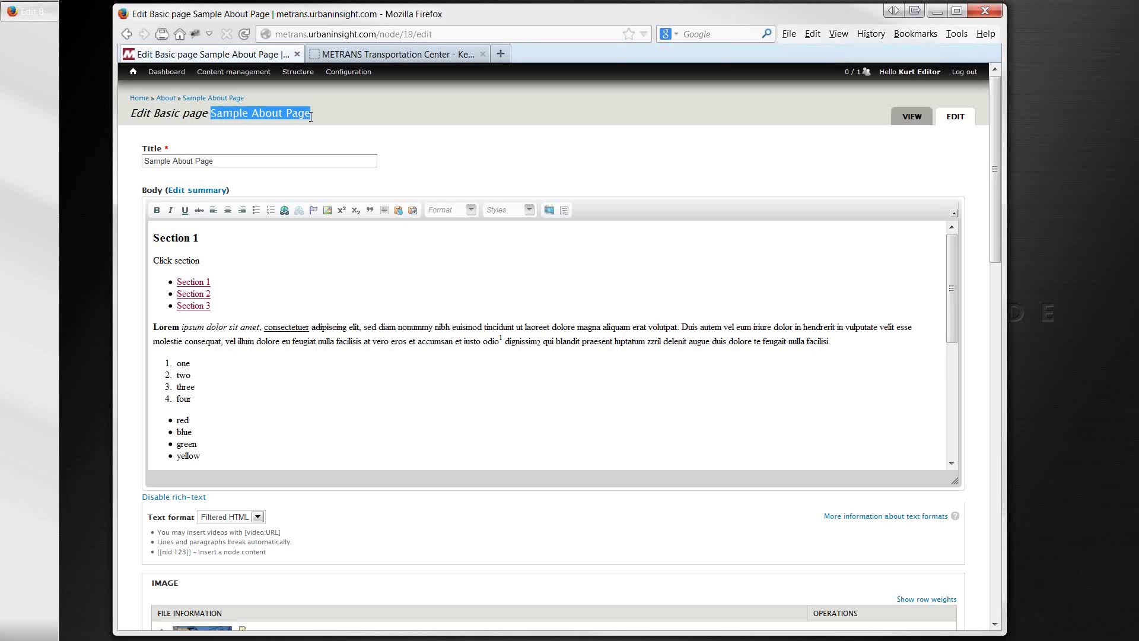
click(155, 113)
drag(154, 113, 130, 114)
drag(311, 113, 311, 113)
click(127, 133)
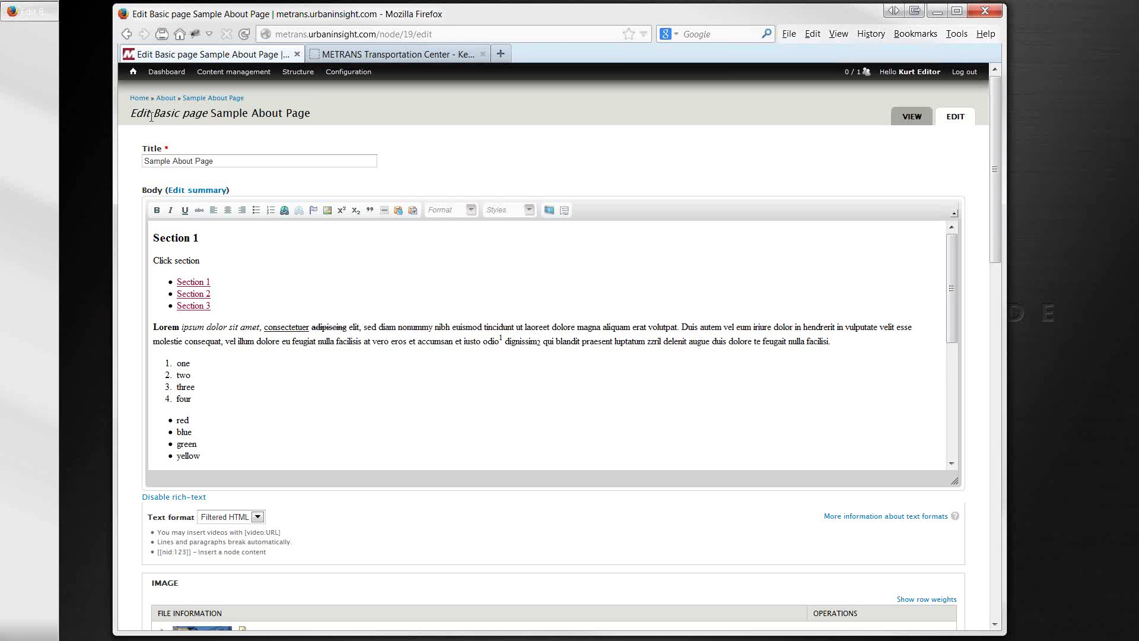
drag(154, 113, 209, 113)
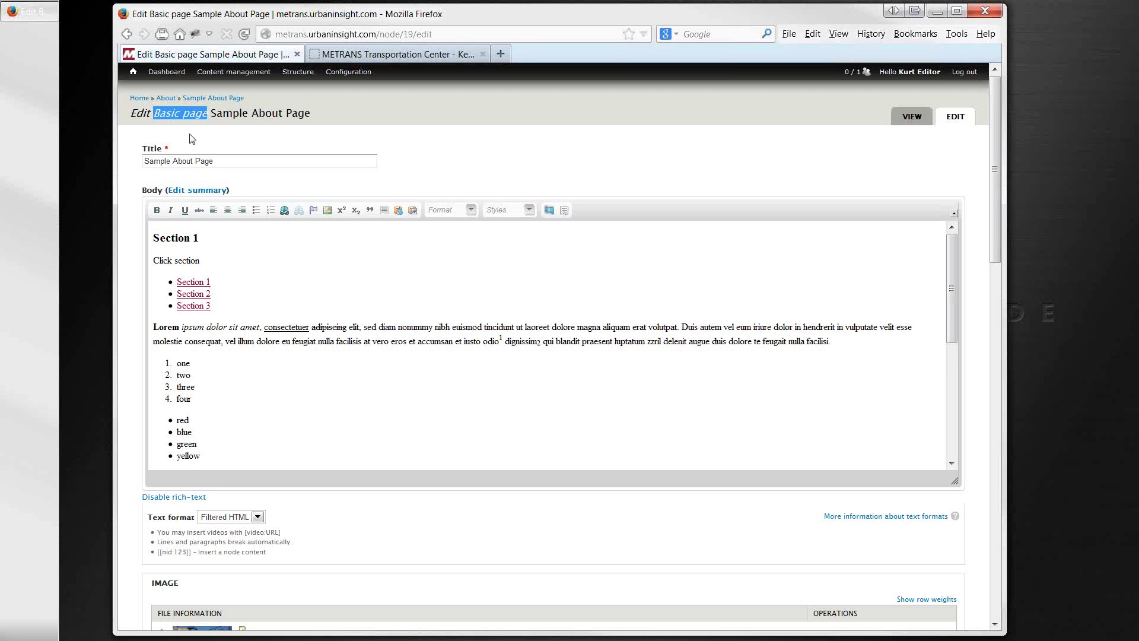
click(217, 157)
drag(210, 113, 293, 136)
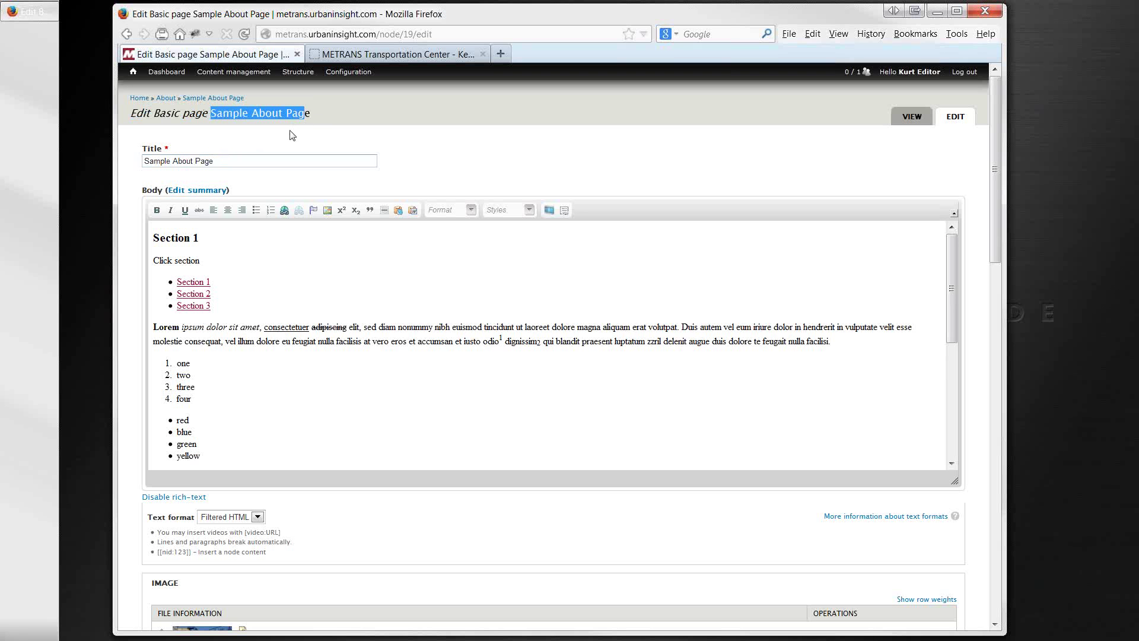
click(213, 161)
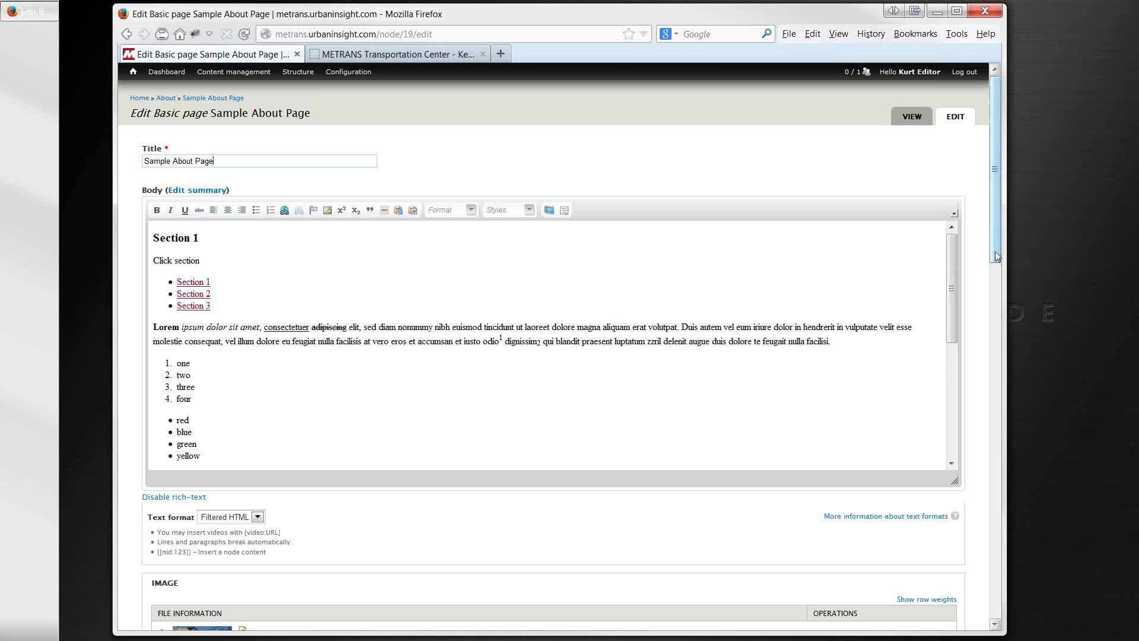
Remove Crane and Containers.jpg from the page's image files and upload index.jpg from the News folder instead
drag(995, 251, 994, 375)
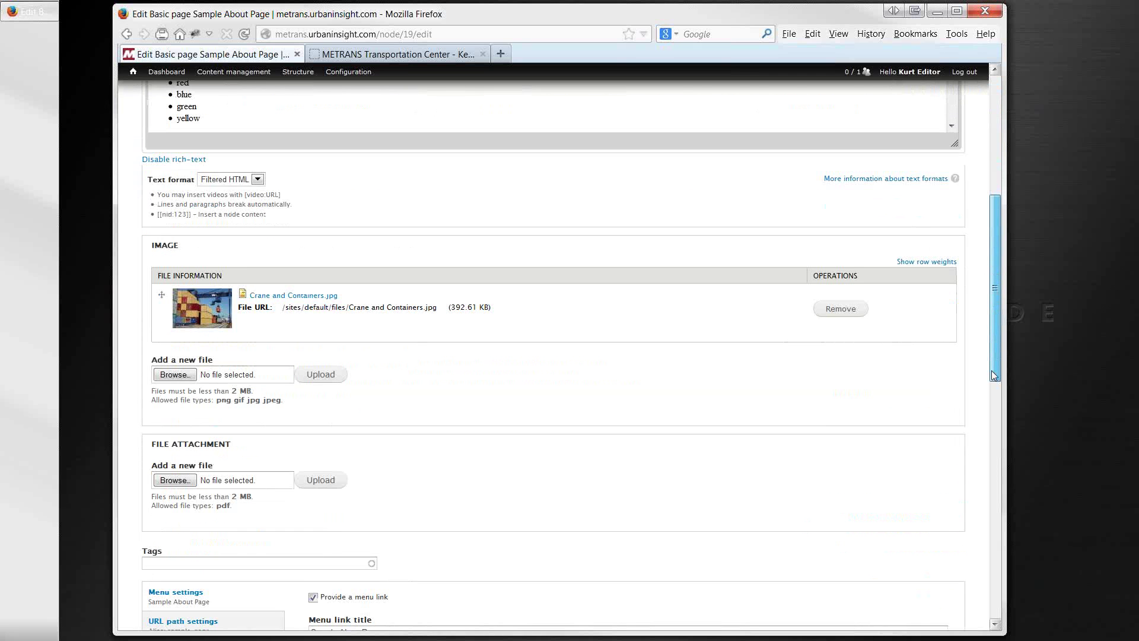
click(854, 313)
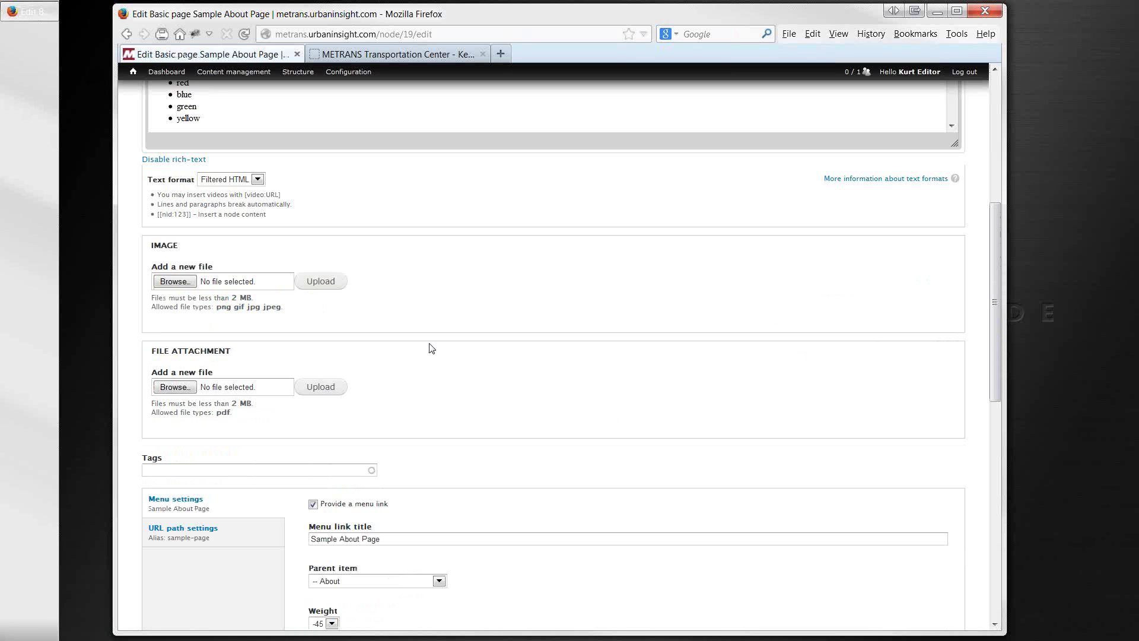
scroll(421, 313, up, 2)
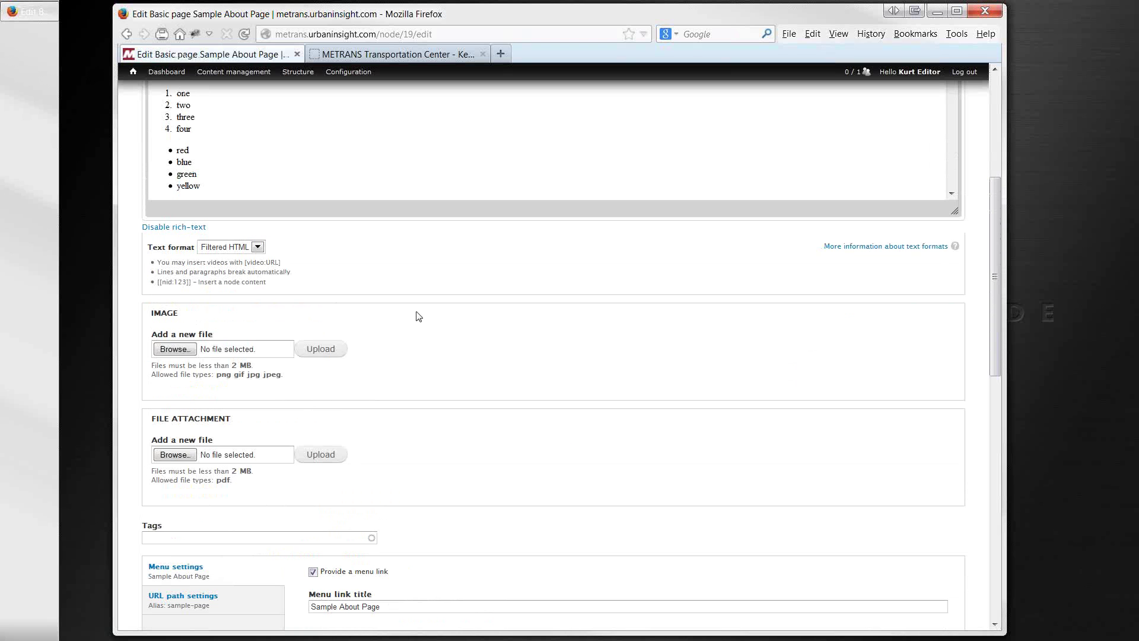
click(174, 349)
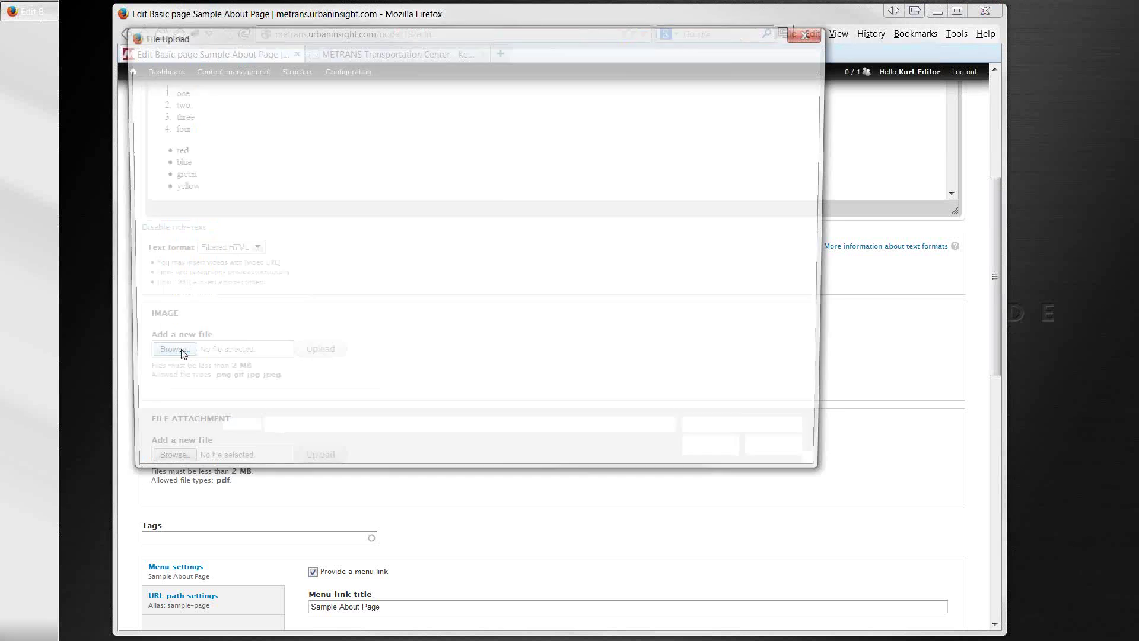
scroll(292, 249, down, 10)
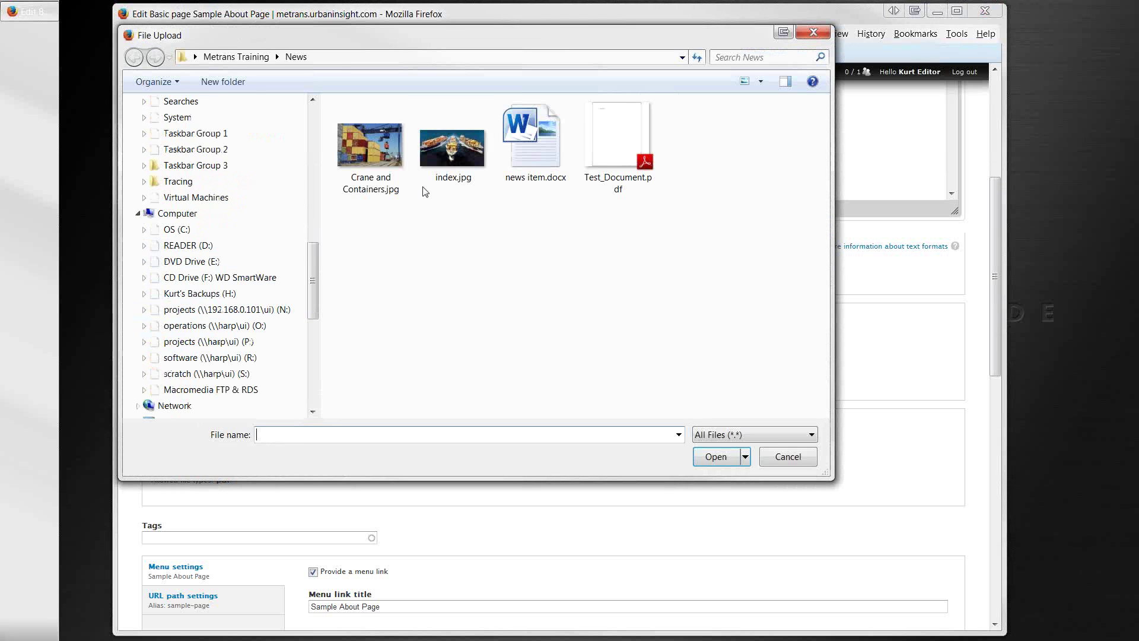
click(437, 166)
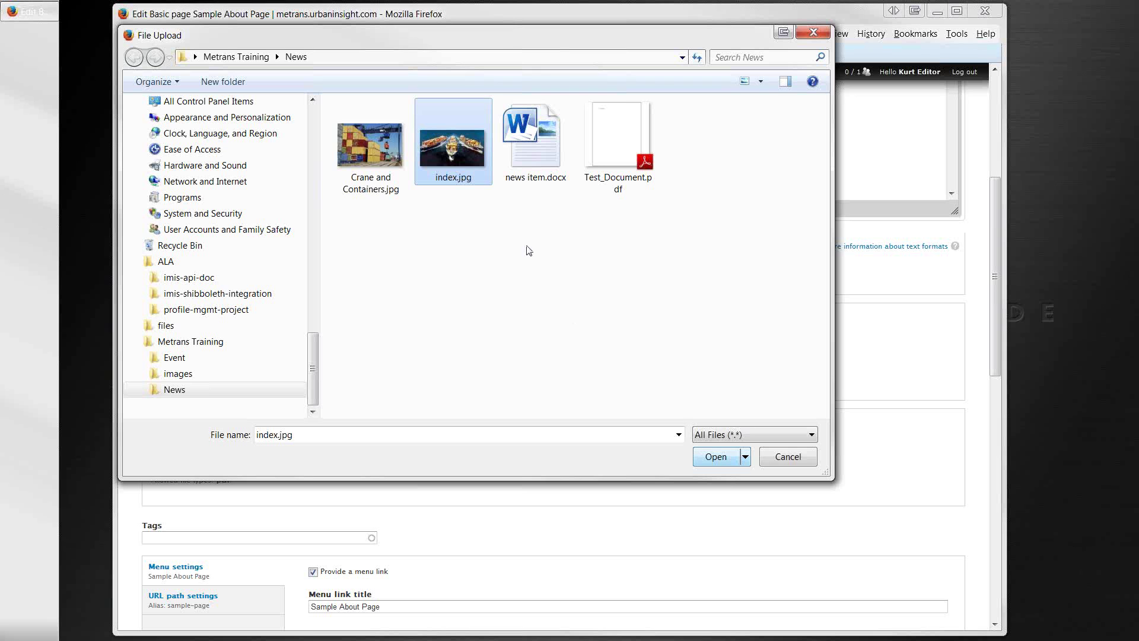
click(712, 457)
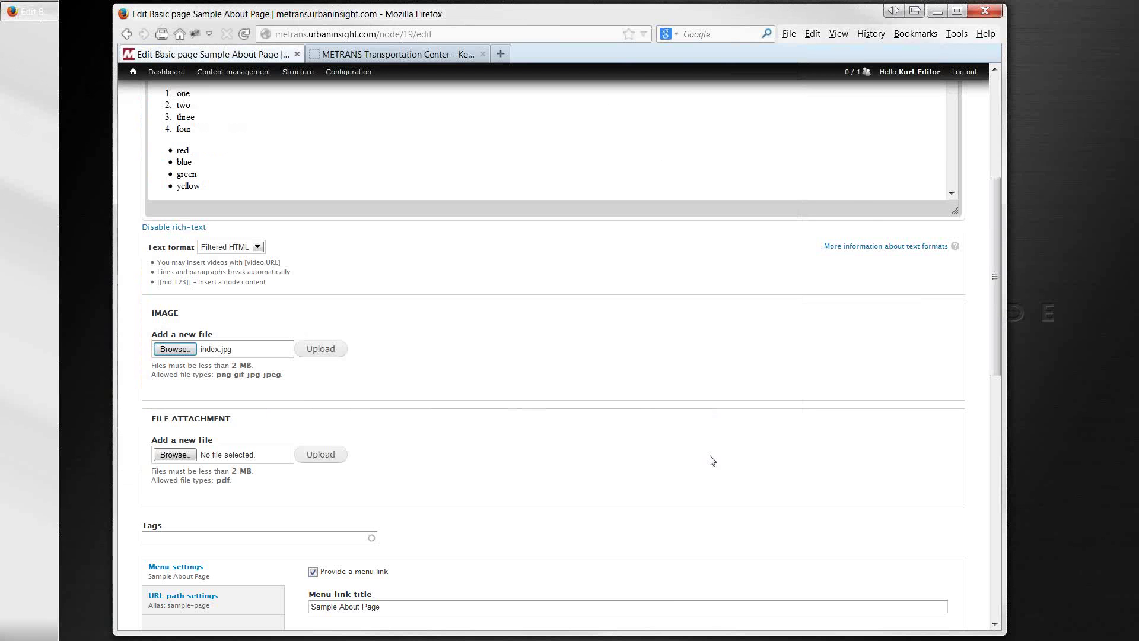
click(325, 351)
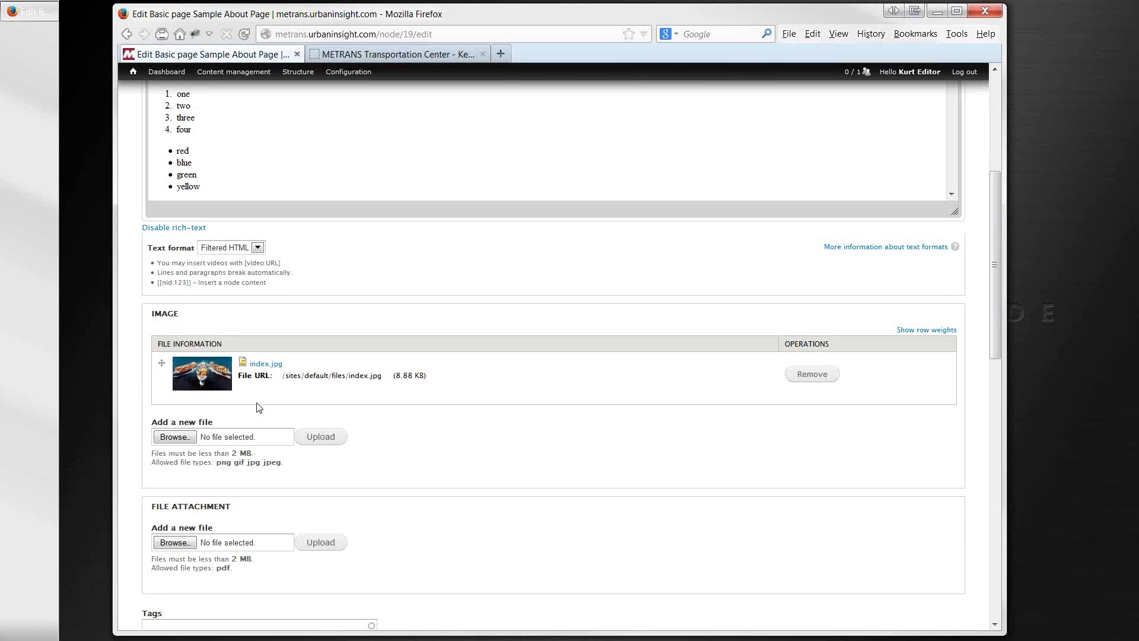
Copy the uploaded image's file URL, /sites/default/files/index.jpg
scroll(255, 403, up, 2)
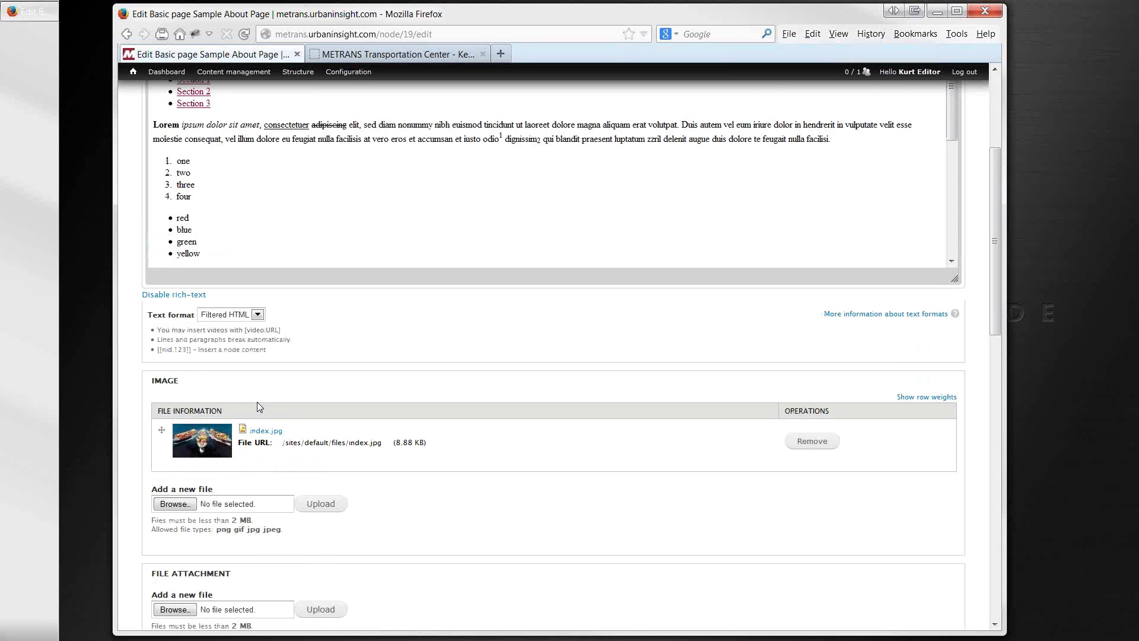
scroll(281, 380, up, 5)
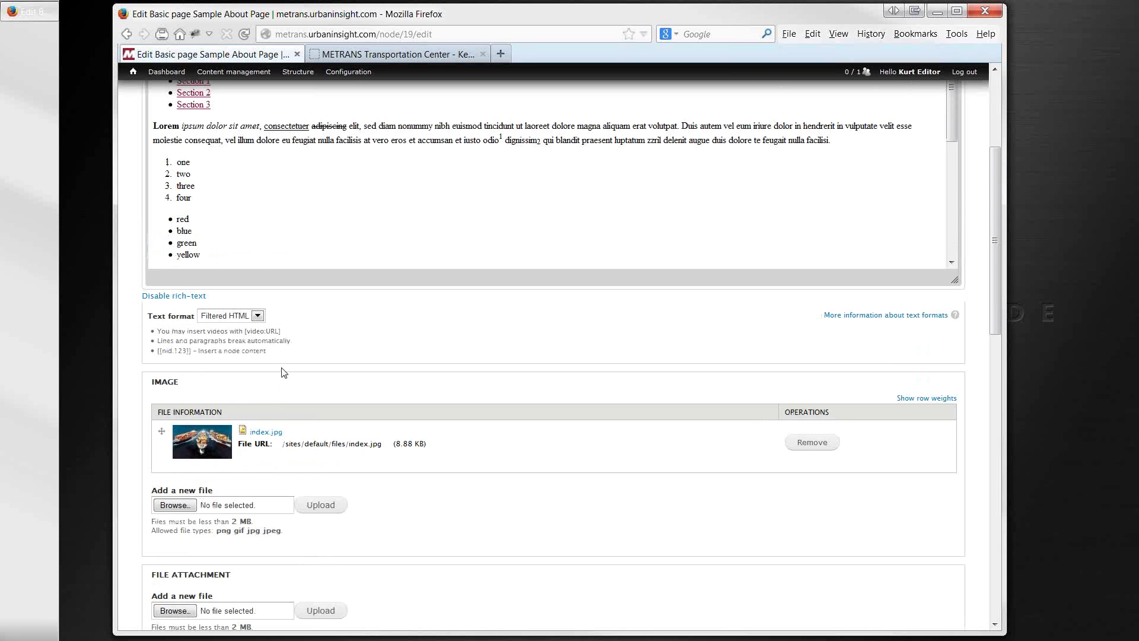
scroll(281, 373, up, 2)
scroll(297, 391, down, 2)
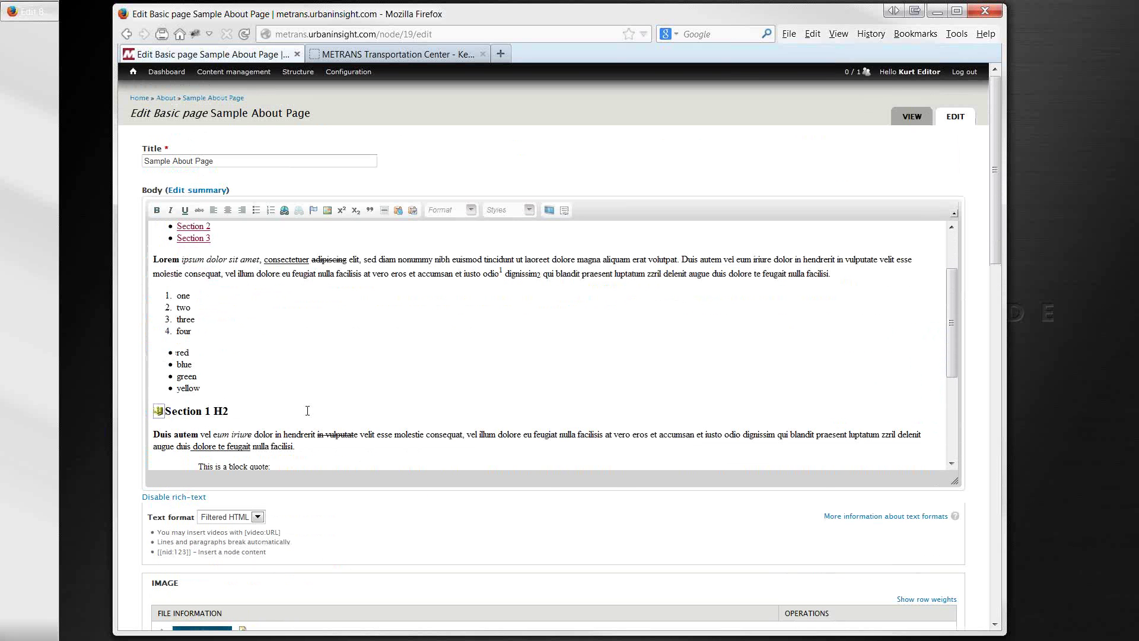
scroll(595, 537, down, 4)
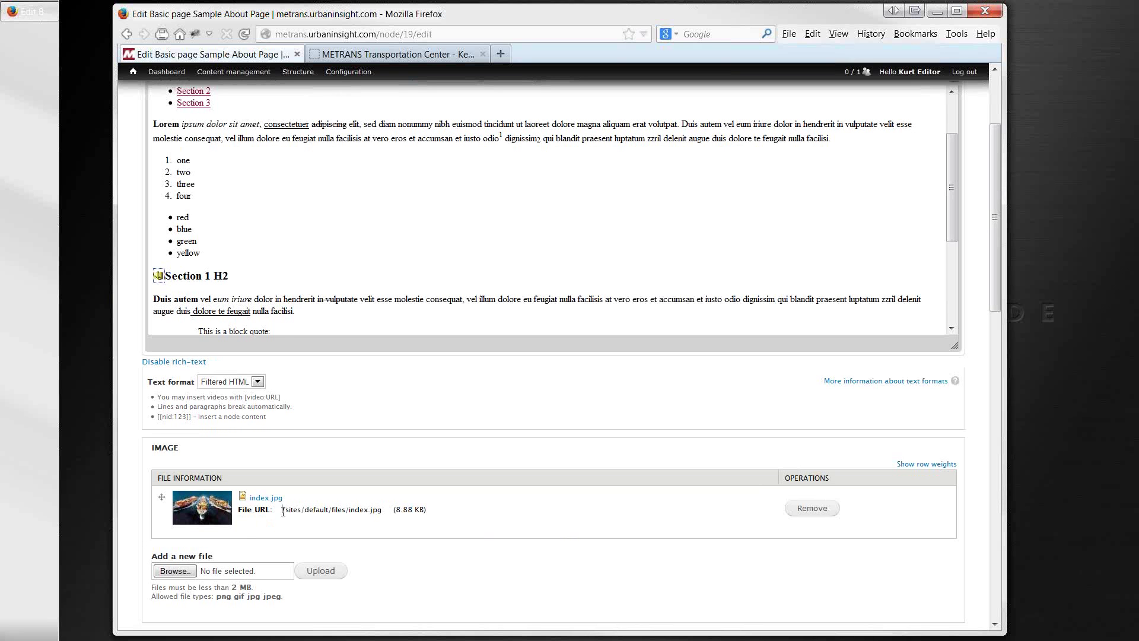
drag(283, 511, 382, 520)
key(ctrl+c)
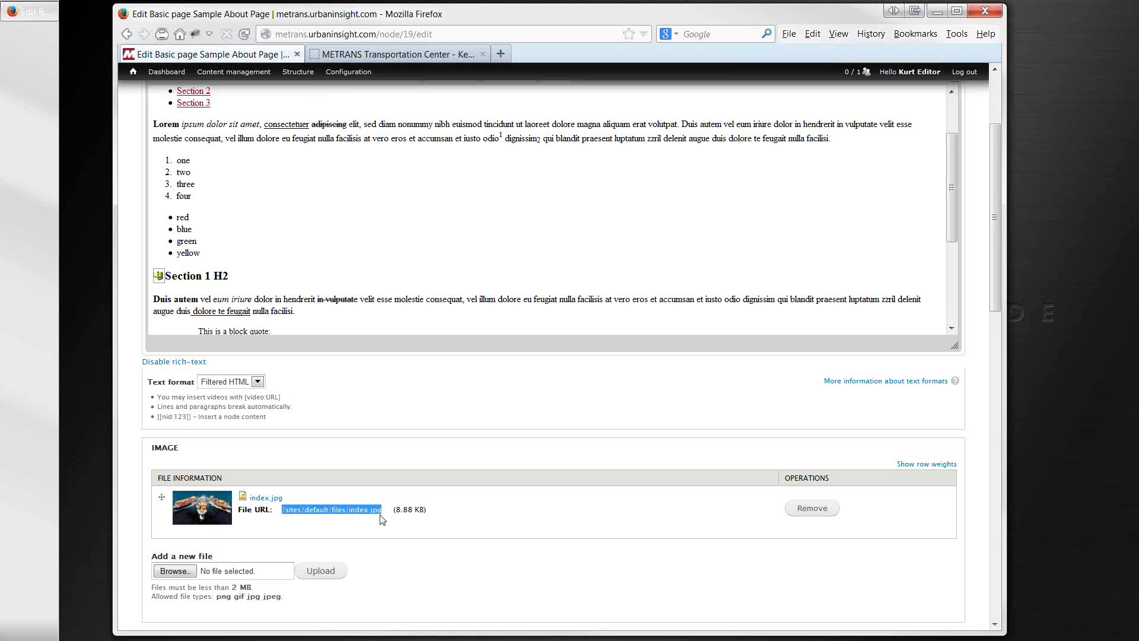
Start inserting an image before "Click section" in the body, using the copied file URL /sites/default/files/index.jpg
scroll(350, 463, up, 4)
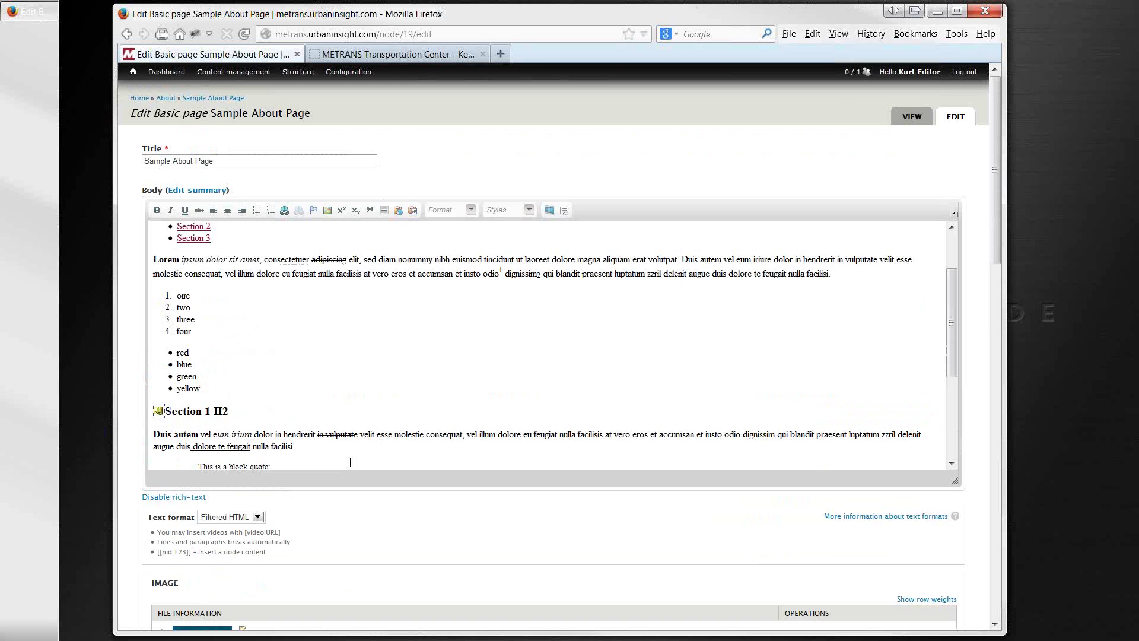
drag(950, 309, 949, 256)
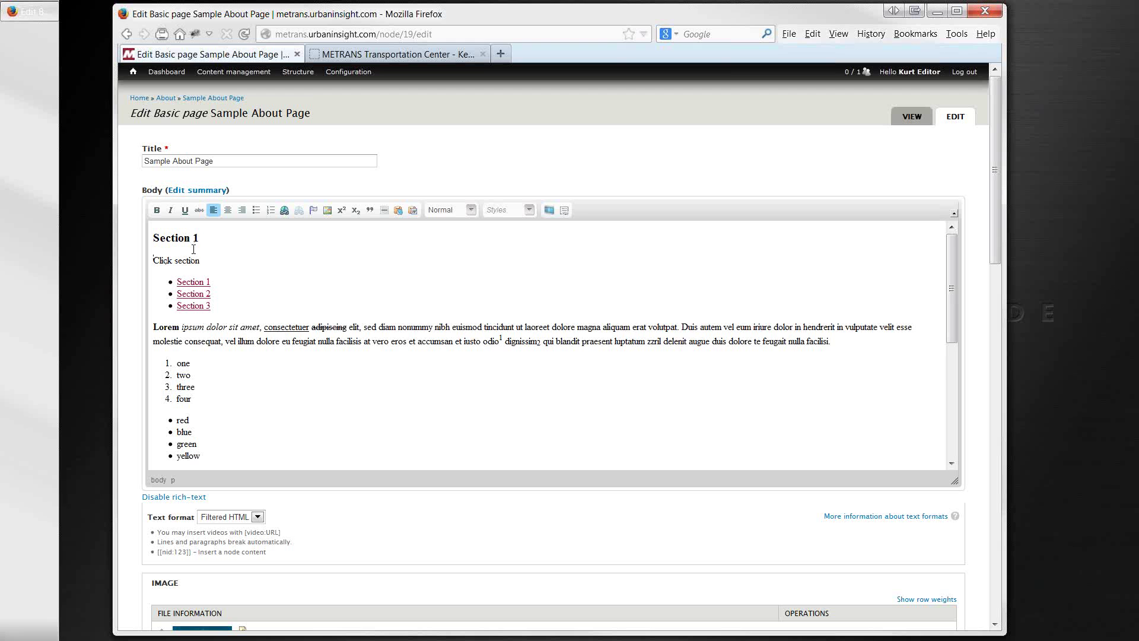
click(154, 261)
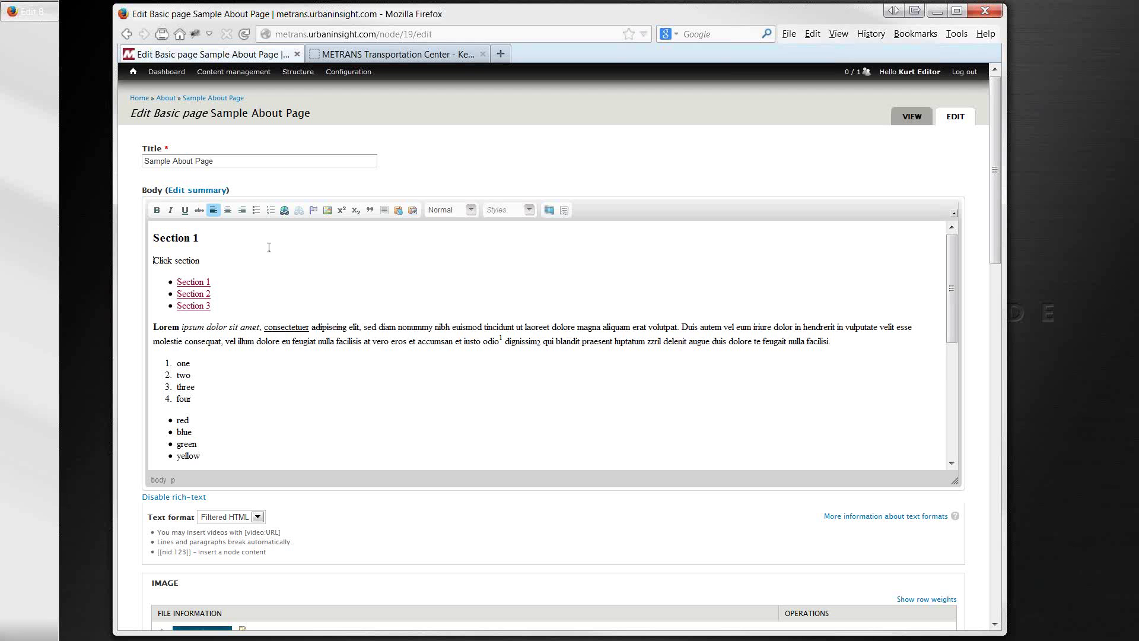
click(327, 211)
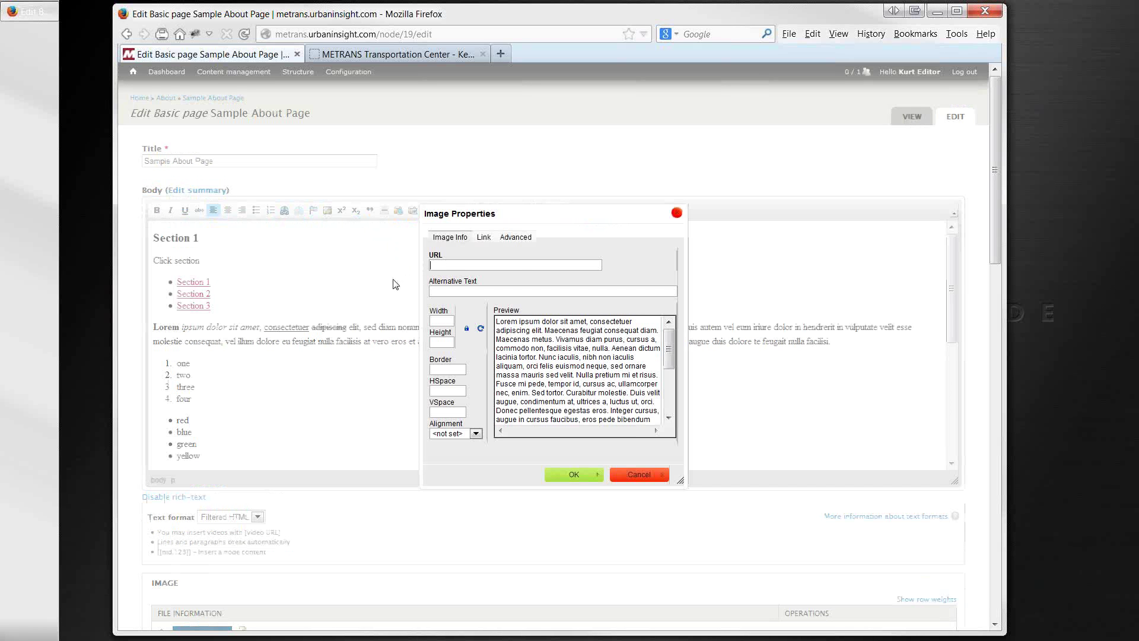
key(ctrl+v)
Give the image the alternative text "Containers ships" and insert it into the body
click(571, 475)
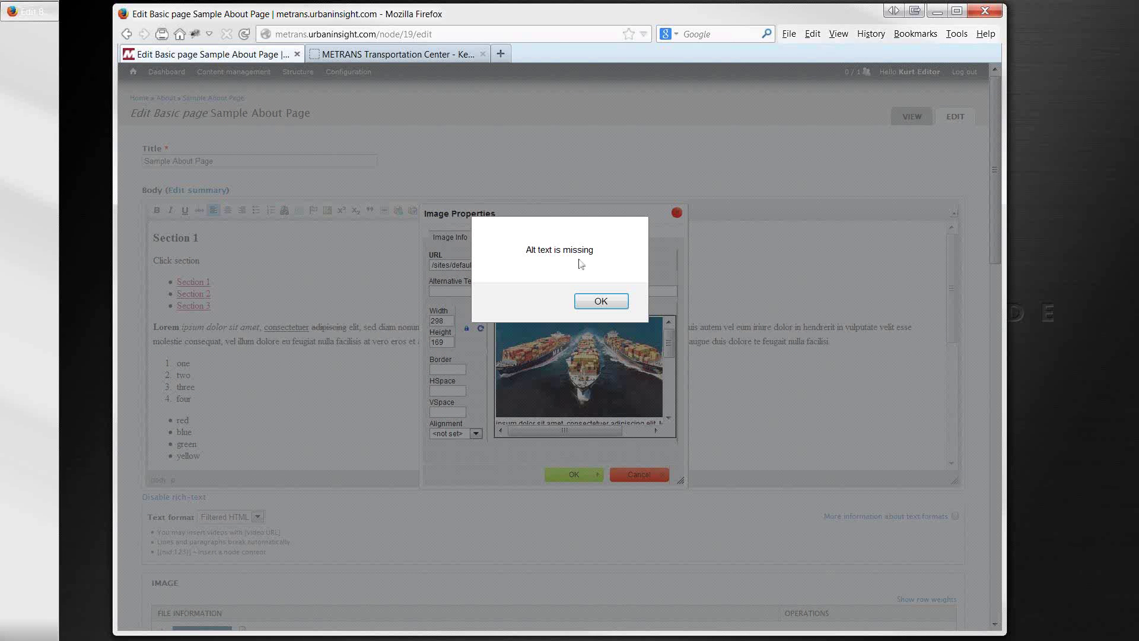
click(597, 302)
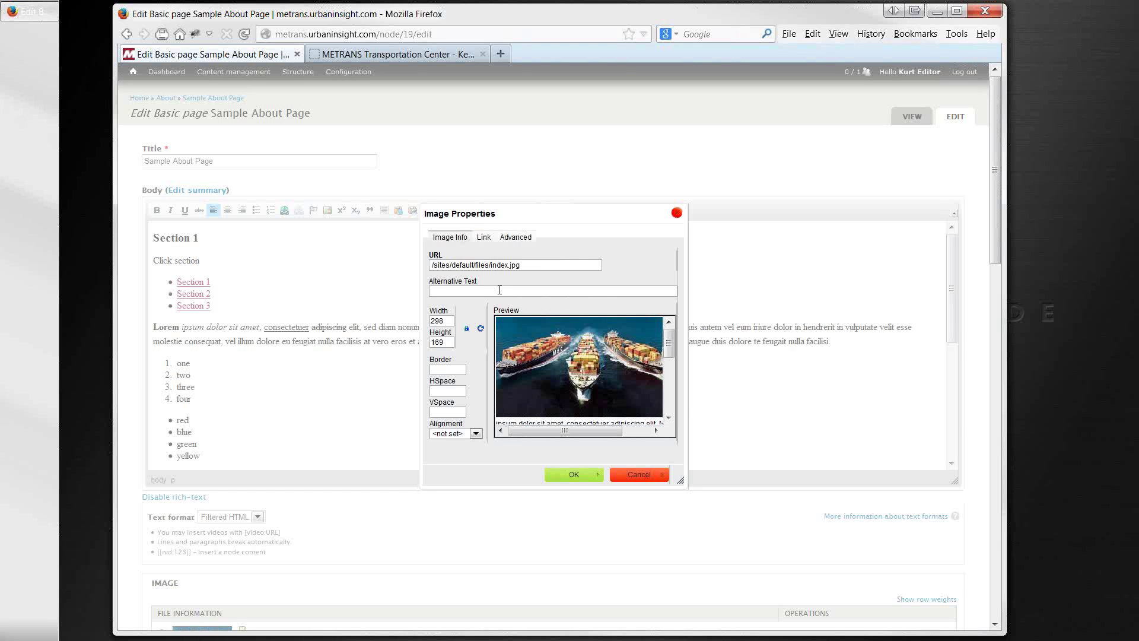
drag(486, 284, 428, 276)
click(440, 290)
text(Containers ships)
click(562, 476)
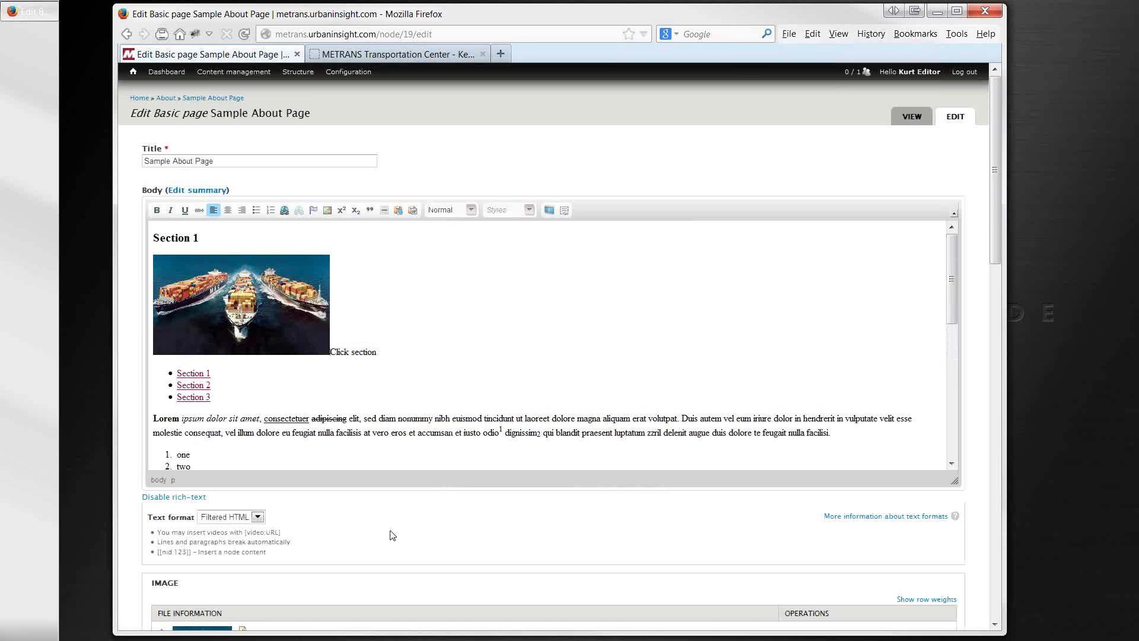
Save the Sample About Page with the inserted image
scroll(388, 537, down, 4)
scroll(355, 539, down, 15)
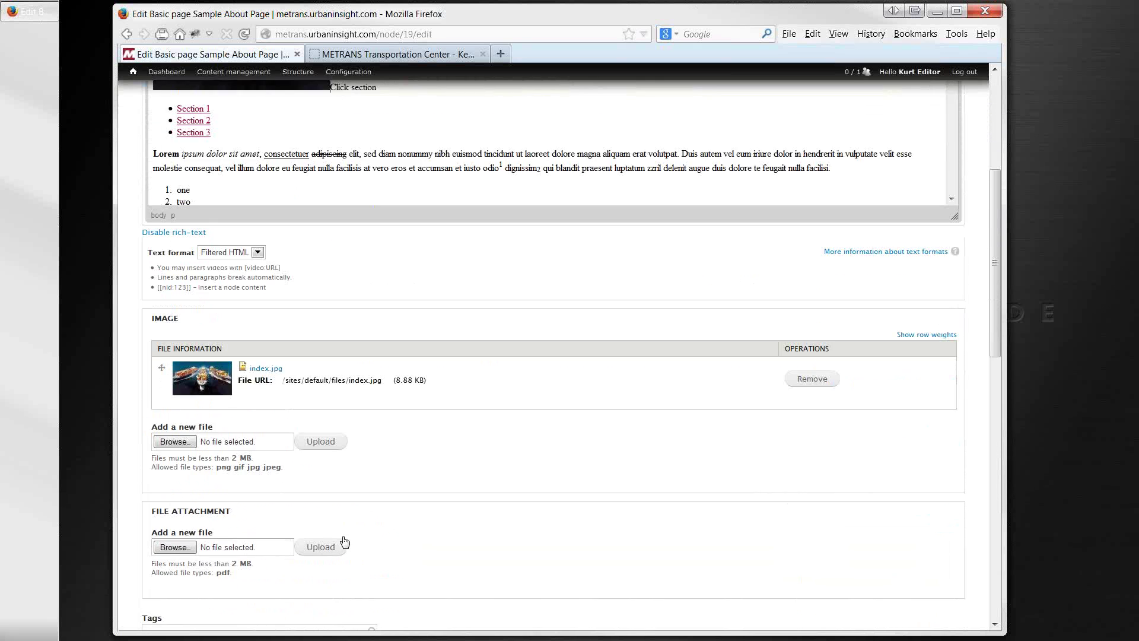
scroll(160, 608, down, 9)
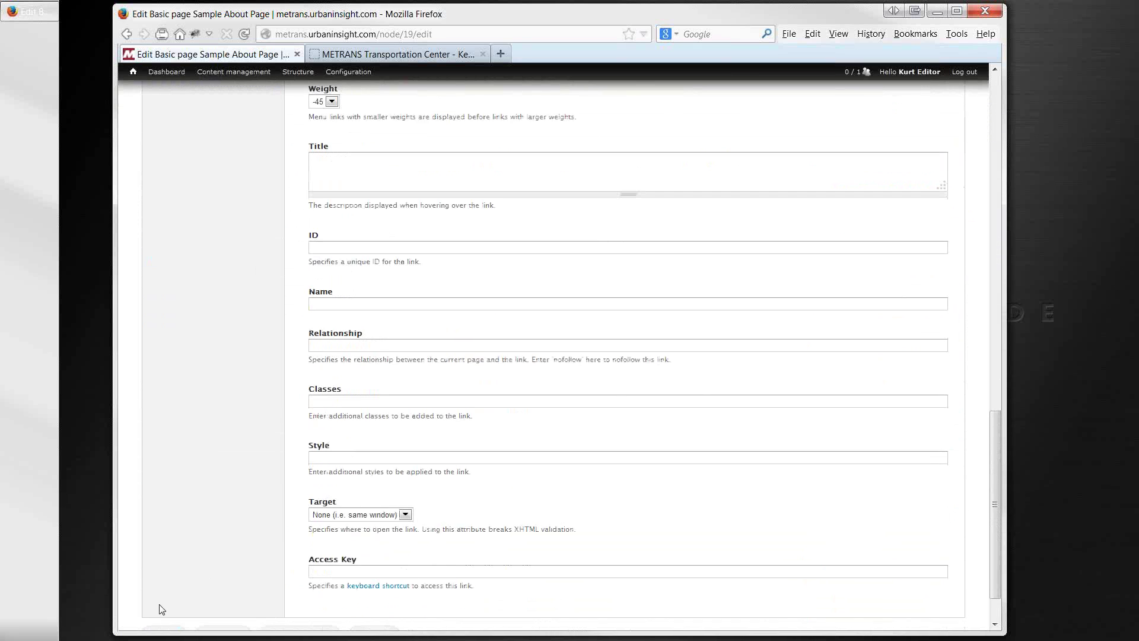
click(159, 586)
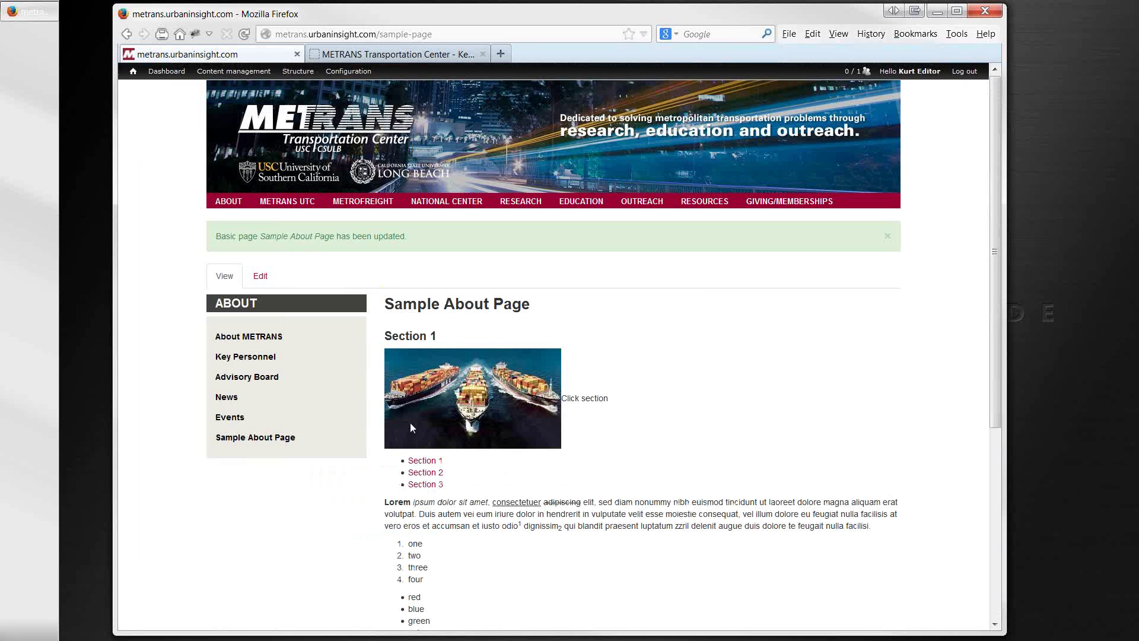
Reopen the page for editing, apply the Image right style to the container ships image, and save
click(262, 278)
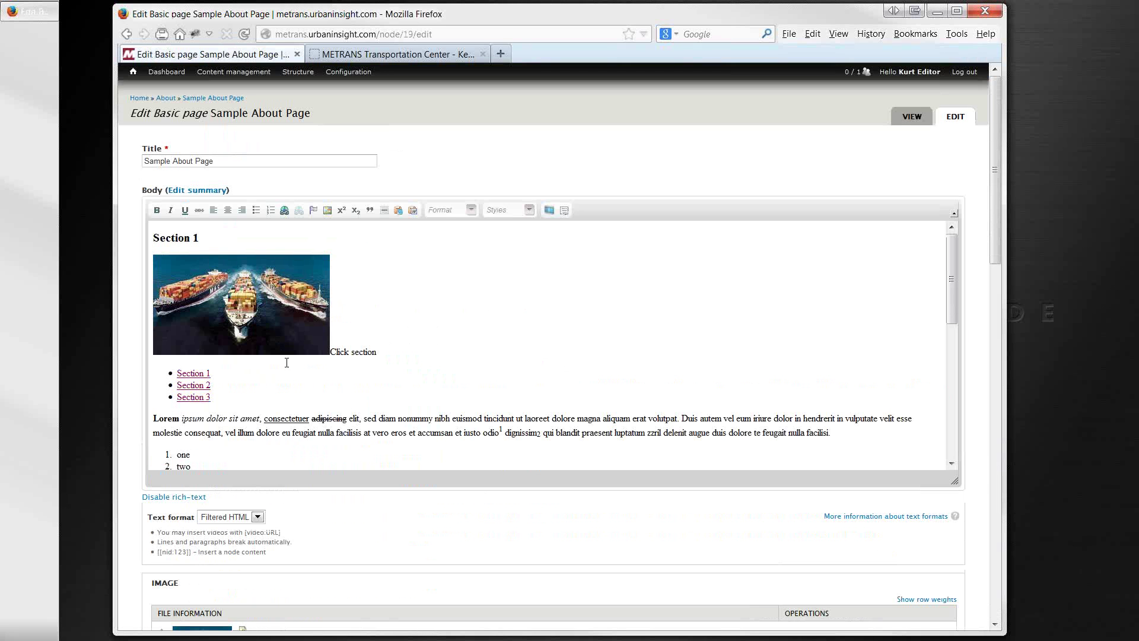
click(261, 325)
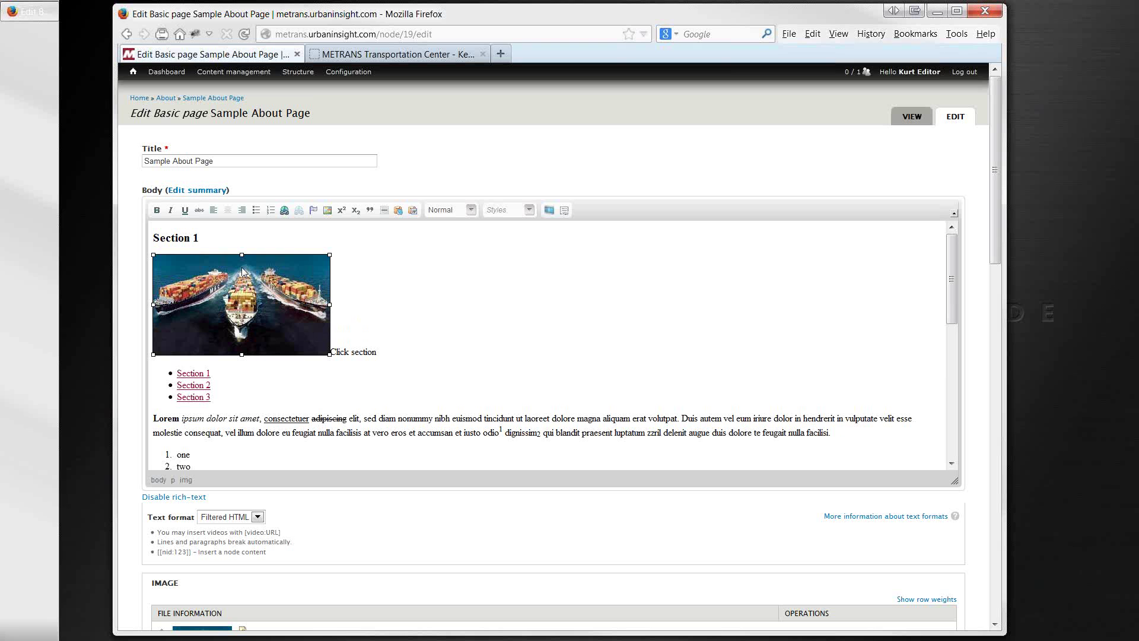
click(530, 211)
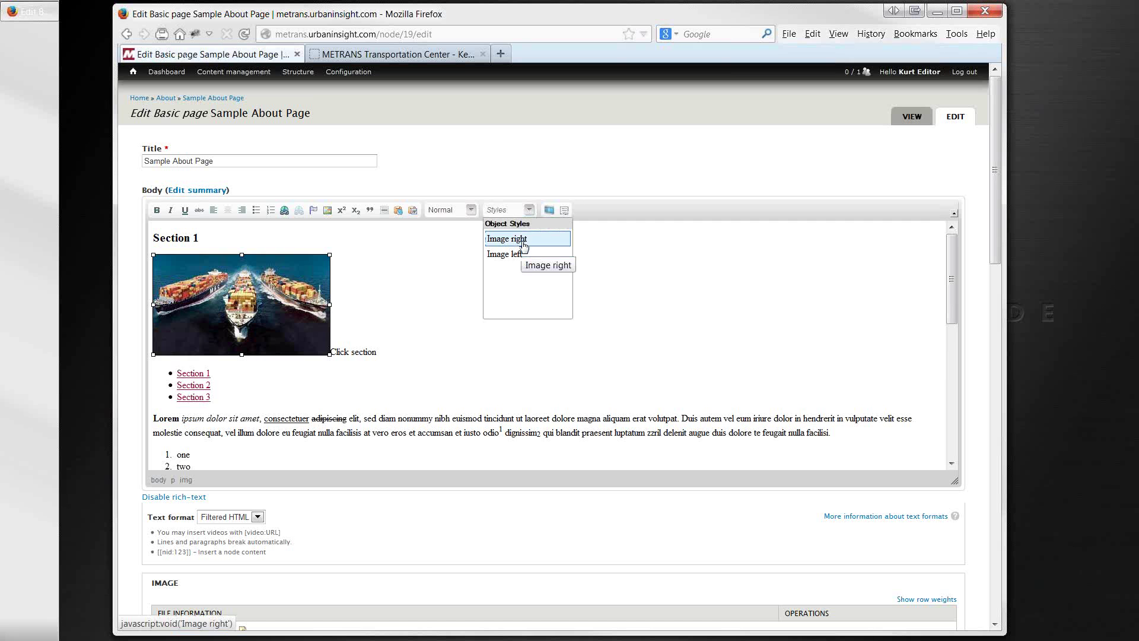
click(523, 244)
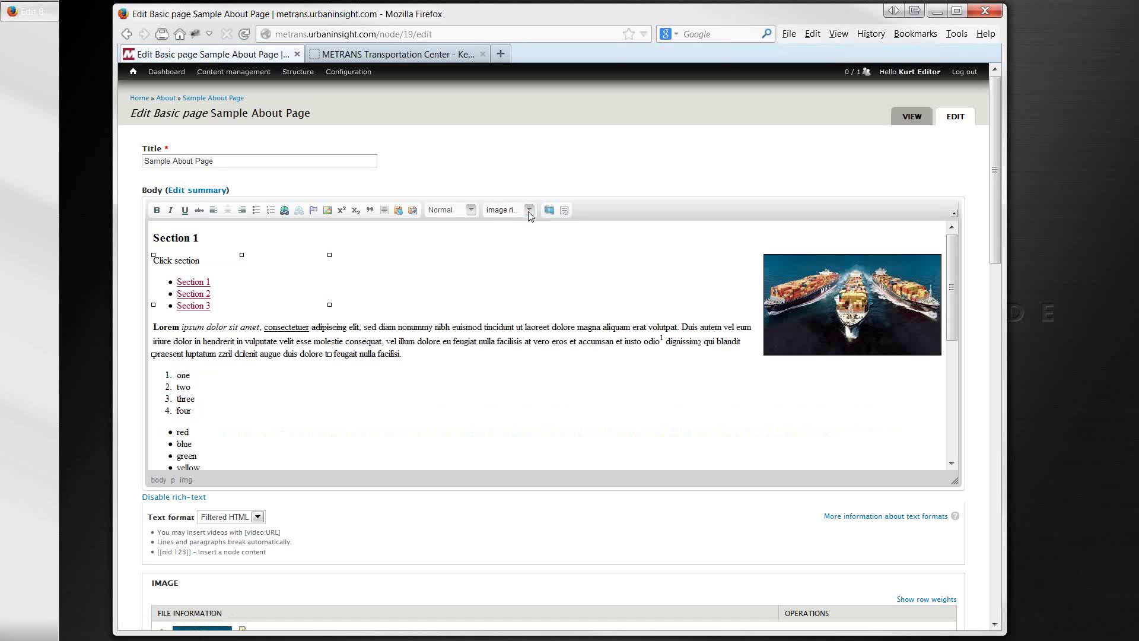
scroll(156, 552, down, 10)
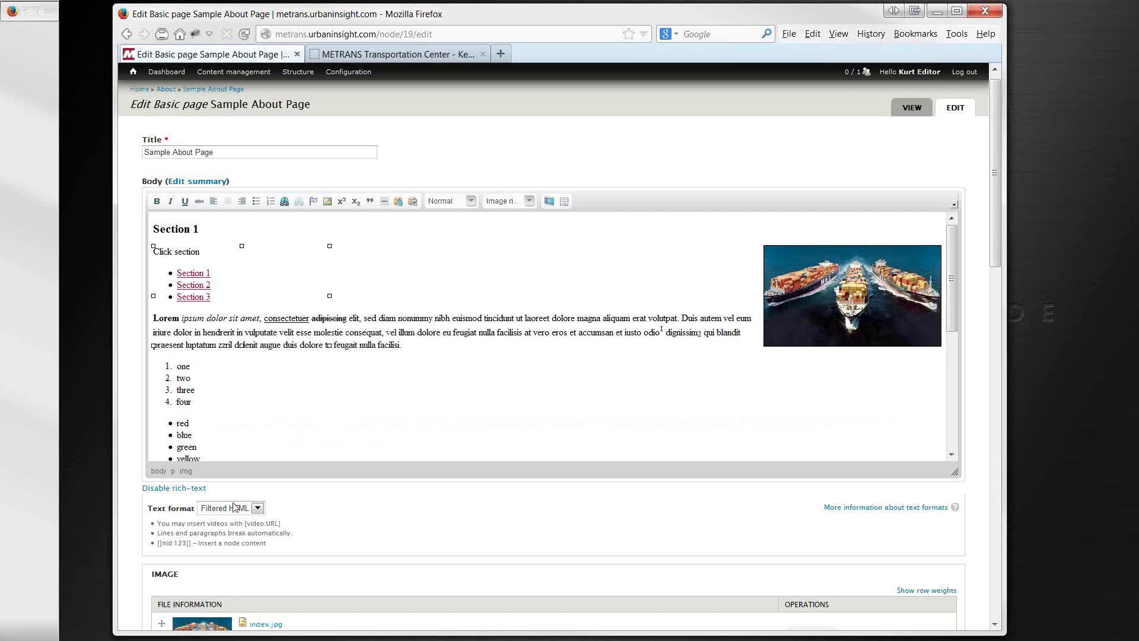
scroll(155, 551, down, 6)
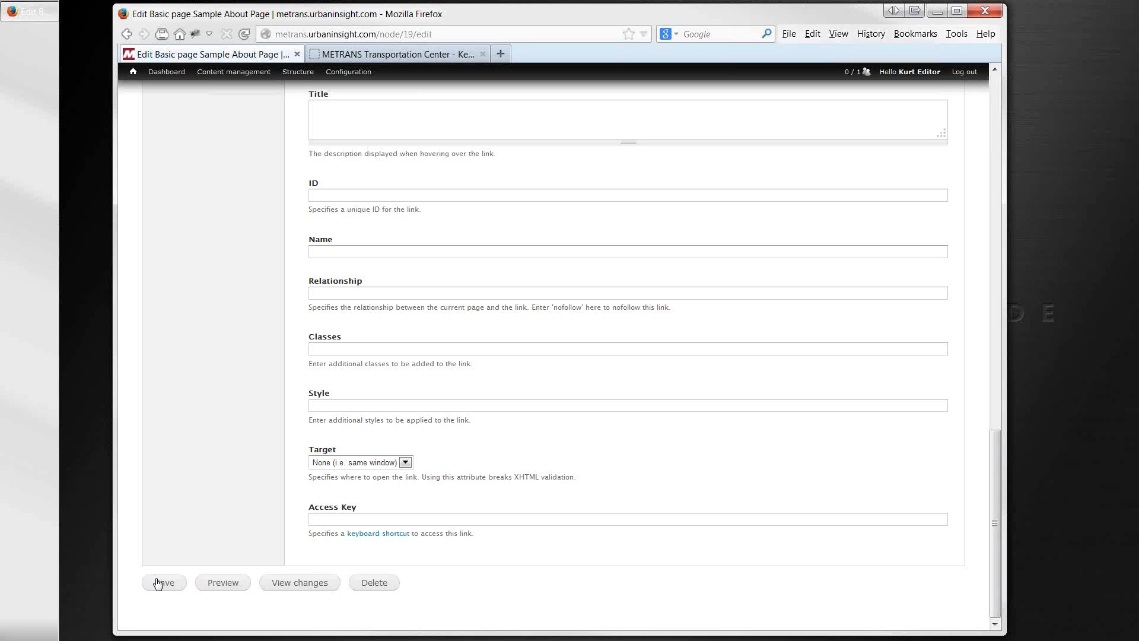
click(157, 582)
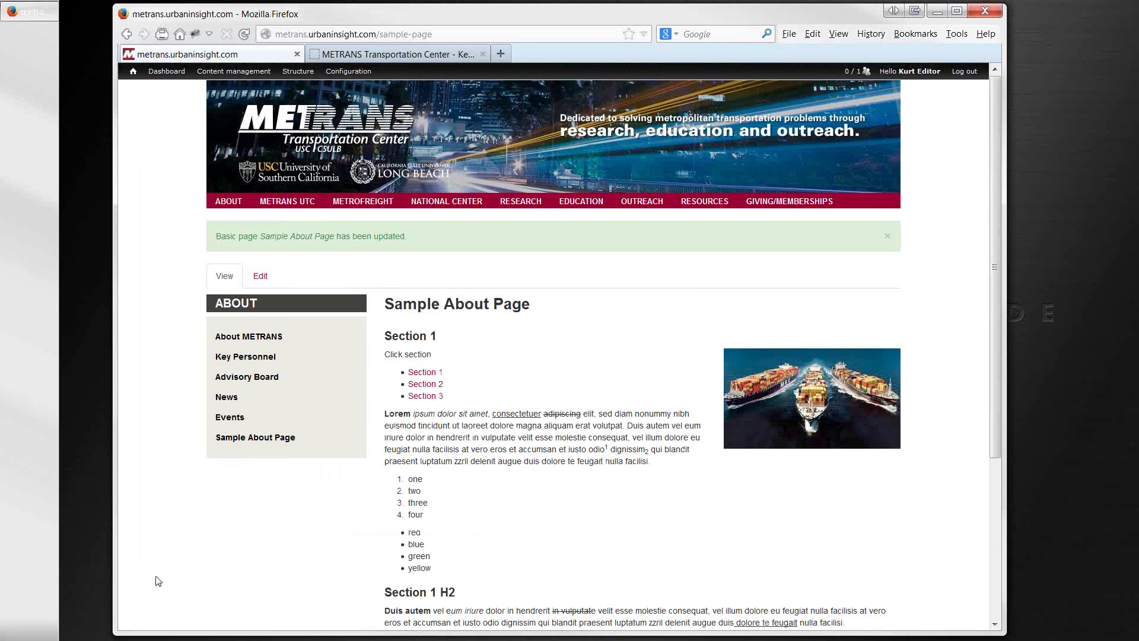
Reopen the page for editing, switch the container ships image to the Image left style, and save
click(259, 276)
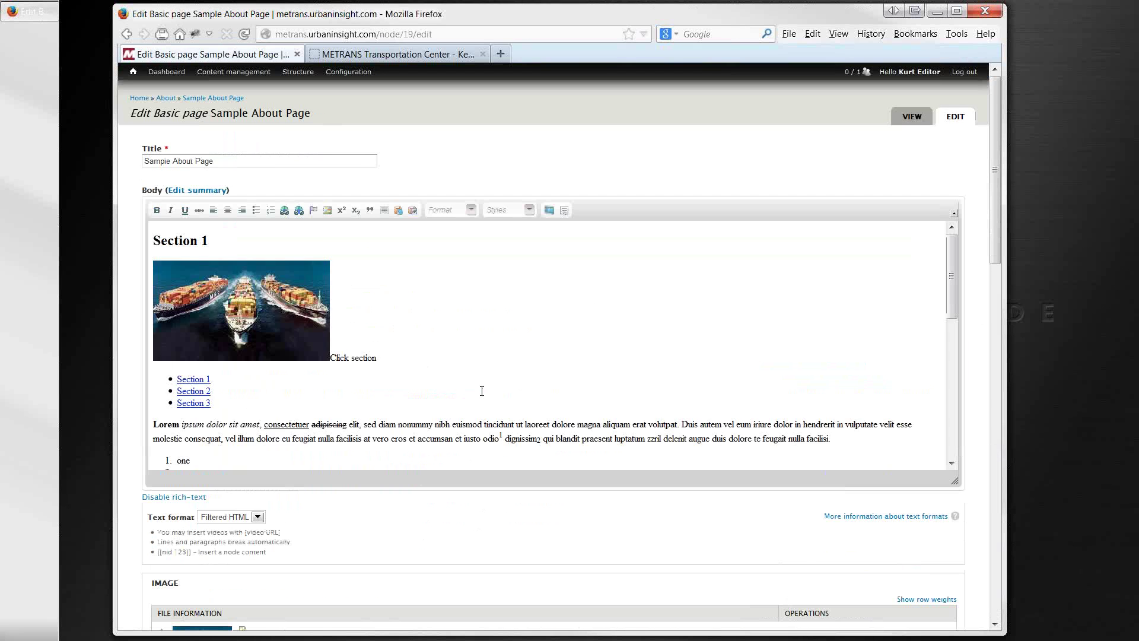
click(812, 318)
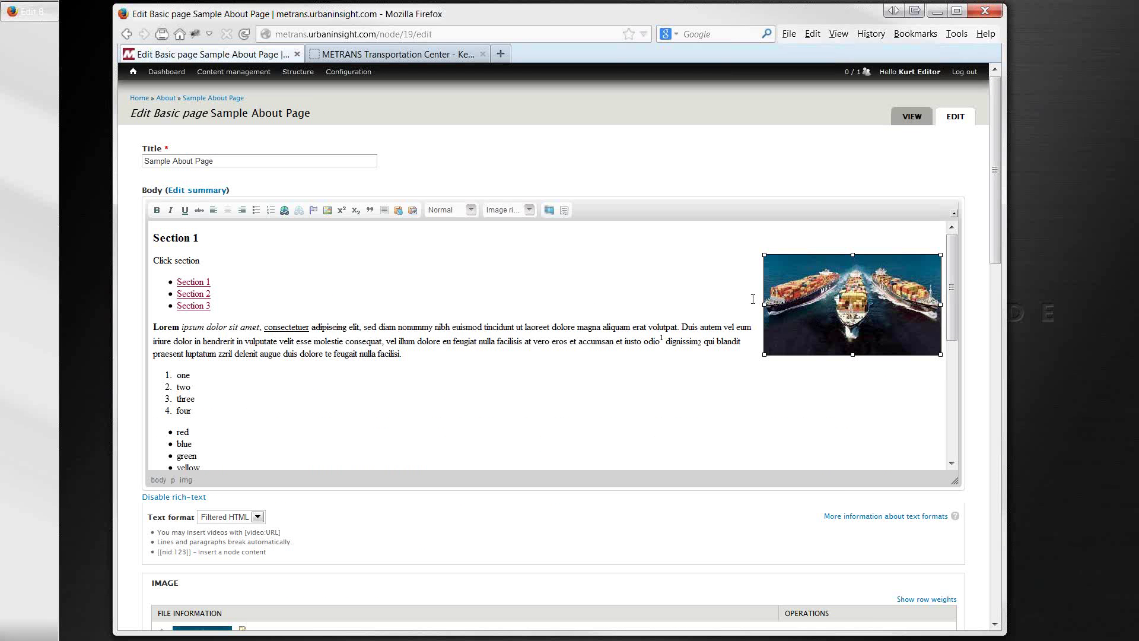
click(529, 210)
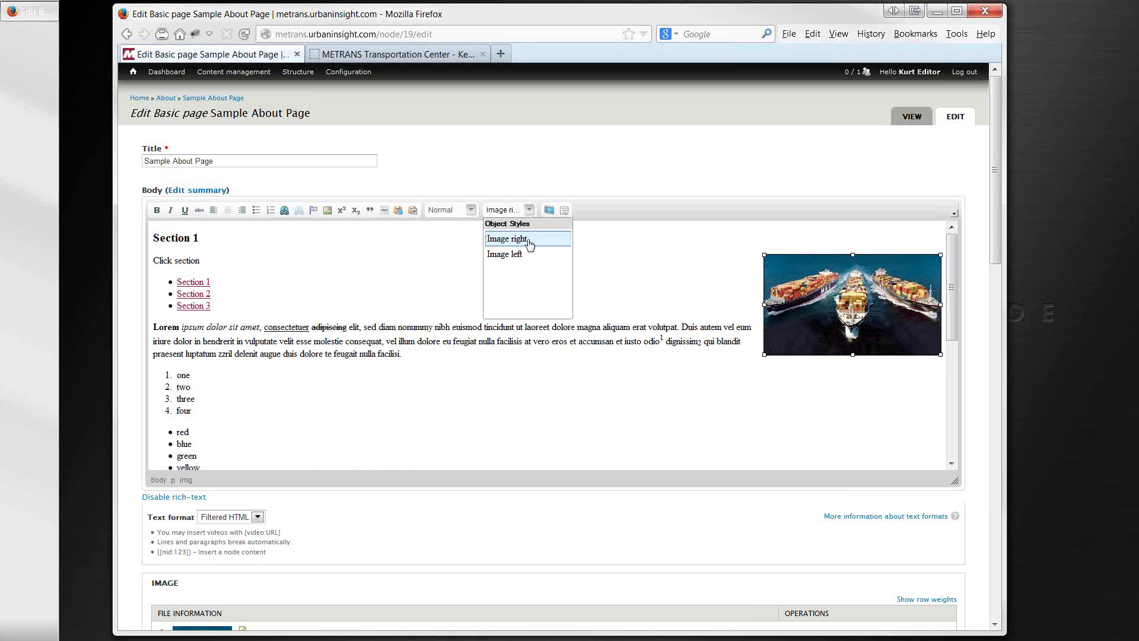
click(521, 255)
scroll(122, 486, down, 8)
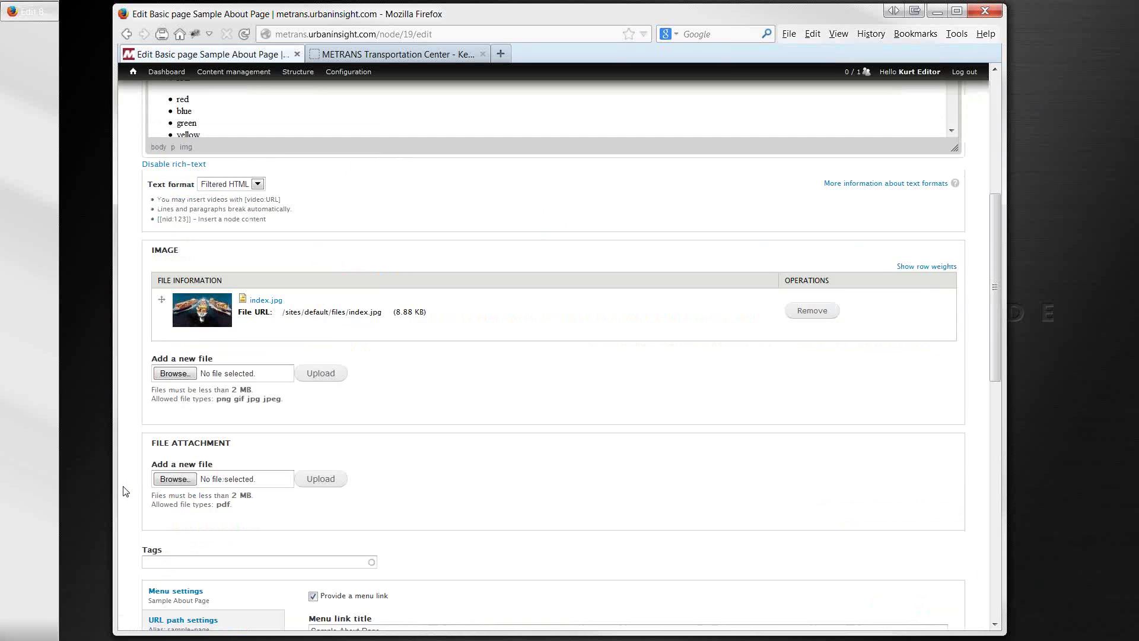
scroll(144, 549, down, 10)
click(164, 584)
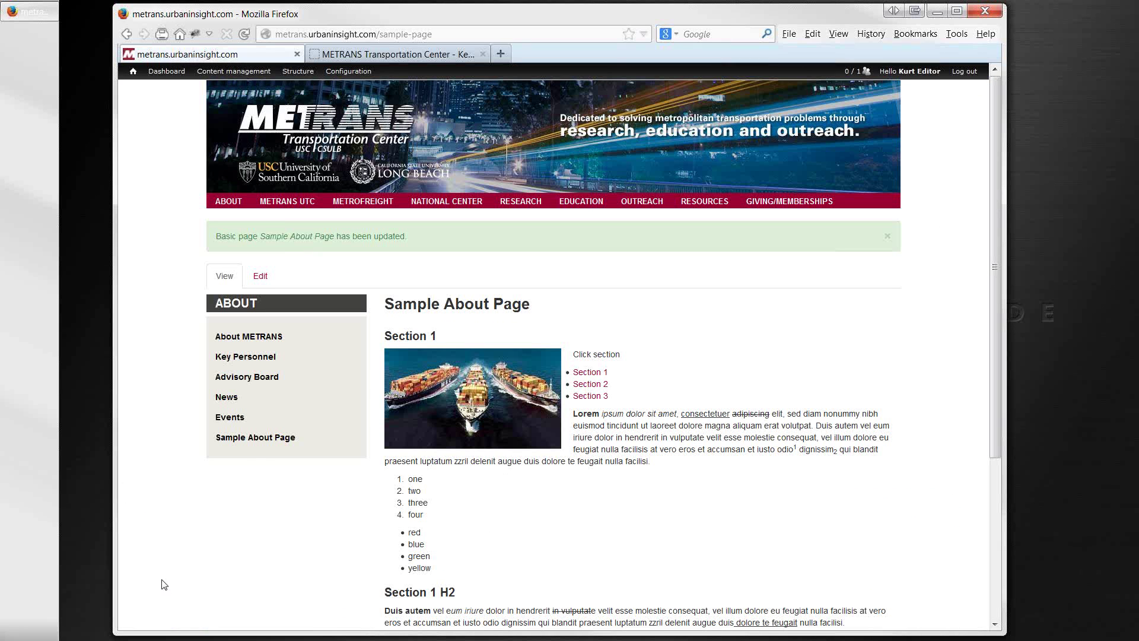
Edit the page again and set the container ships image to the Image right style
click(260, 277)
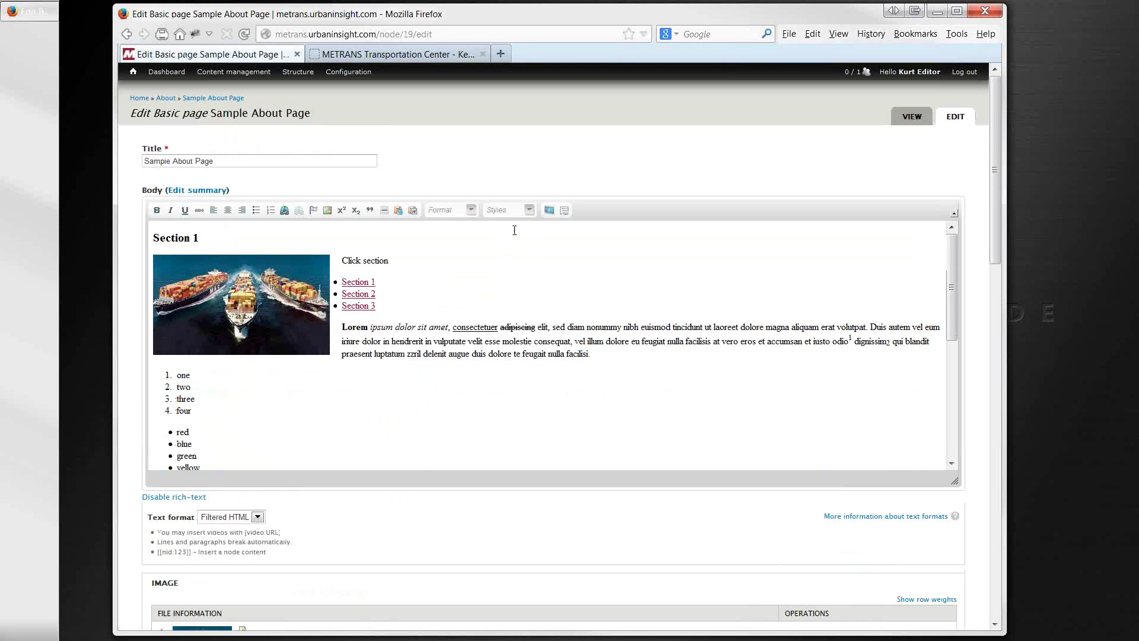
click(315, 272)
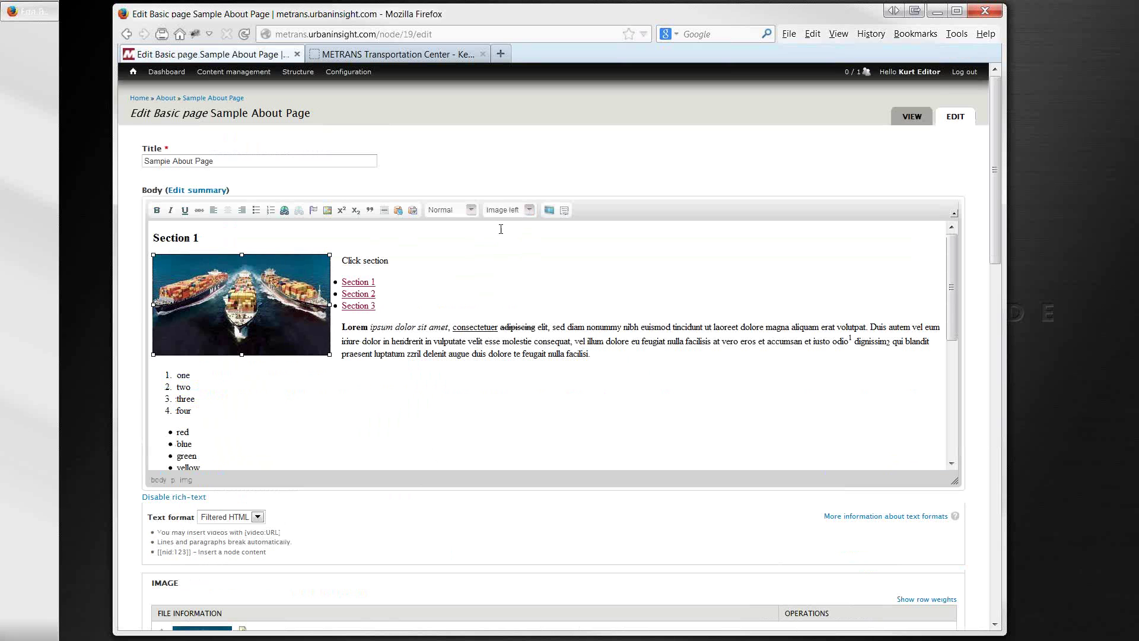
click(528, 211)
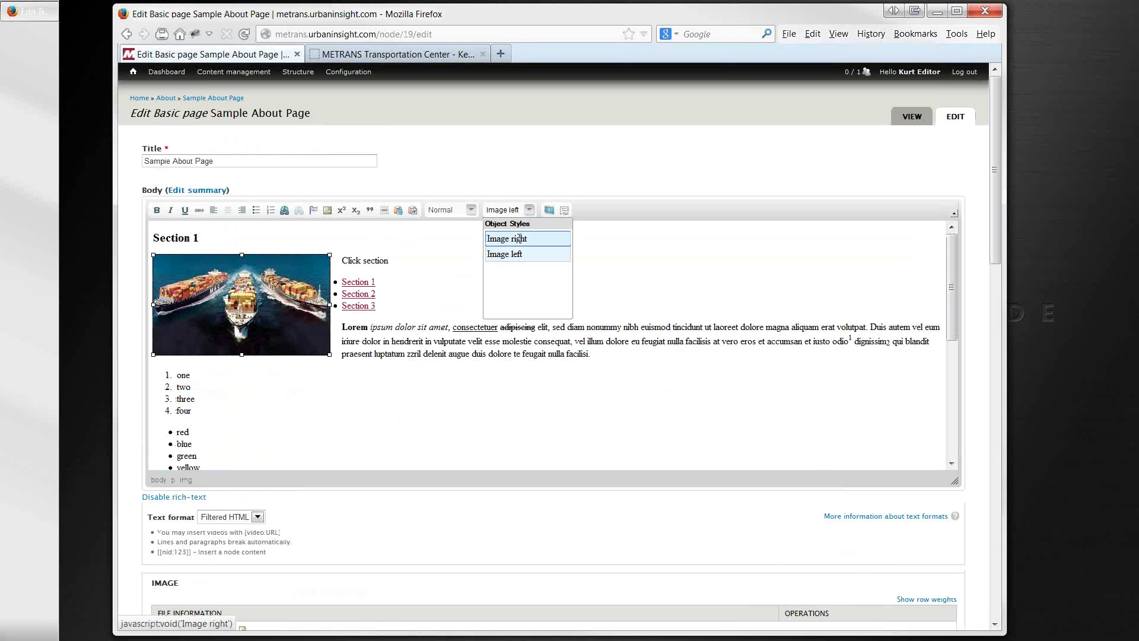
click(519, 239)
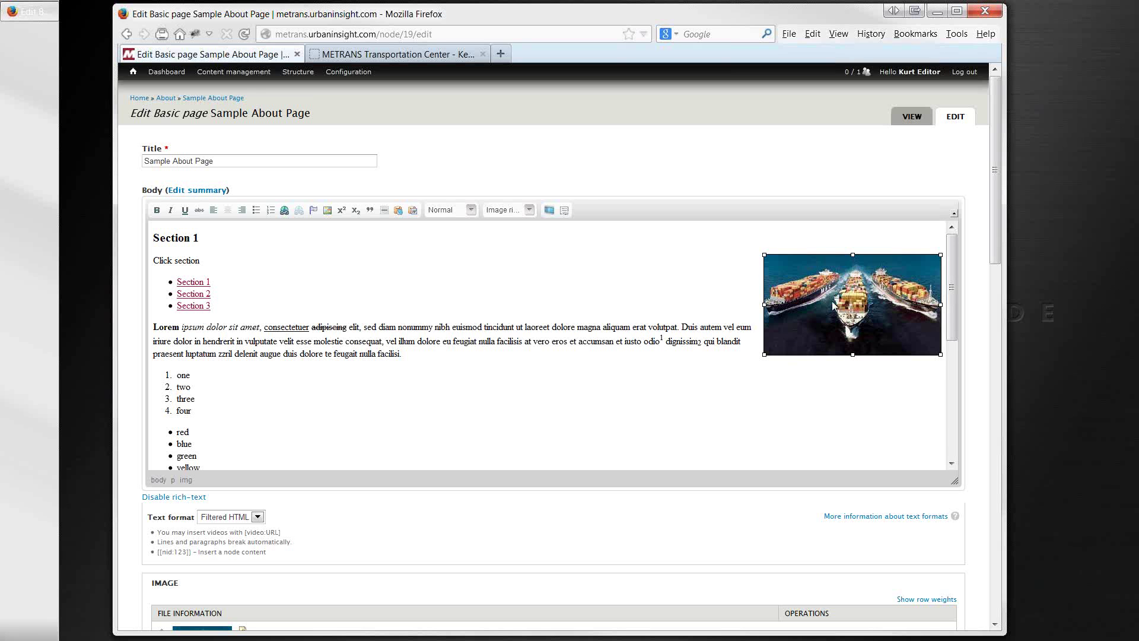
Enter "Container ships enter Port of Los Angeles" as the image's Long Description URL in its advanced properties
click(328, 211)
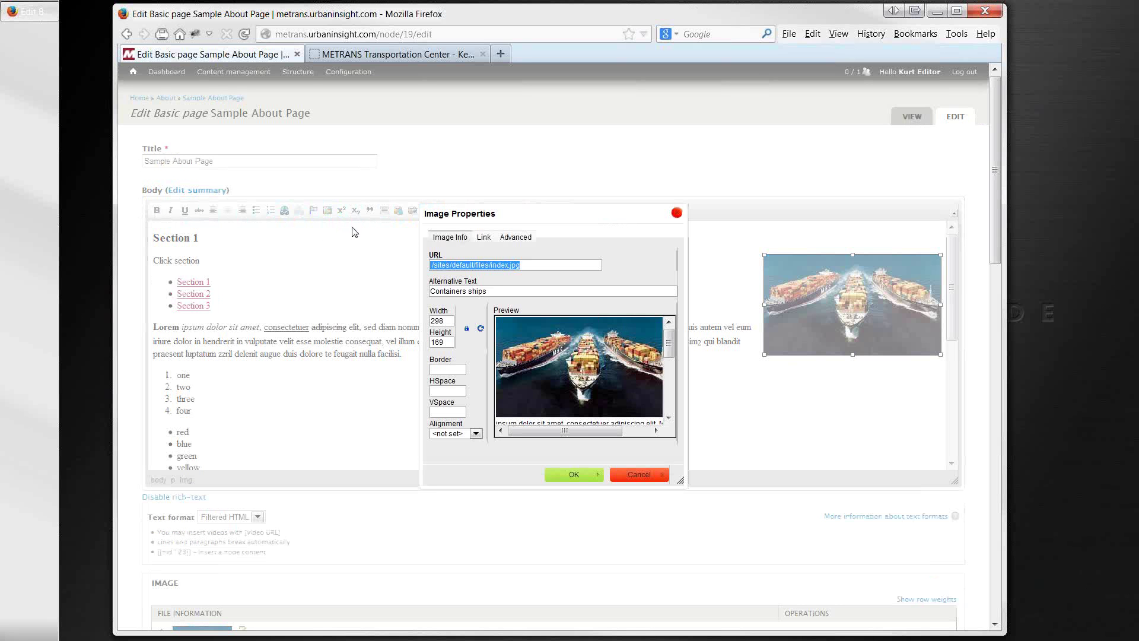
click(514, 238)
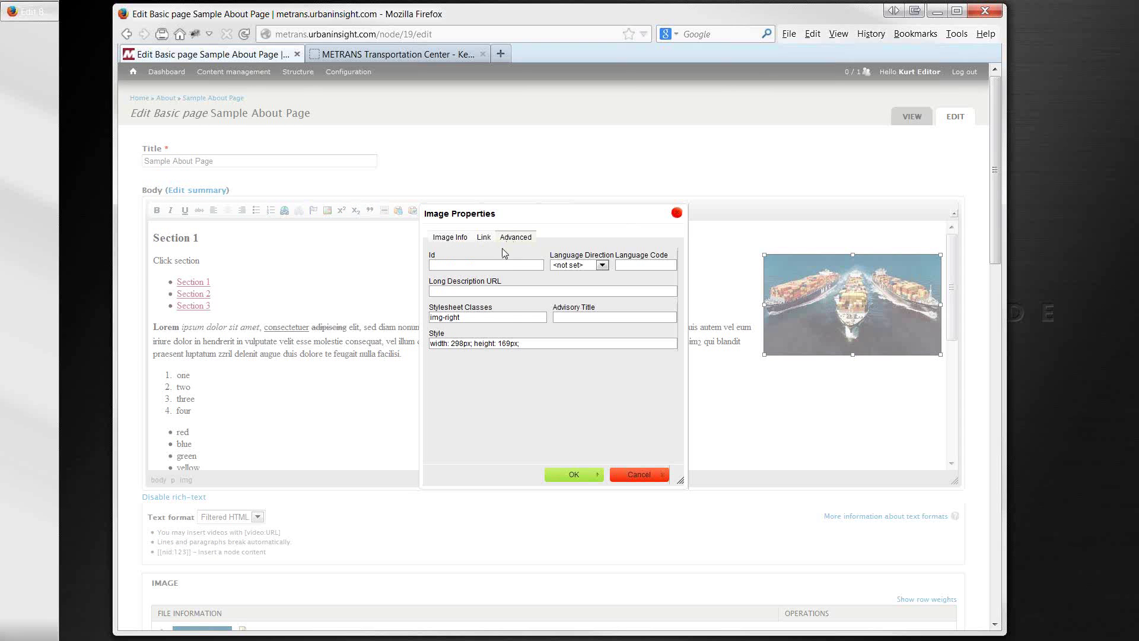
click(484, 290)
text(Conte)
text(iner ships enter Port of Los Angeles)
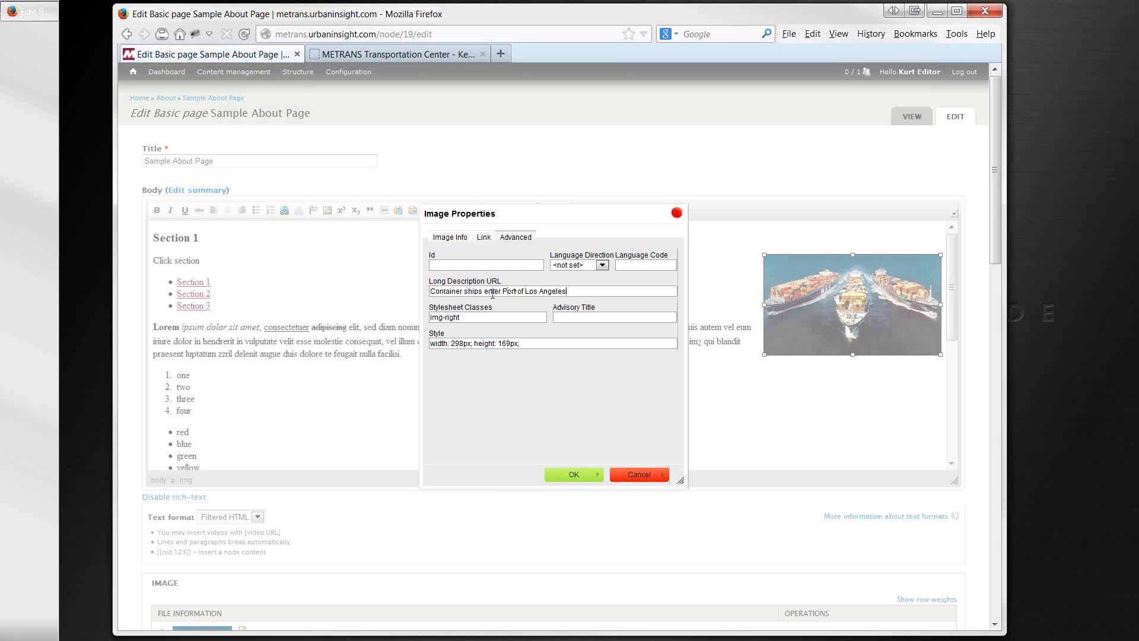
click(567, 477)
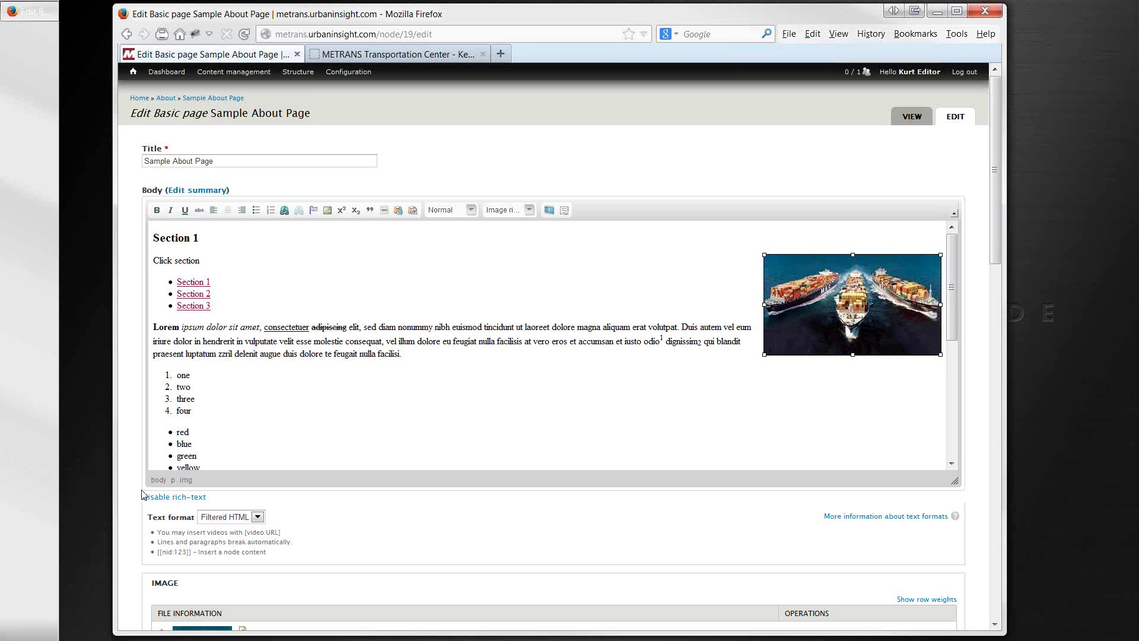
Save the page and highlight the caption below the container ships image
scroll(140, 505, down, 20)
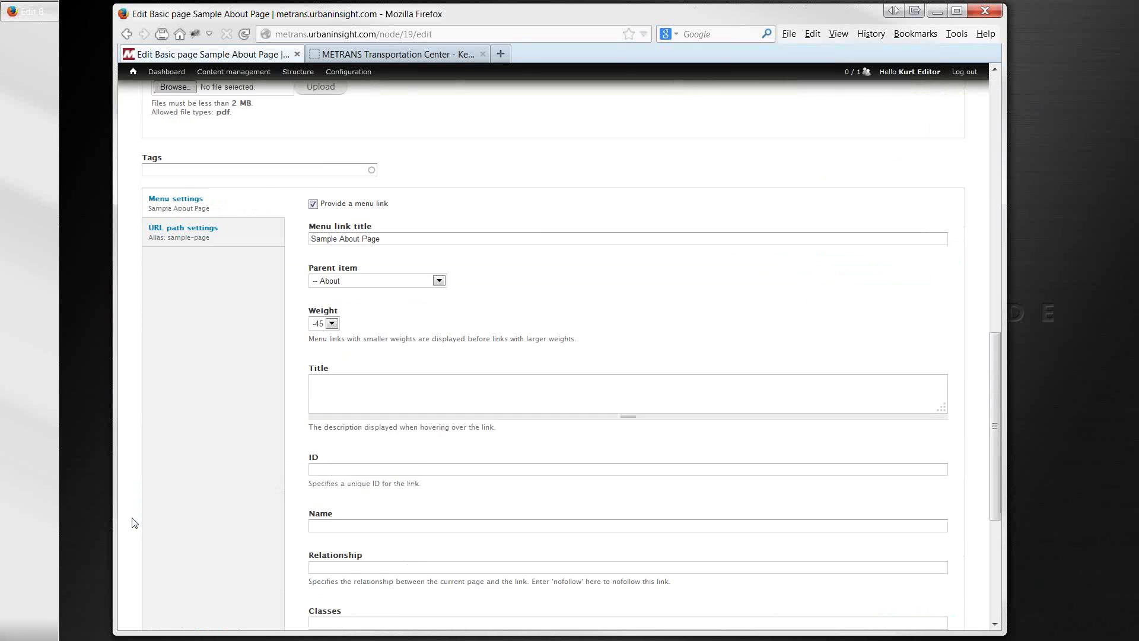
scroll(142, 571, down, 3)
click(156, 584)
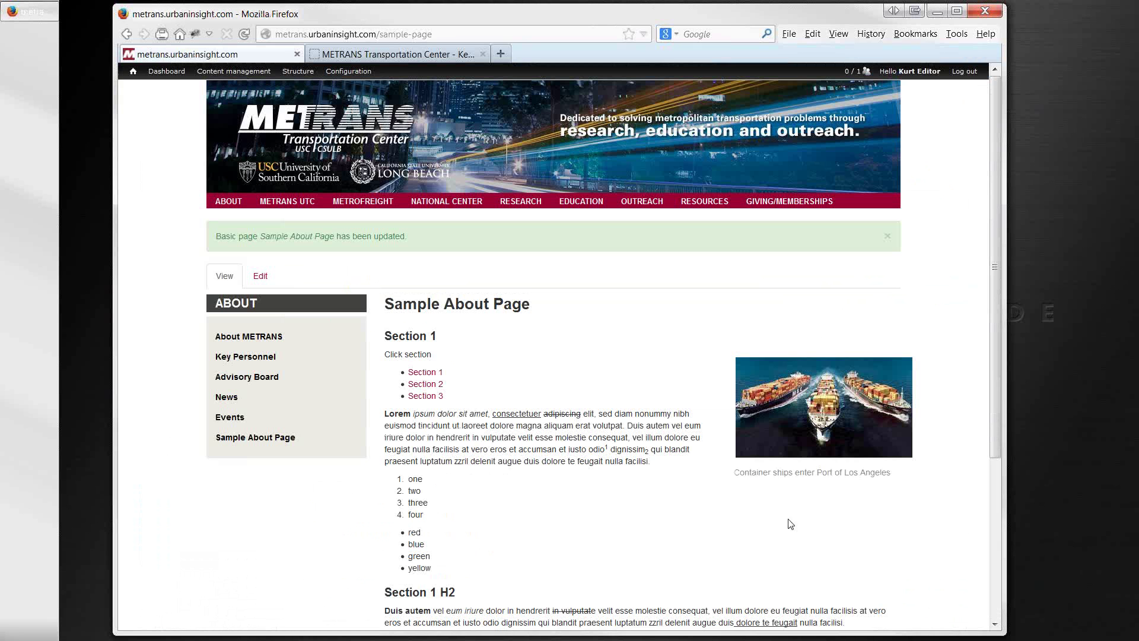
drag(801, 475, 892, 471)
click(738, 477)
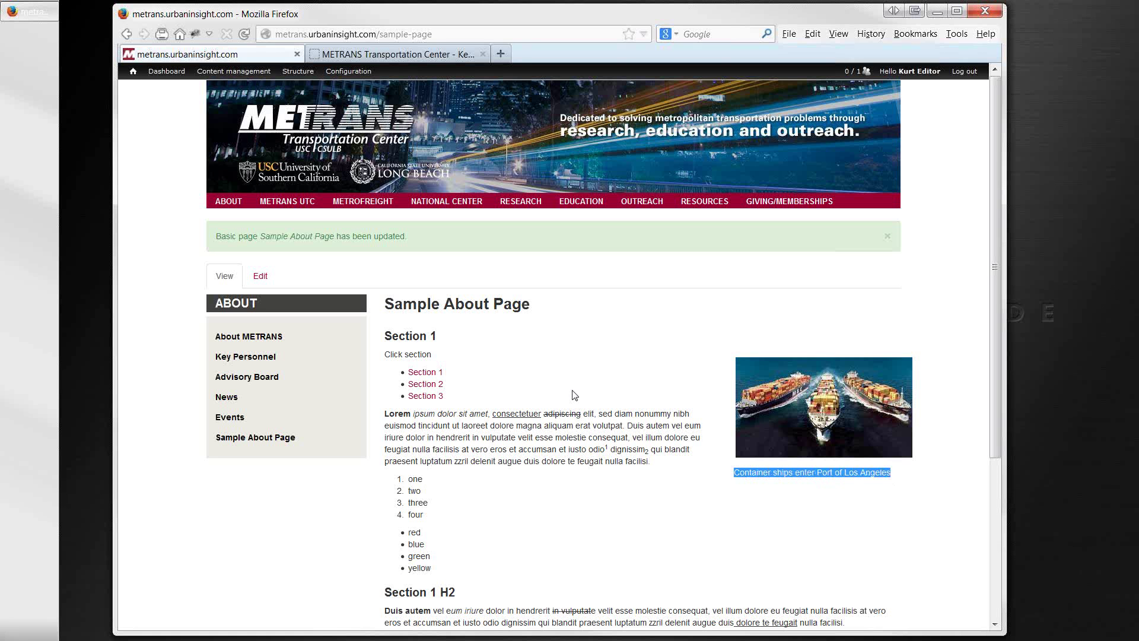
Reopen the Sample About Page for editing and select the container ships image in the body
click(261, 278)
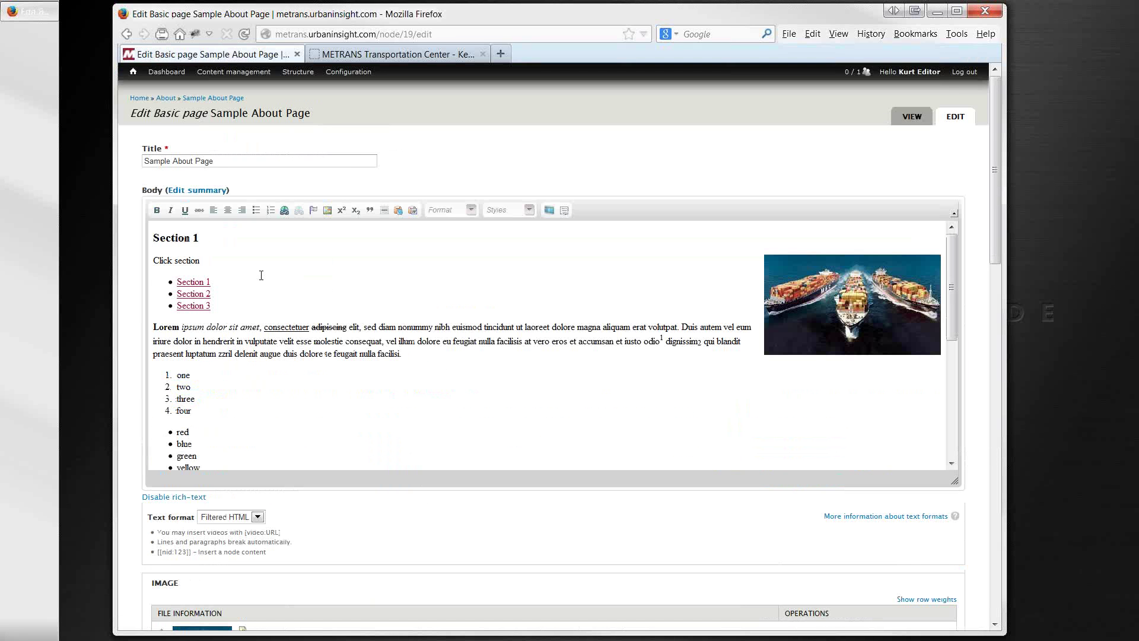
click(801, 334)
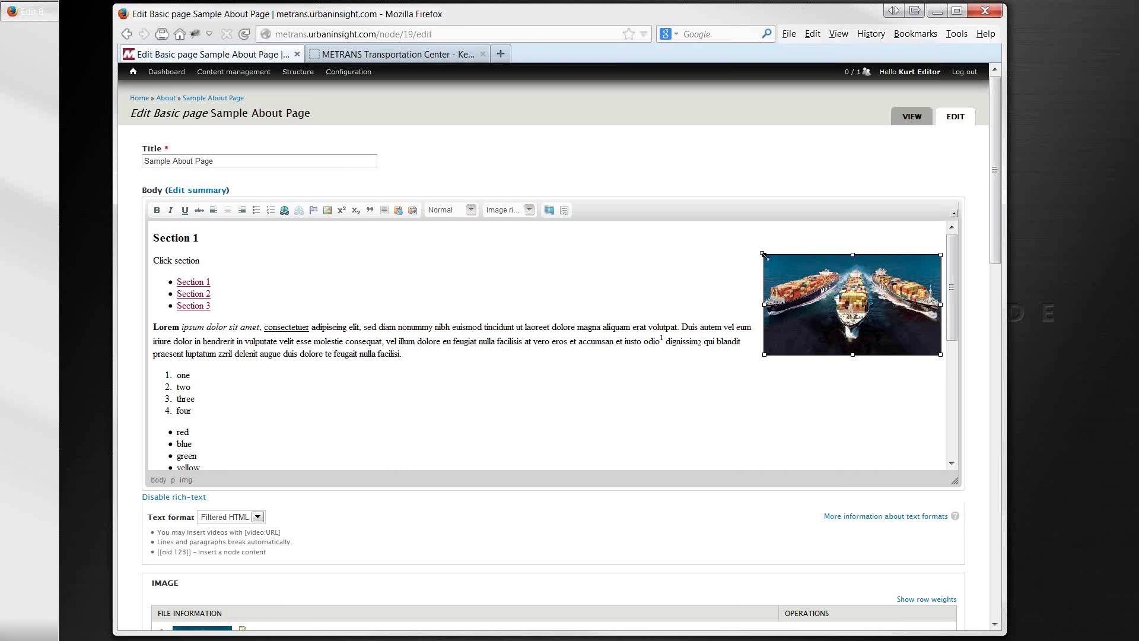
Try shrinking the container ships image directly in the body editor, and undo the resize
drag(764, 255, 806, 284)
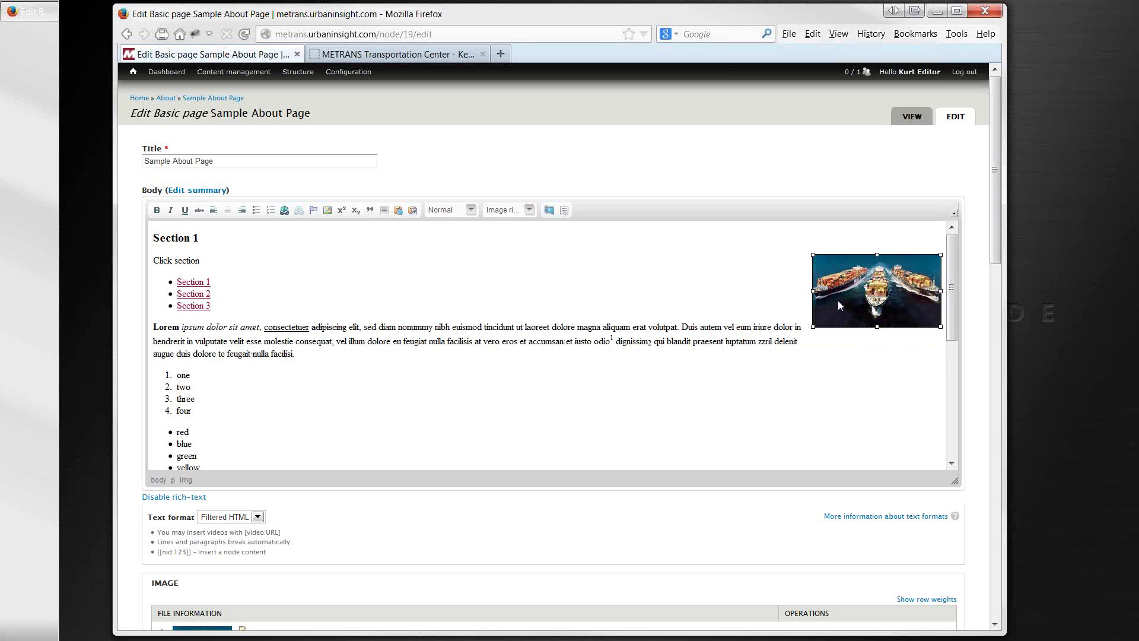
key(ctrl+z)
Set the container ships image's width to 200 in its properties, keeping the height proportional
click(805, 296)
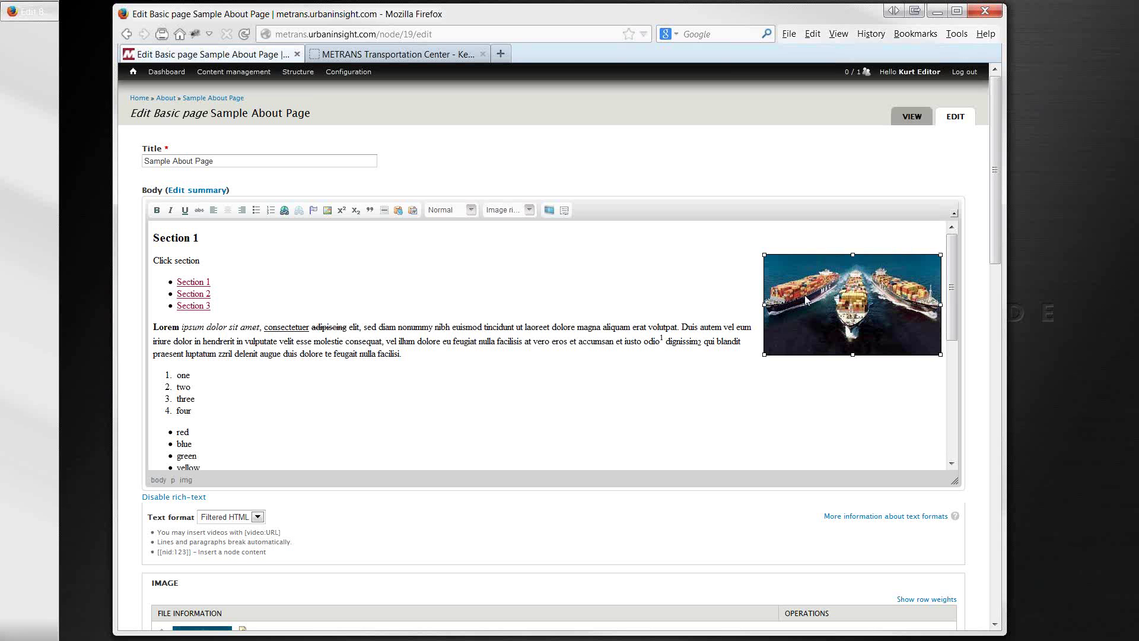
click(327, 210)
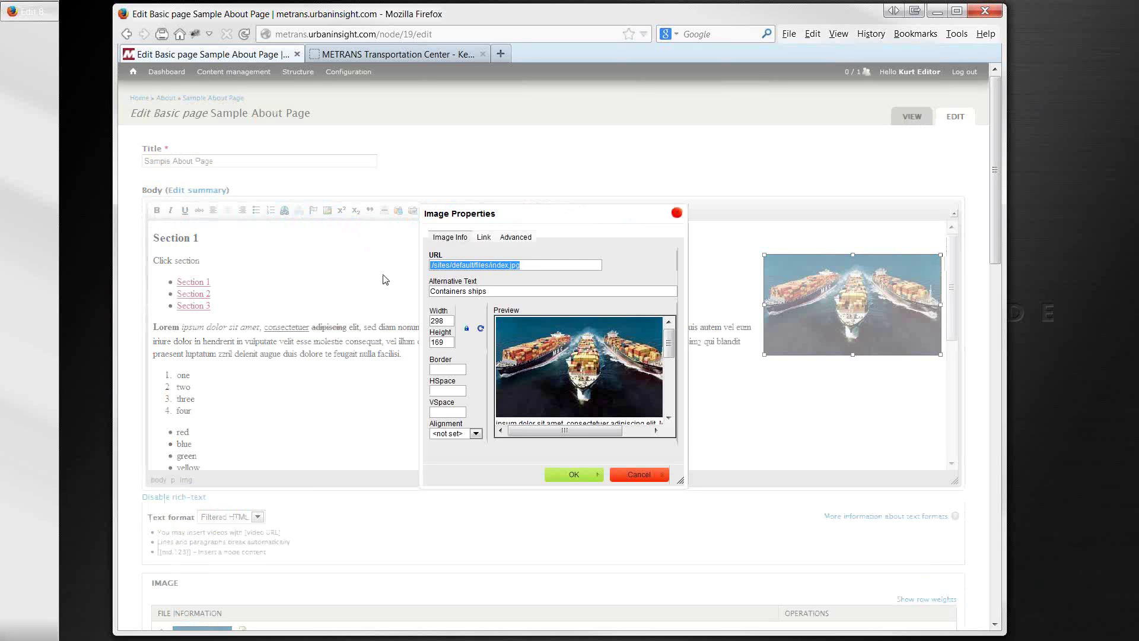
click(450, 321)
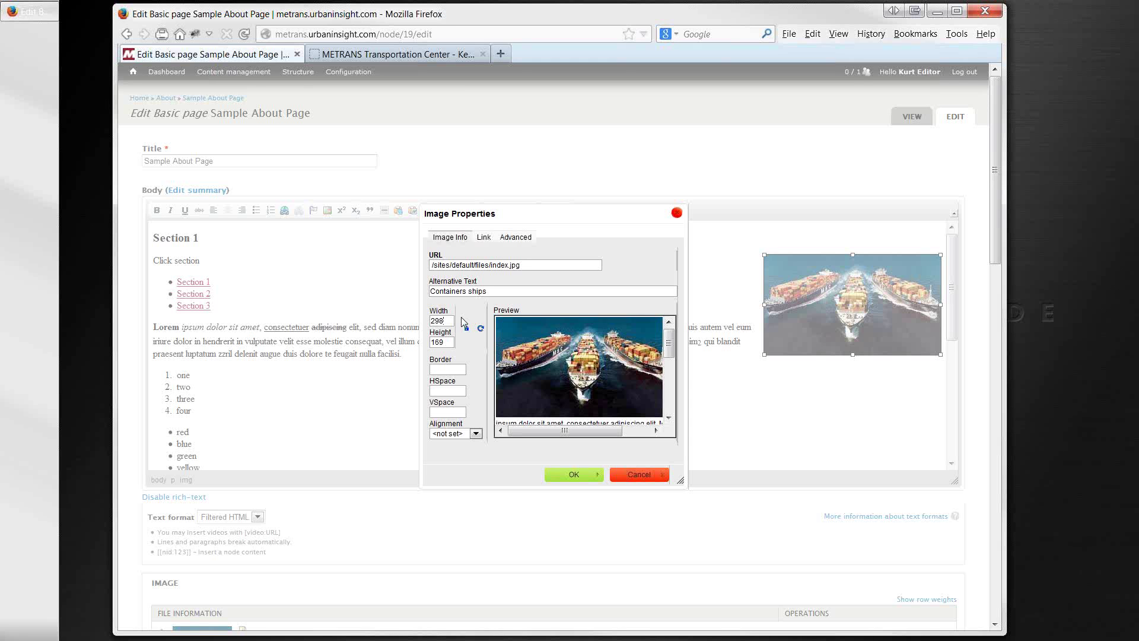
key(BackSpace)
key(BackSpace)
text(00)
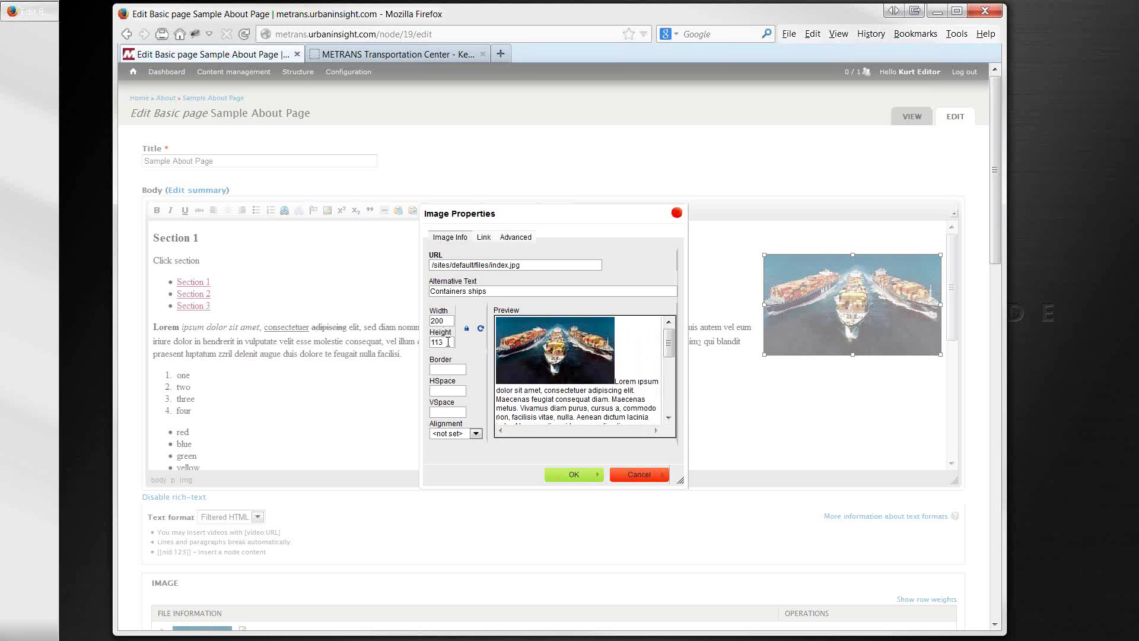
click(568, 476)
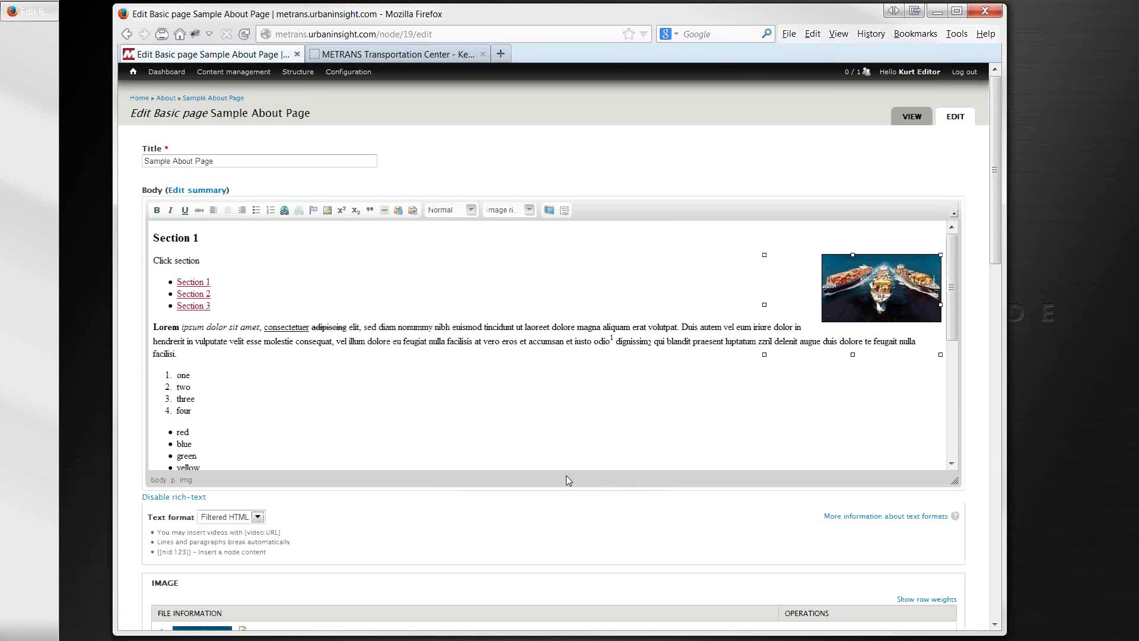
Save the page and review the published layout with the resized image
scroll(142, 534, down, 10)
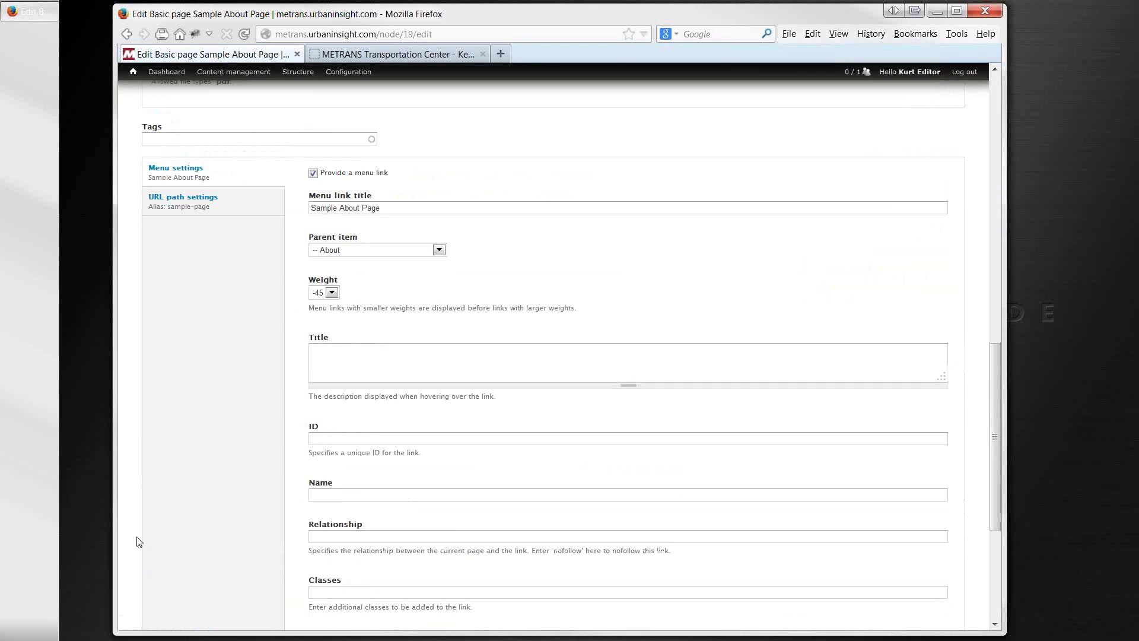
scroll(139, 542, down, 5)
click(153, 584)
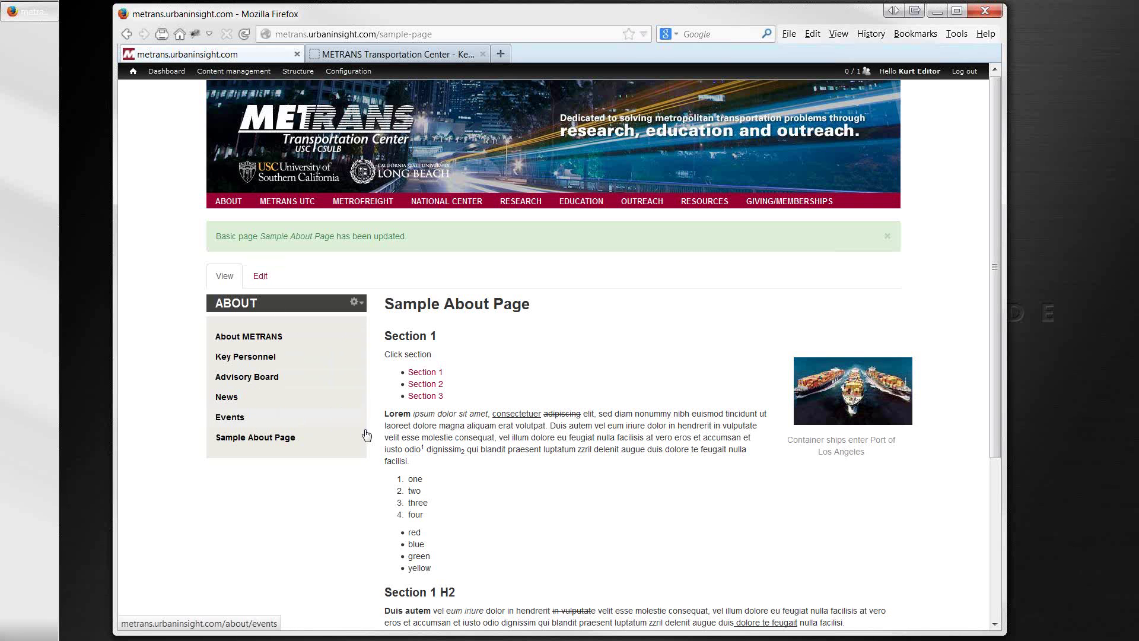
scroll(374, 440, down, 5)
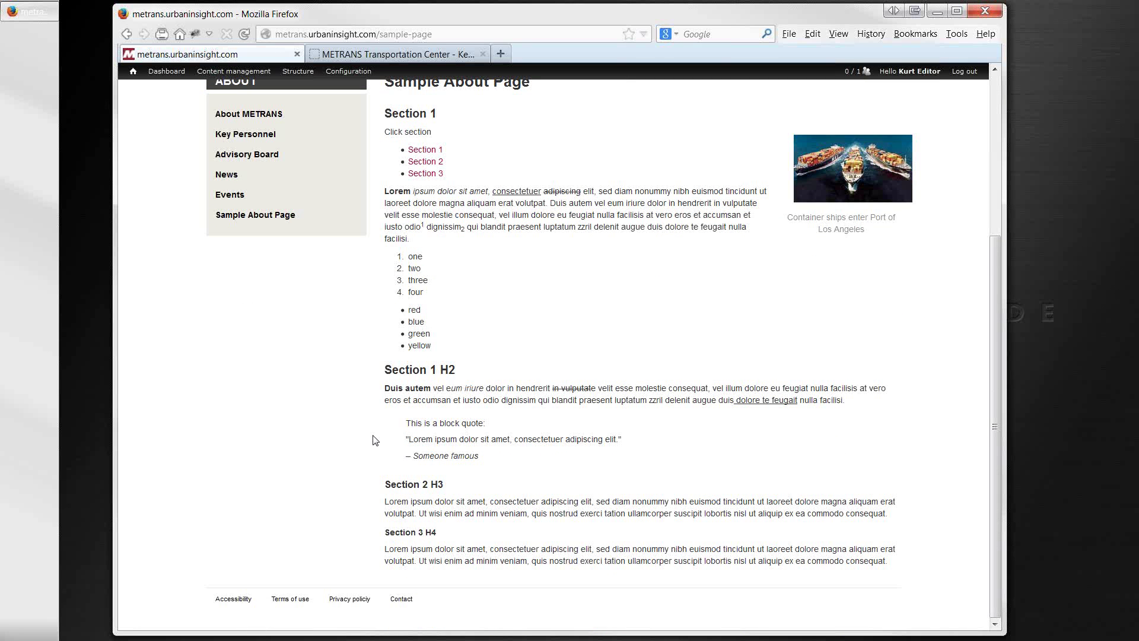
scroll(372, 366, up, 6)
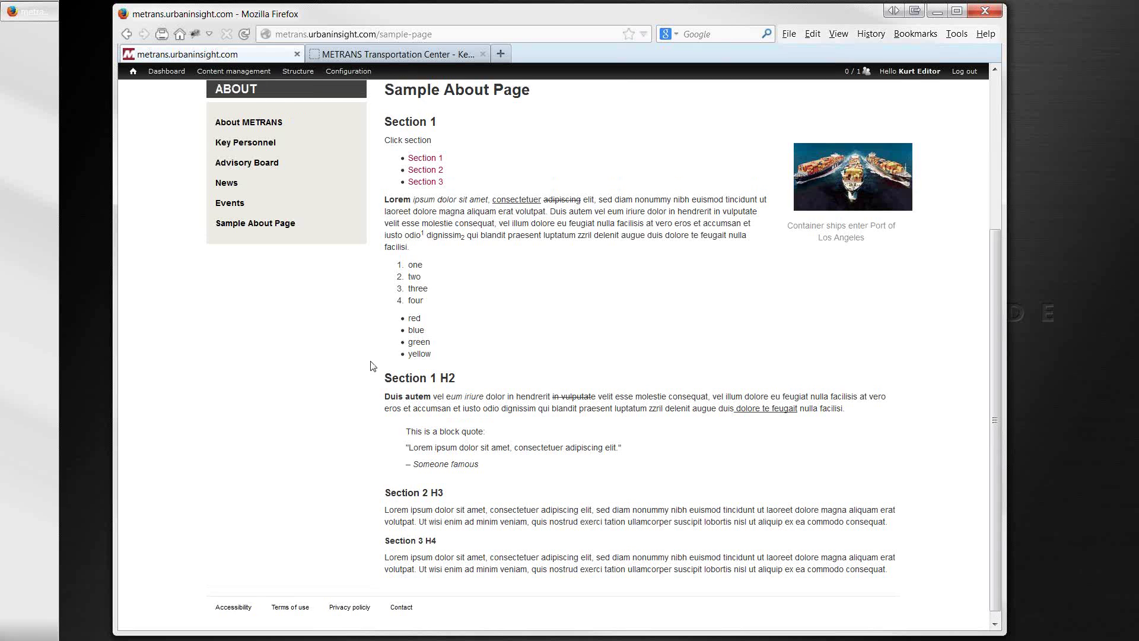
Reopen the page for editing and upload Test_Document.pdf from the News folder as a file attachment
click(262, 257)
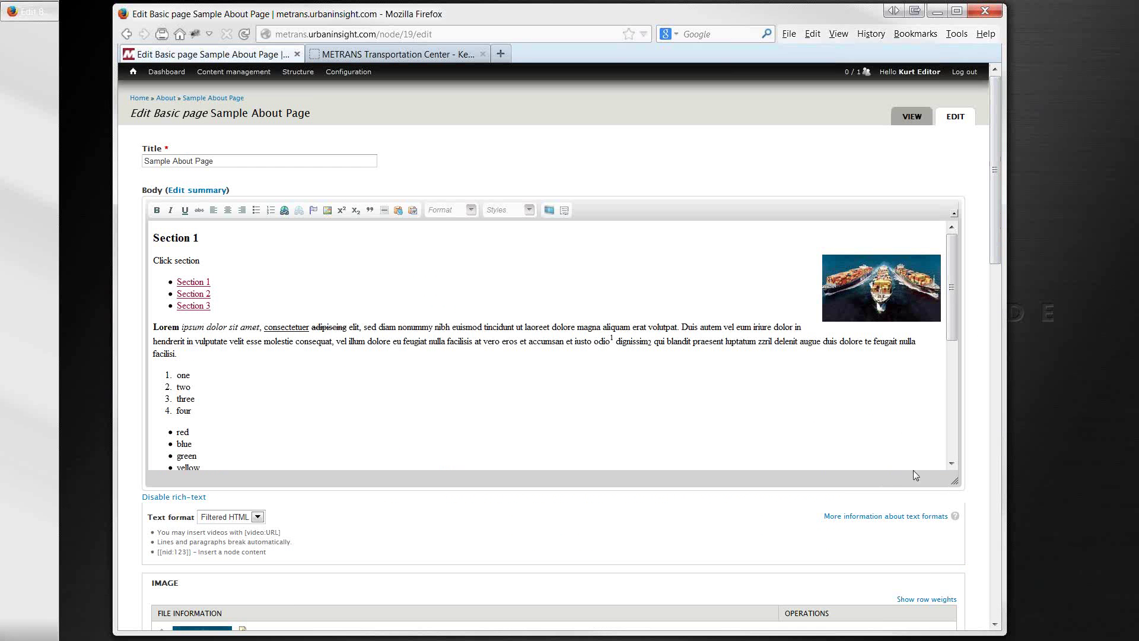
drag(995, 259, 995, 390)
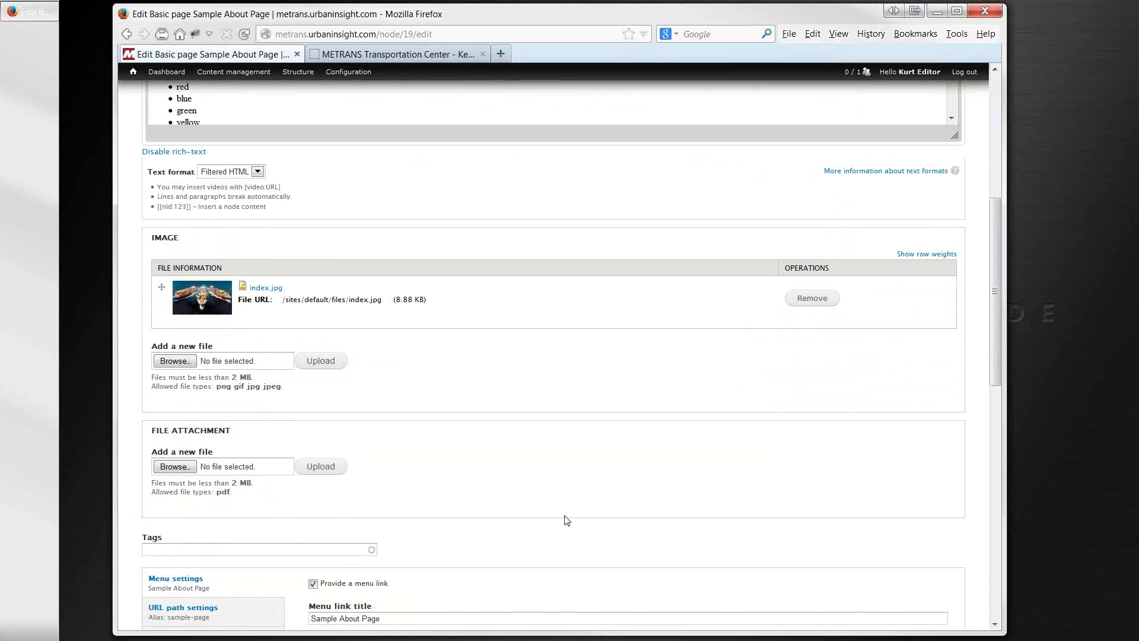
click(172, 467)
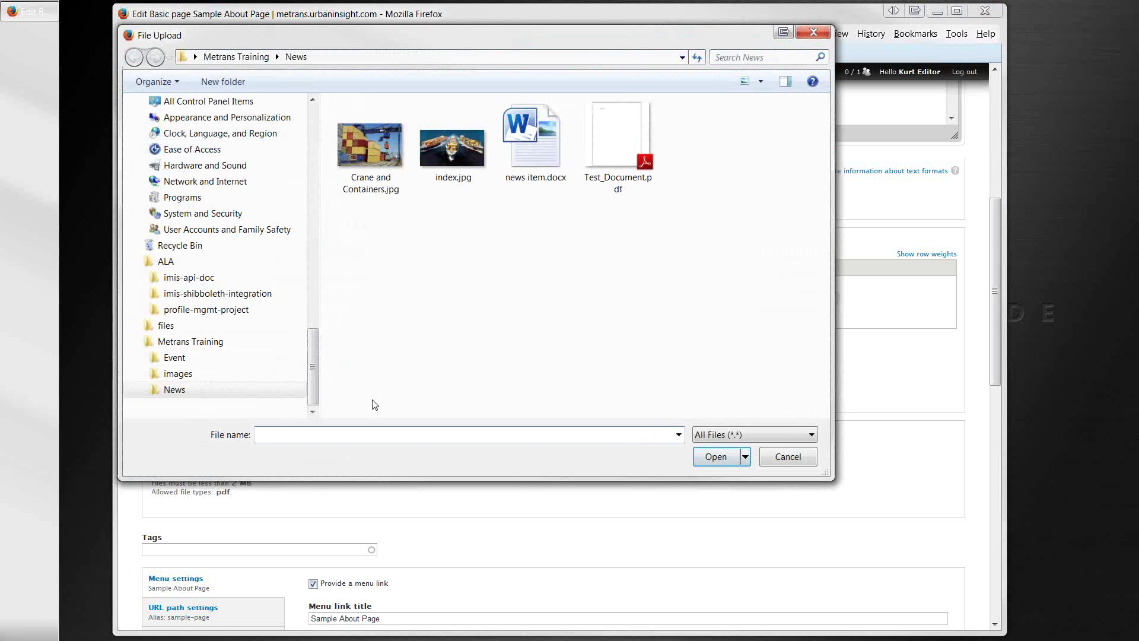
click(613, 160)
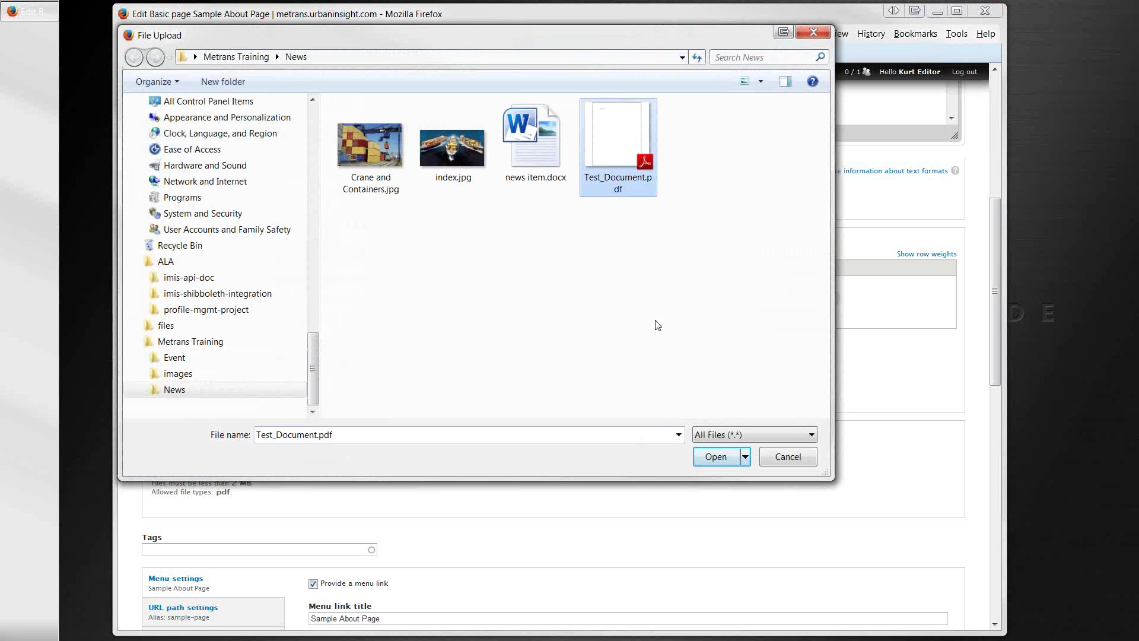
click(715, 458)
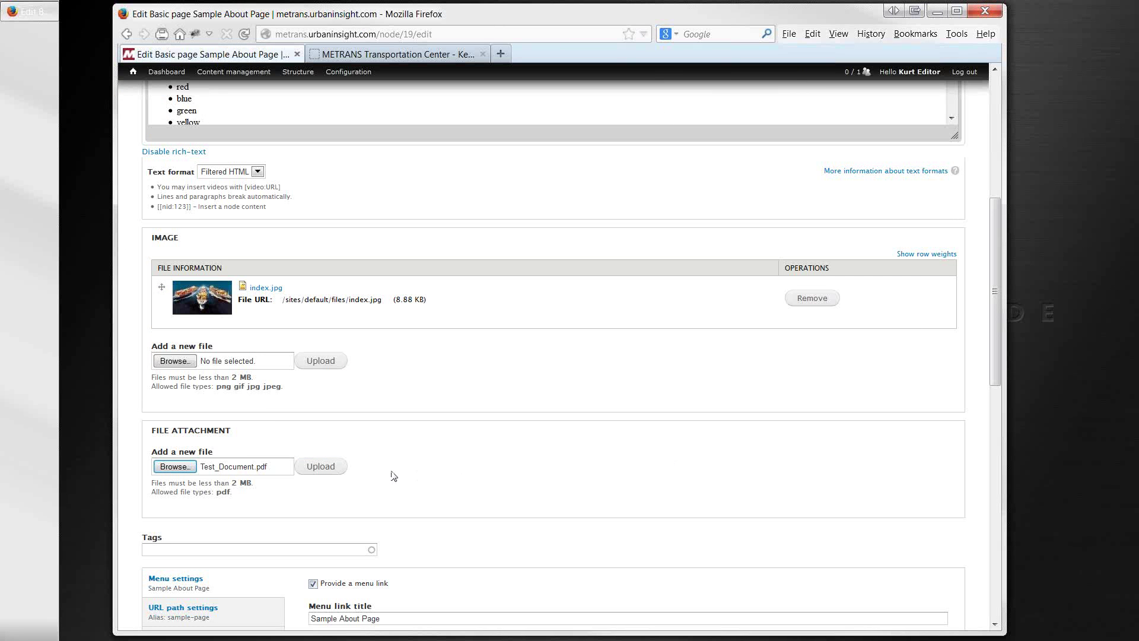
click(326, 469)
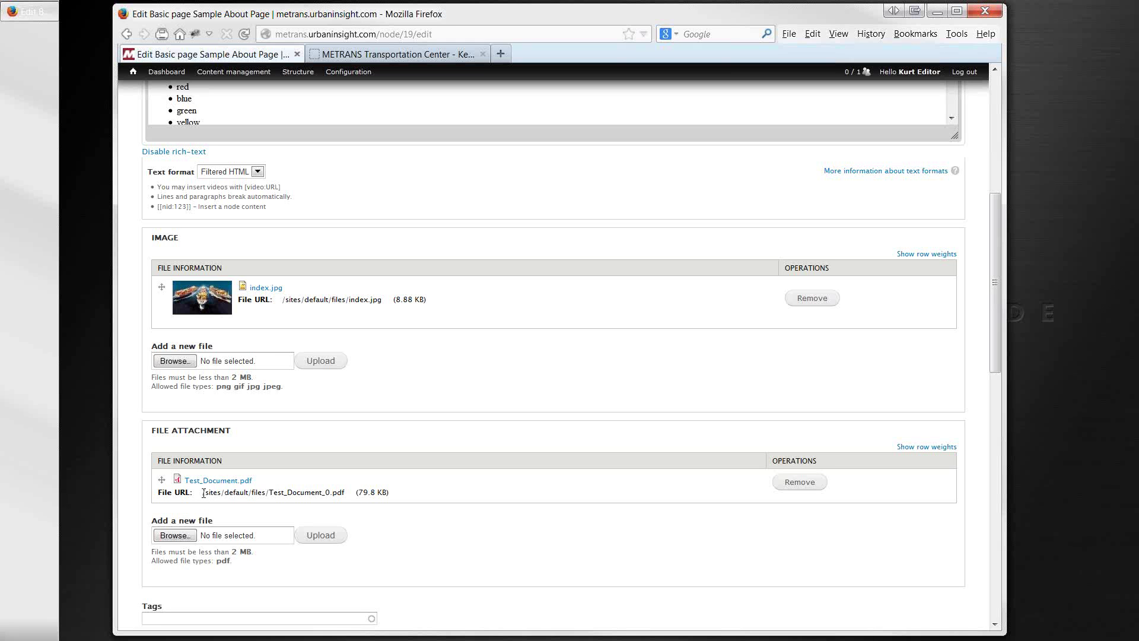
Copy the file URL of the attached Test_Document.pdf
drag(203, 494, 346, 494)
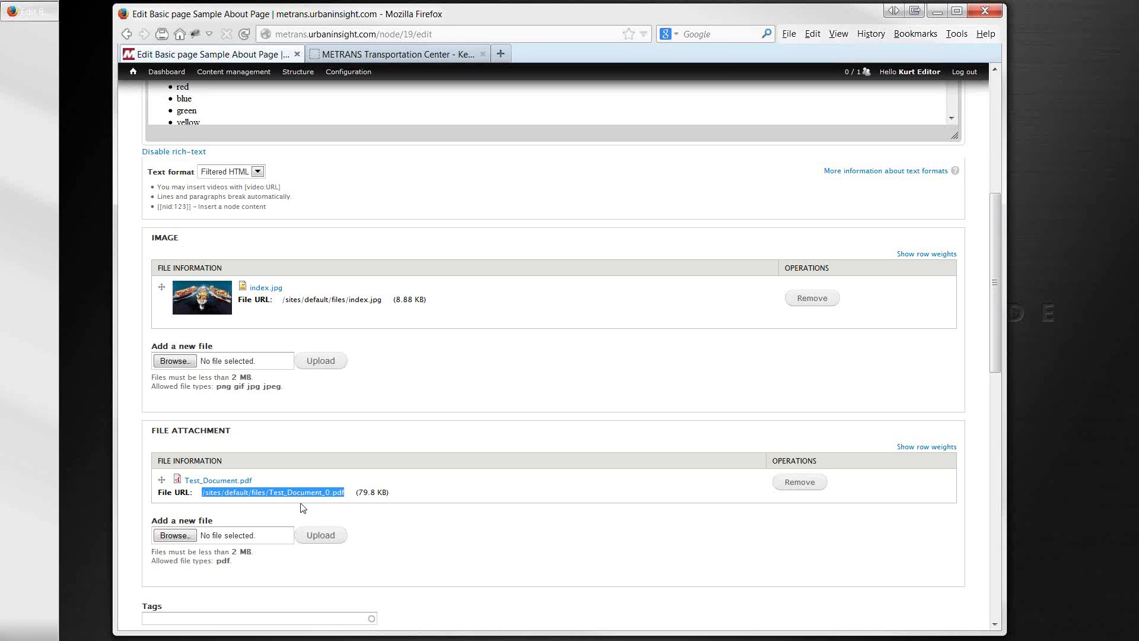
click(223, 494)
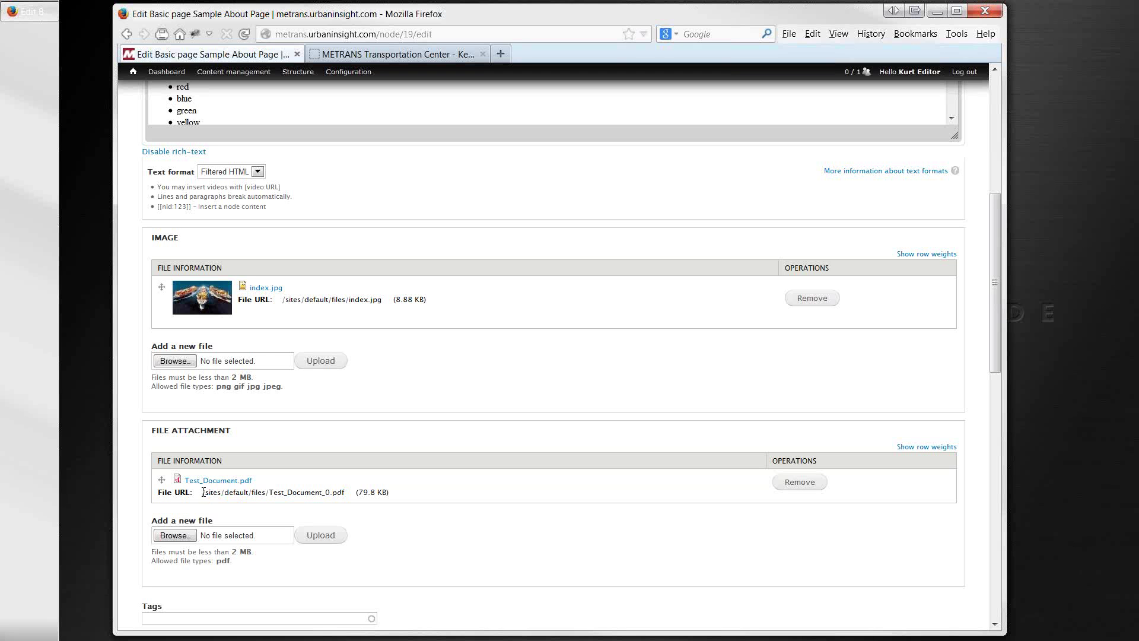
drag(203, 492, 346, 492)
key(ctrl+c)
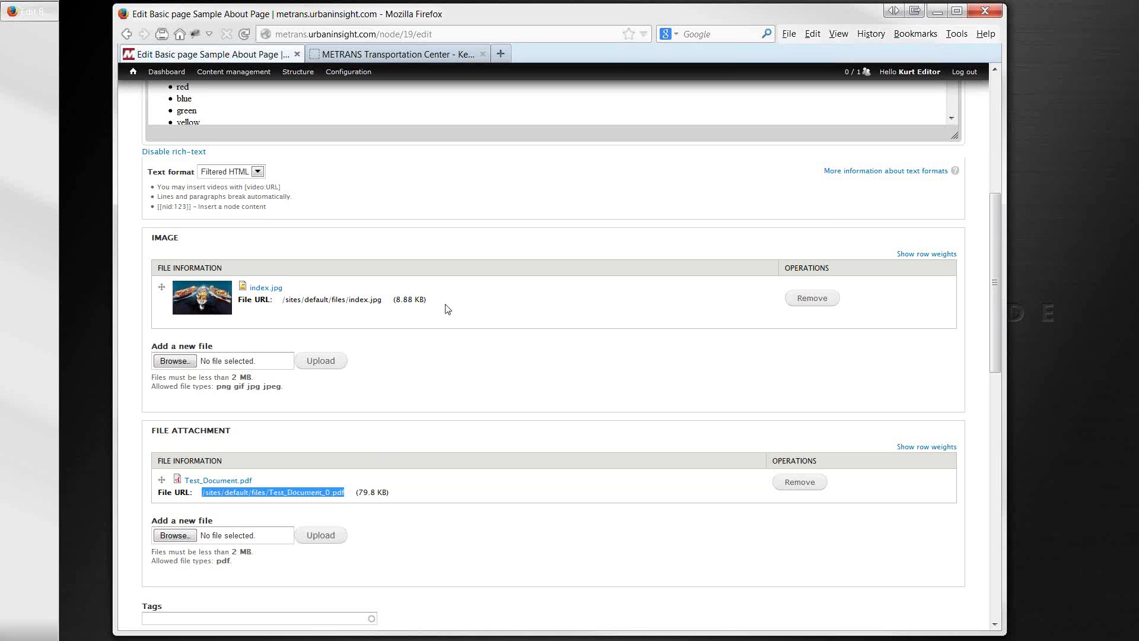
Add a new line reading "My file attachment" between the Lorem ipsum paragraph and the numbered list
scroll(448, 292, up, 5)
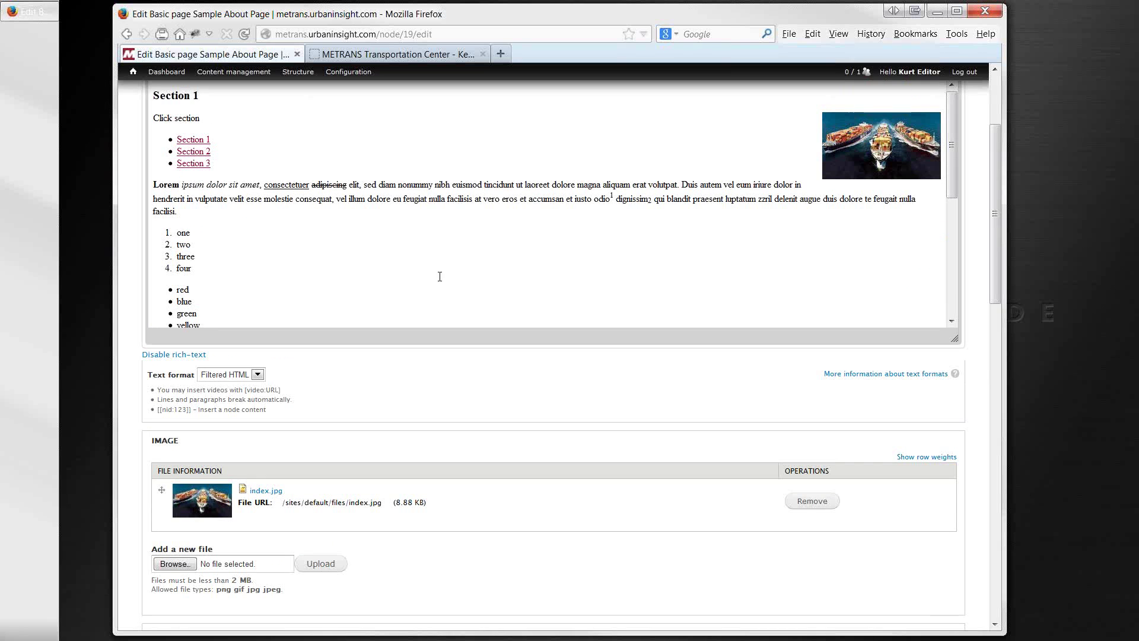
scroll(454, 223, up, 2)
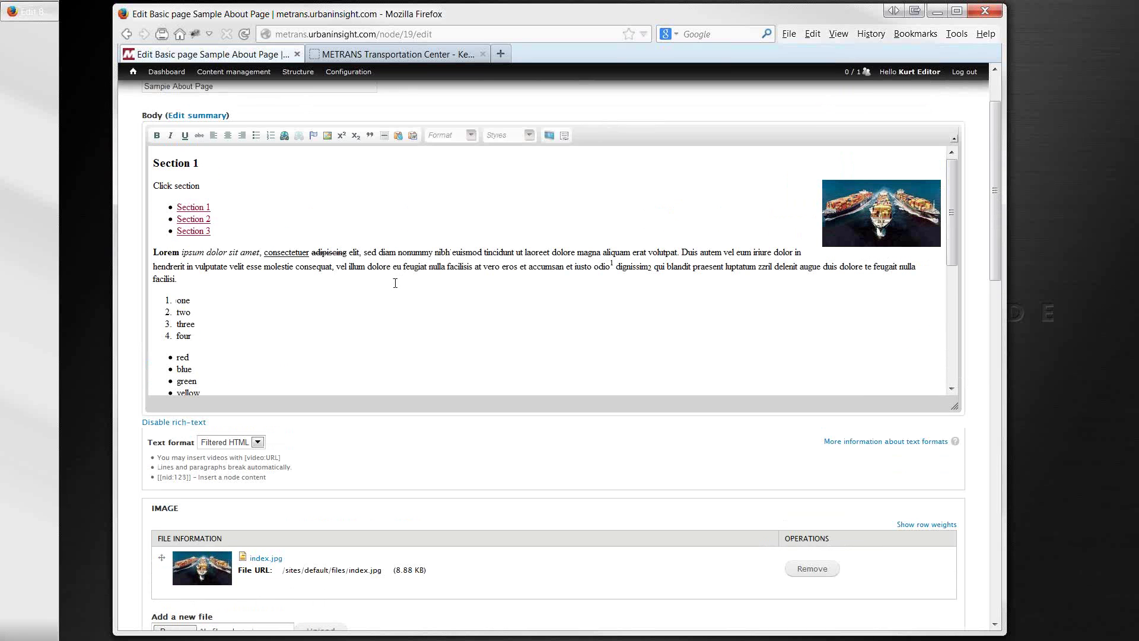
click(320, 278)
key(Return)
key(Return)
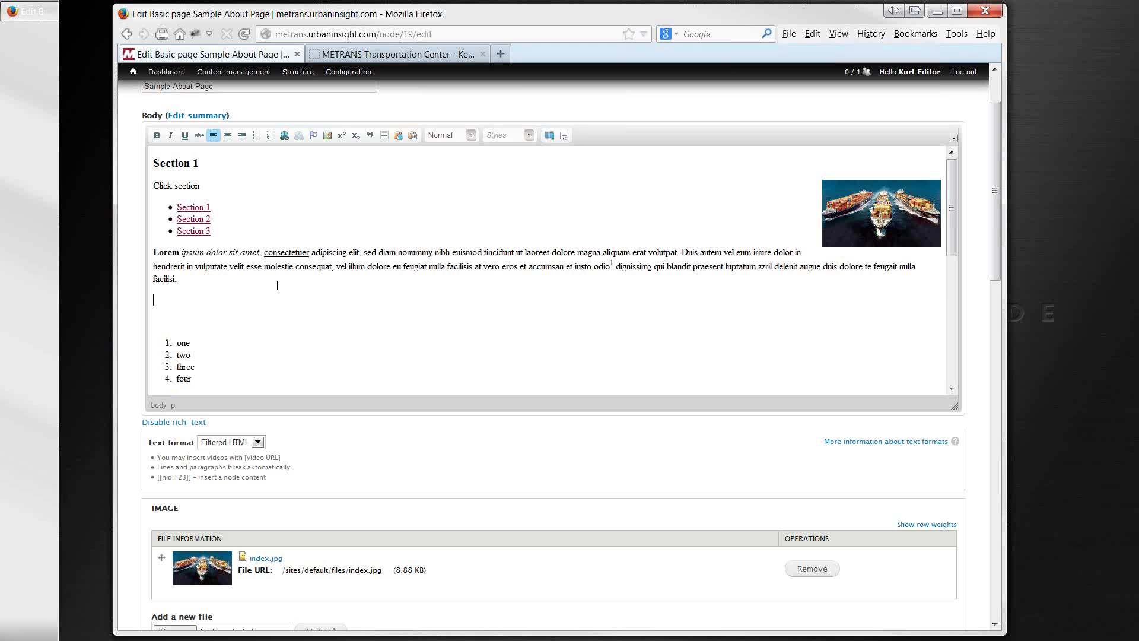
key(Delete)
text(My file )
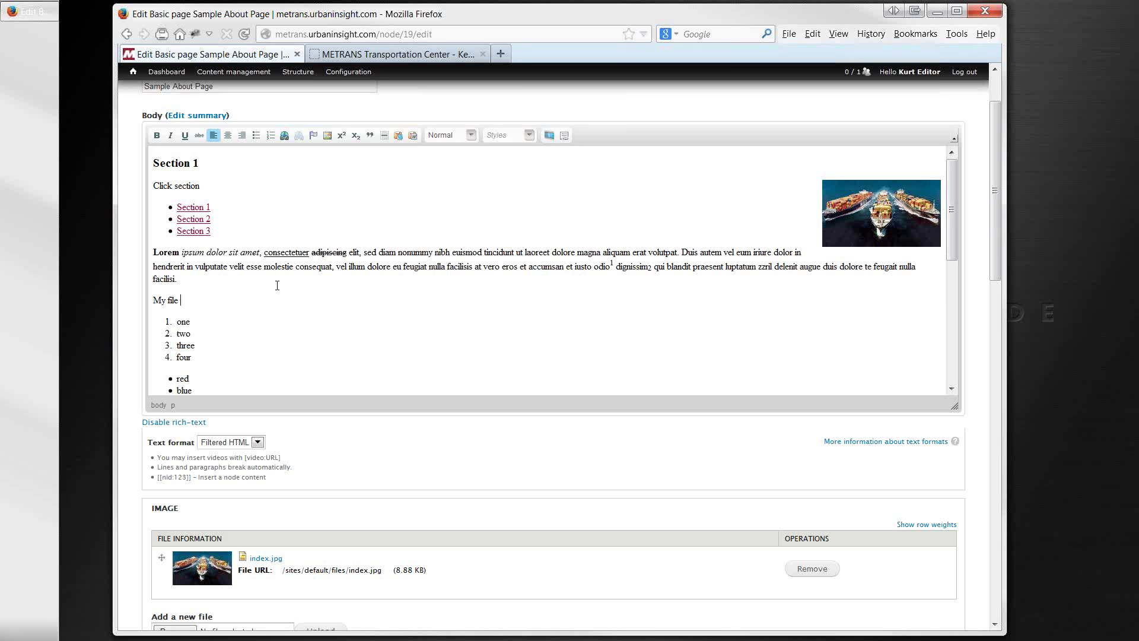
text(attachment)
Start a link on the "My file attachment" text and paste /sites/default/files/Test_Document_0.pdf as its URL
drag(230, 306, 153, 300)
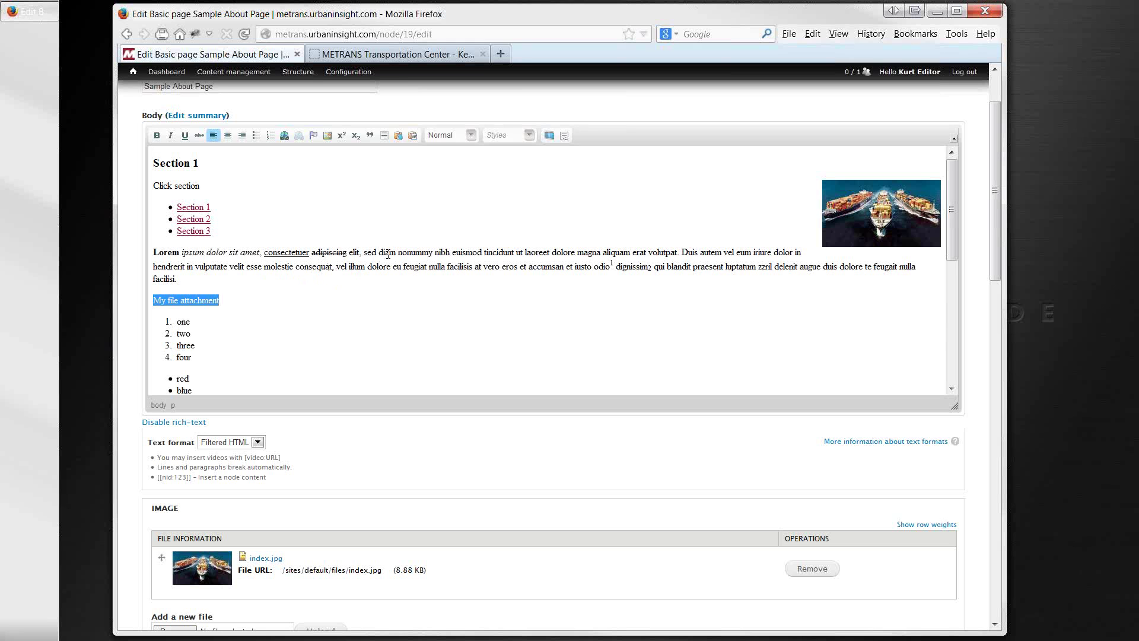
drag(397, 253, 450, 253)
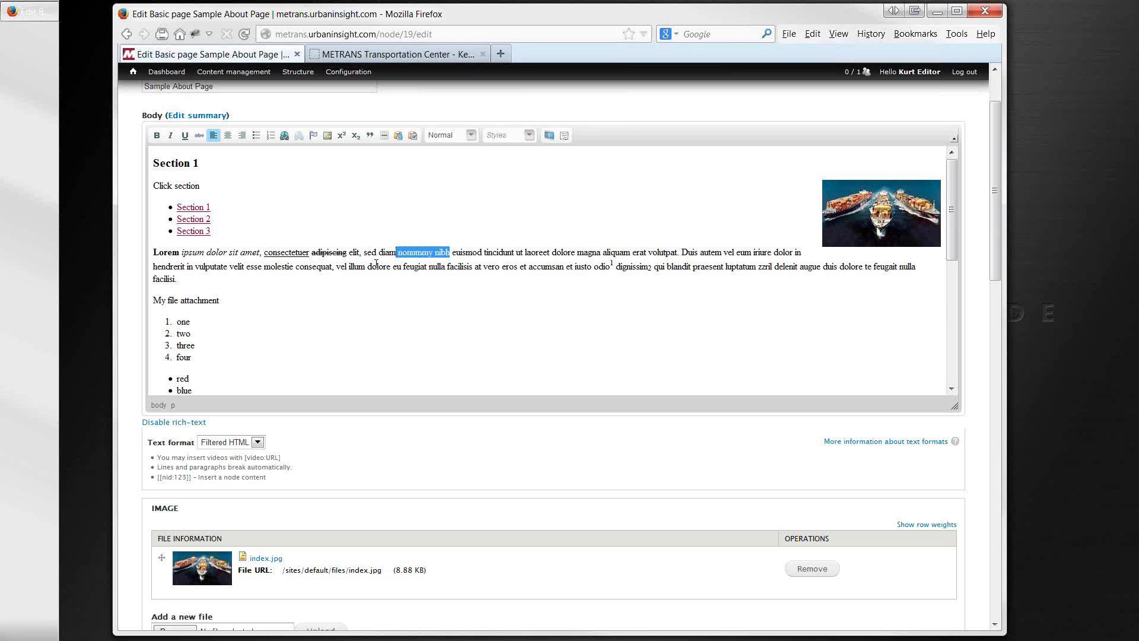
drag(221, 300, 153, 301)
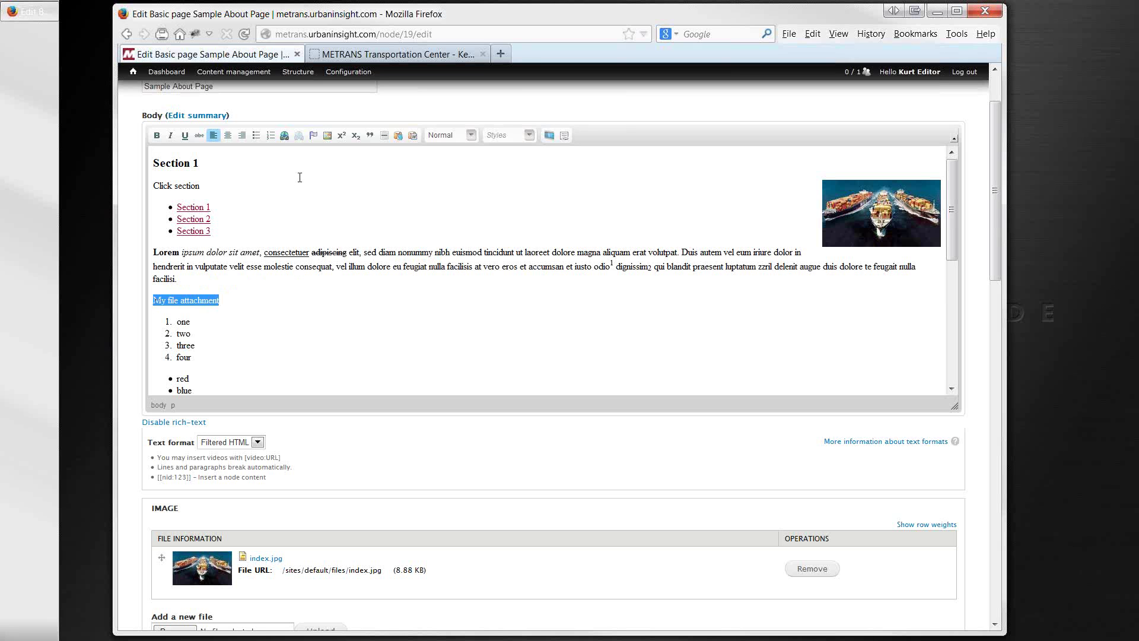
click(284, 136)
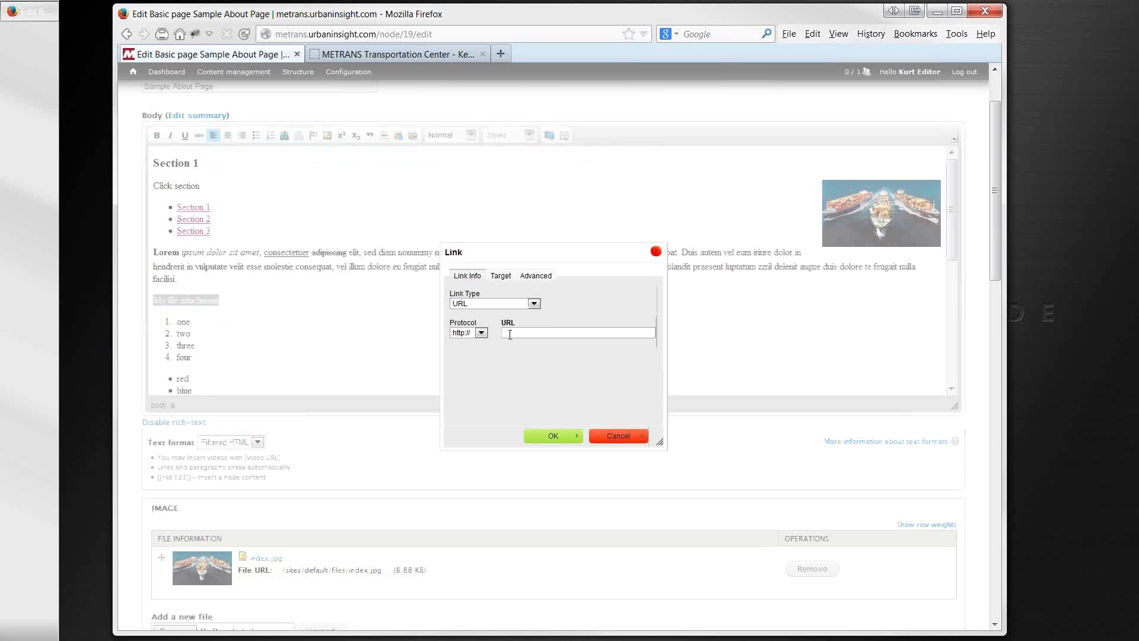
key(ctrl+v)
Switch the link type to Link to anchor in the text and back to URL, keeping the link settings open
click(535, 305)
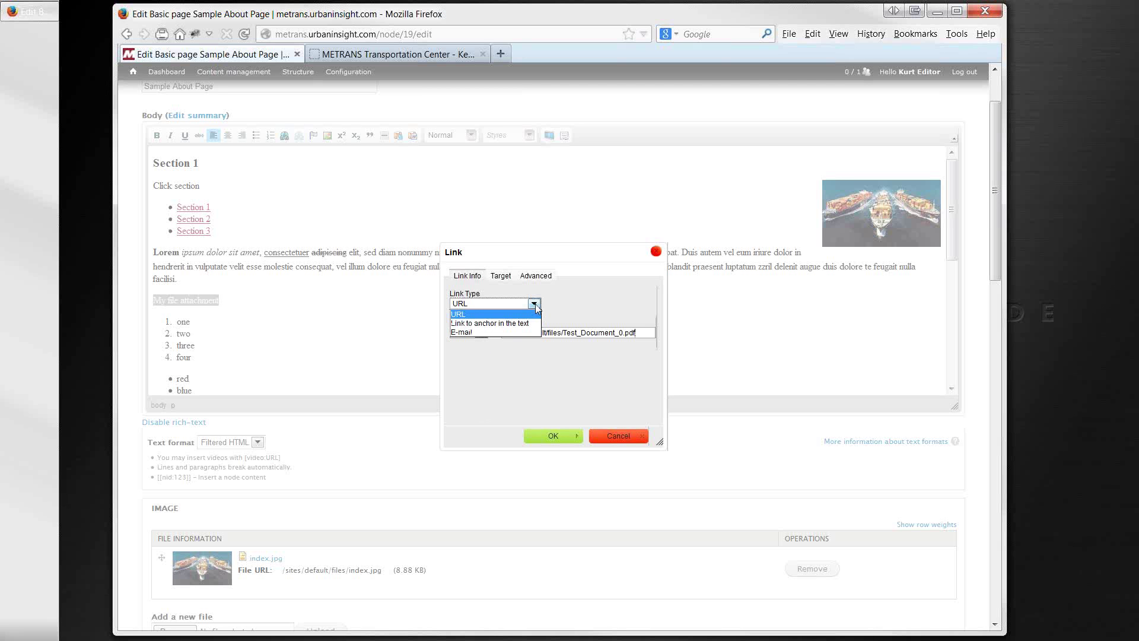
click(526, 324)
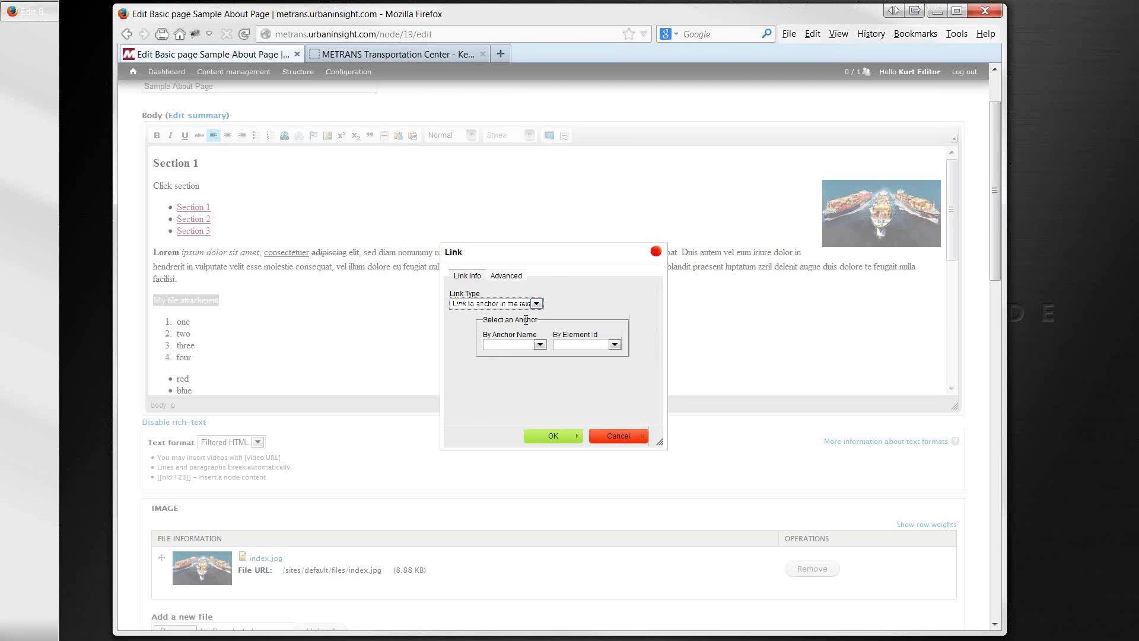
click(614, 436)
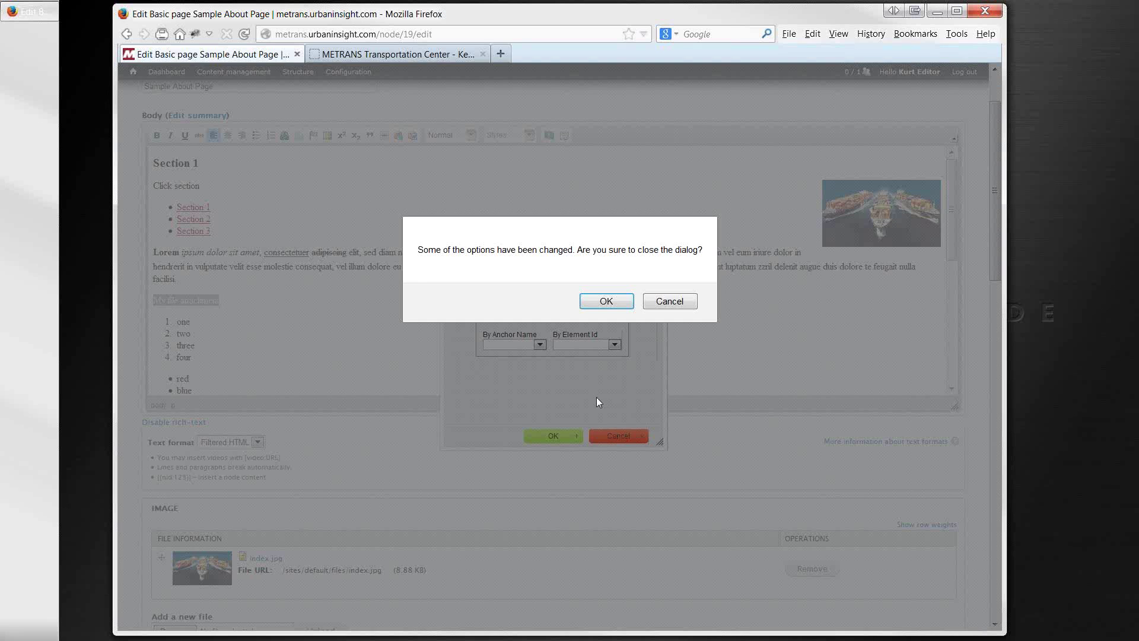
click(667, 300)
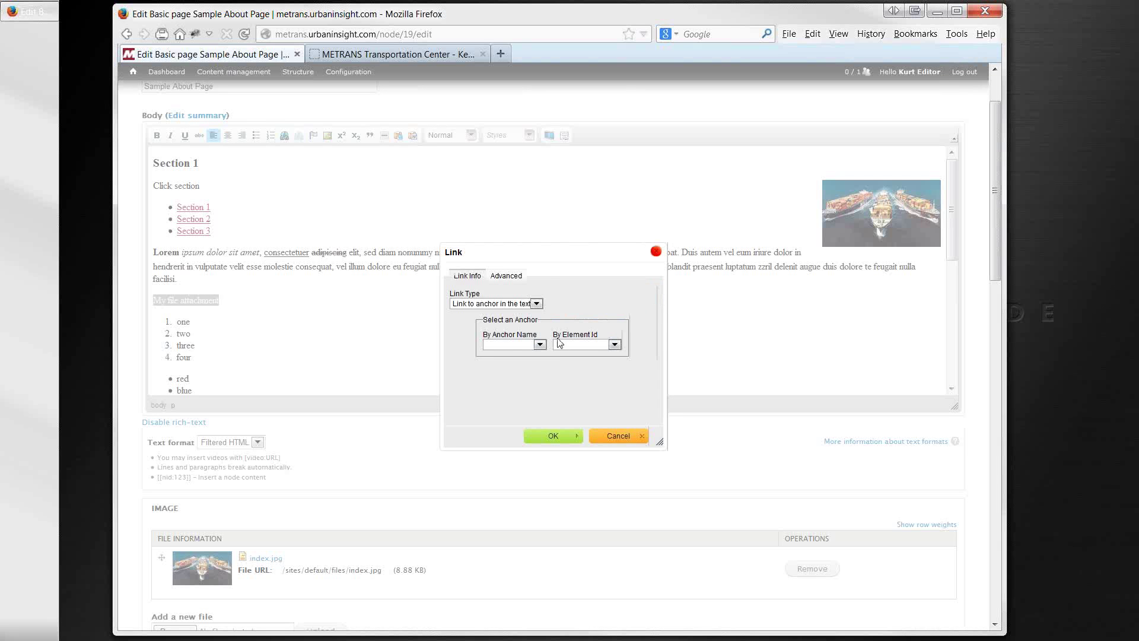
click(537, 305)
click(522, 317)
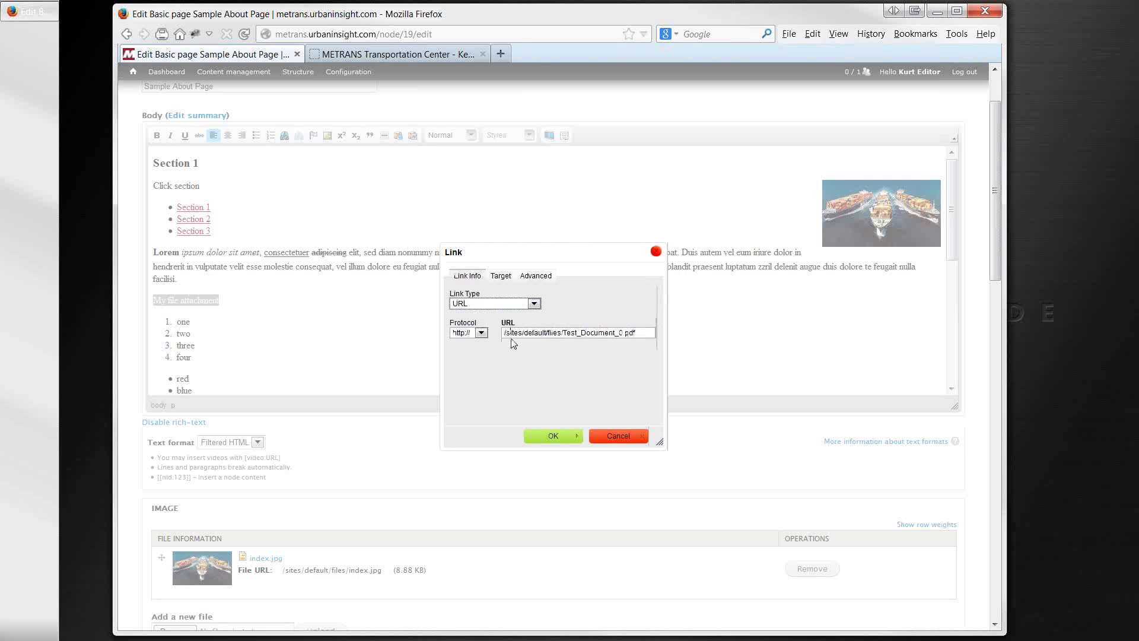
Set the link's protocol to <other> and apply the link to the "My file attachment" text
click(516, 333)
click(481, 334)
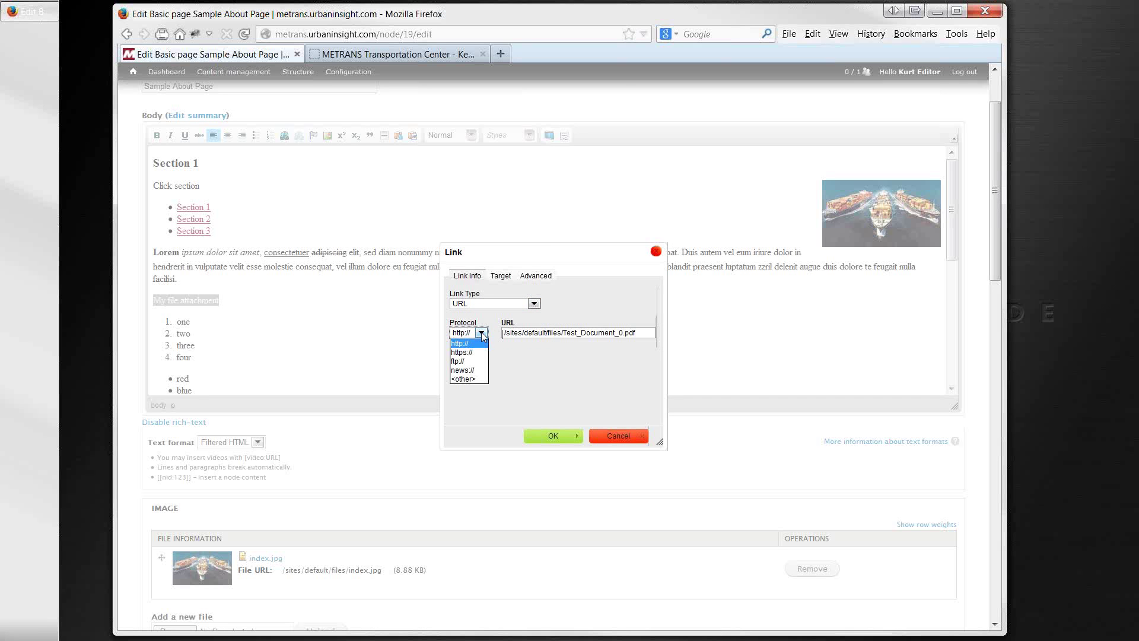
click(468, 379)
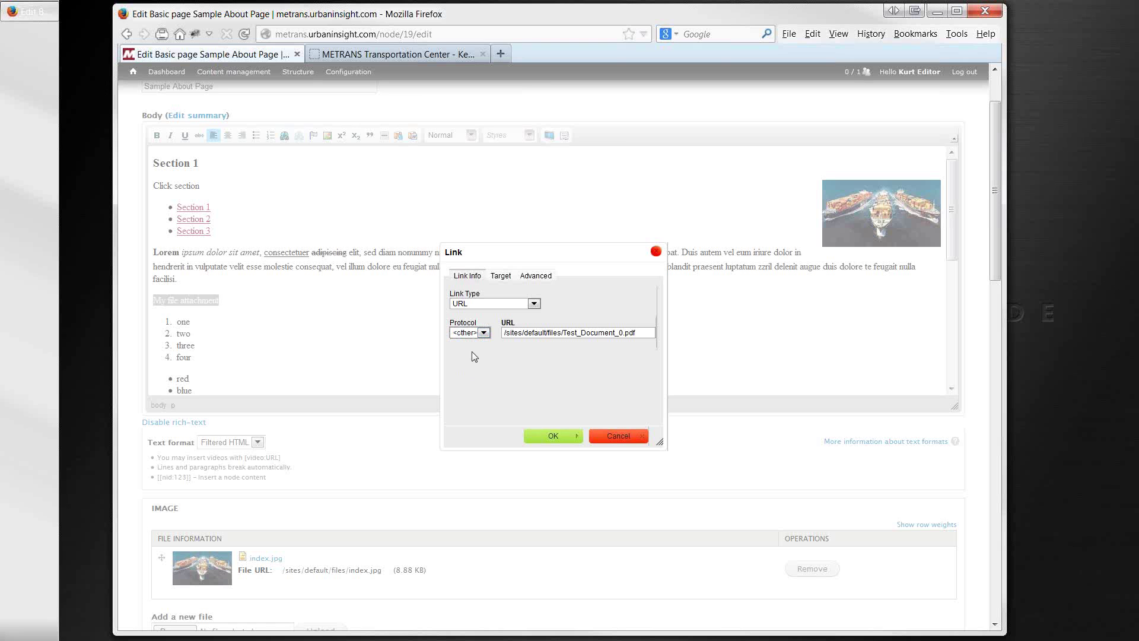
click(484, 334)
click(468, 344)
click(481, 333)
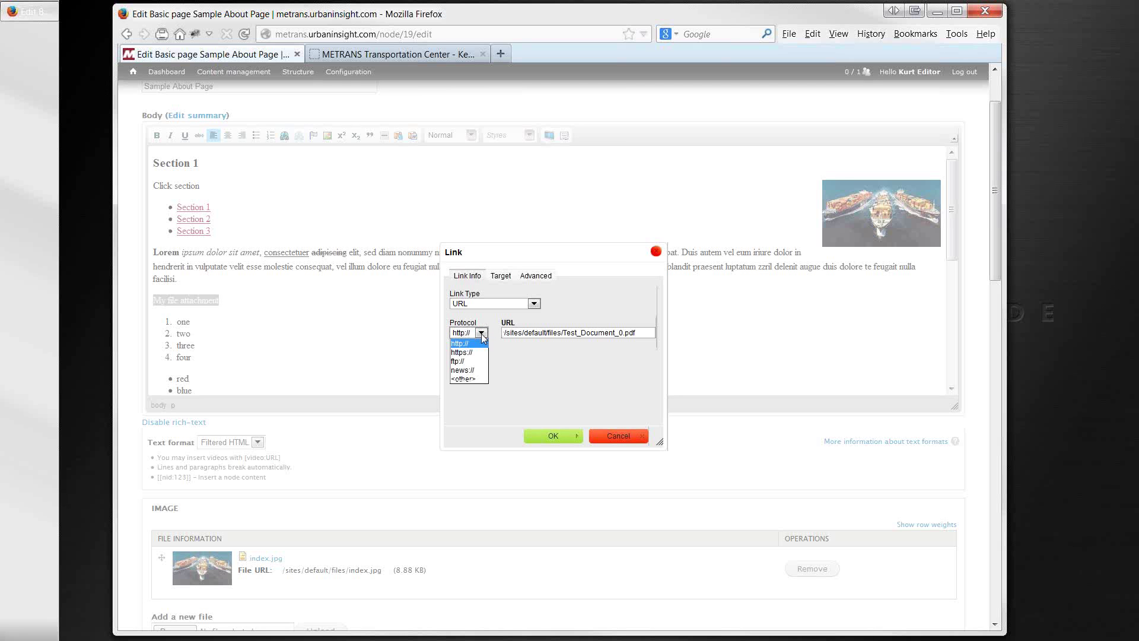
click(470, 378)
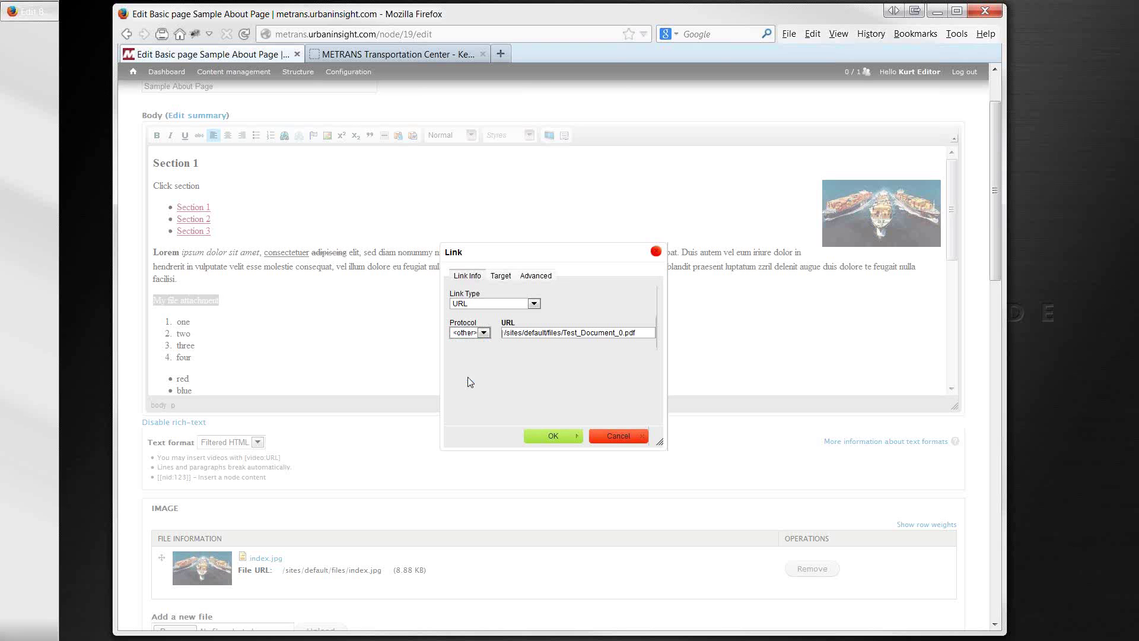
click(540, 436)
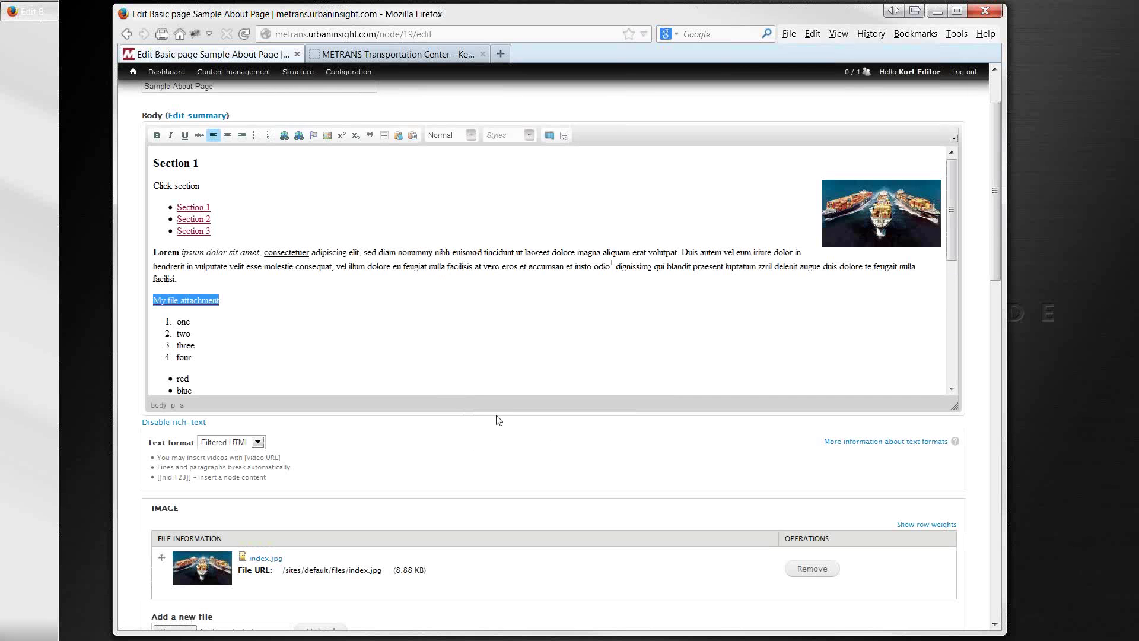
Save the Sample About Page, open its "My file attachment" link to test it, and return to the page
scroll(410, 422, down, 15)
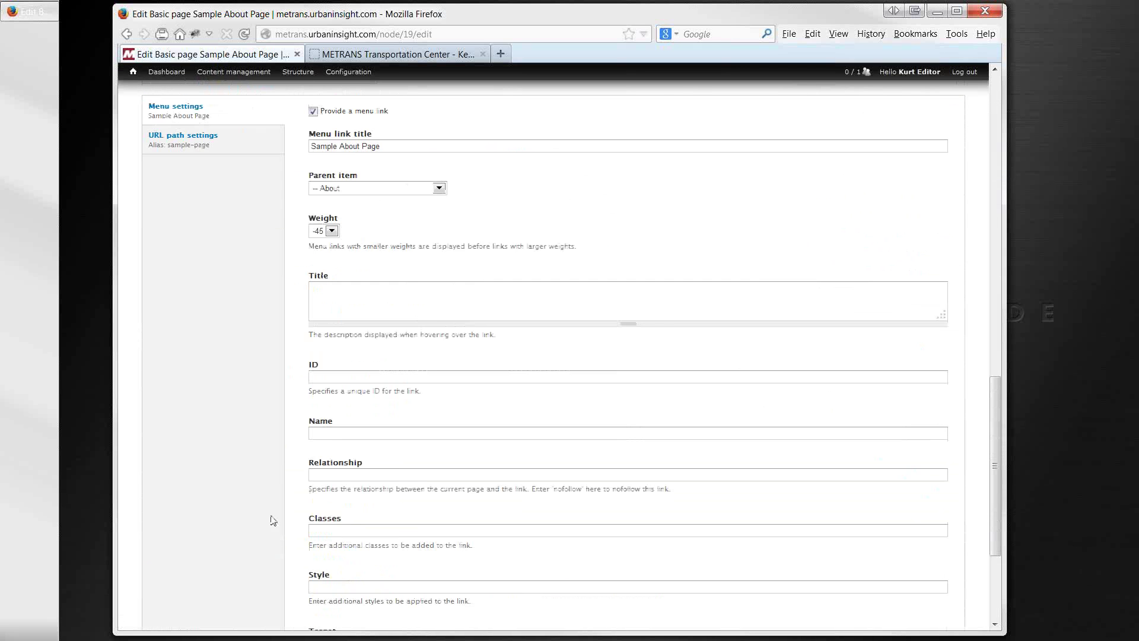
scroll(190, 579, down, 3)
click(164, 584)
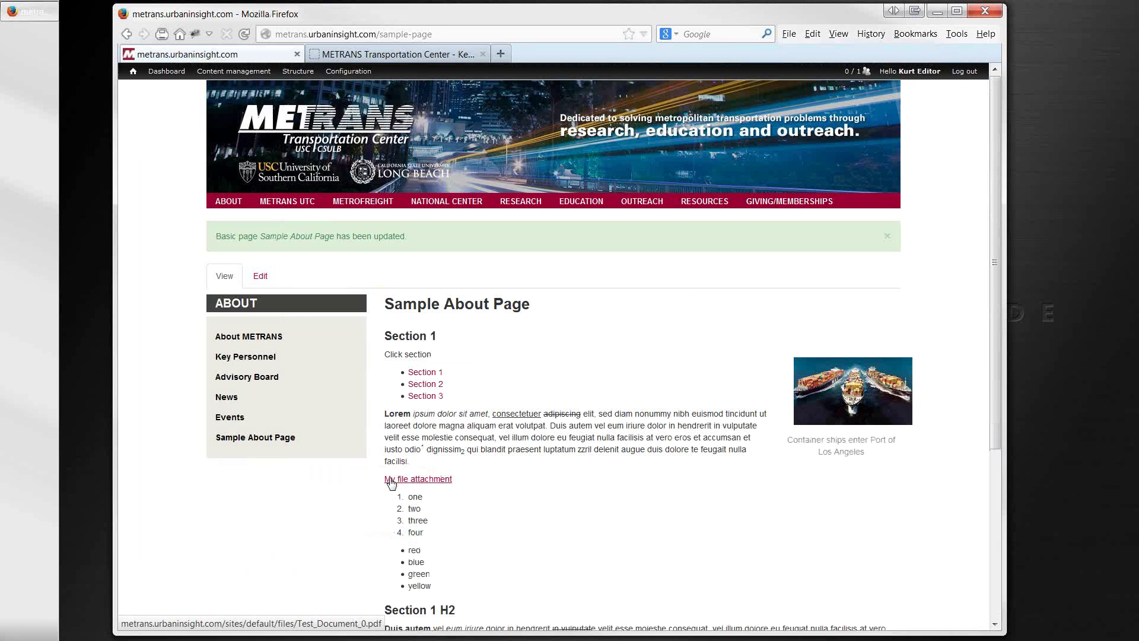
click(391, 483)
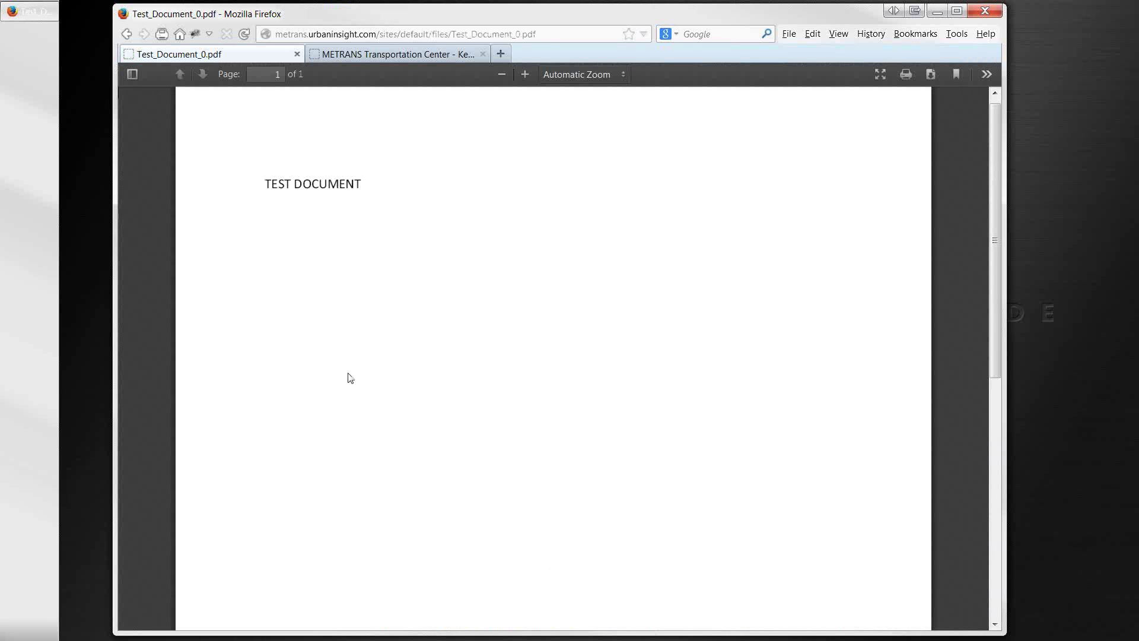
click(128, 33)
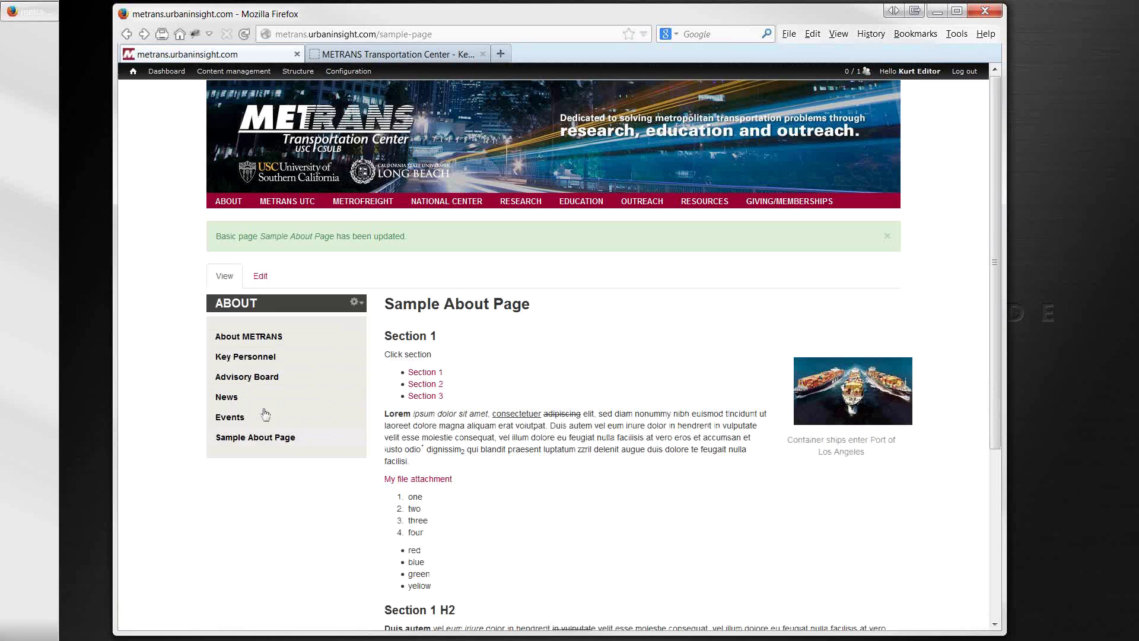
Reopen the page for editing and add a line reading "Urban Insight" above the "My file attachment" link
click(261, 277)
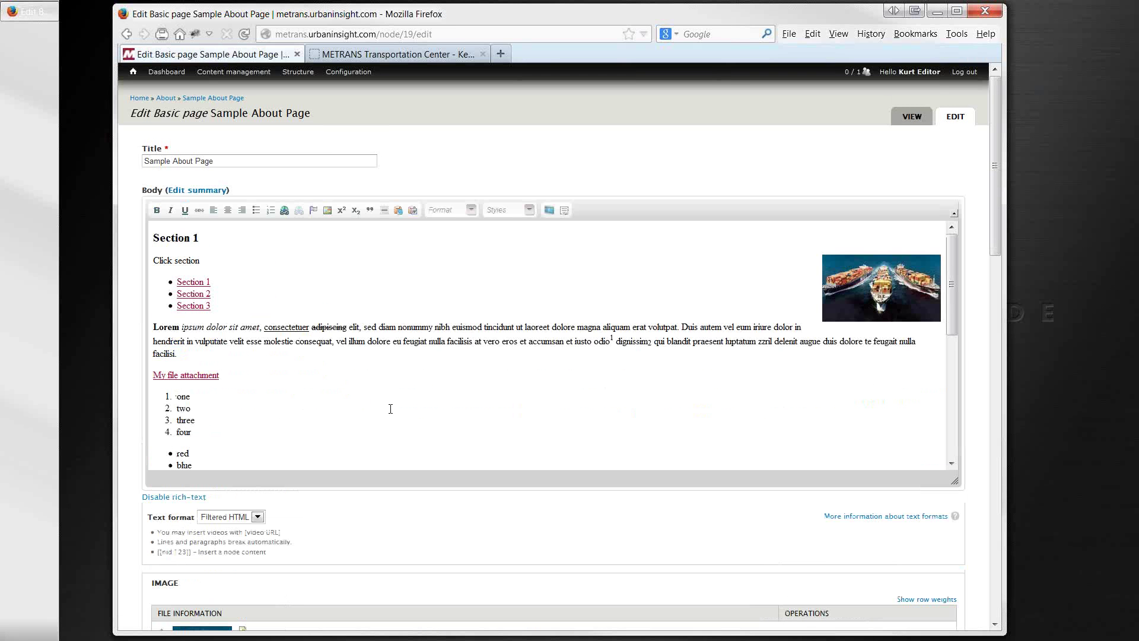
scroll(390, 407, down, 3)
scroll(390, 408, down, 2)
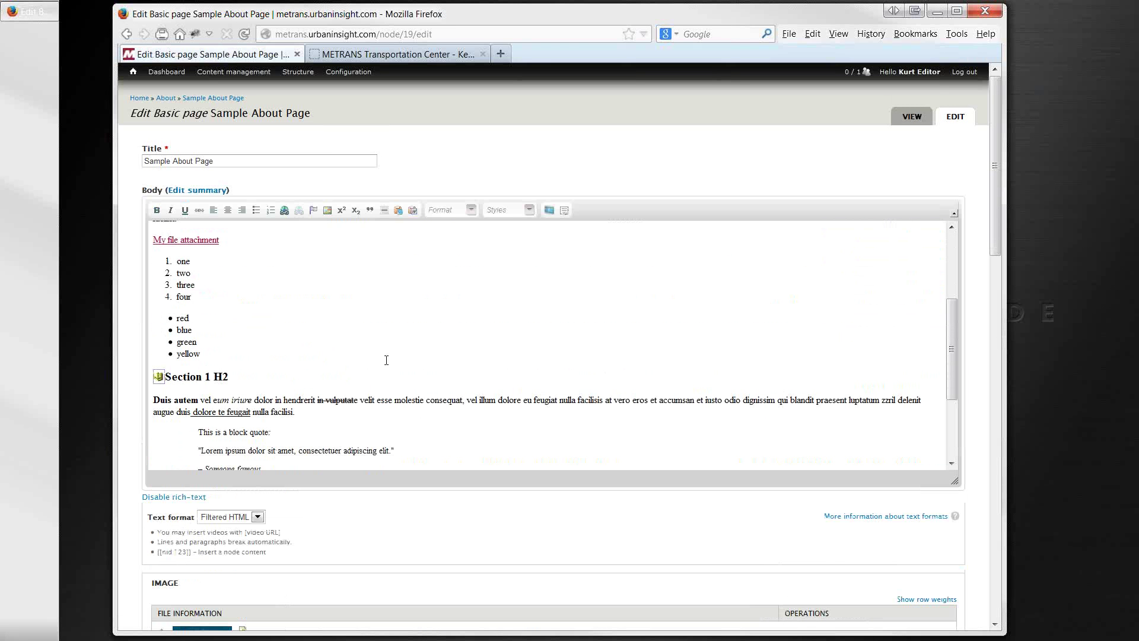
scroll(385, 354, up, 3)
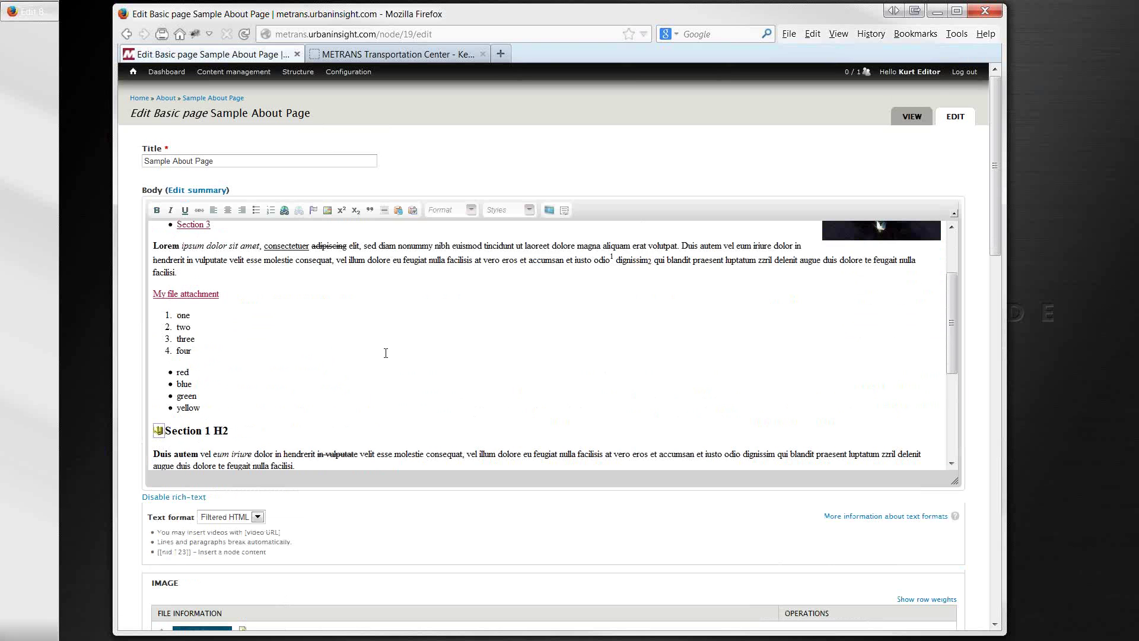
click(309, 315)
key(Home)
key(Return)
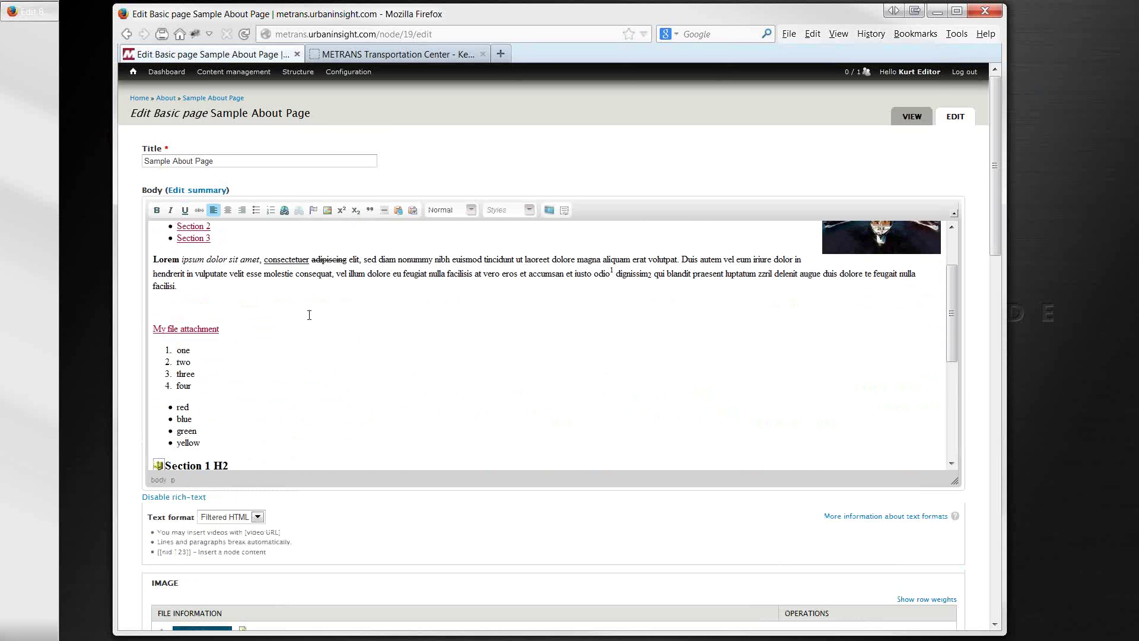
text(Urban Insight)
drag(211, 309, 153, 305)
click(284, 211)
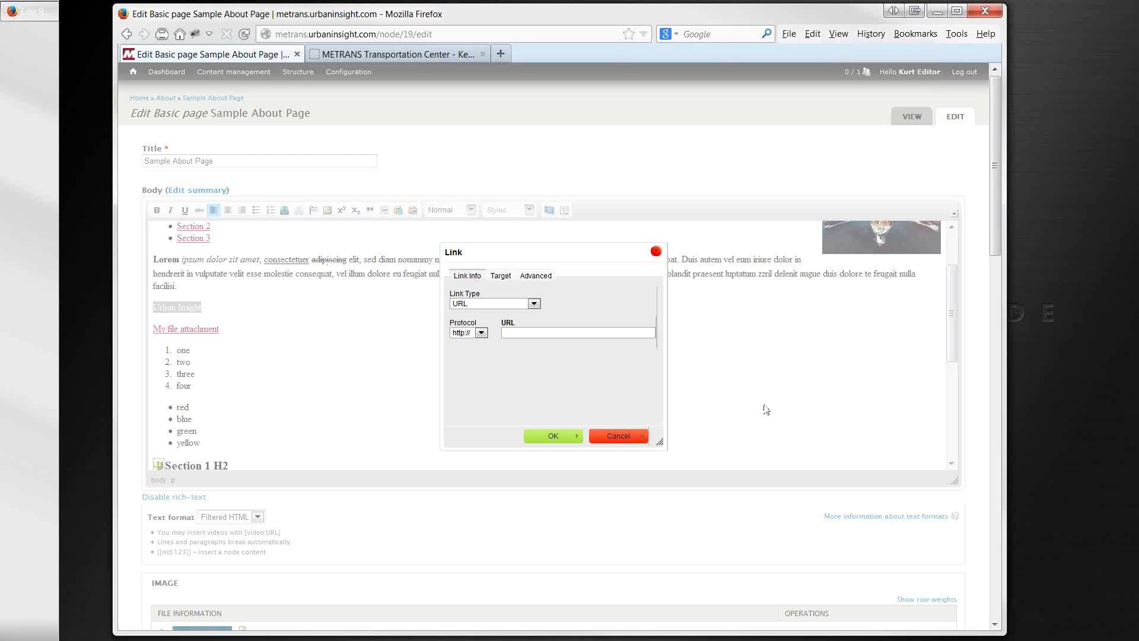
text(www.urbaninsight.com)
click(550, 436)
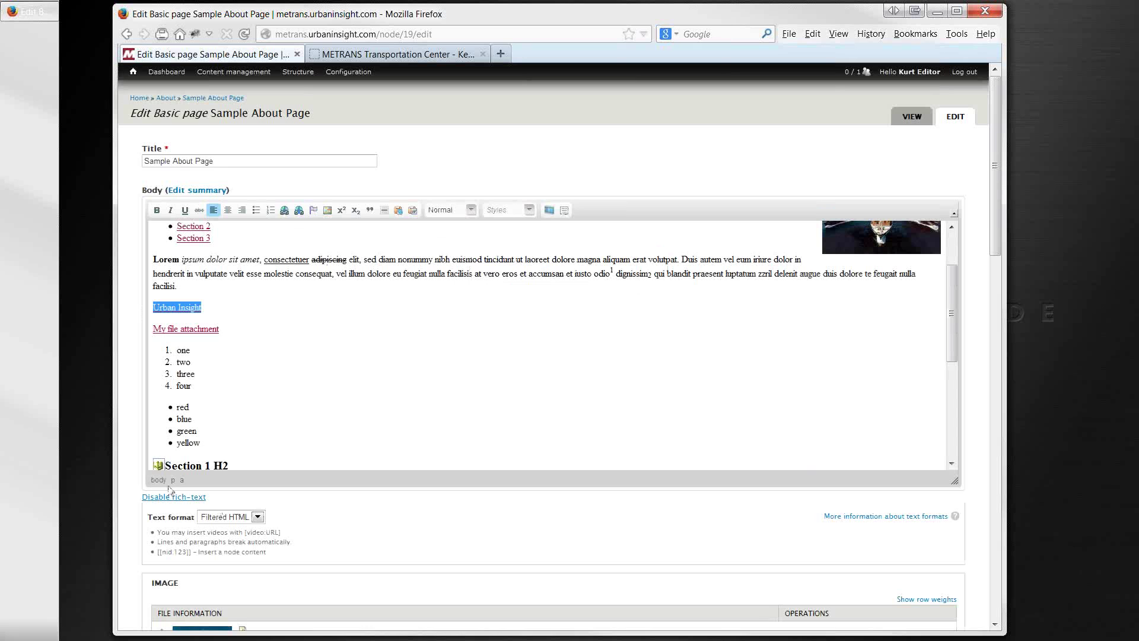
click(141, 465)
scroll(140, 464, down, 15)
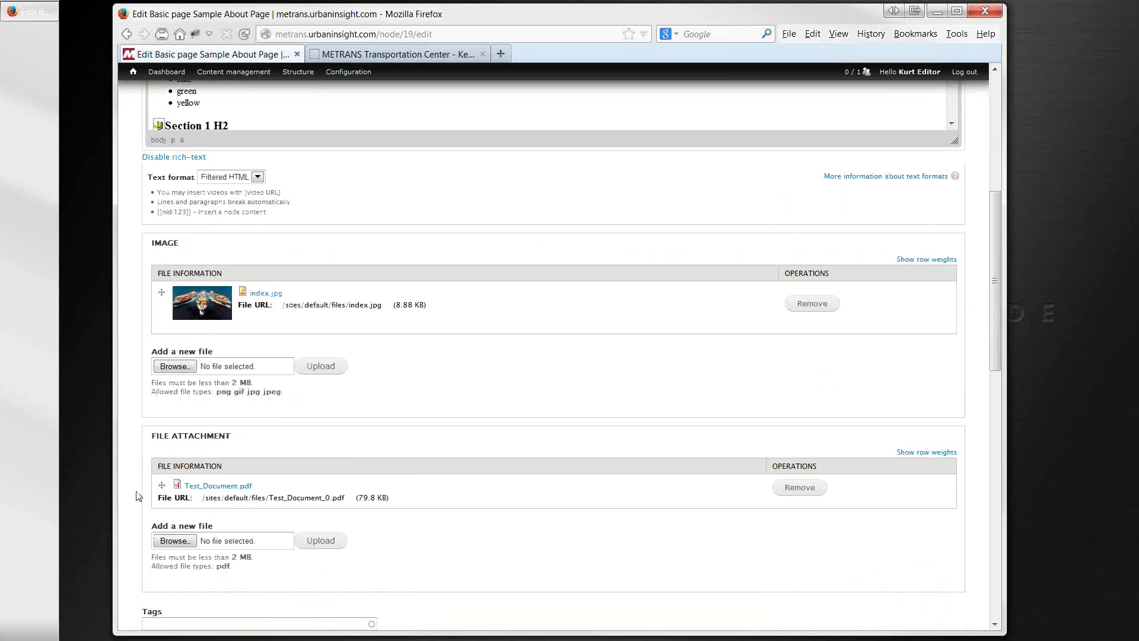
click(163, 583)
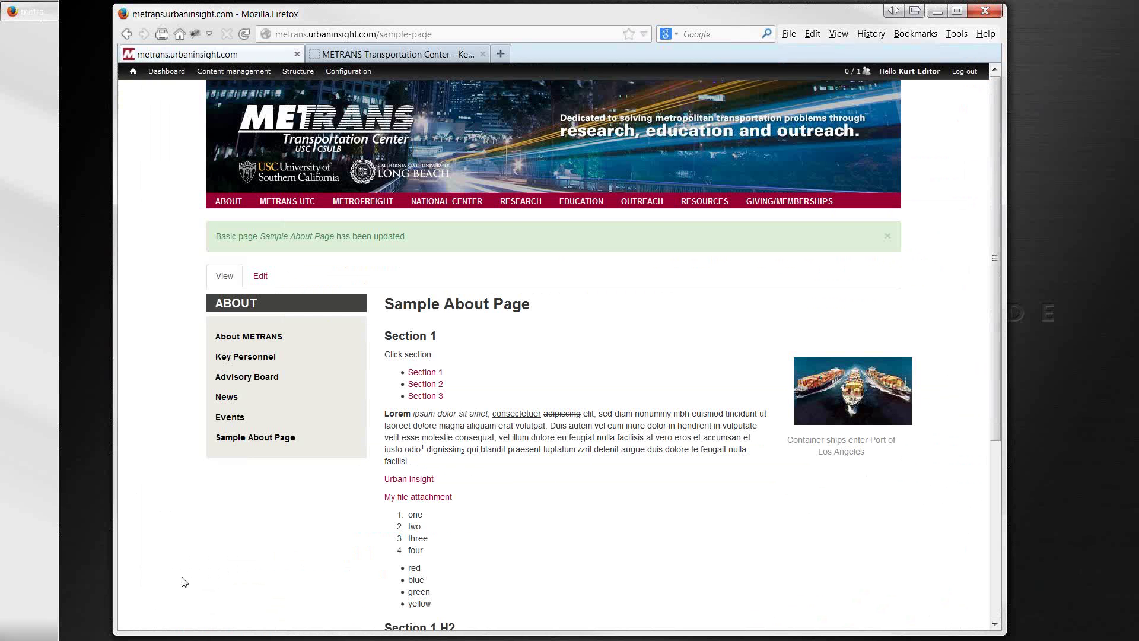
Test the "Urban Insight" link in a new tab, close that tab, and reopen the Sample About Page for editing
right_click(403, 485)
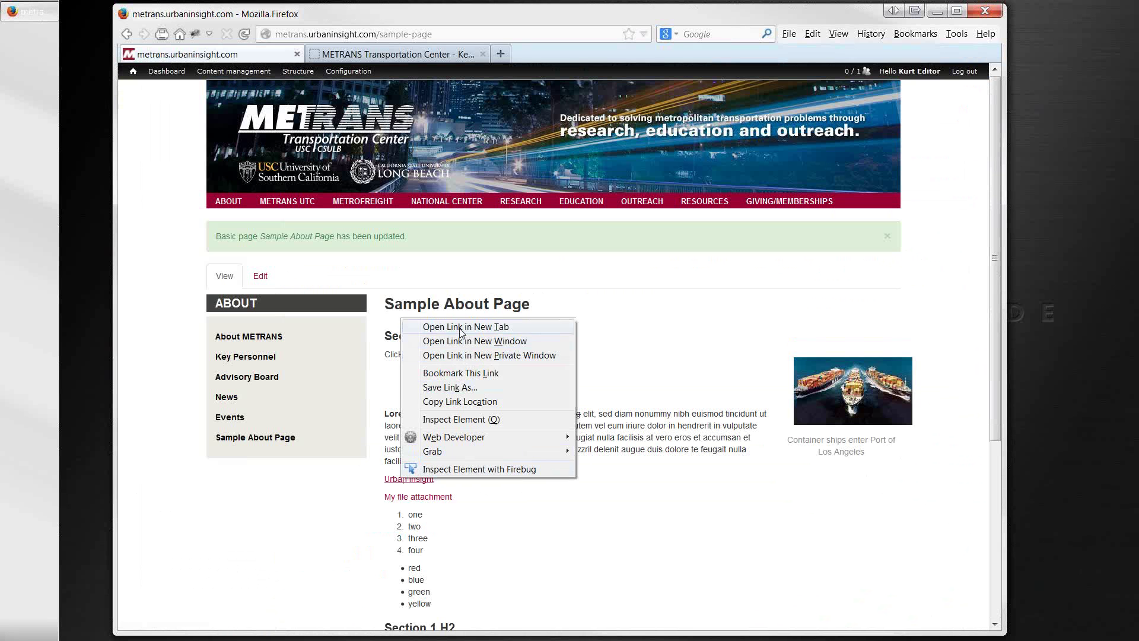
click(462, 333)
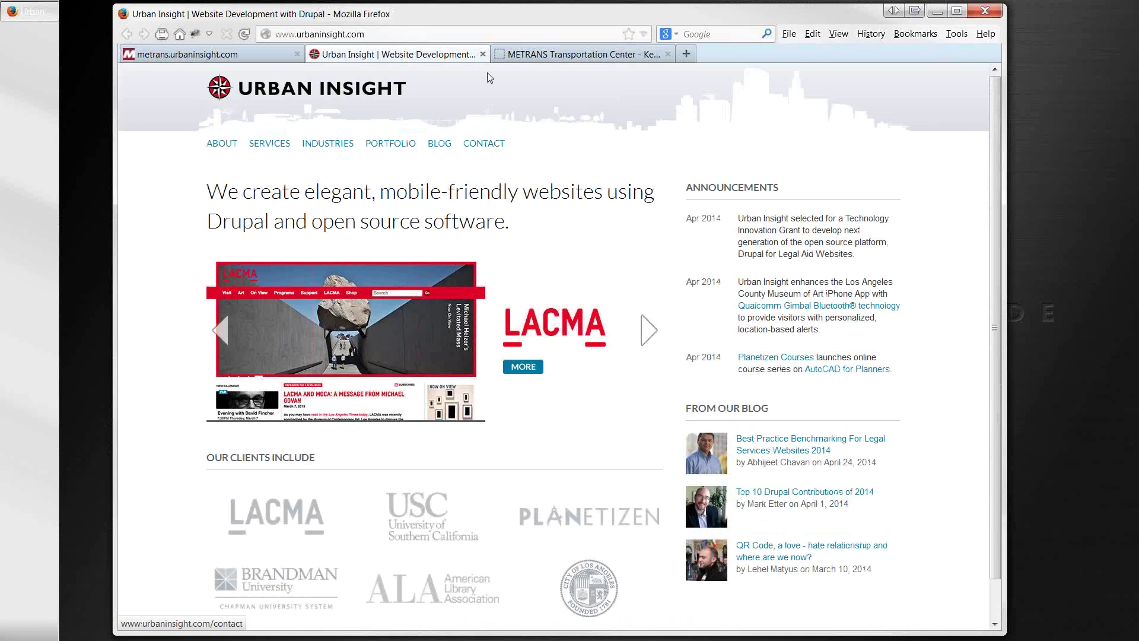
click(483, 55)
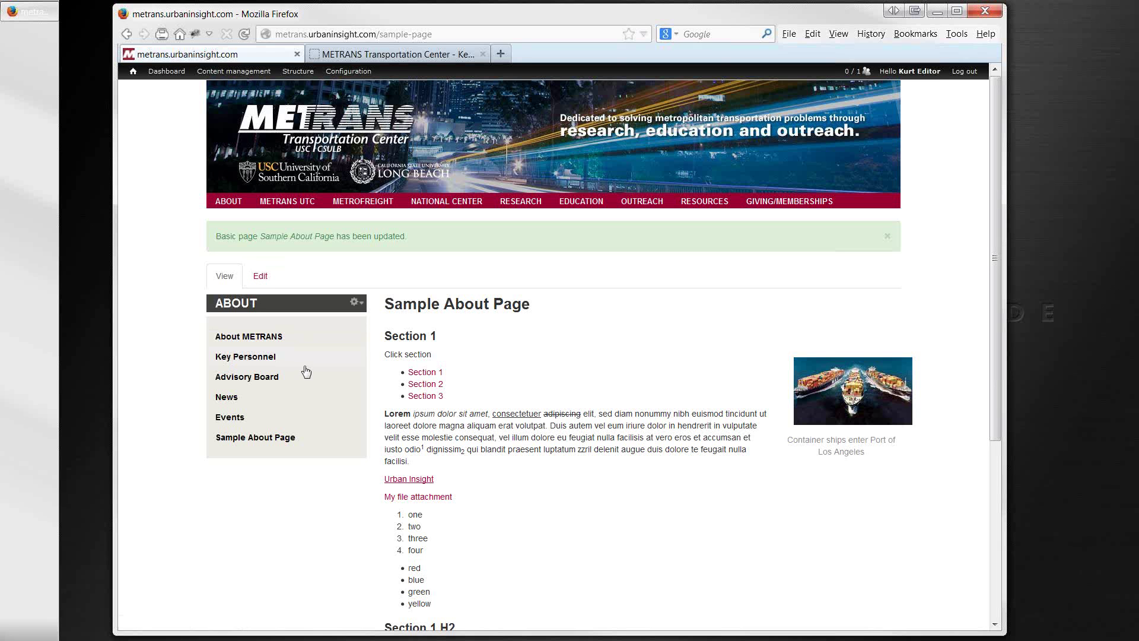
click(260, 276)
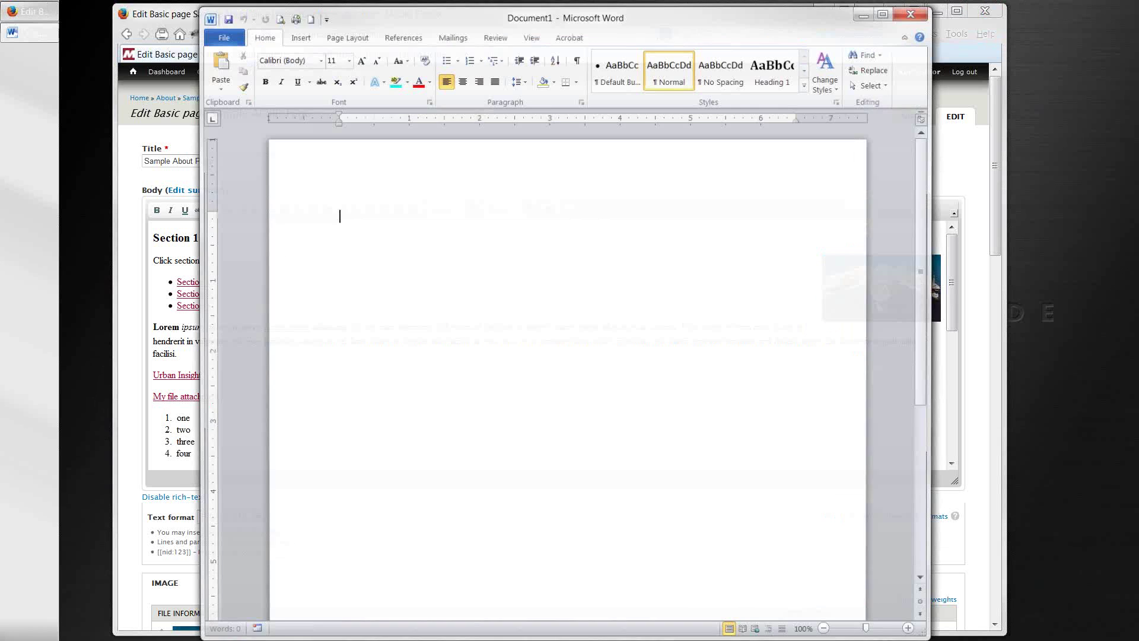
In Word, open 20140501-metrans-content-editor-training-pt1.docx and select the text from the METRANS title through "Timeline event"
click(227, 39)
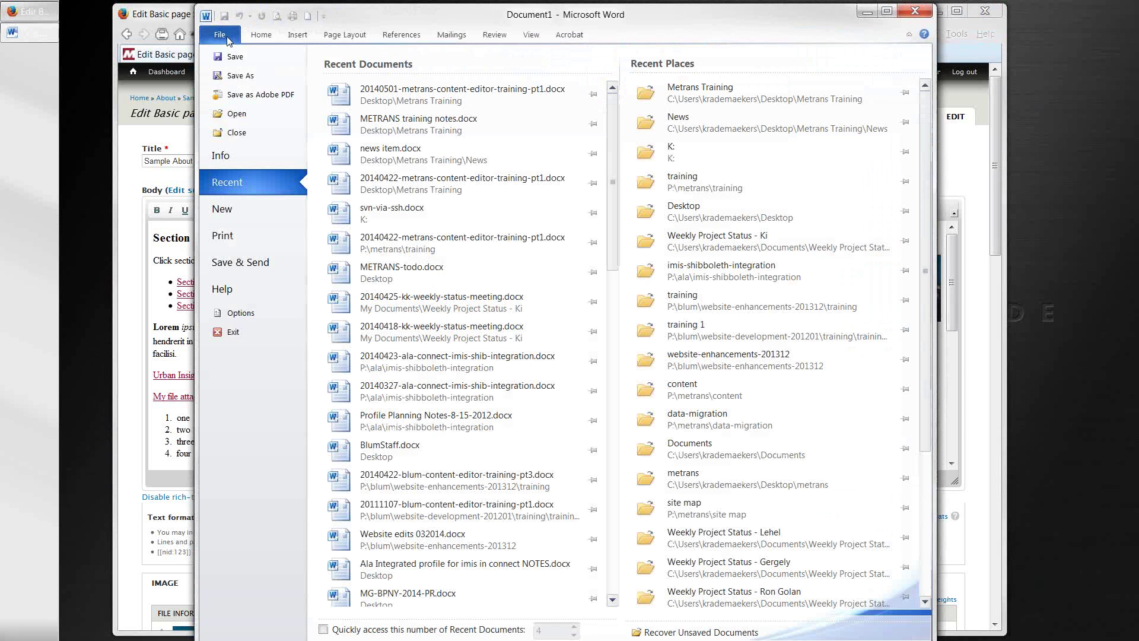
click(359, 97)
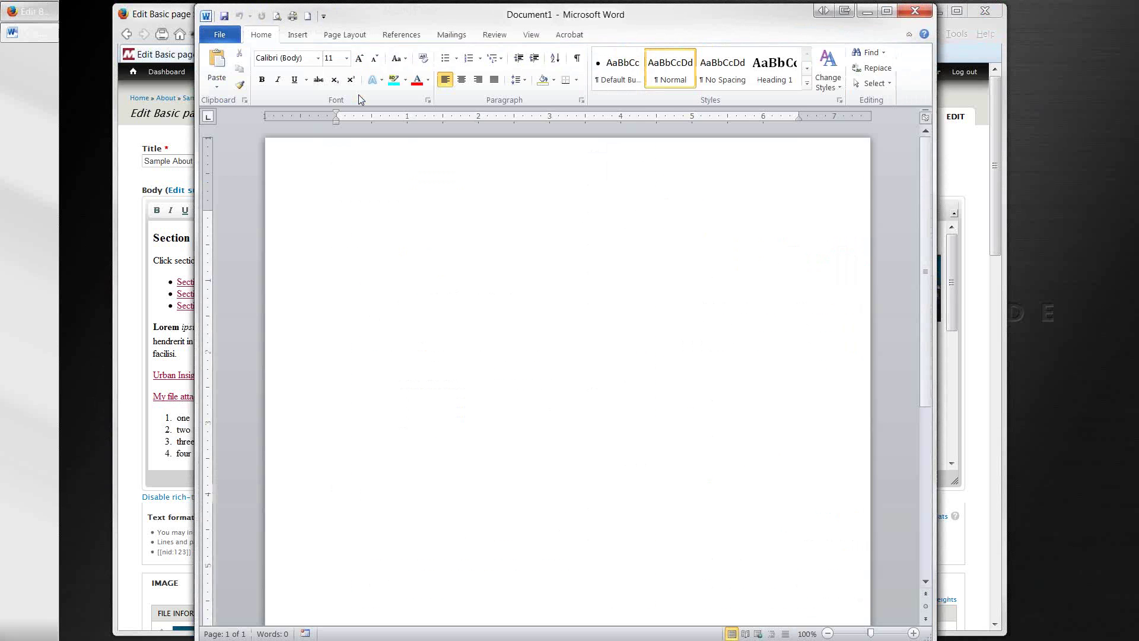
scroll(589, 402, down, 2)
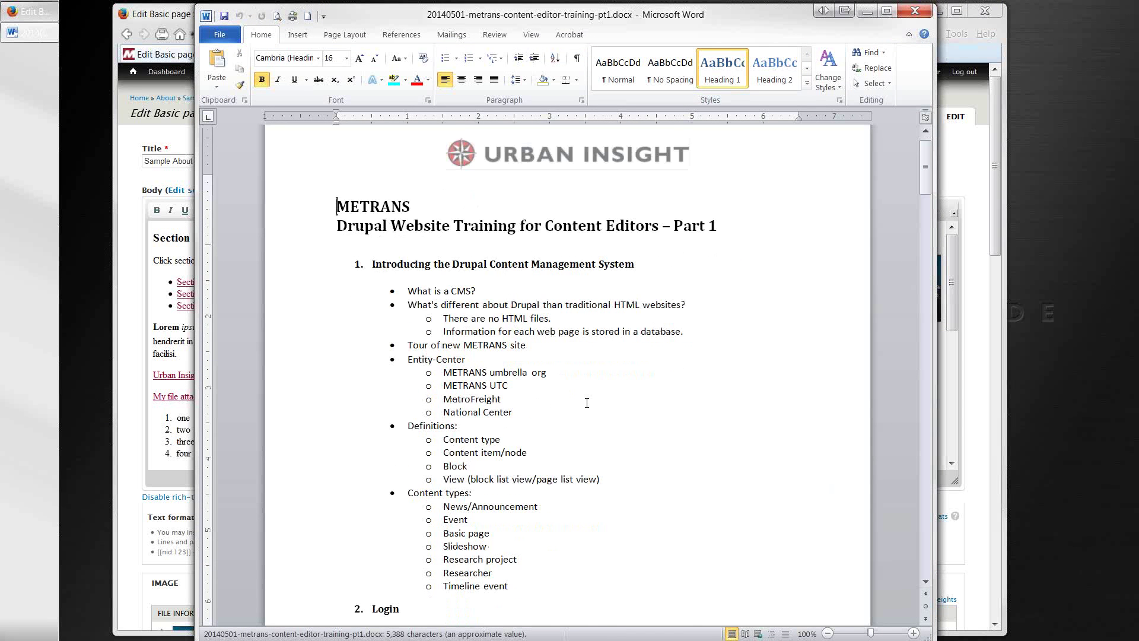
scroll(586, 404, up, 2)
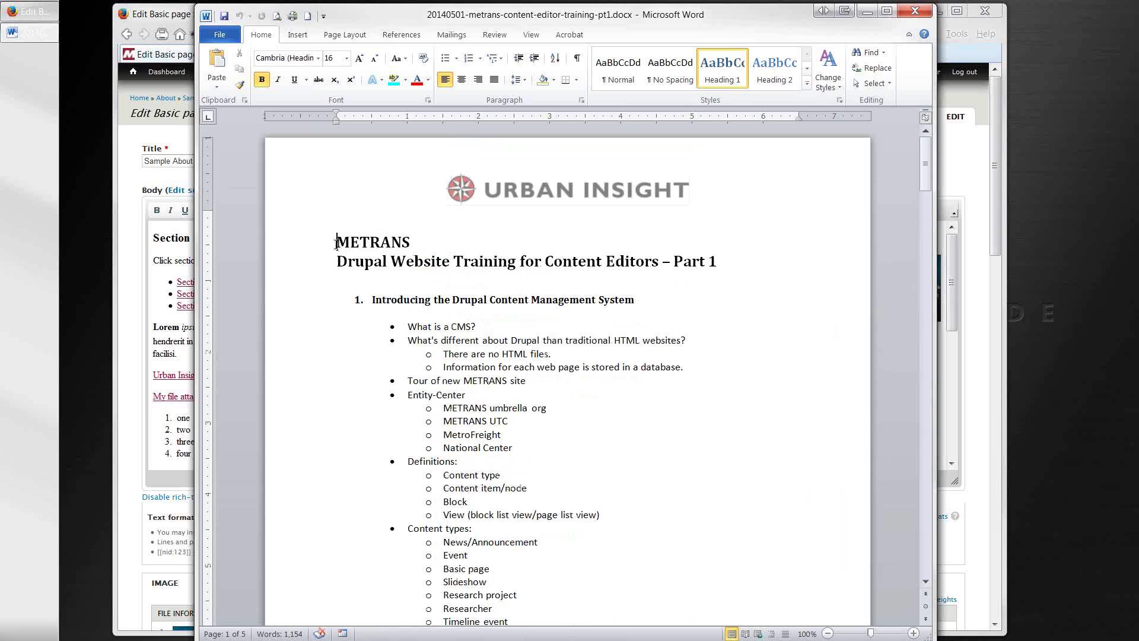
drag(336, 243, 575, 508)
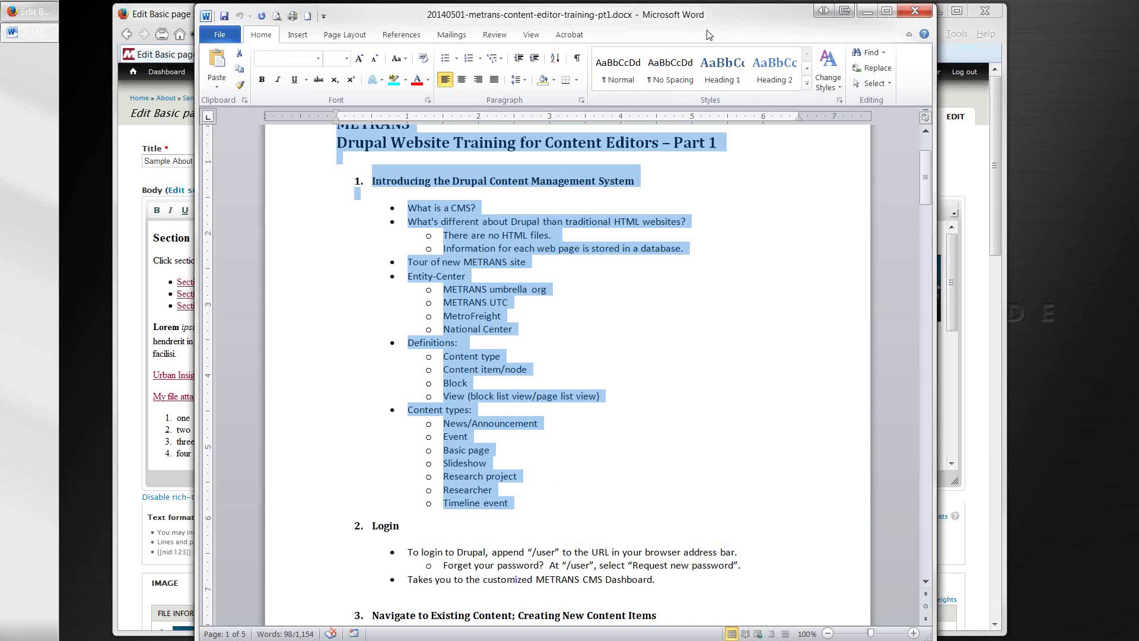
Move the Word window out of the way, return to Firefox, and open the METRANS CMS Dashboard
drag(710, 21, 1068, 51)
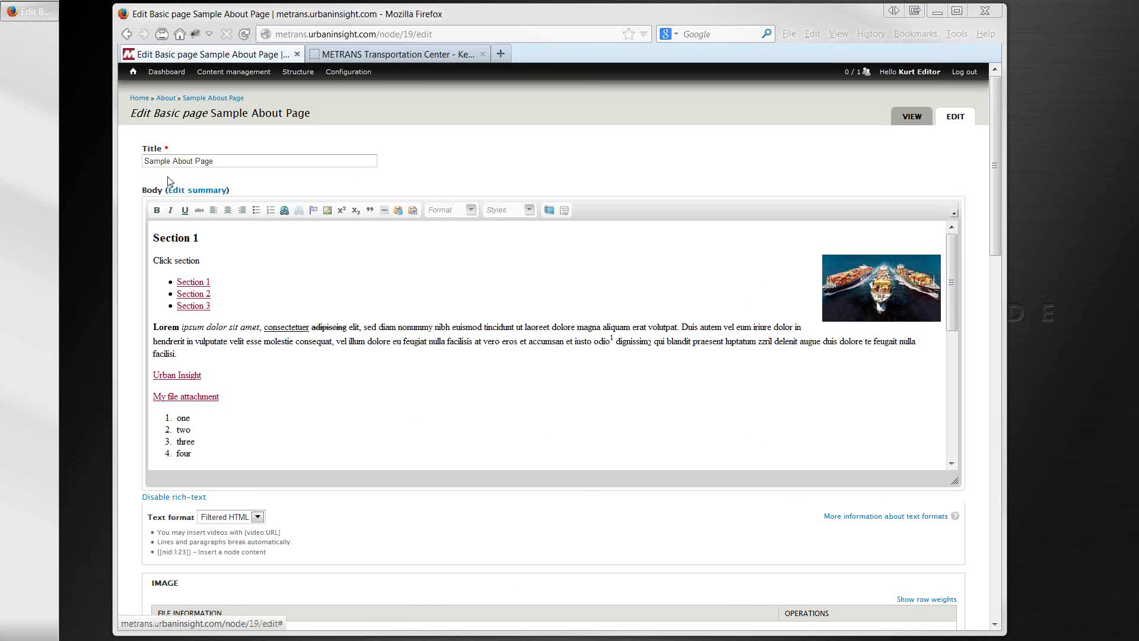
mouse_move(153, 79)
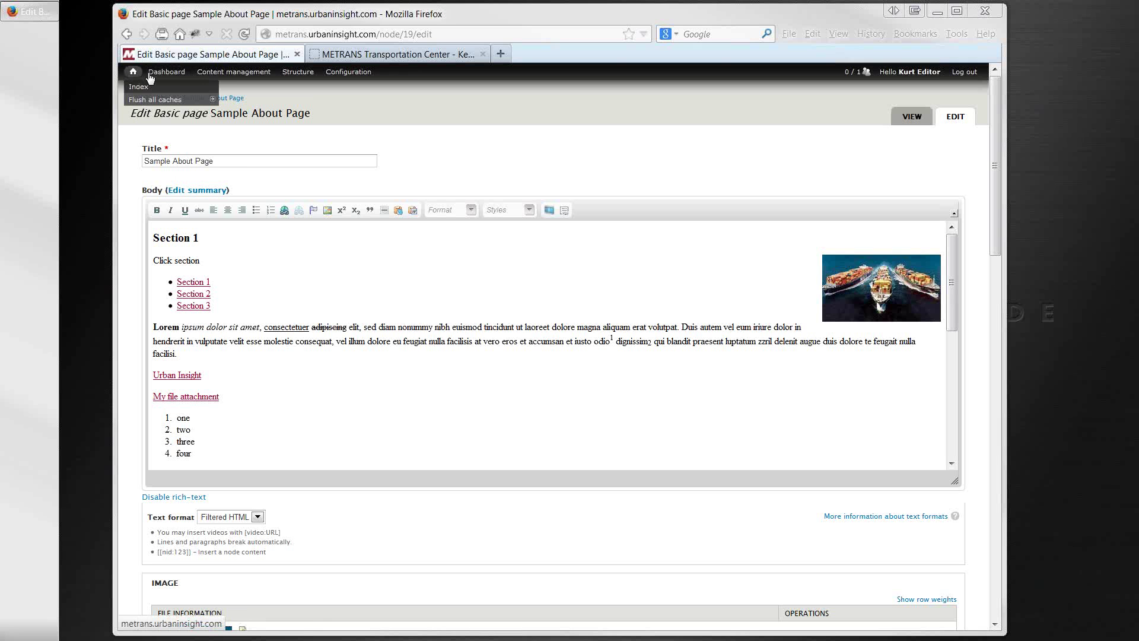
click(156, 74)
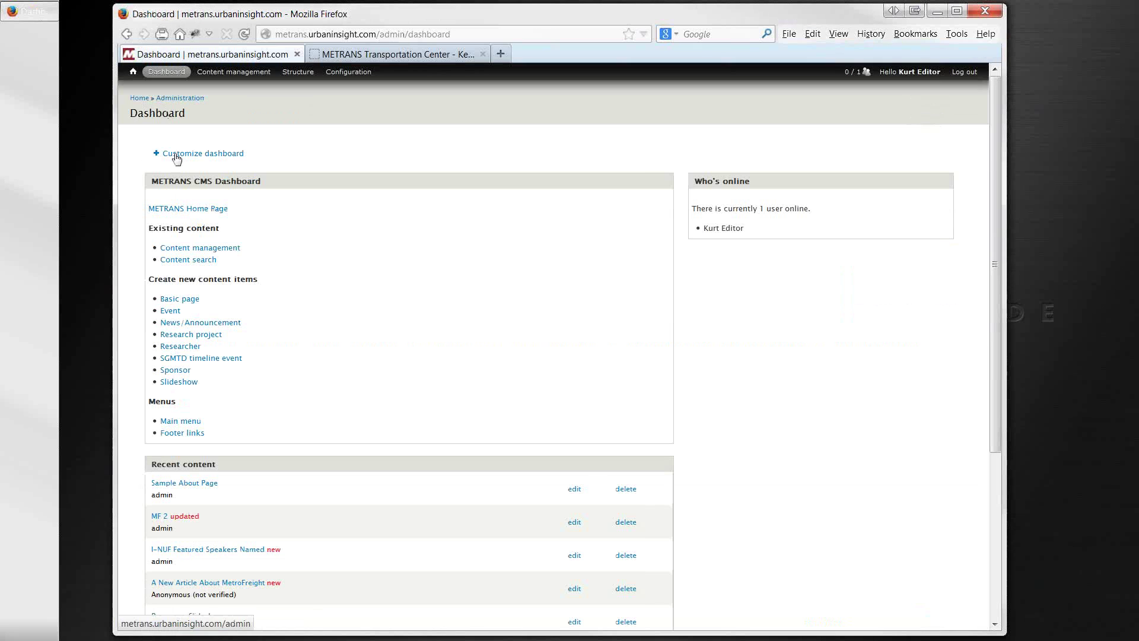
Start a new basic page and title it "Drupal Training"
click(192, 300)
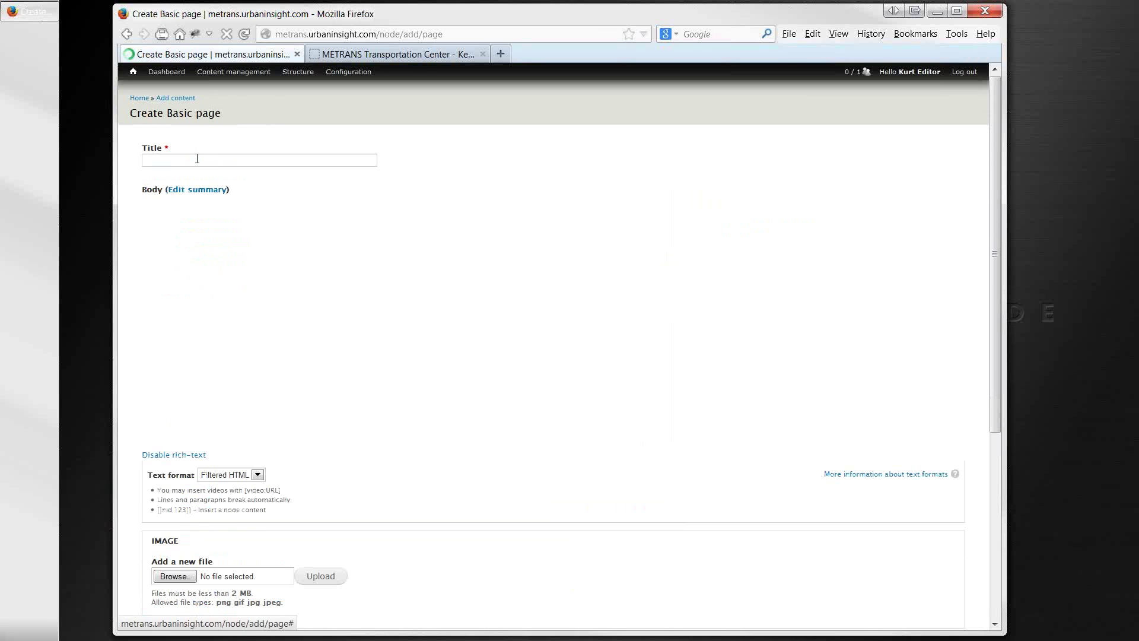
click(198, 161)
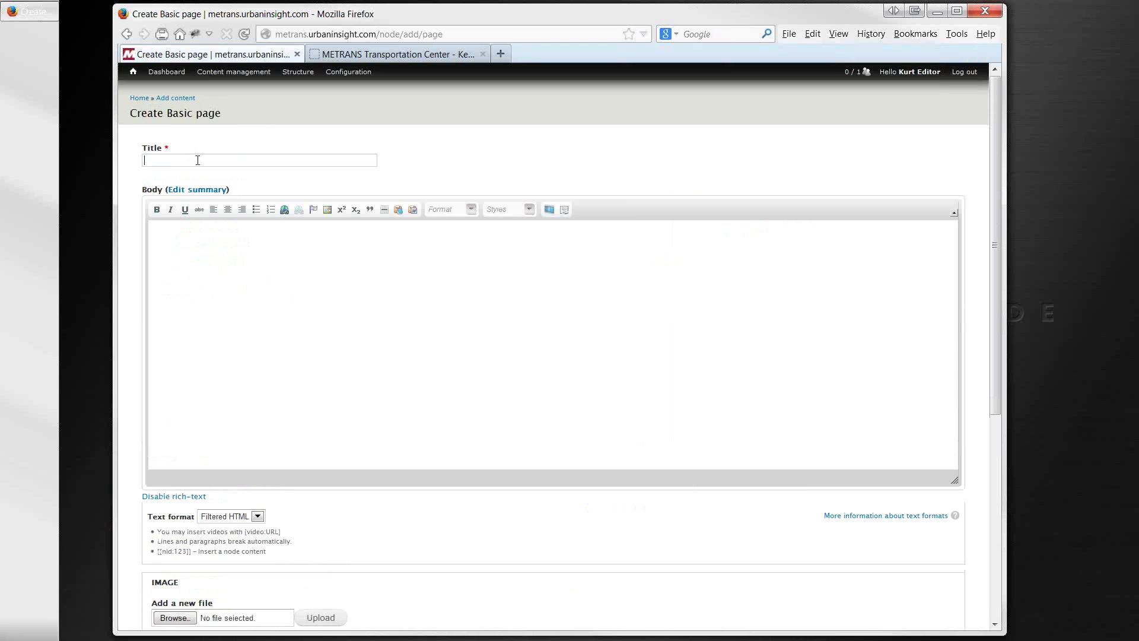
text(Drupal )
text(Tar)
text(aining)
Paste the copied training outline directly into the body of the new page
click(206, 232)
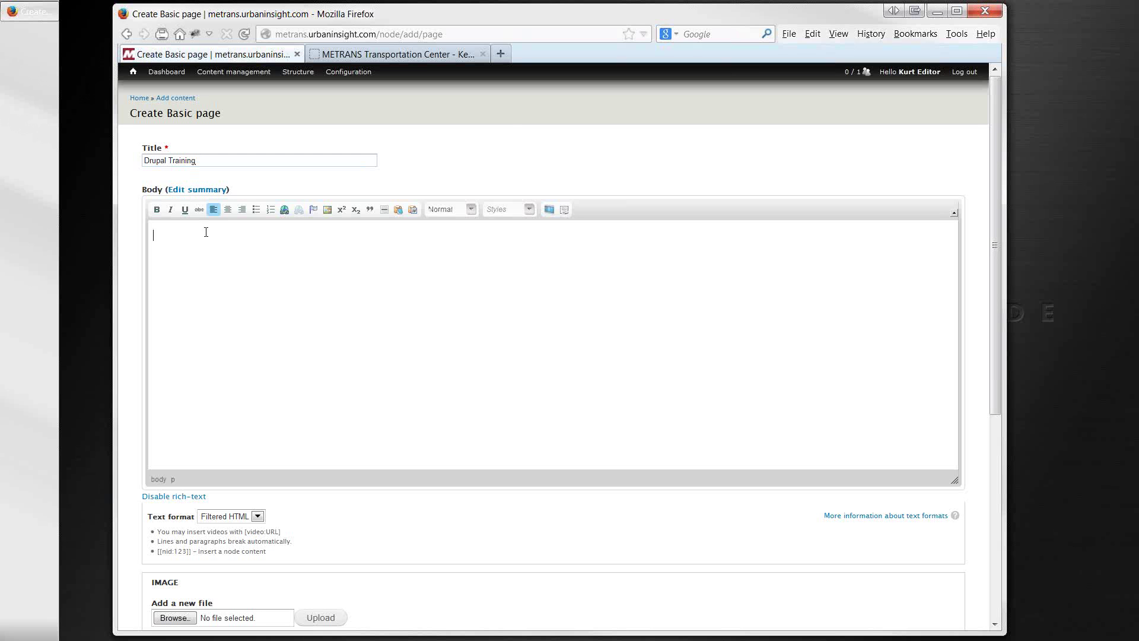
key(ctrl+v)
scroll(625, 368, up, 5)
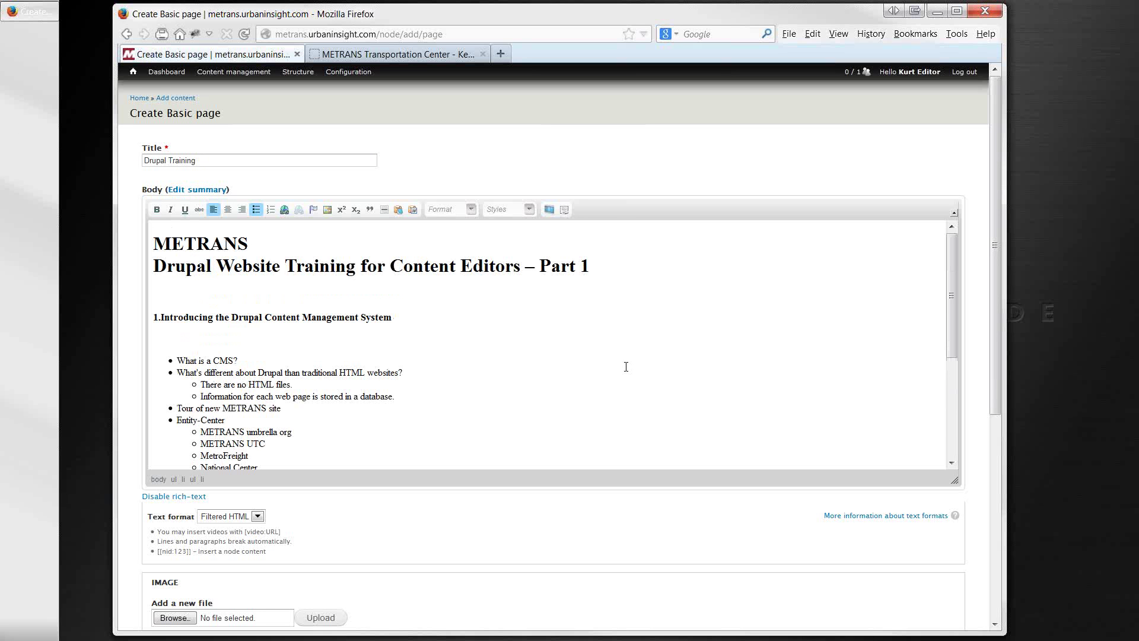
scroll(573, 394, down, 4)
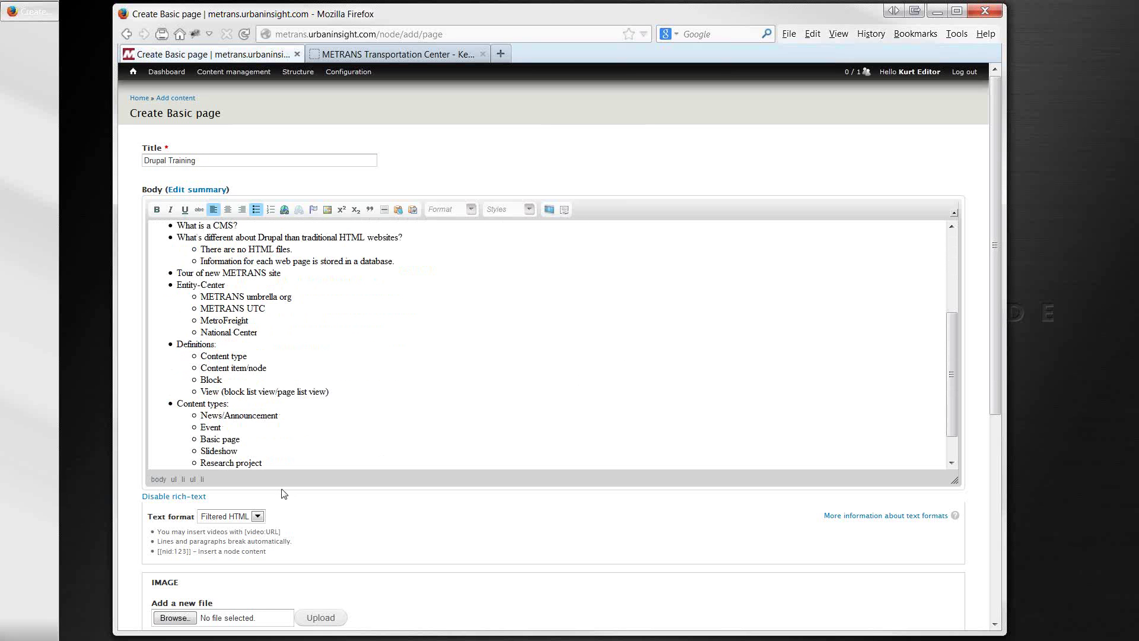
Examine the HTML source of the pasted outline, and return to the dashboard without saving the page
click(192, 497)
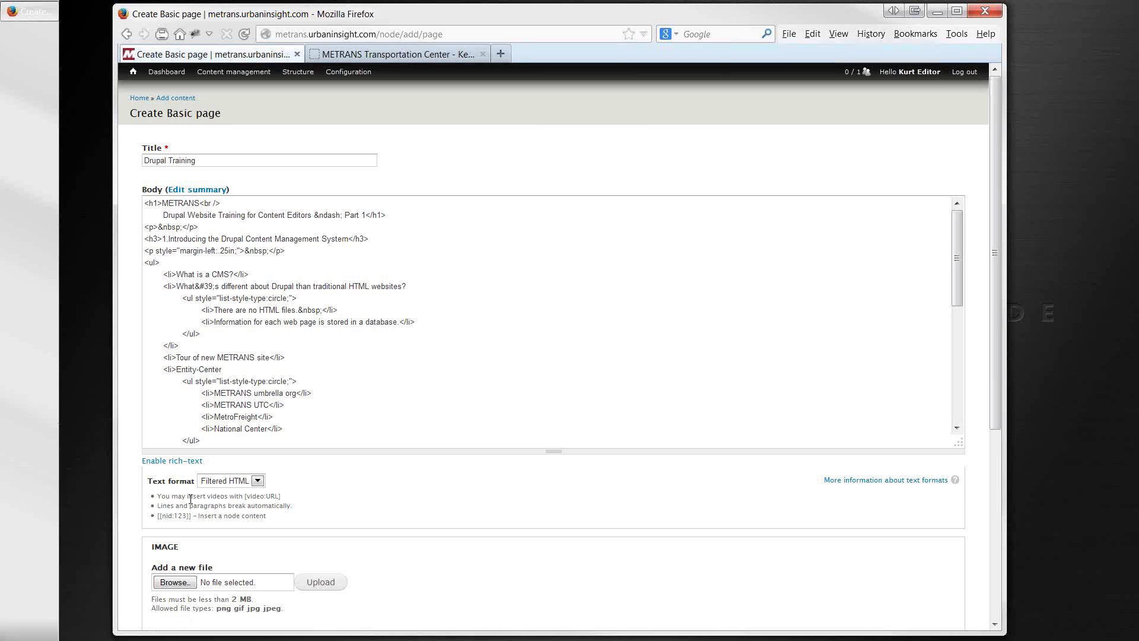
scroll(258, 321, down, 7)
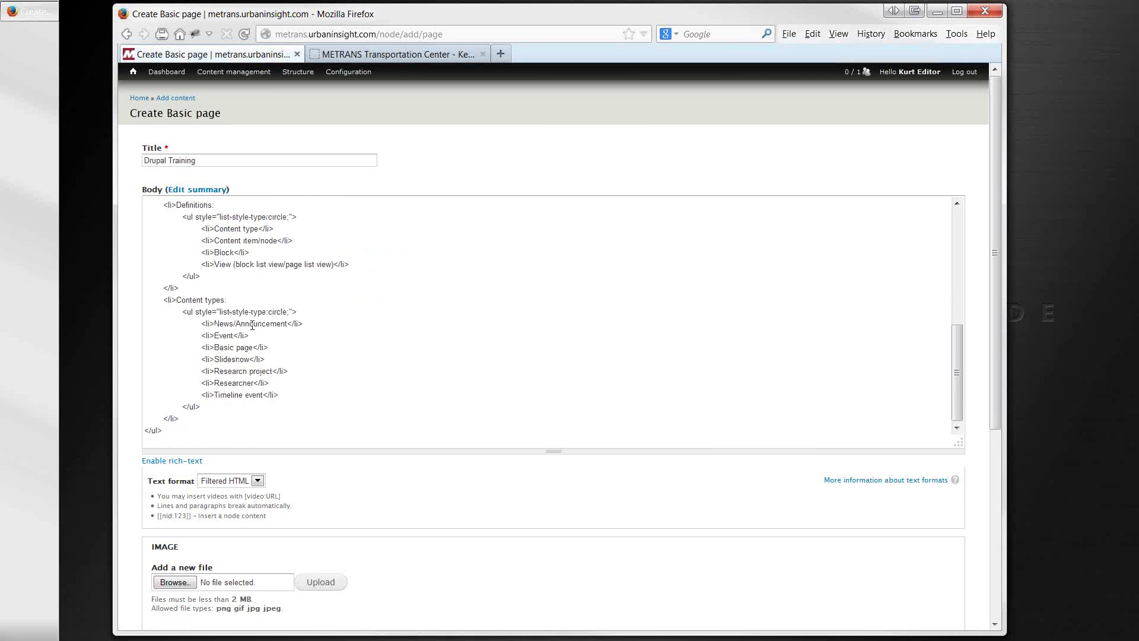
scroll(252, 326, up, 3)
click(127, 34)
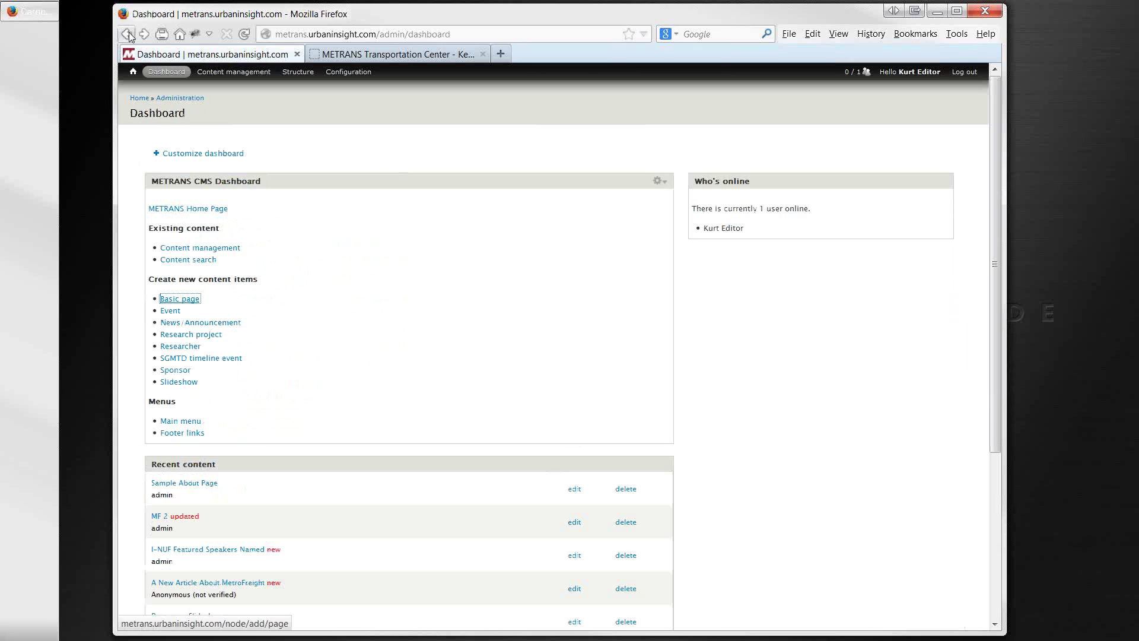
Start a fresh basic page and insert the copied training outline into its body using Paste from Word
click(171, 301)
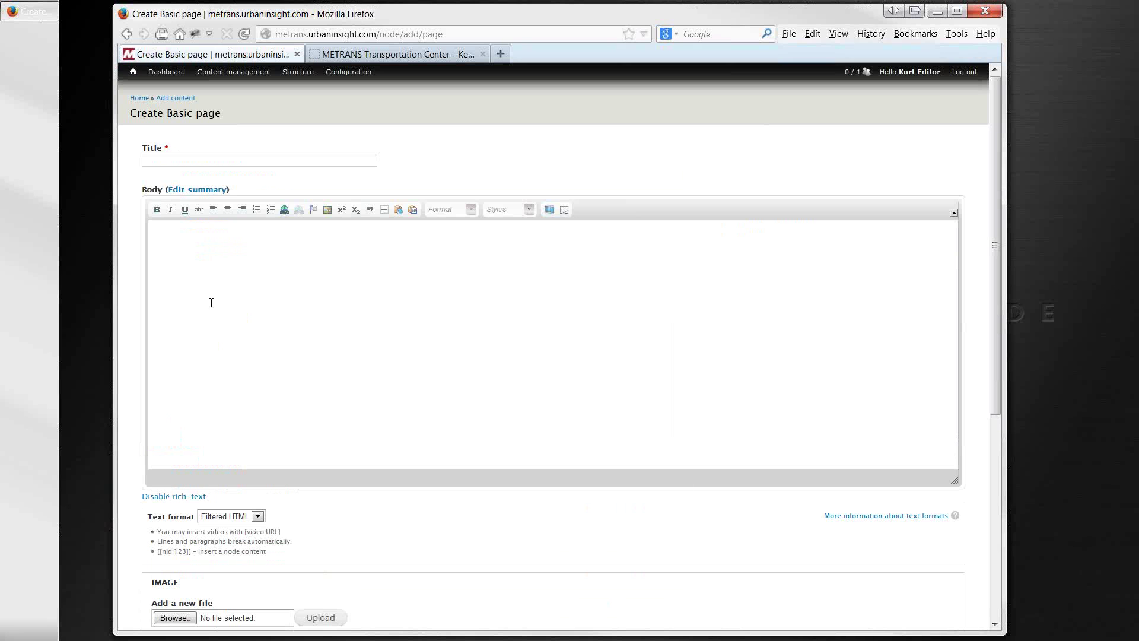
click(224, 259)
click(414, 213)
click(414, 212)
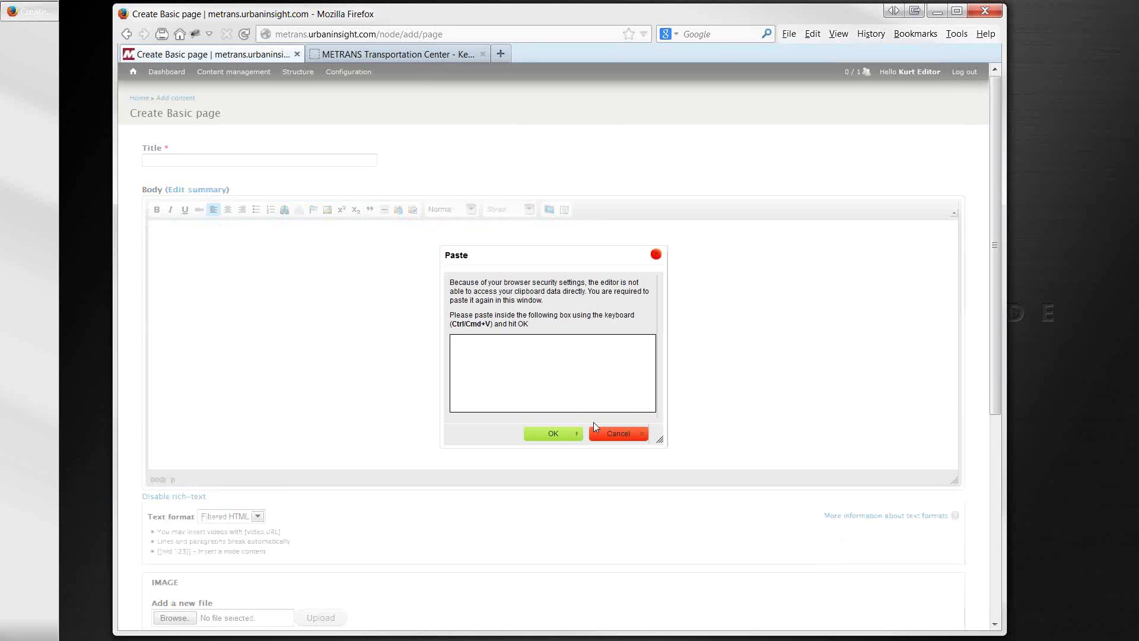
click(620, 435)
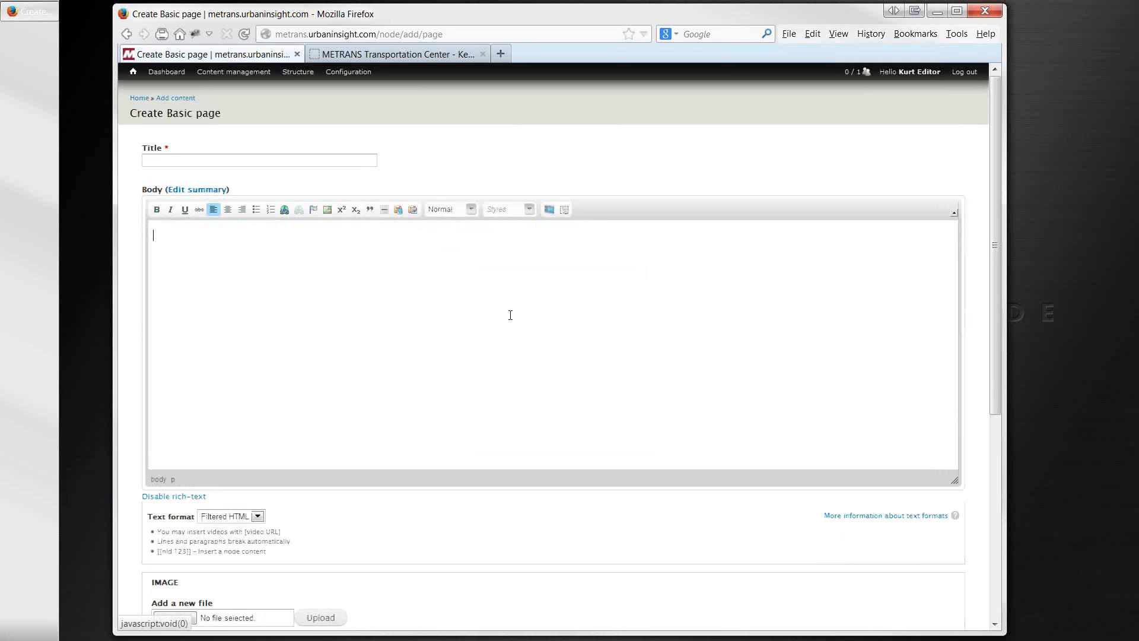
click(413, 213)
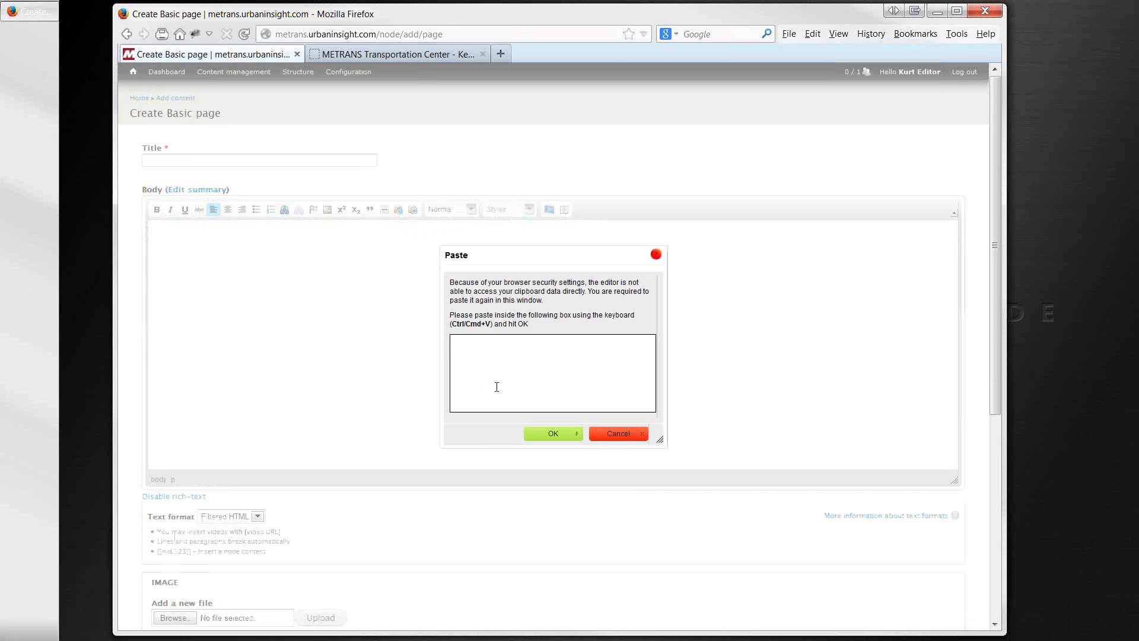
key(ctrl+v)
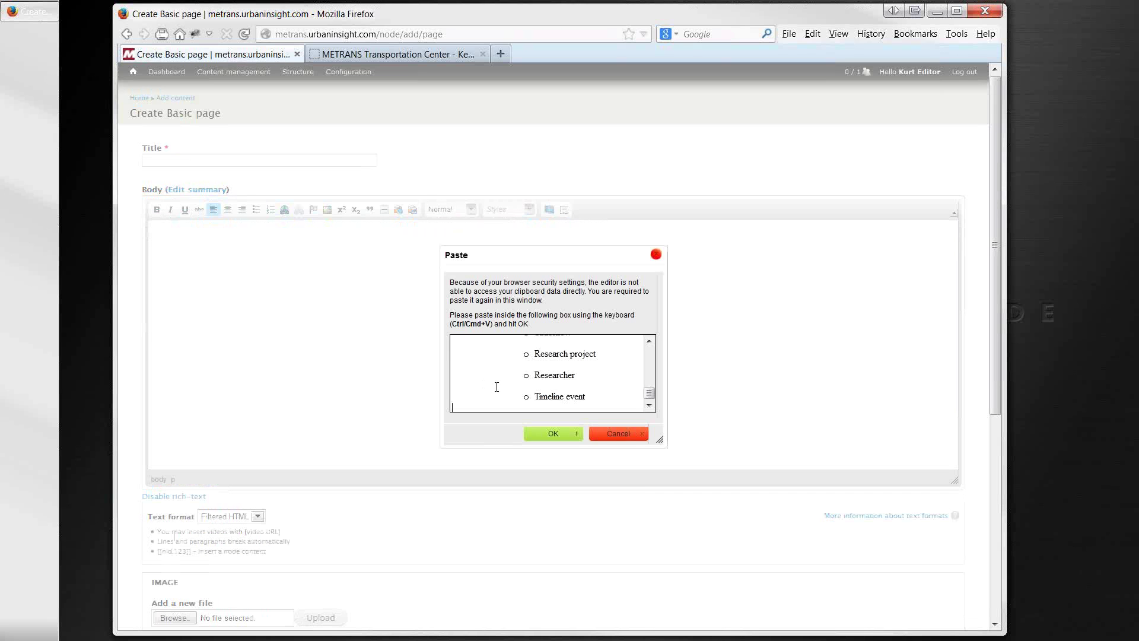
click(542, 434)
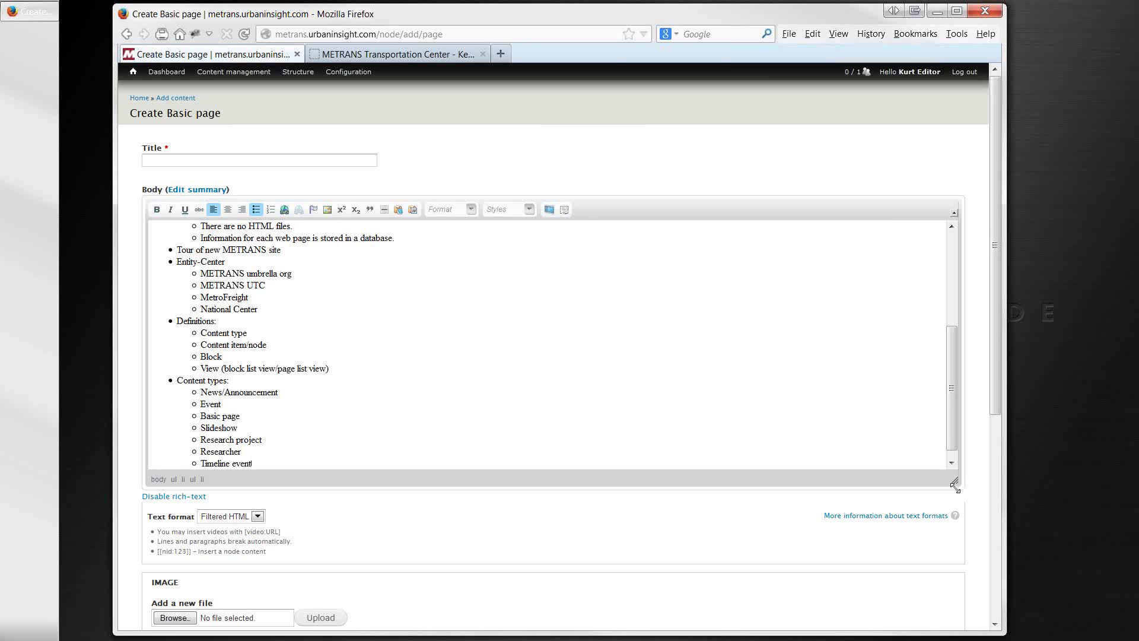
Enlarge the body editing area to review the outline, and try to save the page without a title
drag(954, 481, 961, 591)
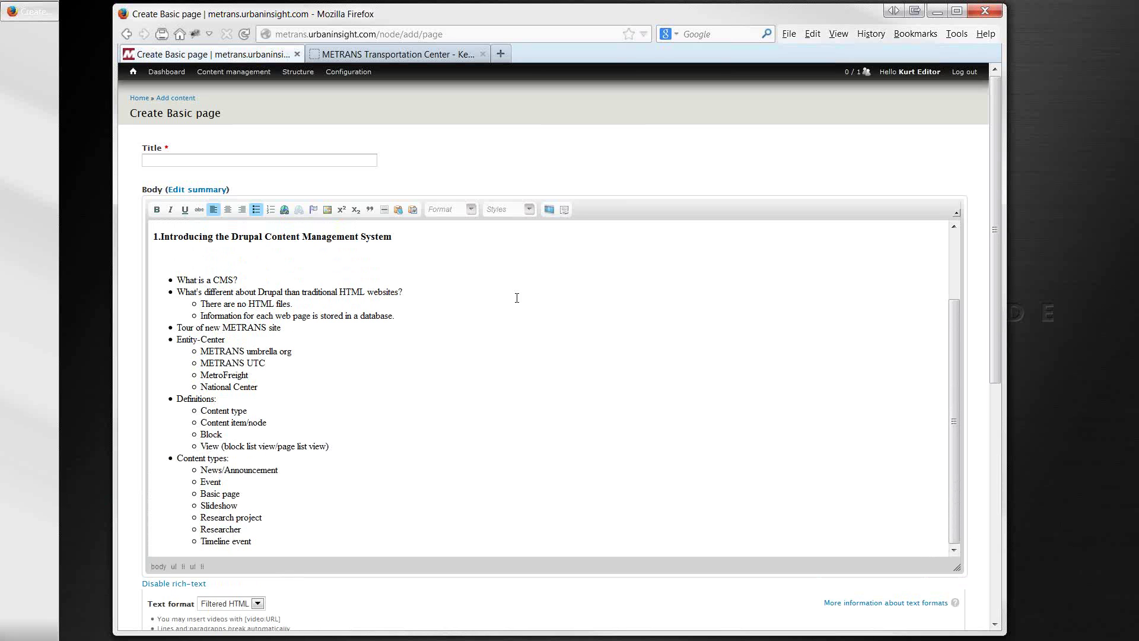
scroll(493, 347, down, 4)
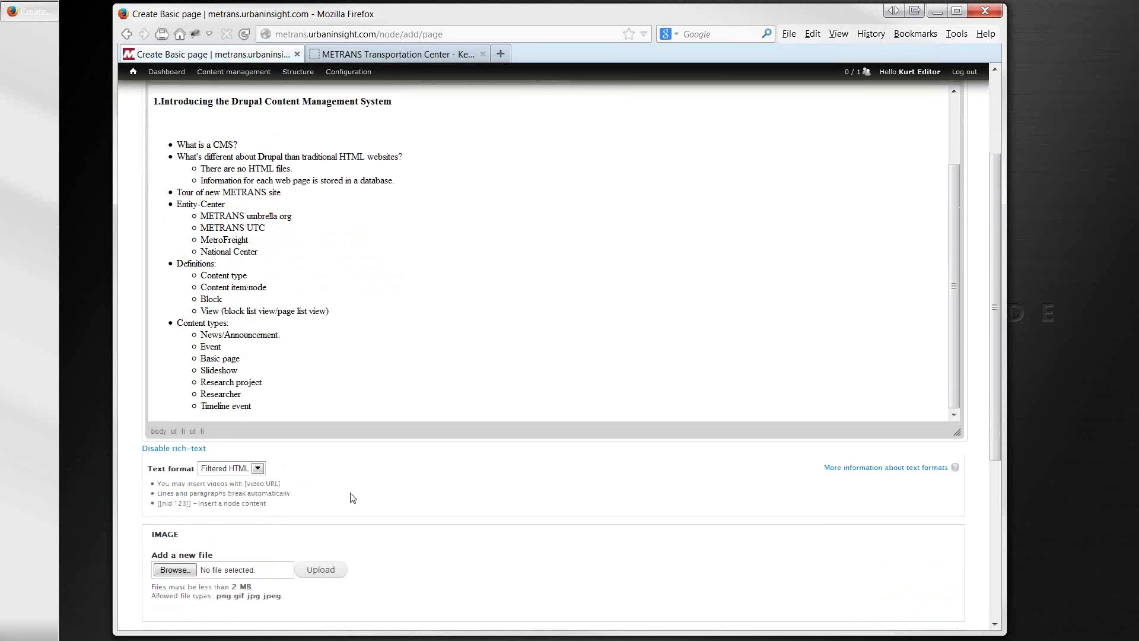
scroll(129, 527, down, 6)
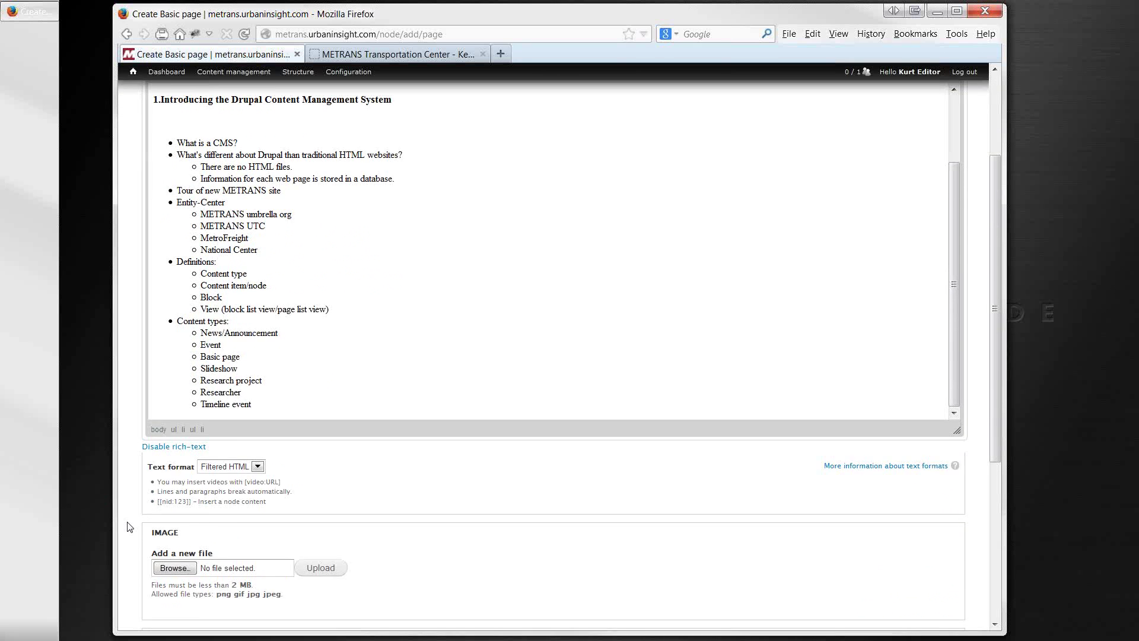
scroll(129, 527, down, 2)
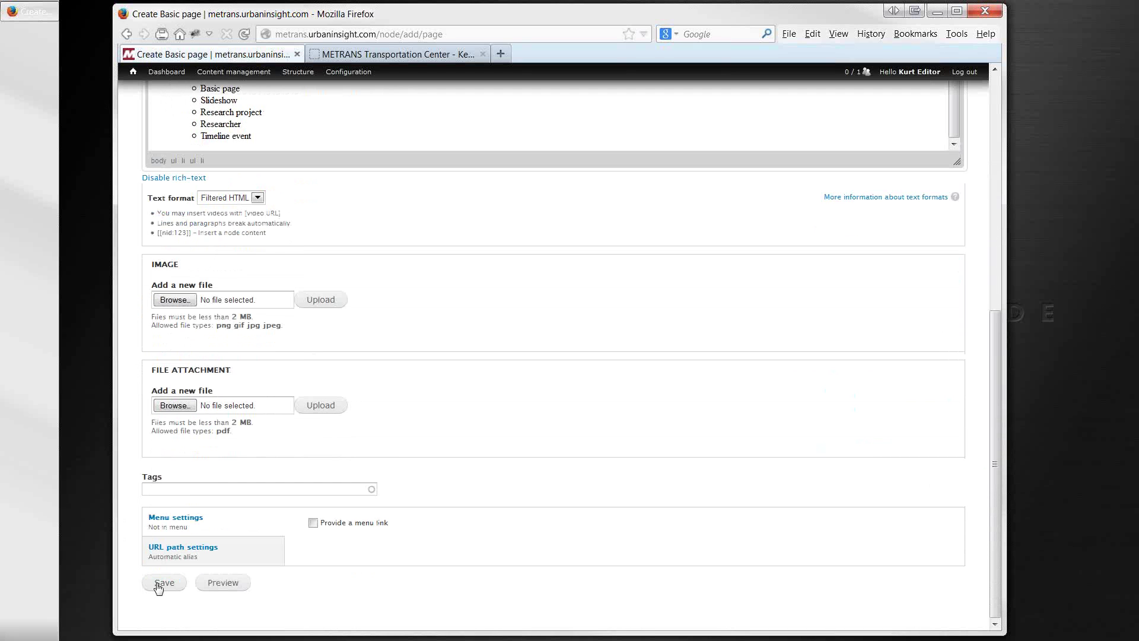
click(158, 585)
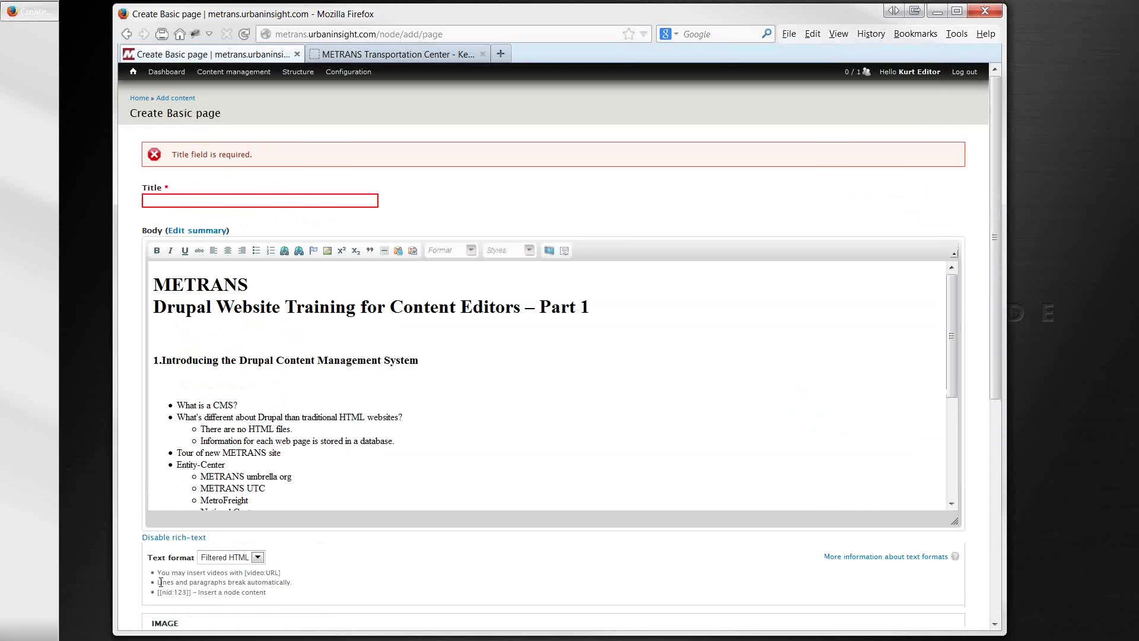
Title the page "Training Manual" and save it
click(222, 199)
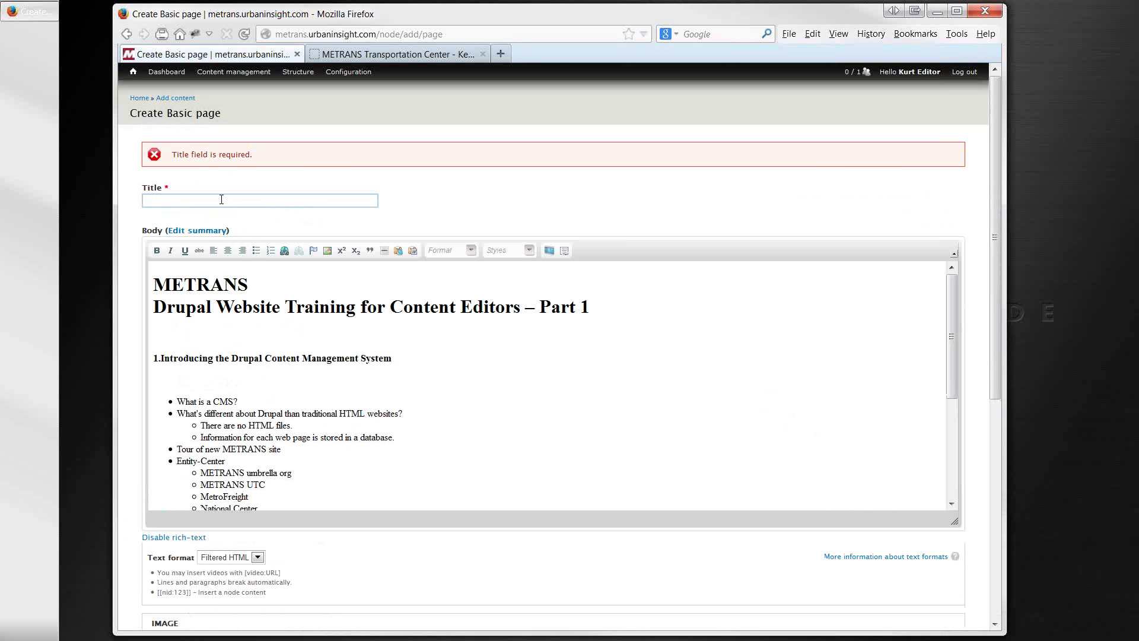
text(Kurt's)
key(BackSpace)
key(BackSpace)
key(BackSpace)
key(BackSpace)
key(BackSpace)
key(BackSpace)
key(BackSpace)
text(Traing)
key(BackSpace)
key(BackSpace)
text(ning Manual)
scroll(133, 552, down, 10)
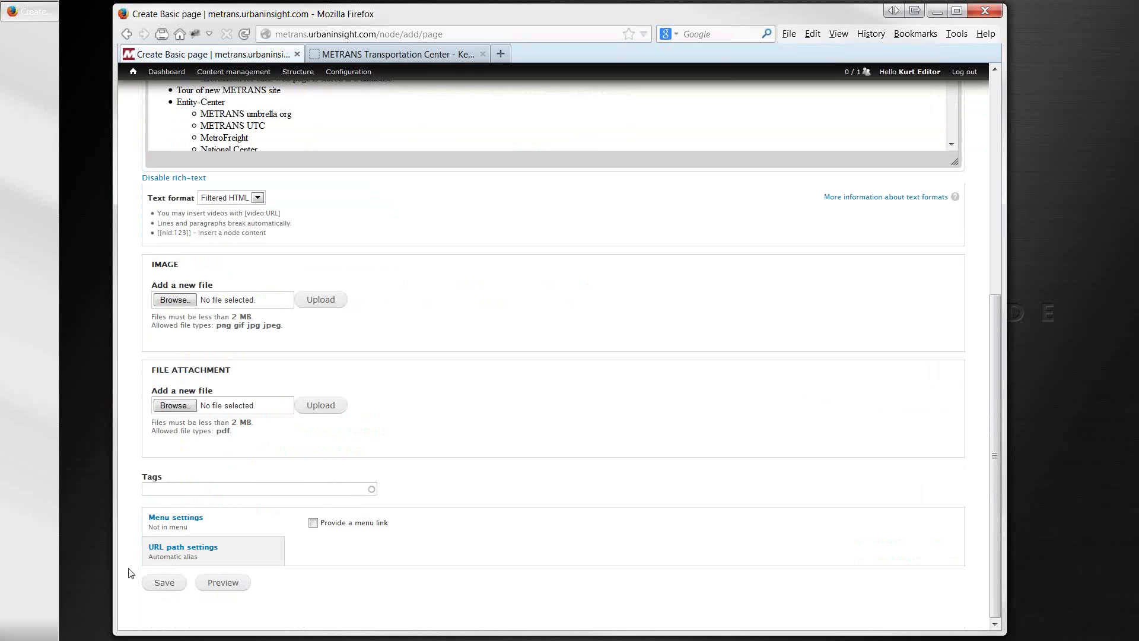
click(164, 583)
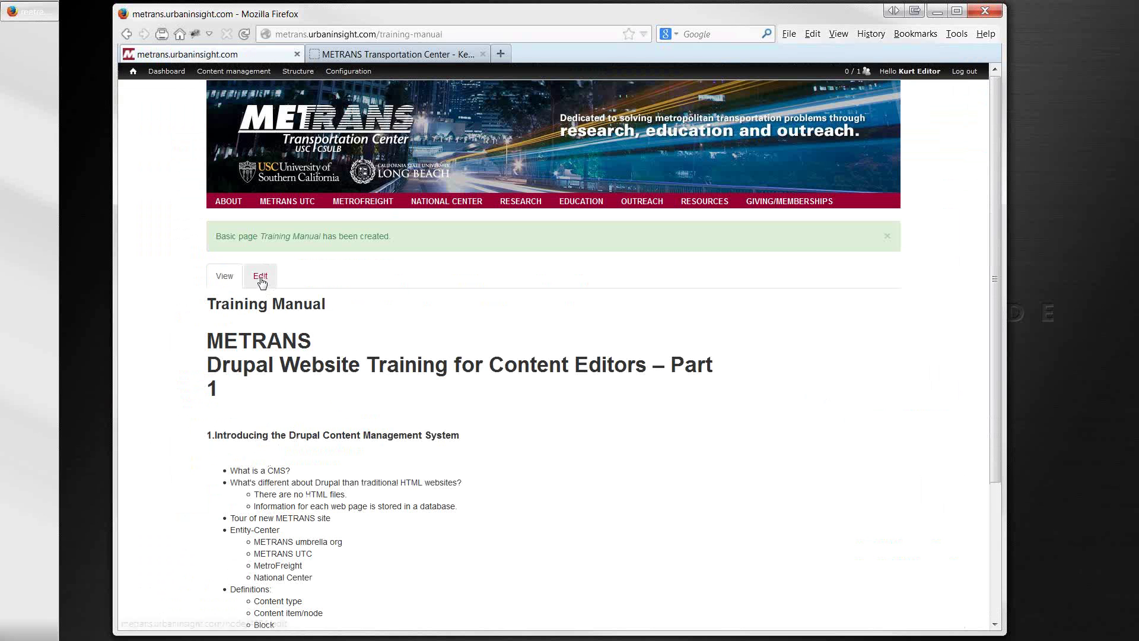
Open the saved page for editing and delete the blank line above the "1.Introducing the Drupal Content Management System" heading
scroll(309, 501, down, 5)
scroll(308, 500, up, 5)
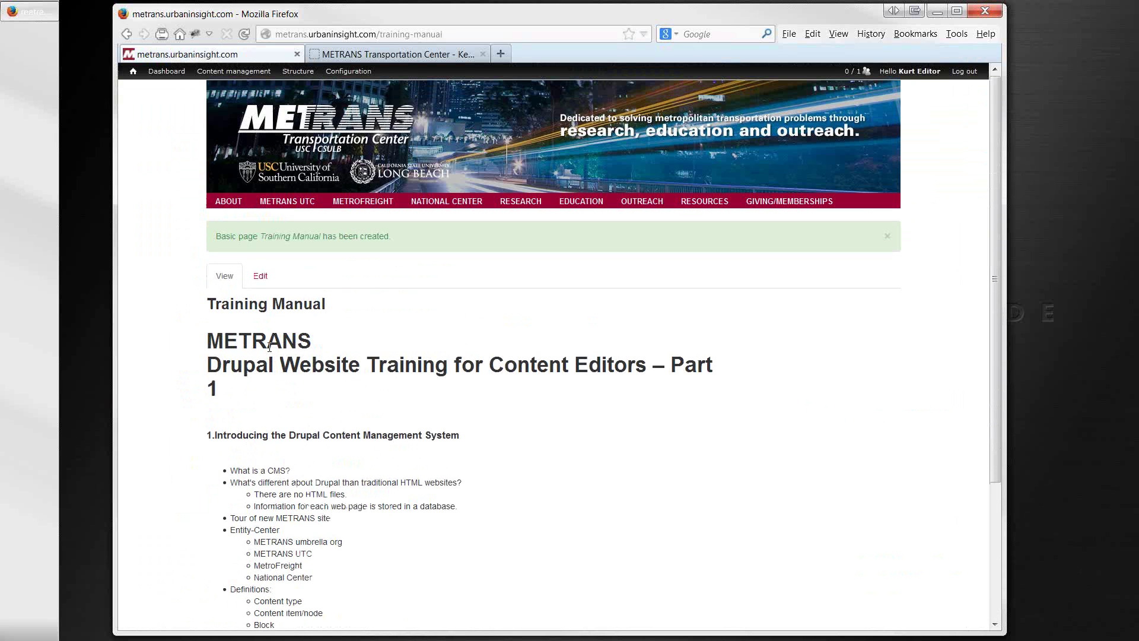
click(260, 278)
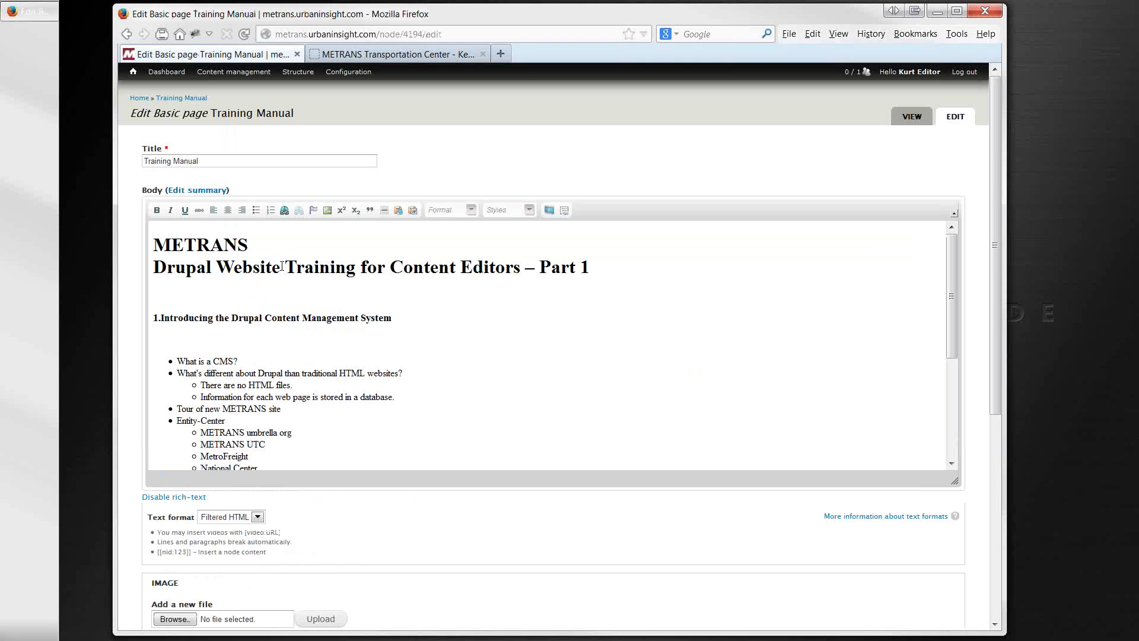
click(268, 286)
key(Delete)
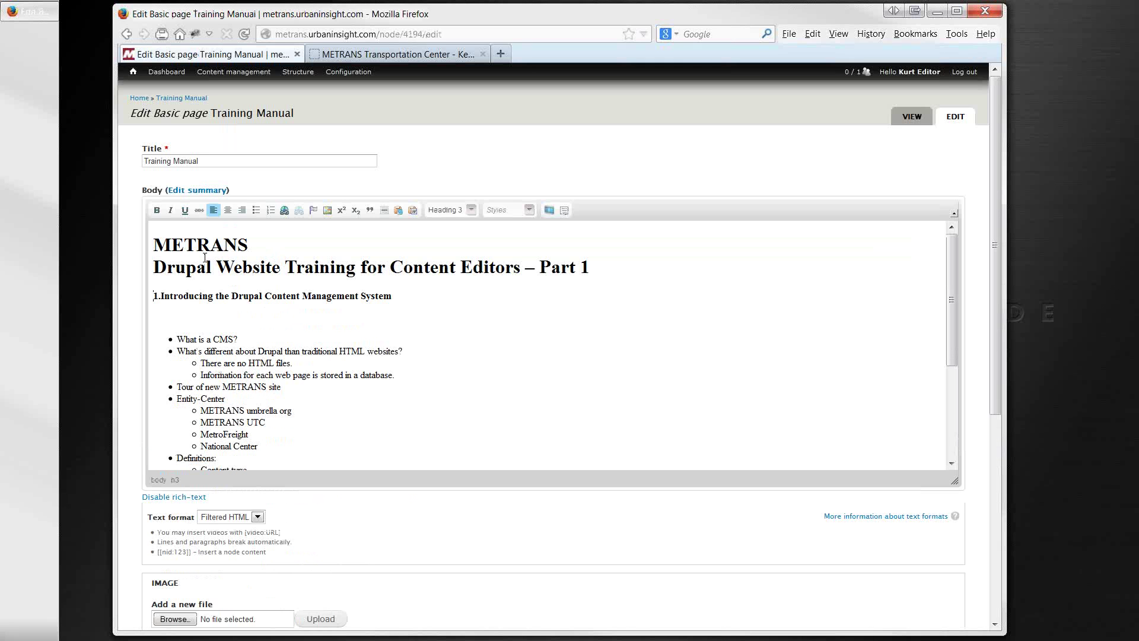
Set the opening heading tag before METRANS to h2 in the body's HTML source, and save the page
drag(256, 243, 152, 232)
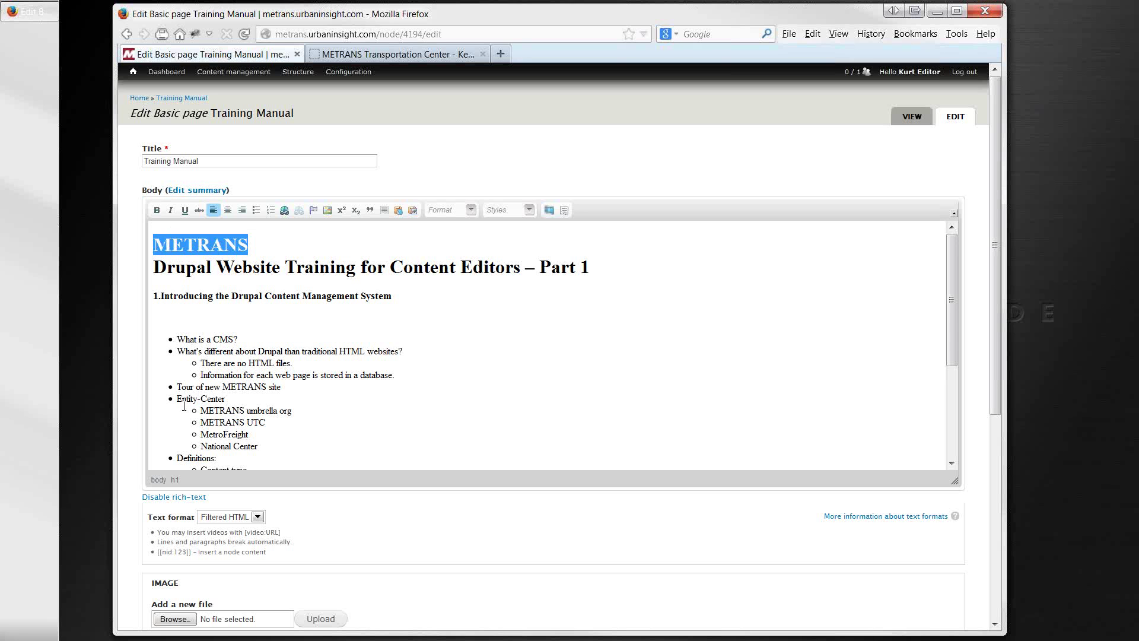
click(166, 499)
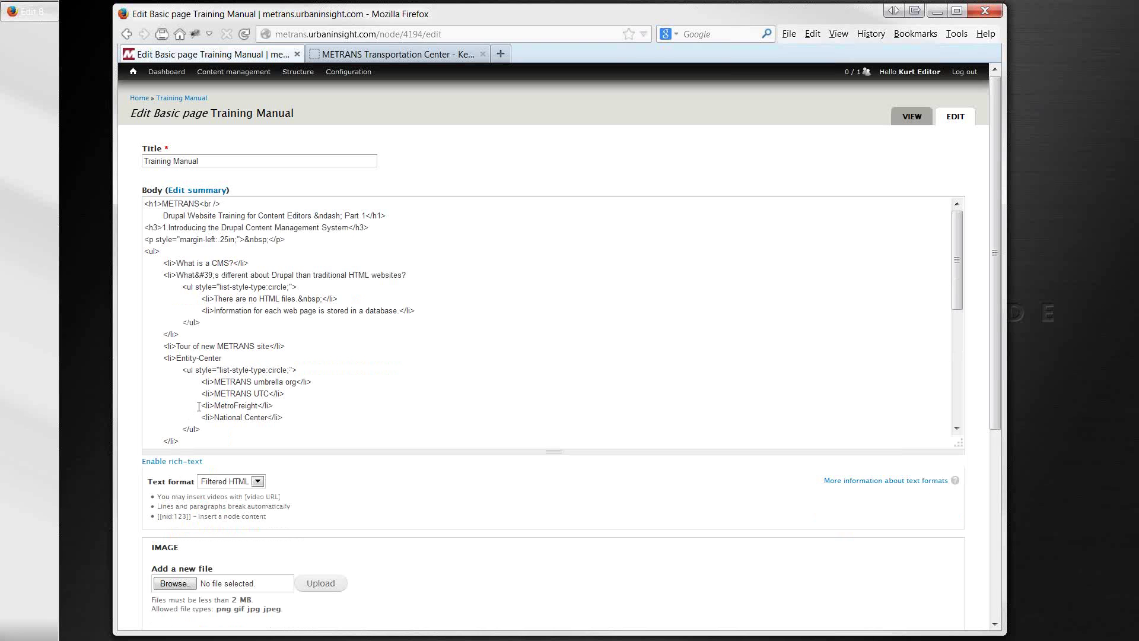
click(156, 204)
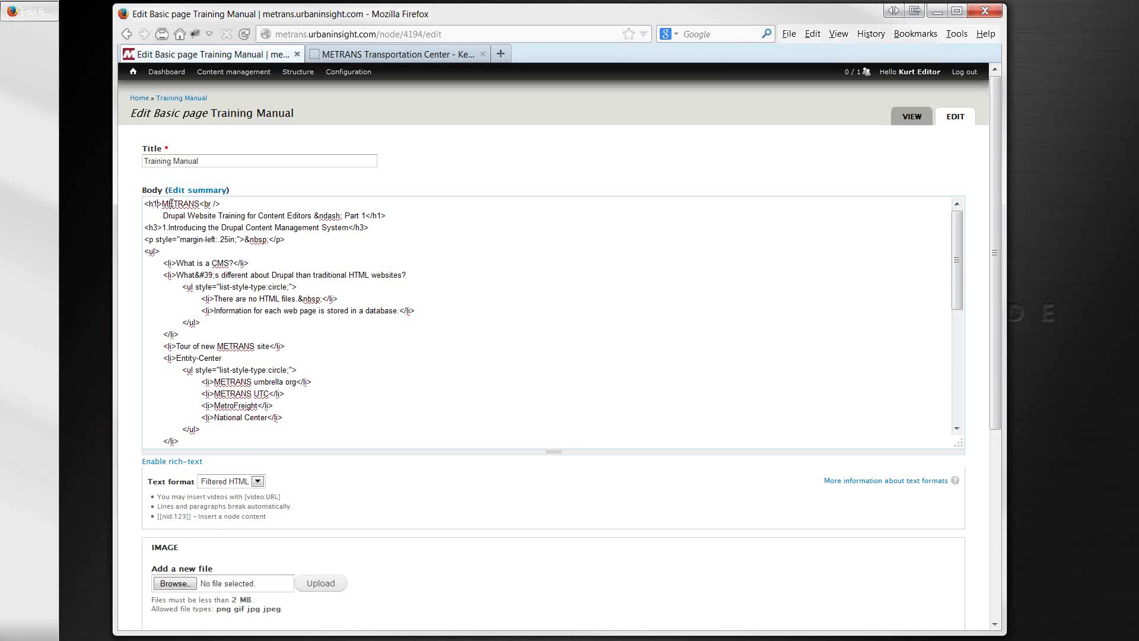
key(BackSpace)
text(2)
key(BackSpace)
text(2)
scroll(143, 571, down, 8)
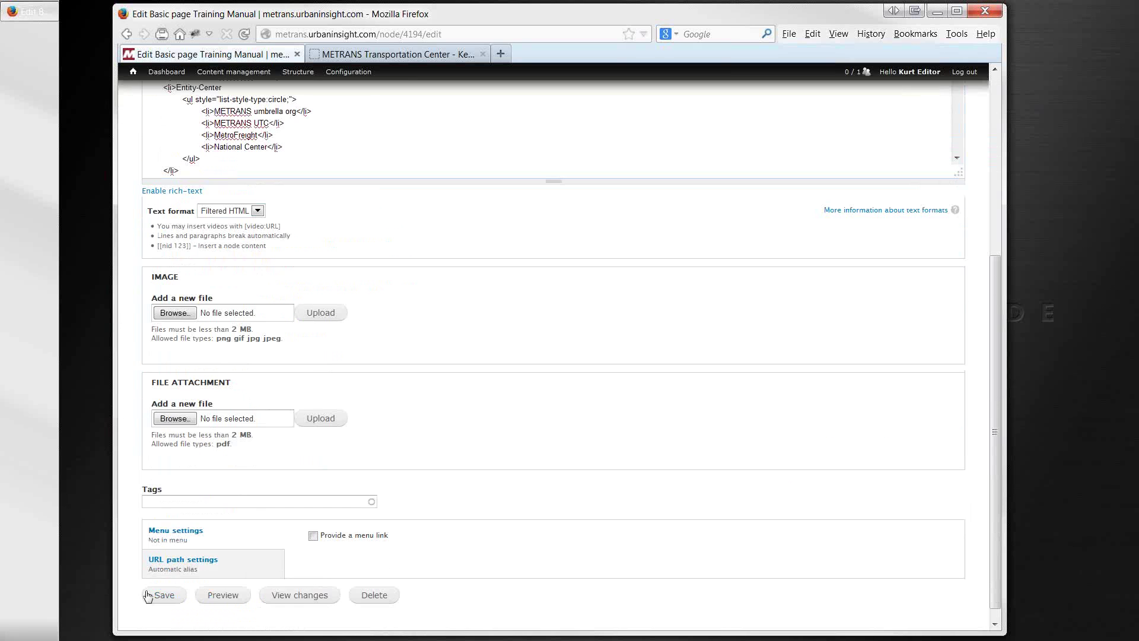
click(148, 596)
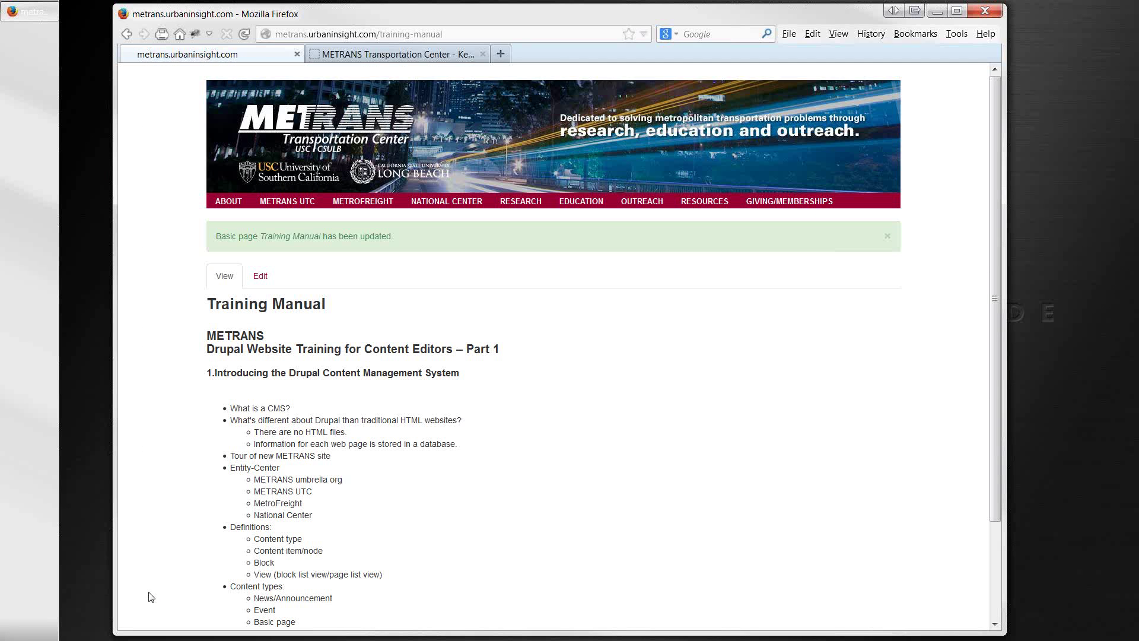
Edit the Training Manual page to delete the blank line below the "1.Introducing the Drupal Content Management System" heading, and save it
scroll(163, 578, down, 2)
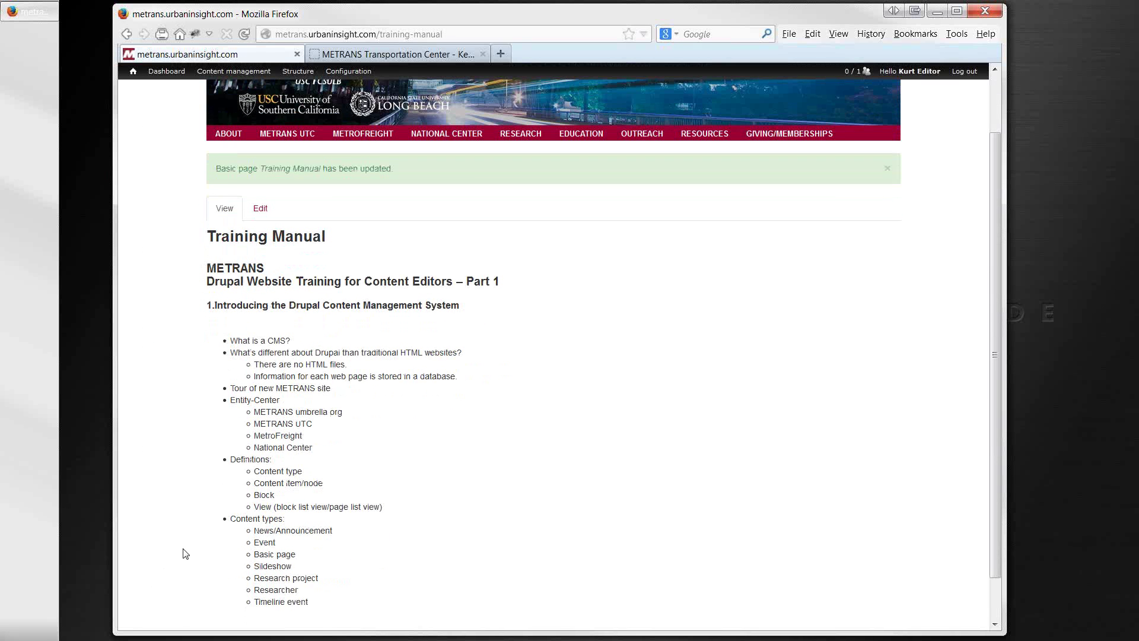
click(259, 208)
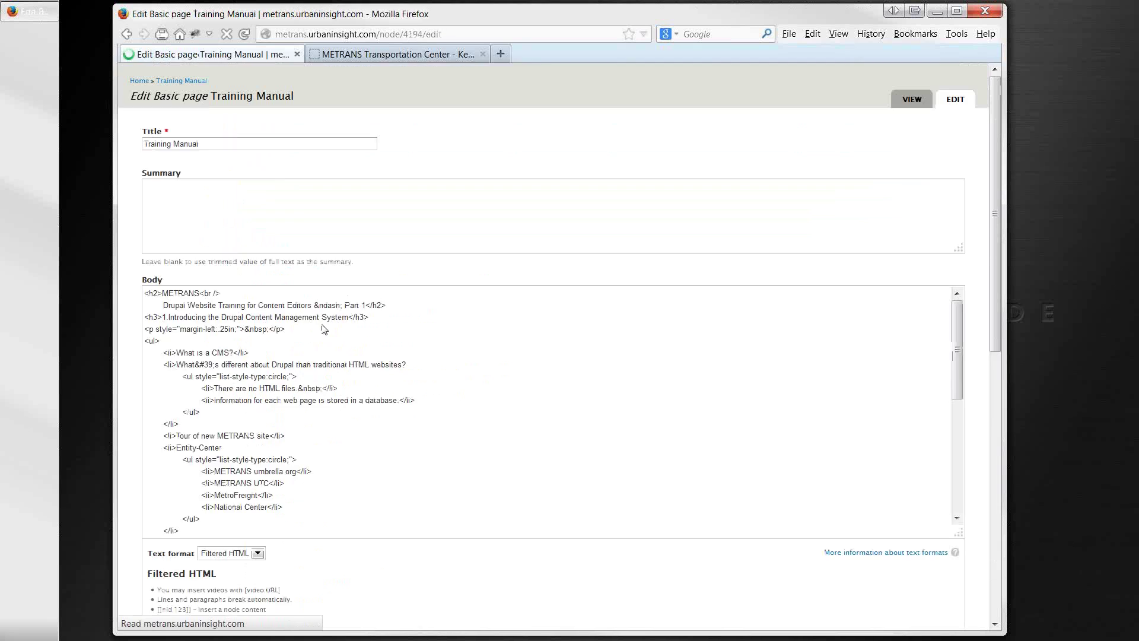
click(301, 296)
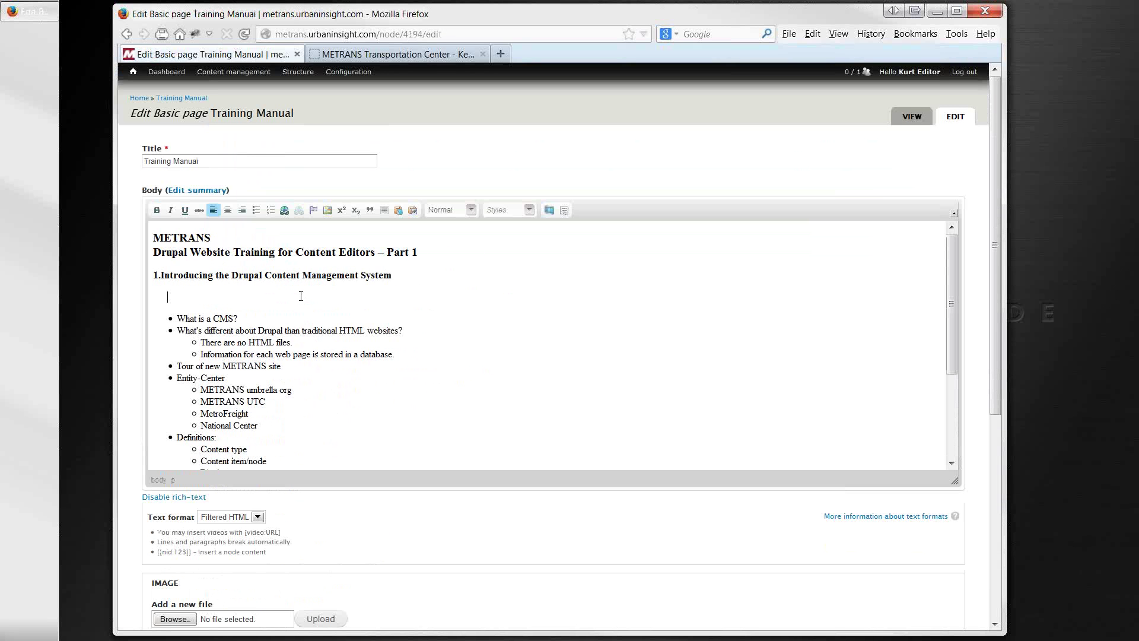
key(BackSpace)
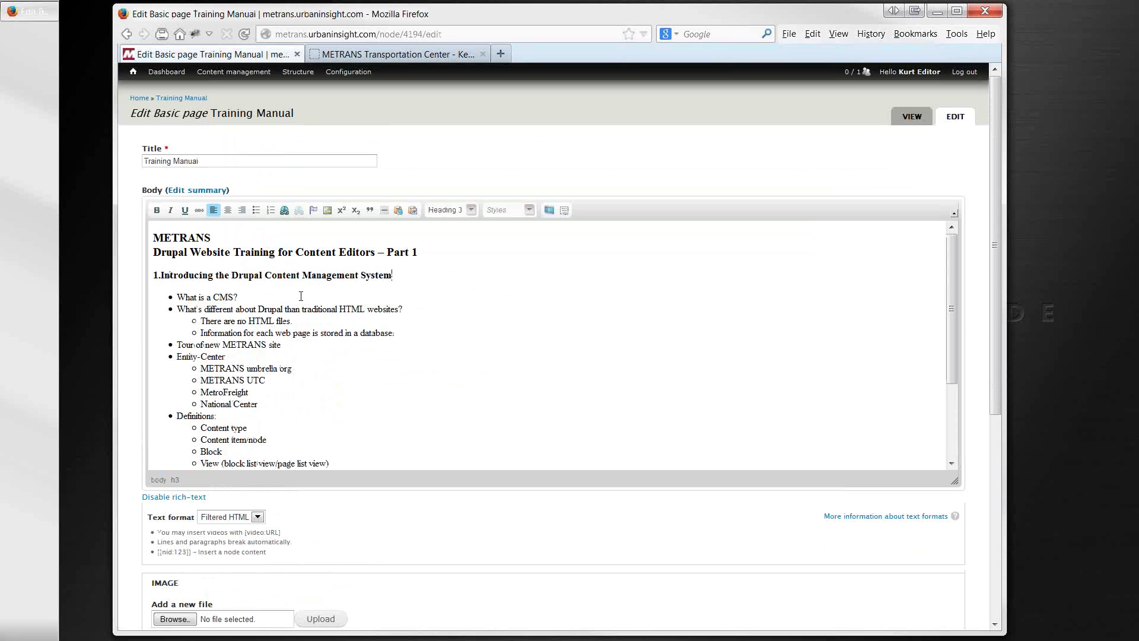
scroll(296, 352, down, 10)
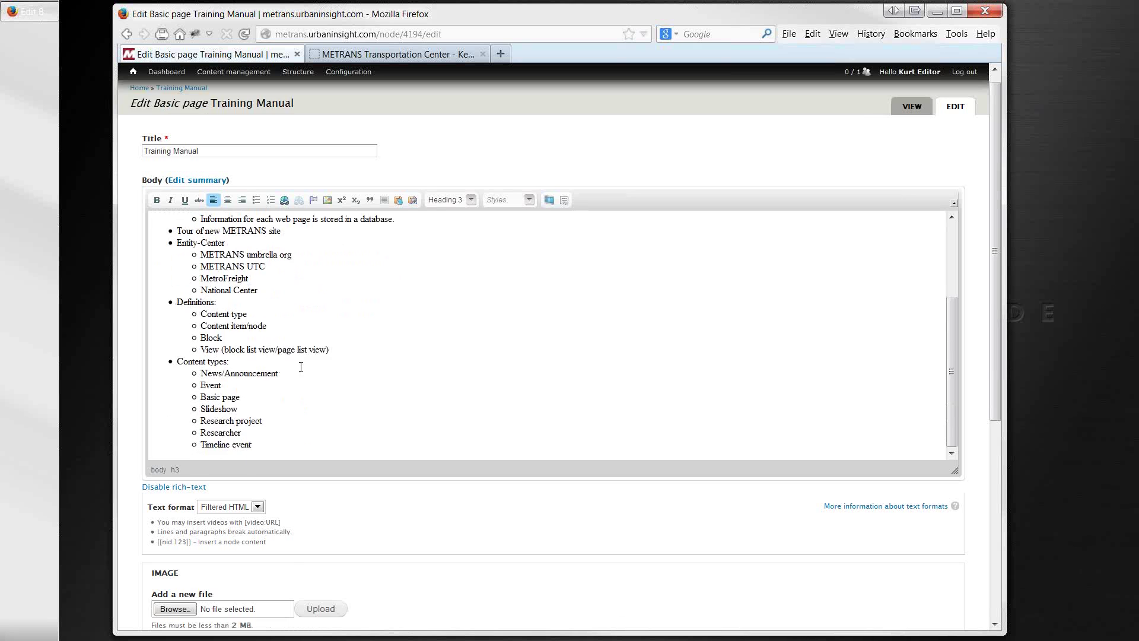
scroll(936, 380, up, 10)
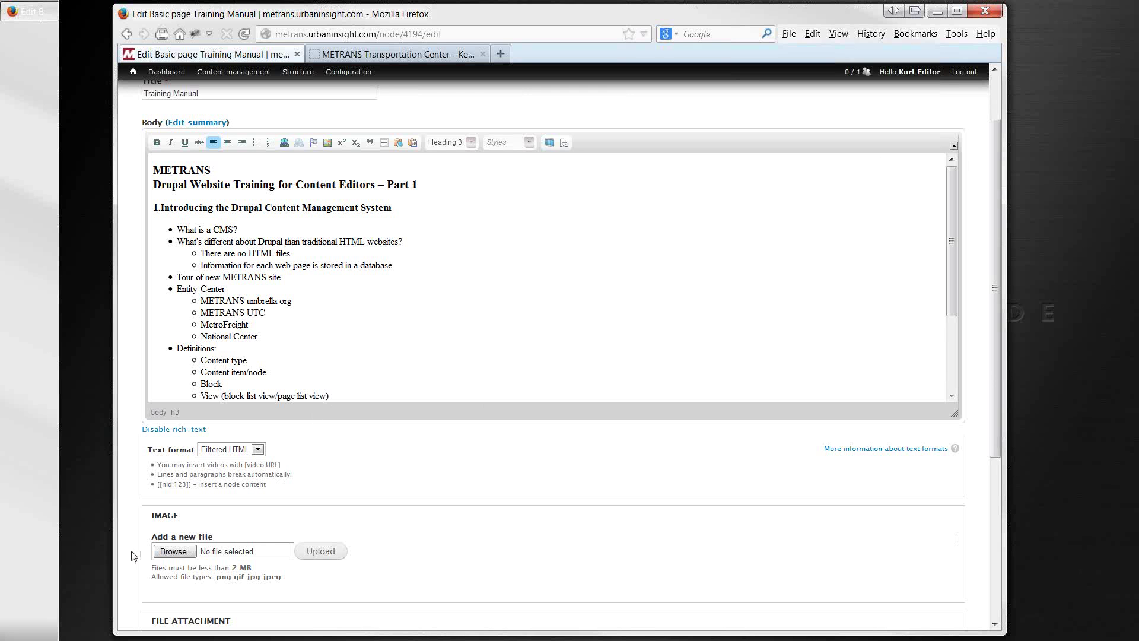
scroll(131, 556, down, 5)
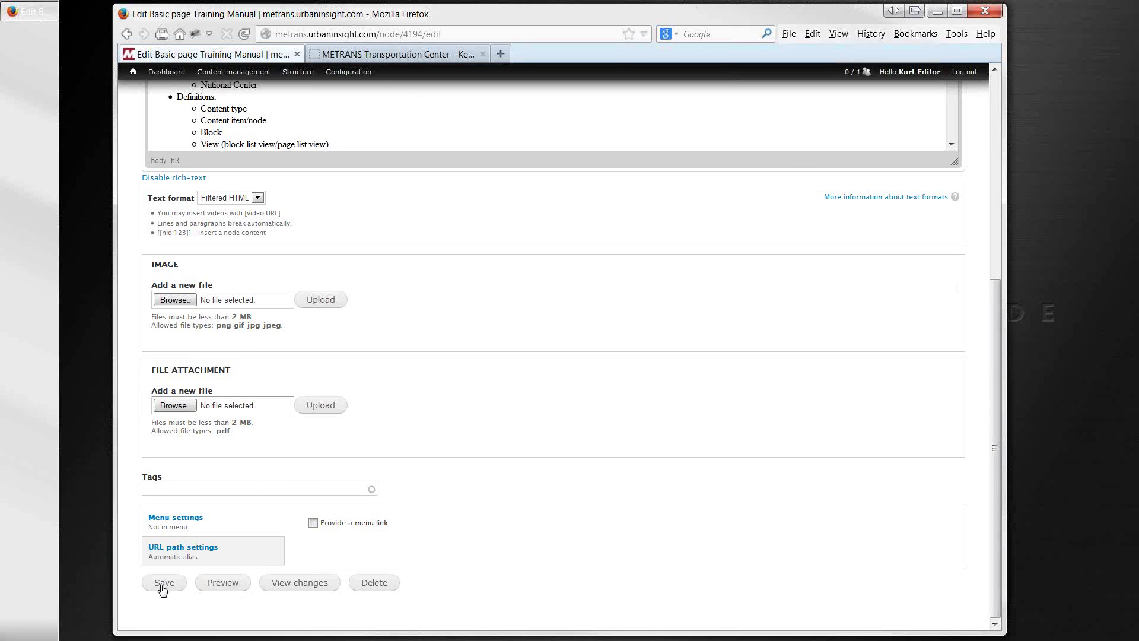
click(163, 588)
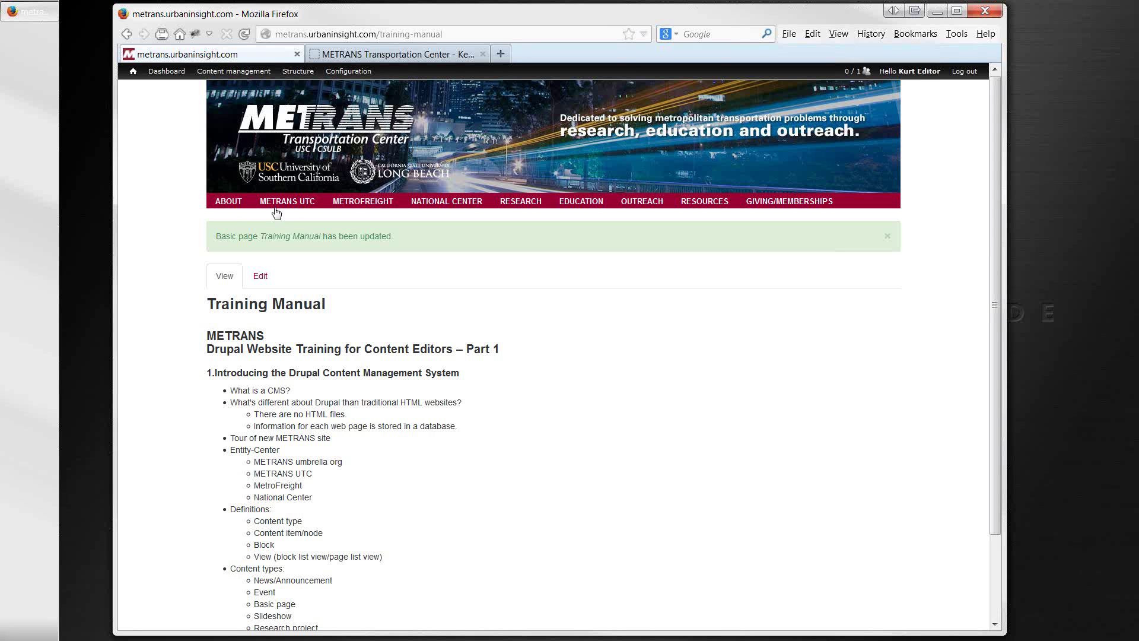
Open the Advisory Board page of the About section and look over its table of members
mouse_move(233, 209)
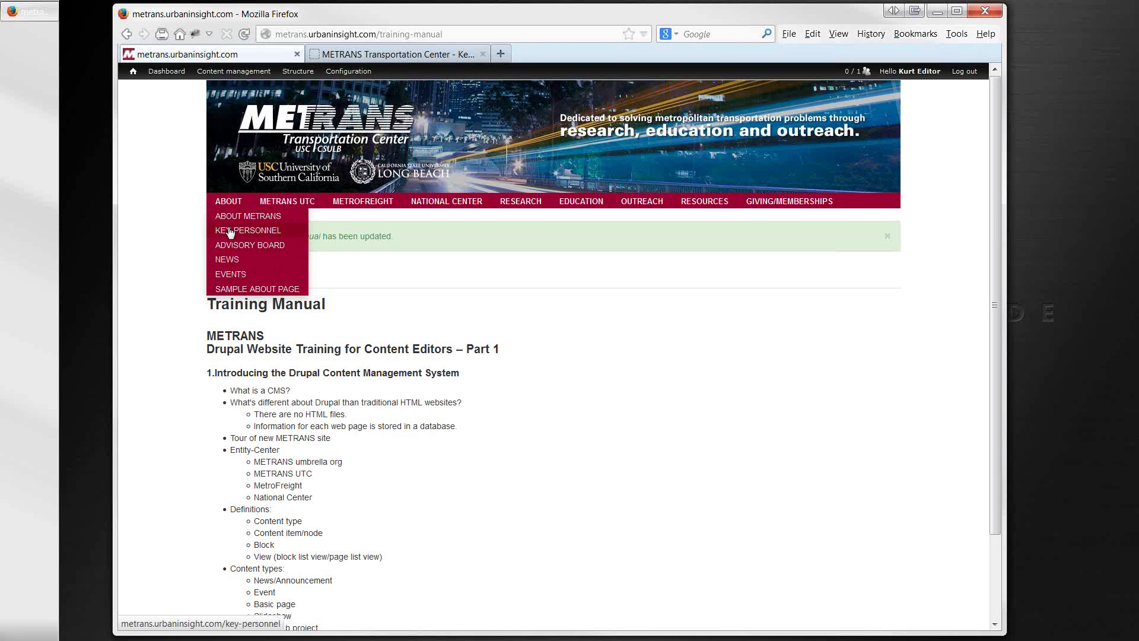
click(227, 247)
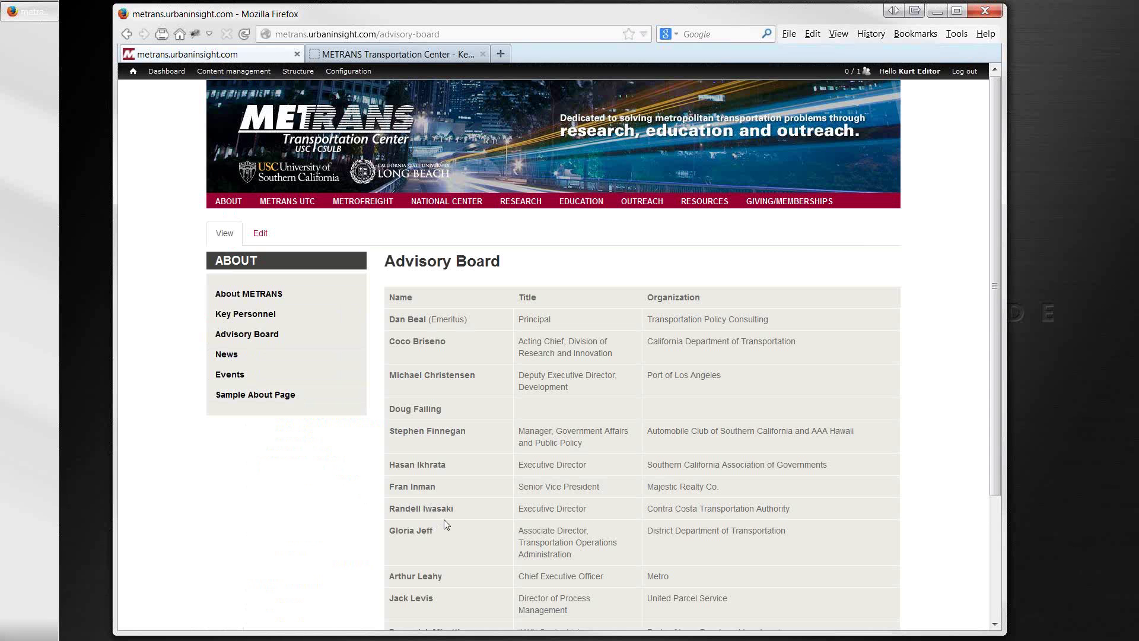
scroll(450, 514, down, 3)
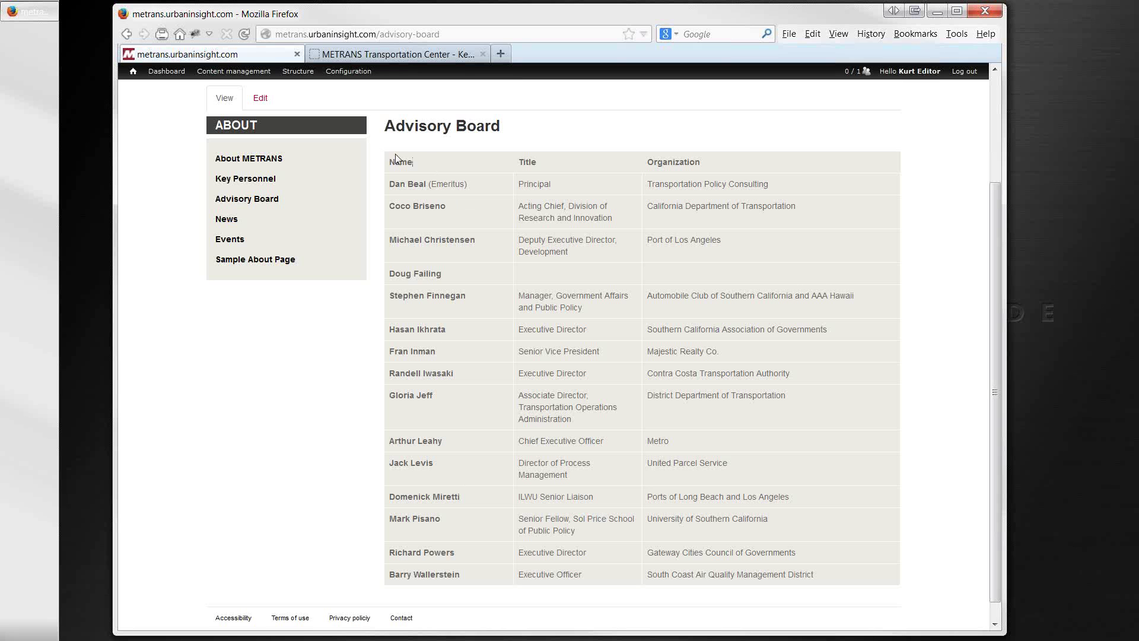
scroll(172, 137, up, 3)
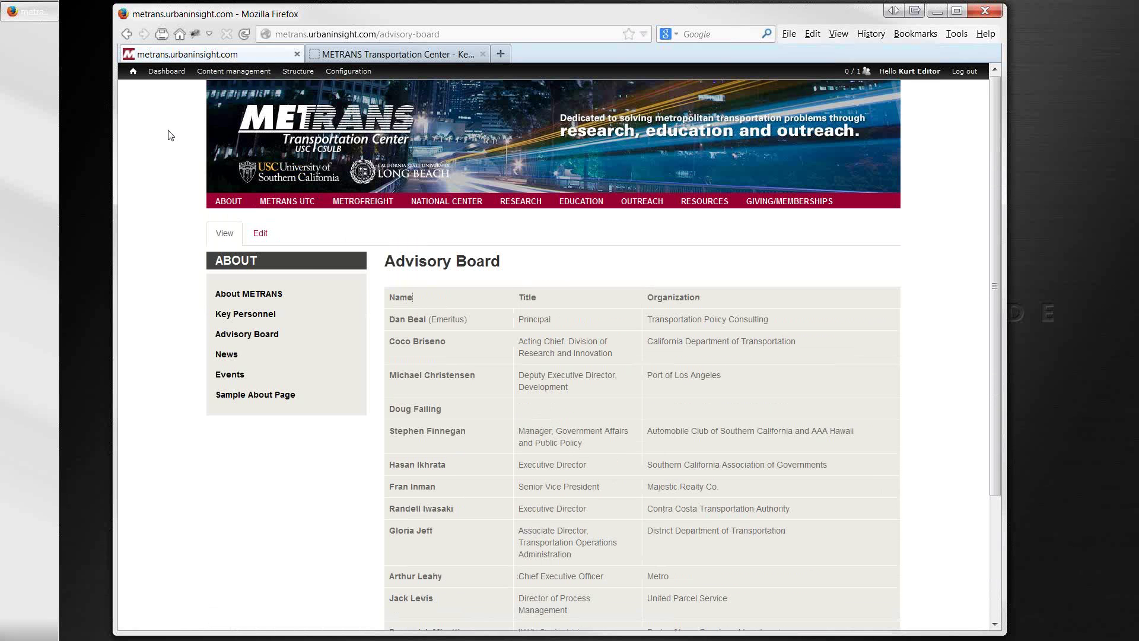
Open the Research Projects page of the METRANS UTC section and examine its summary and project information tables
mouse_move(278, 212)
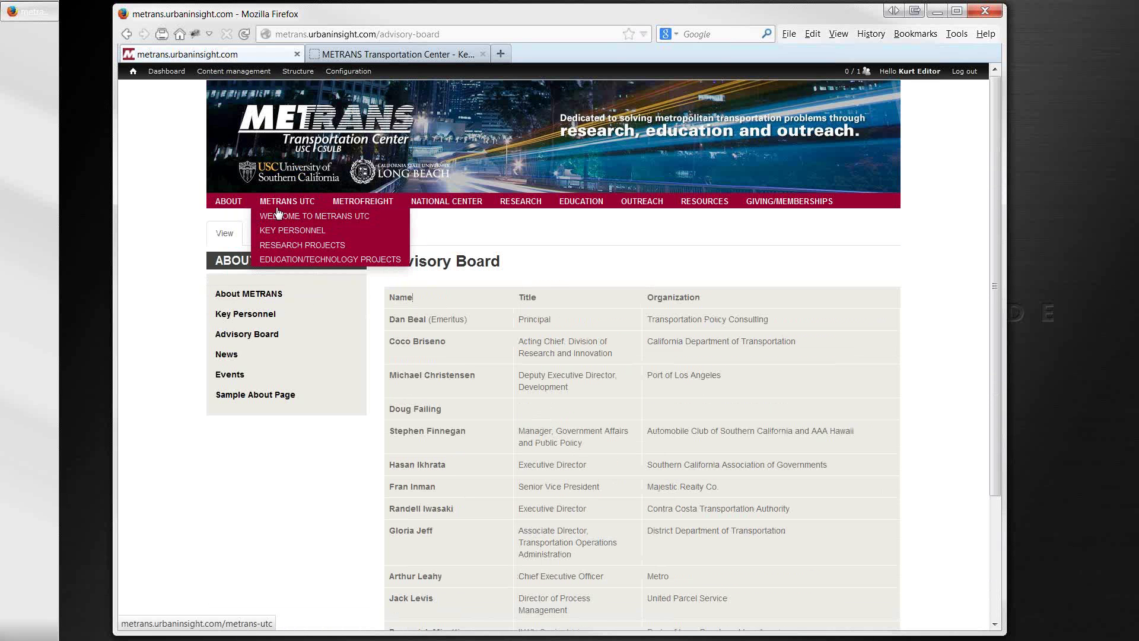
click(286, 245)
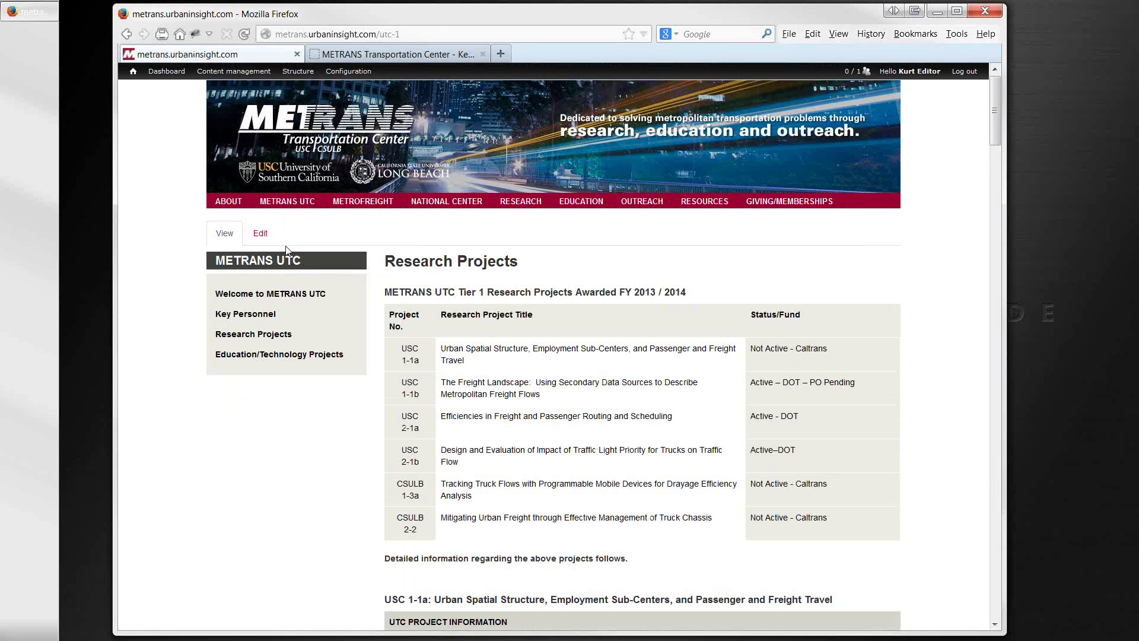
scroll(353, 297, down, 3)
scroll(354, 298, down, 5)
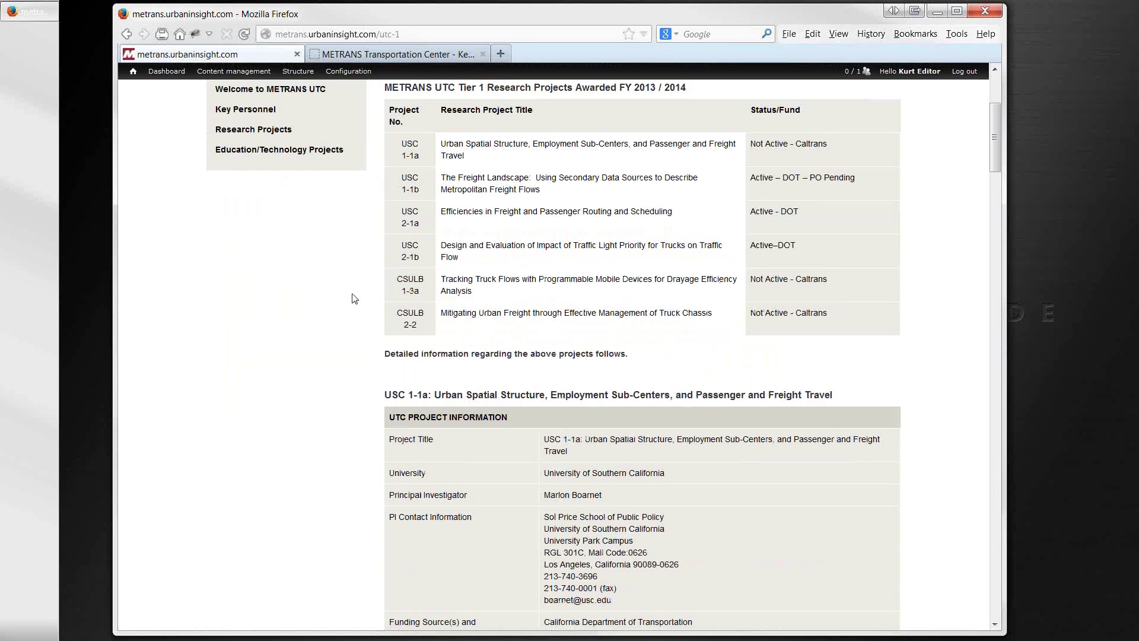
scroll(350, 298, down, 2)
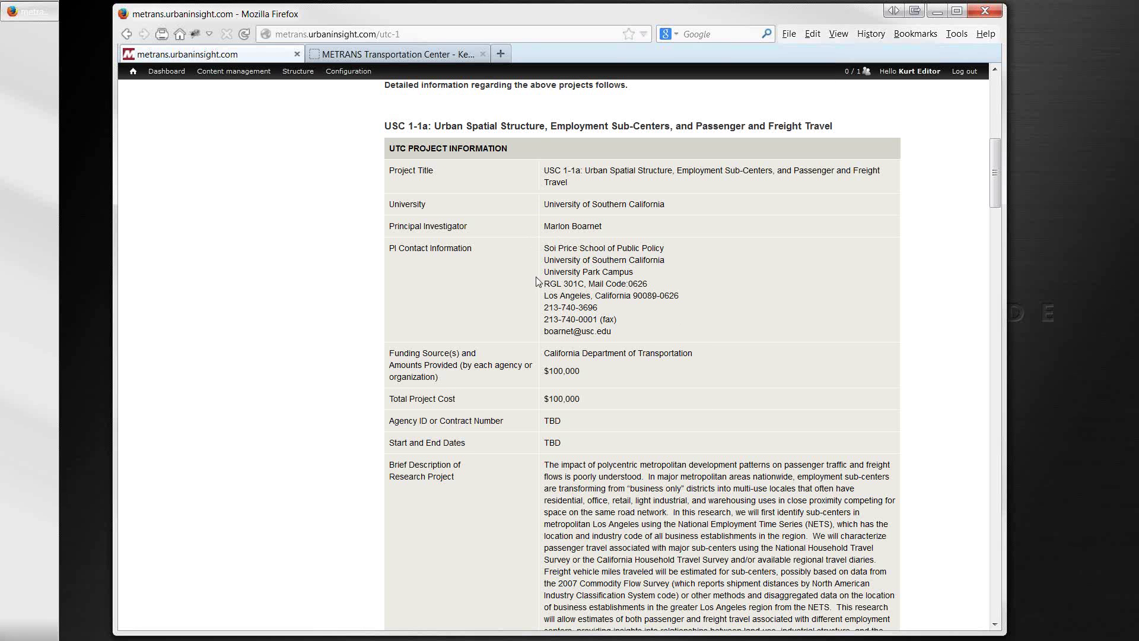
scroll(537, 280, up, 2)
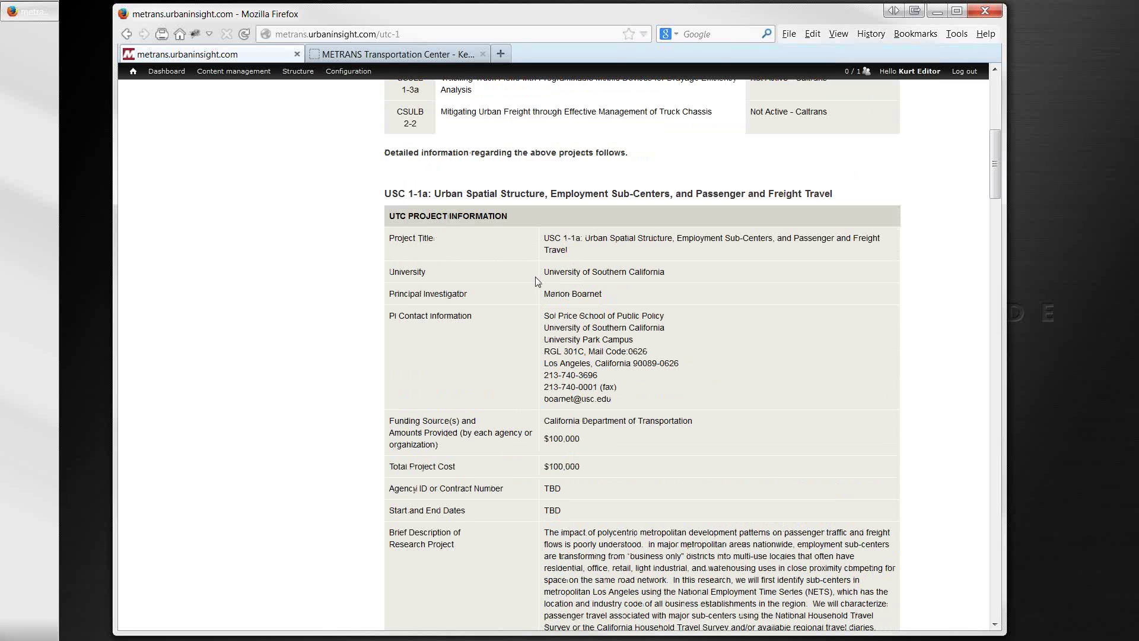
scroll(537, 281, up, 2)
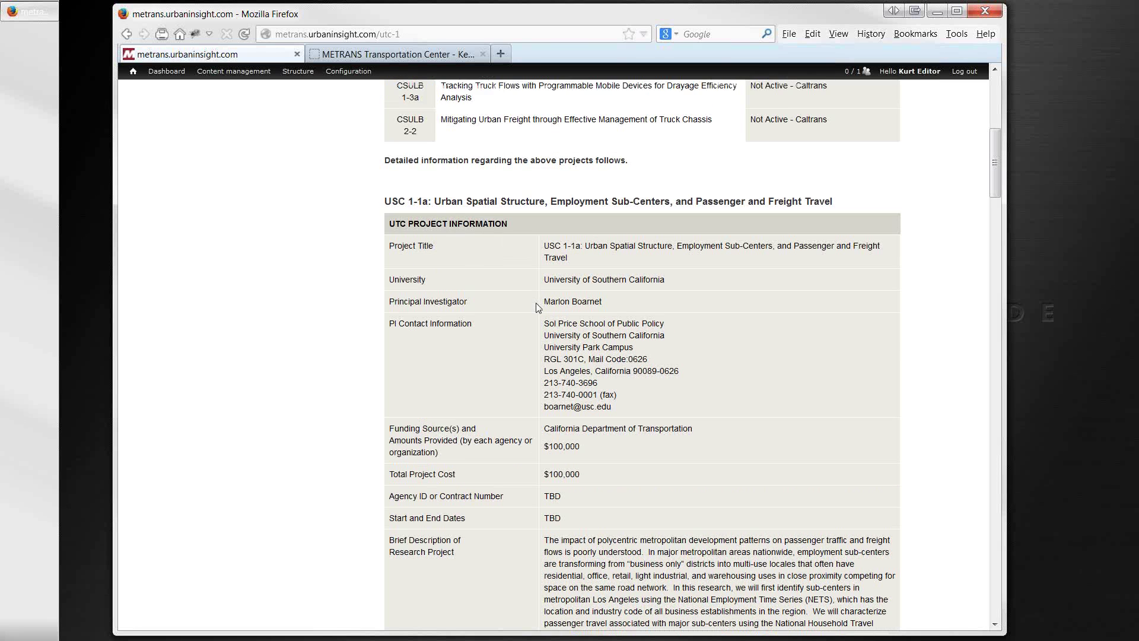
scroll(561, 324, up, 9)
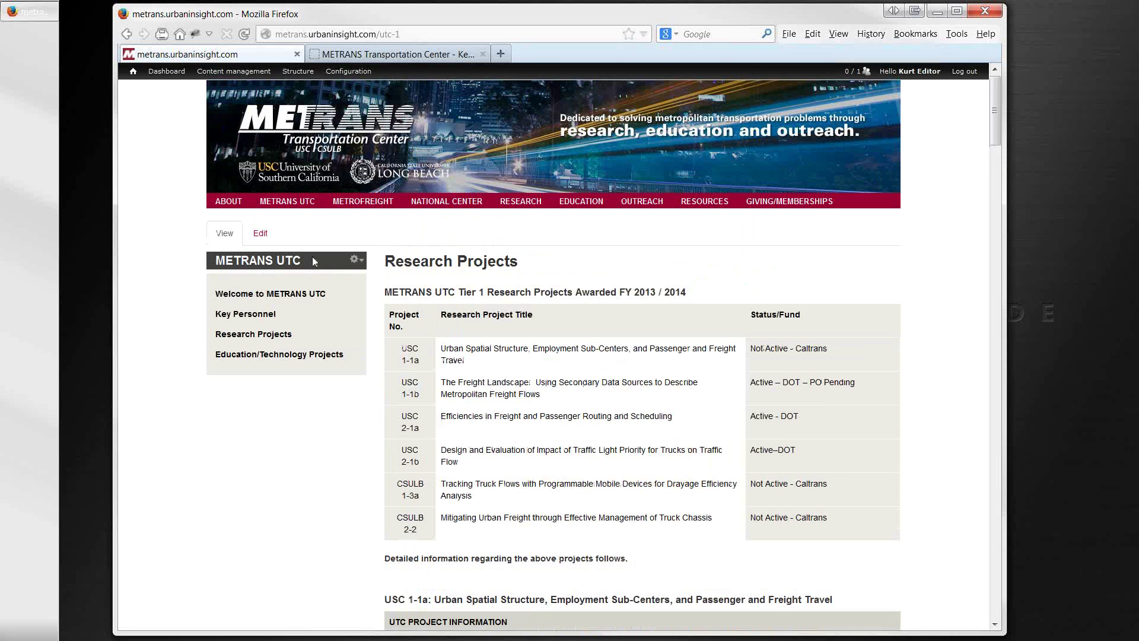
Open the Research Projects page for editing and enlarge the body area to inspect the UTC Project Information table
click(259, 235)
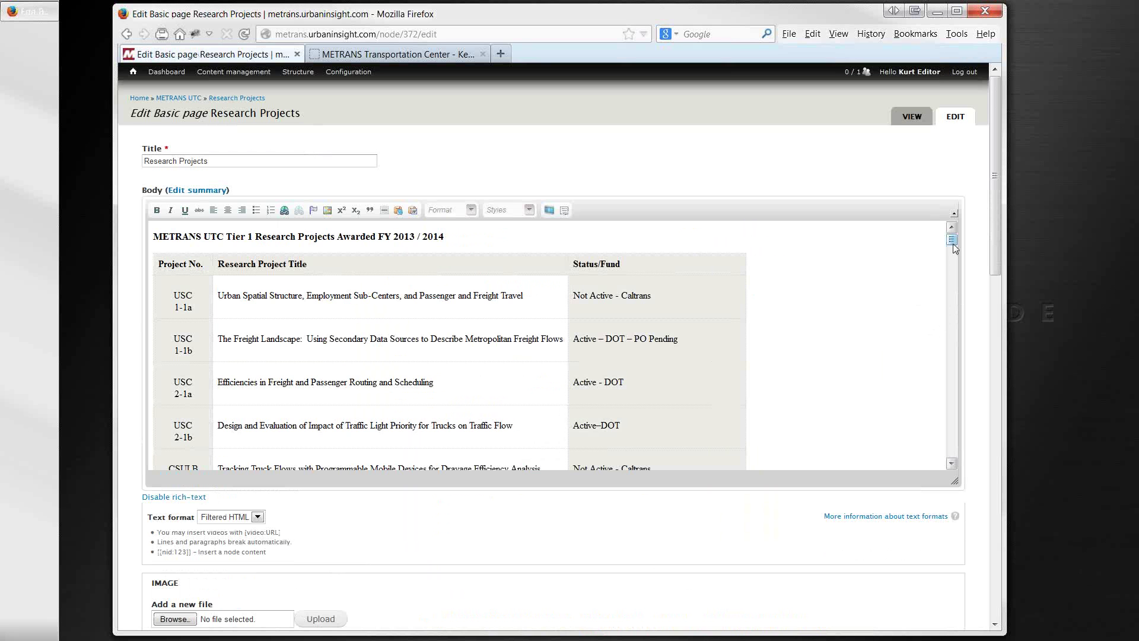
drag(952, 245, 952, 260)
drag(949, 263, 950, 264)
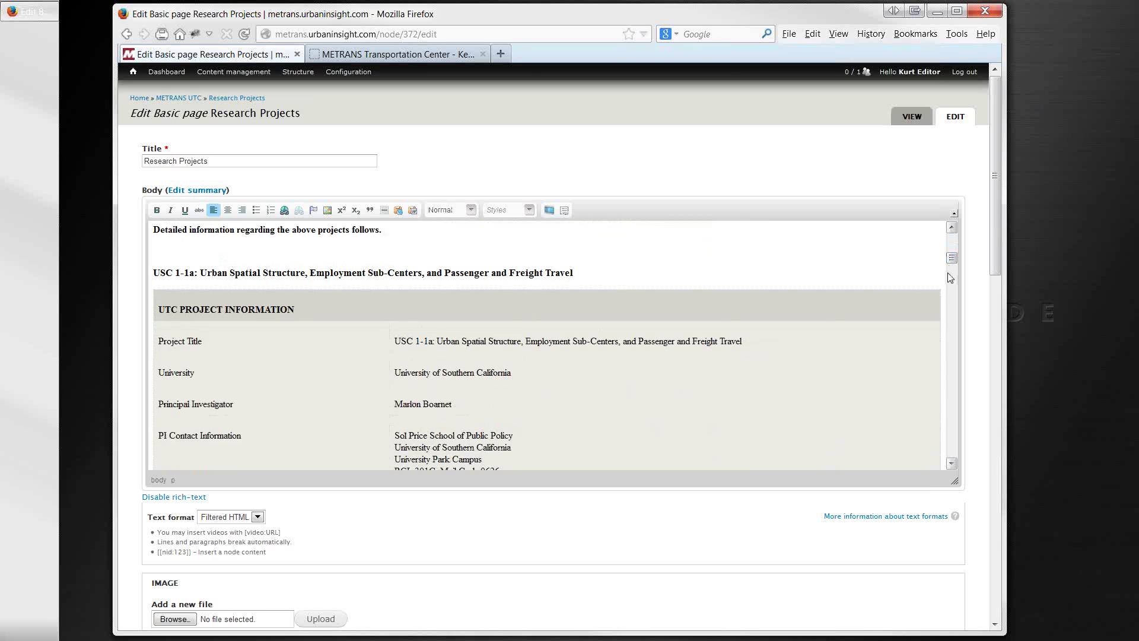
drag(956, 481, 969, 638)
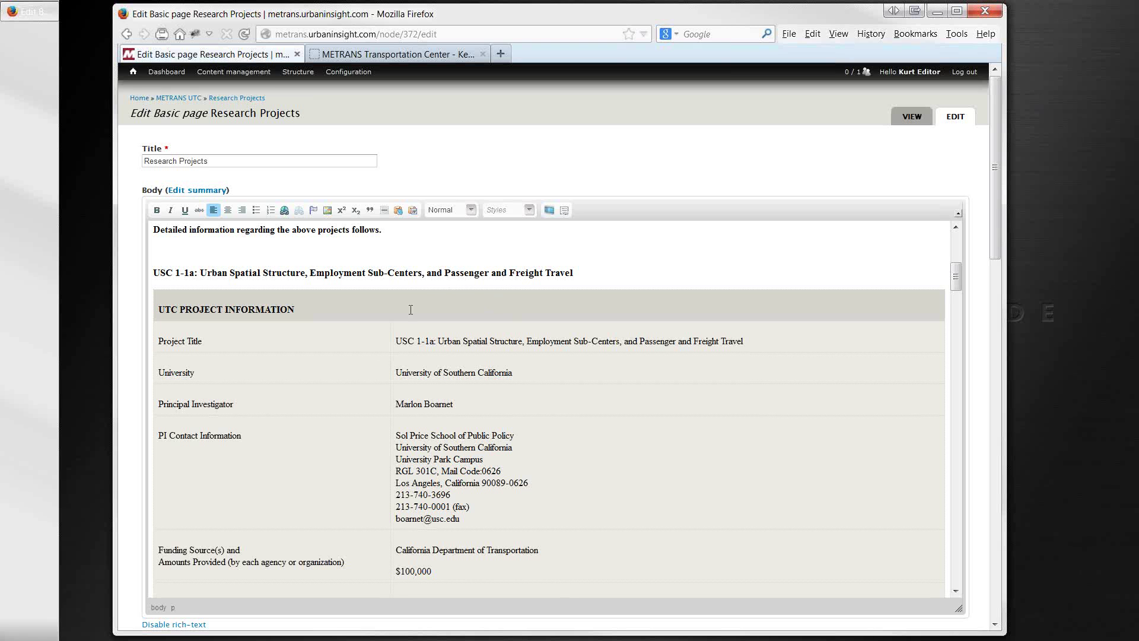
Show the body's HTML source and examine the table markup, including the controltable class and the header row's column widths
click(180, 625)
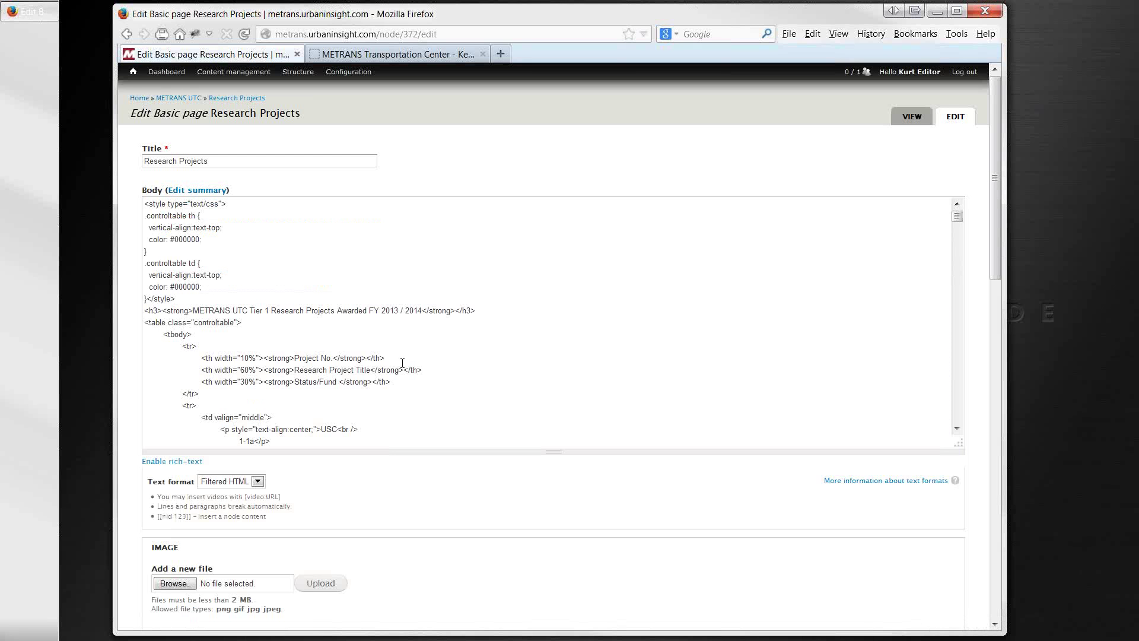
scroll(460, 374, down, 1)
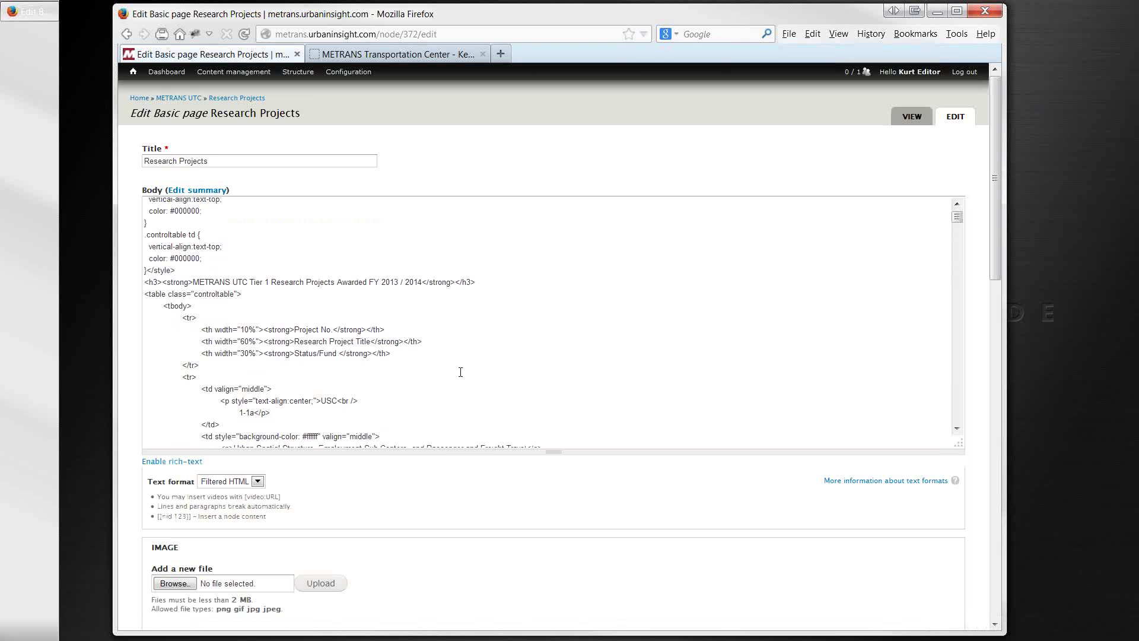
scroll(442, 370, down, 1)
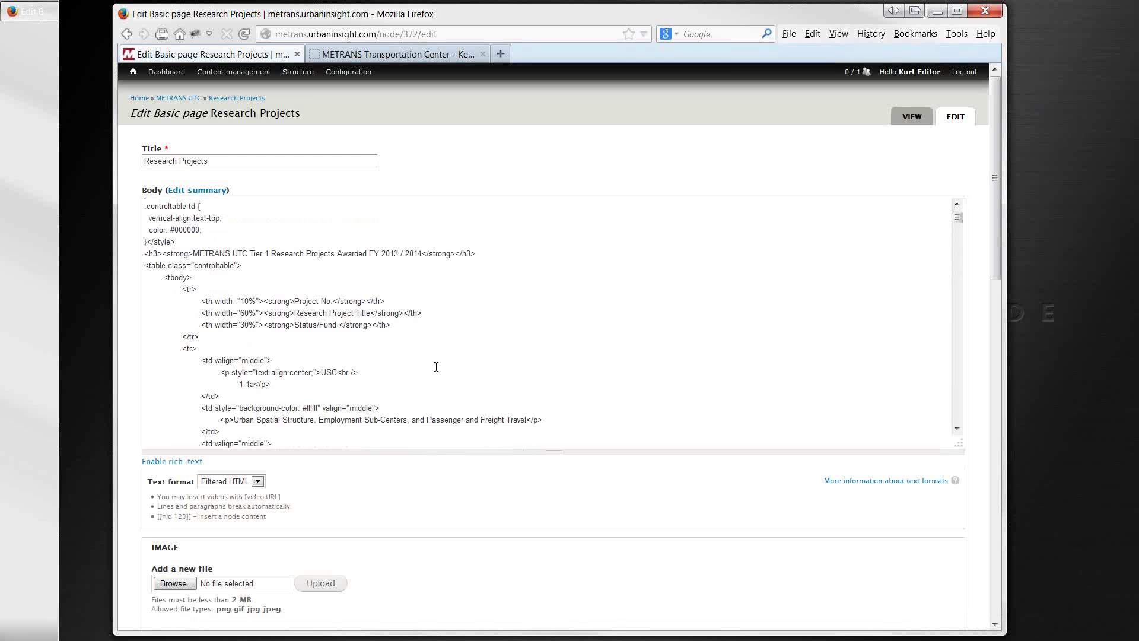
click(146, 268)
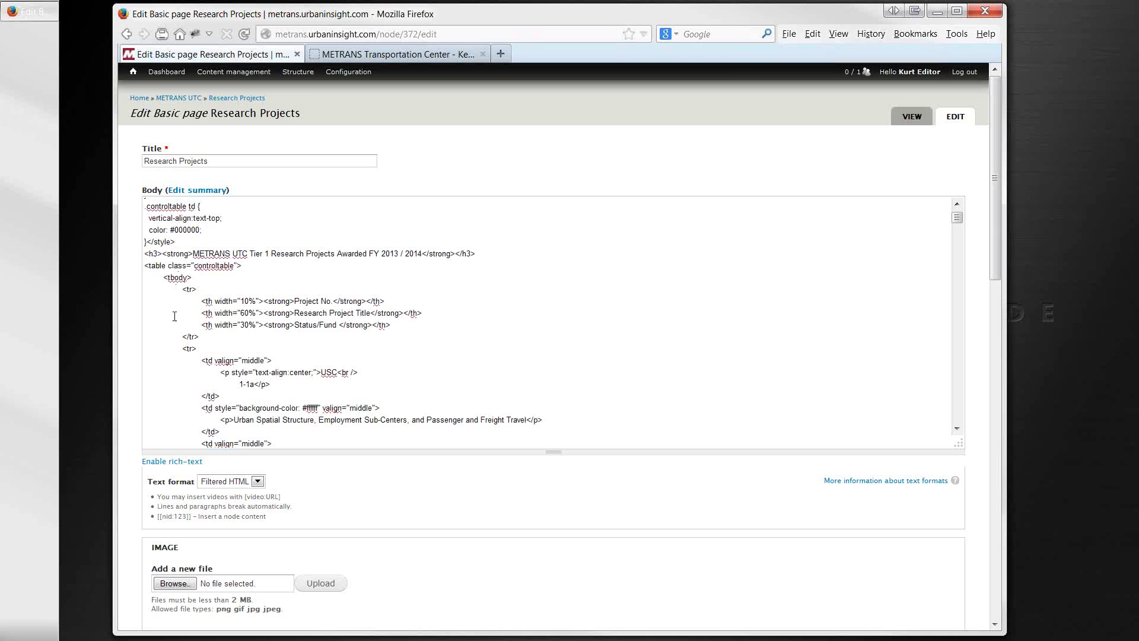
click(209, 360)
drag(166, 266, 238, 268)
drag(200, 336, 146, 295)
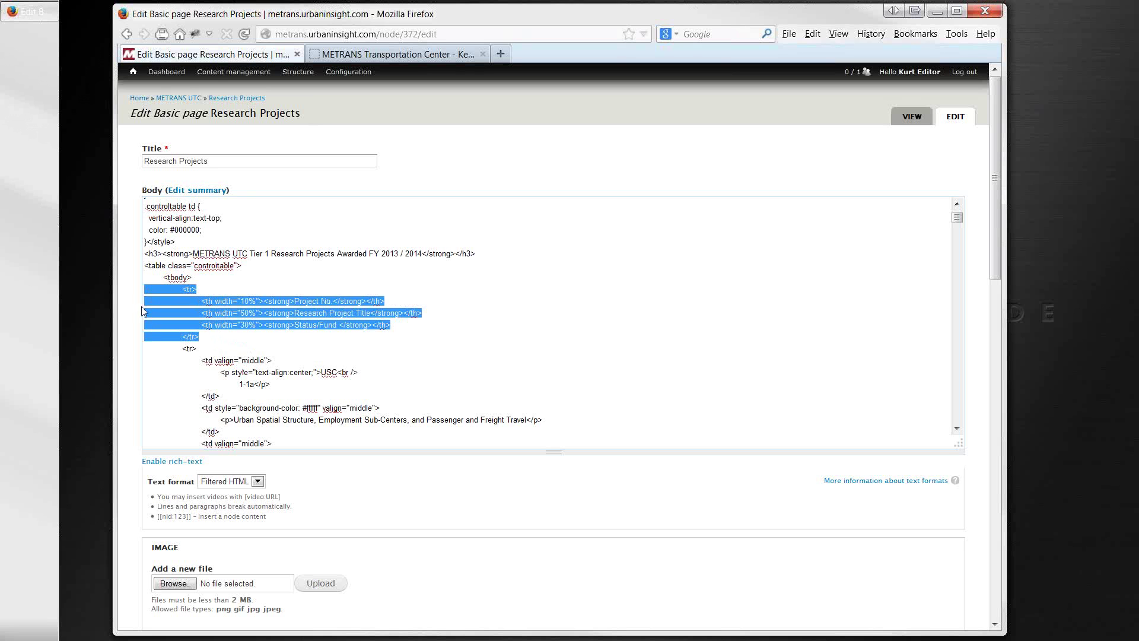
click(183, 326)
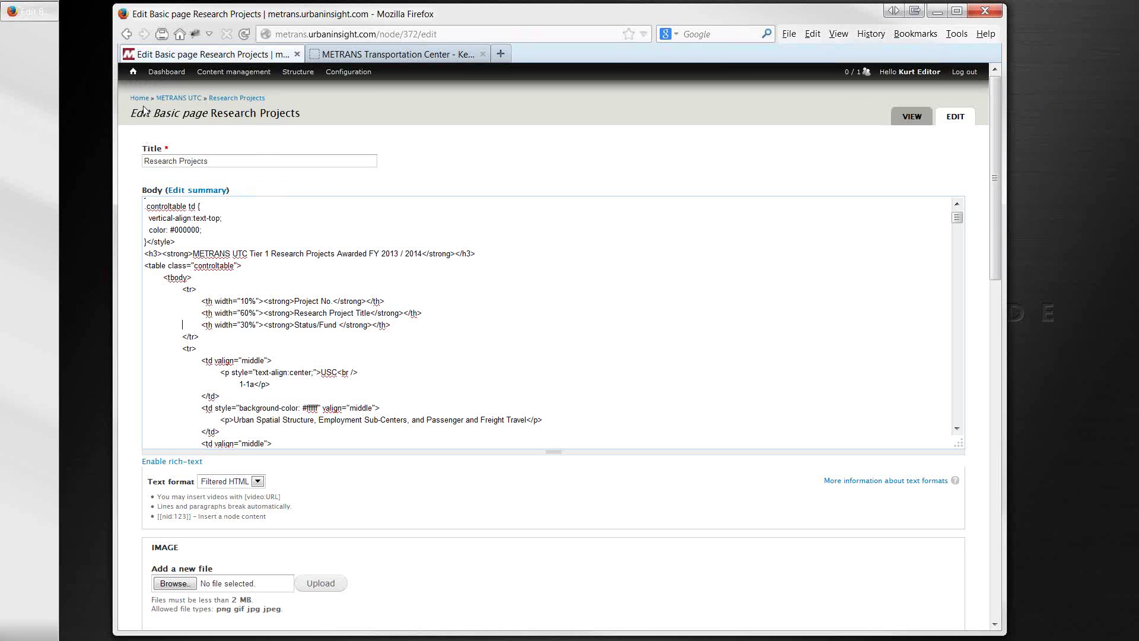
Return to the Research Projects page without saving and resize the browser window, ending narrow, to check how the tables adapt
click(202, 98)
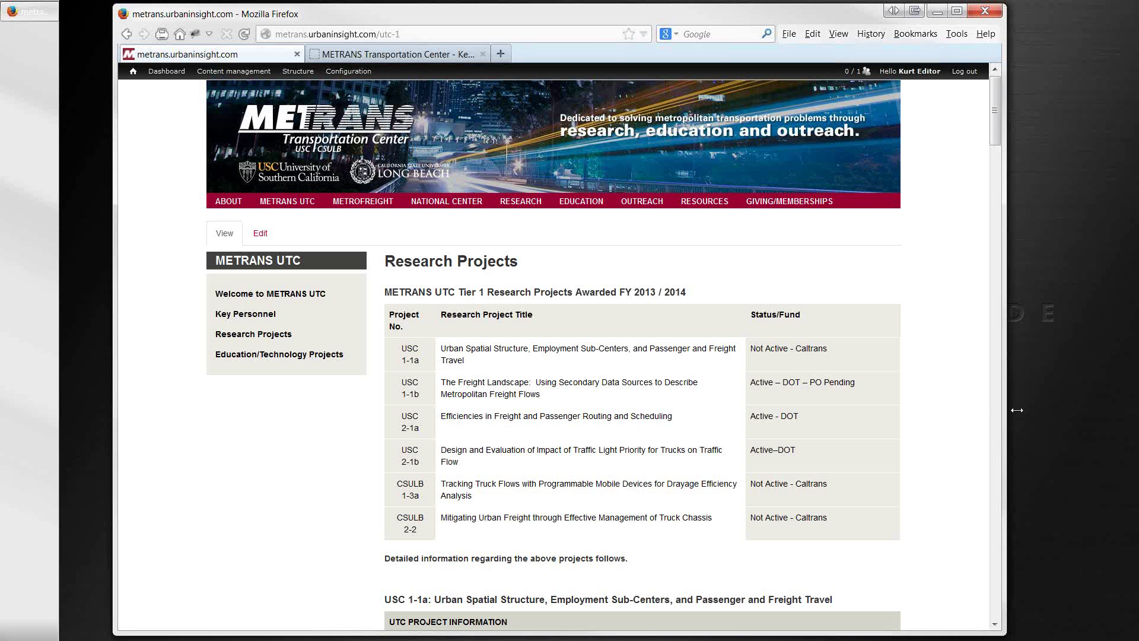
drag(1004, 410, 1070, 398)
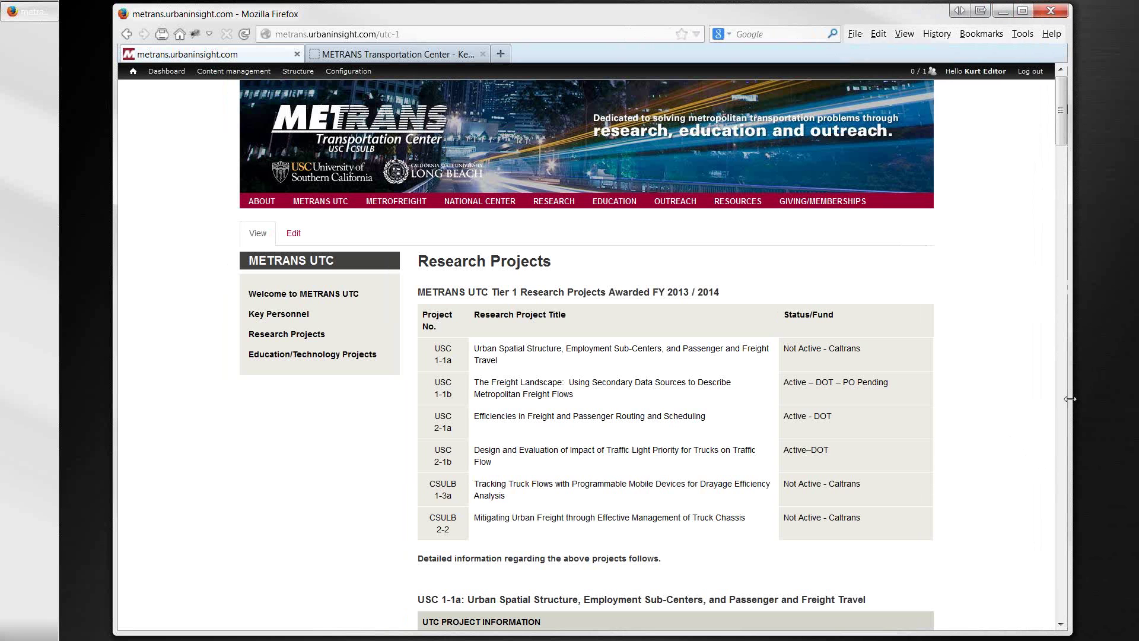
drag(1070, 399, 824, 402)
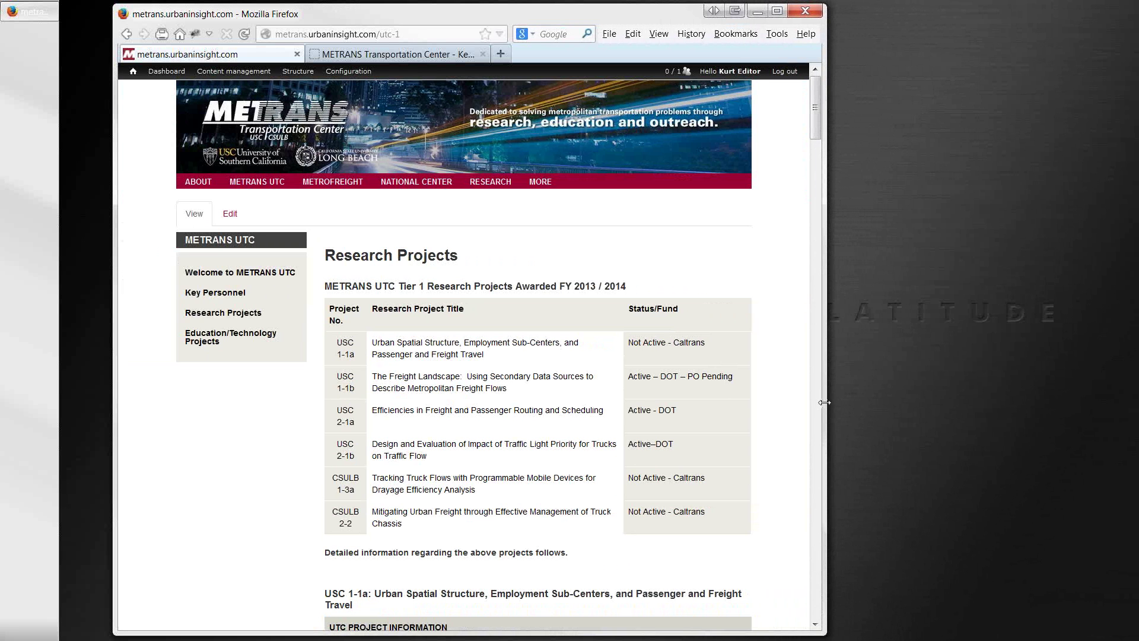
drag(824, 402, 696, 415)
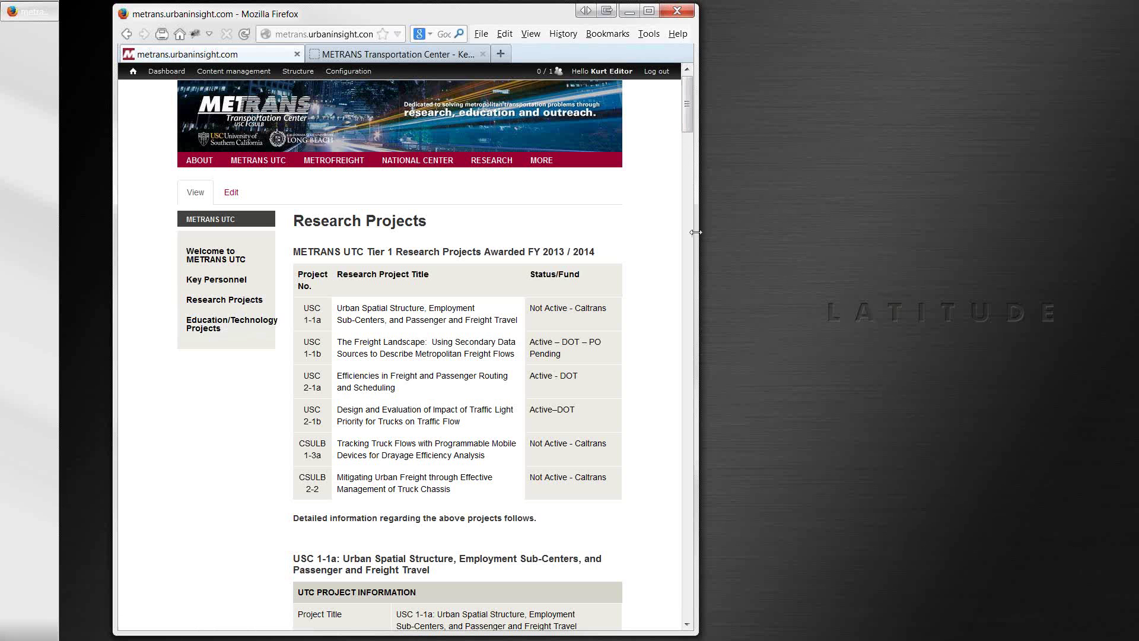
drag(695, 232, 690, 233)
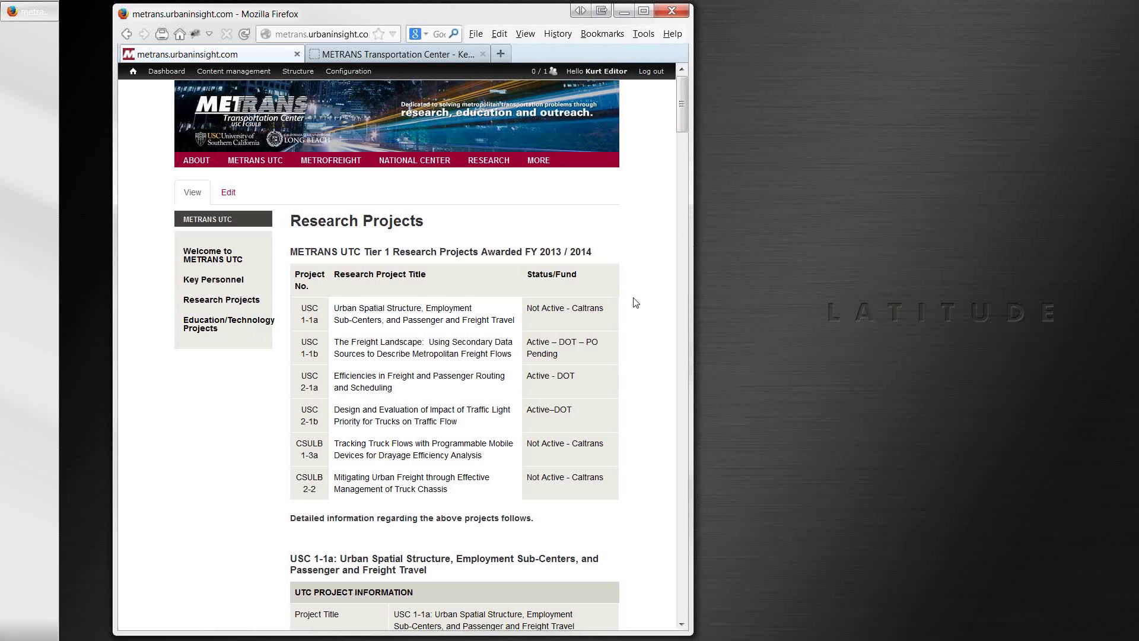
scroll(617, 322, down, 10)
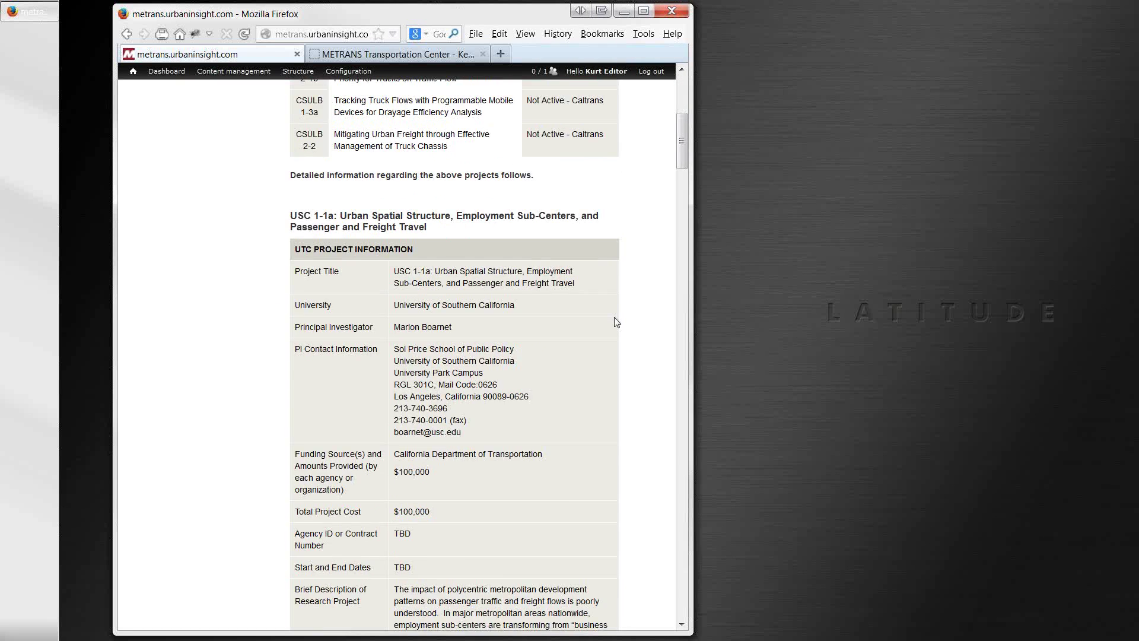
scroll(617, 323, down, 15)
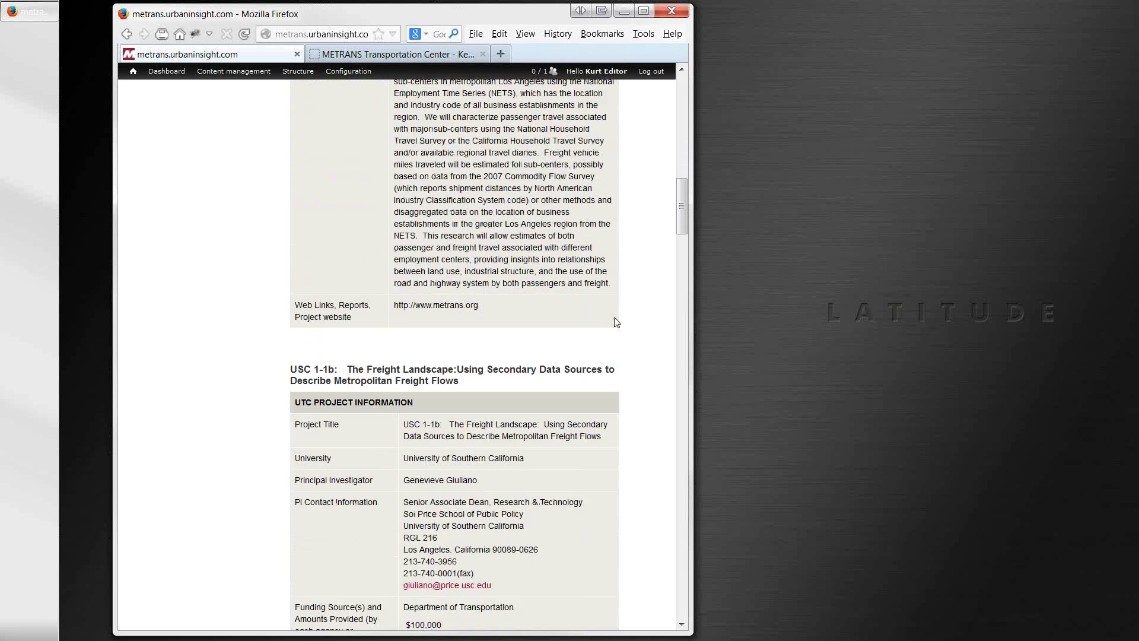
Examine the remaining UTC Project Information tables in the narrow window and return to the beginning of the Research Projects page
scroll(617, 322, down, 8)
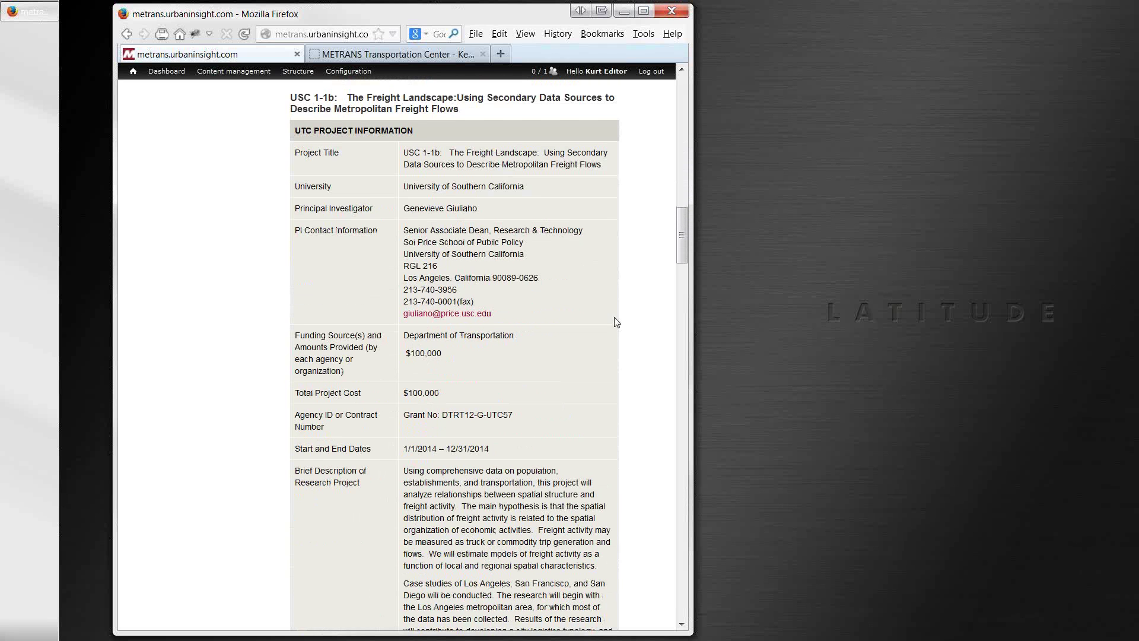
scroll(616, 323, down, 10)
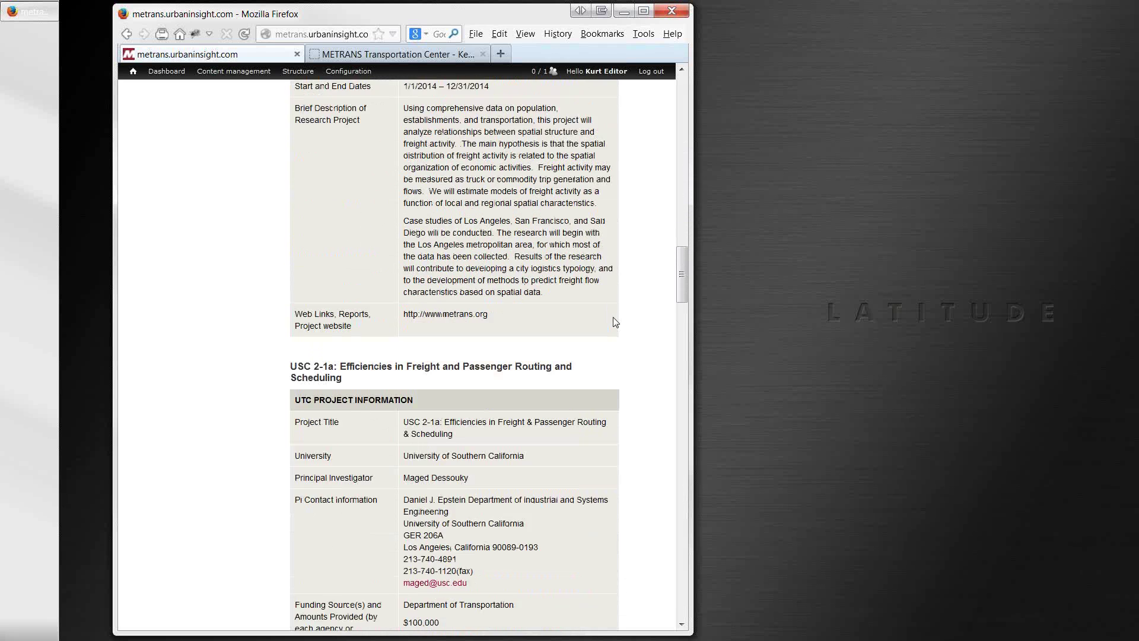
scroll(614, 318, down, 10)
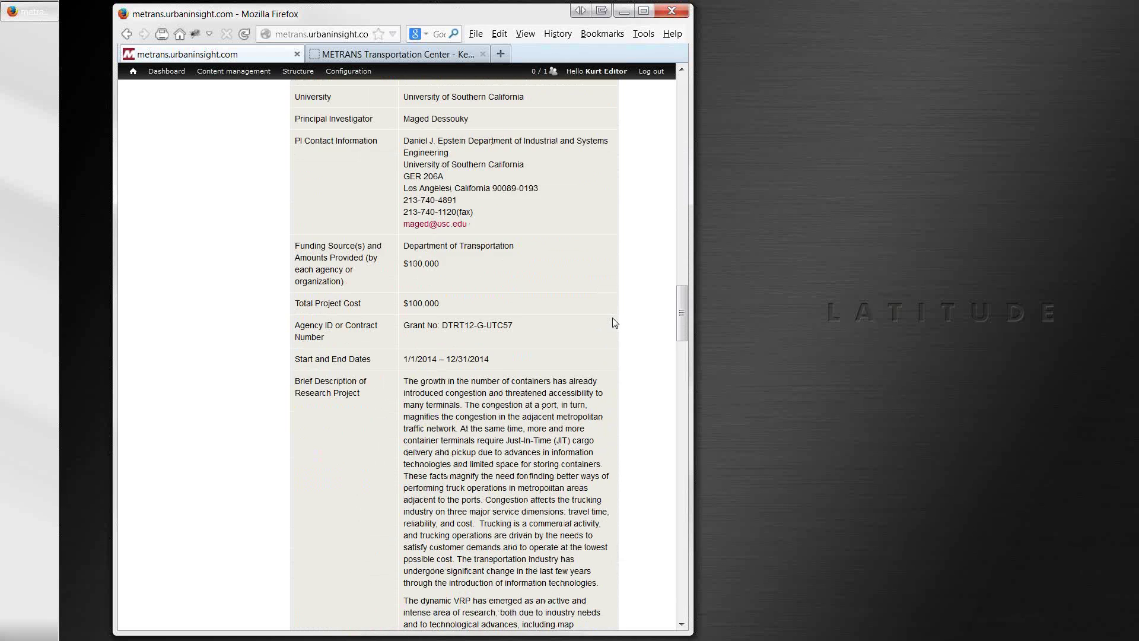
scroll(614, 322, down, 6)
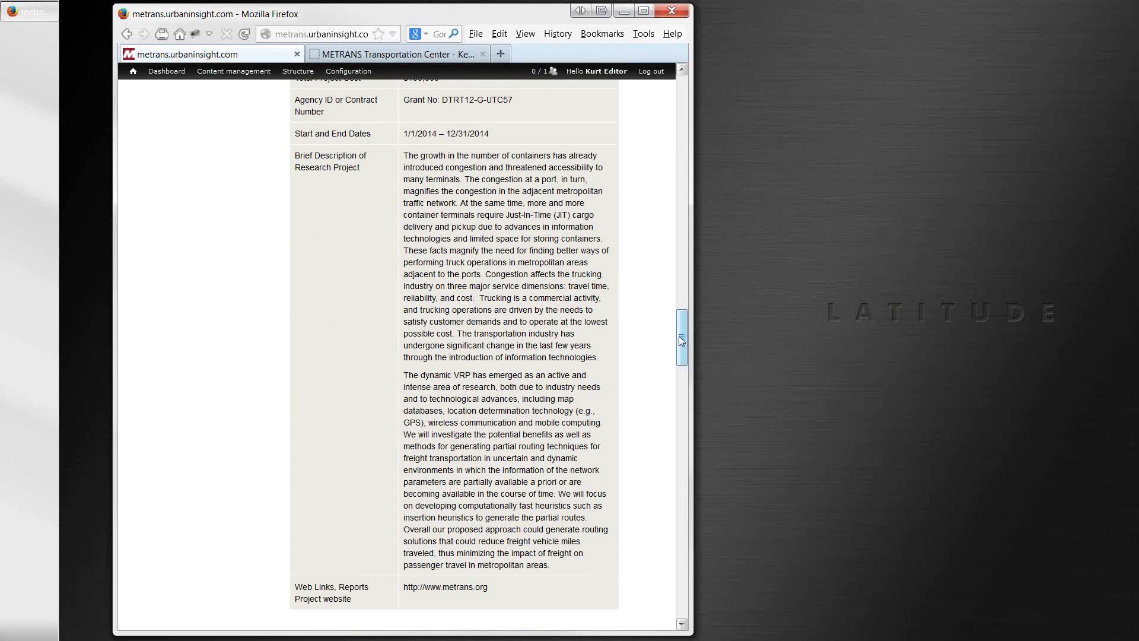
drag(681, 339, 678, 83)
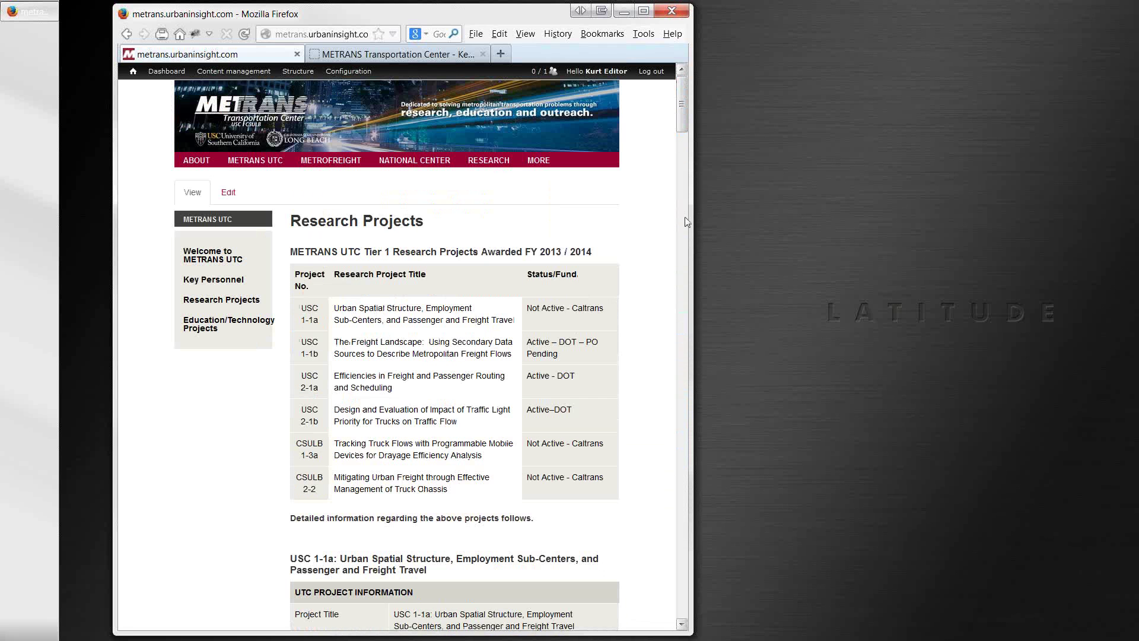
Shrink the browser window to phone width and open METRANS UTC's Key Personnel page through the collapsed site menu
drag(689, 232, 431, 252)
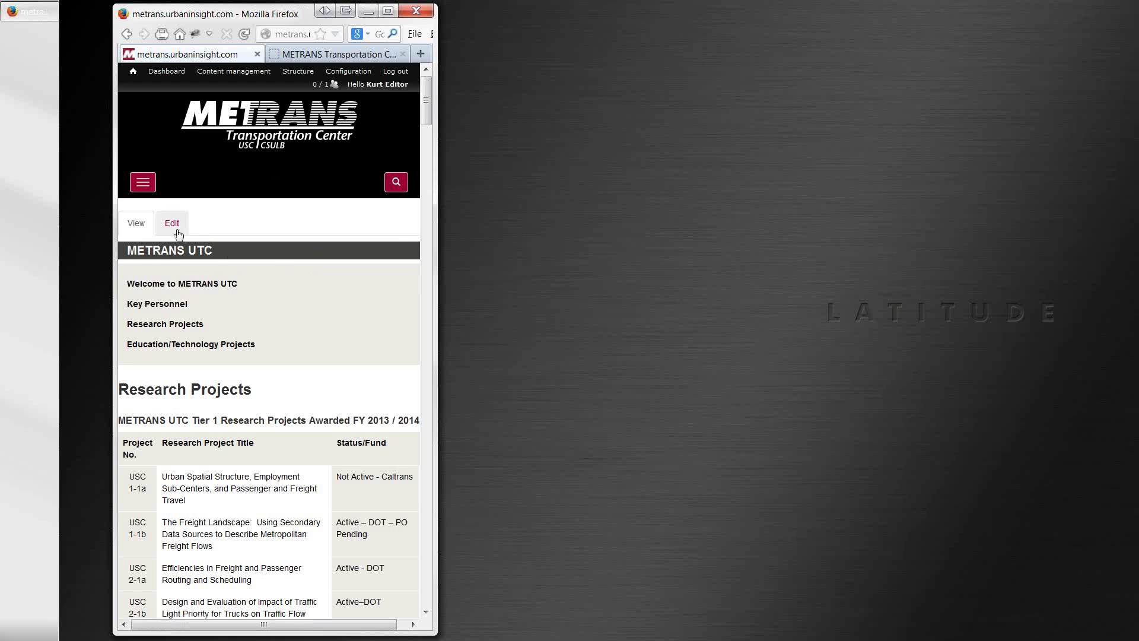
click(145, 183)
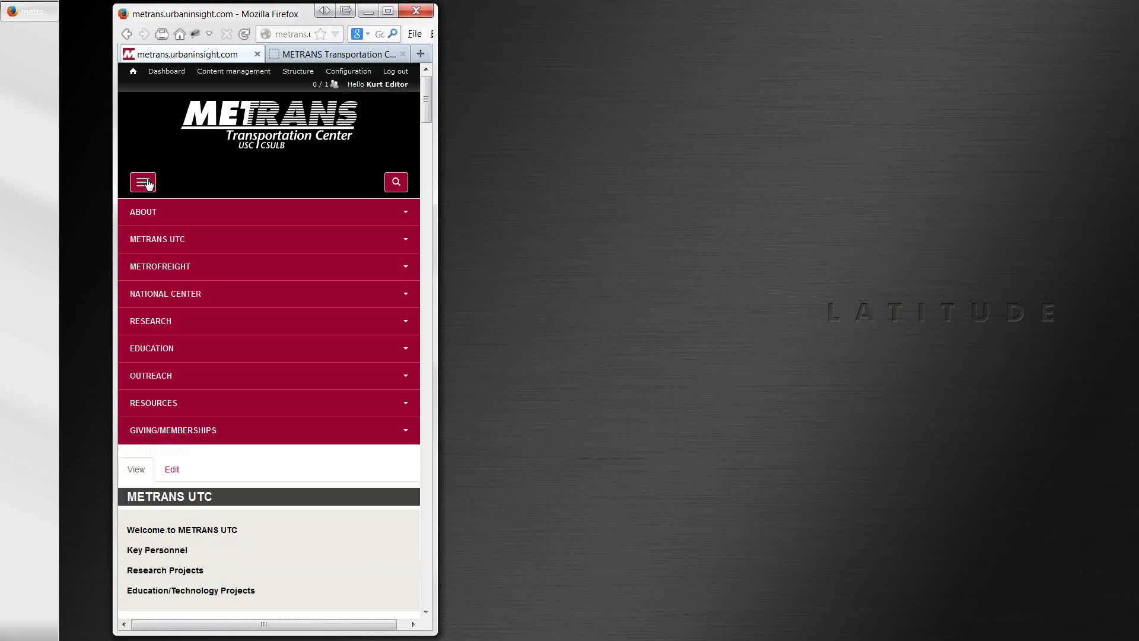
click(156, 240)
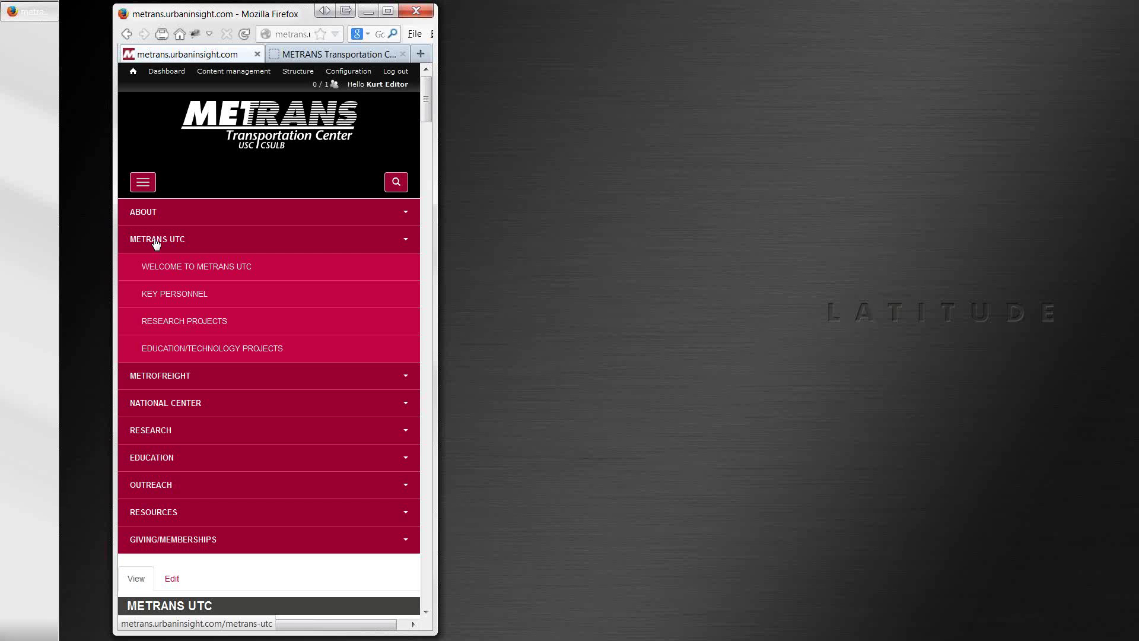
click(164, 295)
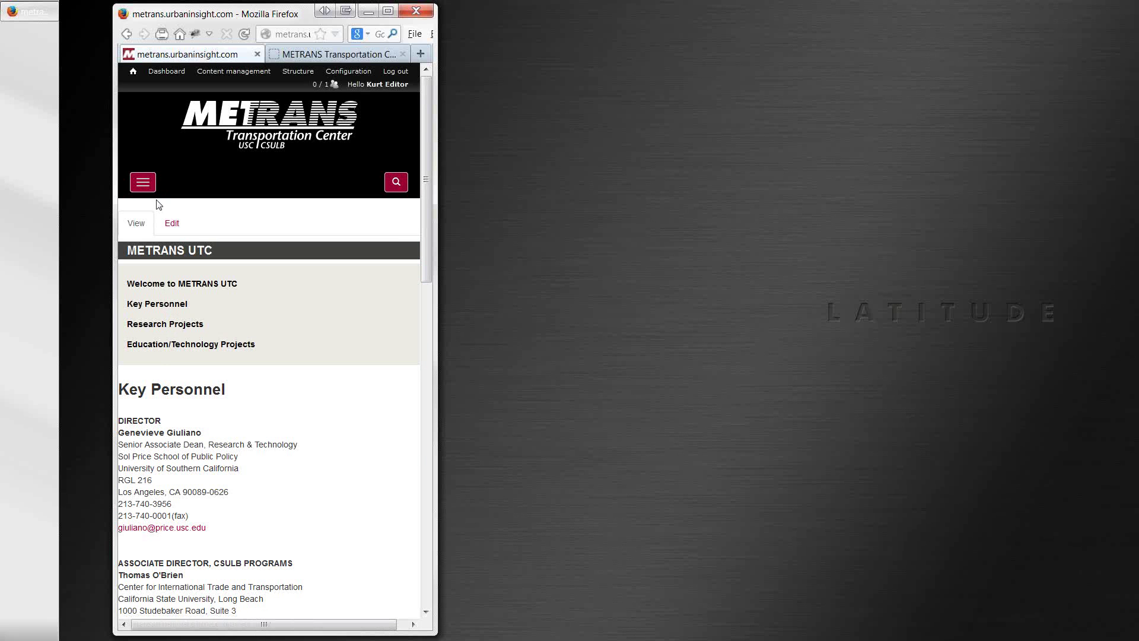
Open METRANS UTC's Research Projects page from the mobile site menu and examine how its tables fit the phone-width layout
click(143, 182)
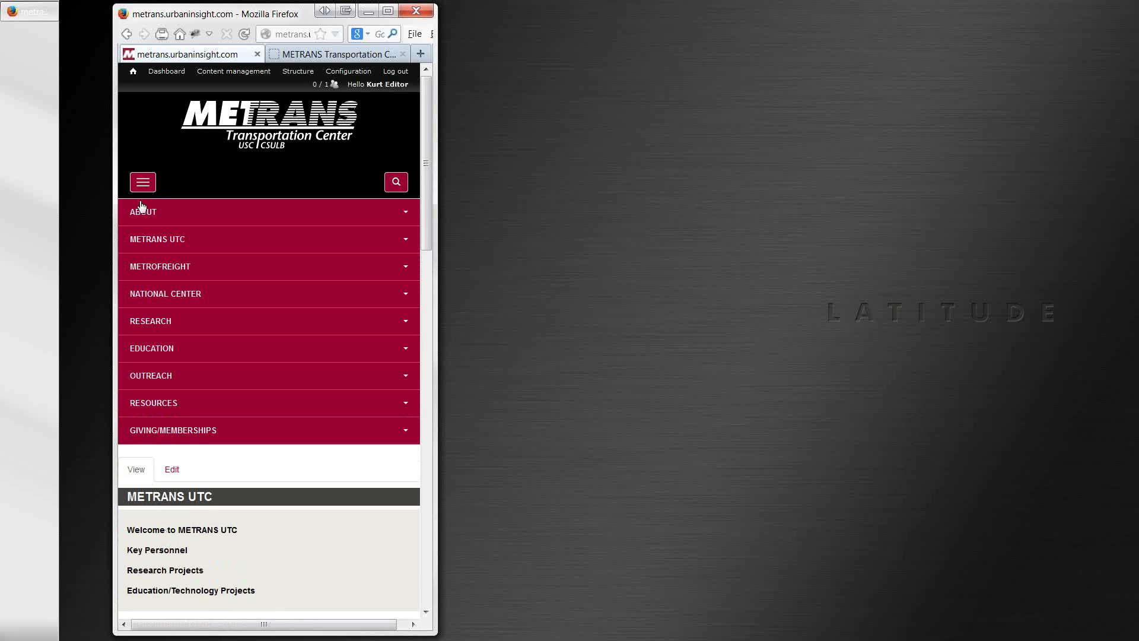
click(147, 244)
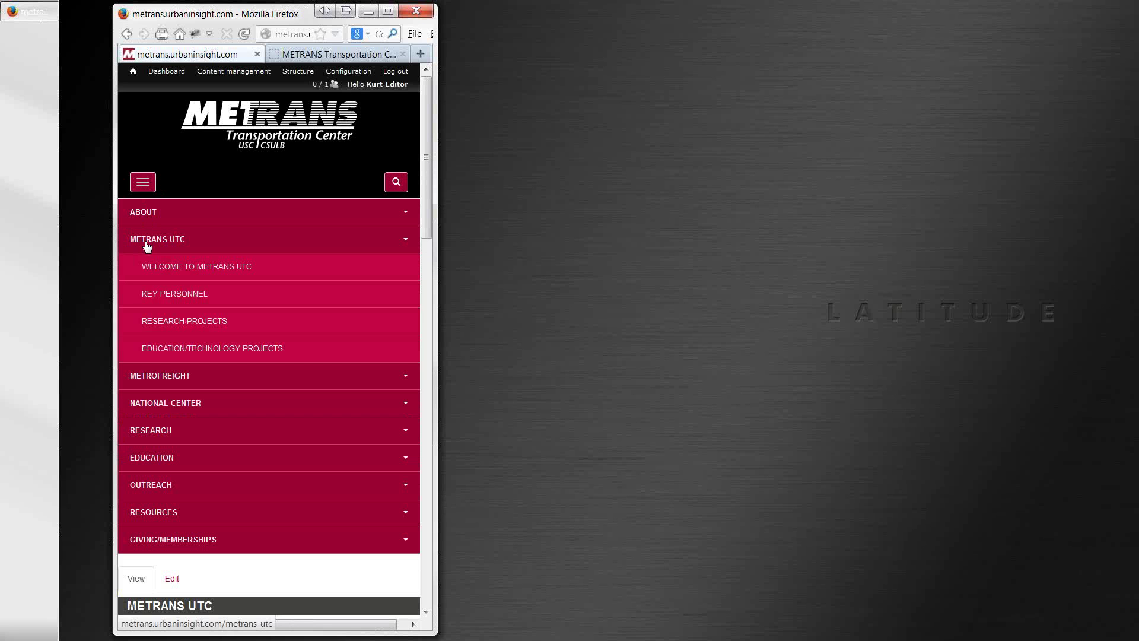
click(158, 324)
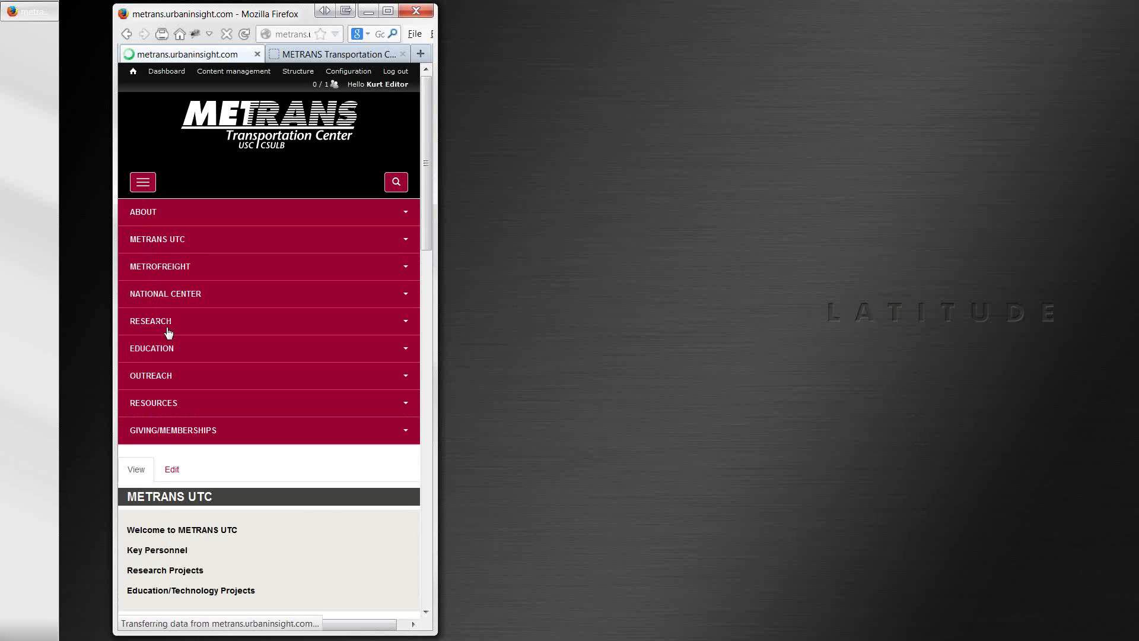
scroll(174, 339, down, 6)
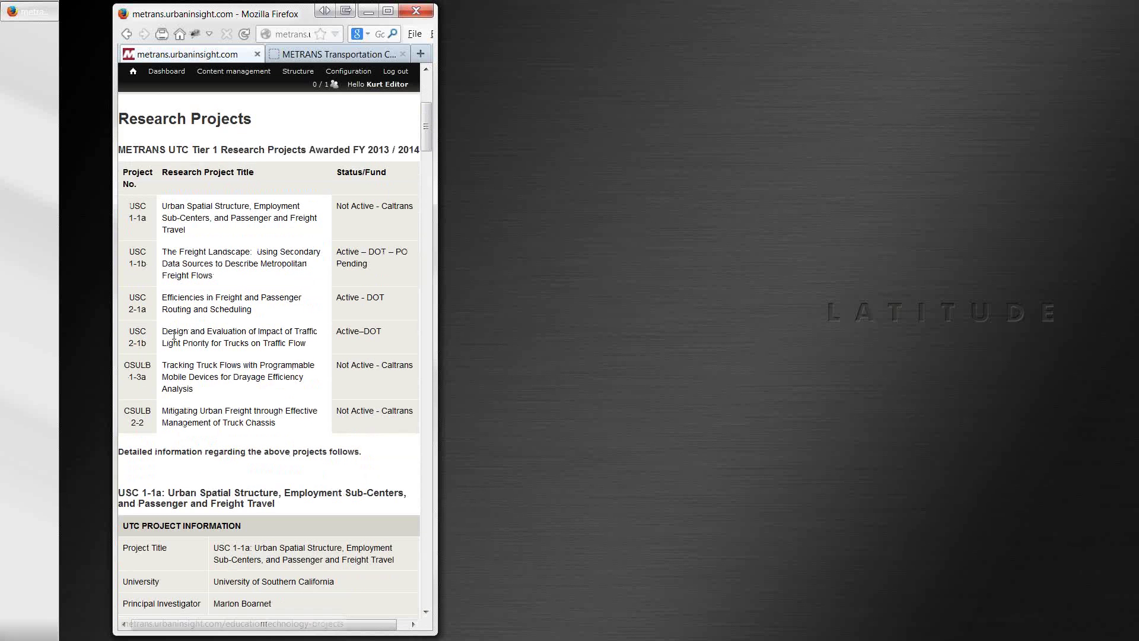
scroll(174, 338, down, 10)
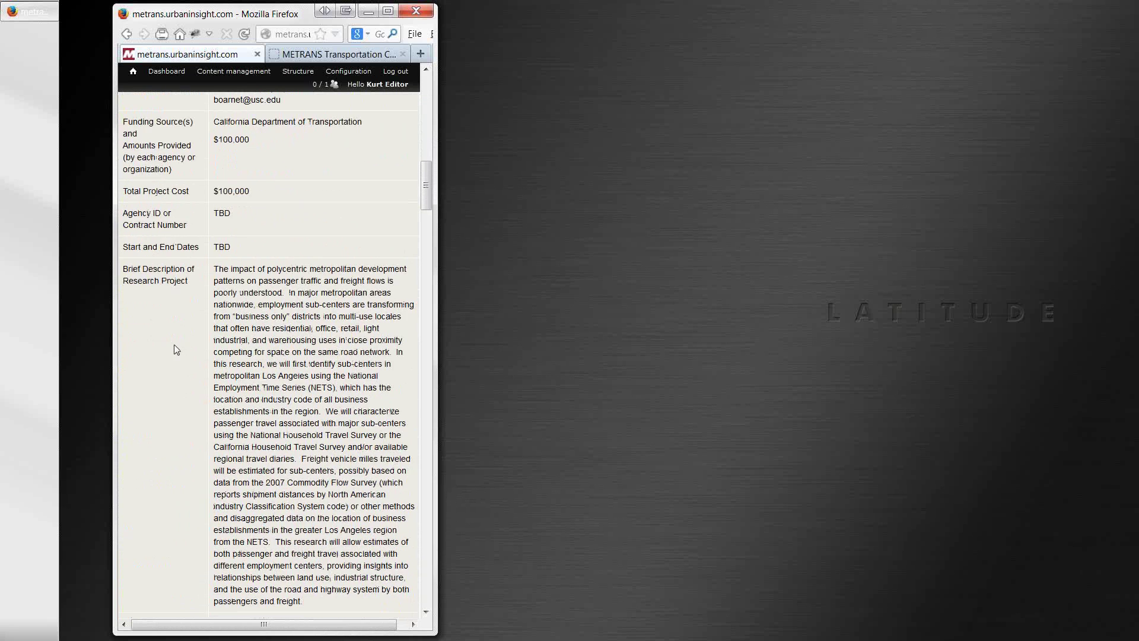
scroll(426, 397, up, 4)
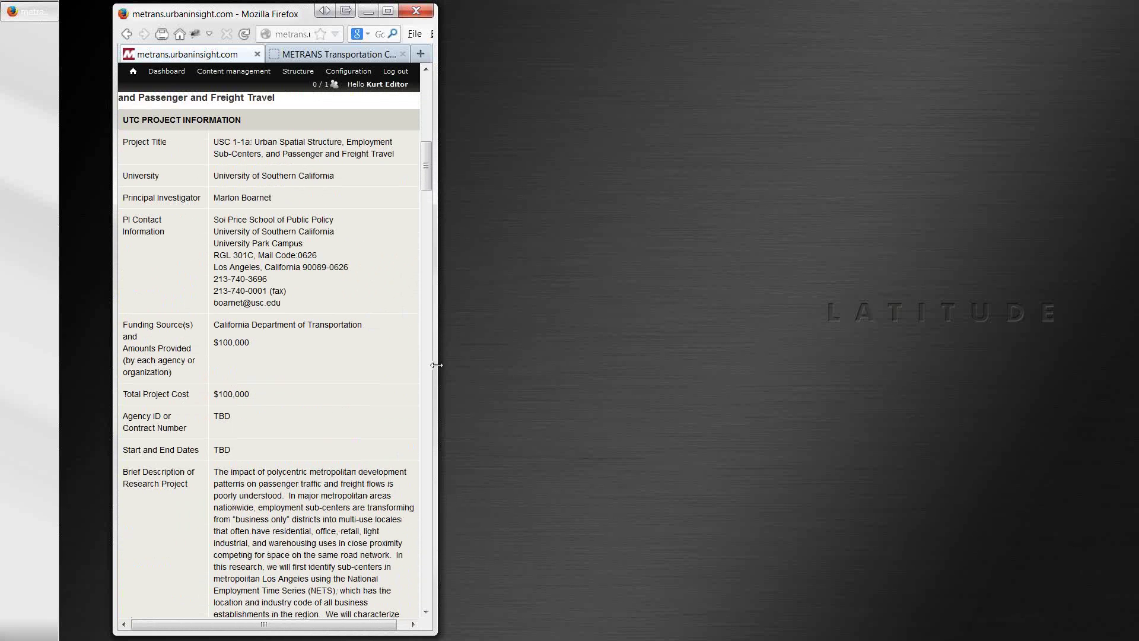
Widen the browser window back to desktop size and review the Research Projects tables at full width
drag(433, 363, 1014, 409)
scroll(968, 404, up, 5)
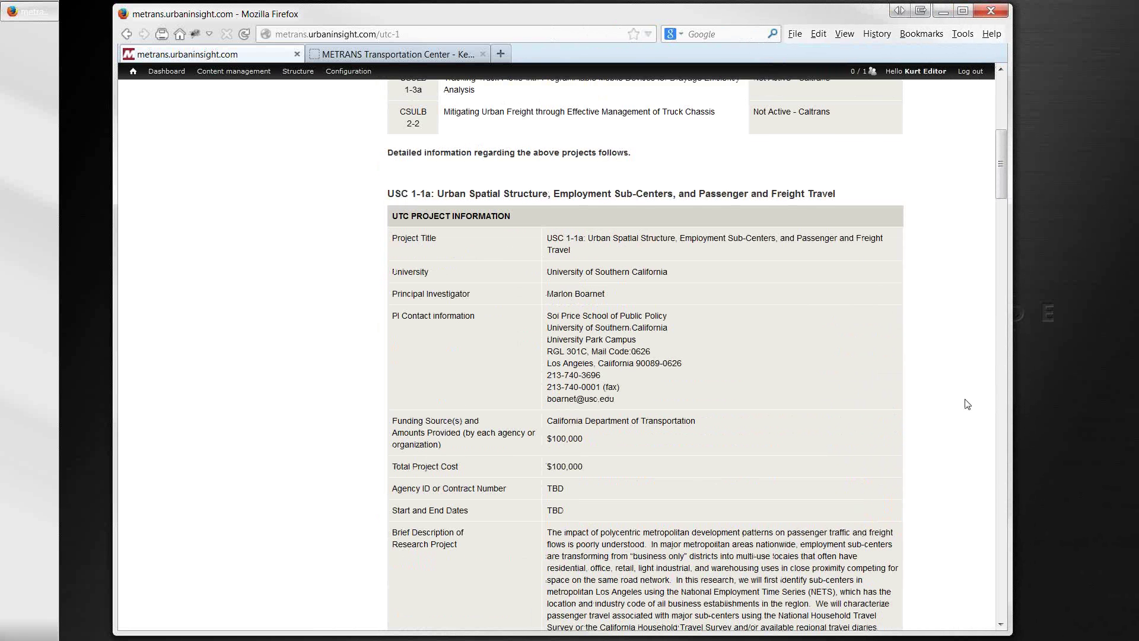
scroll(967, 403, up, 7)
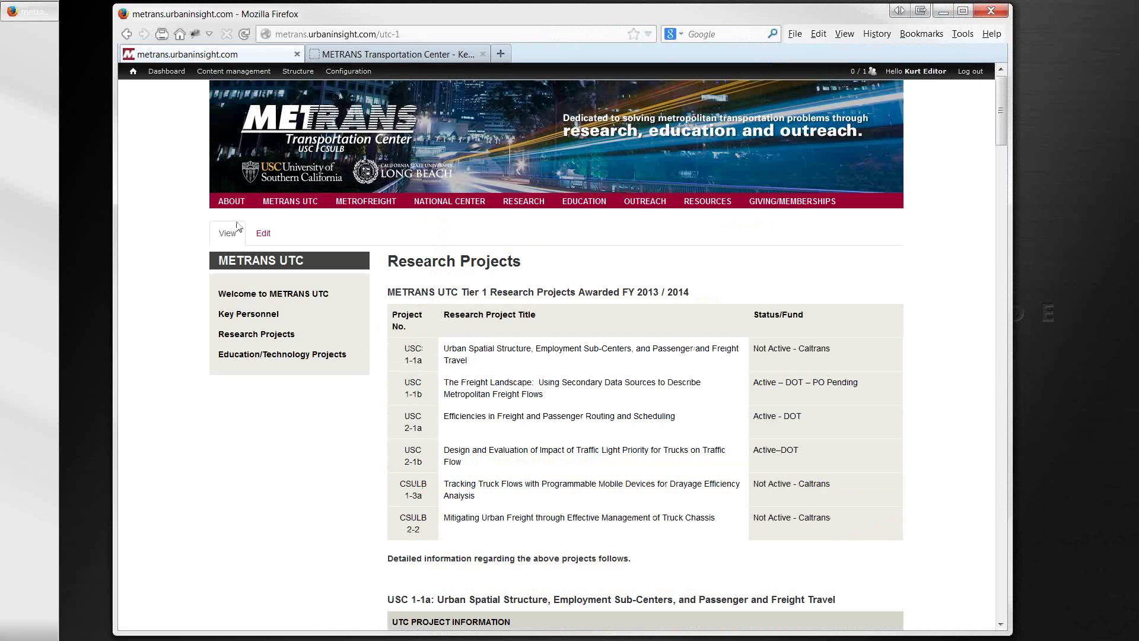
Show the Research Projects body's HTML source, highlight the first two header column widths, and return to the page without saving
click(262, 238)
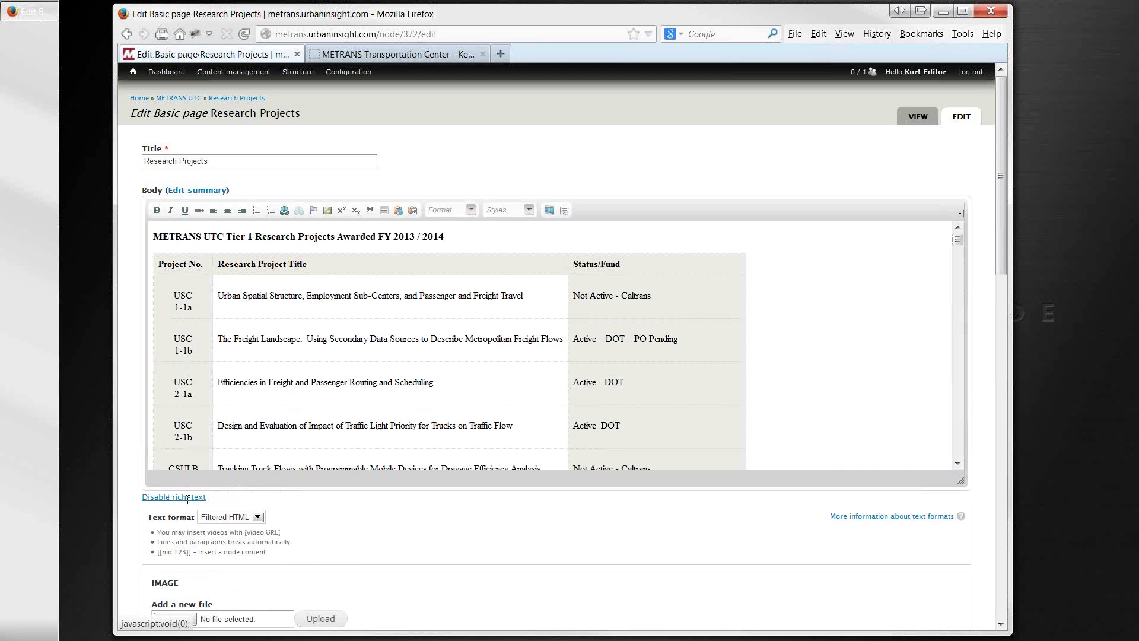
click(188, 498)
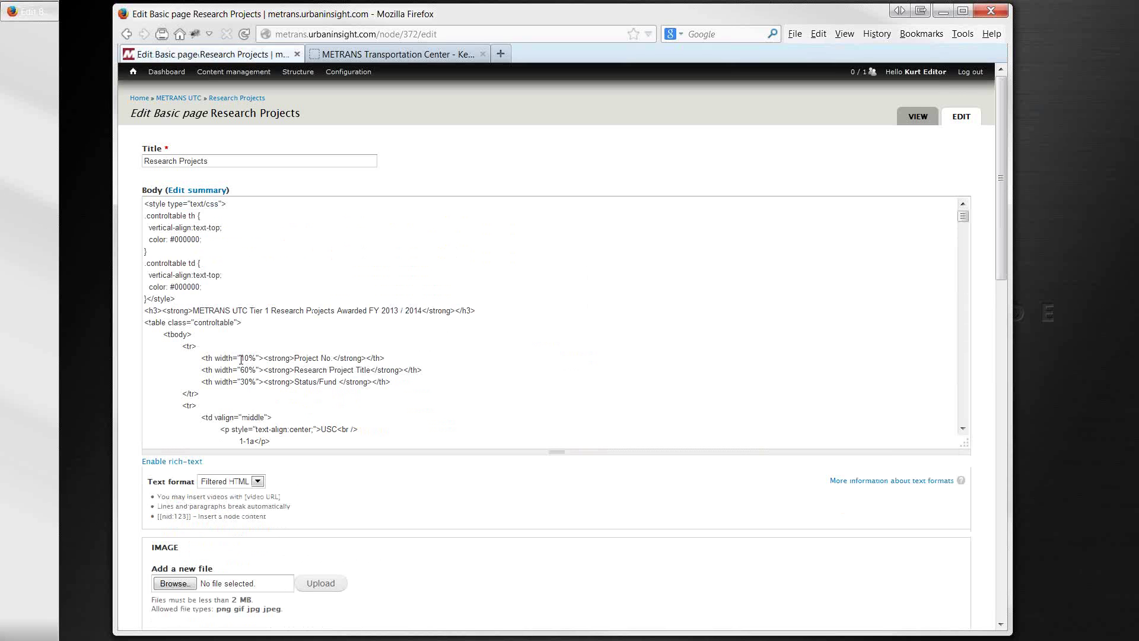
drag(241, 359, 252, 356)
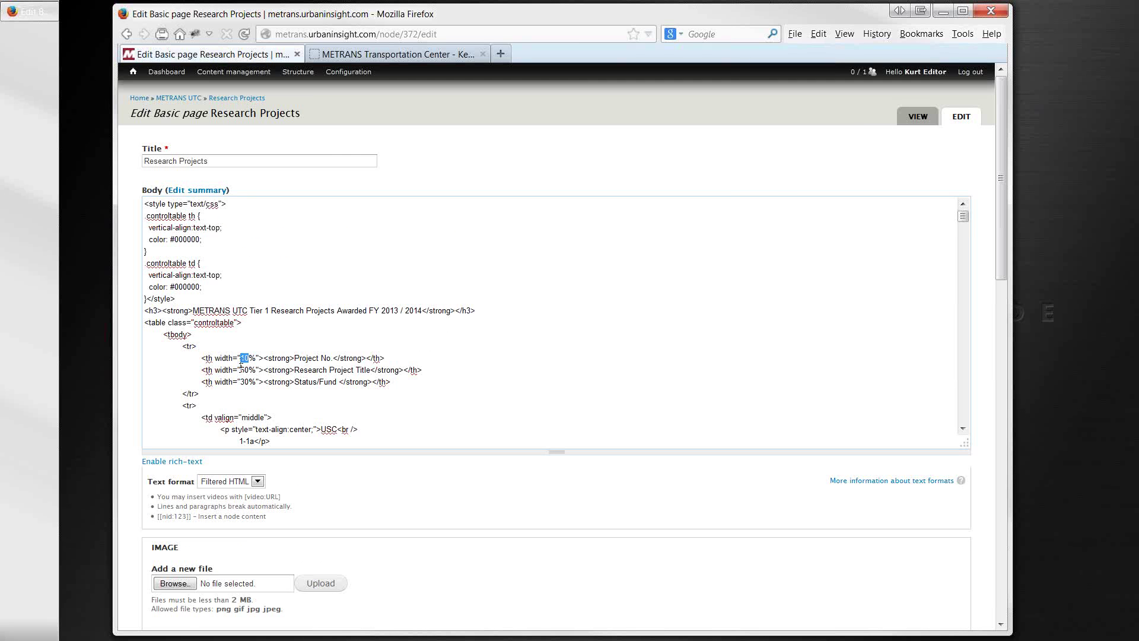
drag(240, 369, 250, 371)
click(127, 33)
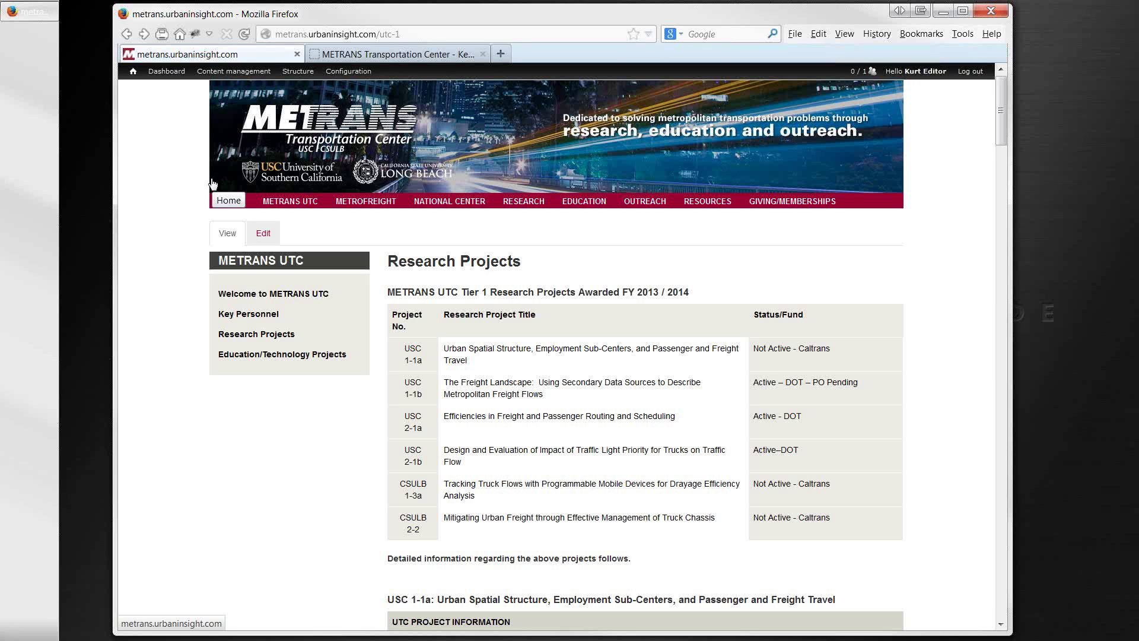
Return to the site's home page and open the Sample About Page from the About section for editing
click(263, 236)
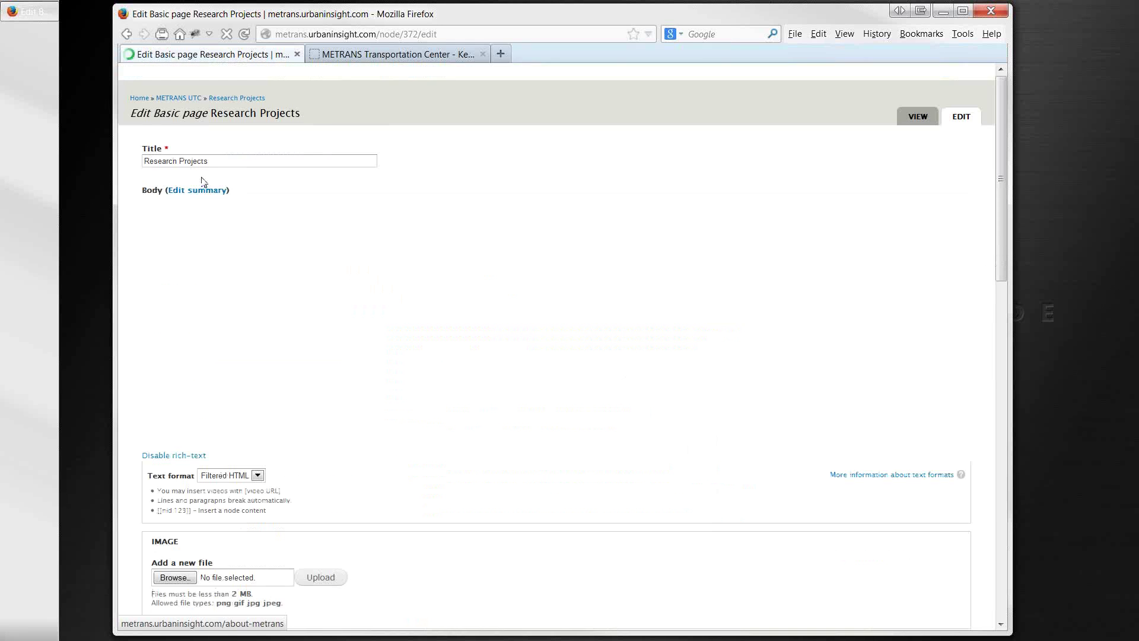
click(133, 79)
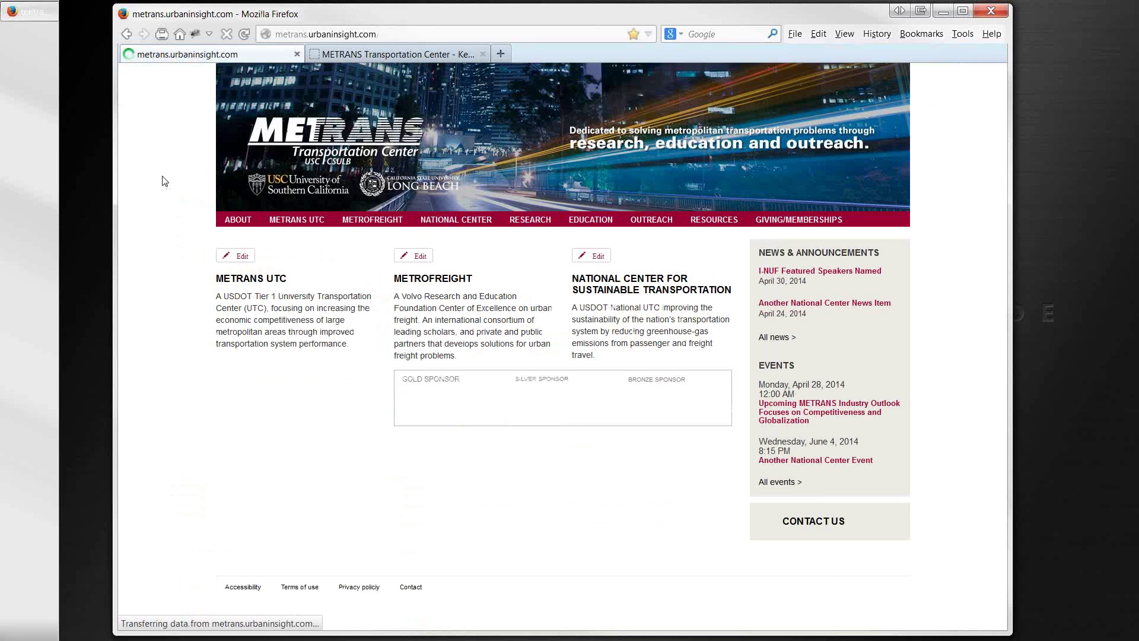
mouse_move(226, 248)
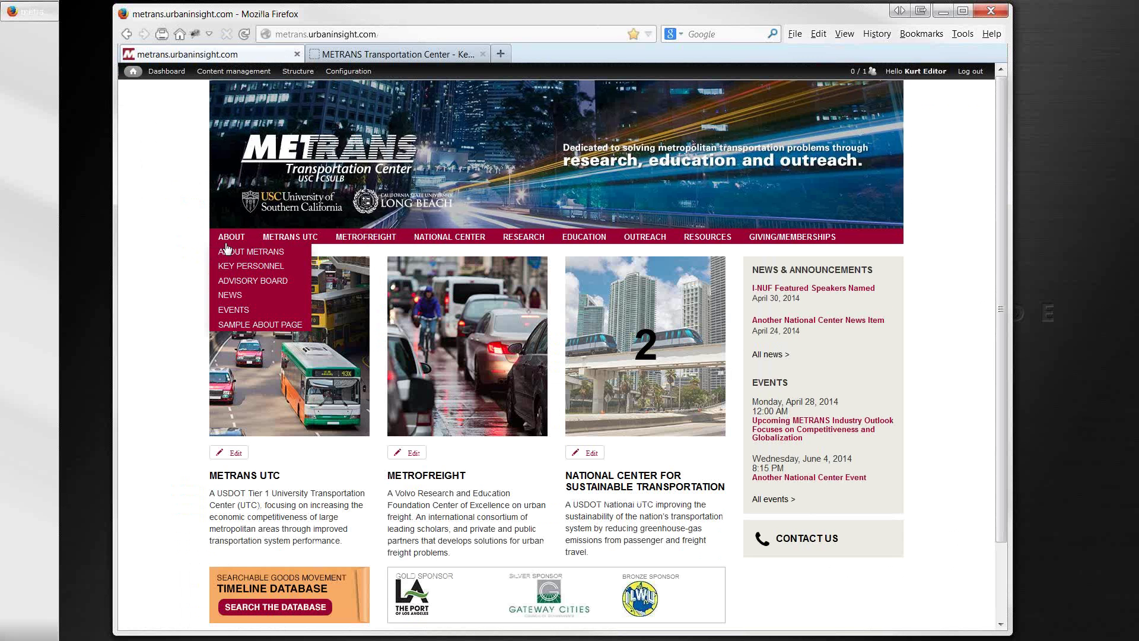
click(229, 325)
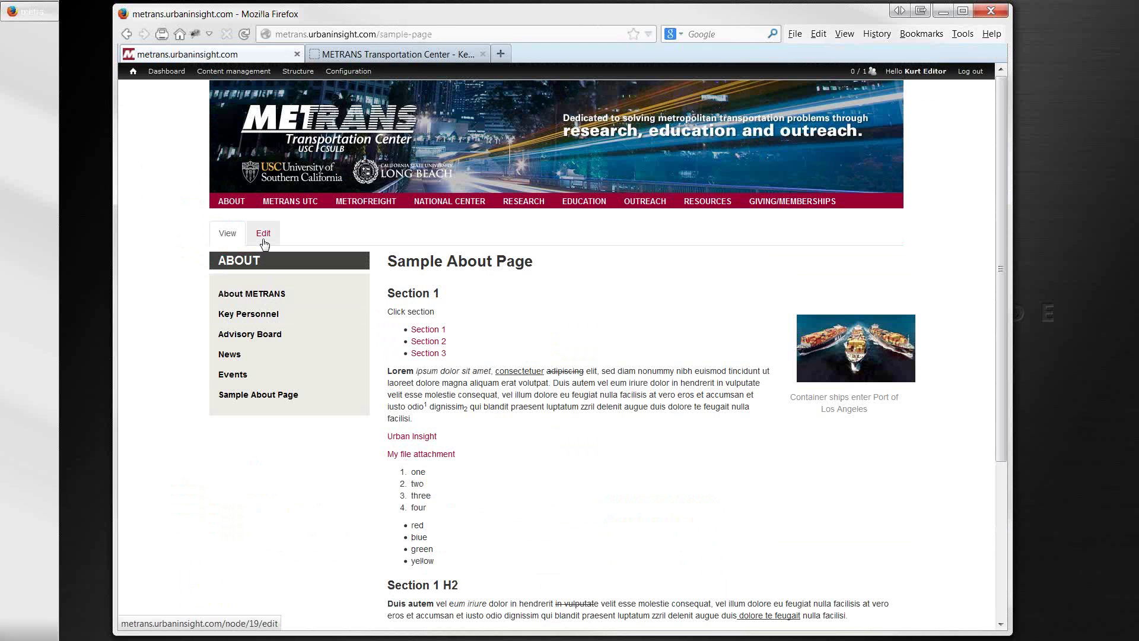
click(263, 234)
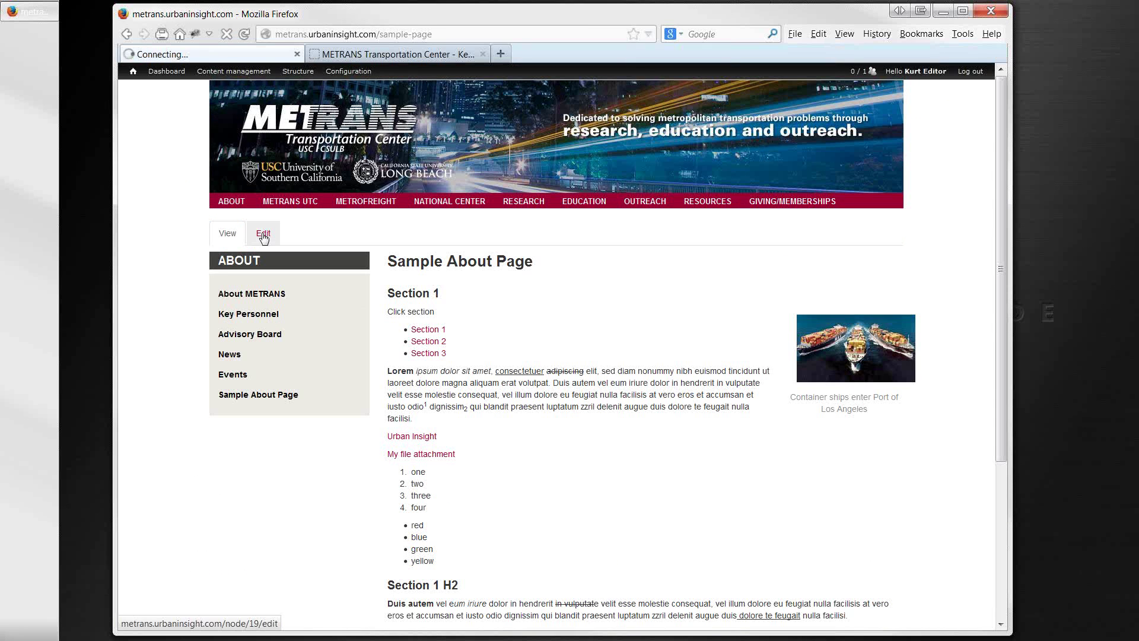
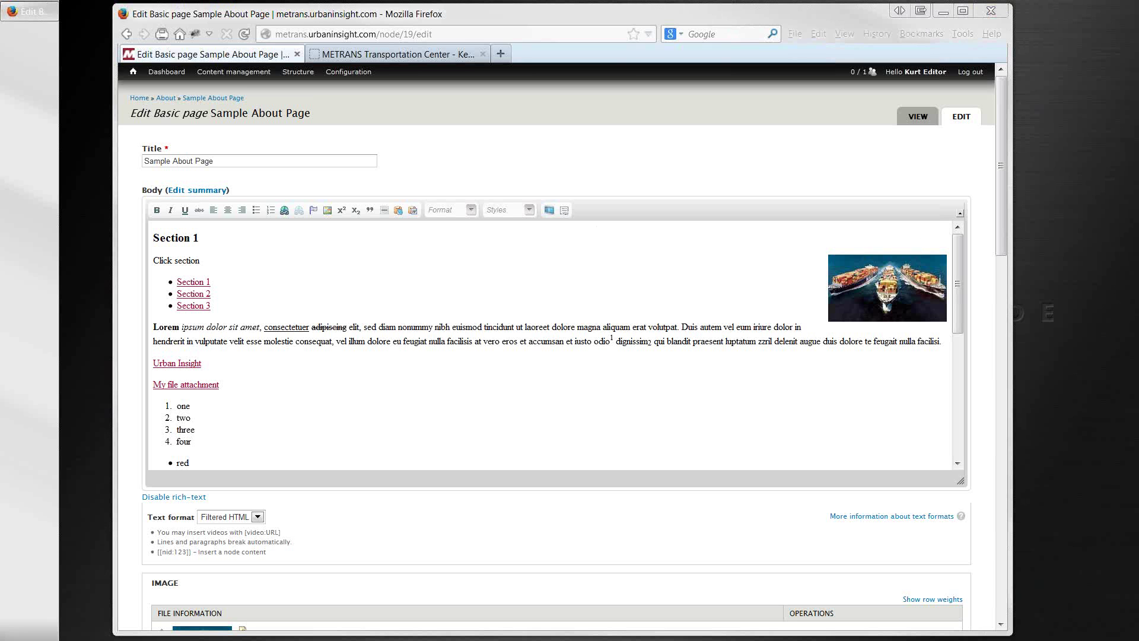
In the Word training outline, select the METRANS title through the "Timeline event" item for copying, and return to the browser
drag(1138, 2, 646, 6)
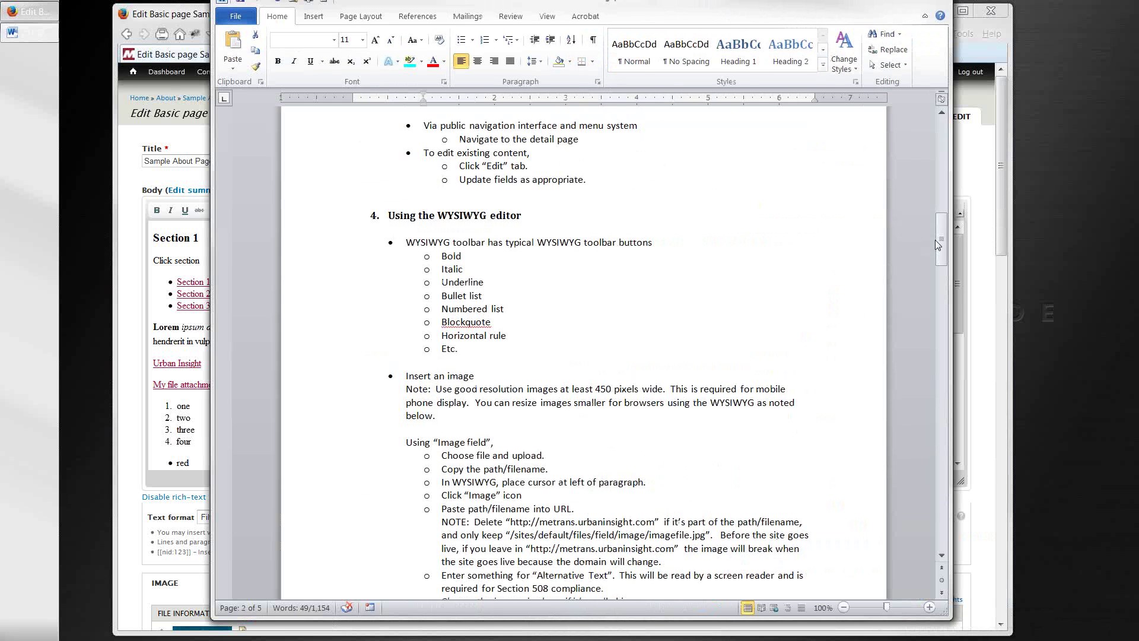
drag(936, 239, 941, 145)
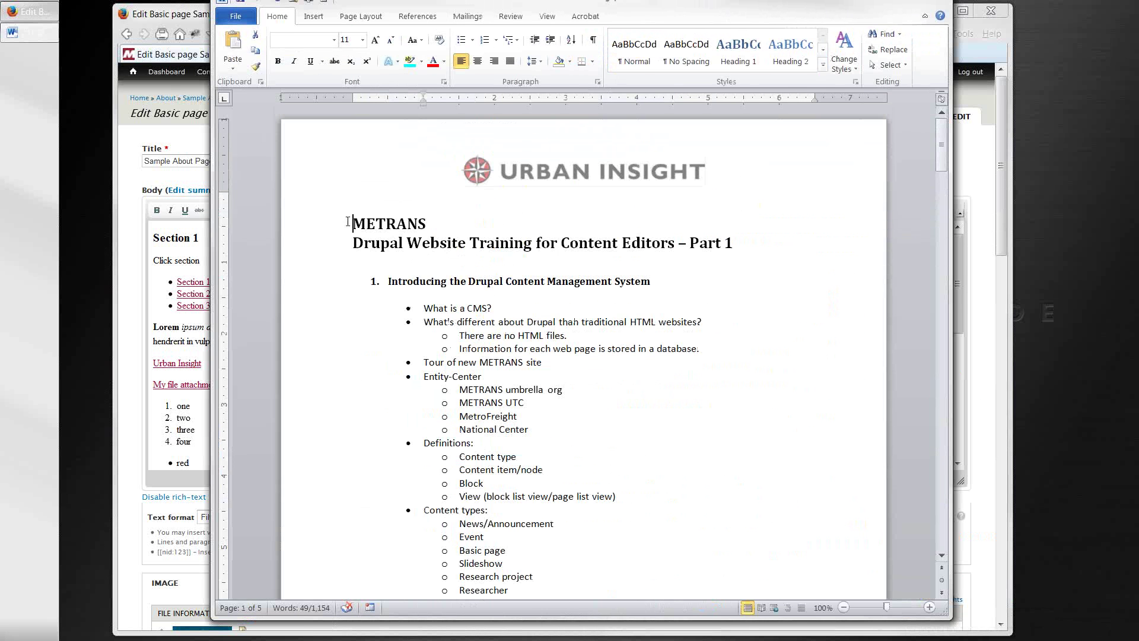
drag(348, 222, 590, 555)
scroll(590, 558, down, 1)
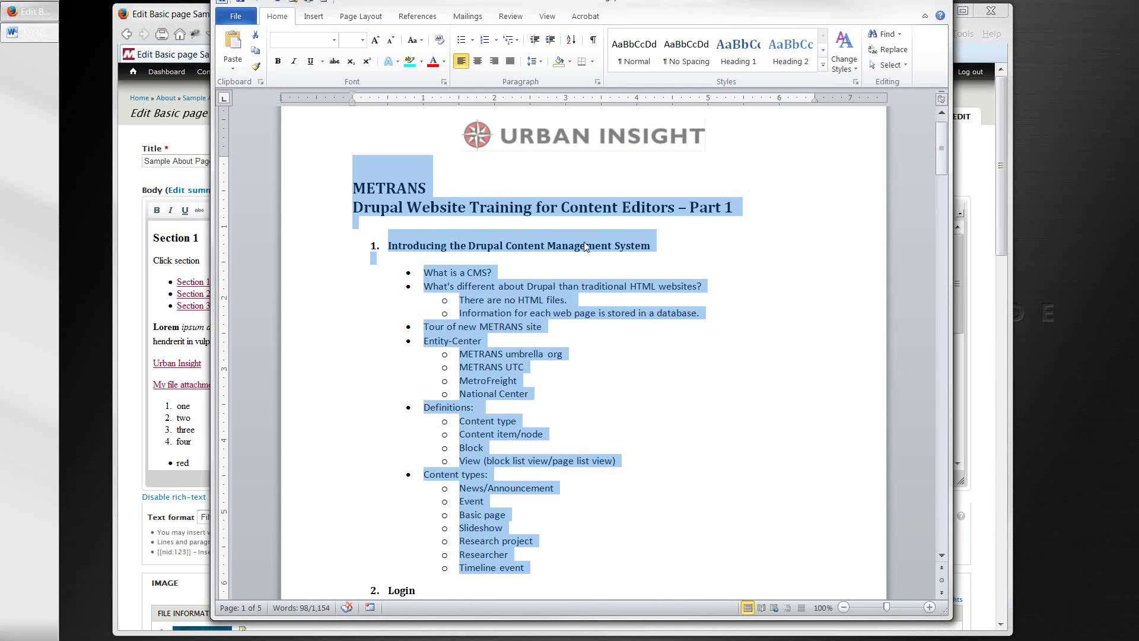
key(alt+Tab)
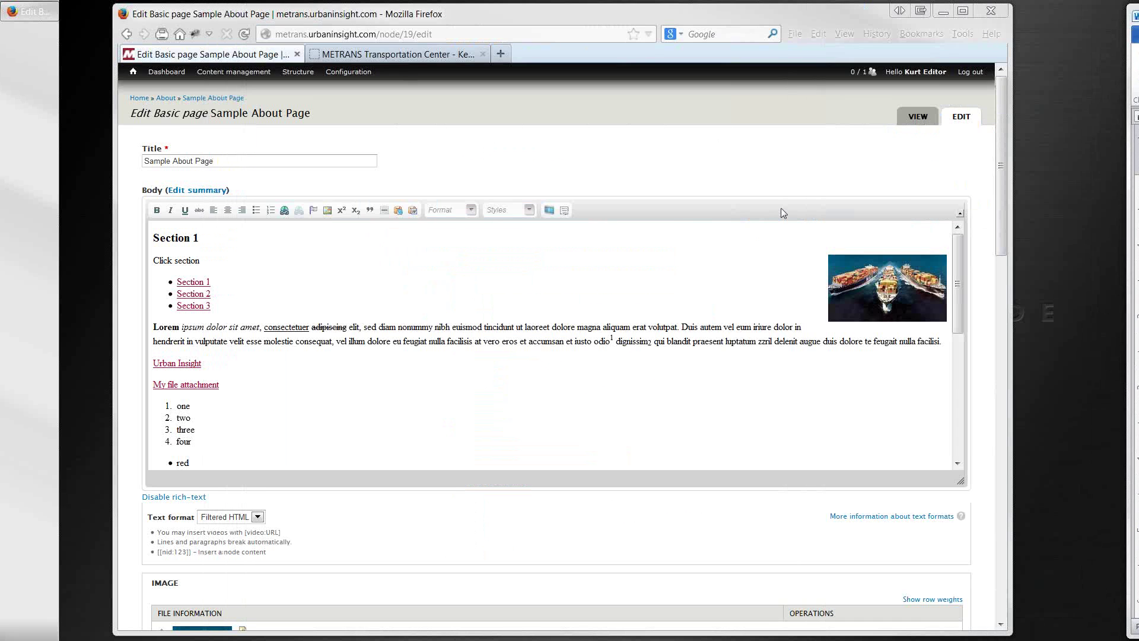
Paste the copied Word outline as plain text on a new line at the end of the Sample About Page body, and enlarge the editor
click(514, 243)
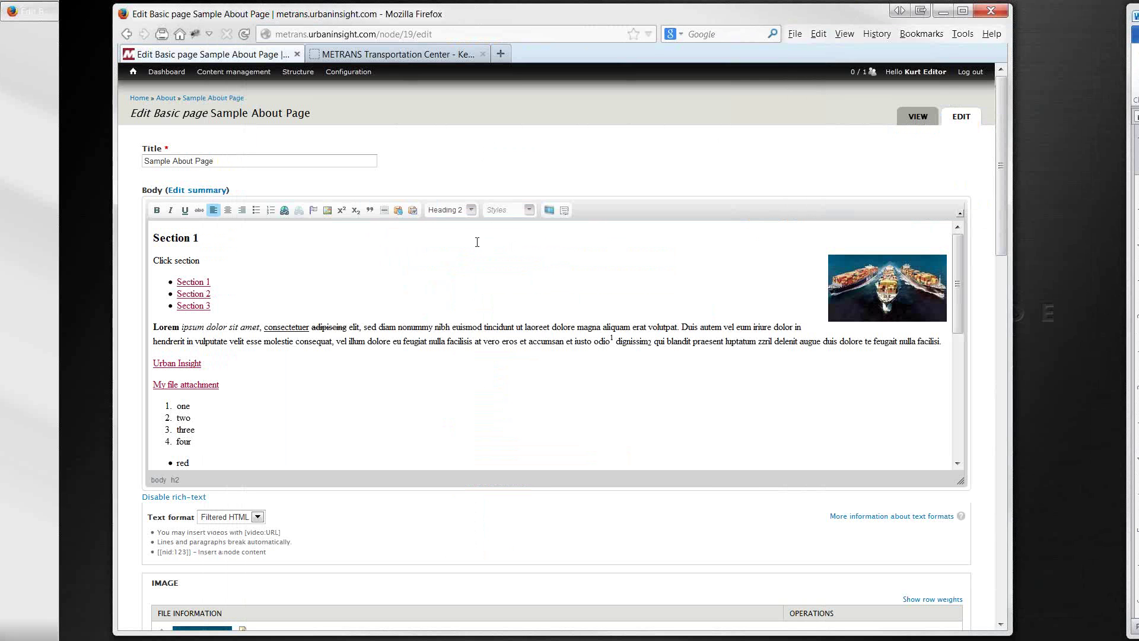
scroll(376, 262, down, 5)
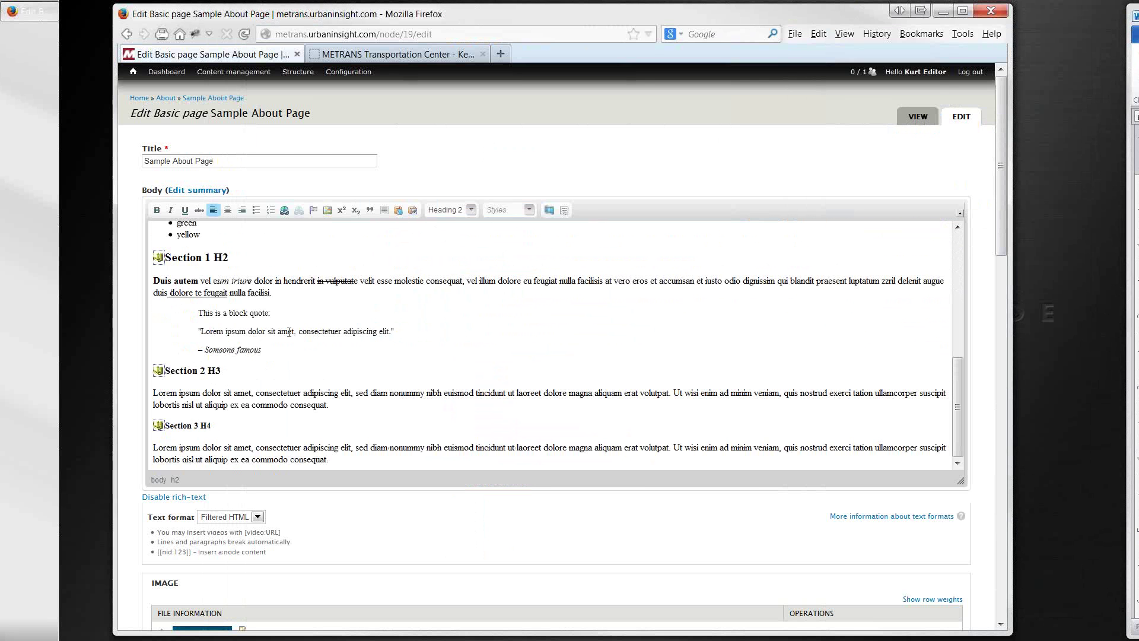
key(ctrl+End)
key(Return)
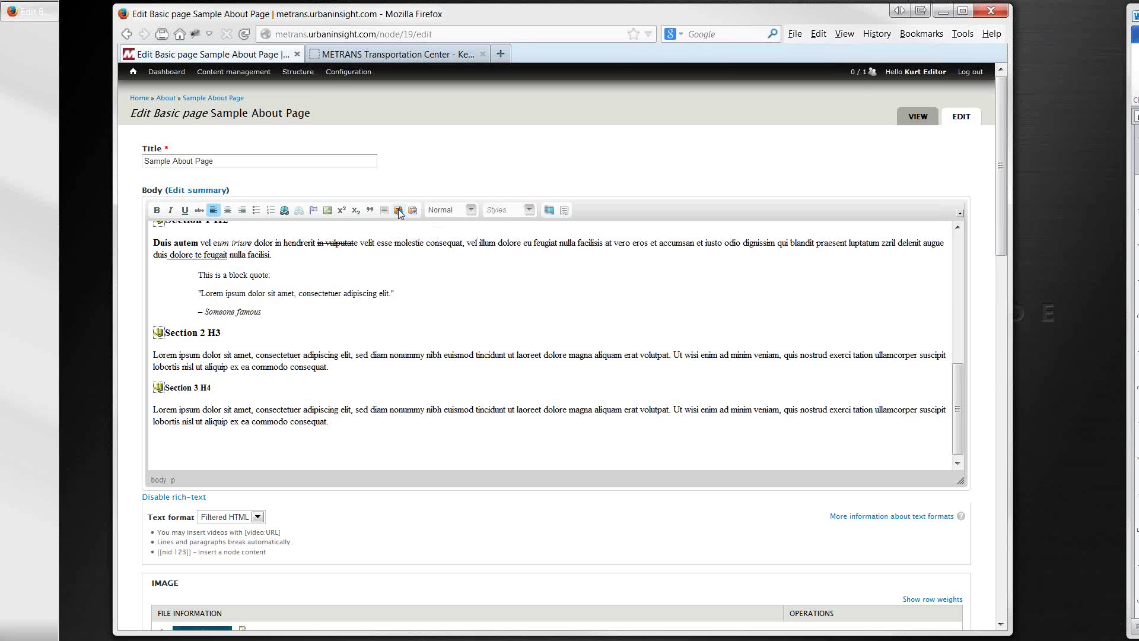
click(399, 211)
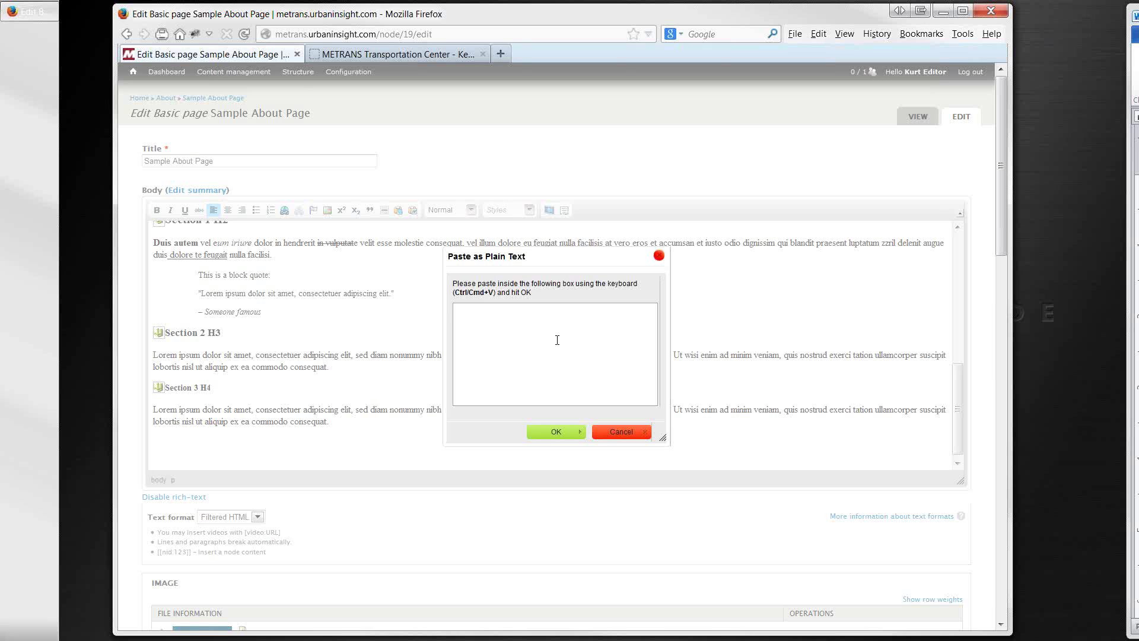
key(ctrl+v)
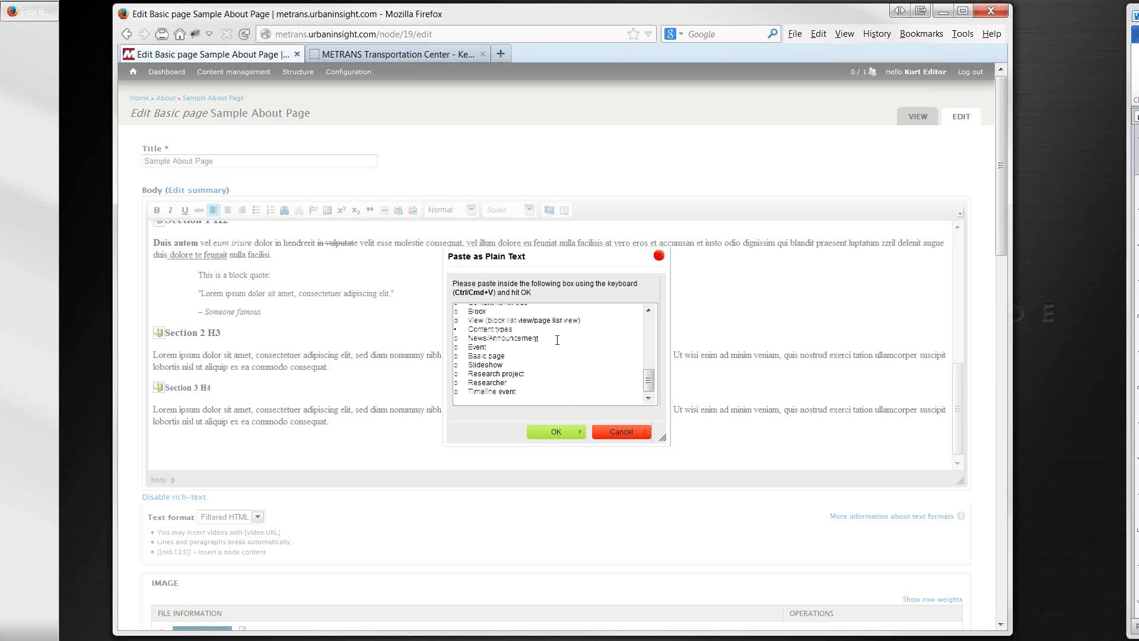
click(563, 432)
scroll(541, 389, up, 3)
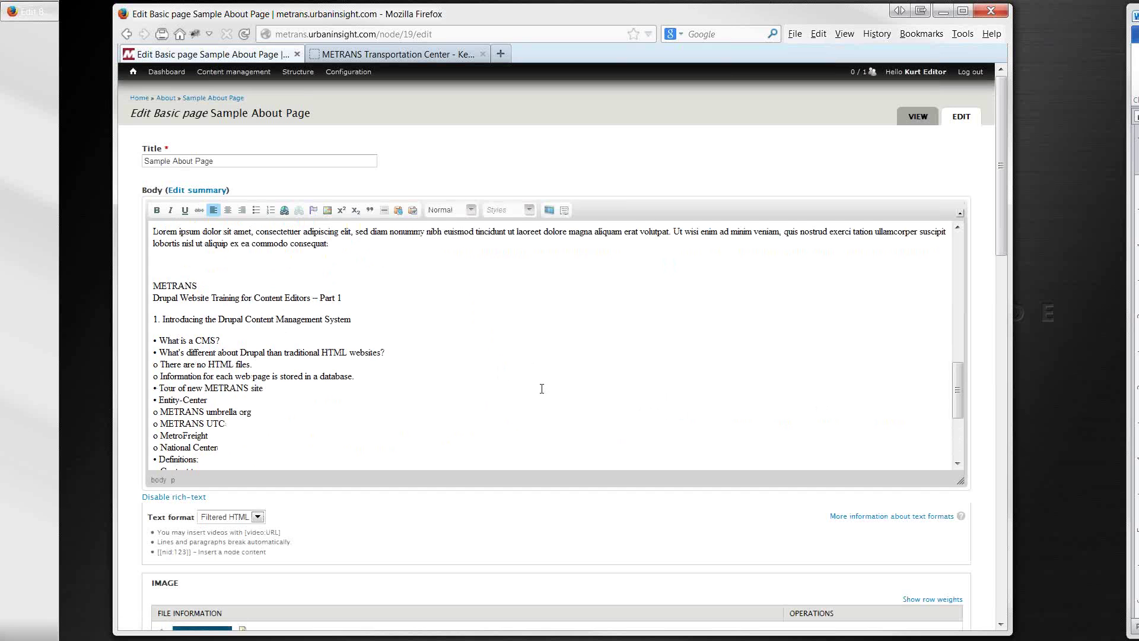
drag(961, 509, 978, 608)
scroll(735, 439, down, 1)
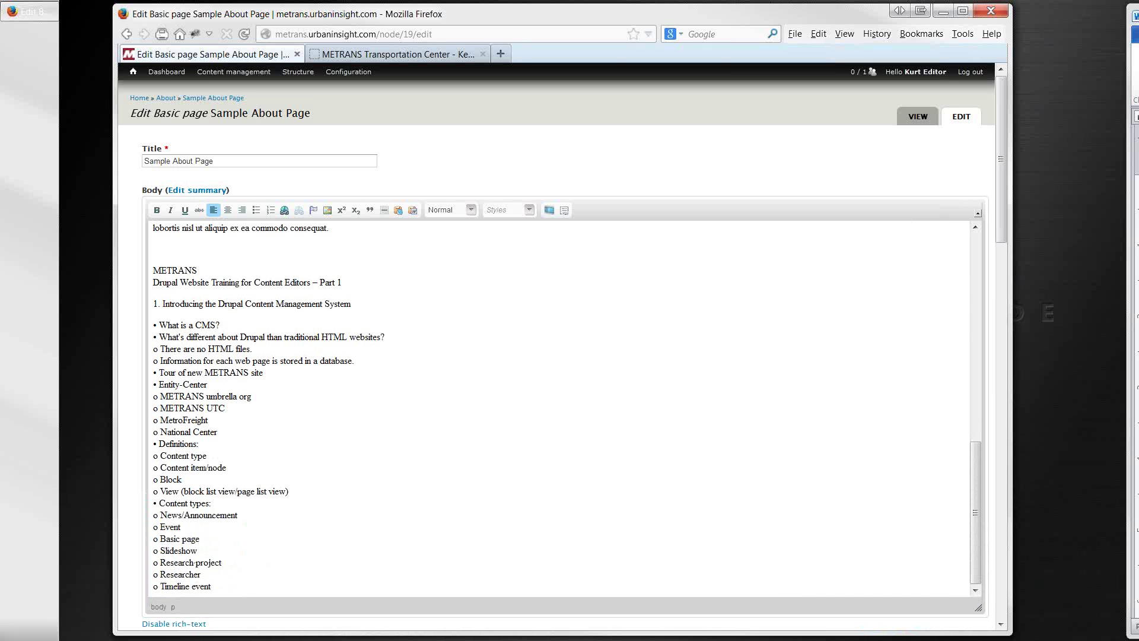
Check the original outline in Word, and delete the entire body content of the Sample About Page
drag(1138, 21, 646, 6)
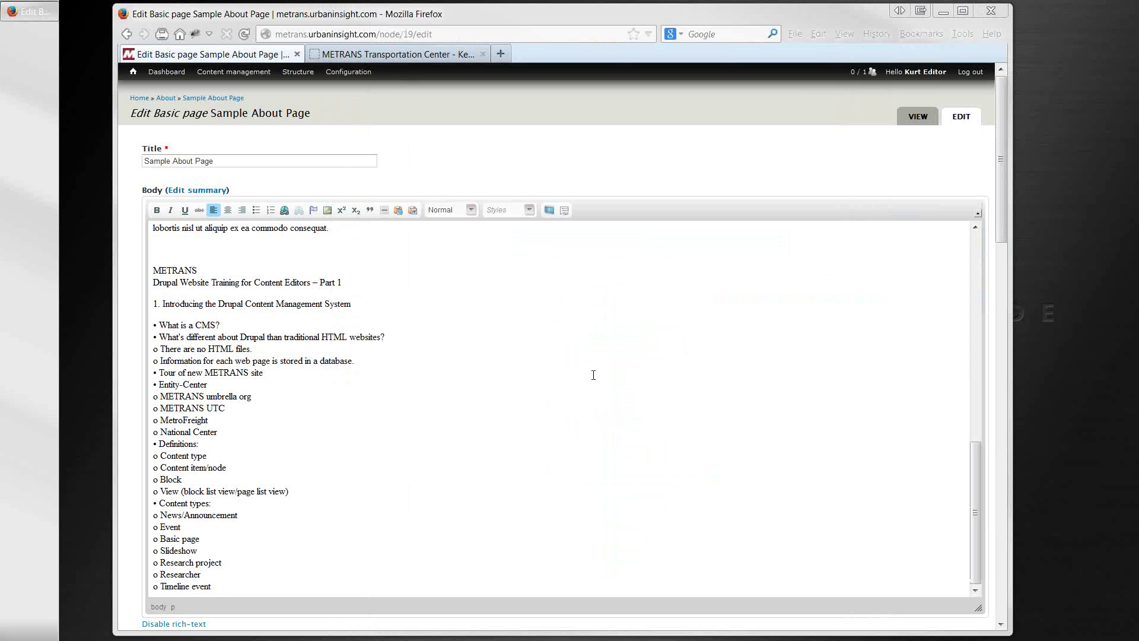
click(562, 398)
key(ctrl+a)
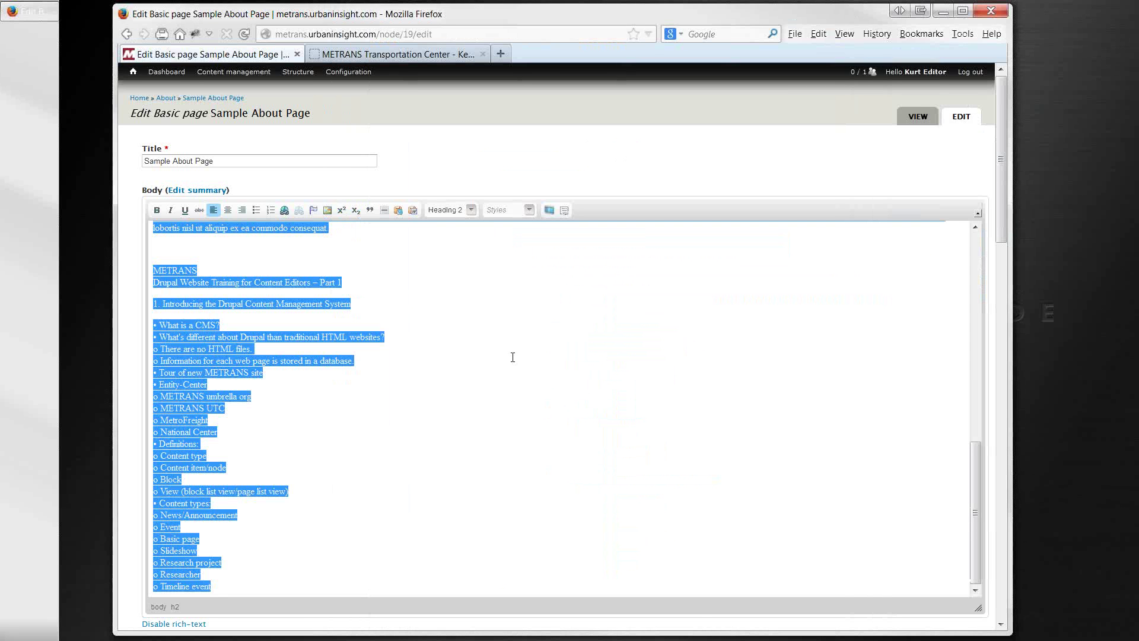
key(Delete)
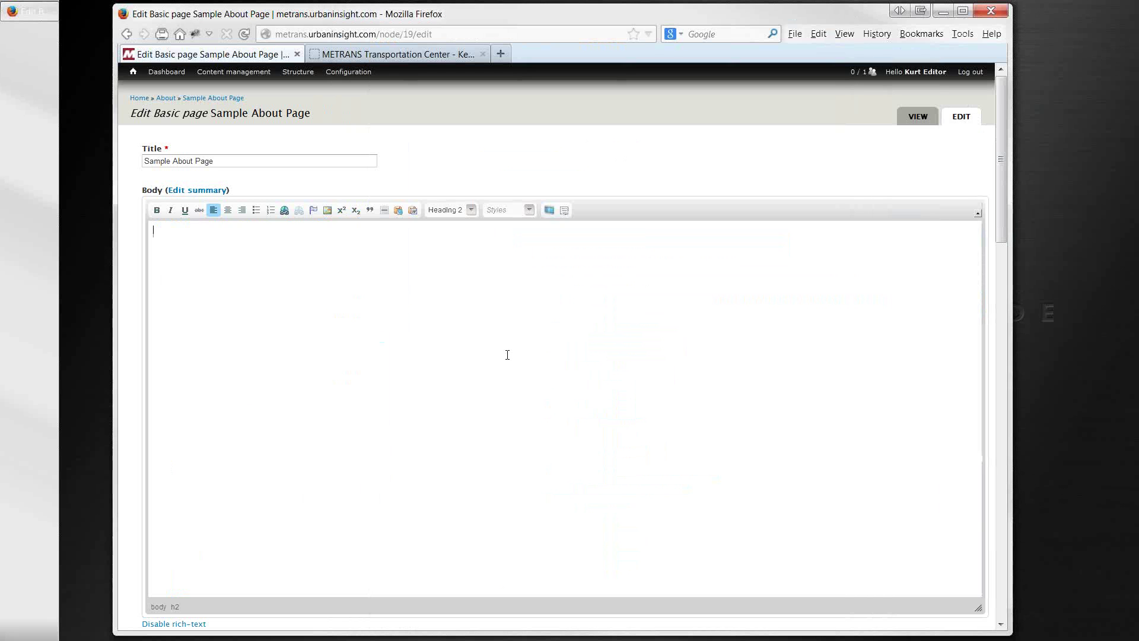
Copy the whole first Key Personnel listing from the existing METRANS web page and paste it with its formatting into the empty body
click(447, 57)
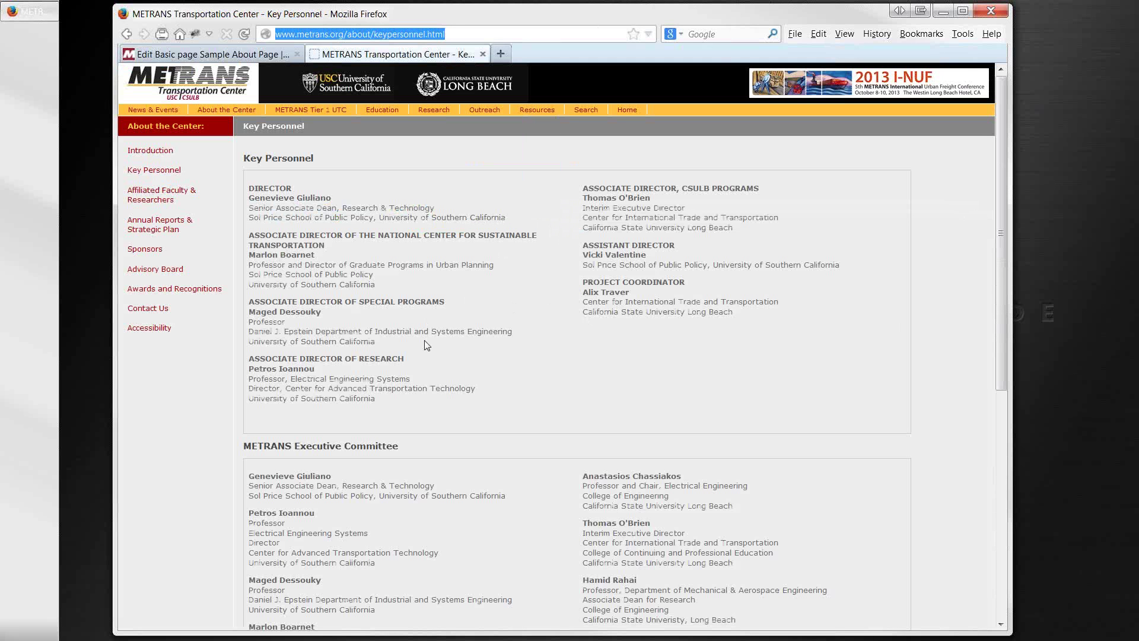
drag(856, 422, 250, 188)
key(ctrl+c)
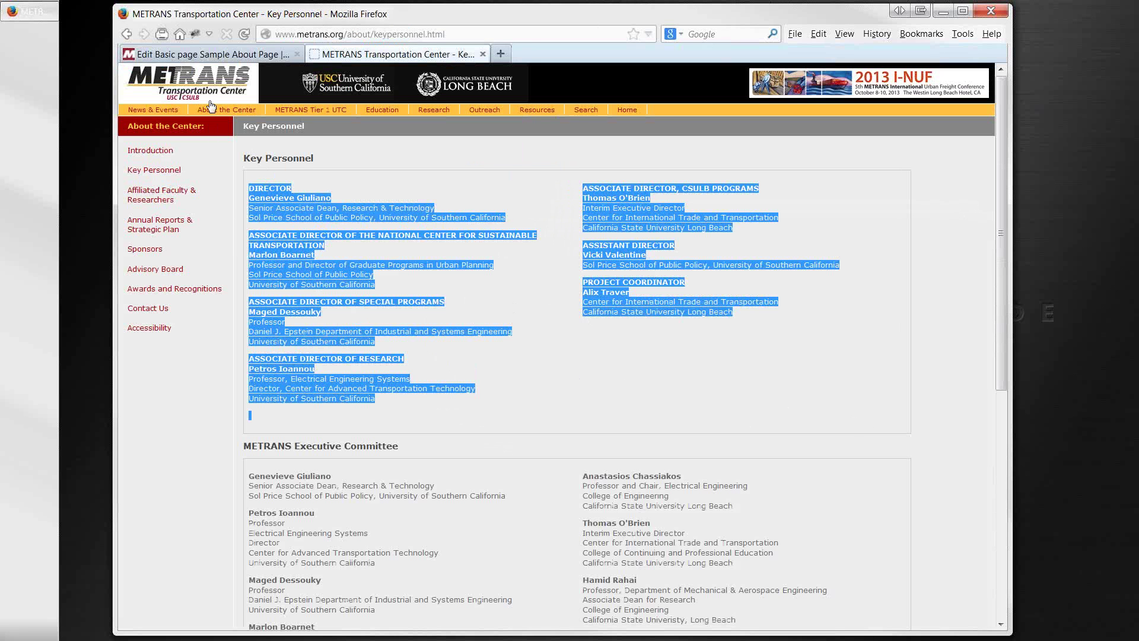
click(218, 55)
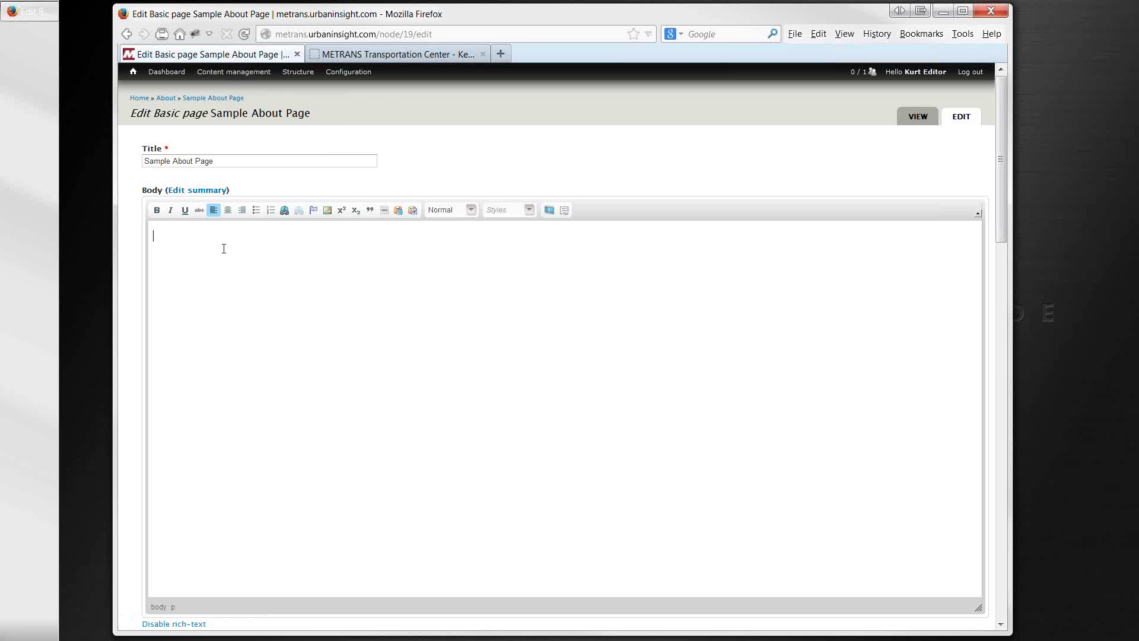
key(ctrl+v)
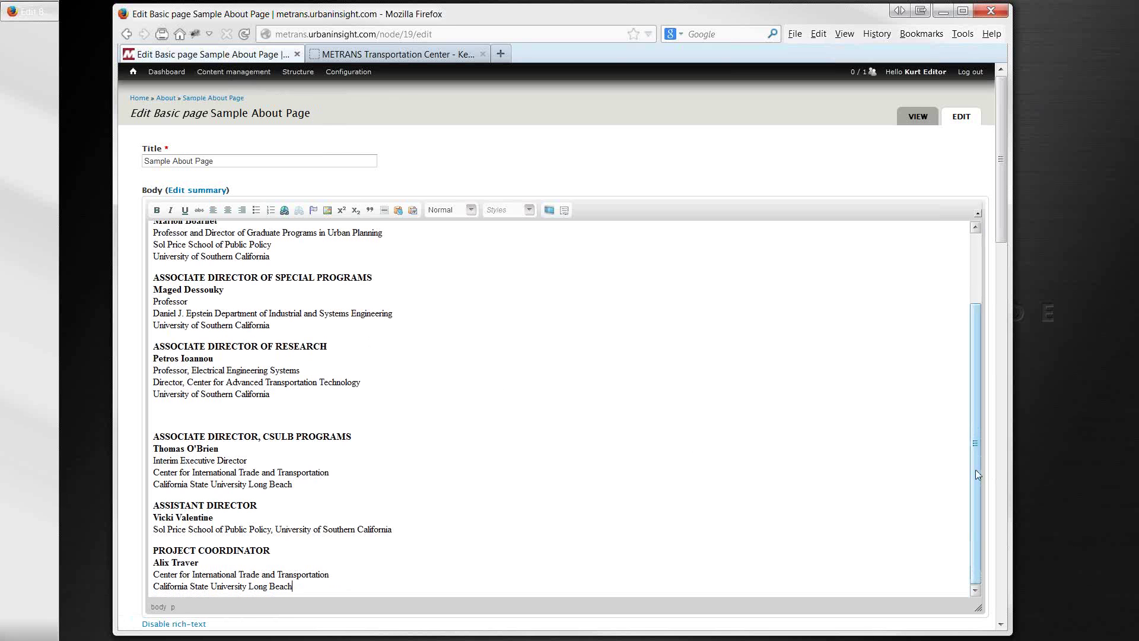
mouse_move(976, 469)
mouse_down()
mouse_move(973, 344)
mouse_move(974, 451)
mouse_up()
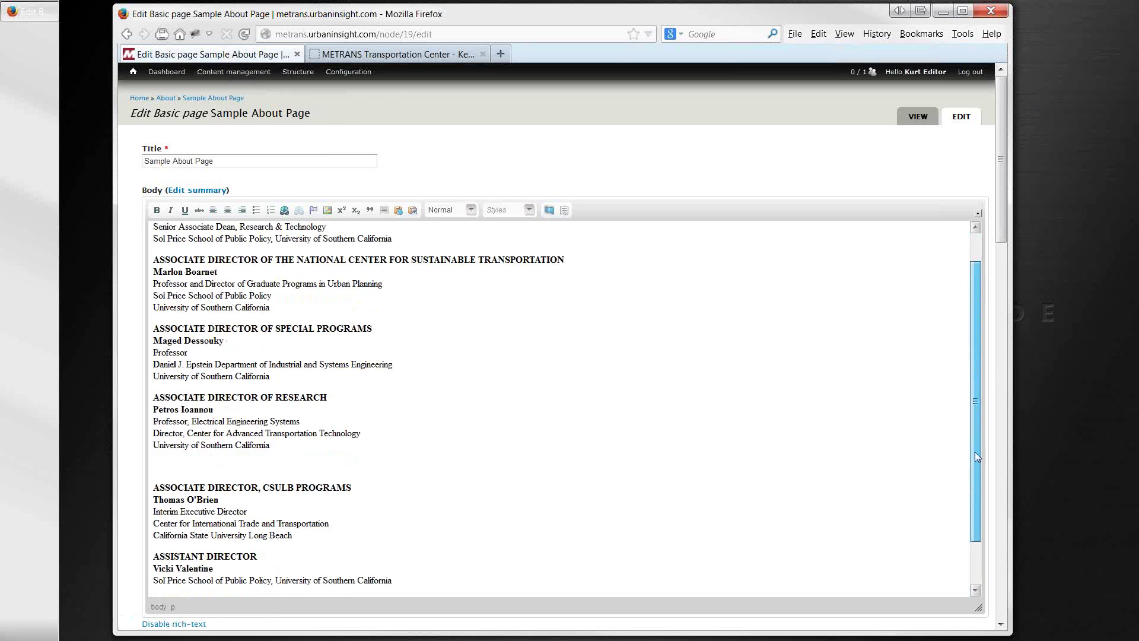
Compare the formatting of the pasted listing with the original Key Personnel web page
click(334, 55)
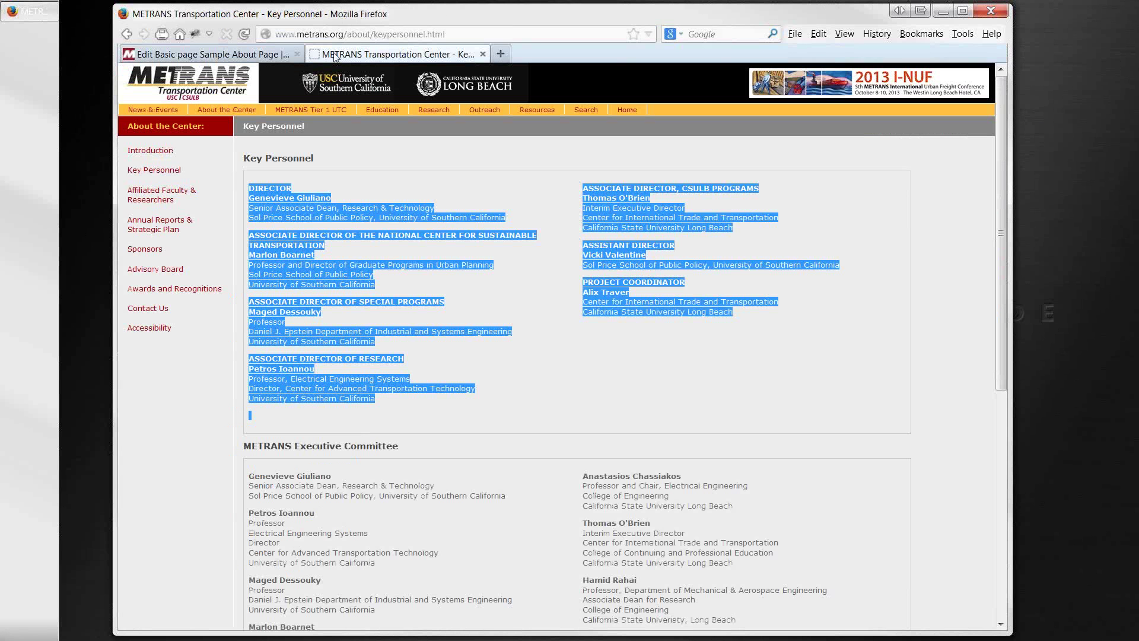
click(252, 55)
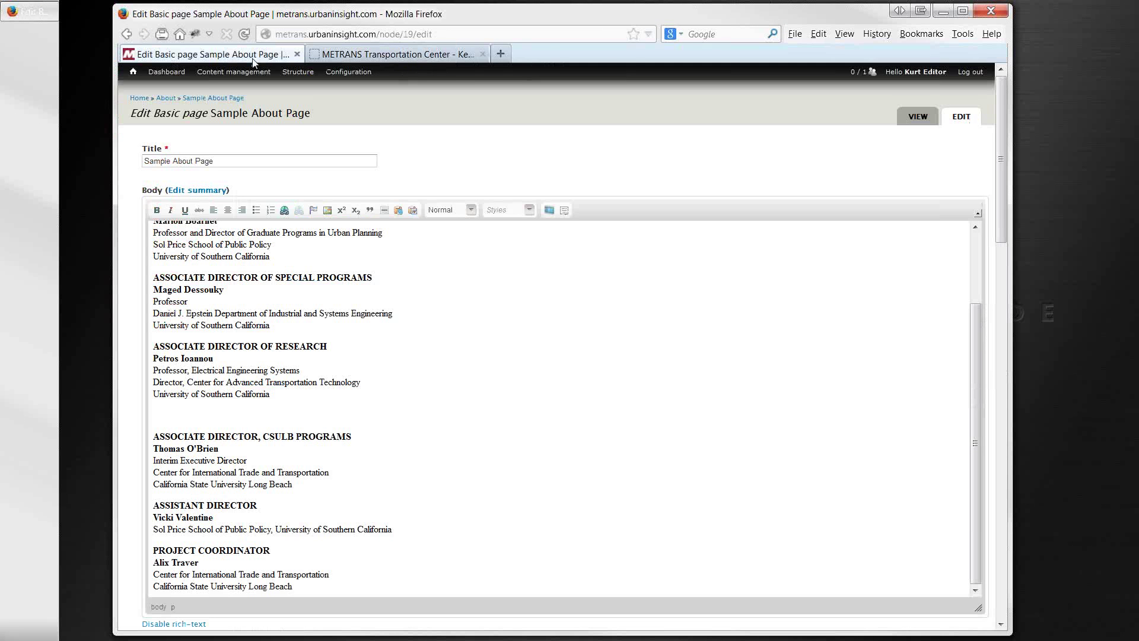
click(341, 58)
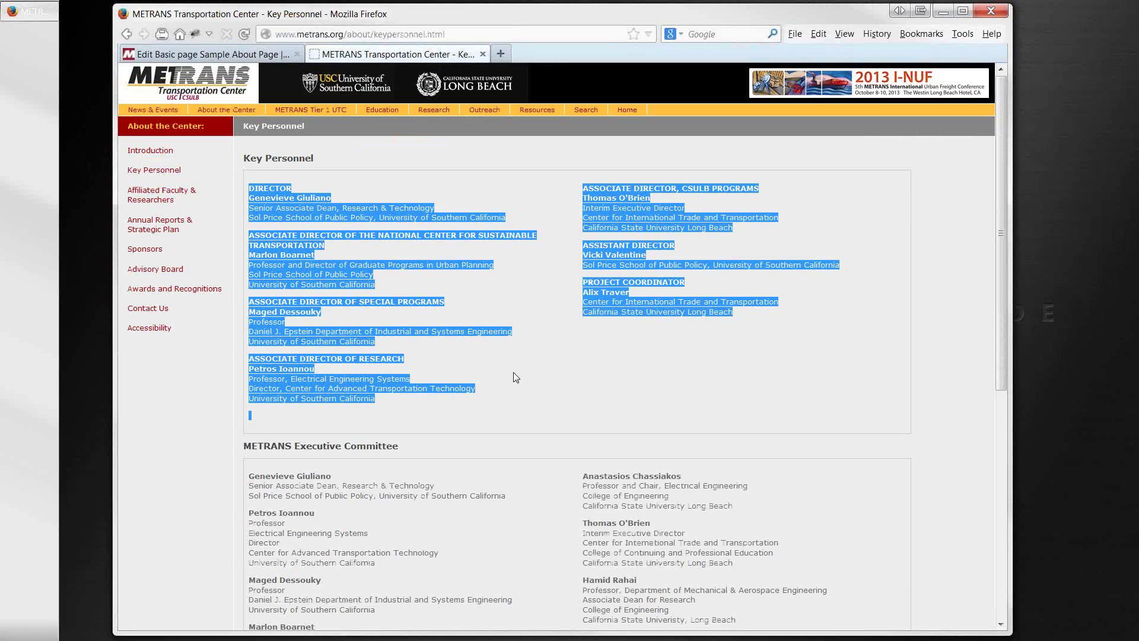
click(252, 54)
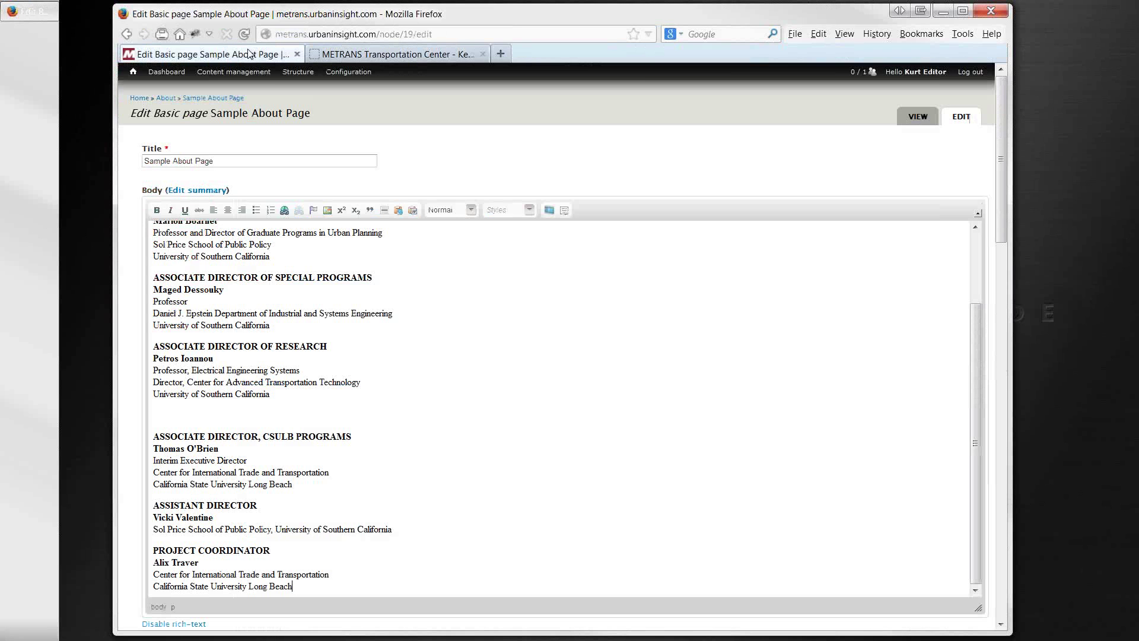
Replace the formatted listing in the body with the same copied content pasted as plain text
key(ctrl+a)
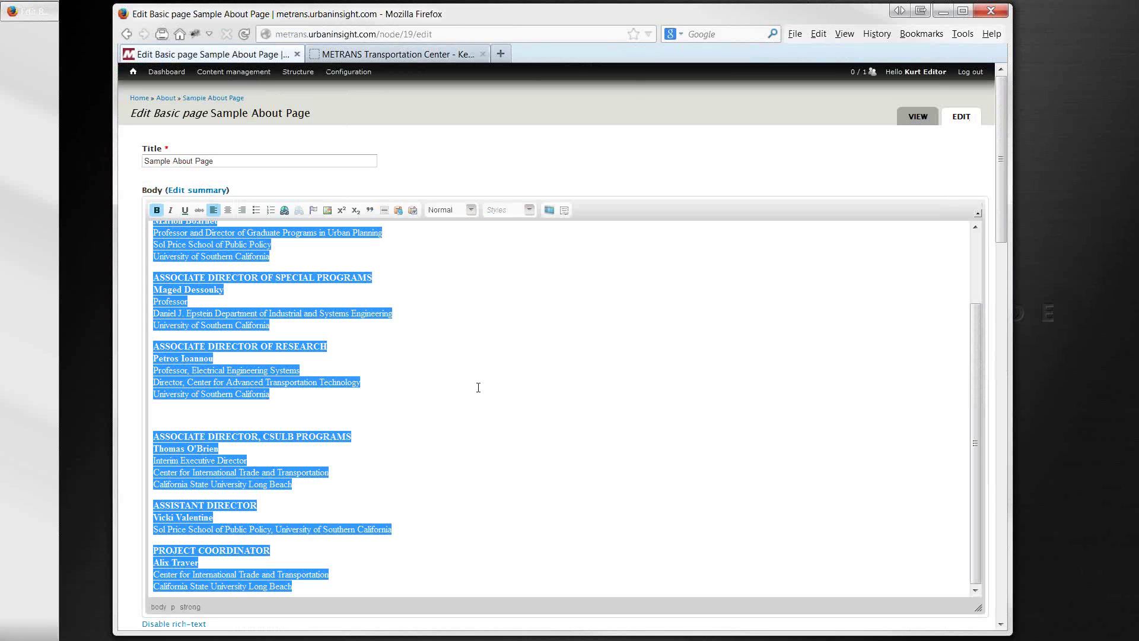
key(Delete)
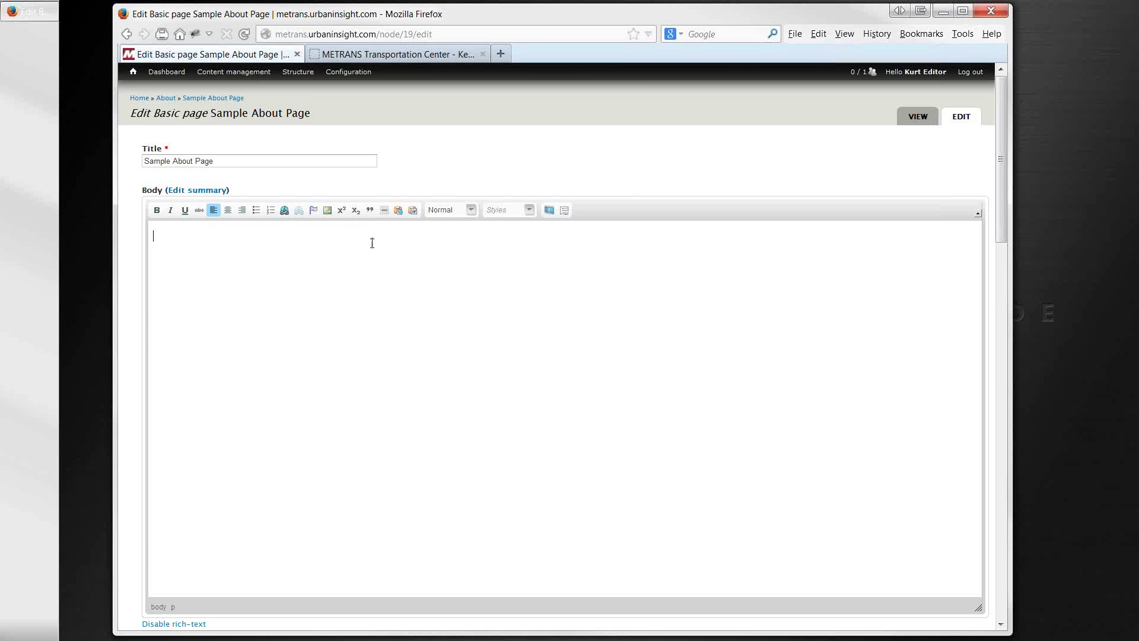
click(398, 209)
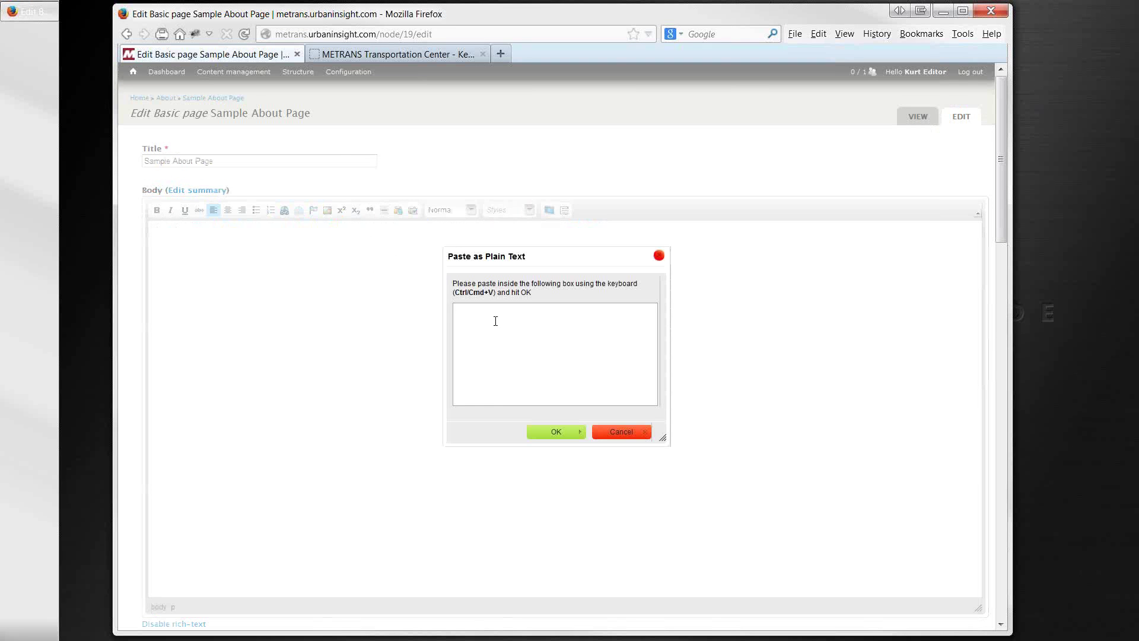
key(ctrl+v)
click(551, 432)
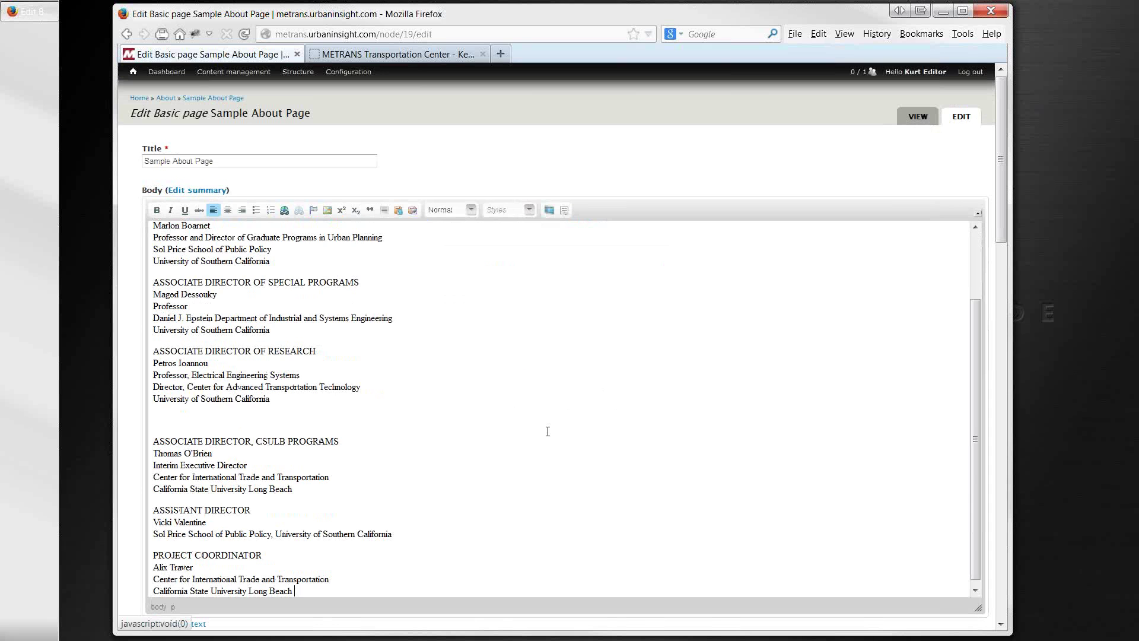
scroll(548, 431, up, 3)
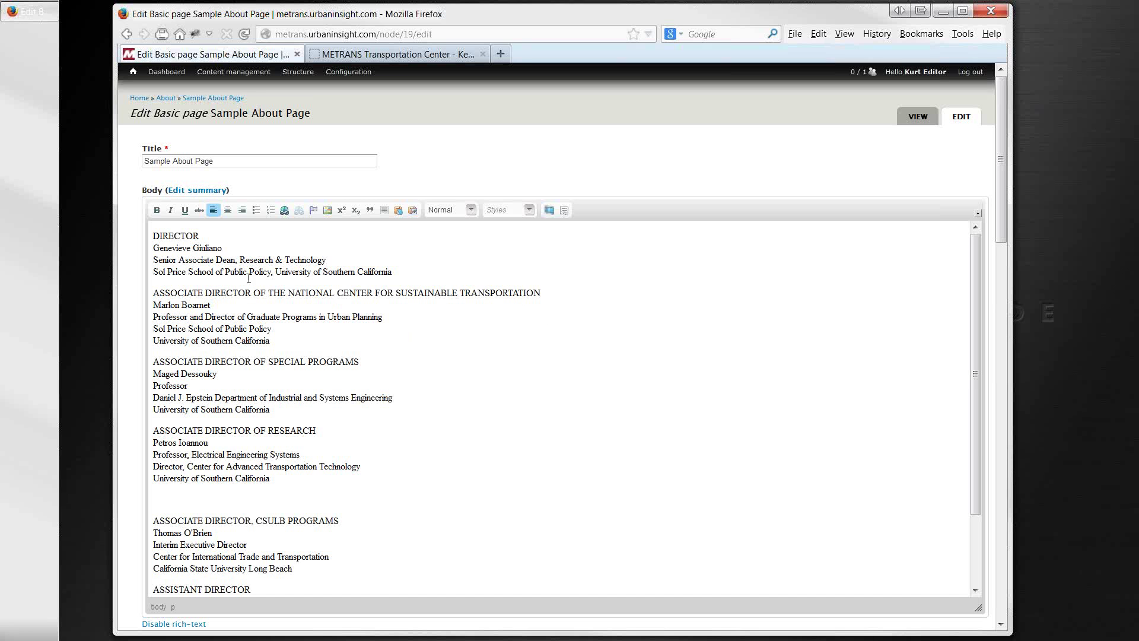
Make the DIRECTOR heading bold and the person's name directly below it italic
drag(213, 236, 152, 236)
key(ctrl+b)
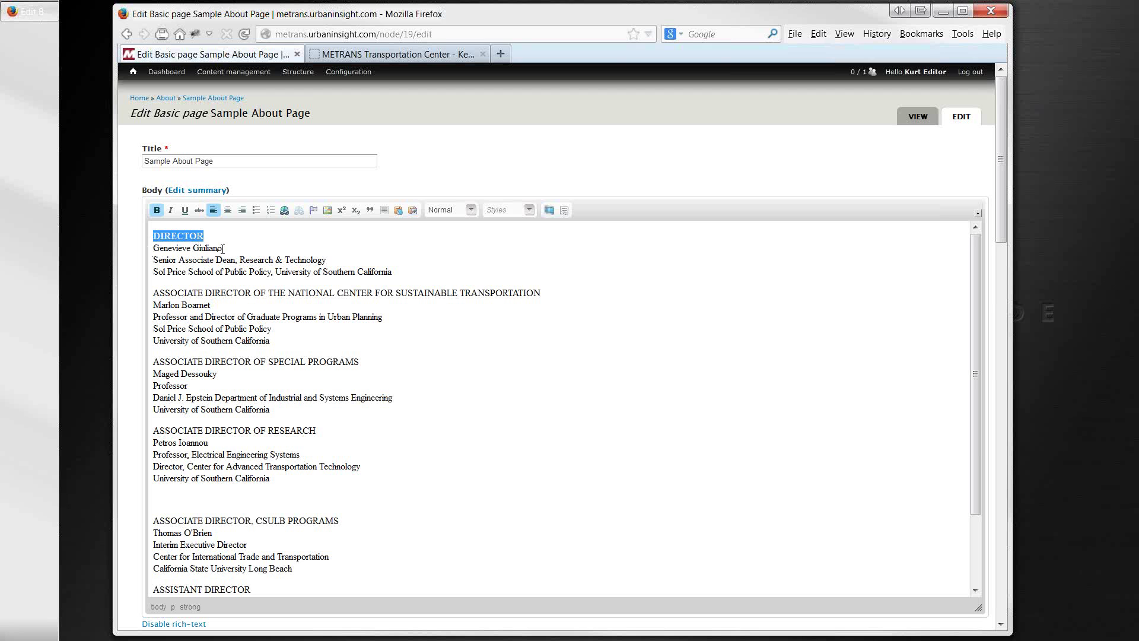
drag(222, 248, 151, 252)
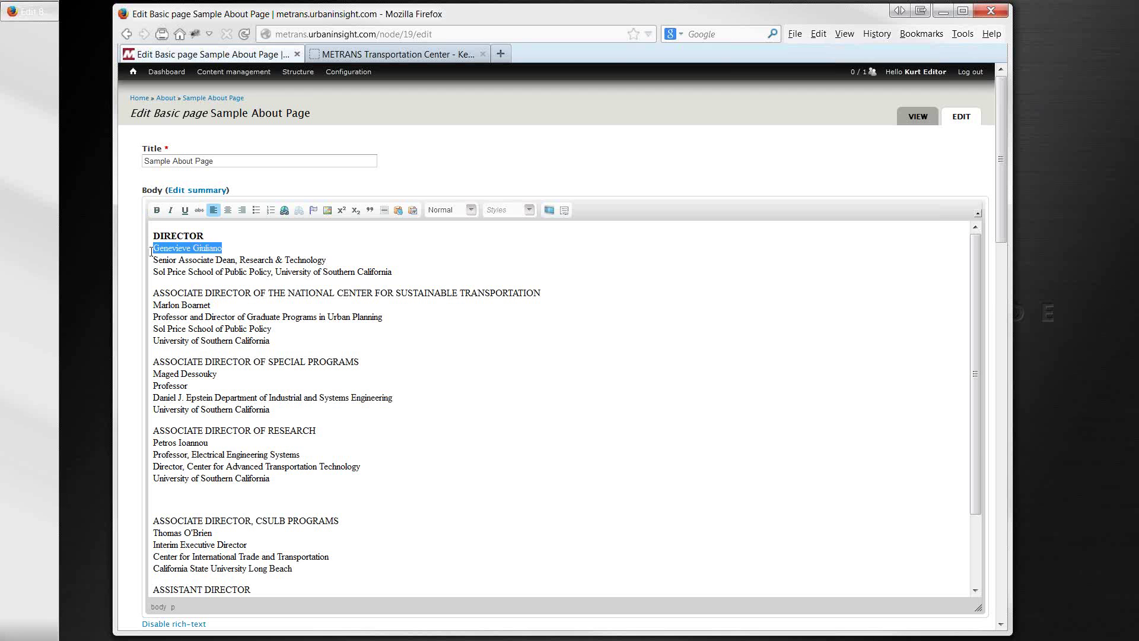
key(ctrl+i)
click(205, 318)
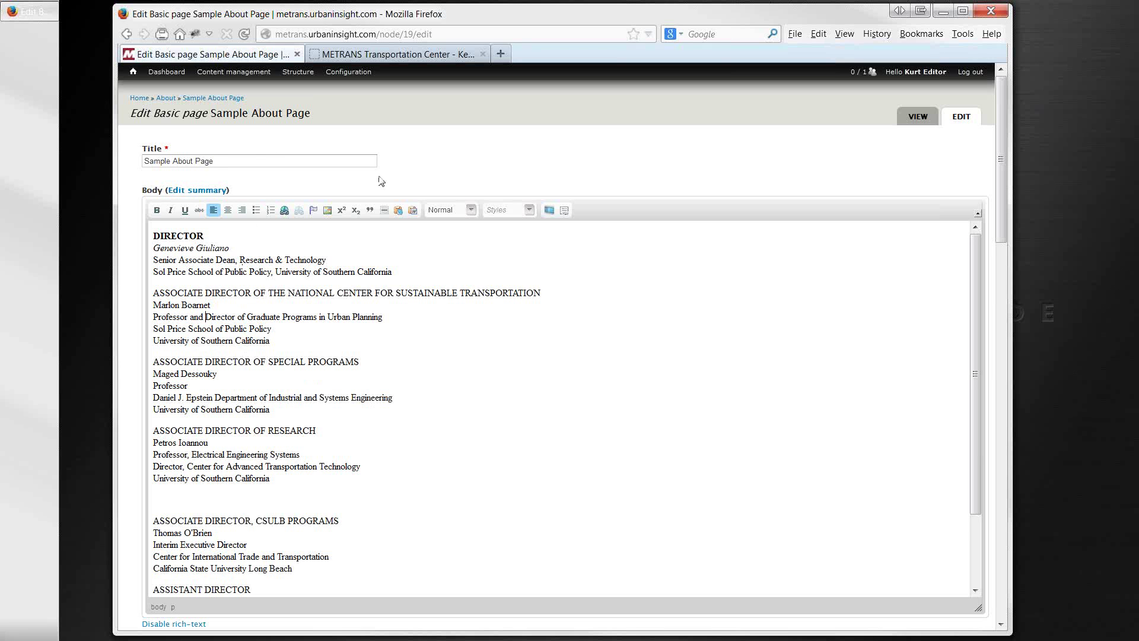
Leave the page unsaved, create a new News/Announcement from the Dashboard, and set its Entity-Center to MetroFreight
drag(156, 113, 207, 114)
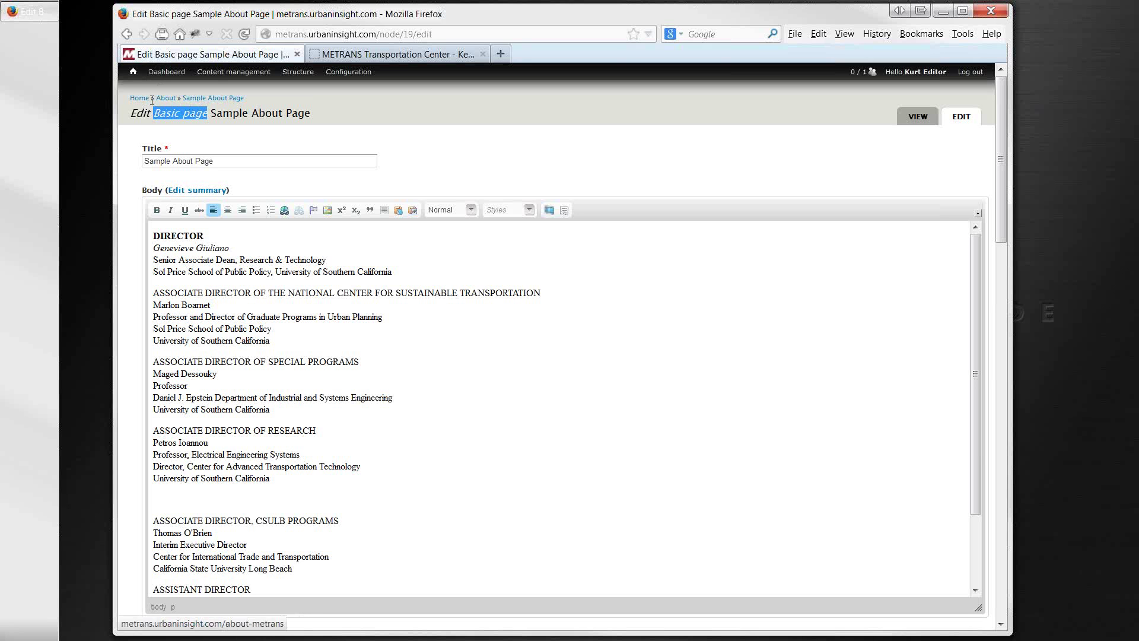
mouse_move(136, 76)
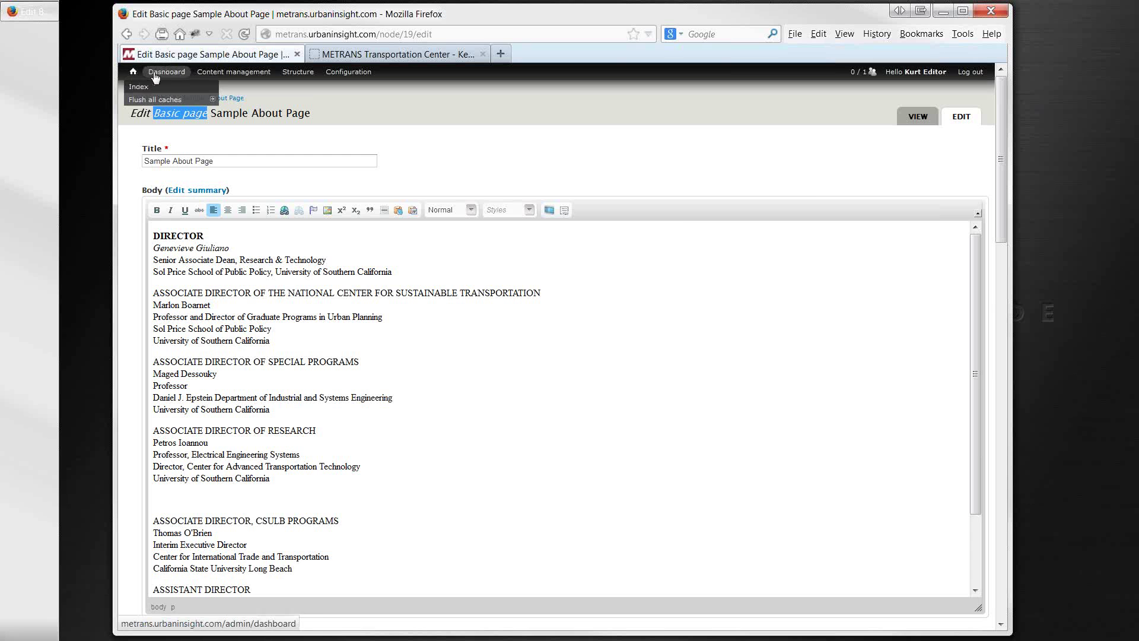
click(159, 73)
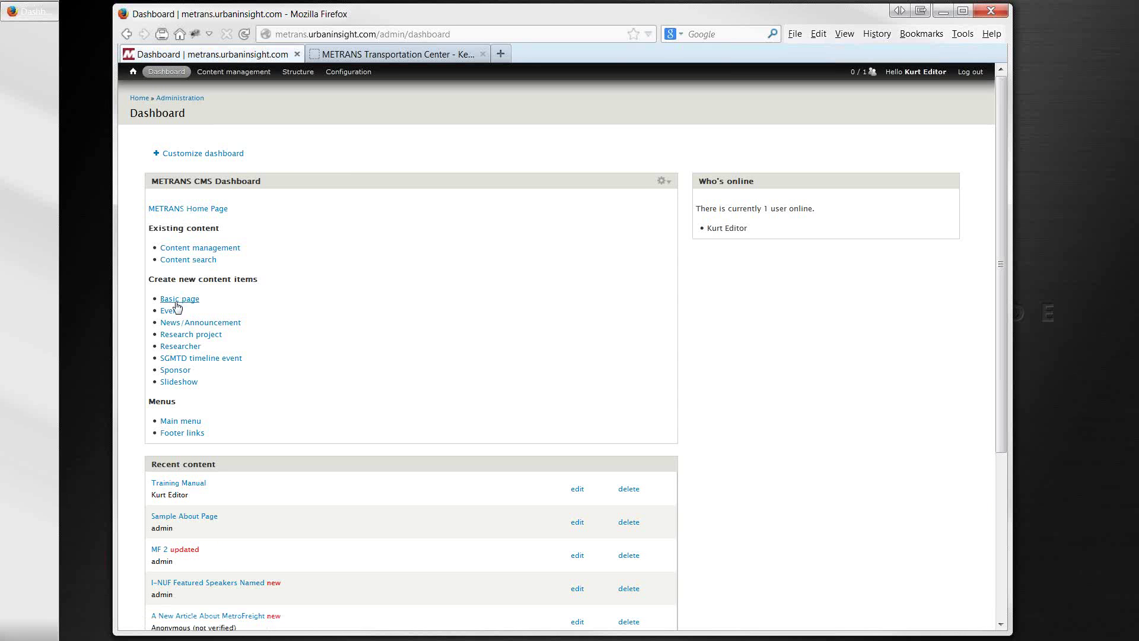
click(170, 323)
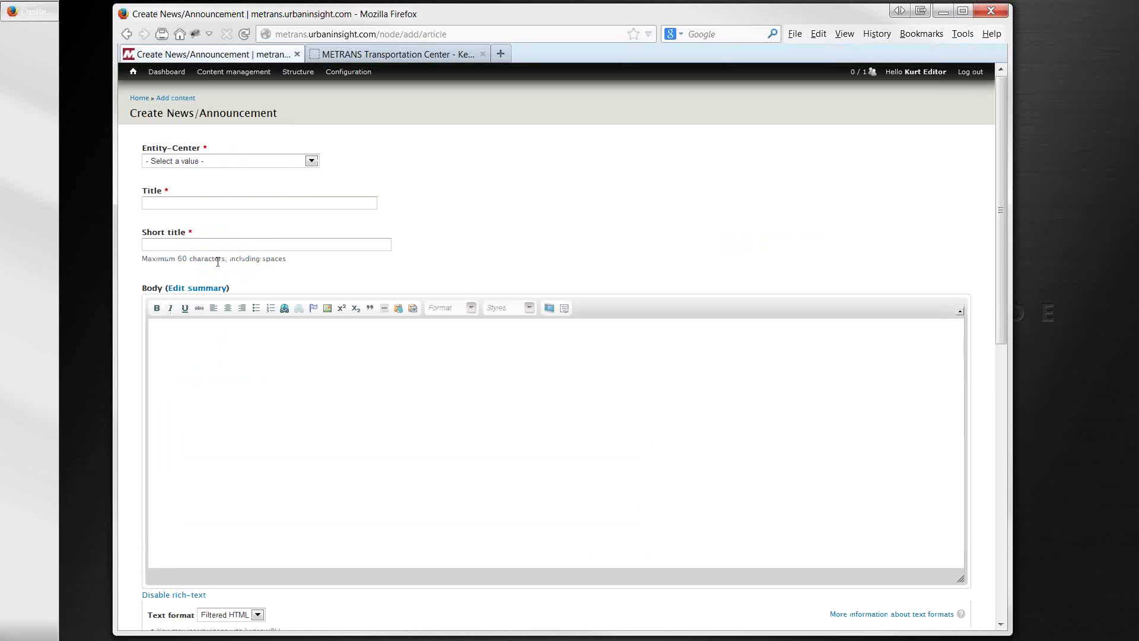
click(311, 161)
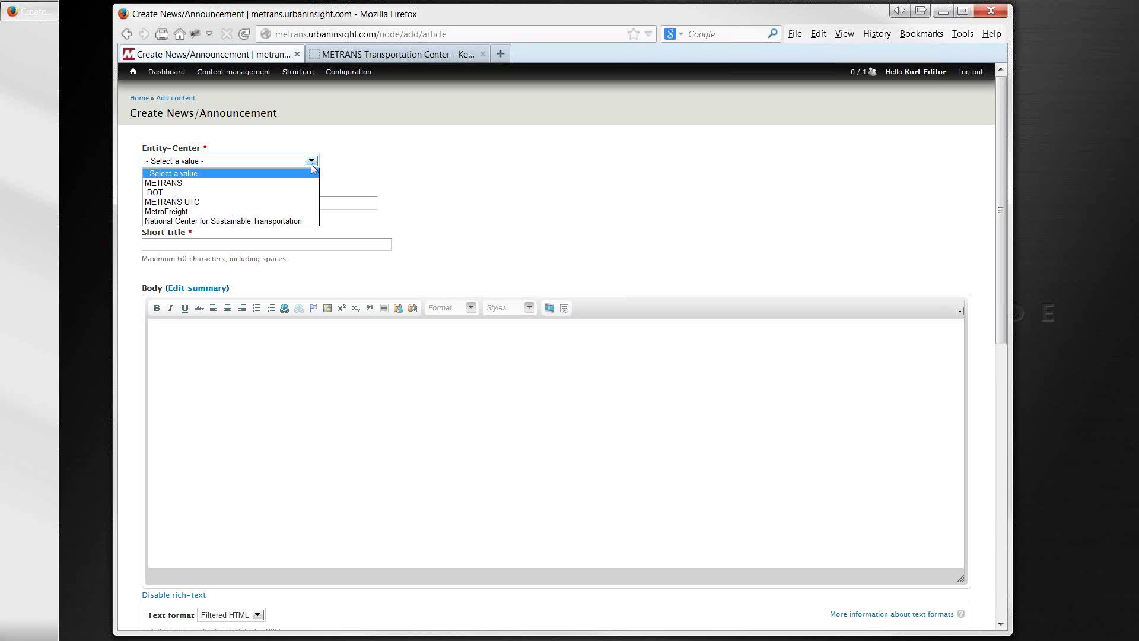
click(186, 212)
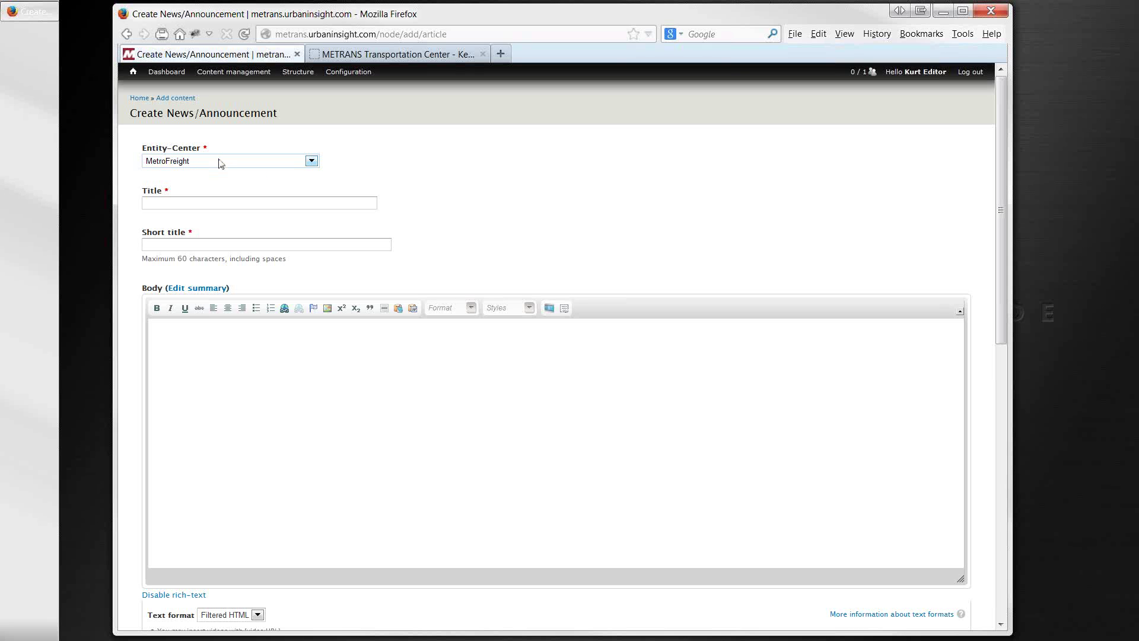
Switch to Word and place the news item.docx window beside the News/Announcement form
click(189, 201)
key(alt+Tab)
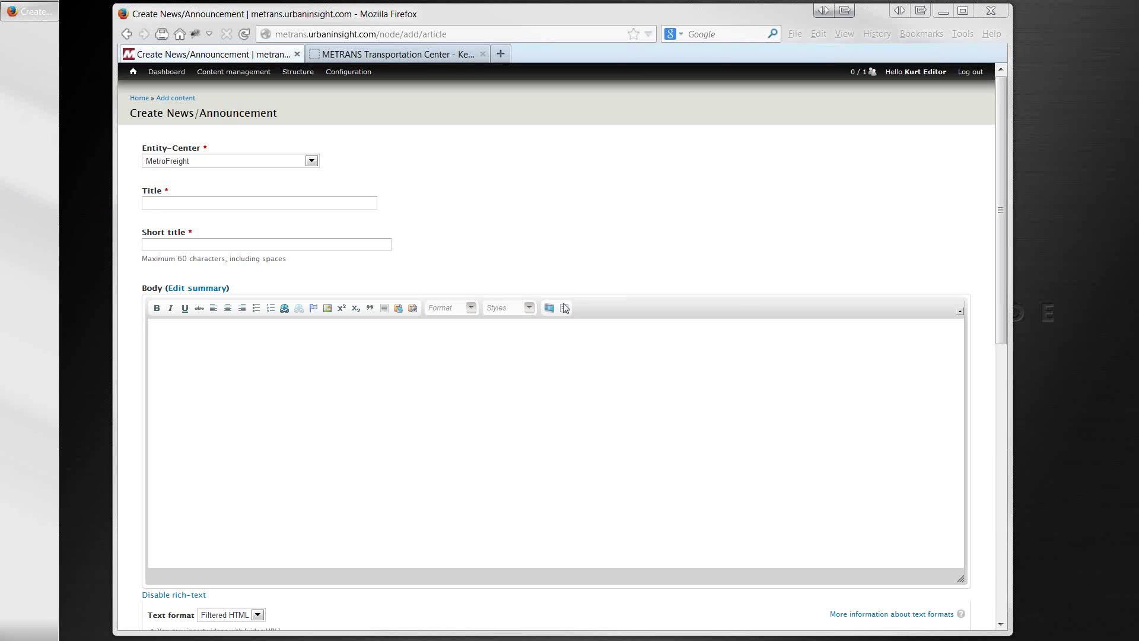
drag(1138, 12, 864, 10)
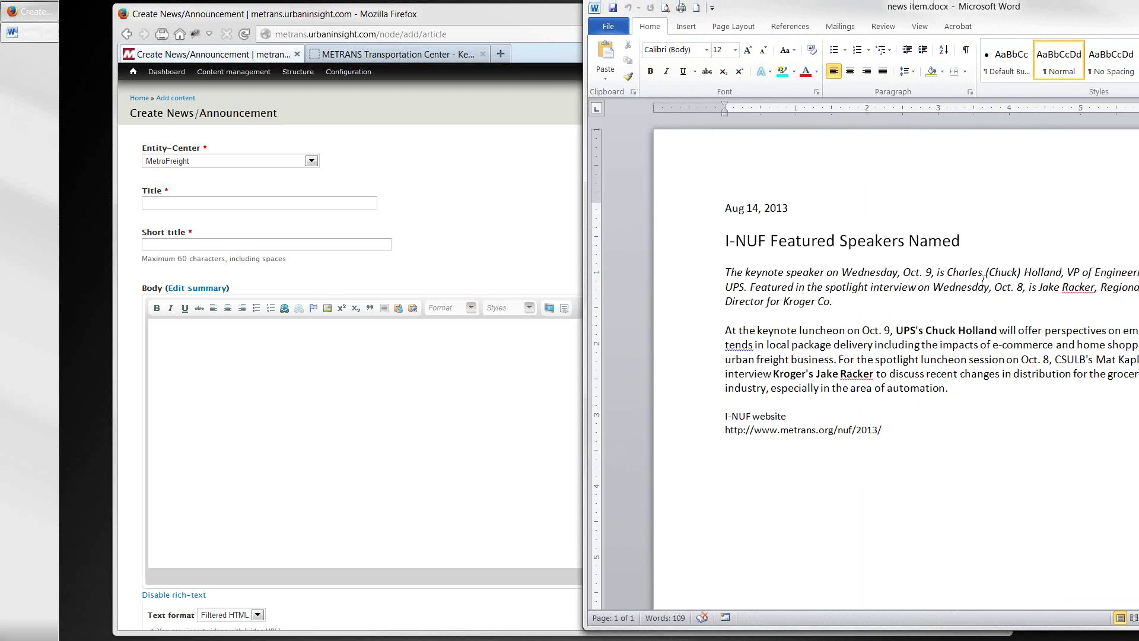
Copy the headline "I-NUF Featured Speakers Named" from the Word document into the news item's Title
drag(961, 240, 722, 238)
key(ctrl+c)
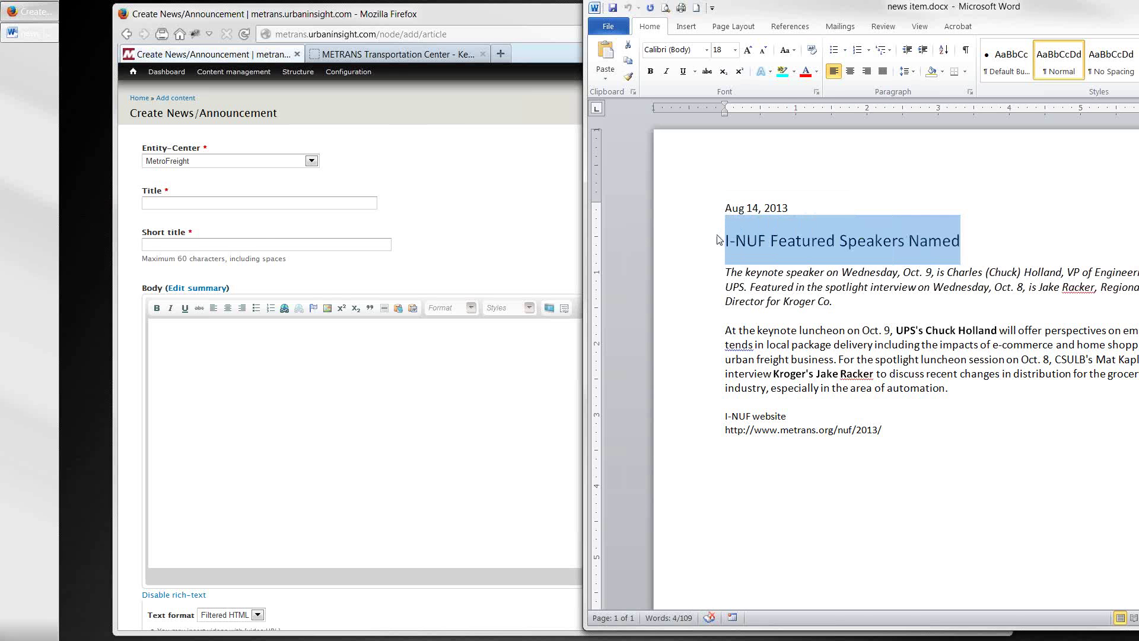
click(273, 201)
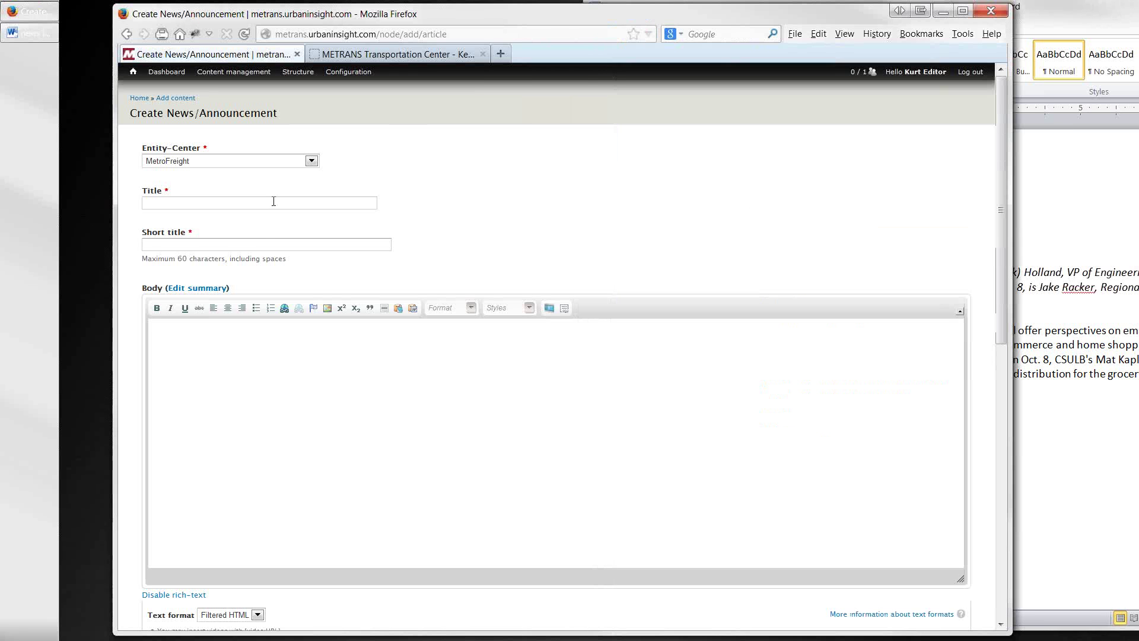
key(ctrl+v)
Fill the Short title with the text copied from the Title and check its 60-character limit note
click(261, 244)
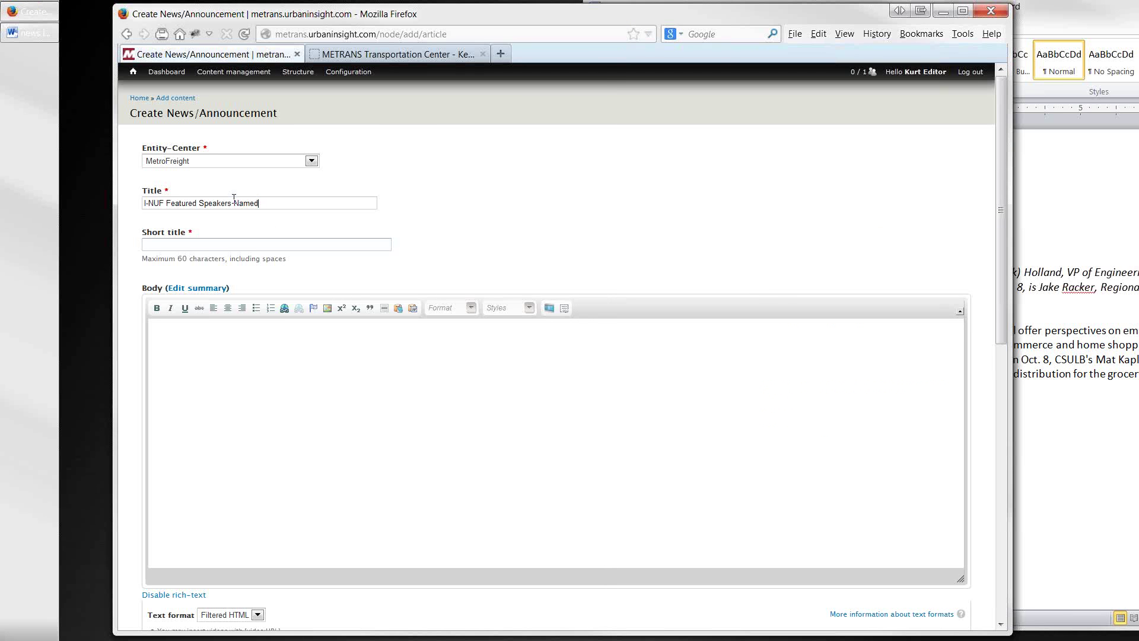
drag(266, 203, 138, 198)
key(ctrl+c)
click(152, 243)
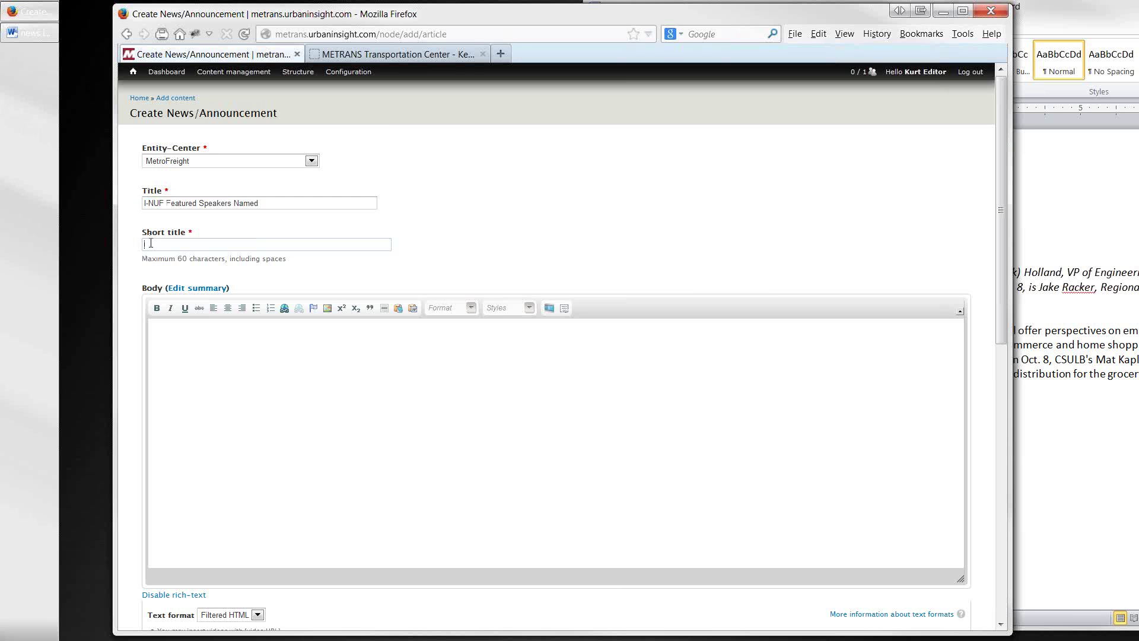
key(ctrl+v)
drag(143, 259, 285, 262)
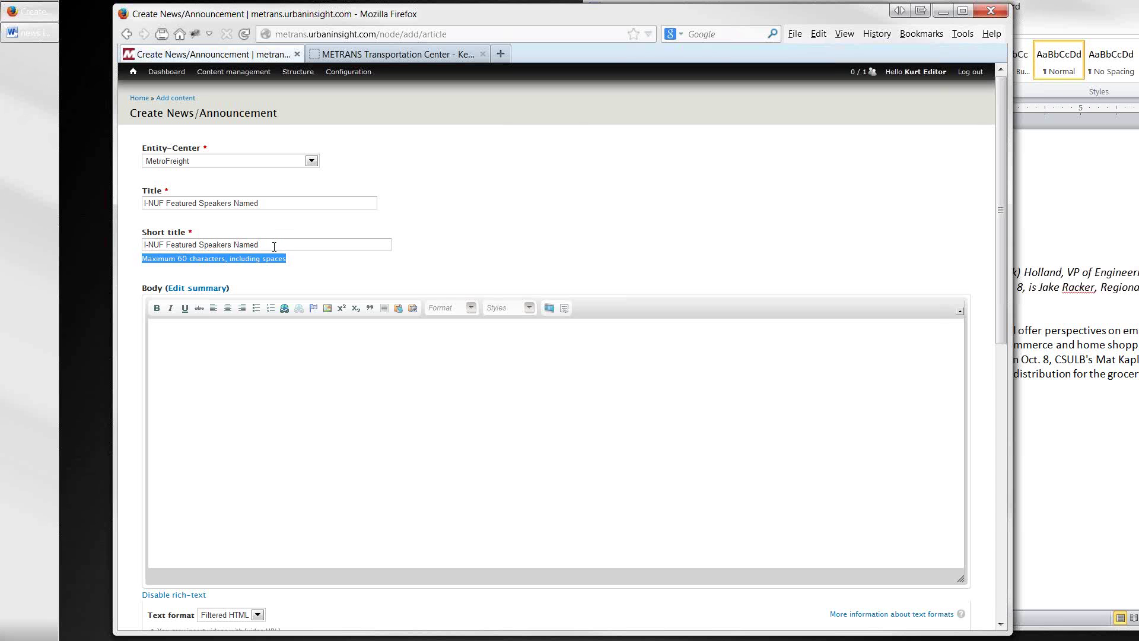
click(276, 245)
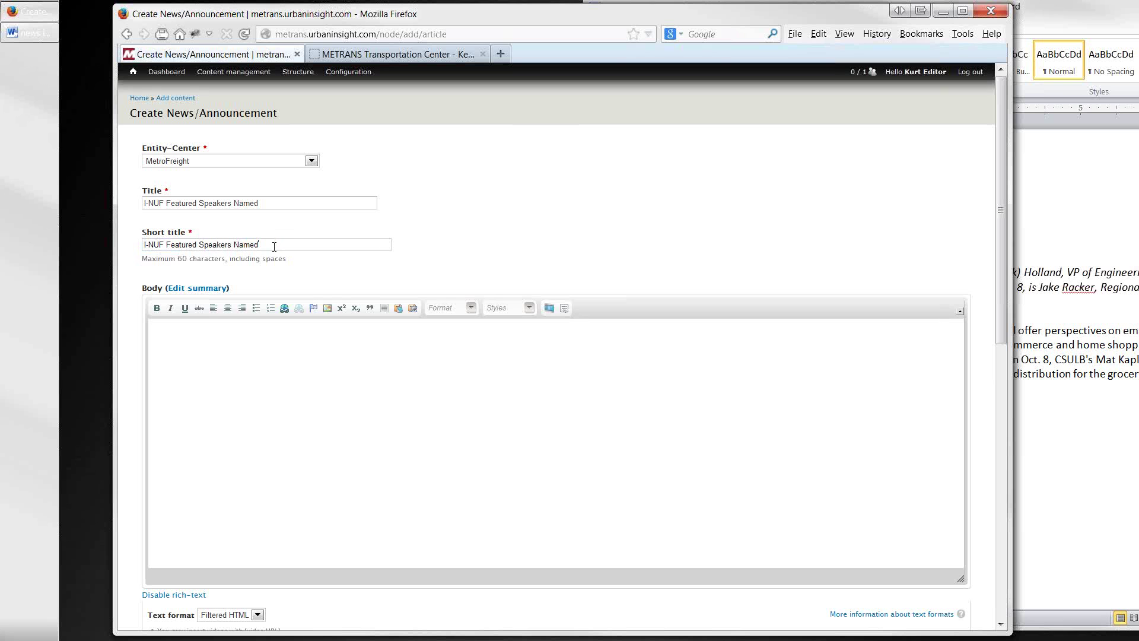
Copy the italic summary and the keynote luncheon paragraph from Word into the Body using the editor's paste from Word function
click(272, 329)
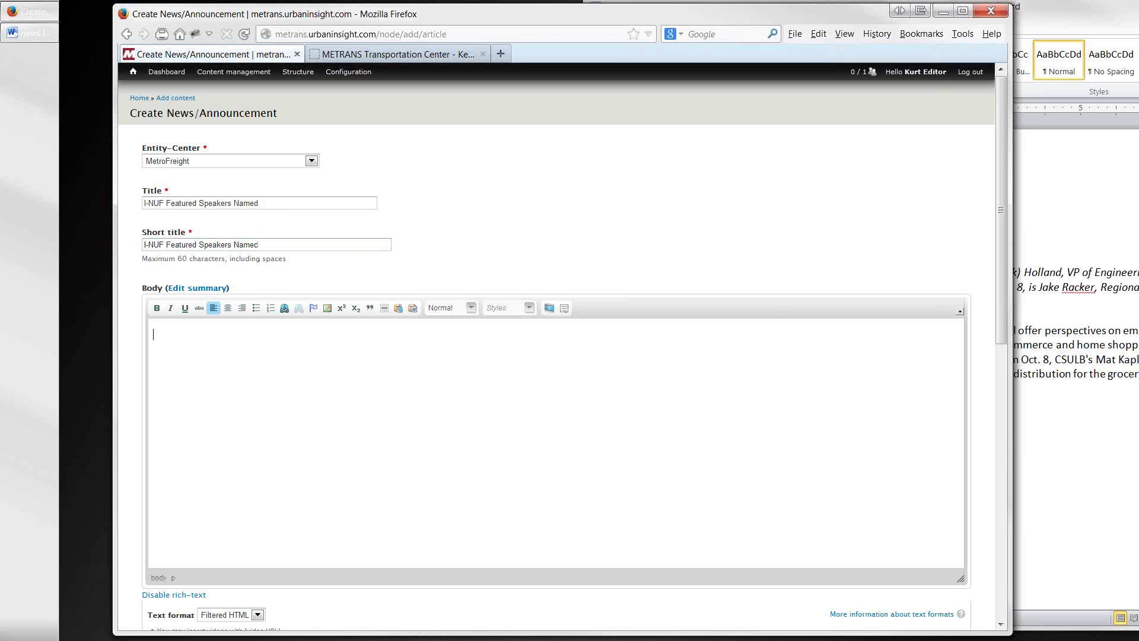
click(1065, 230)
drag(990, 20, 848, 9)
drag(819, 379, 598, 265)
key(ctrl+c)
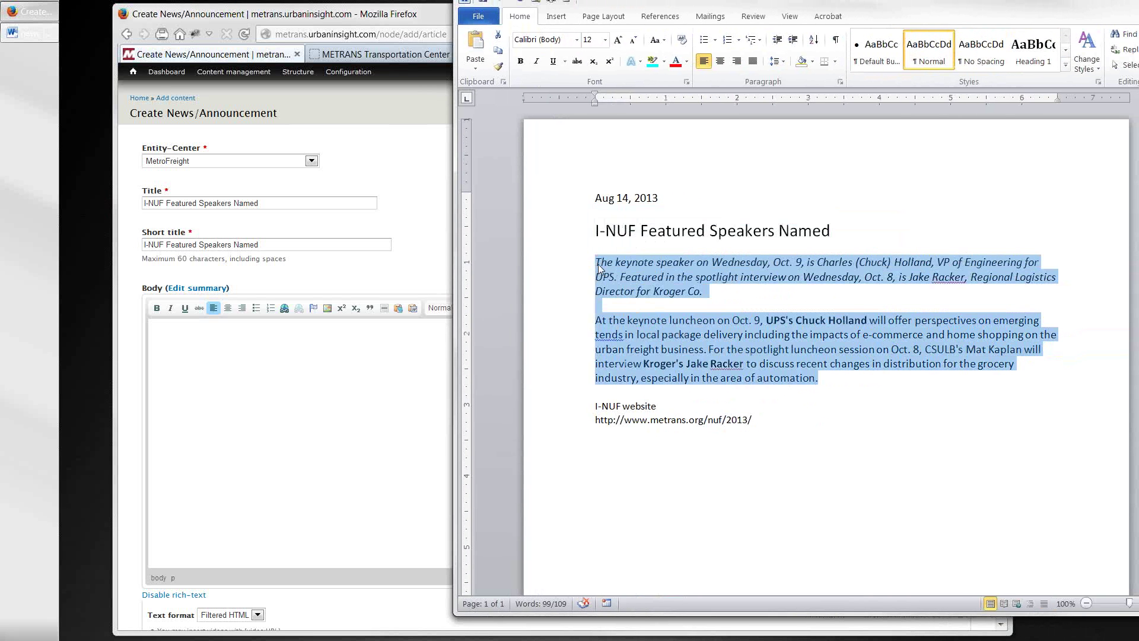
click(402, 334)
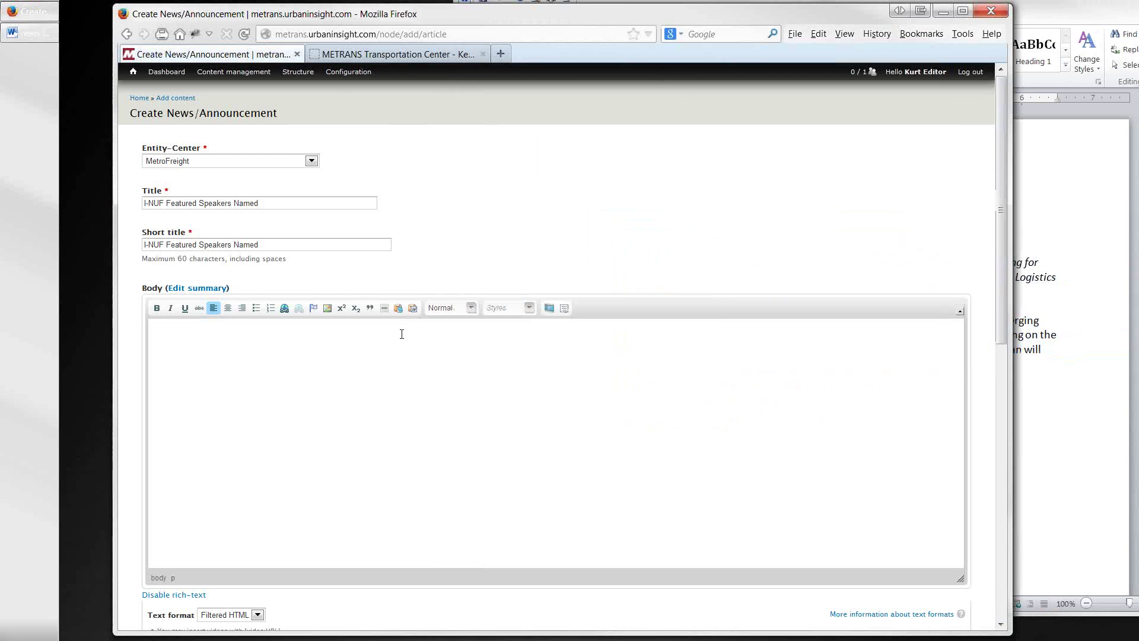
click(413, 308)
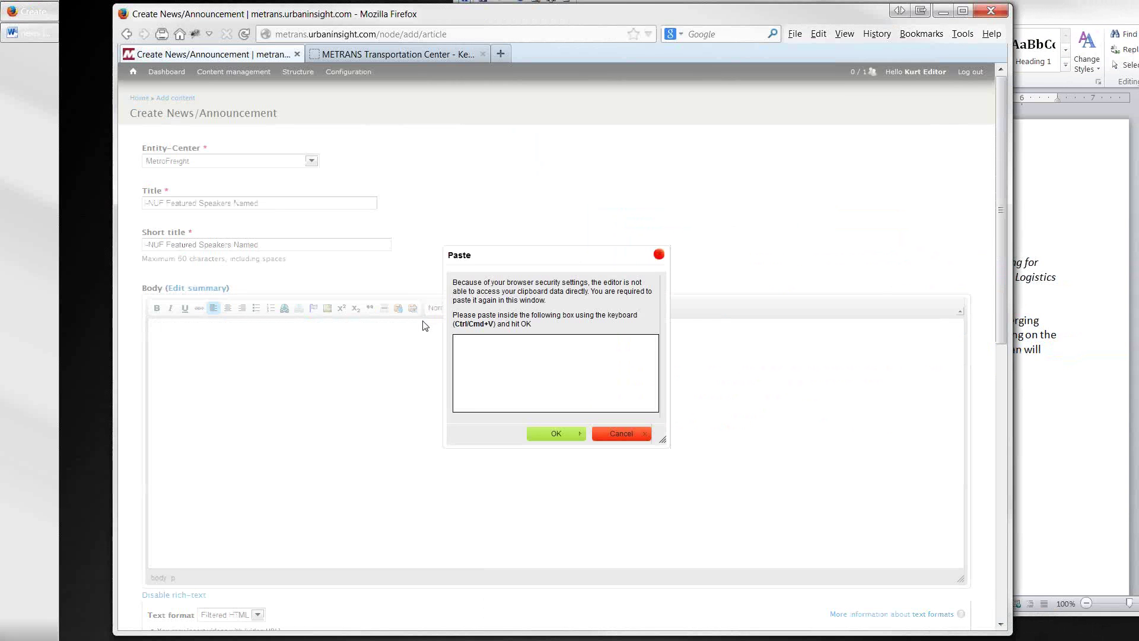
key(ctrl+v)
click(555, 434)
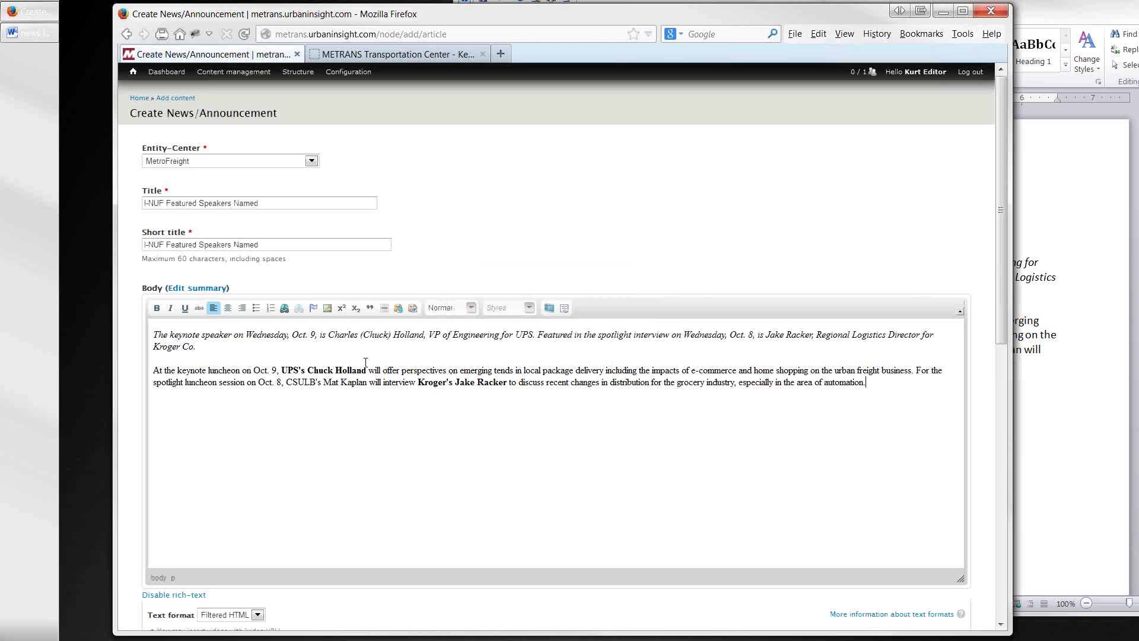
Save the new MetroFreight News/Announcement
drag(246, 335, 299, 336)
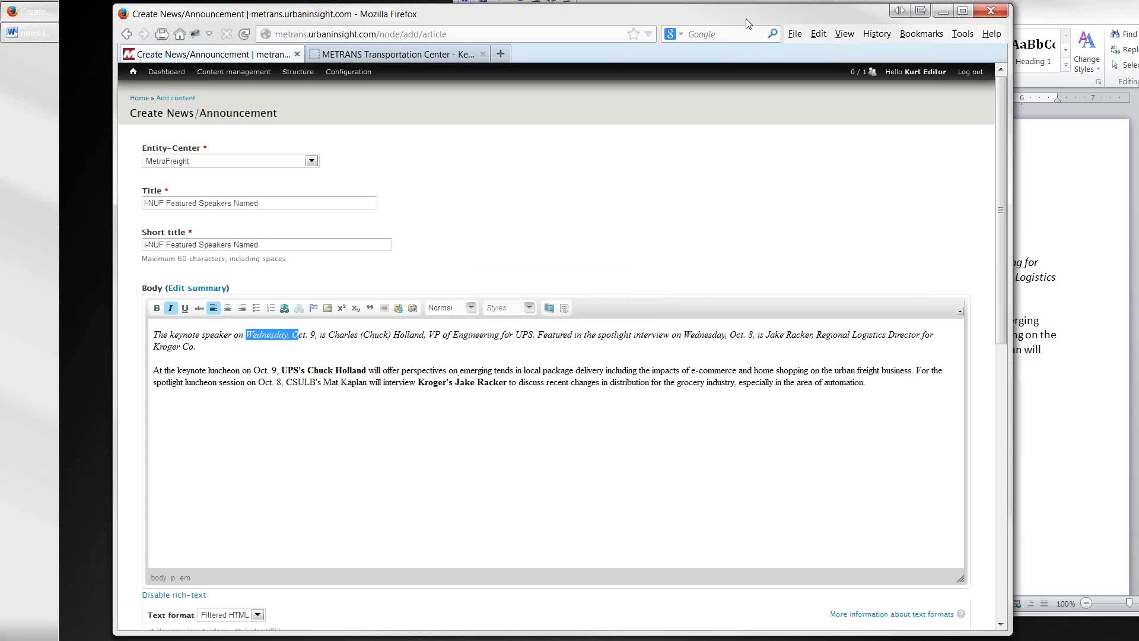
scroll(232, 588, down, 10)
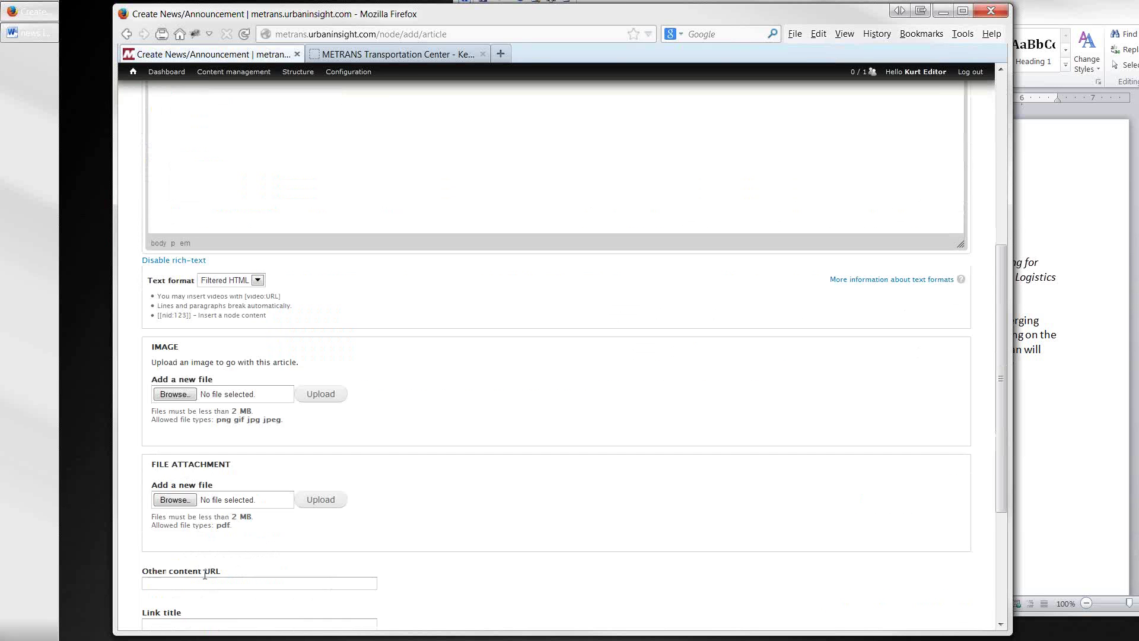
click(165, 587)
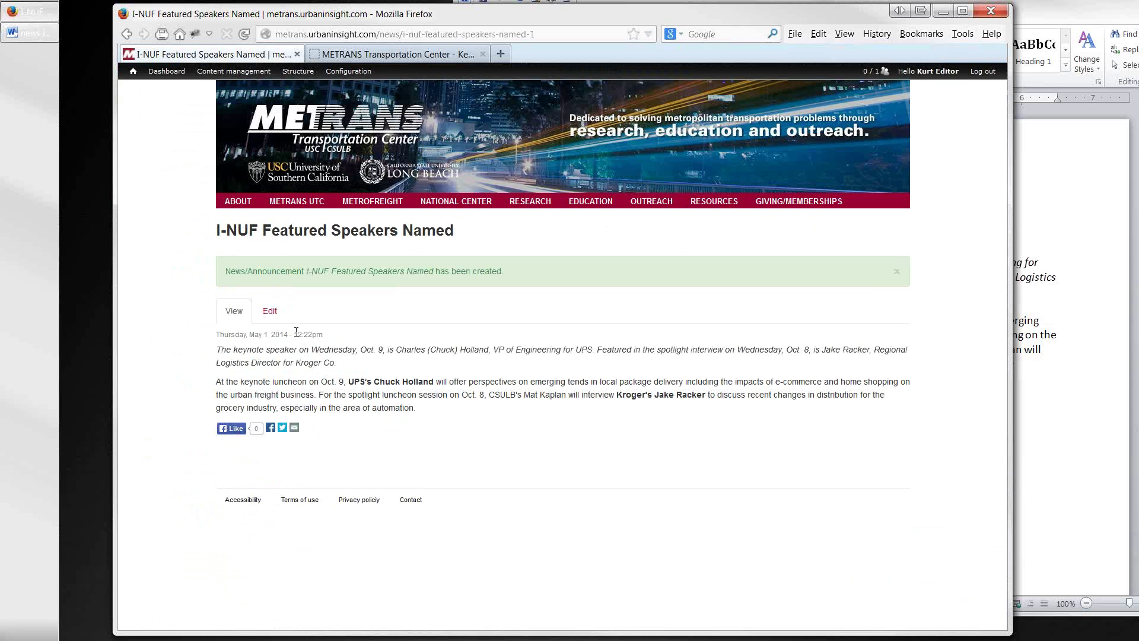
Reopen the saved news item for editing and arrange its form and the Word document side by side
click(270, 312)
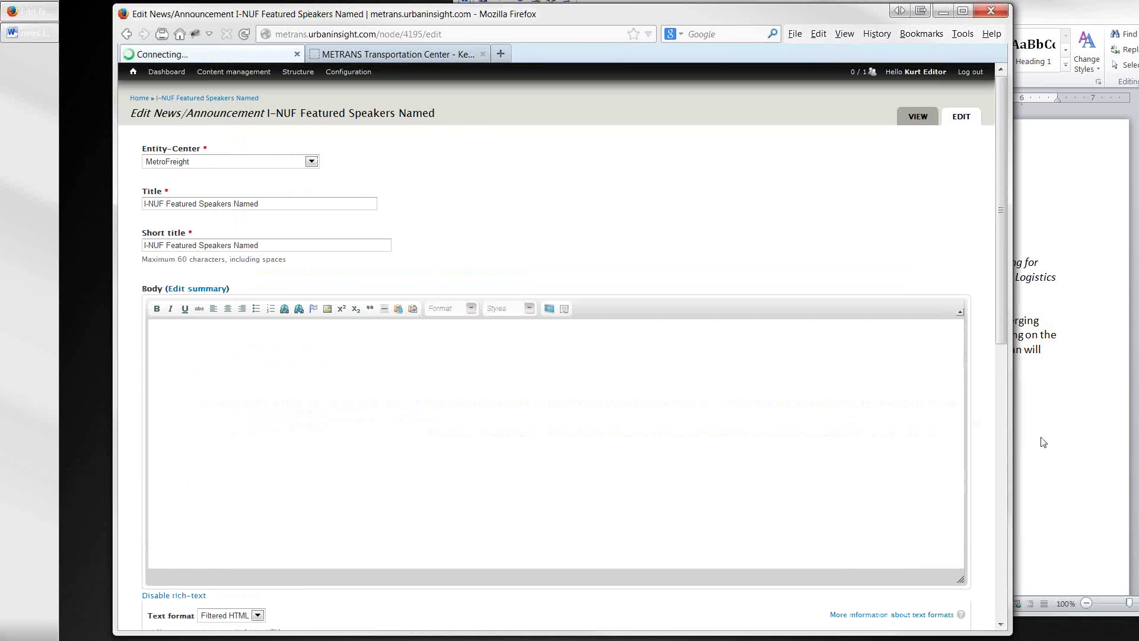
click(1044, 443)
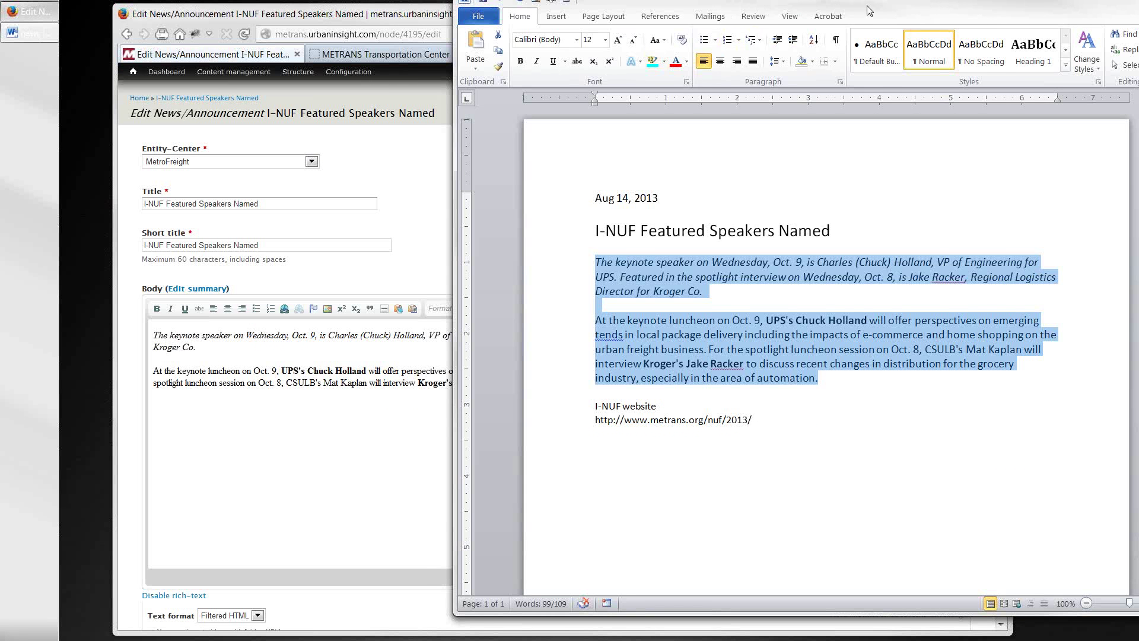
drag(897, 9, 1124, 25)
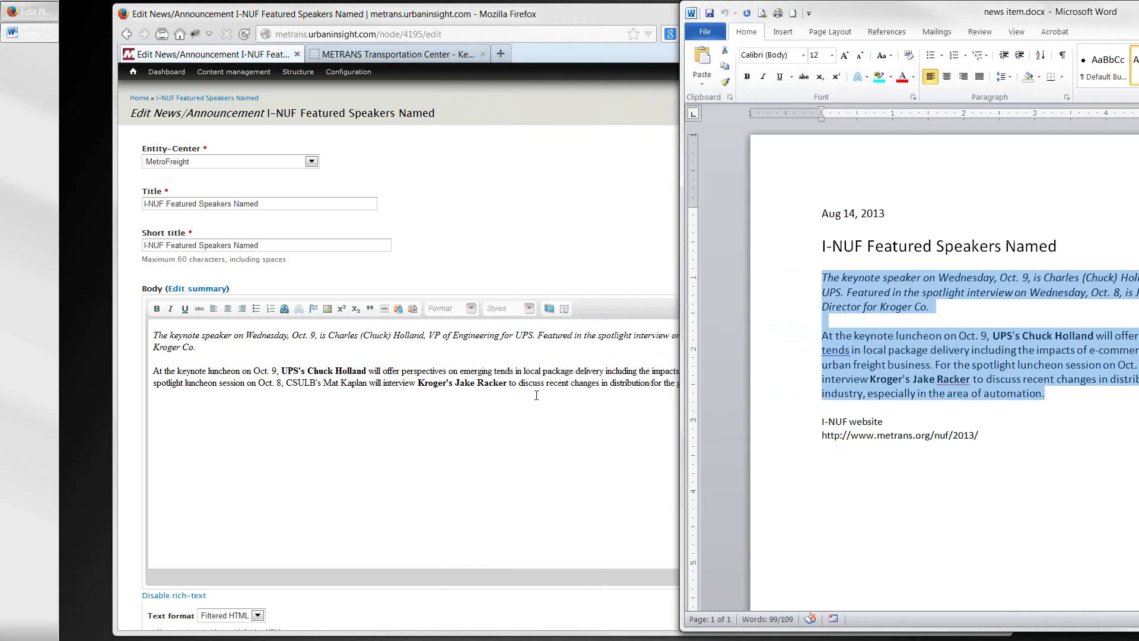
double_click(521, 14)
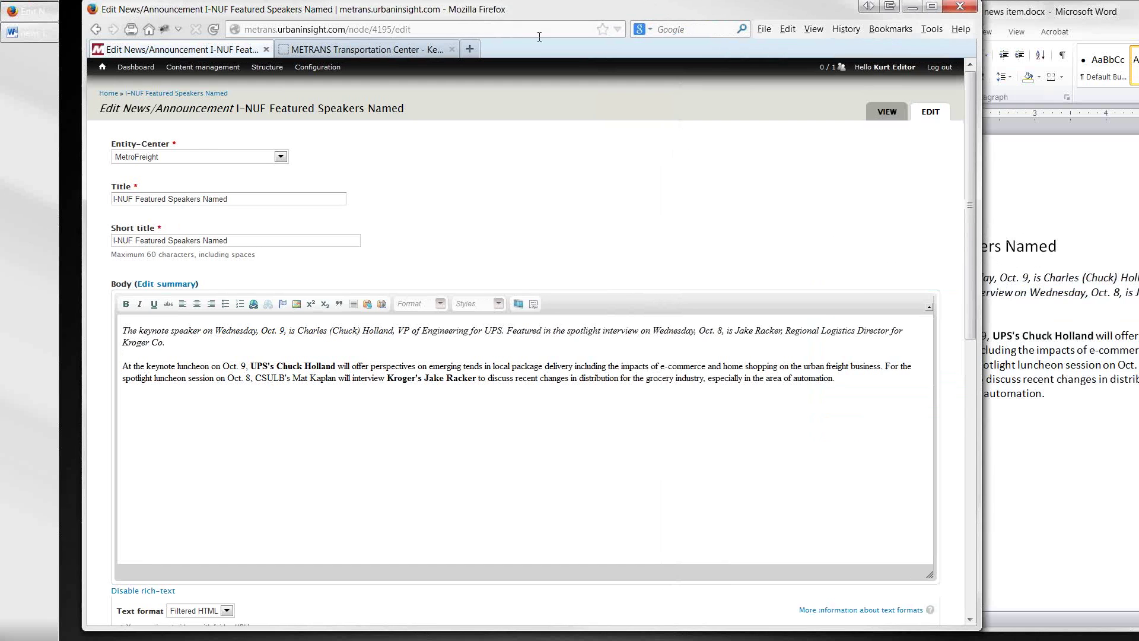
Copy the "I-NUF website" line from Word onto a new line below the body's last paragraph
click(1000, 451)
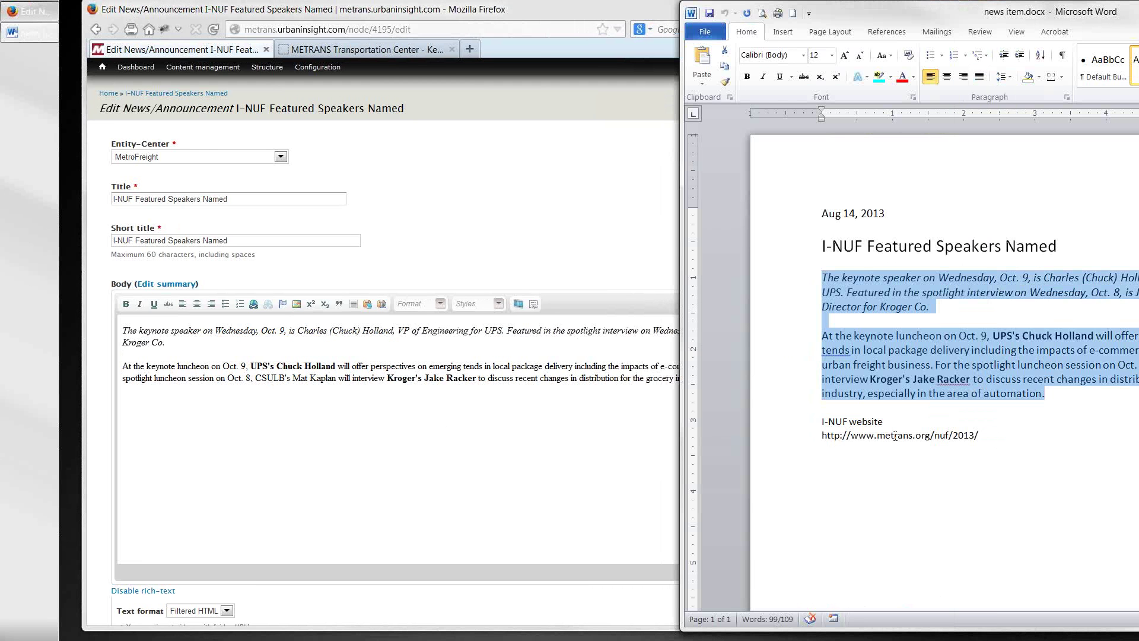
drag(884, 421, 821, 422)
key(ctrl+c)
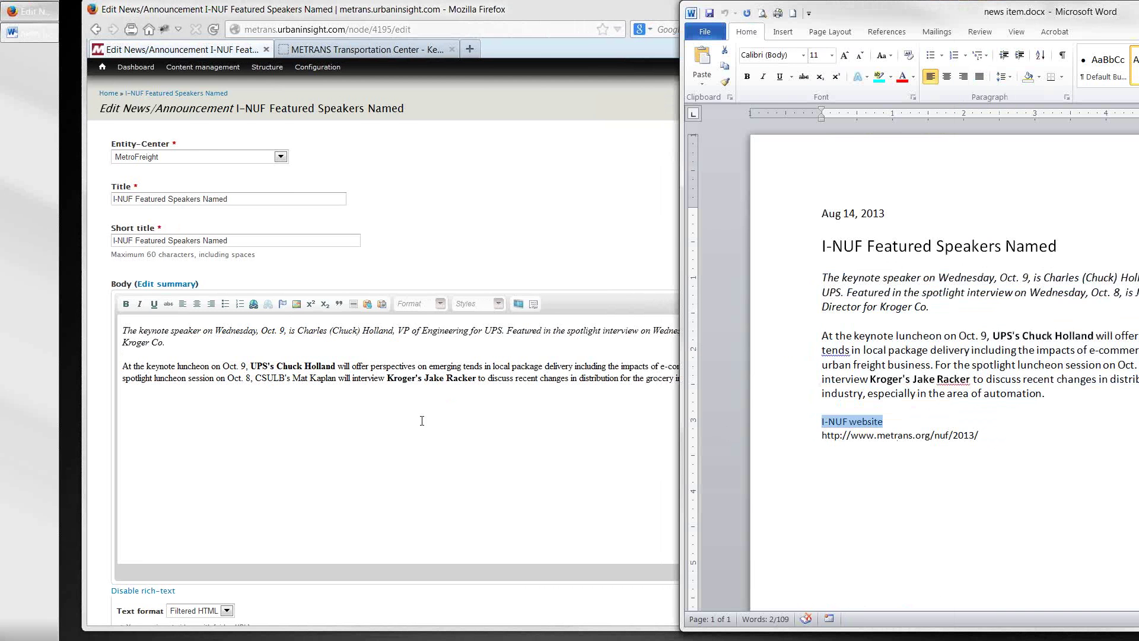
click(398, 419)
click(365, 406)
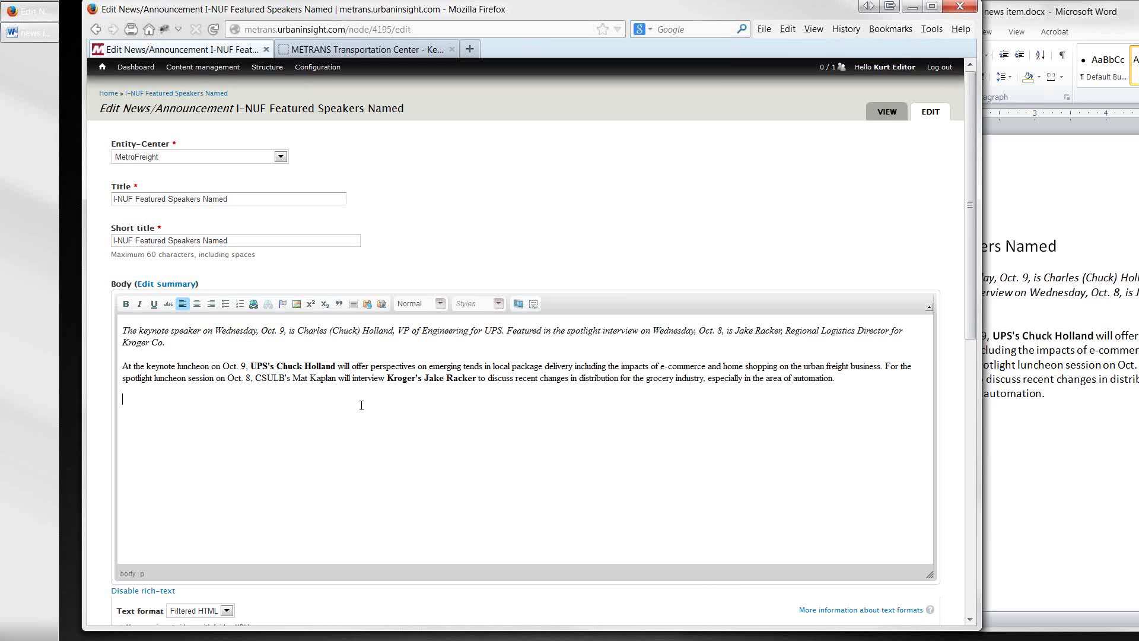
key(ctrl+v)
key(shift+Home)
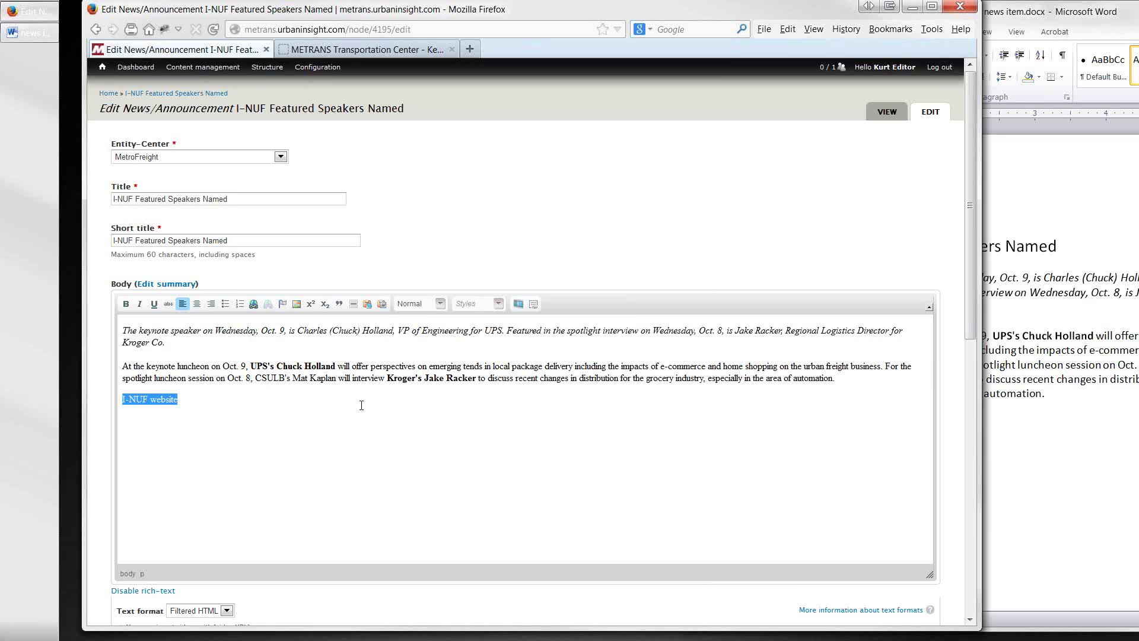
click(254, 305)
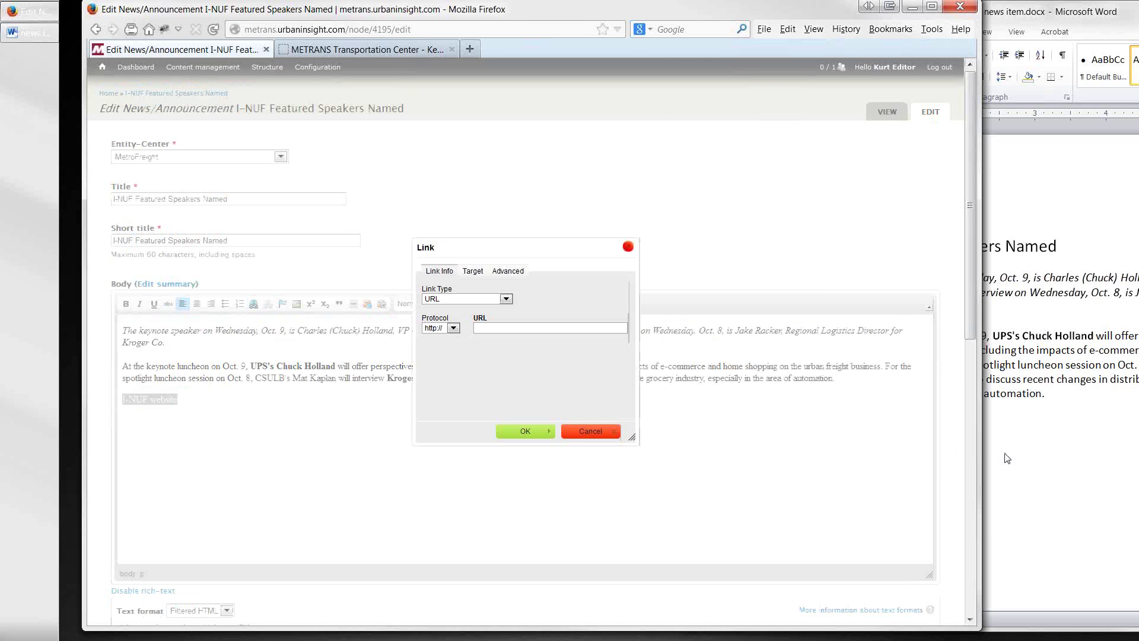
click(1031, 416)
drag(980, 436, 851, 433)
key(ctrl+c)
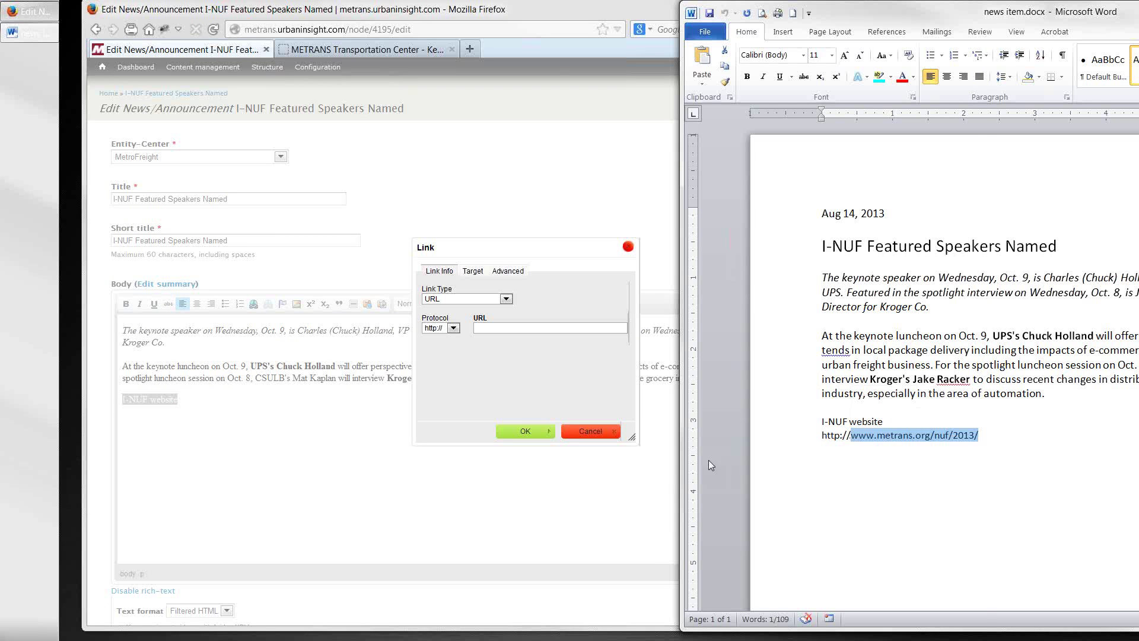
click(519, 331)
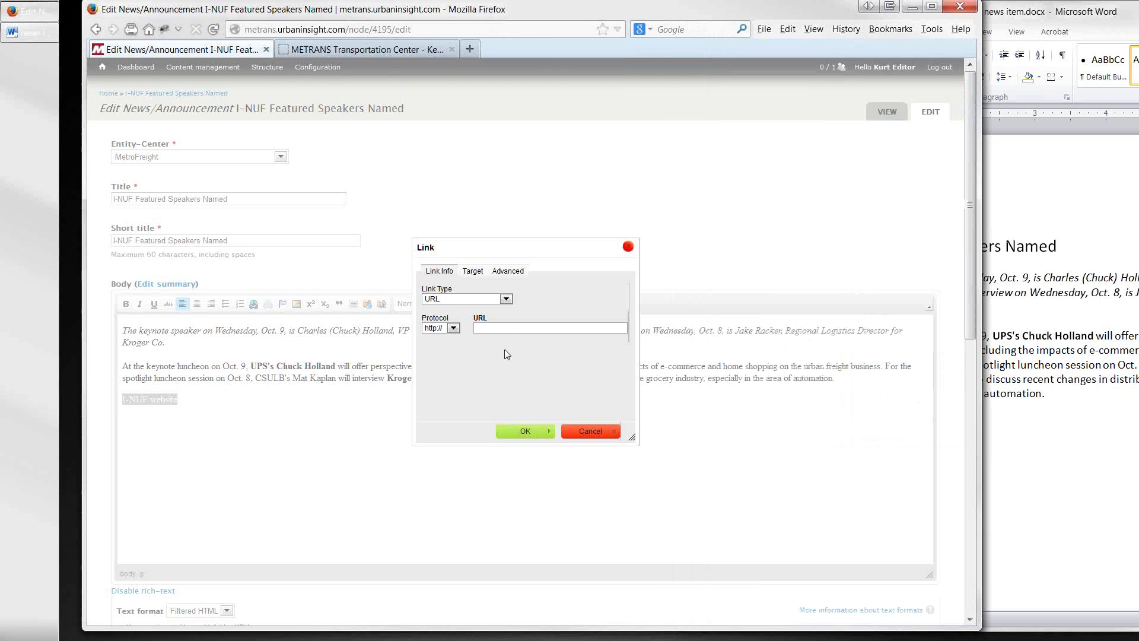
key(ctrl+v)
click(525, 433)
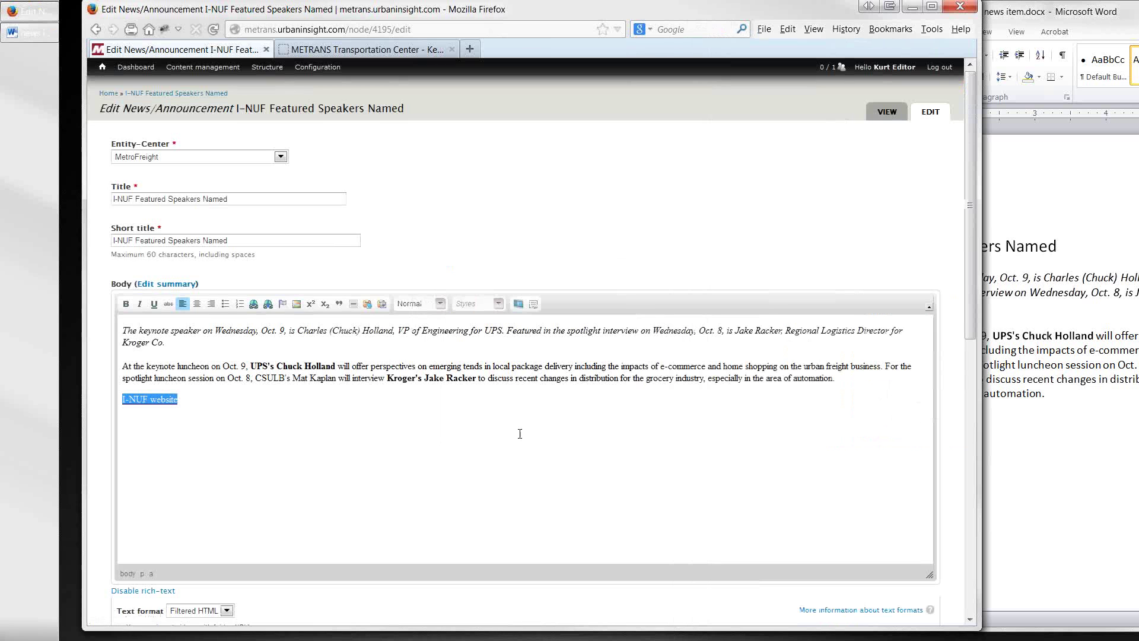
click(489, 423)
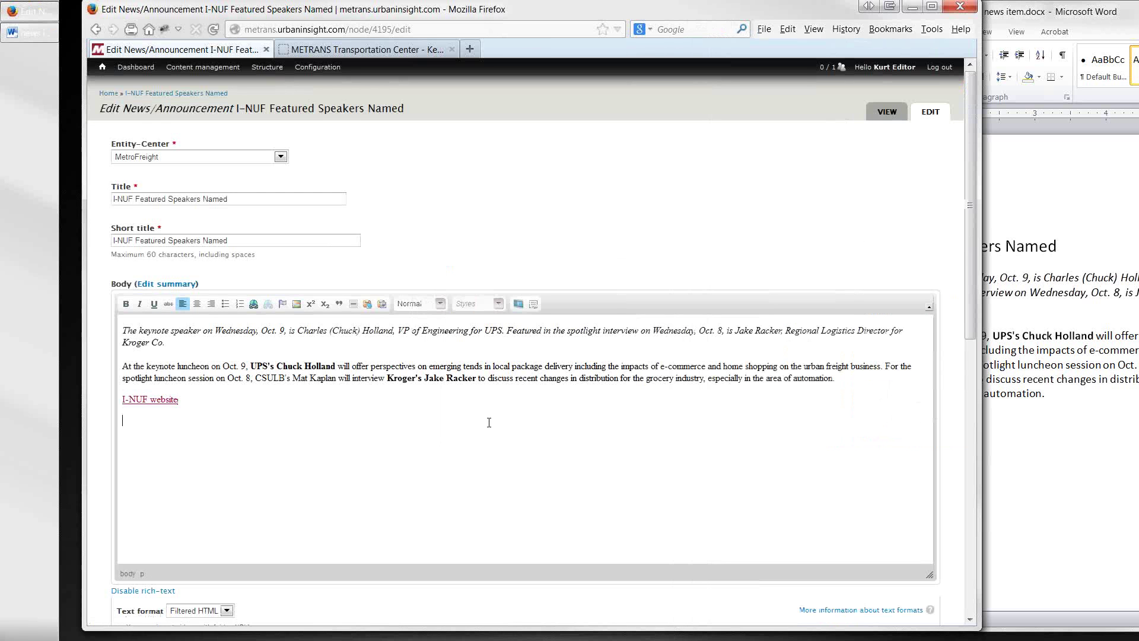
key(Return)
On the existing METRANS site, open the May 01, 2014 Industry Outlook news item and examine its iTunes U and YouTube links
click(374, 52)
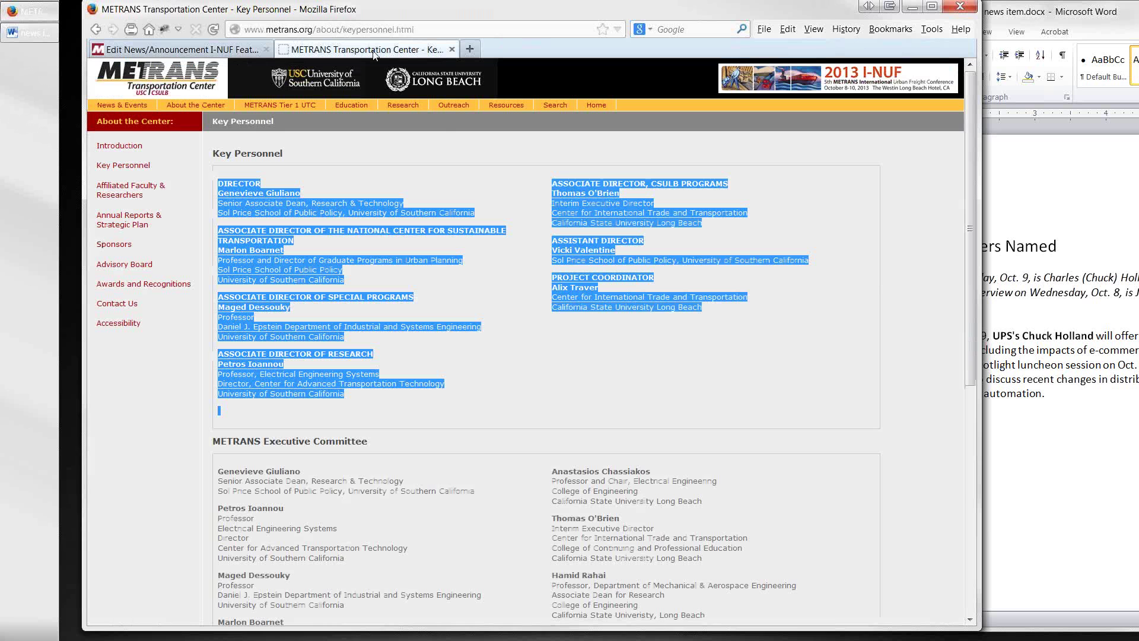
mouse_move(193, 106)
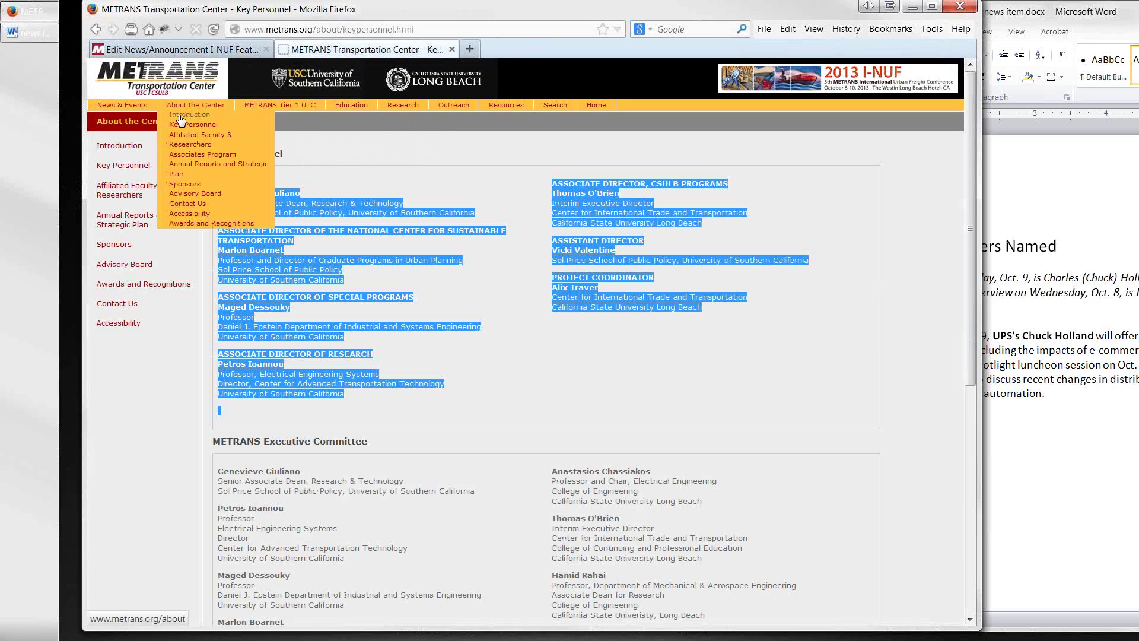
click(115, 117)
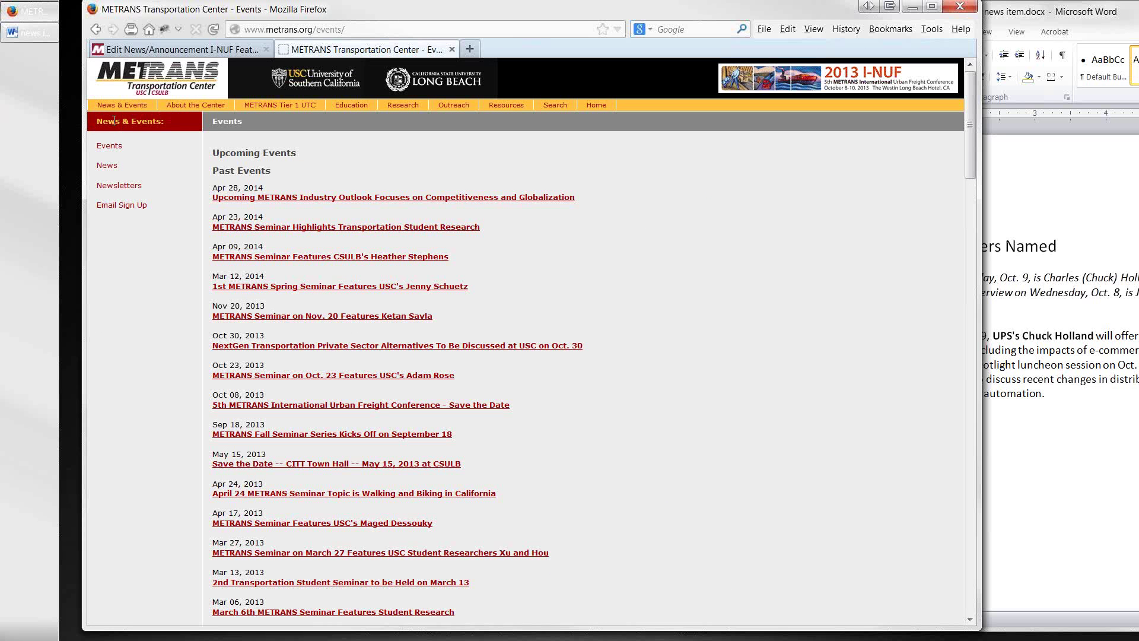
click(108, 166)
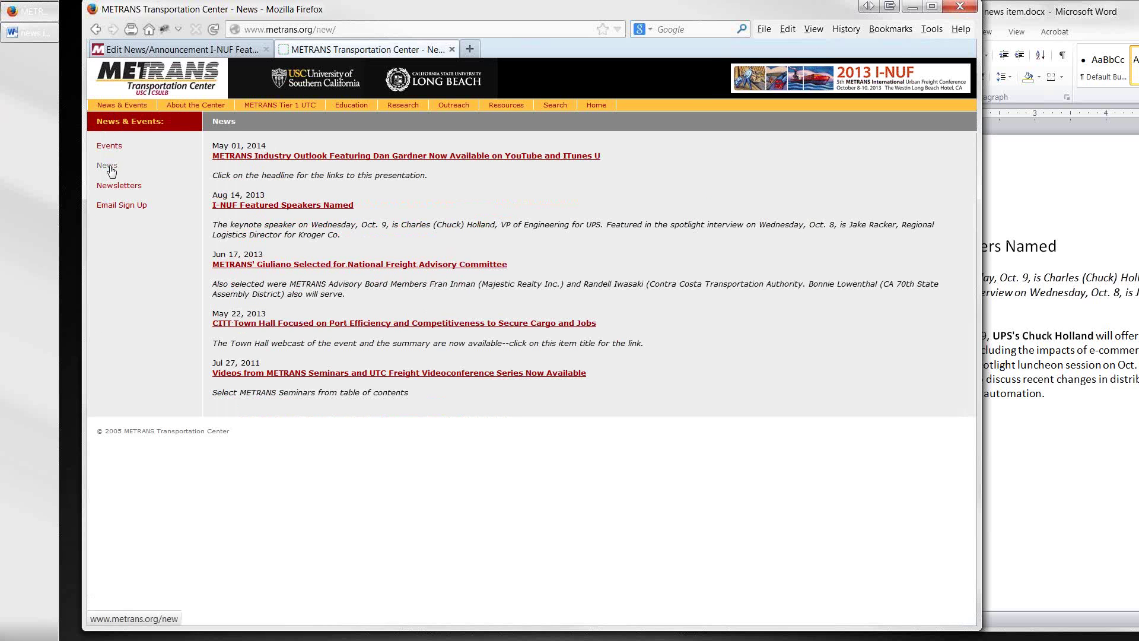
click(221, 156)
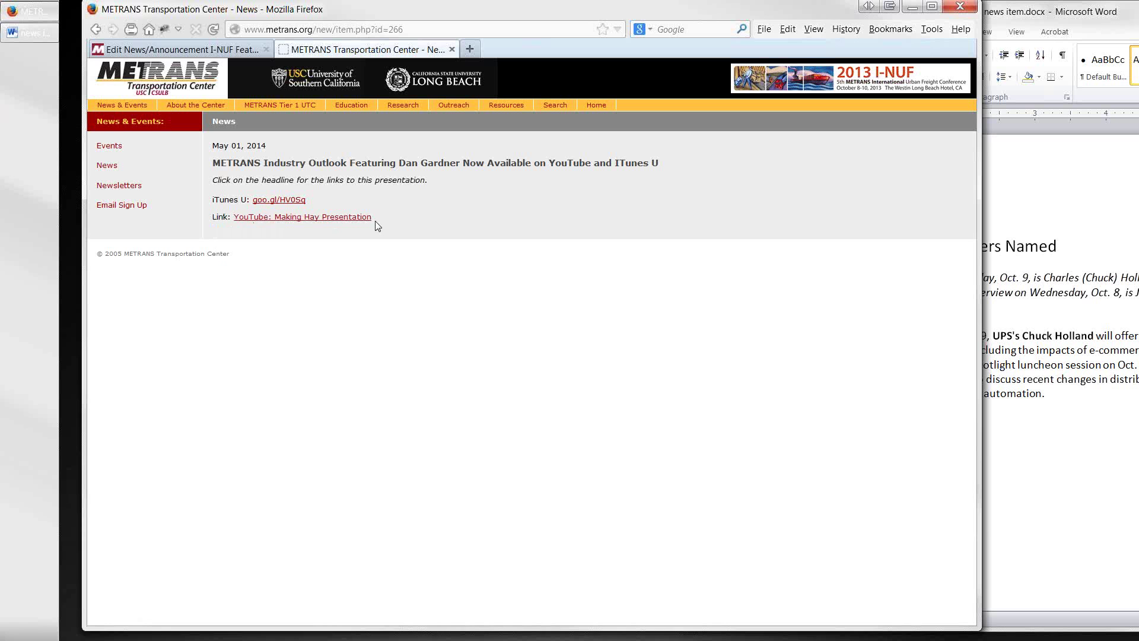
drag(376, 223, 238, 222)
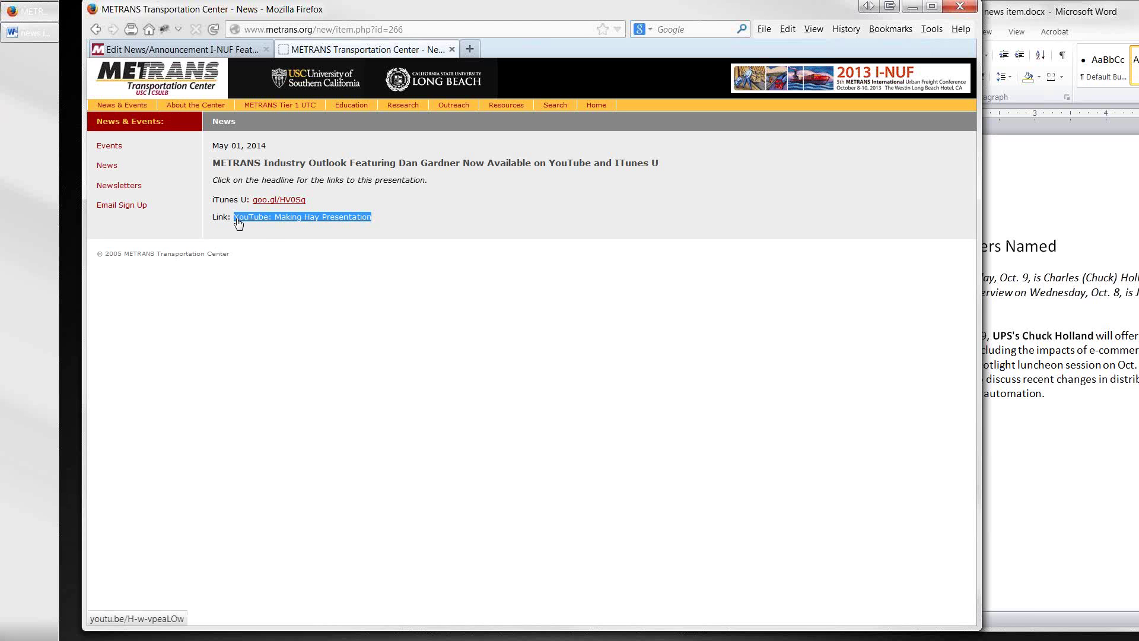
click(415, 224)
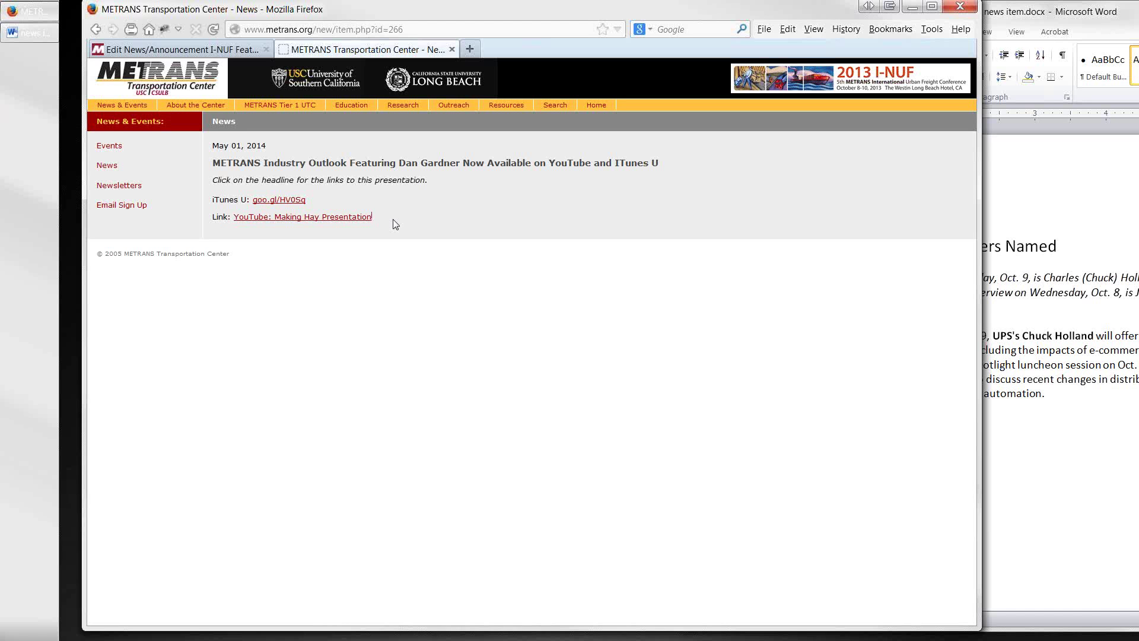
click(391, 213)
Copy the "I-NUF website" text from the Word document into the Link title field of the I-NUF news item's edit form
click(222, 52)
scroll(186, 490, down, 2)
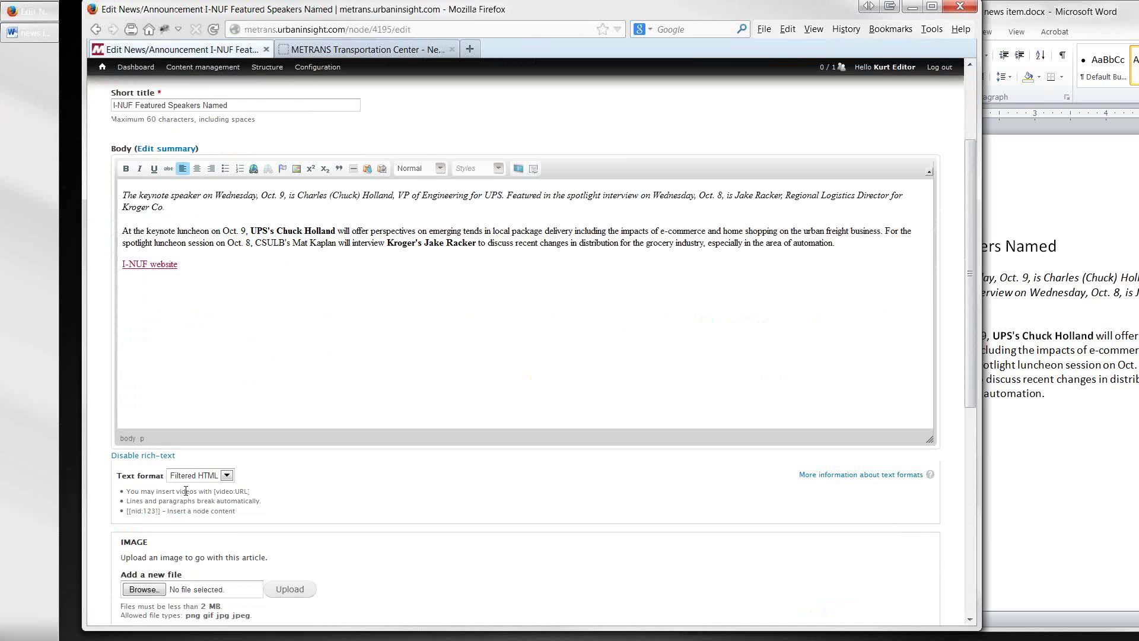
scroll(185, 490, down, 4)
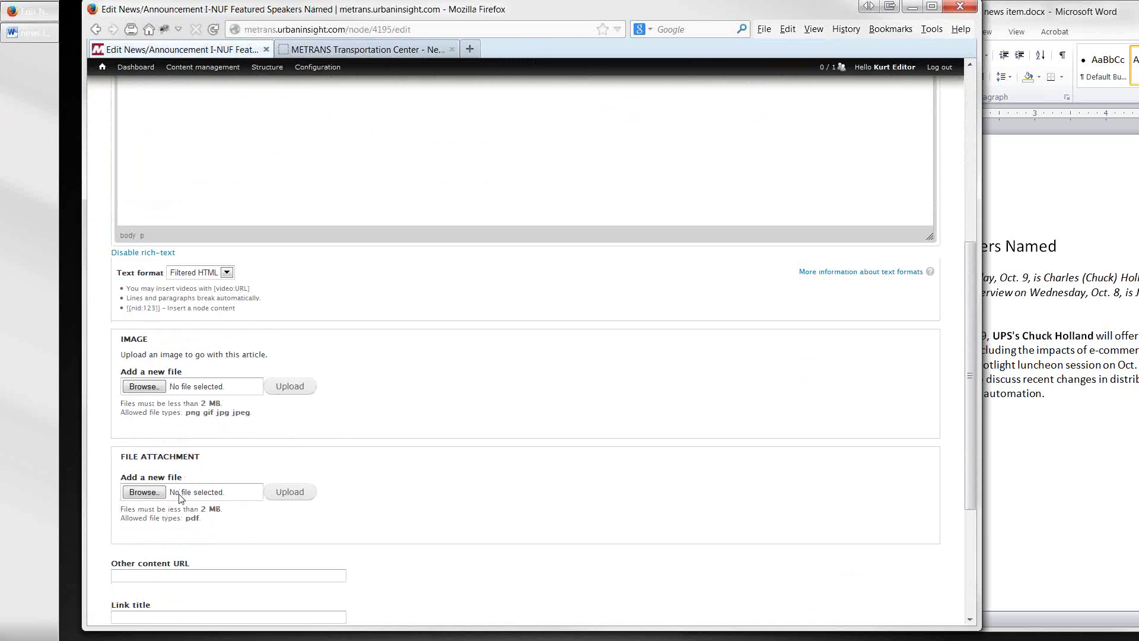
scroll(181, 497, down, 3)
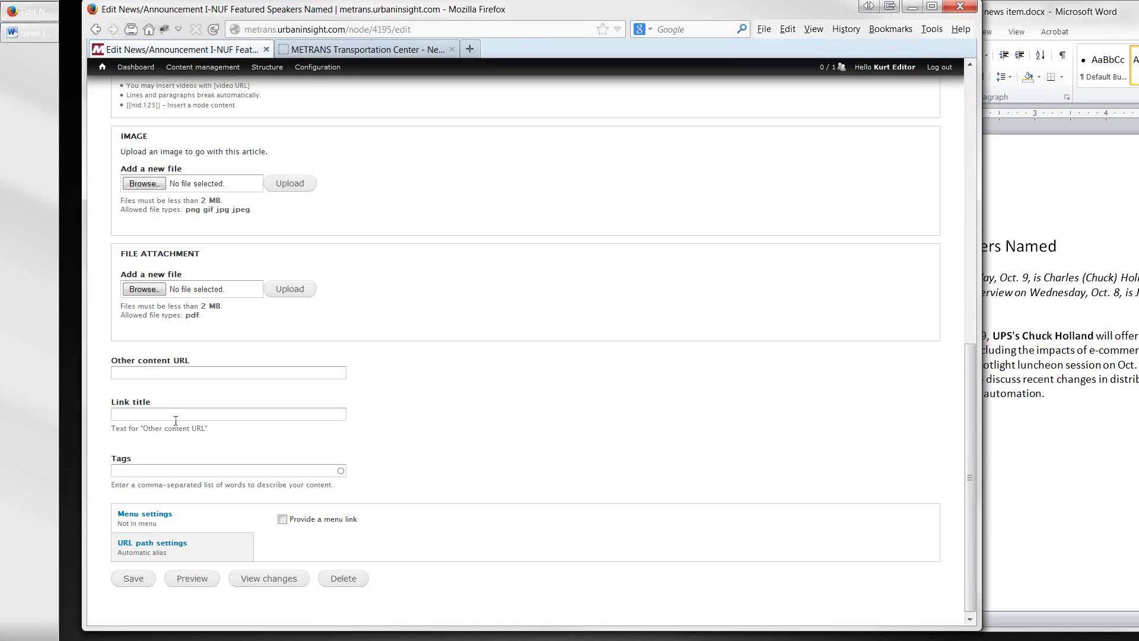
click(164, 371)
click(158, 415)
click(1024, 17)
click(950, 444)
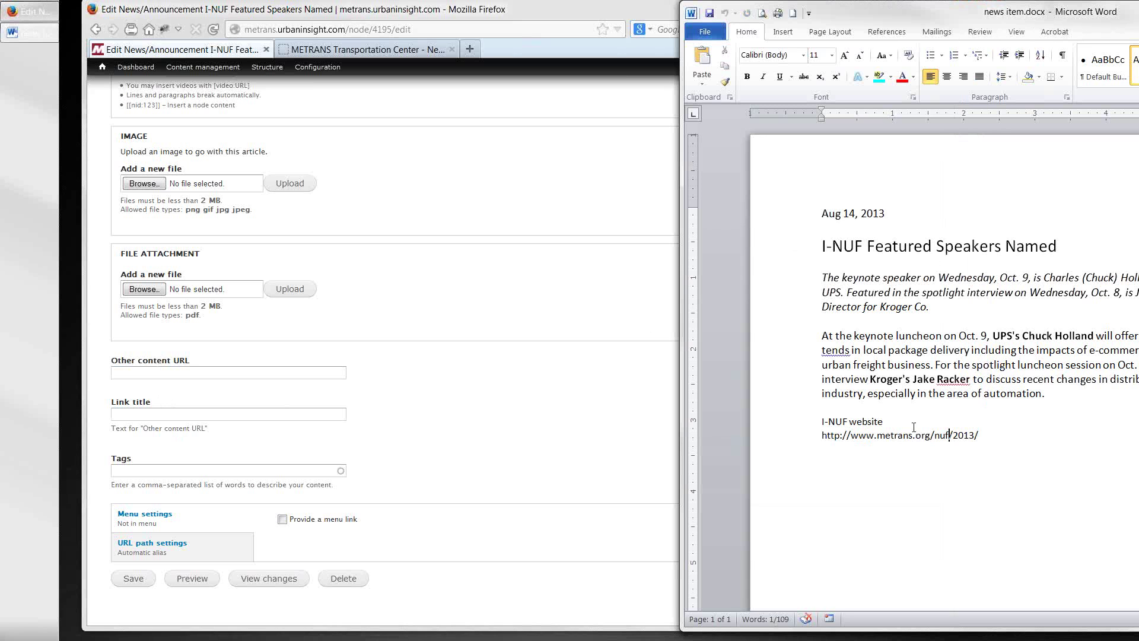
drag(883, 421, 821, 421)
key(ctrl+c)
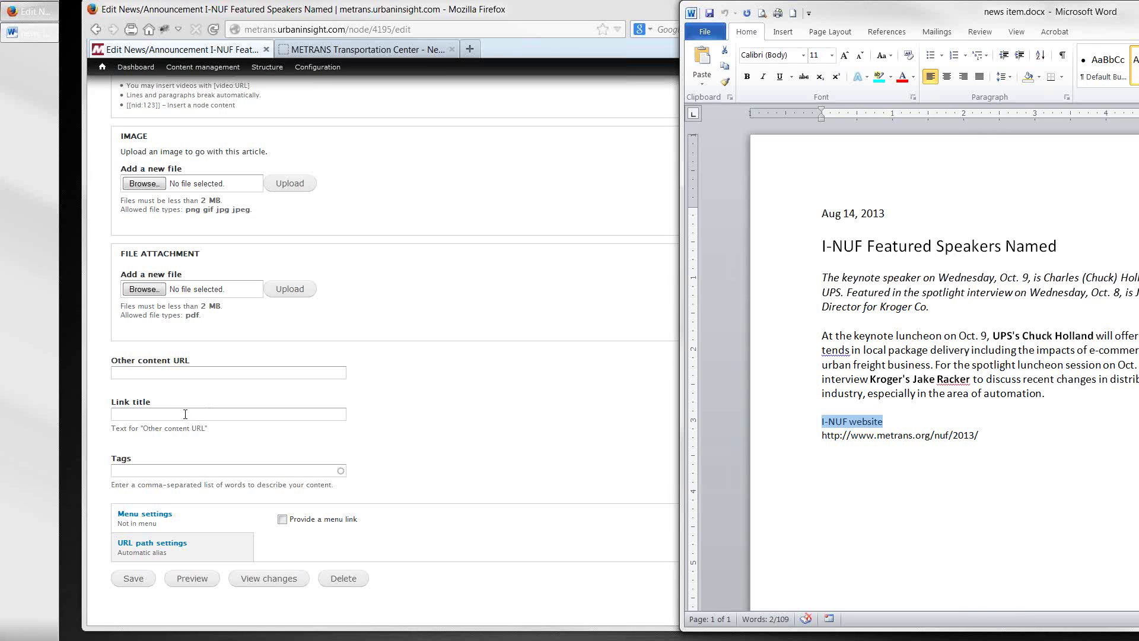
click(185, 415)
key(ctrl+v)
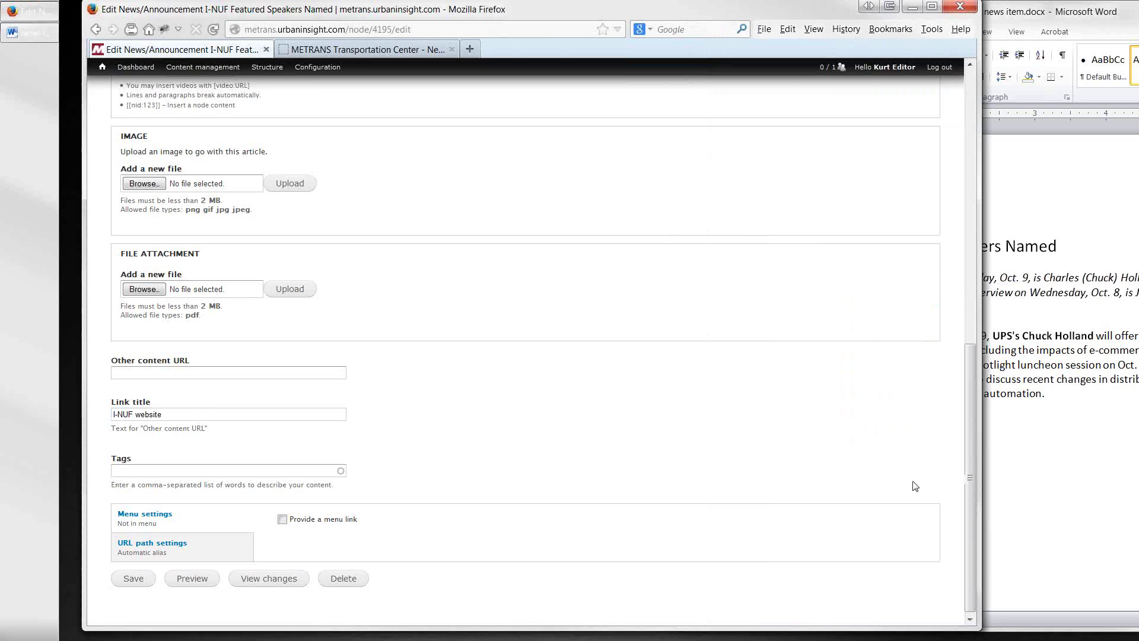
click(1029, 485)
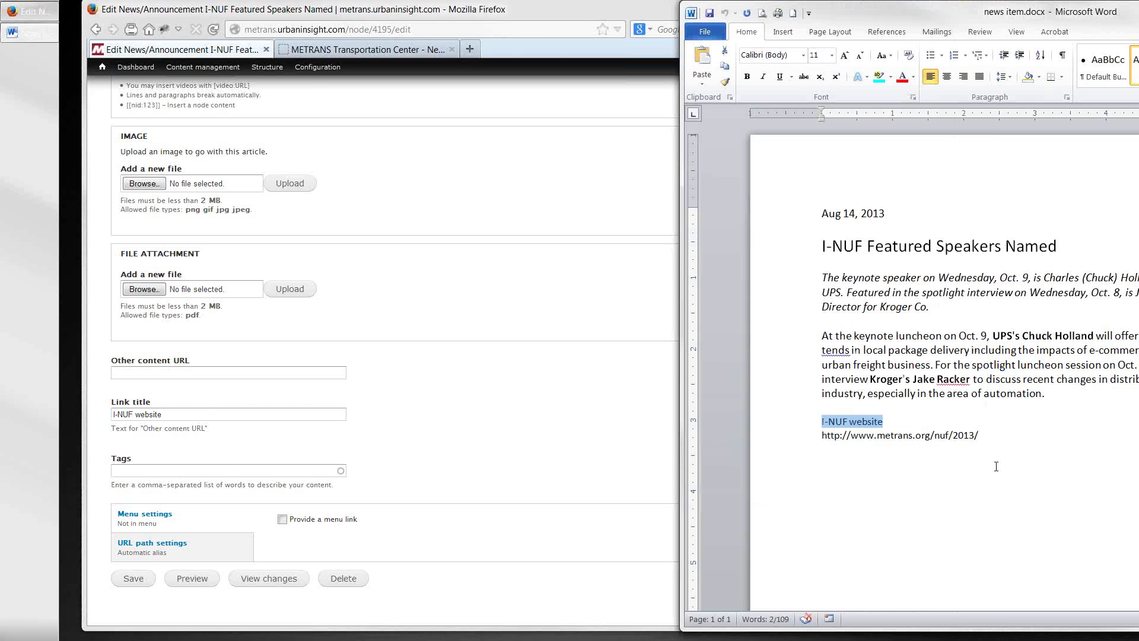
drag(989, 442, 852, 433)
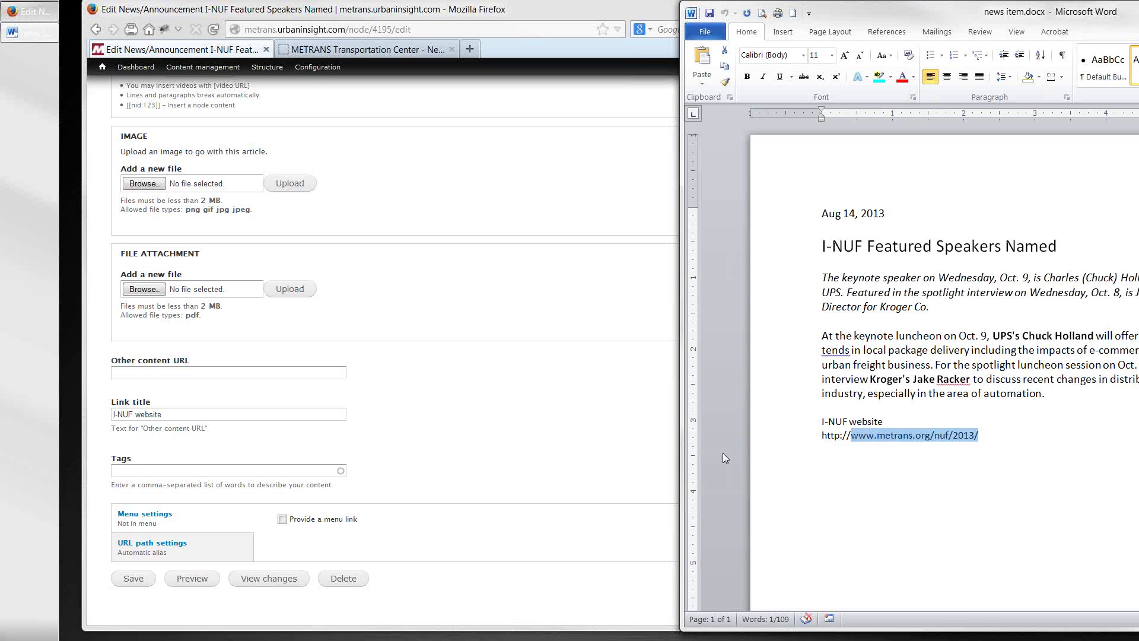
click(194, 373)
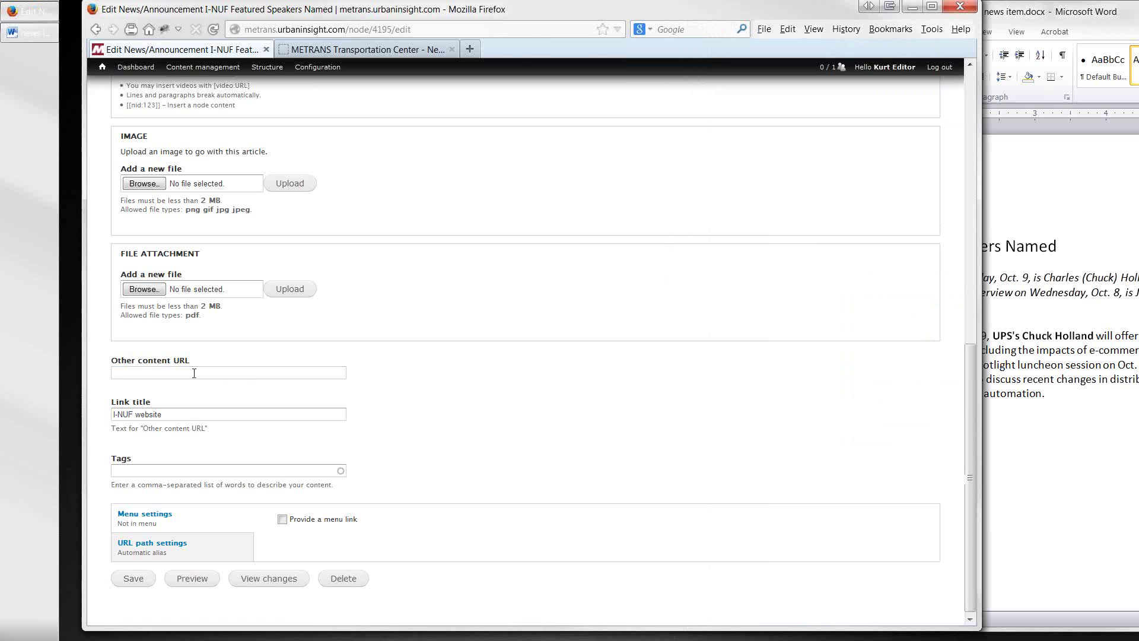
key(ctrl+v)
click(140, 583)
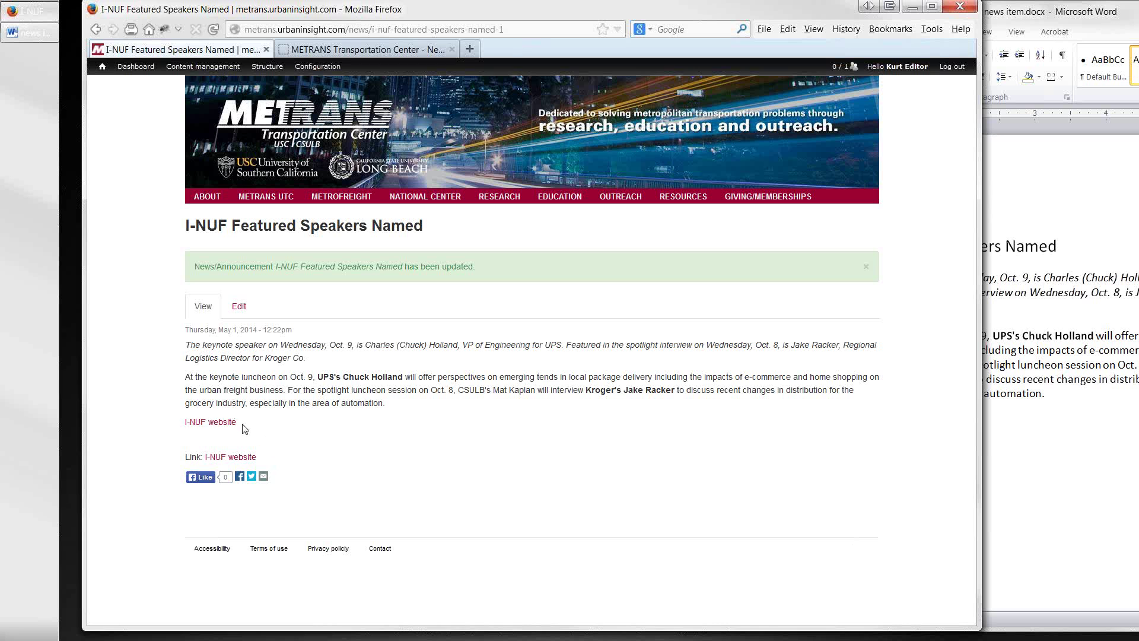
Compare the saved item's I-NUF website links with the date, headline and link line of the Industry Outlook item on the existing METRANS site
drag(243, 427, 180, 426)
click(394, 456)
key(ctrl+Tab)
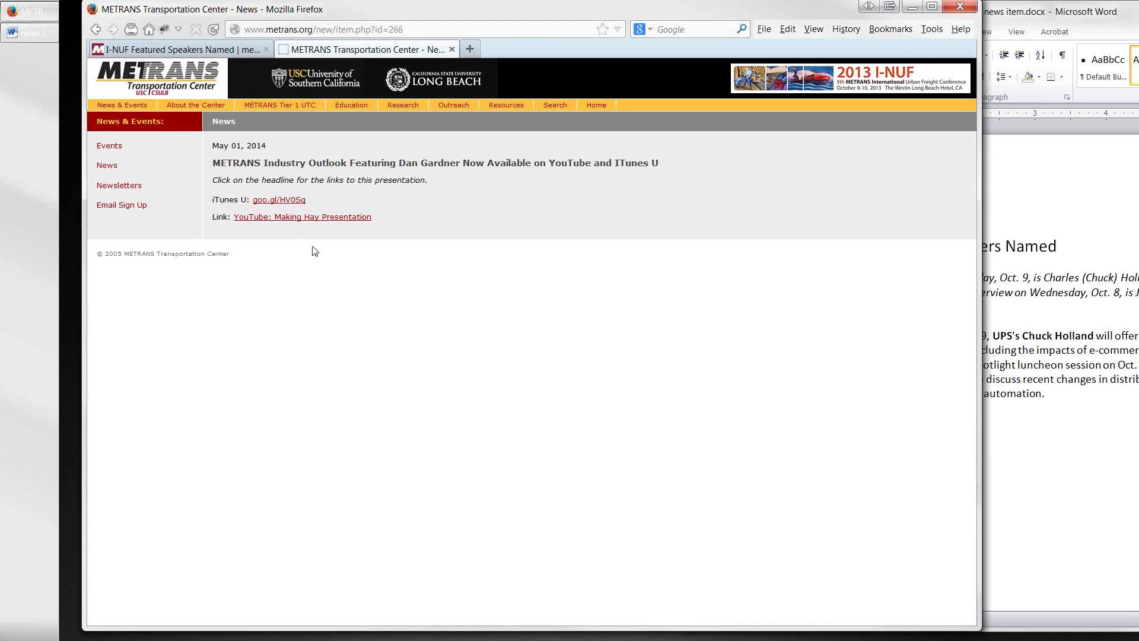
drag(266, 145, 211, 145)
drag(374, 218, 213, 218)
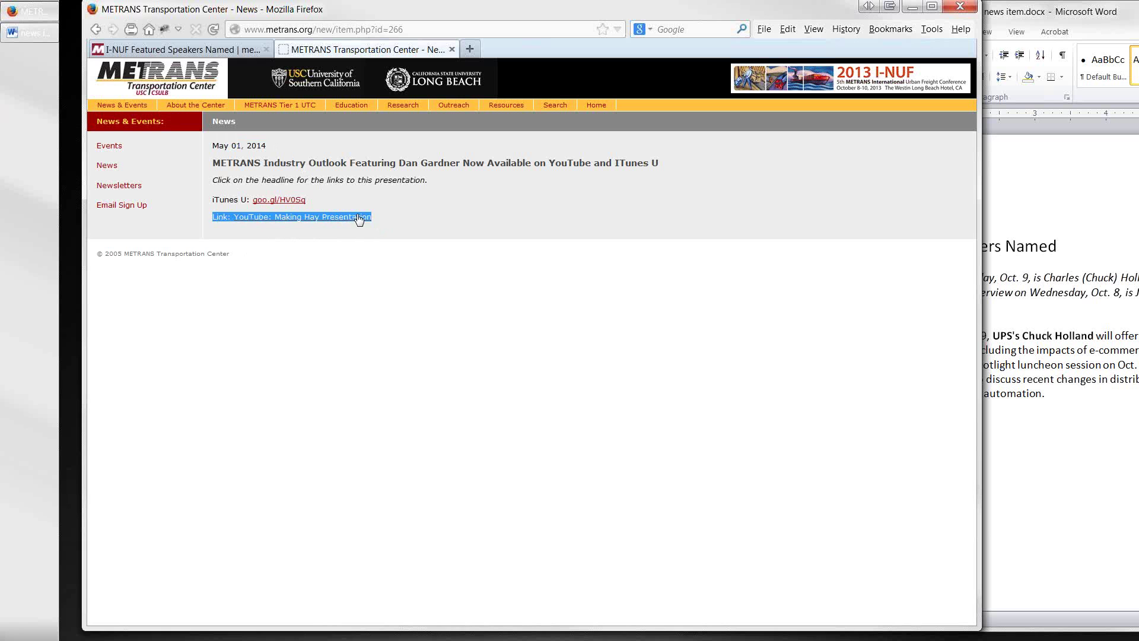
click(396, 218)
drag(387, 223, 206, 167)
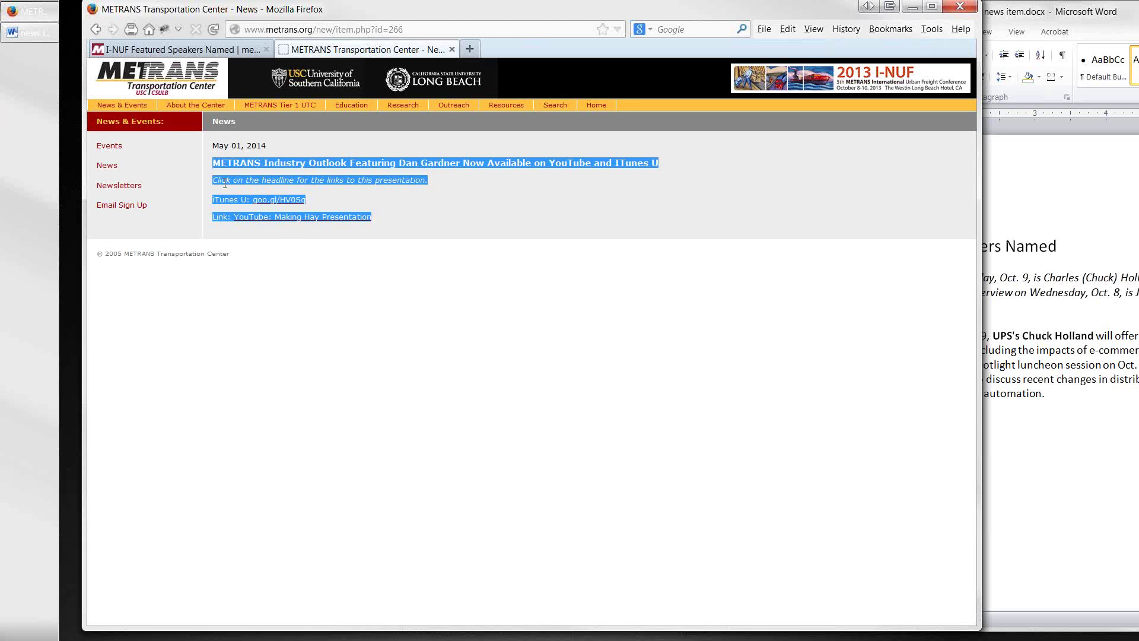
click(382, 221)
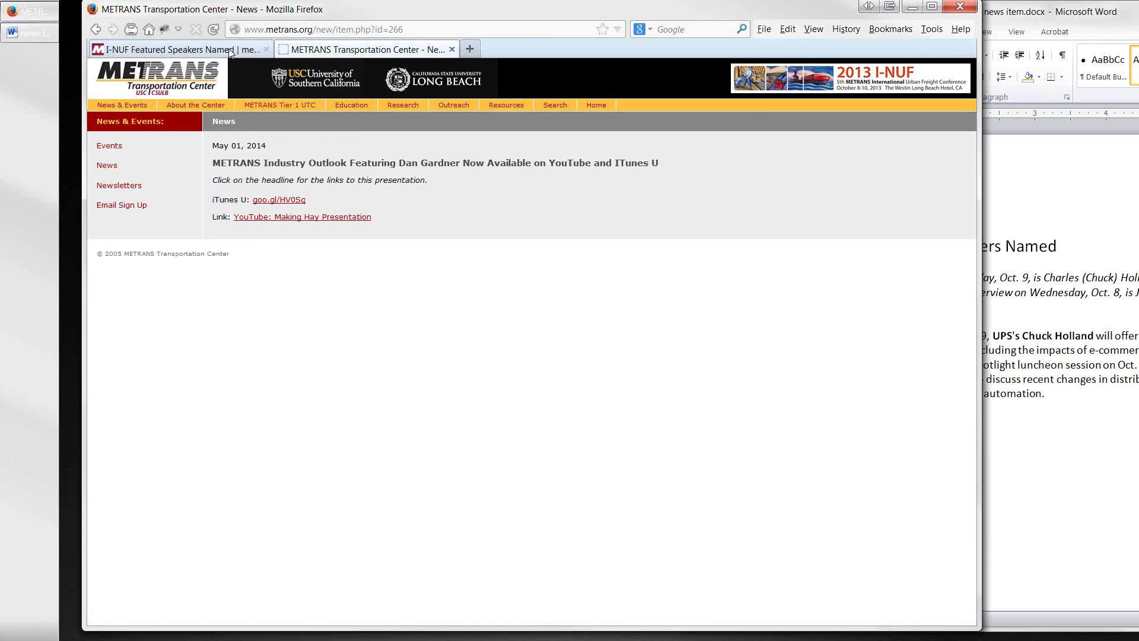
Review the I-NUF news item's edit form against the date in the Word document and save the item again
click(190, 54)
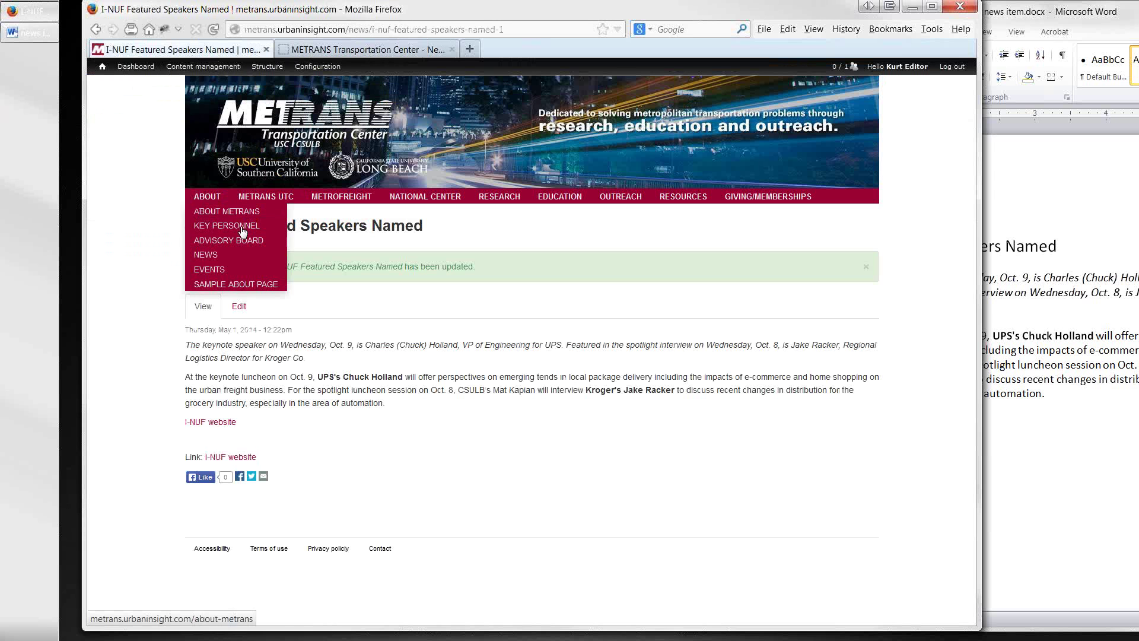
click(239, 308)
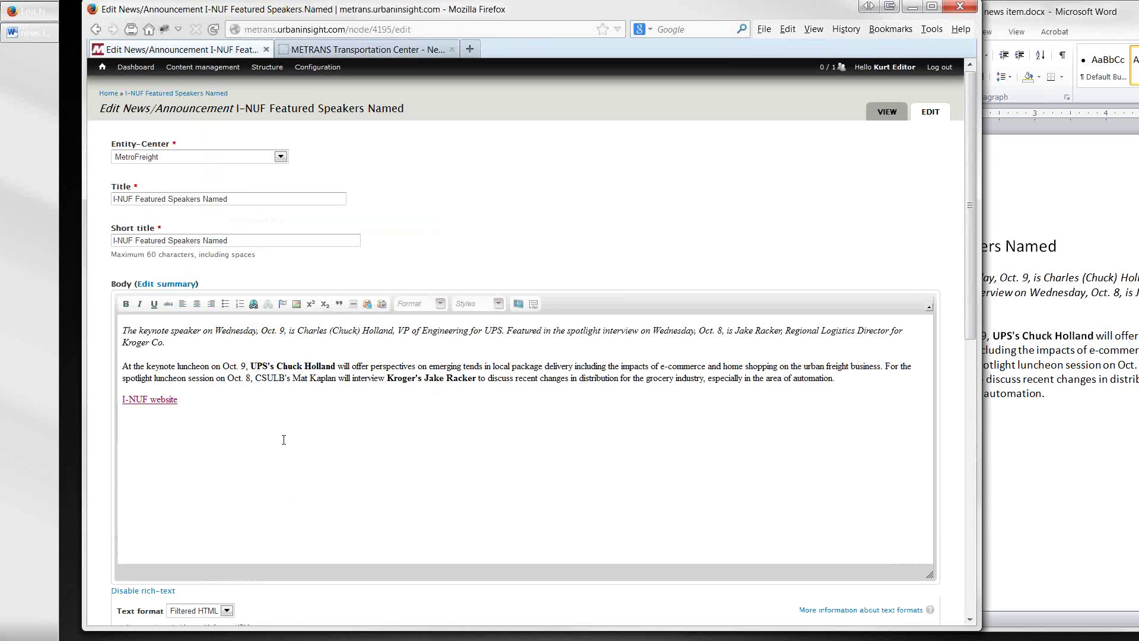
scroll(283, 439, down, 2)
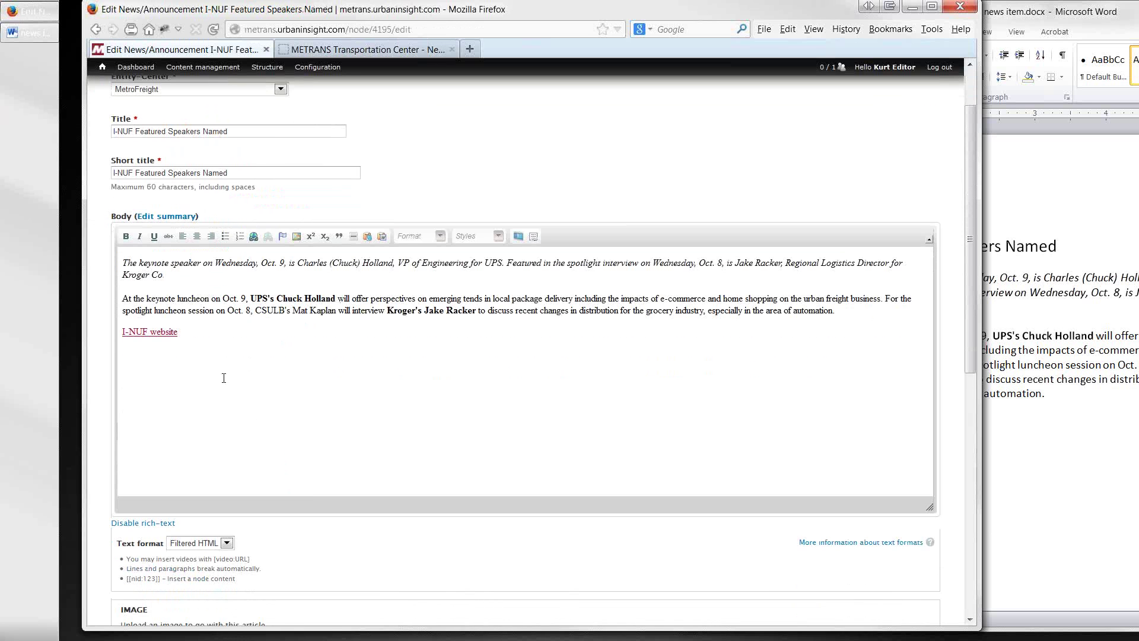
scroll(224, 378, down, 2)
scroll(228, 381, down, 2)
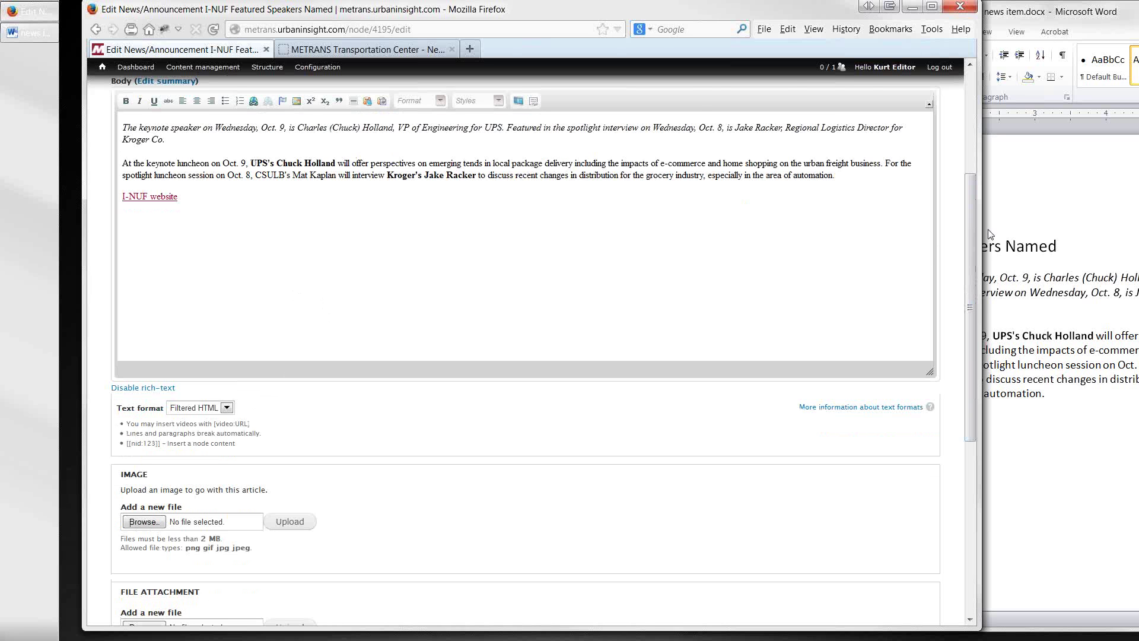
click(1003, 221)
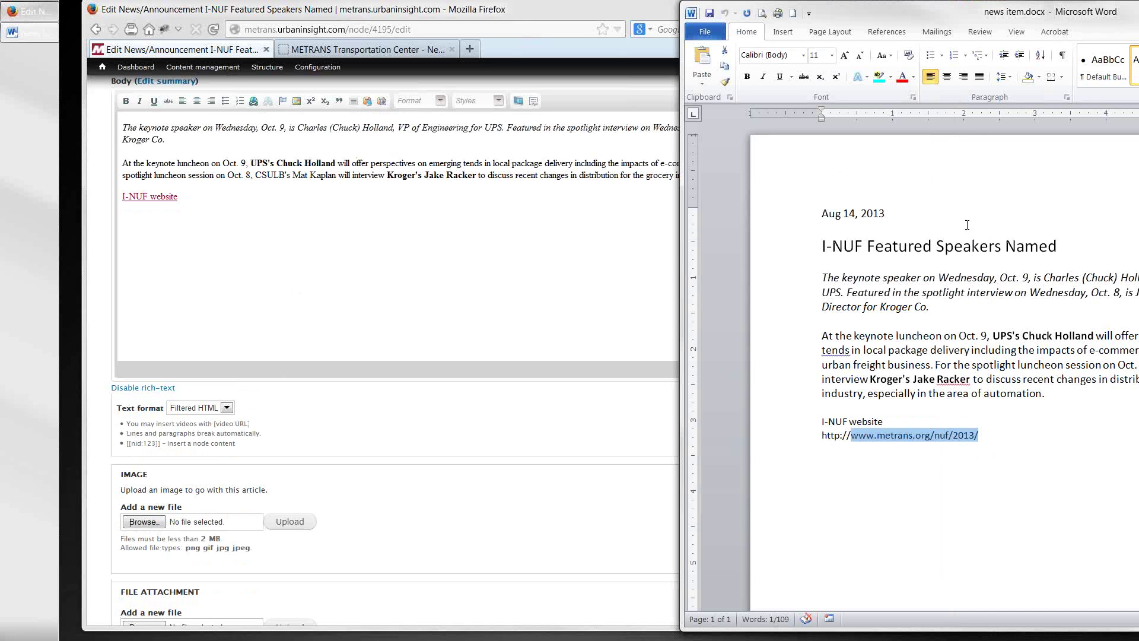
click(546, 268)
scroll(544, 270, up, 5)
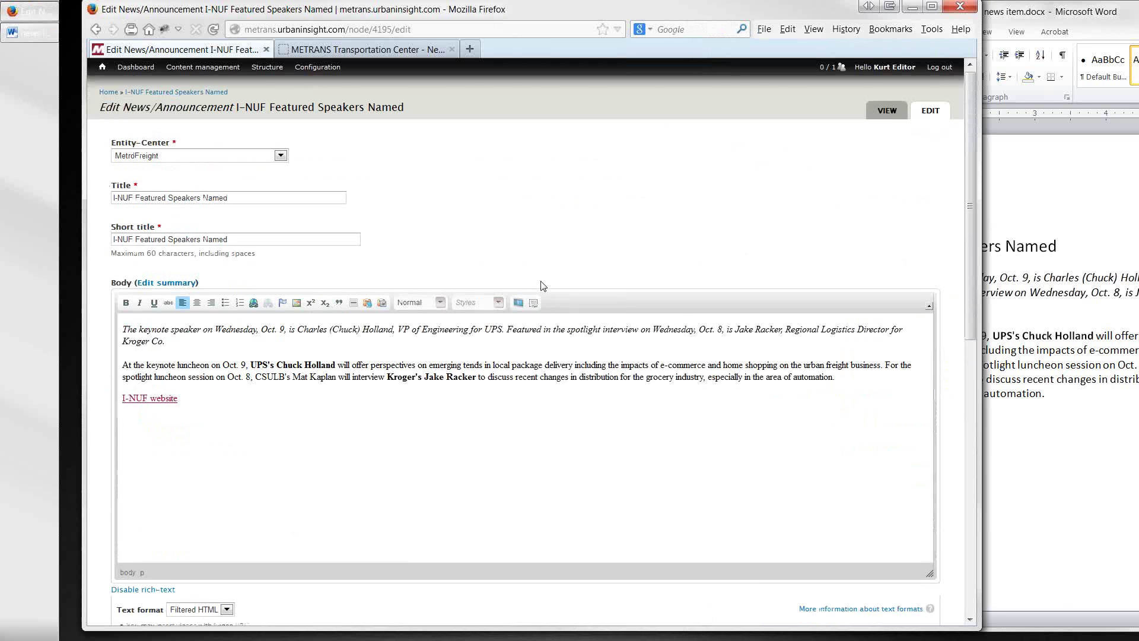
scroll(321, 456, down, 15)
scroll(321, 456, down, 1)
click(133, 578)
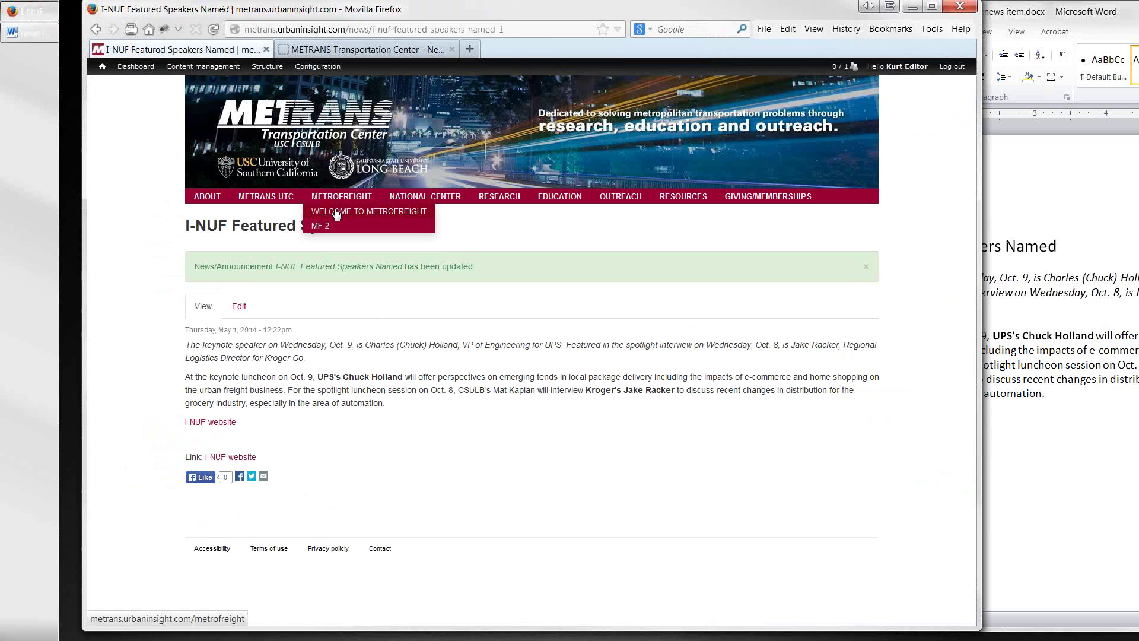
From the MetroFreight page, open the I-NUF Featured Speakers Named item dated April 30, 2014, delete it, and check the page's news list
click(337, 213)
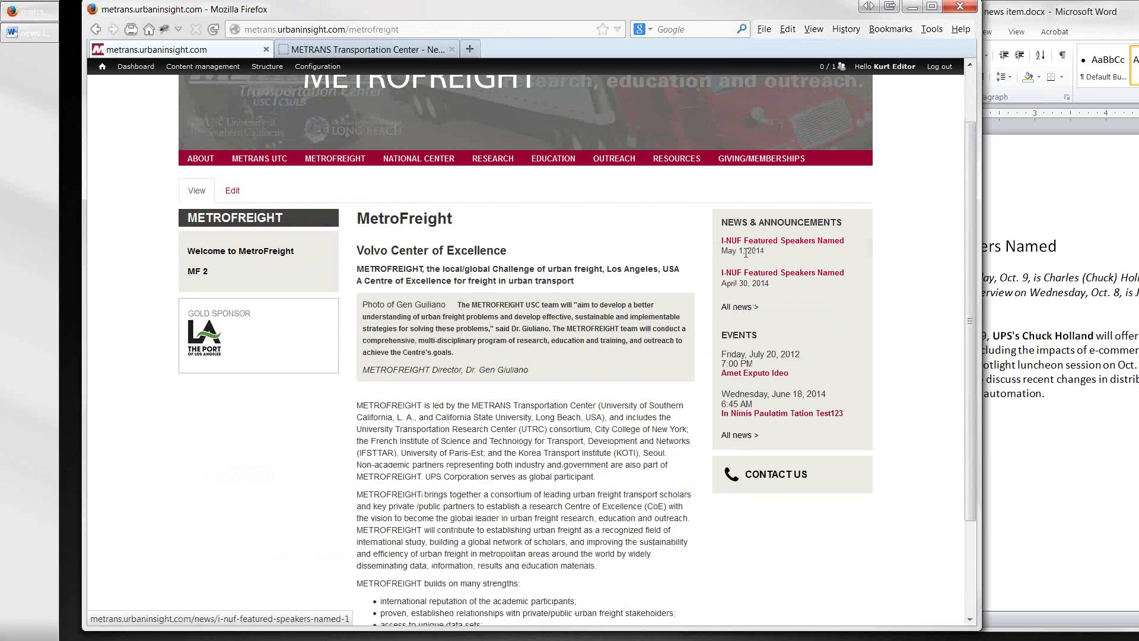
drag(765, 253, 722, 261)
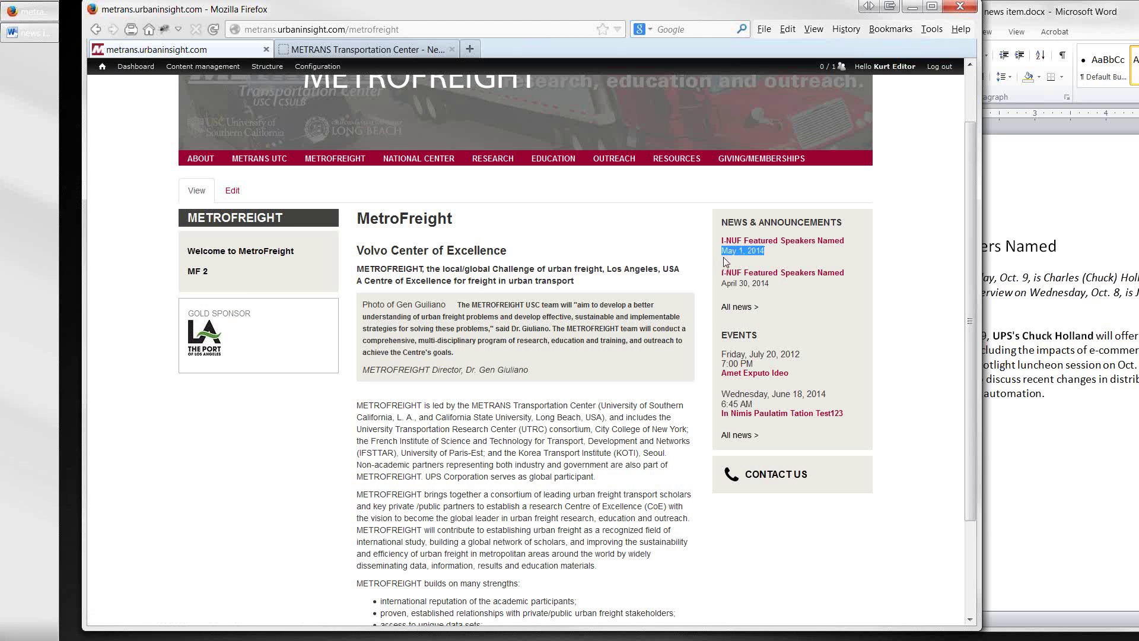
click(725, 261)
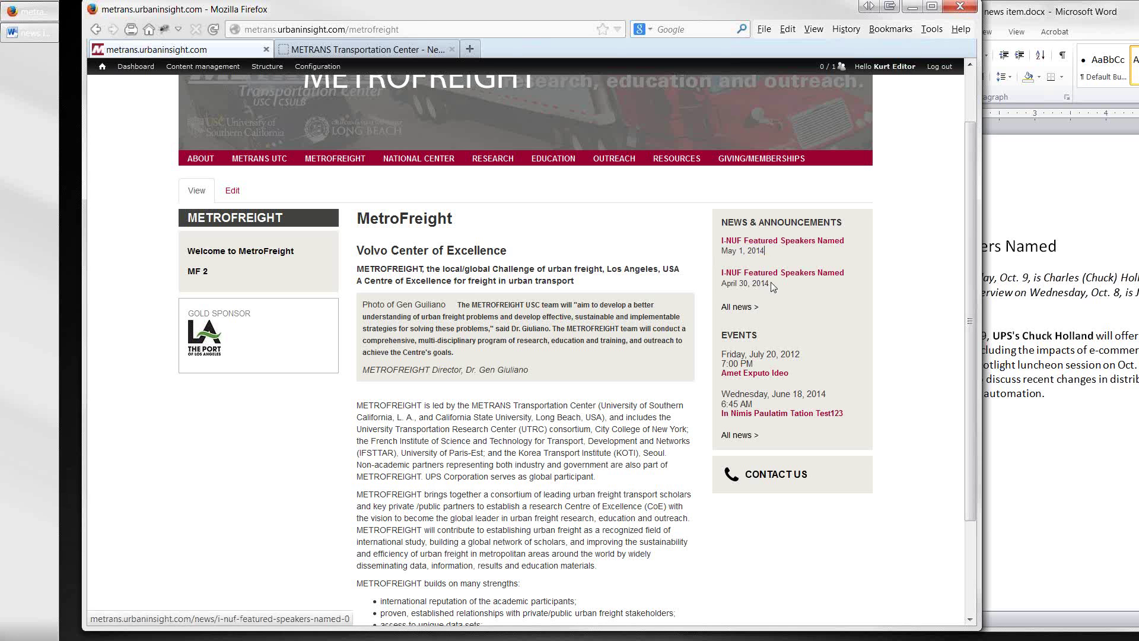
drag(772, 284, 720, 292)
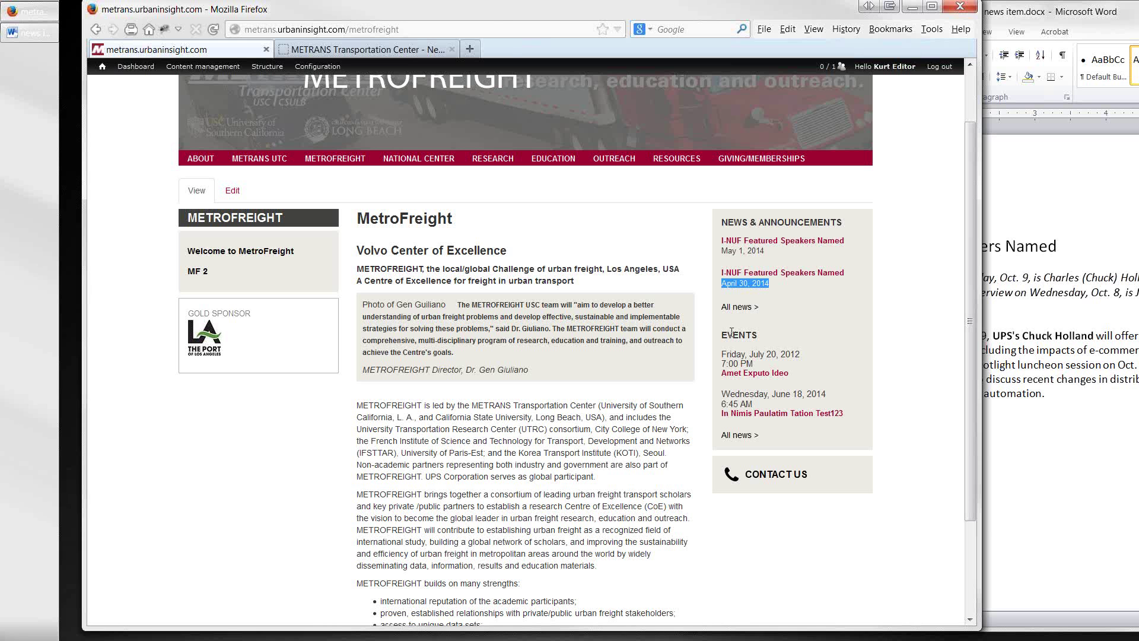
click(751, 277)
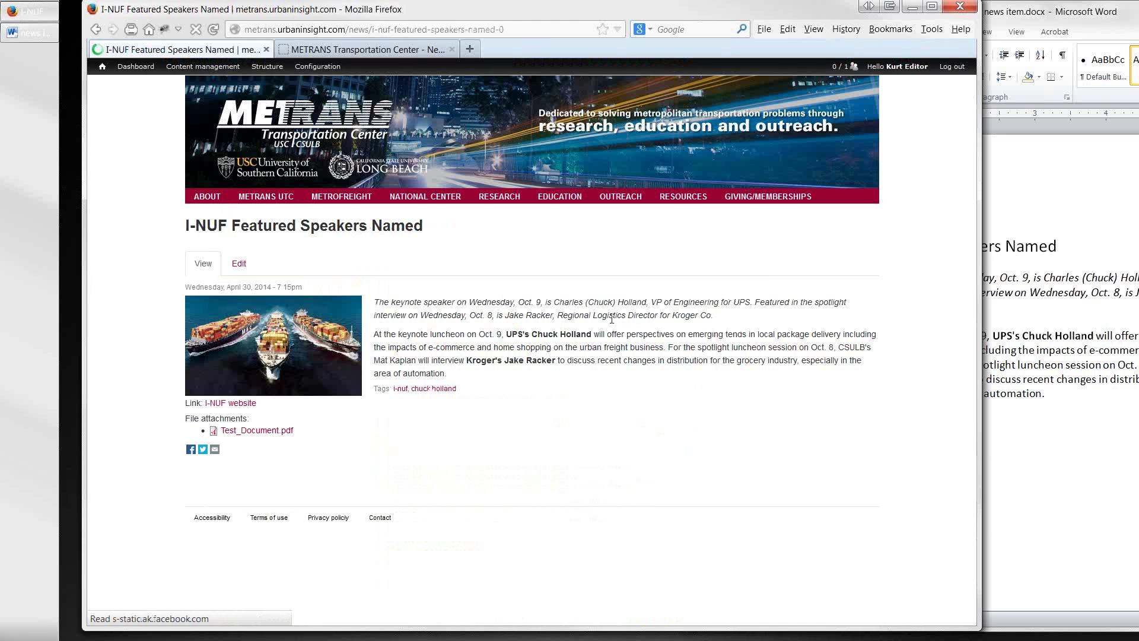
click(238, 265)
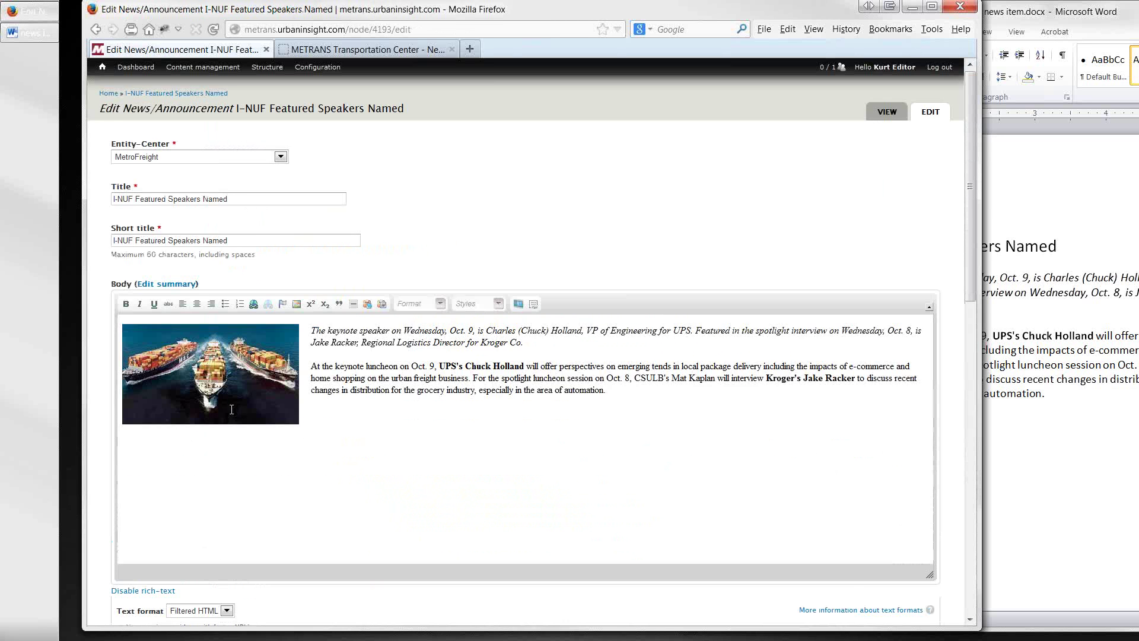
scroll(231, 409, down, 15)
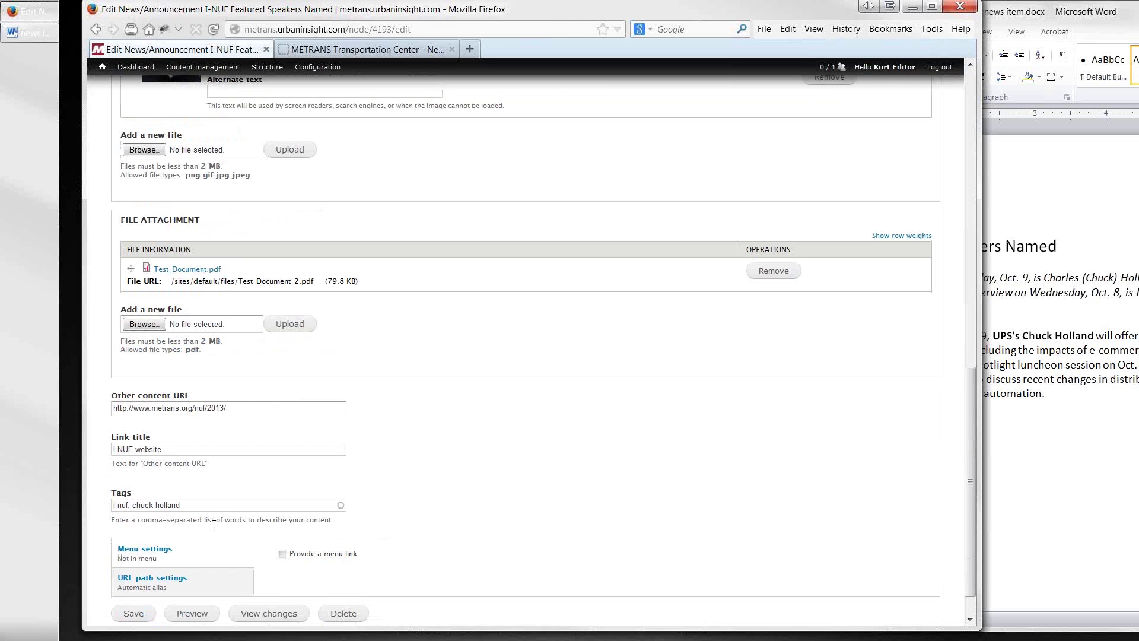
click(335, 579)
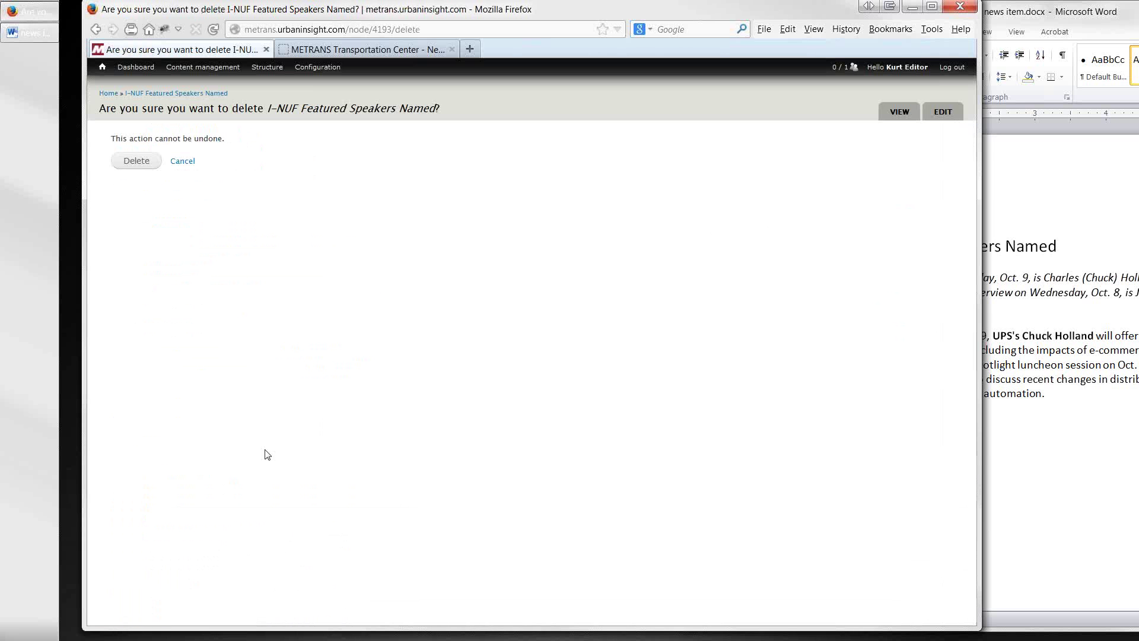
click(135, 164)
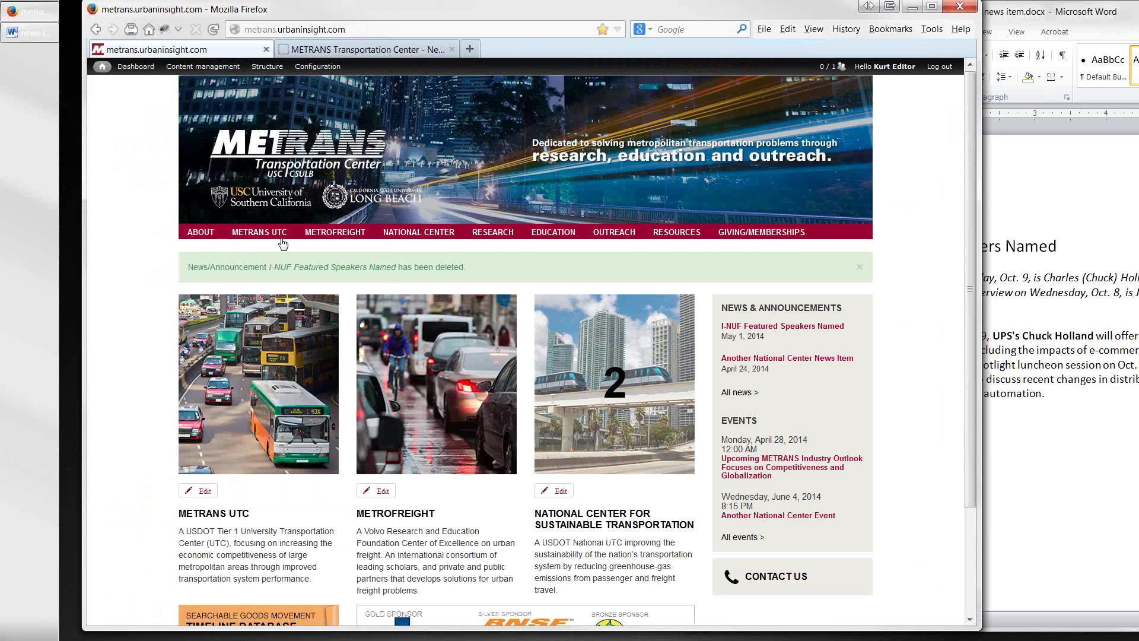
click(325, 249)
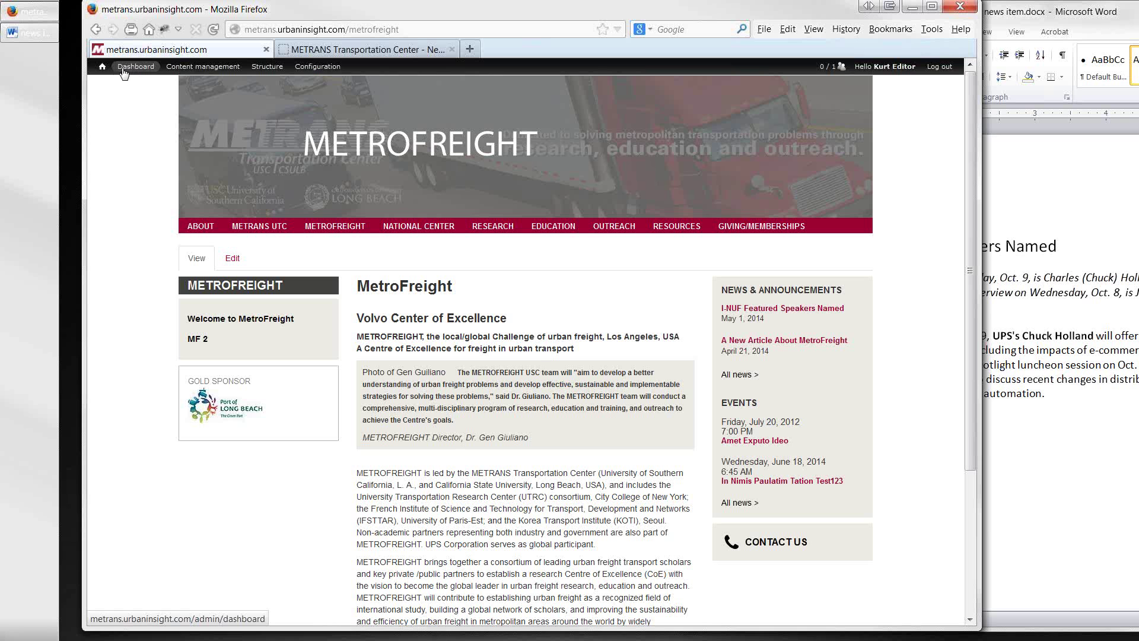
Start a new event from the dashboard, setting Entity-Center to METRANS UTC and keeping Regular event as the event type
mouse_move(177, 71)
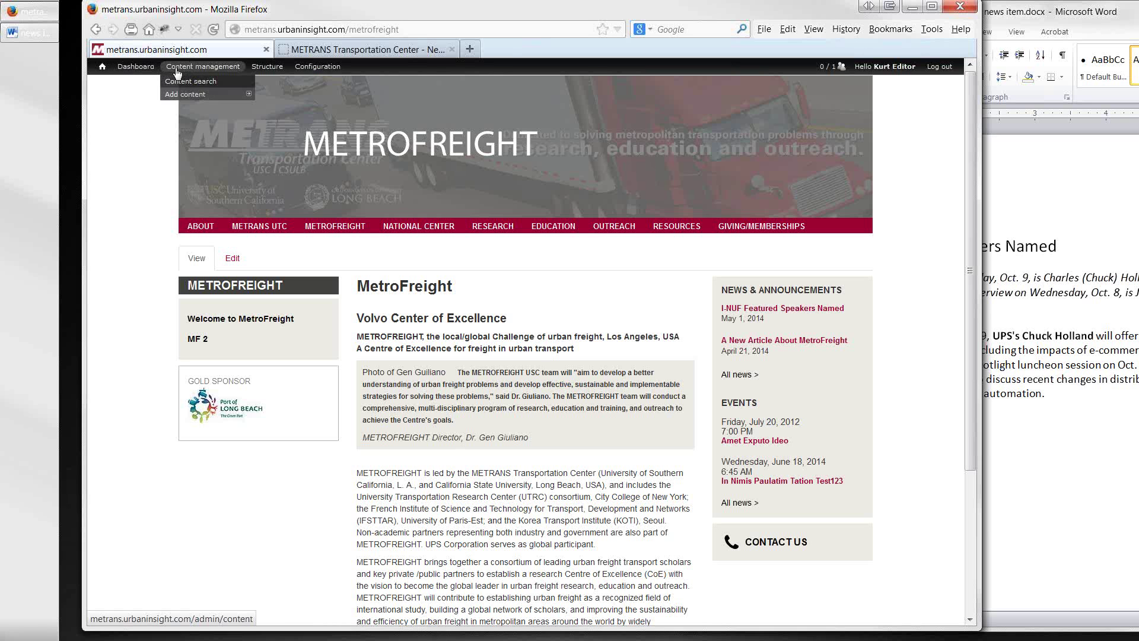
click(131, 66)
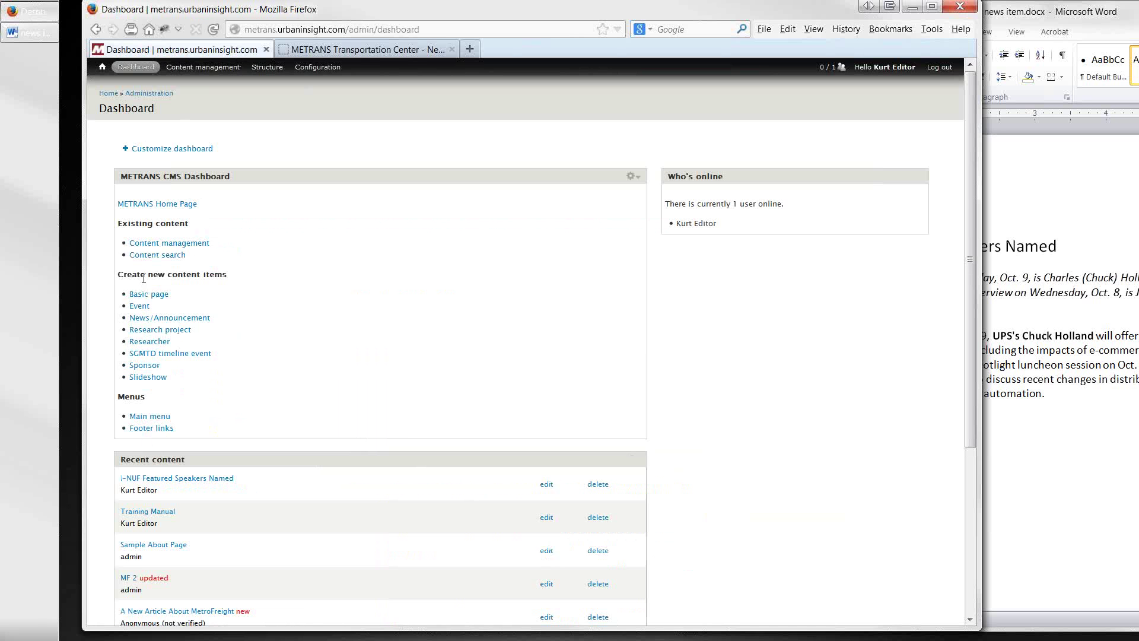
click(140, 306)
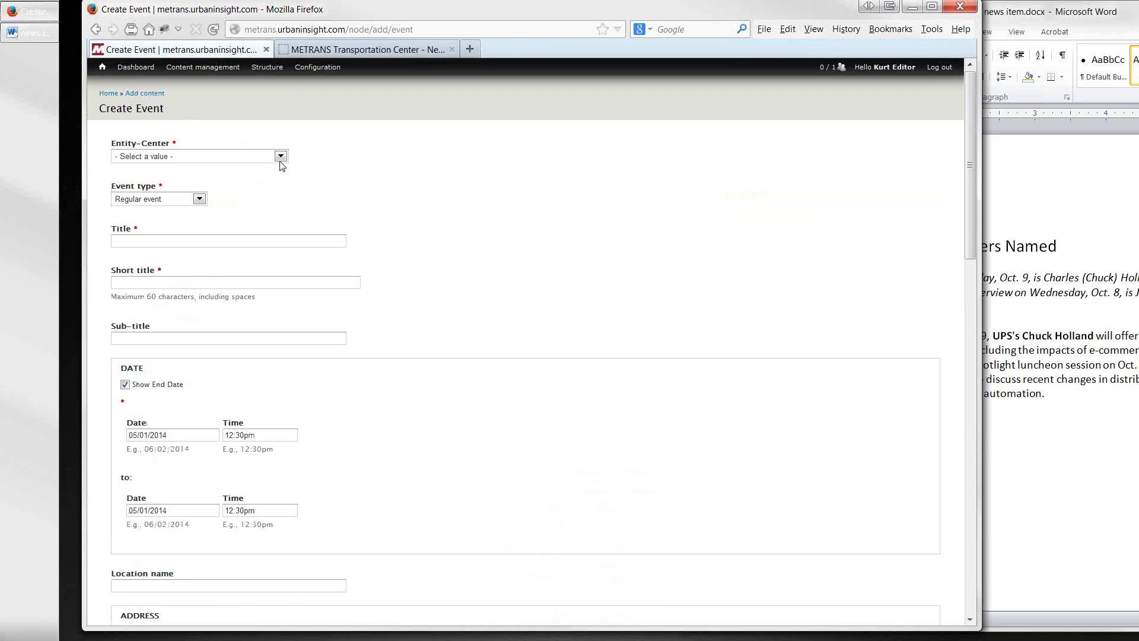
click(280, 157)
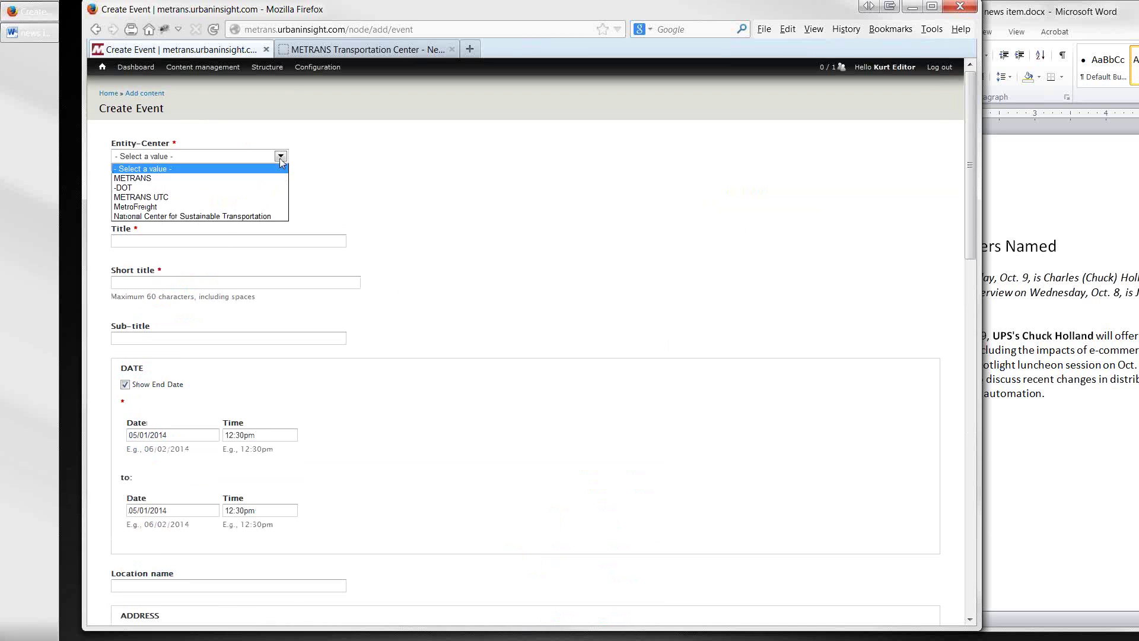
click(218, 201)
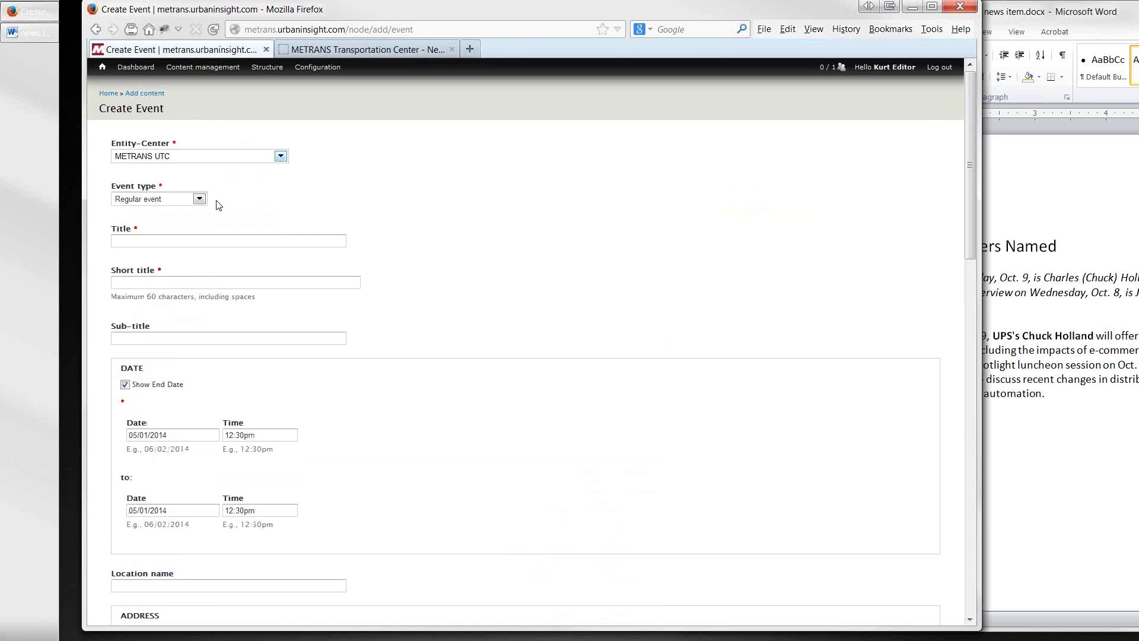
click(199, 200)
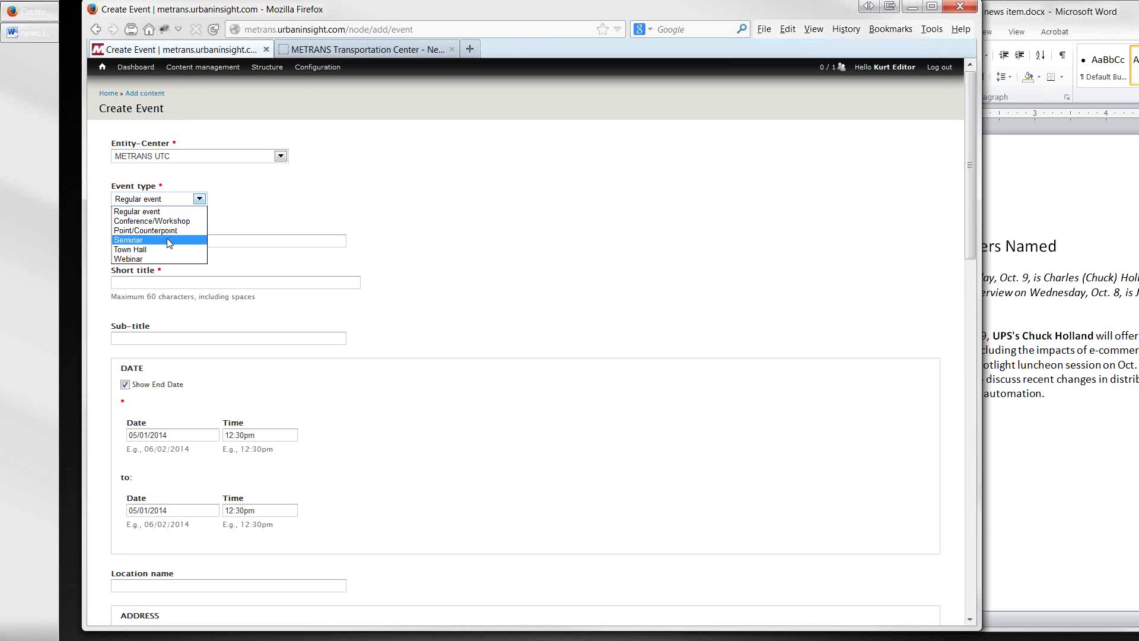
click(257, 221)
click(242, 239)
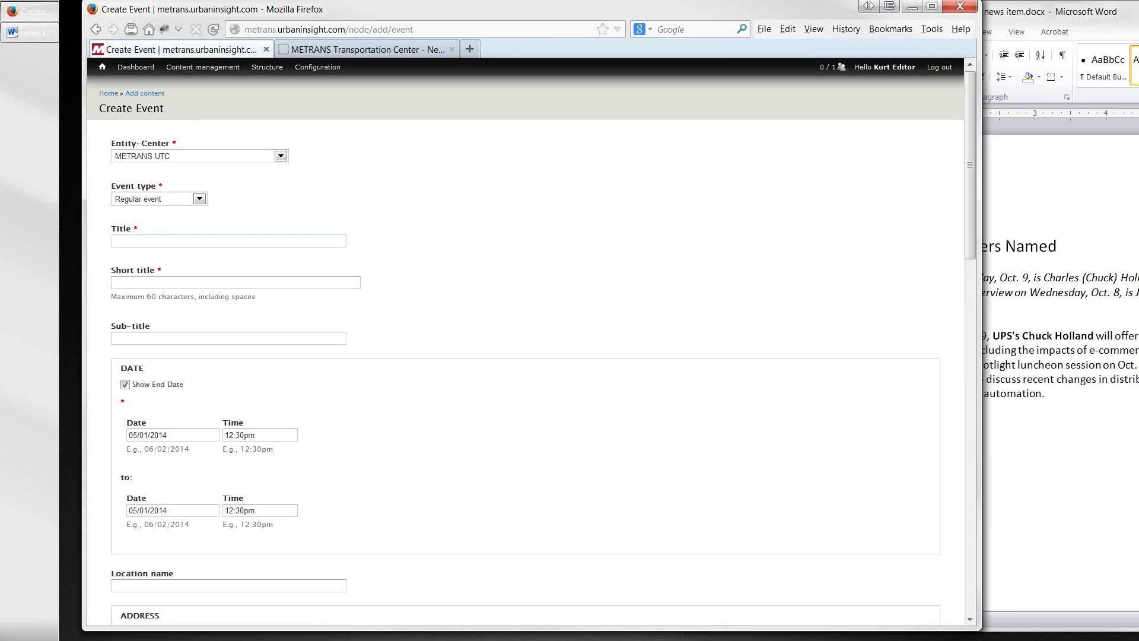
Bring up Event-text.txt in Notepad++ and arrange it side by side with the Create Event form in the browser
key(alt+Tab)
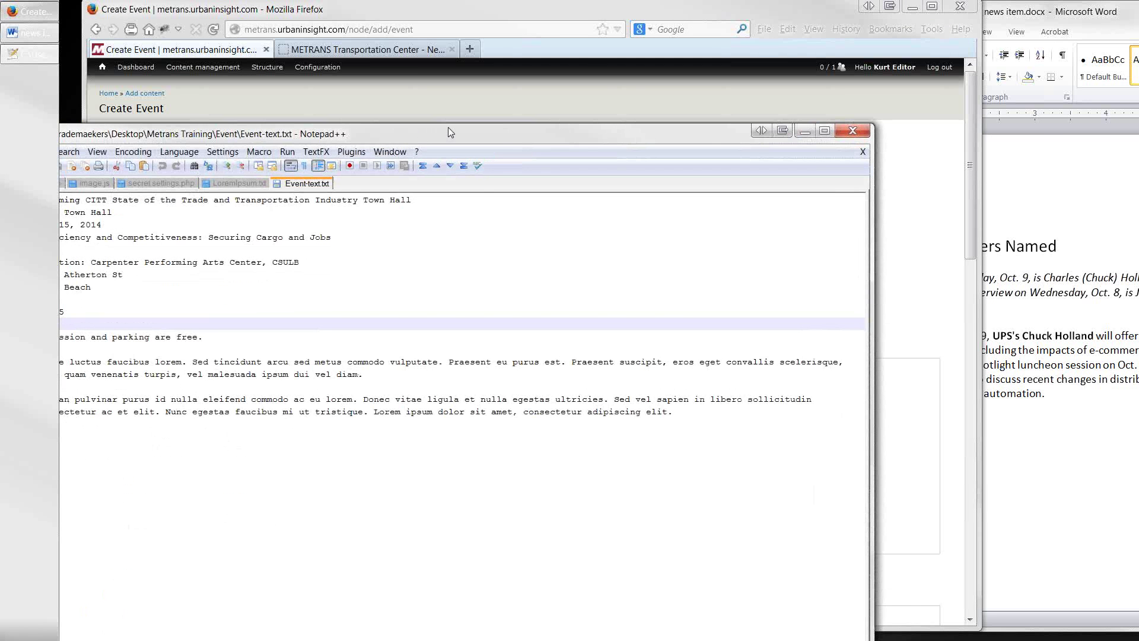
drag(447, 127, 667, 96)
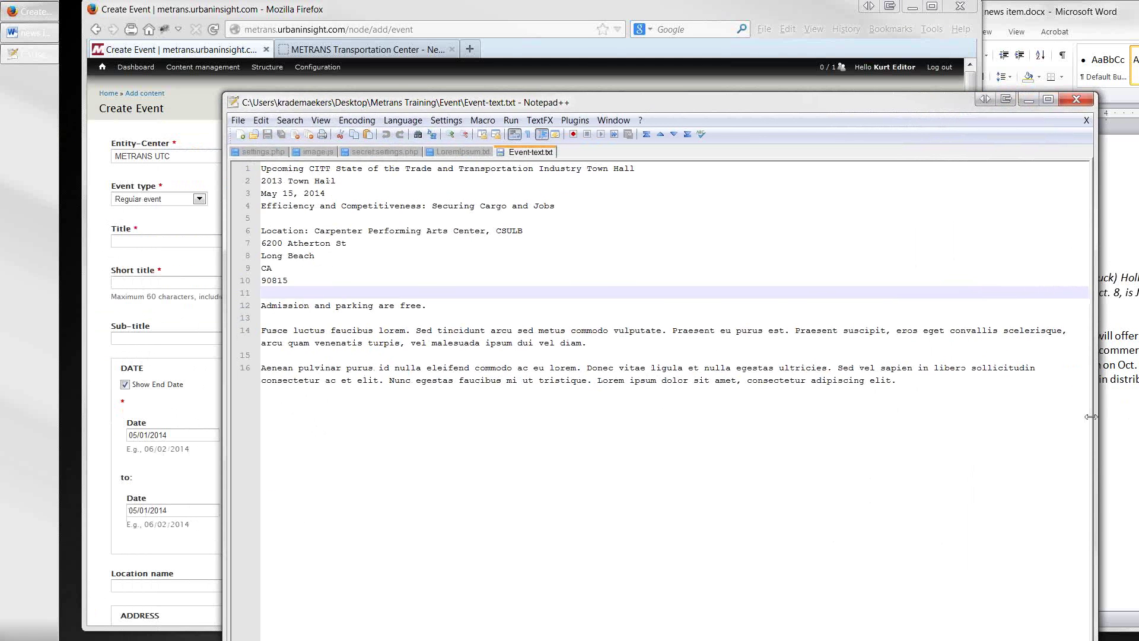
drag(1097, 415, 660, 416)
drag(499, 107, 934, 33)
click(535, 204)
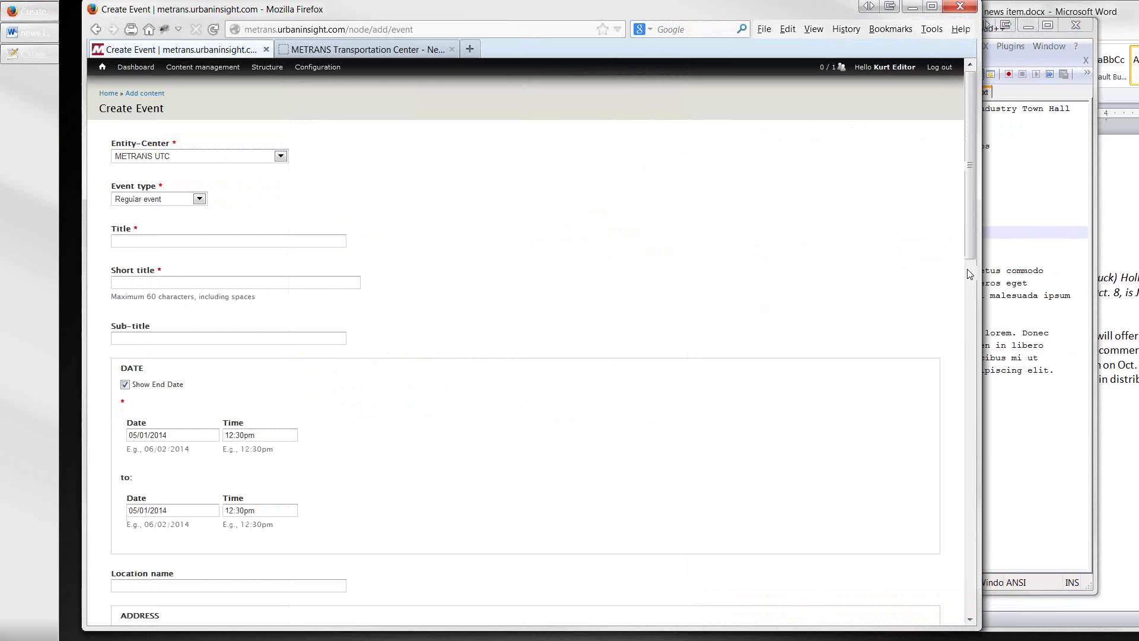
drag(981, 274, 636, 235)
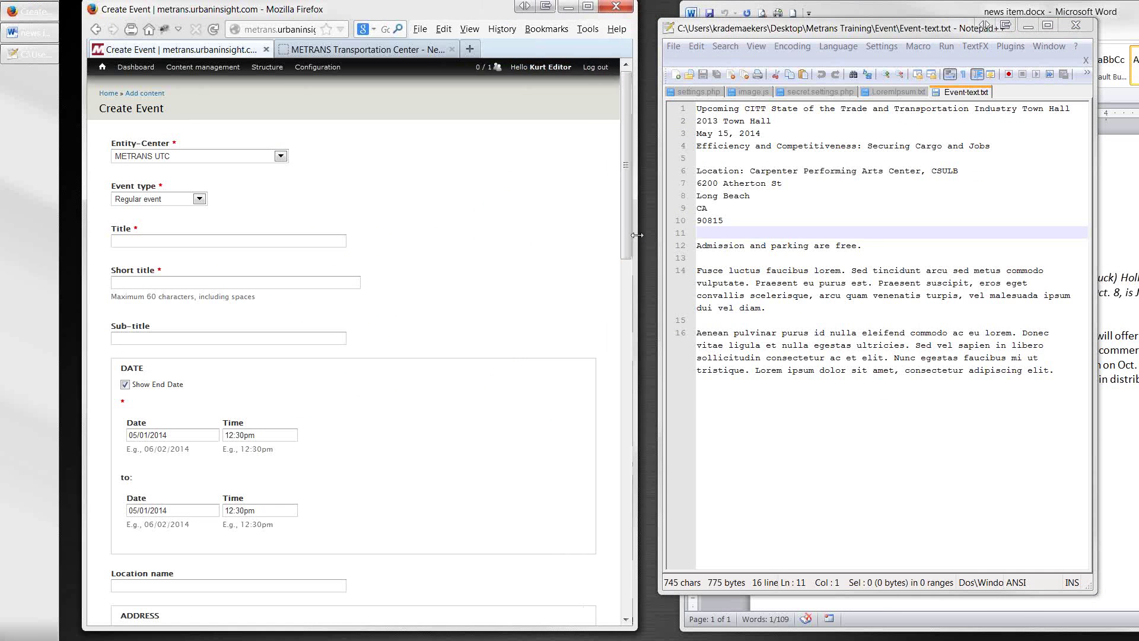
Copy the line "Upcoming CITT State of the Trade and Transportation Industry Town Hall" from the event text into the event's Title
click(747, 110)
key(Home)
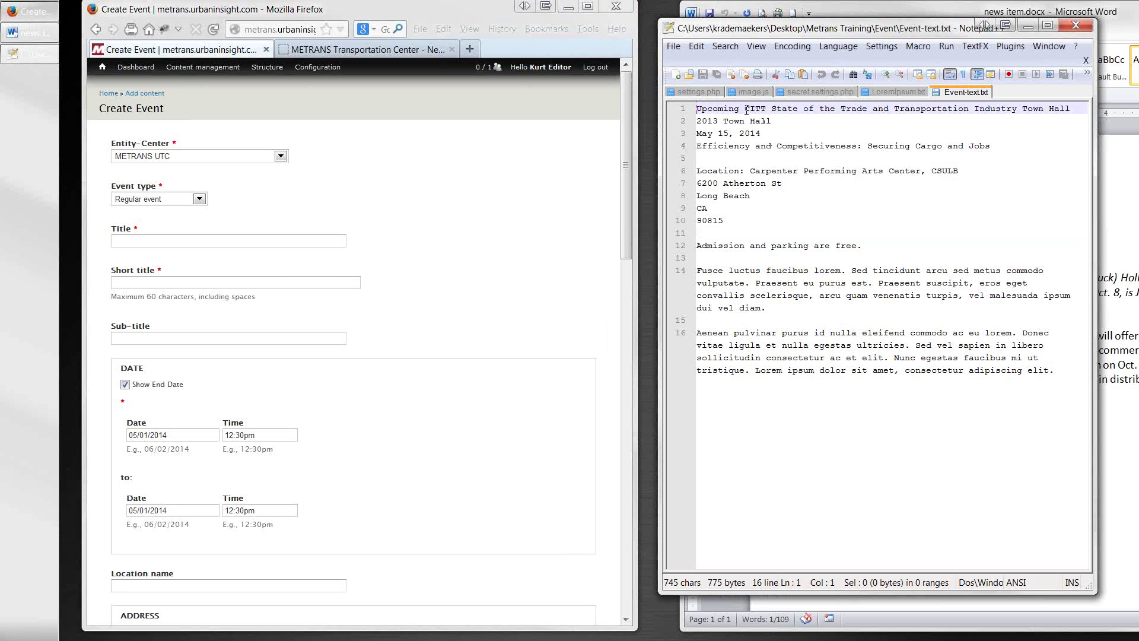
key(shift+End)
key(ctrl+c)
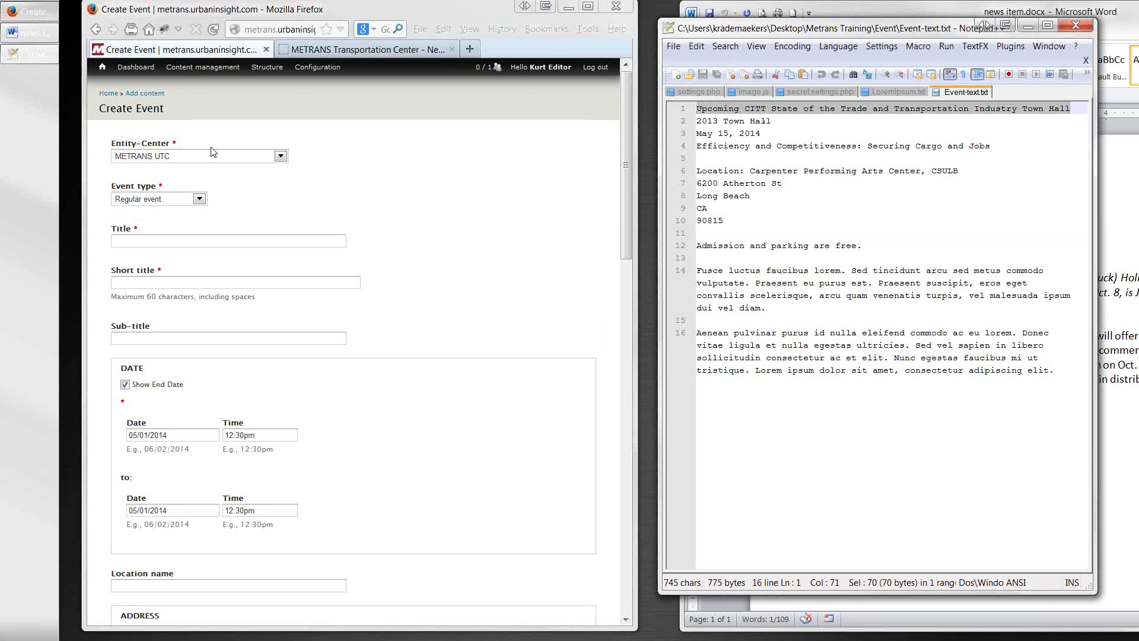
click(134, 241)
key(ctrl+v)
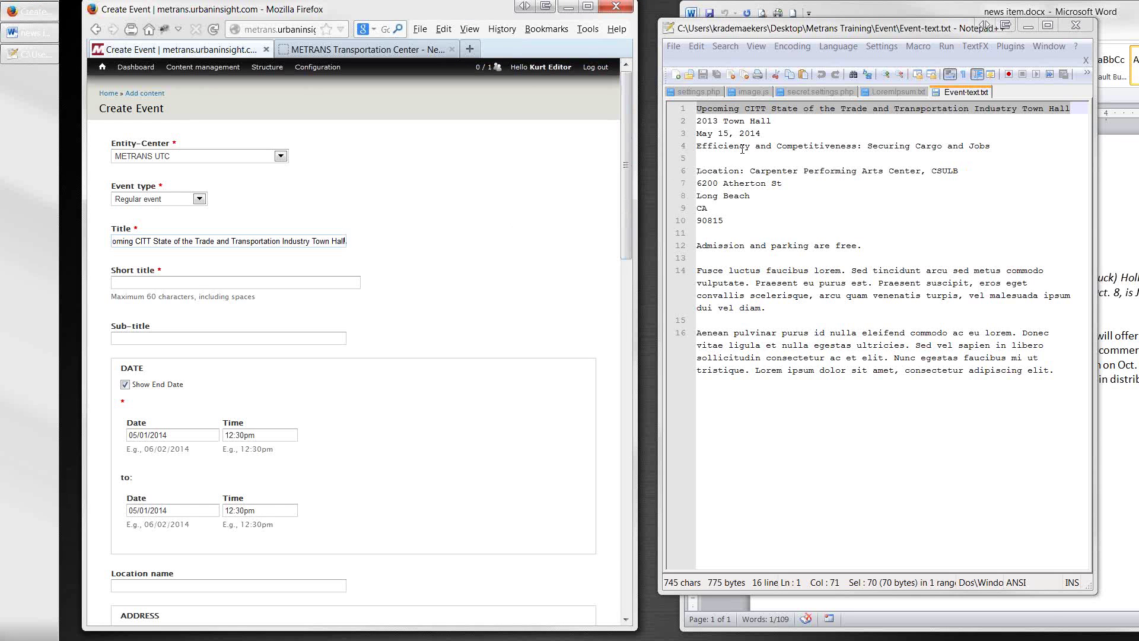
drag(770, 127, 699, 127)
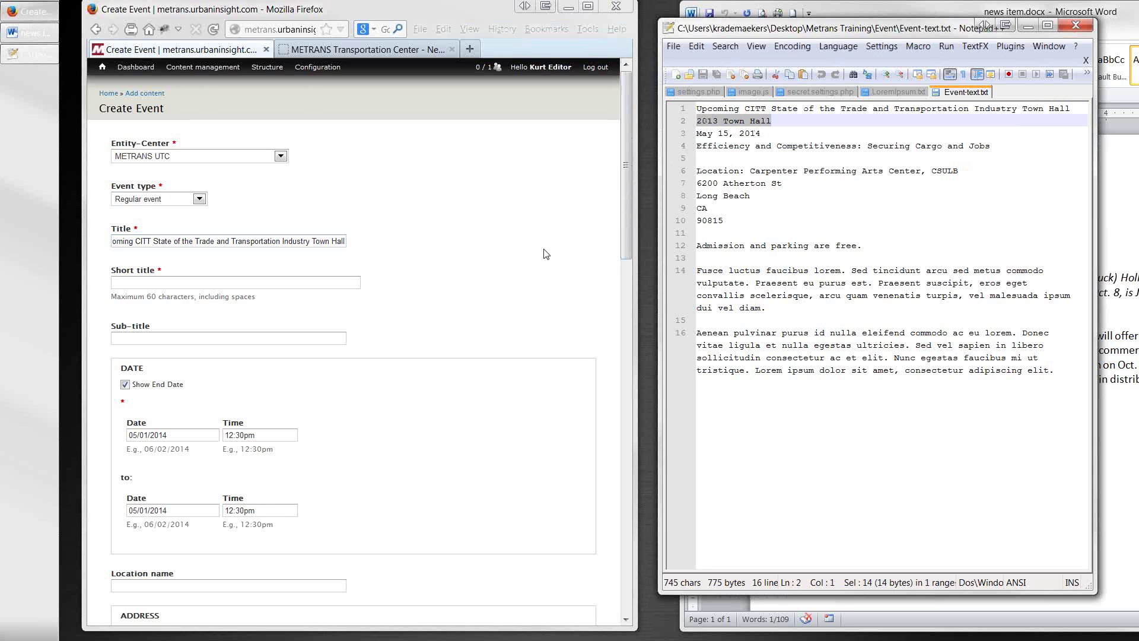
click(222, 284)
text(Upcoming CITT State of the Trade and Transportation Industry Tow)
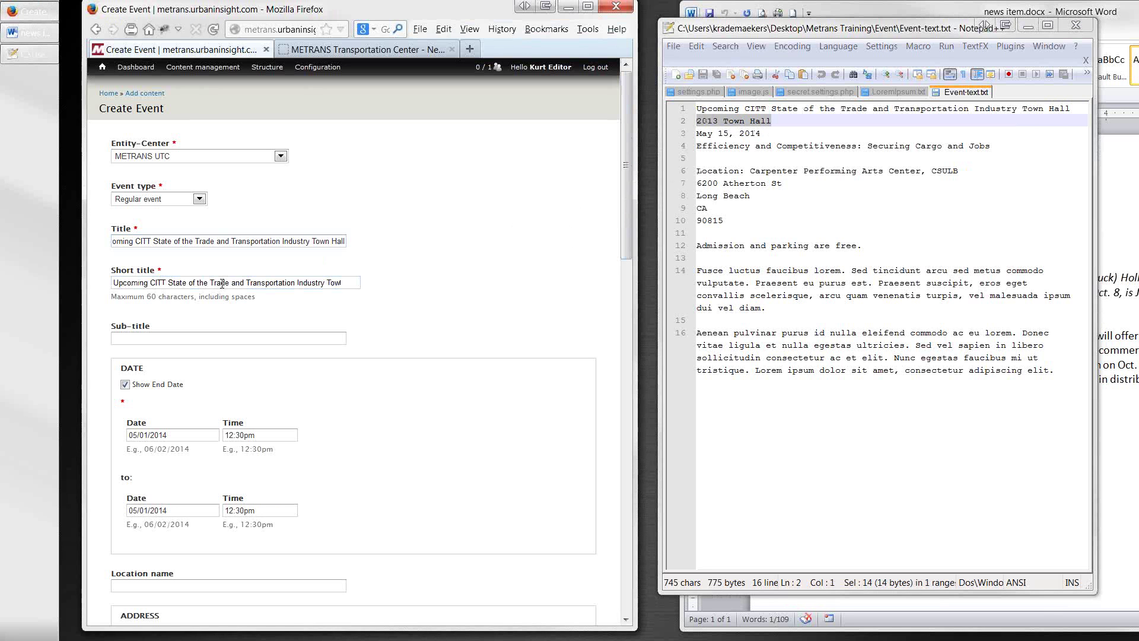
key(ctrl+a)
key(BackSpace)
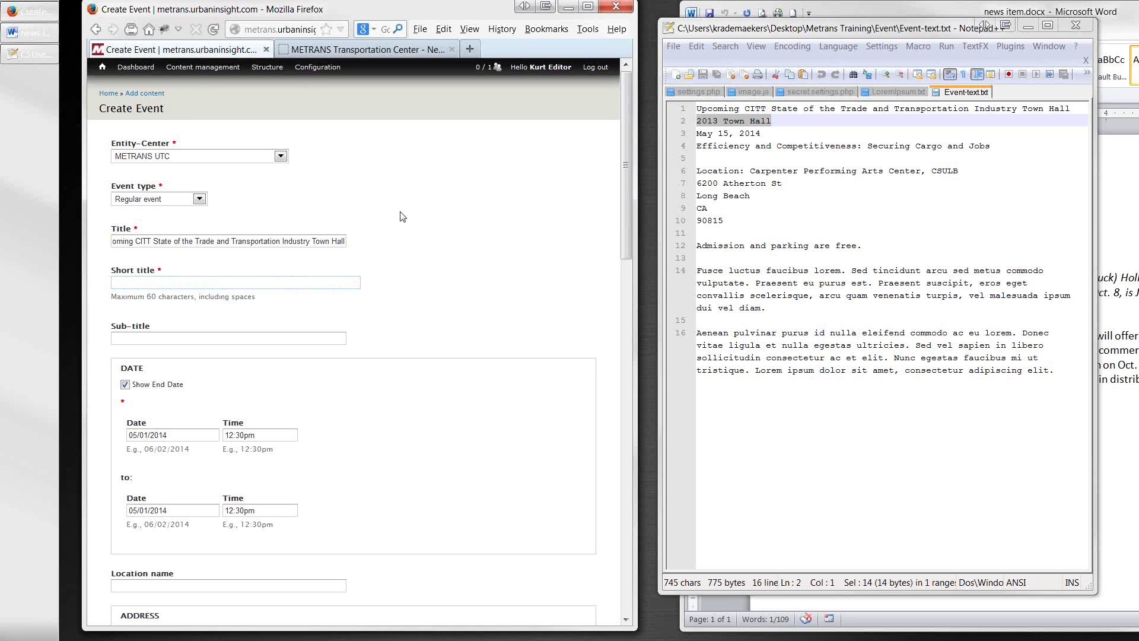
drag(761, 133, 690, 145)
key(ctrl+c)
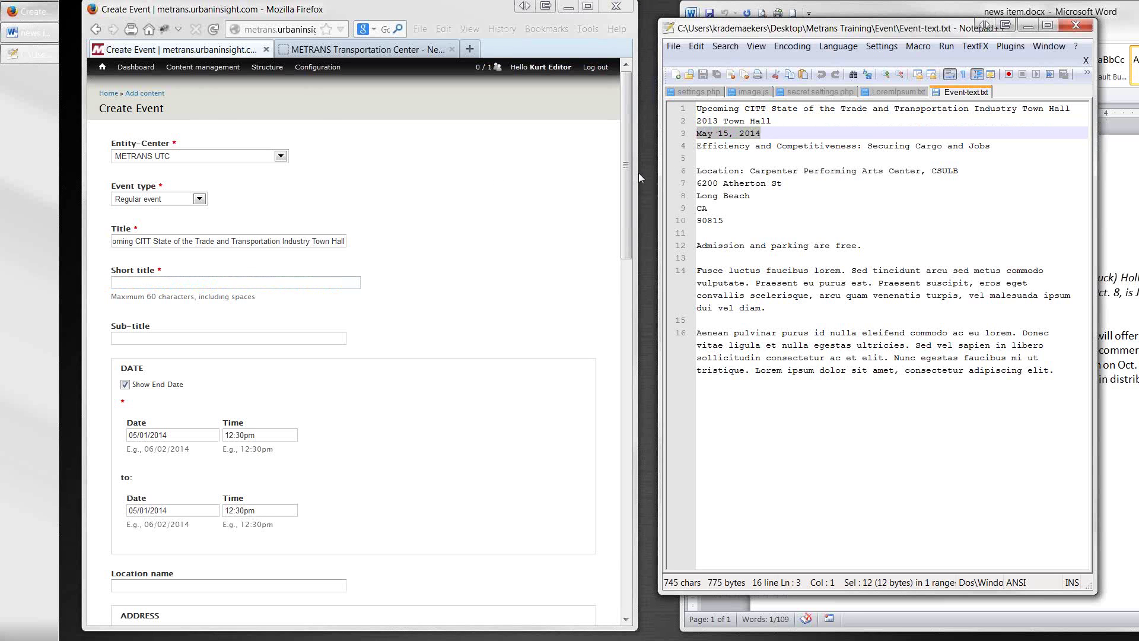
click(163, 283)
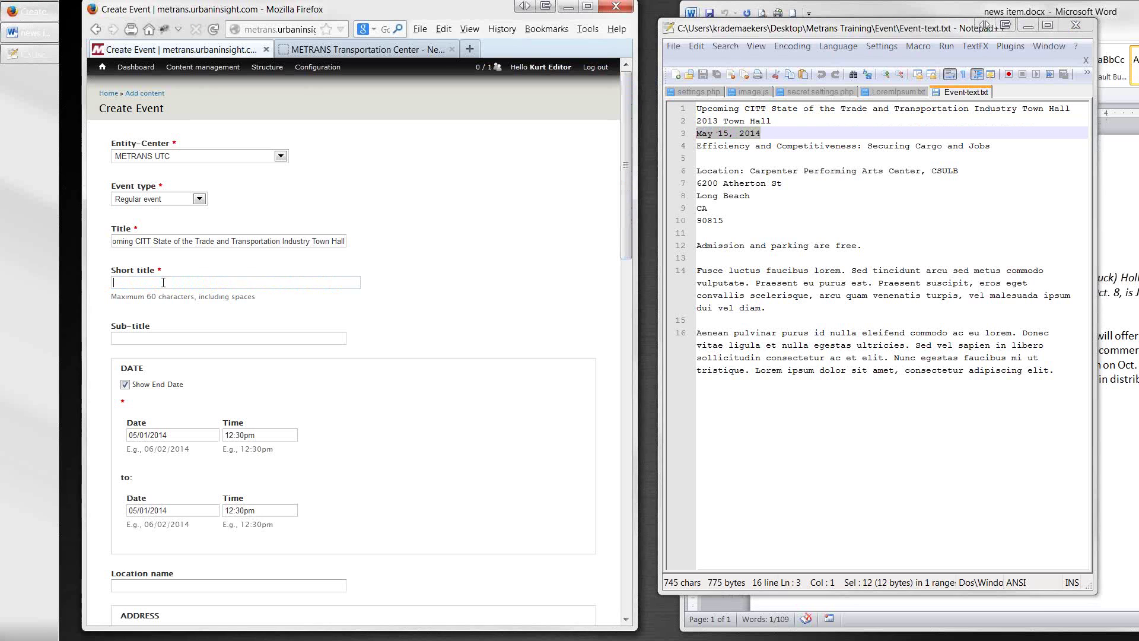
key(ctrl+v)
key(ctrl+a)
key(BackSpace)
Enter "Upcoming CITT 2013 Town Hall" as the Short title, copying "2013 Town Hall" from the event text
drag(782, 122, 690, 126)
key(ctrl+c)
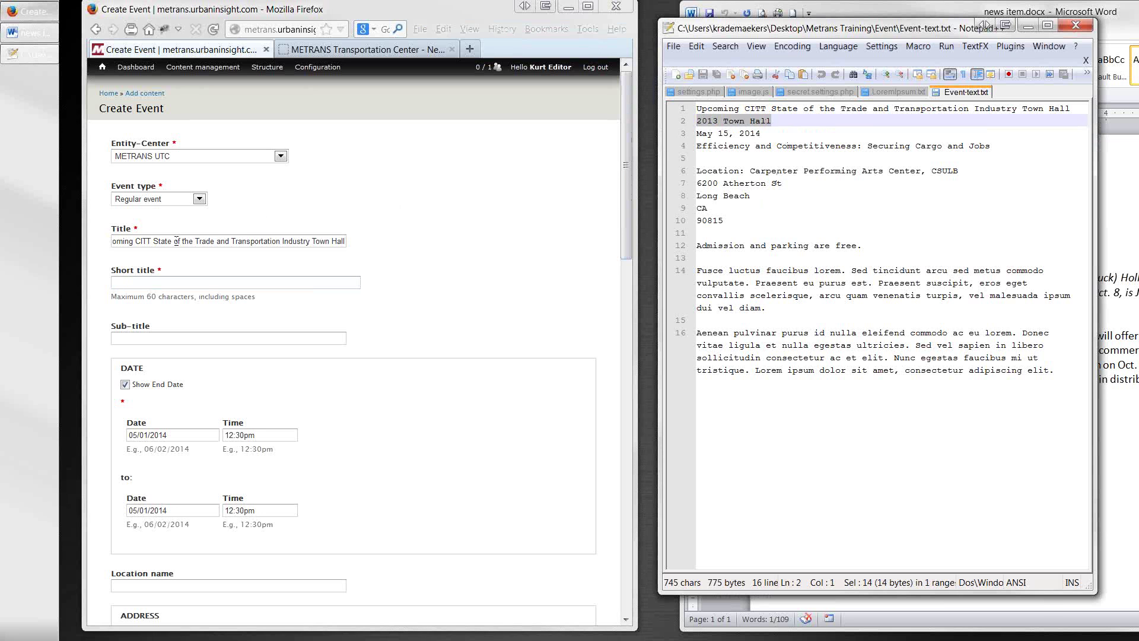
click(142, 280)
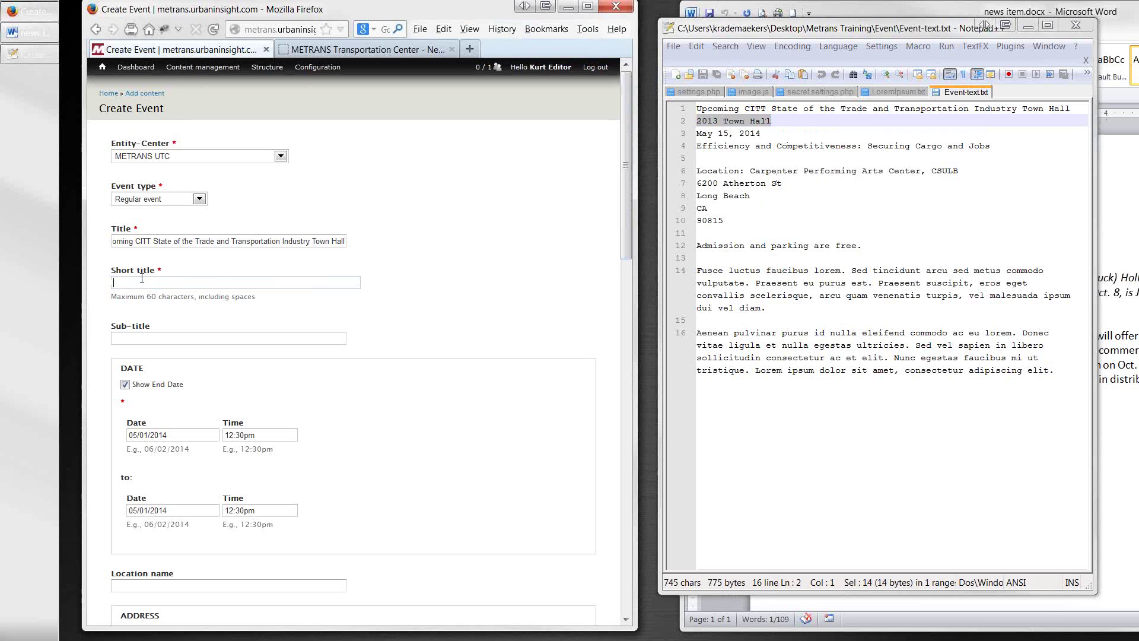
text(Upd)
key(BackSpace)
text(coming)
text(CITT)
key(ctrl+v)
Copy "Efficiency and Competitiveness: Securing Cargo and Jobs" from the event text into the event's Sub-title
click(155, 343)
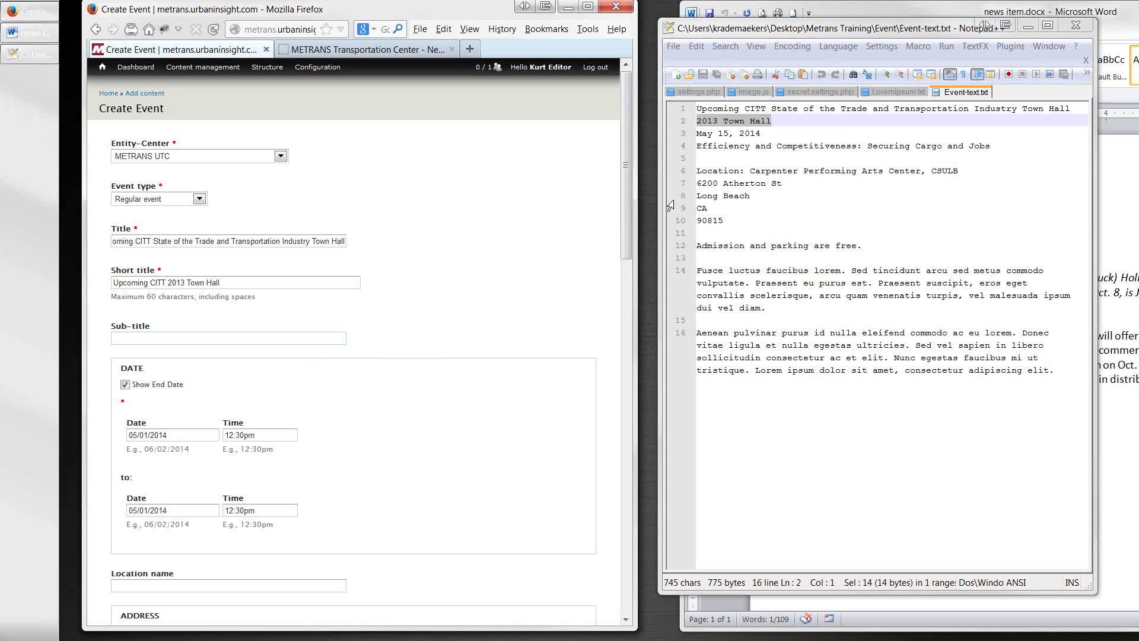
drag(997, 147, 676, 151)
key(ctrl+c)
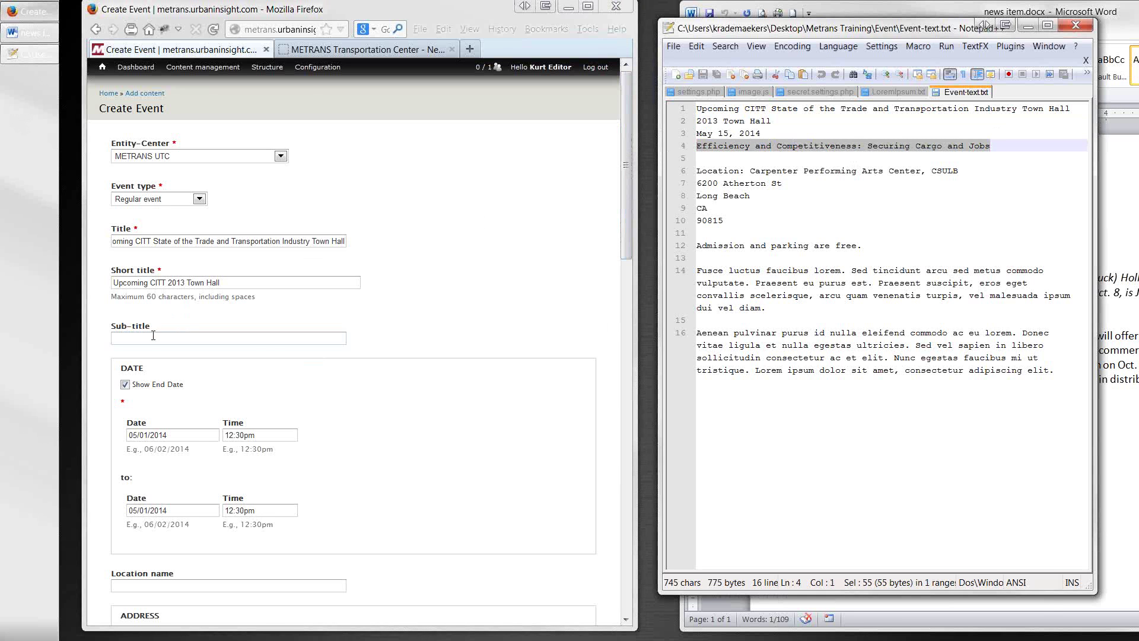
click(153, 338)
key(ctrl+v)
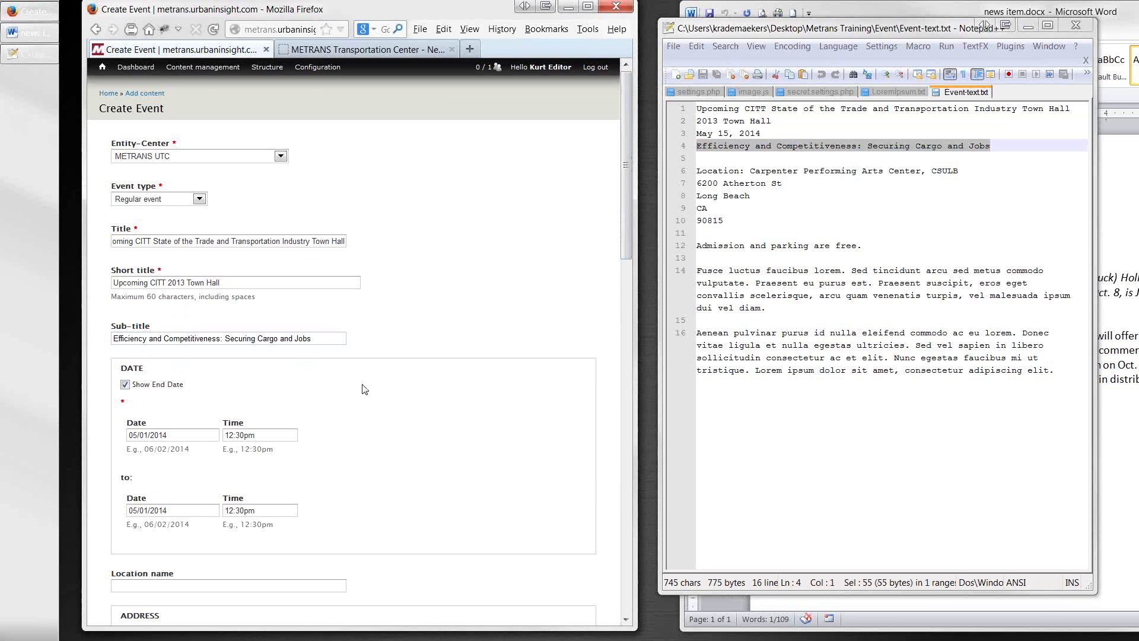
Turn off the event's end date and set its date to 05/15/2014 and its time to 01:00pm
scroll(363, 389, down, 4)
click(125, 249)
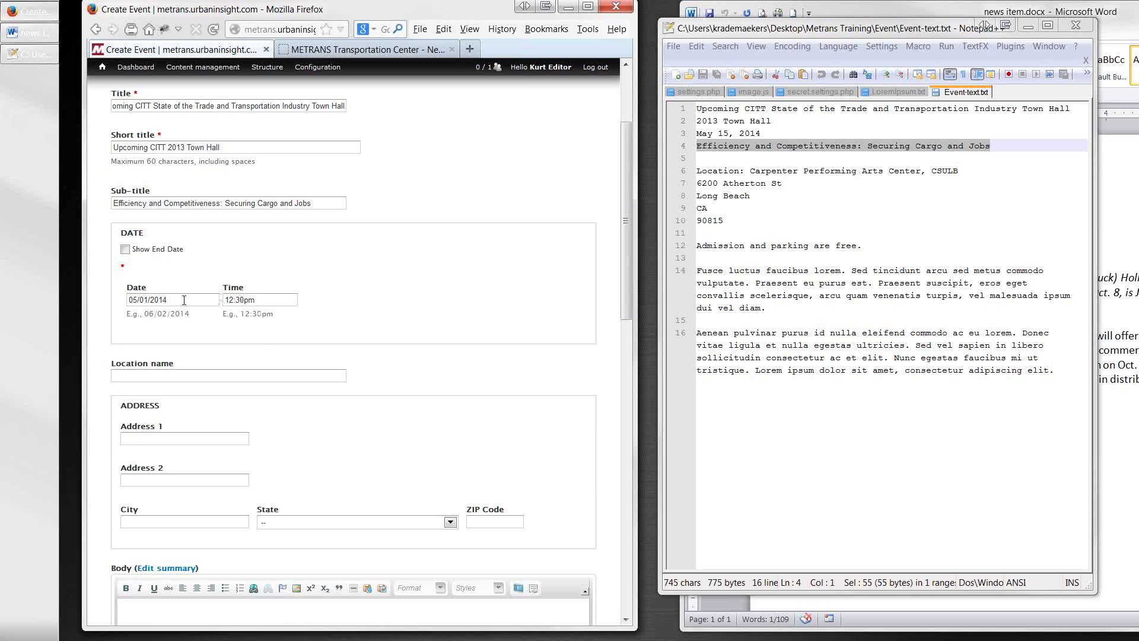
click(206, 301)
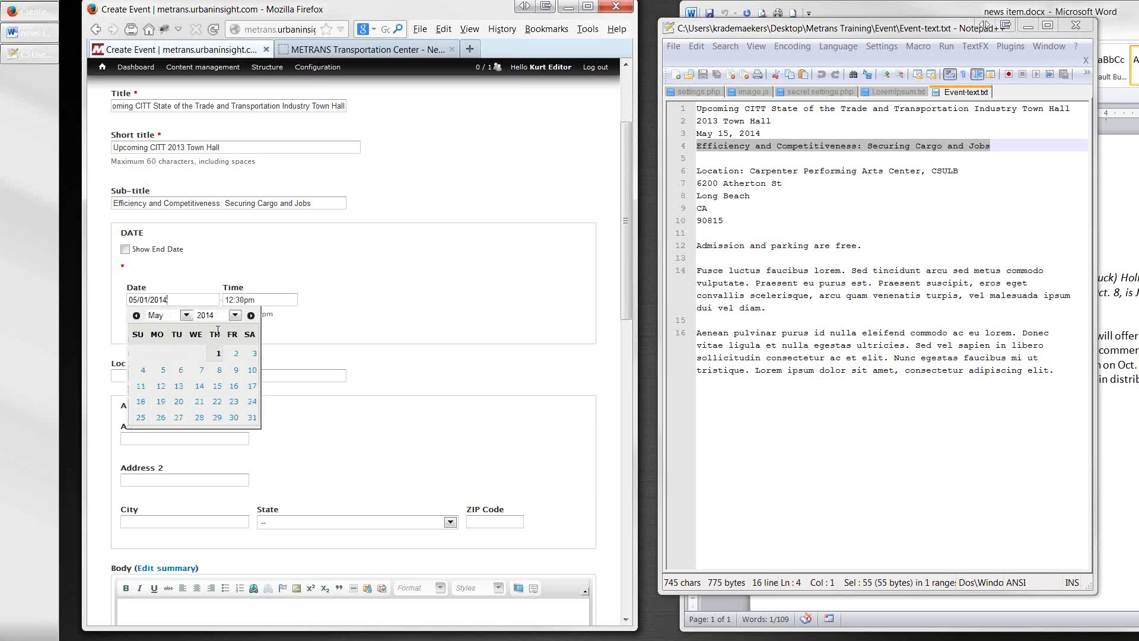
click(217, 390)
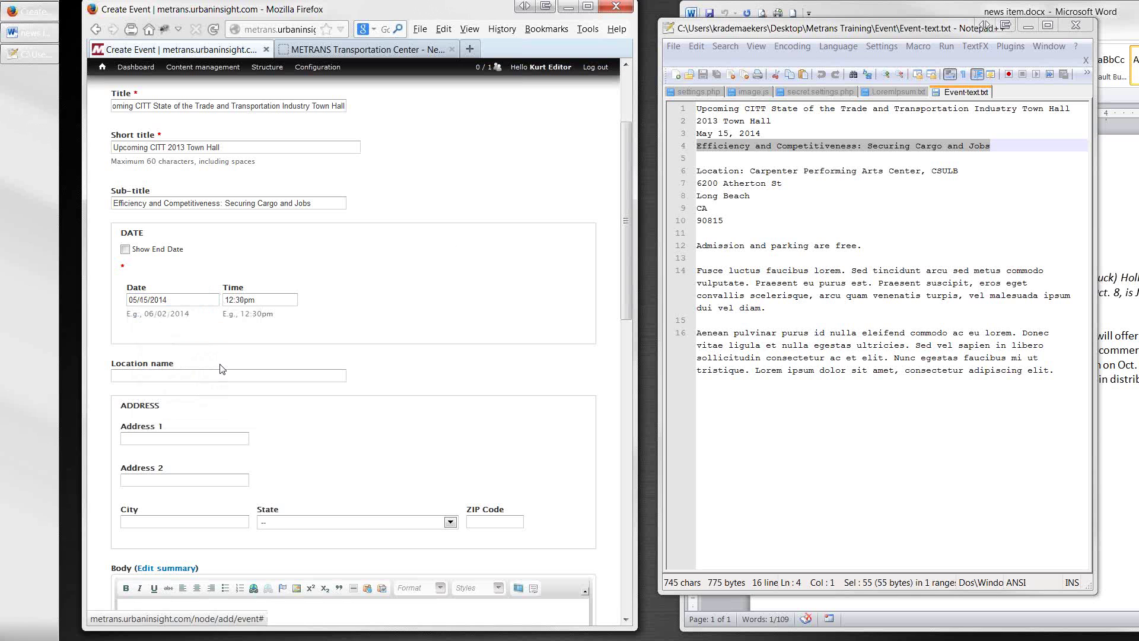
click(245, 299)
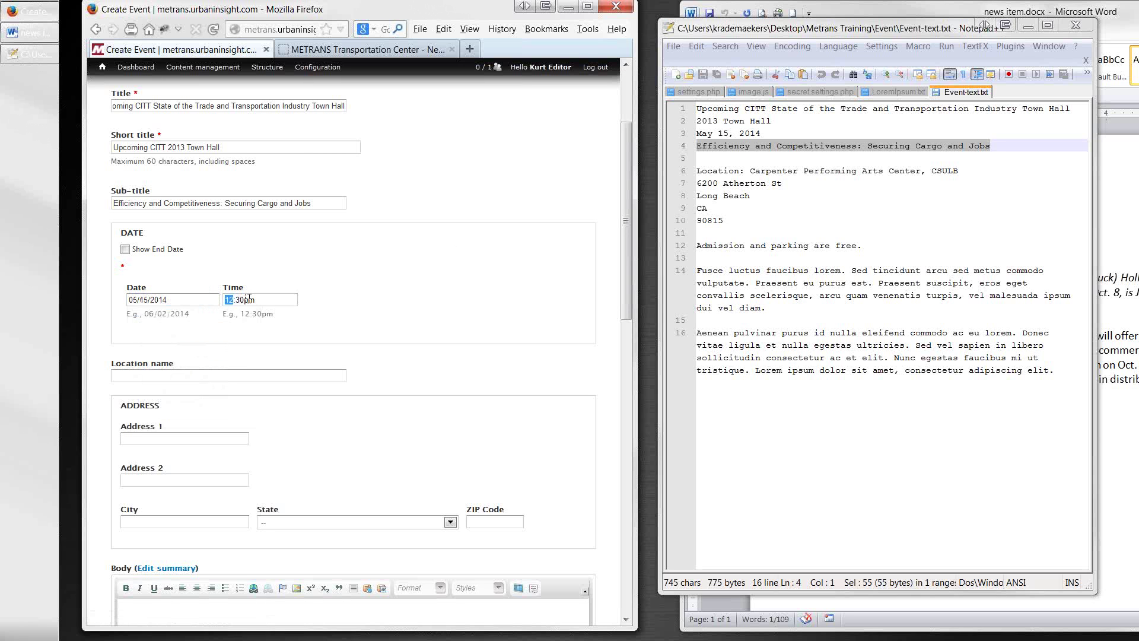
key(Right)
key(Tab)
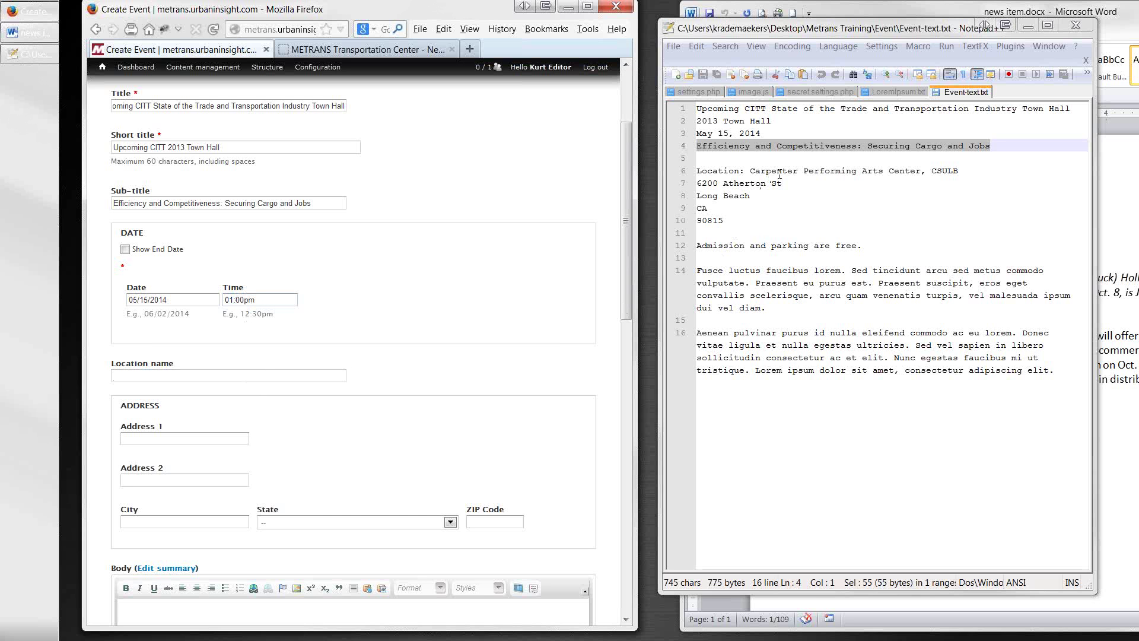
Copy "Carpenter Performing Arts Center, CSULB" from the event text into the Location name
drag(961, 174, 751, 178)
key(ctrl+c)
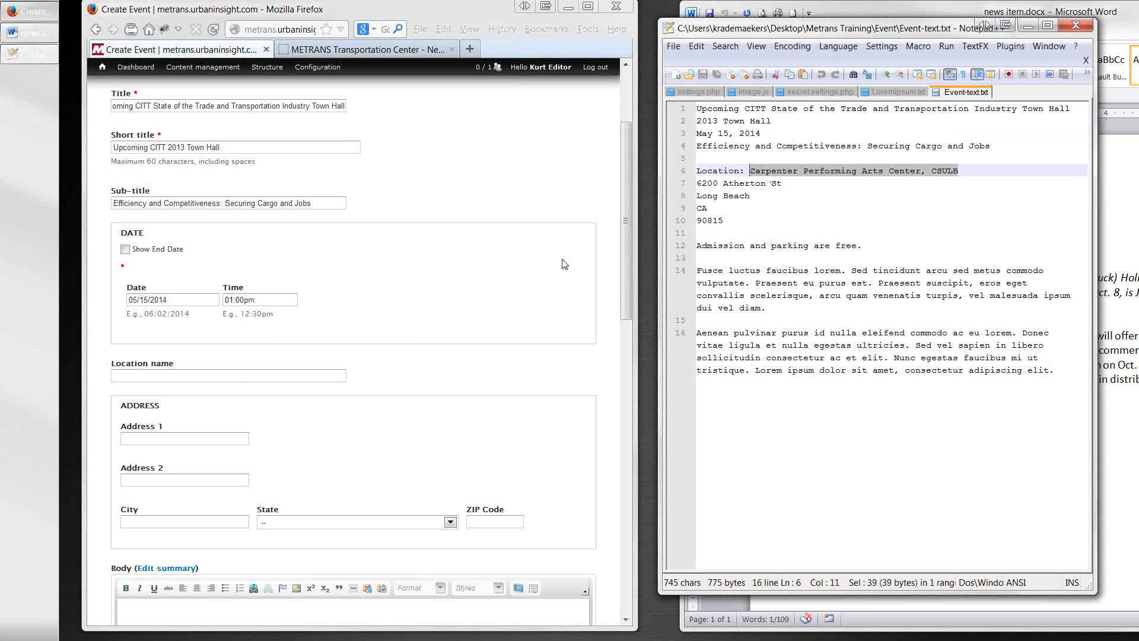
click(238, 376)
key(ctrl+v)
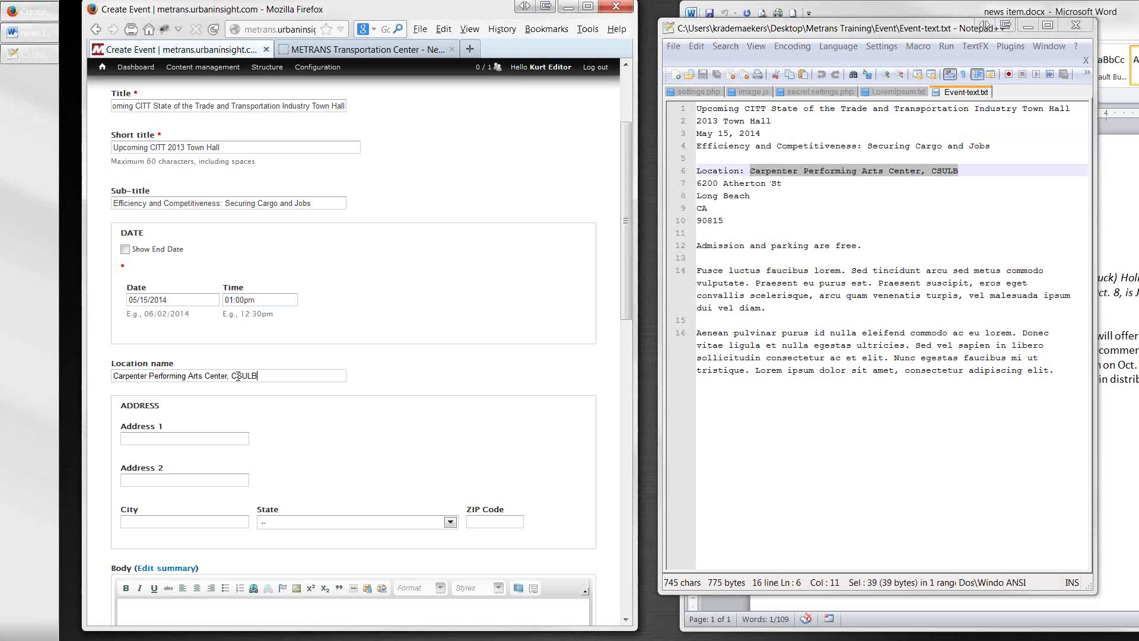
Copy the venue's street address from the event text into Address 1
click(223, 438)
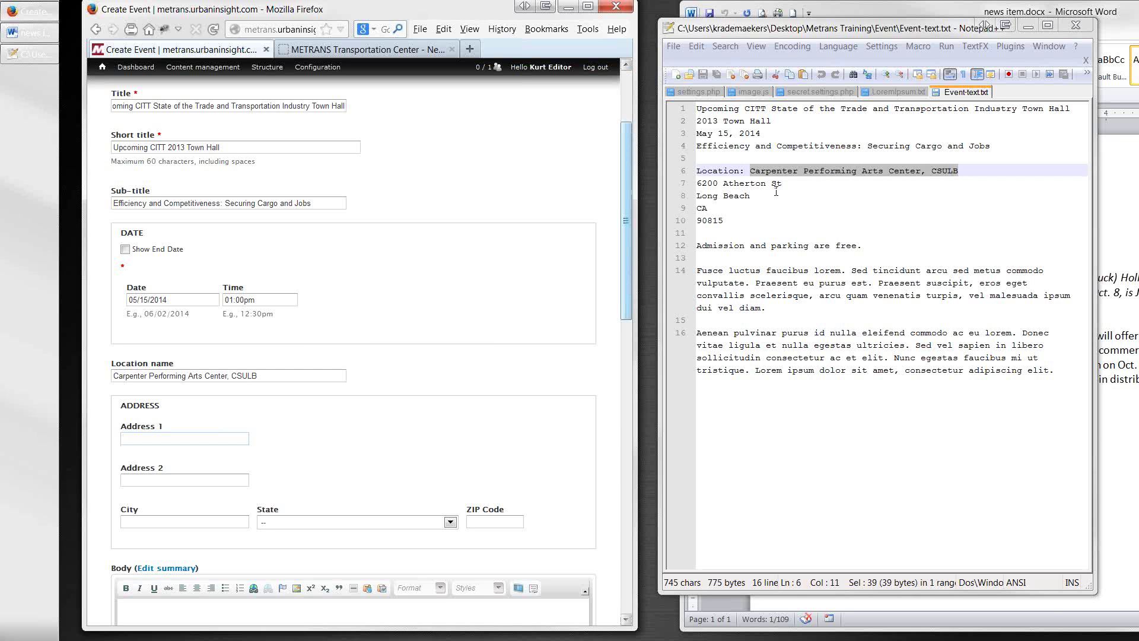
drag(783, 184, 693, 187)
key(ctrl+c)
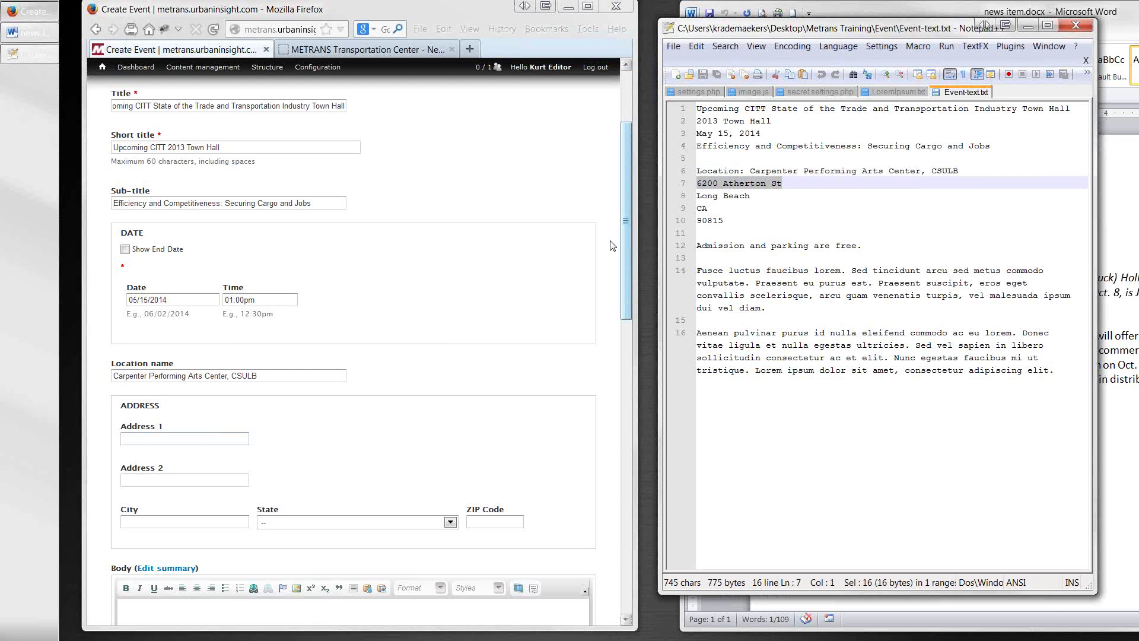
click(187, 438)
key(ctrl+v)
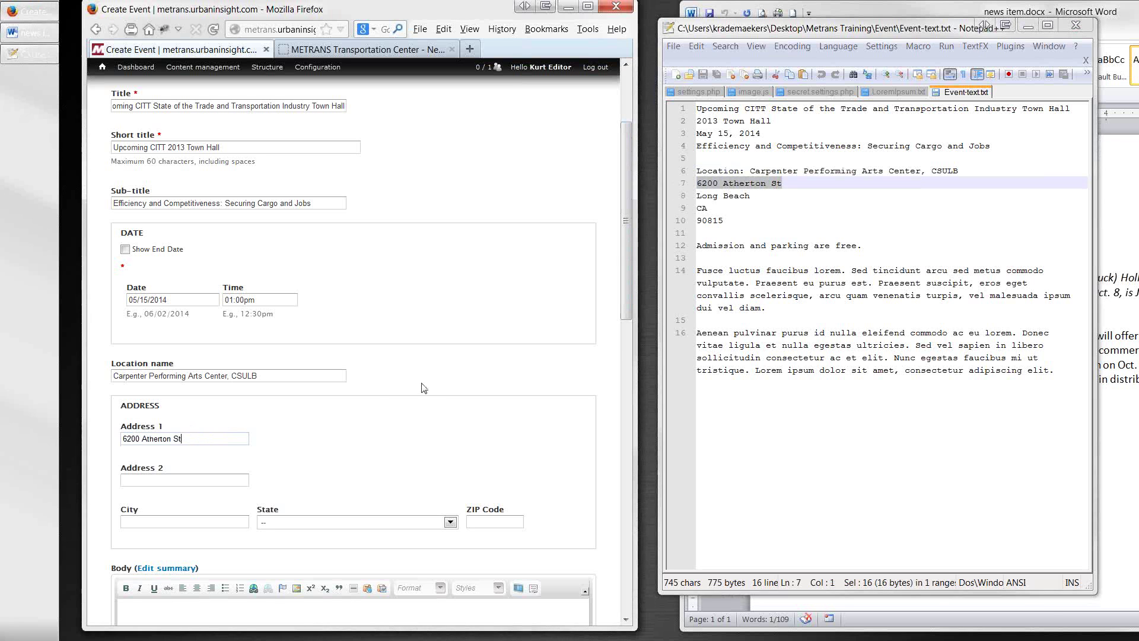
Copy the venue's city from the event text into City and set State to California
drag(766, 198, 692, 198)
key(ctrl+c)
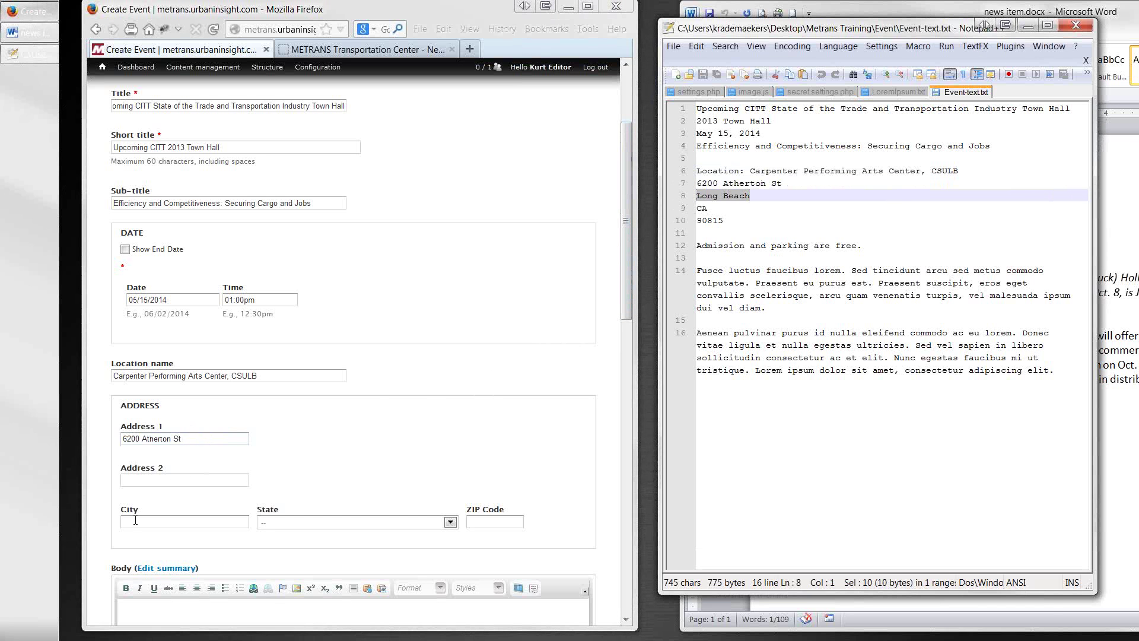
click(169, 521)
key(ctrl+v)
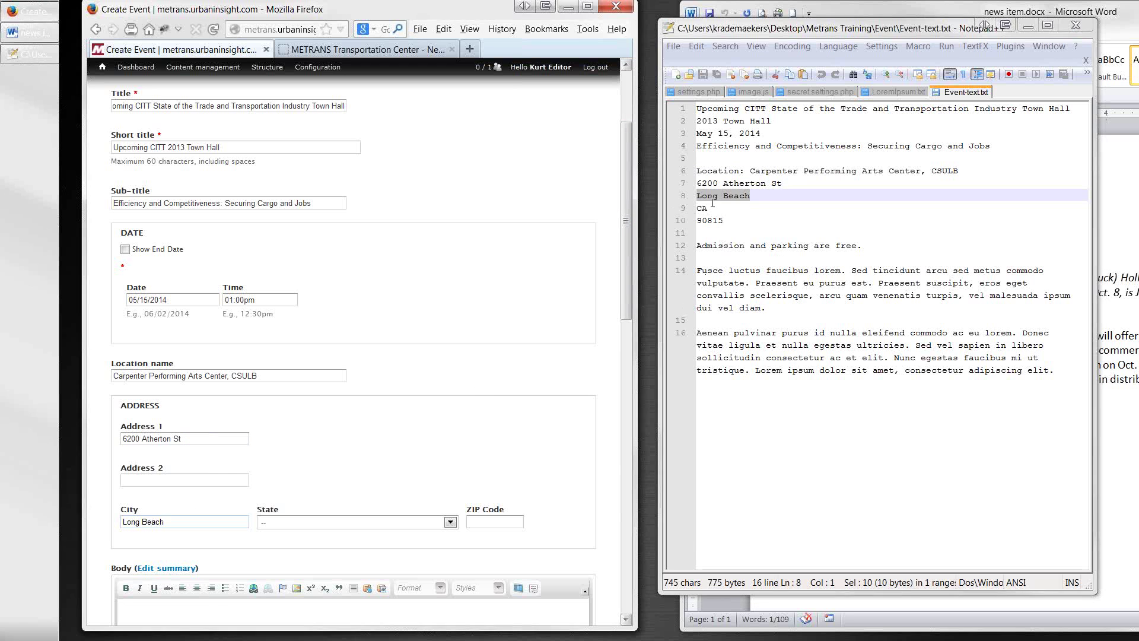
drag(713, 204, 696, 207)
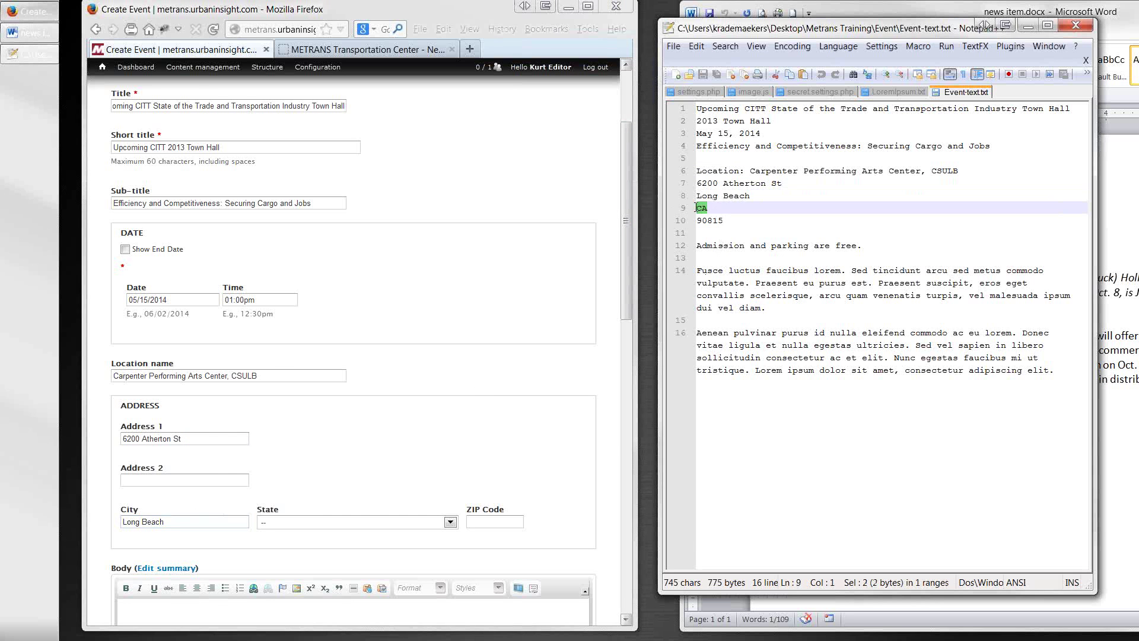
click(321, 521)
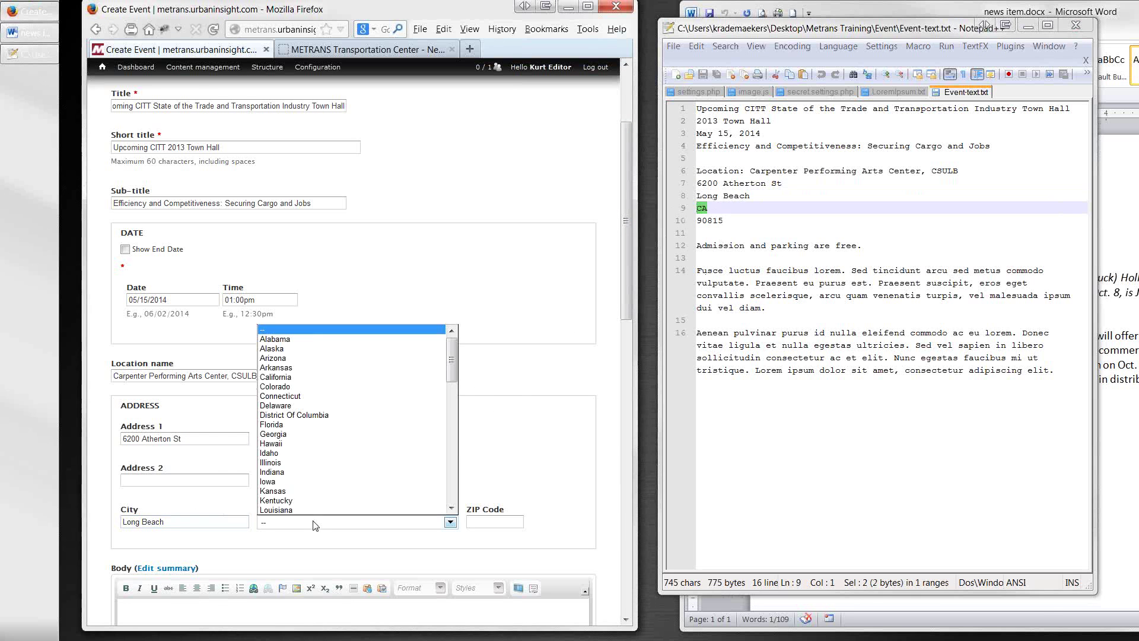
click(285, 378)
Copy the venue's ZIP code from the event text into the event's ZIP Code
click(496, 521)
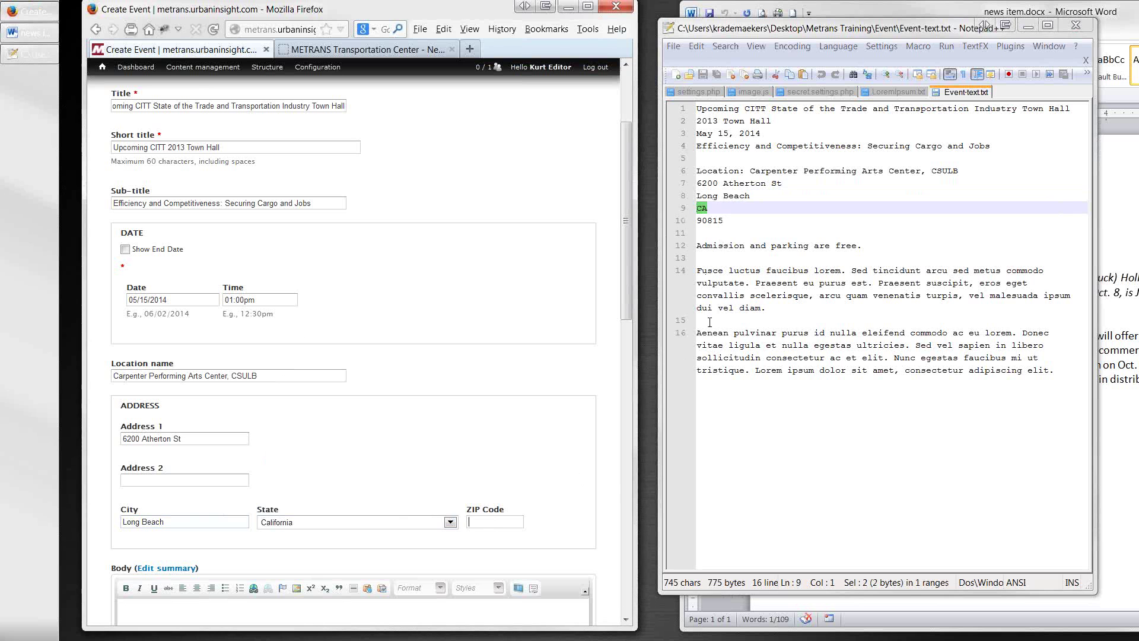
drag(736, 221, 693, 221)
key(ctrl+c)
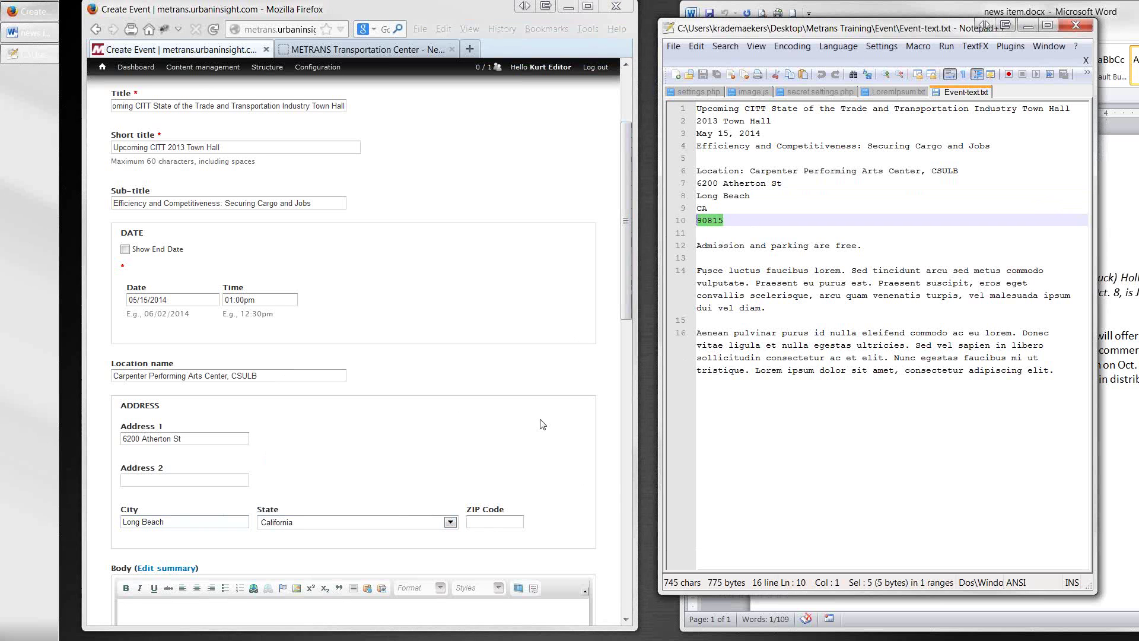
click(476, 521)
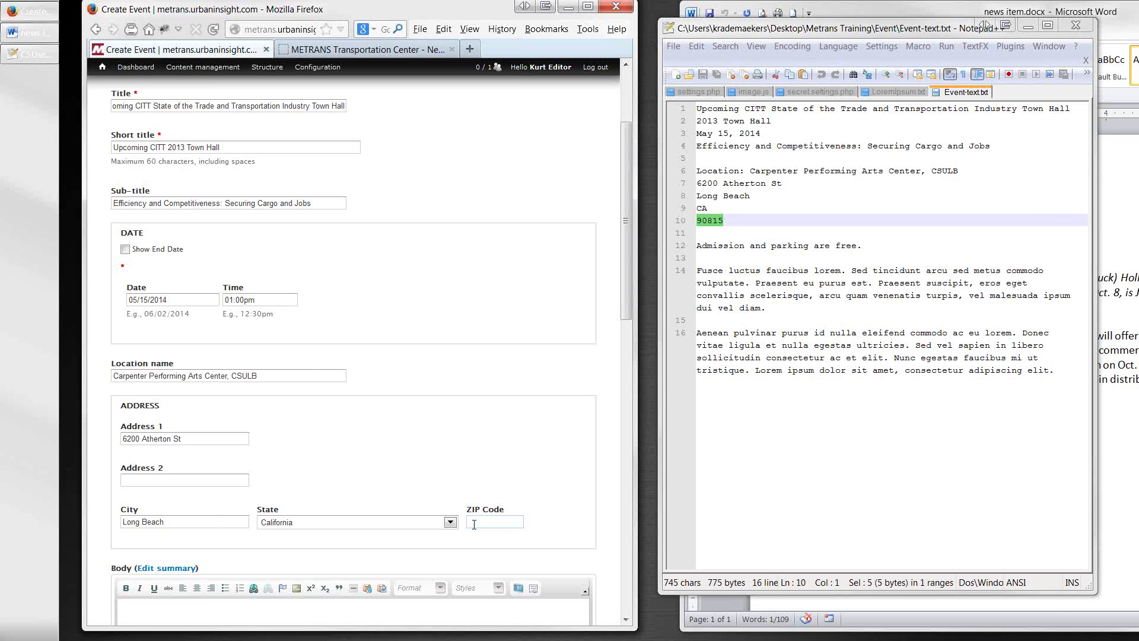
key(ctrl+v)
Move the line "Admission and parking are free." to the end of the event text, separated by a blank line
scroll(476, 517, down, 4)
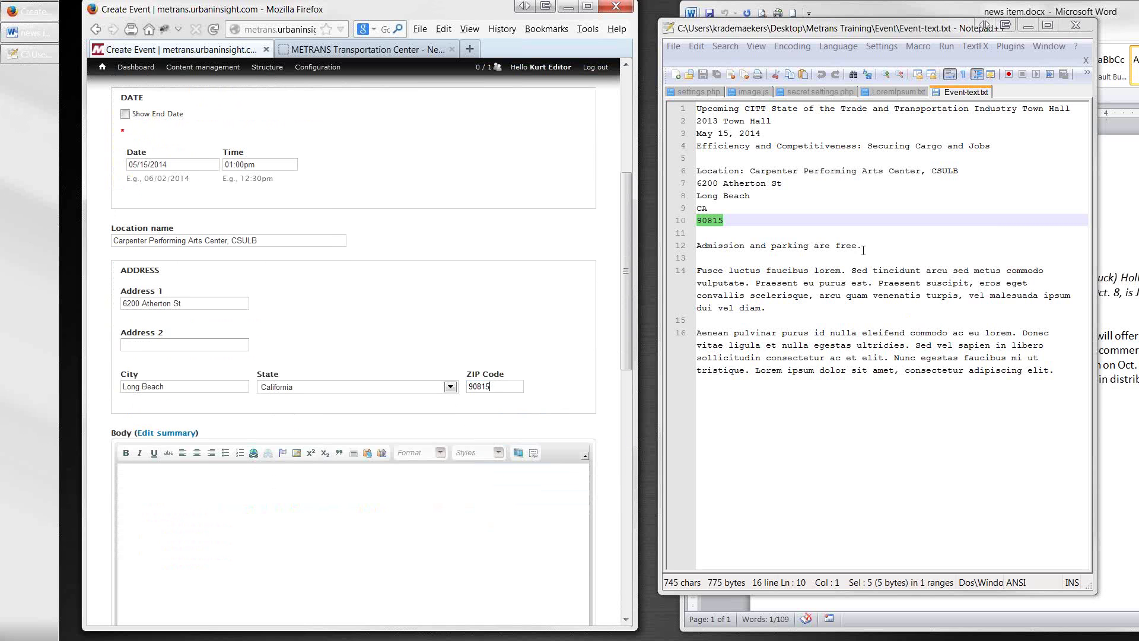
drag(862, 246, 690, 250)
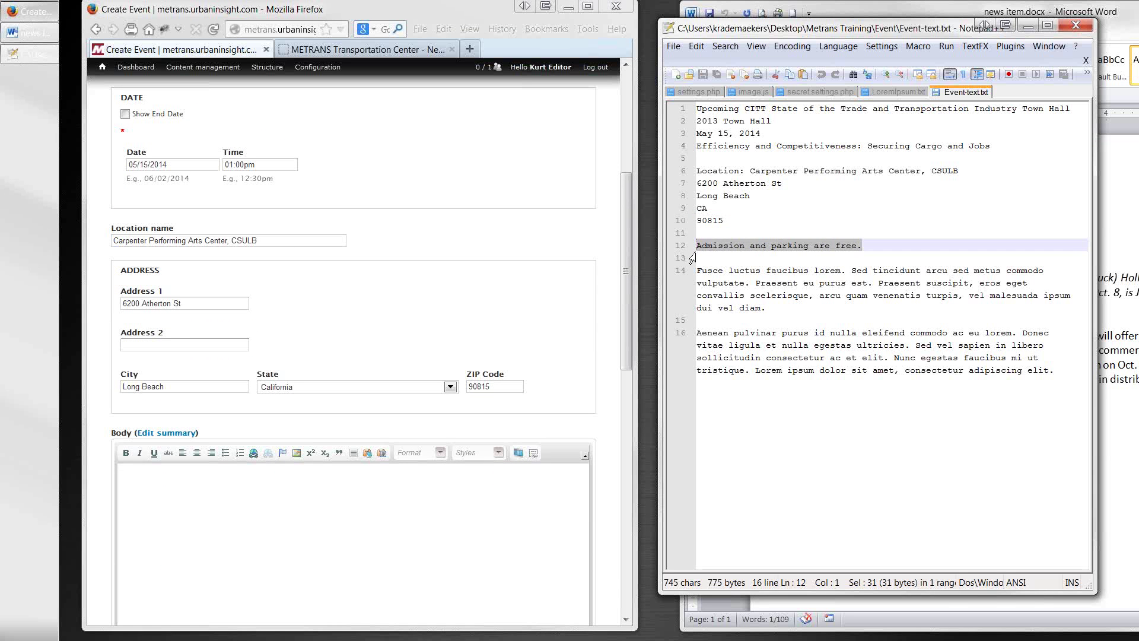
key(ctrl+x)
click(1055, 368)
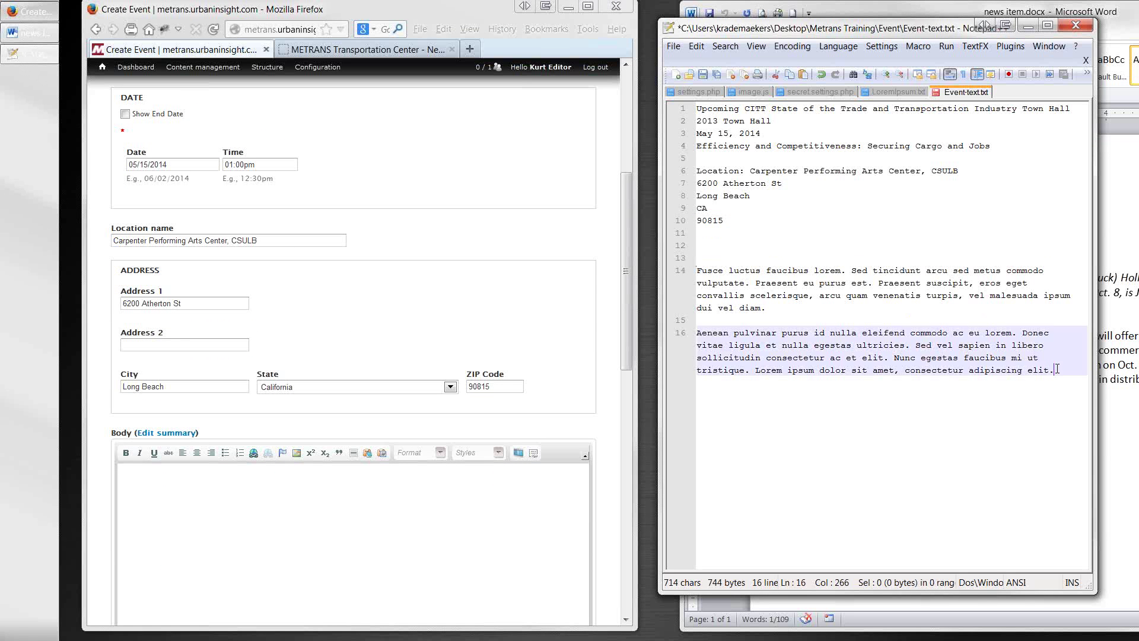
key(Return)
key(Return)
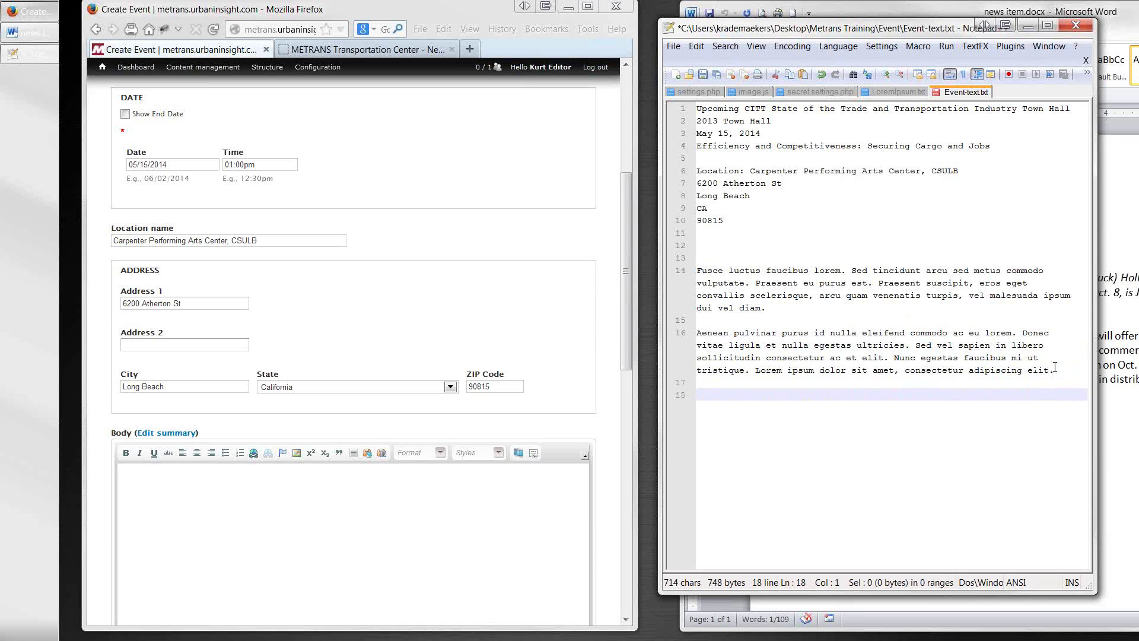
key(ctrl+v)
Copy the two description paragraphs and the closing admission line from the event text into the event's Body
key(shift+Up)
key(shift+Up)
key(shift+Up)
key(shift+Up)
key(shift+Up)
key(shift+Up)
key(shift+Up)
key(shift+Up)
key(shift+Up)
key(shift+Up)
key(shift+Up)
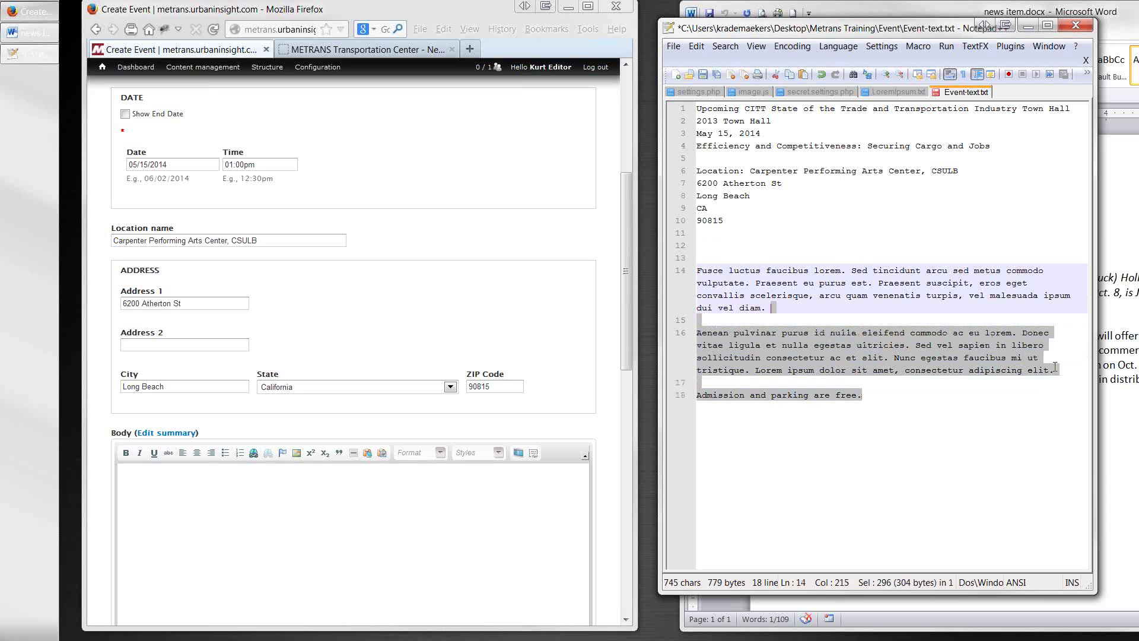
key(shift+Home)
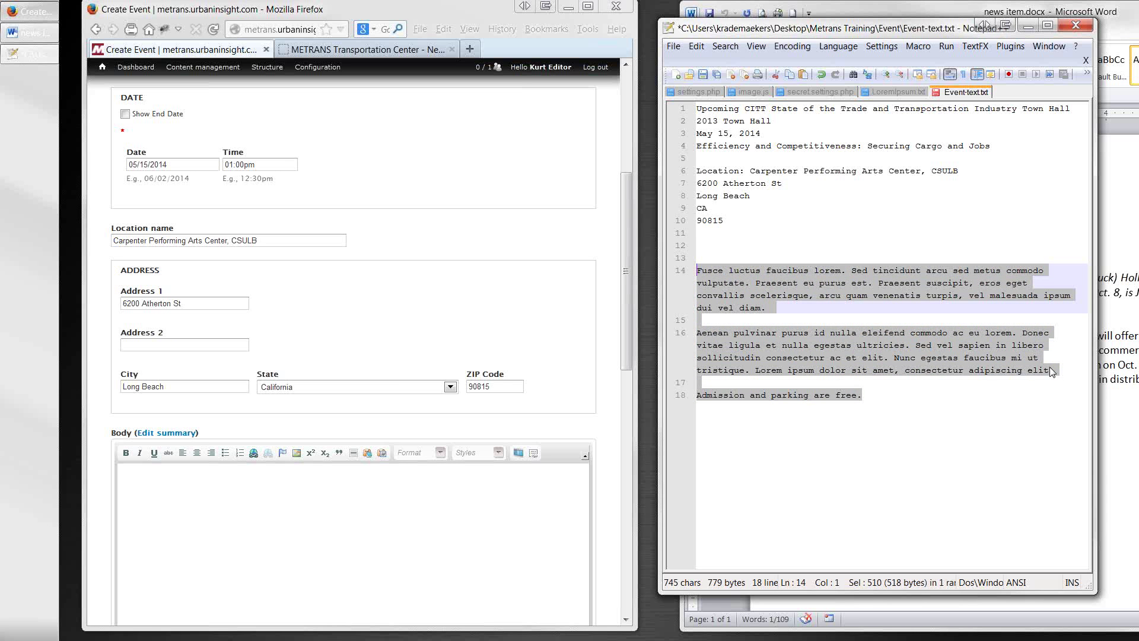
scroll(529, 516, down, 4)
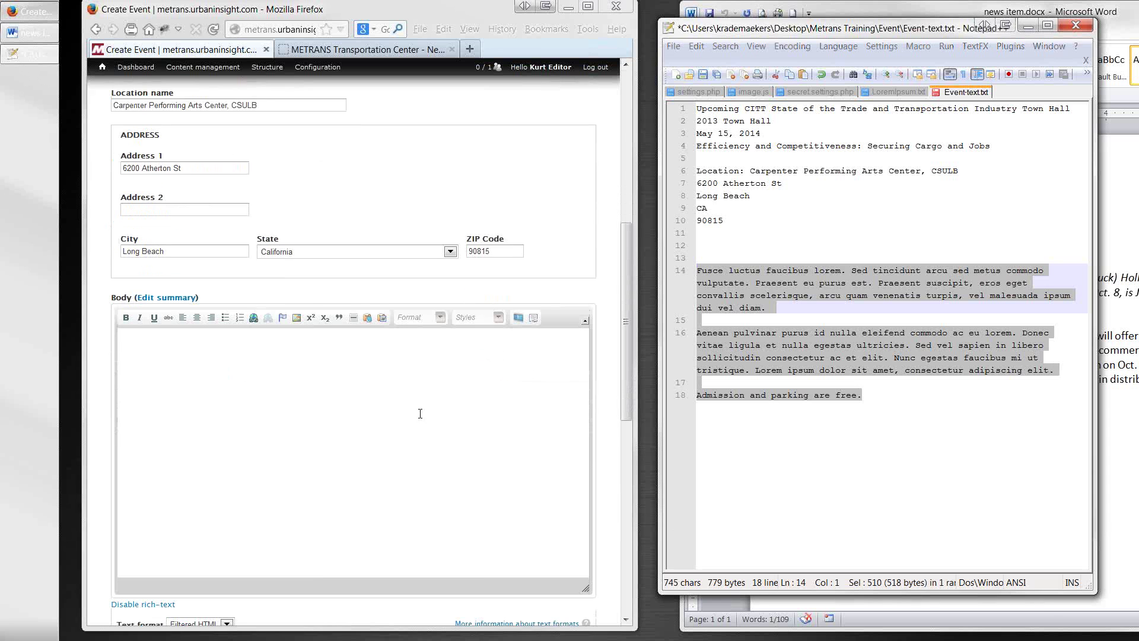
click(420, 413)
key(ctrl+v)
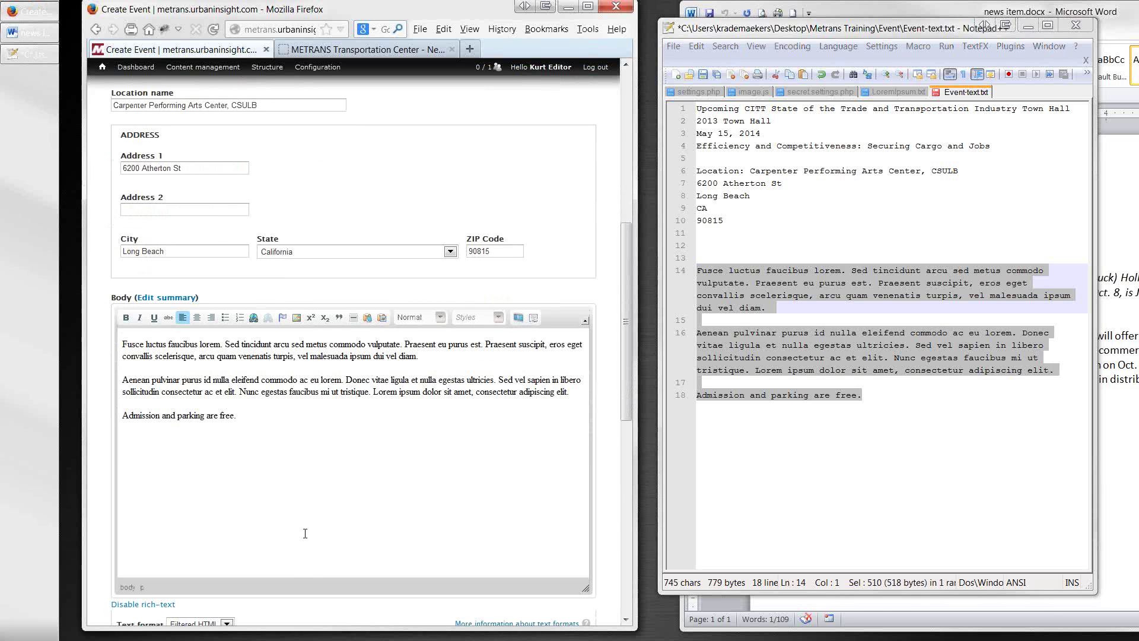
Examine the event form's remaining Image, File attachment, Other content URL, Link title and Tags fields
scroll(305, 533, down, 3)
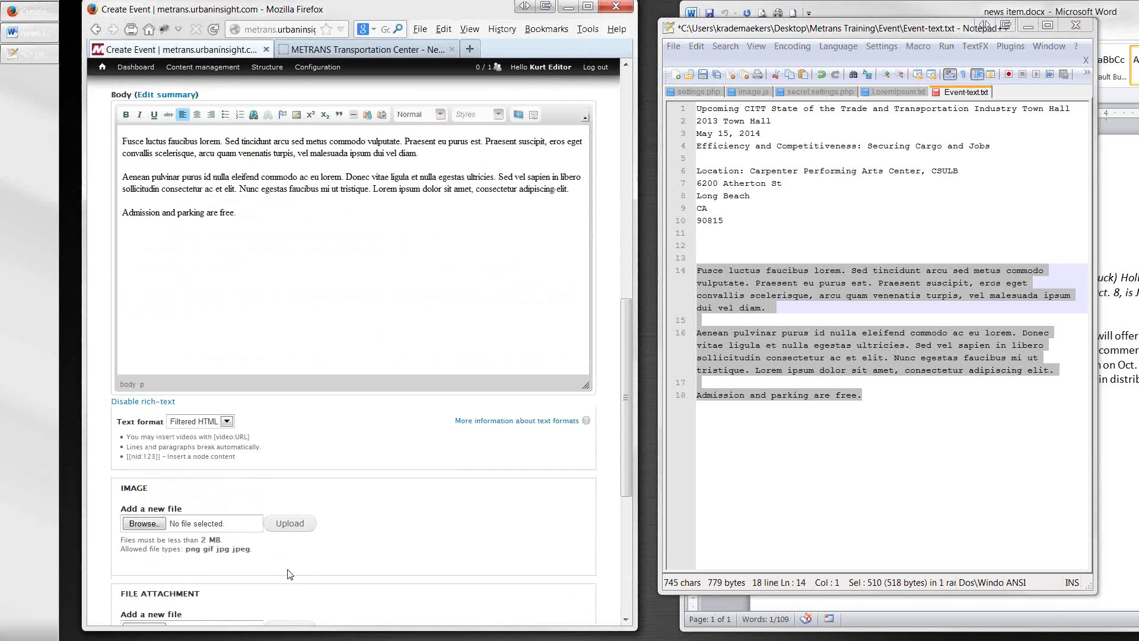
scroll(290, 574, down, 1)
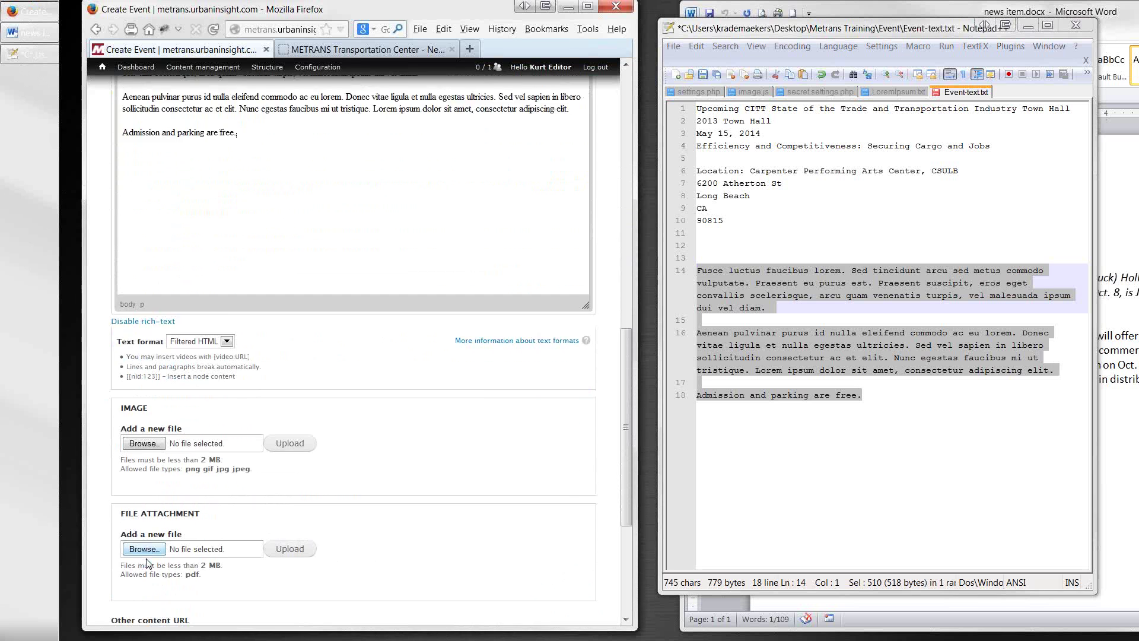
scroll(147, 564, down, 3)
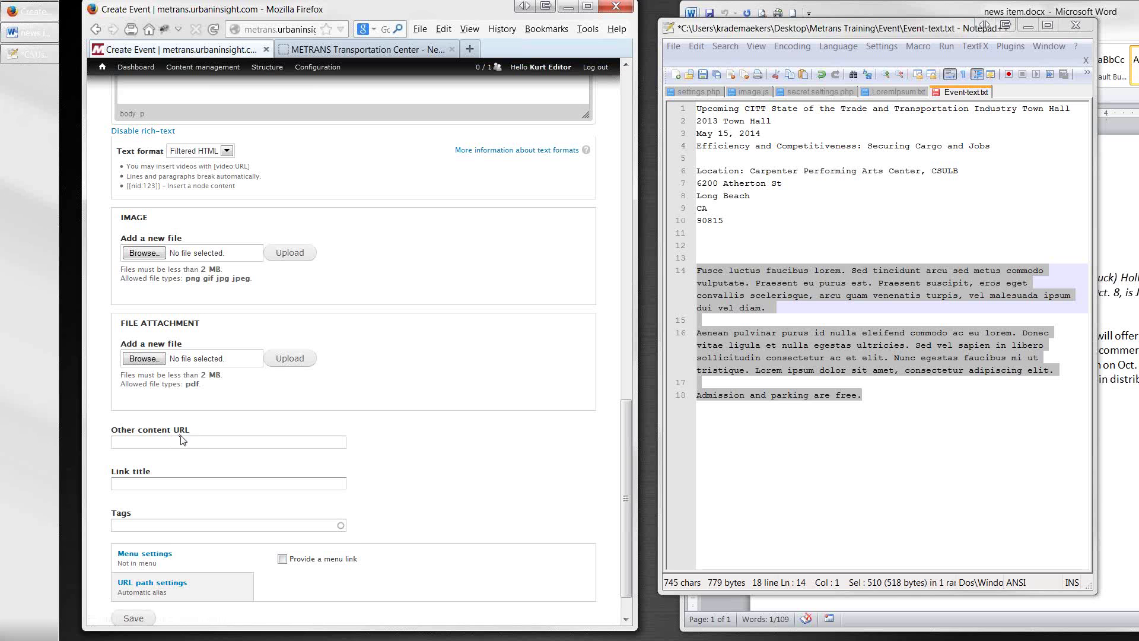
drag(191, 428, 112, 429)
click(153, 473)
drag(152, 473, 105, 471)
click(126, 442)
click(127, 484)
scroll(127, 488, down, 1)
click(127, 486)
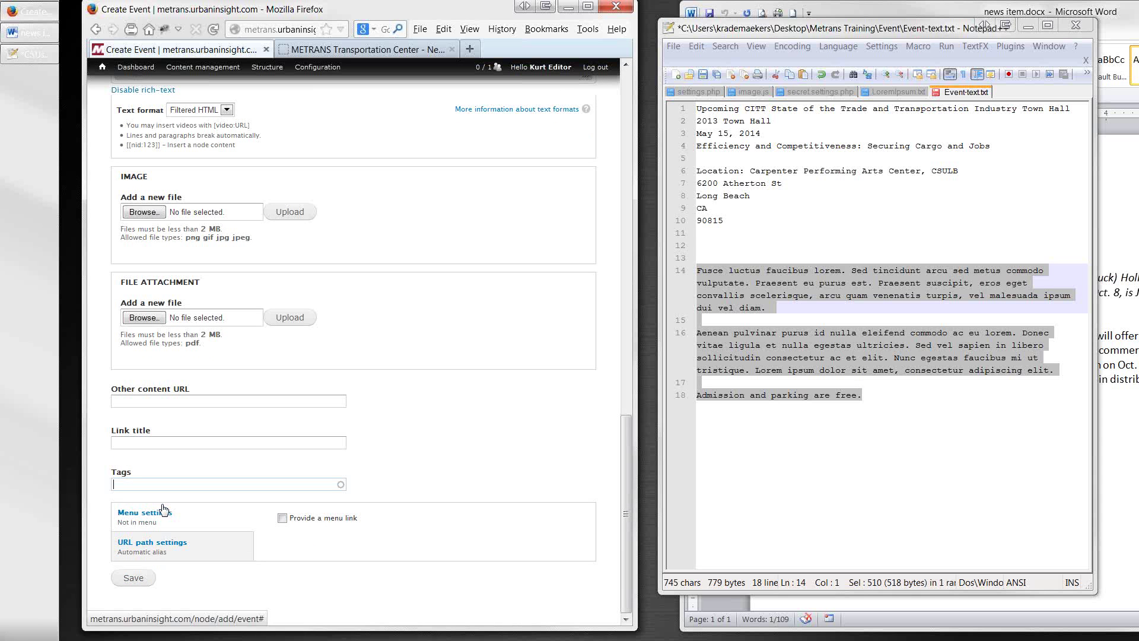
Save the event, widen the browser window and check the Link and File attachments labels on its page
click(126, 579)
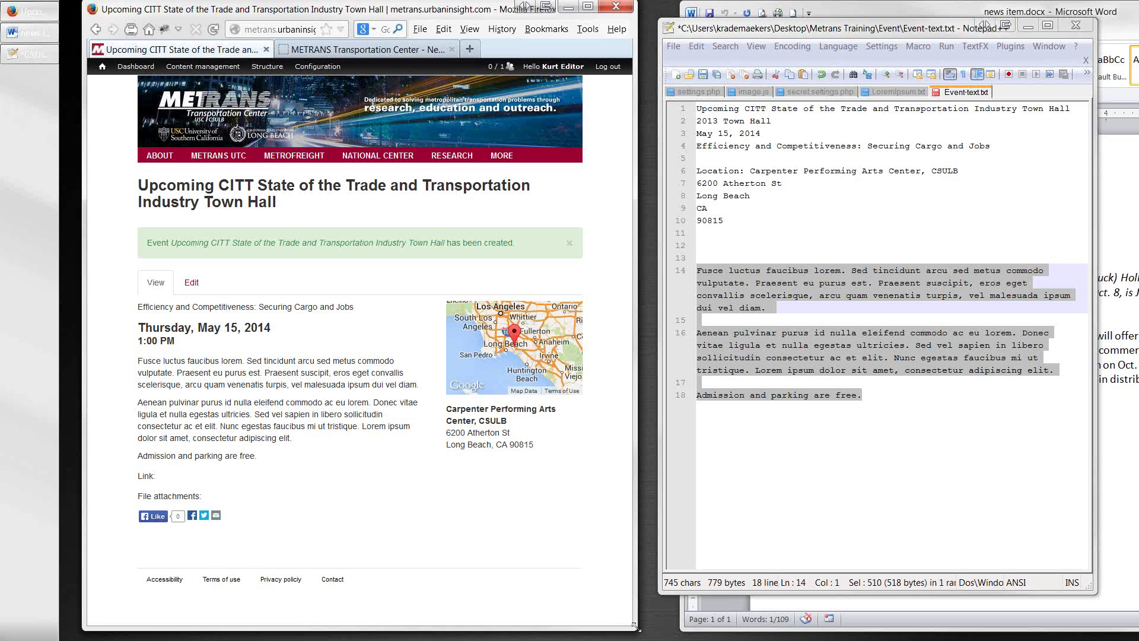
drag(634, 627, 854, 628)
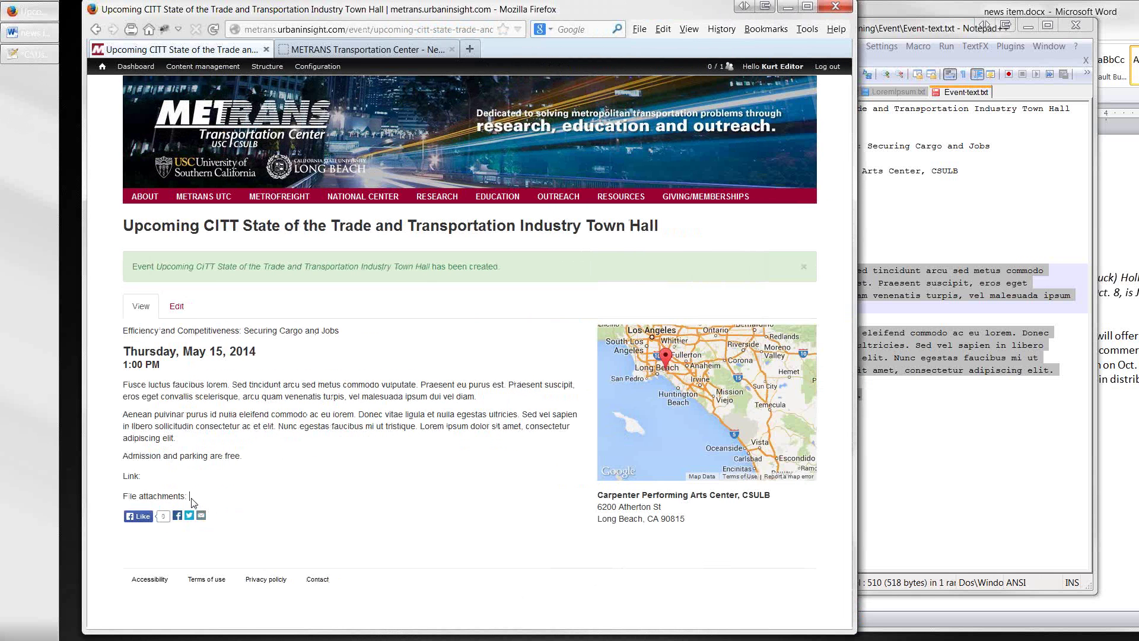
drag(191, 500, 122, 482)
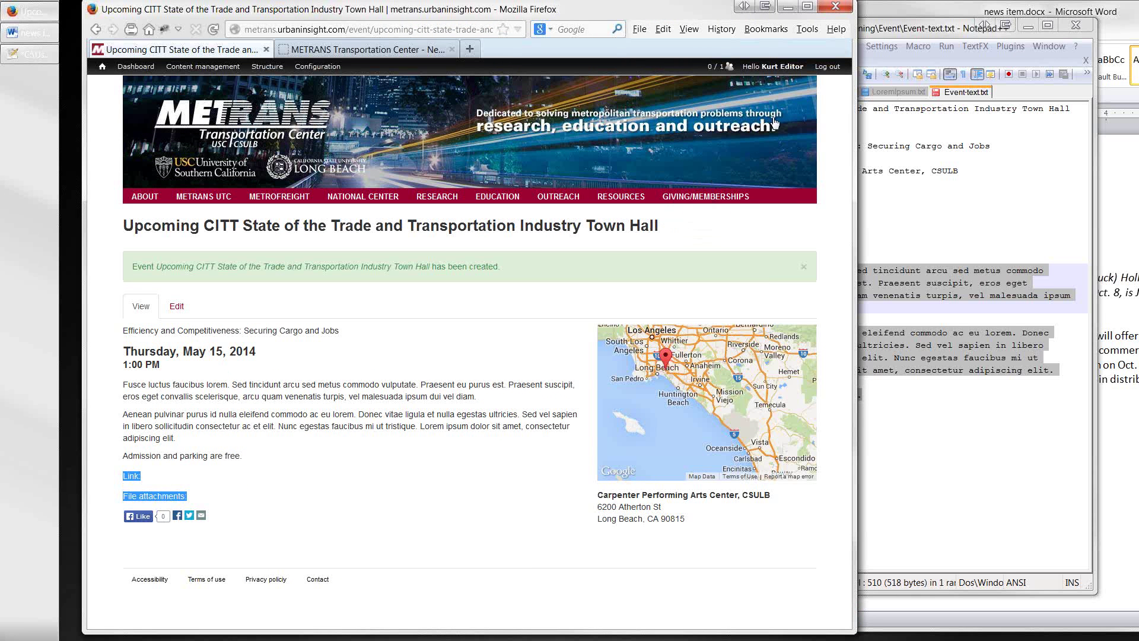
Log out of the site and open the Welcome to METRANS UTC page as a visitor
click(827, 67)
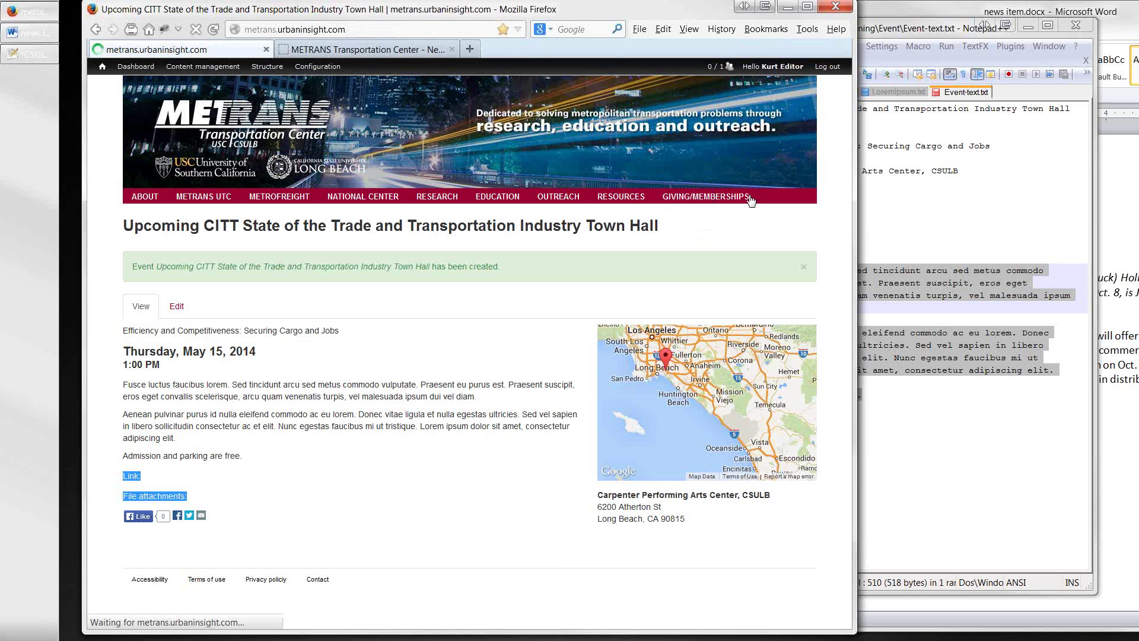
mouse_move(712, 202)
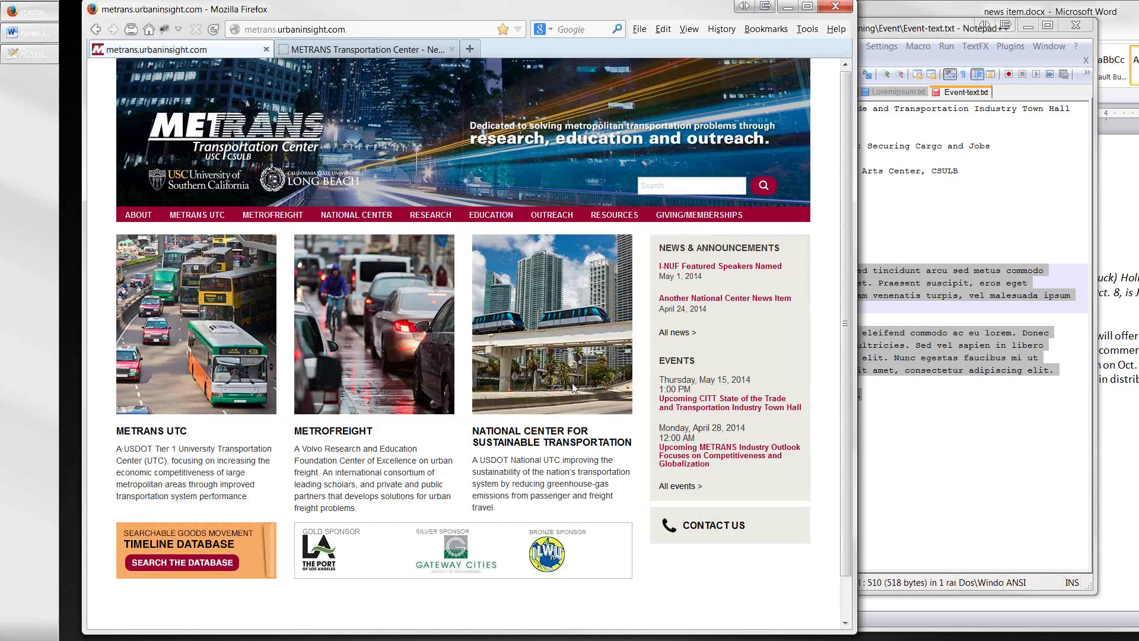
mouse_move(270, 217)
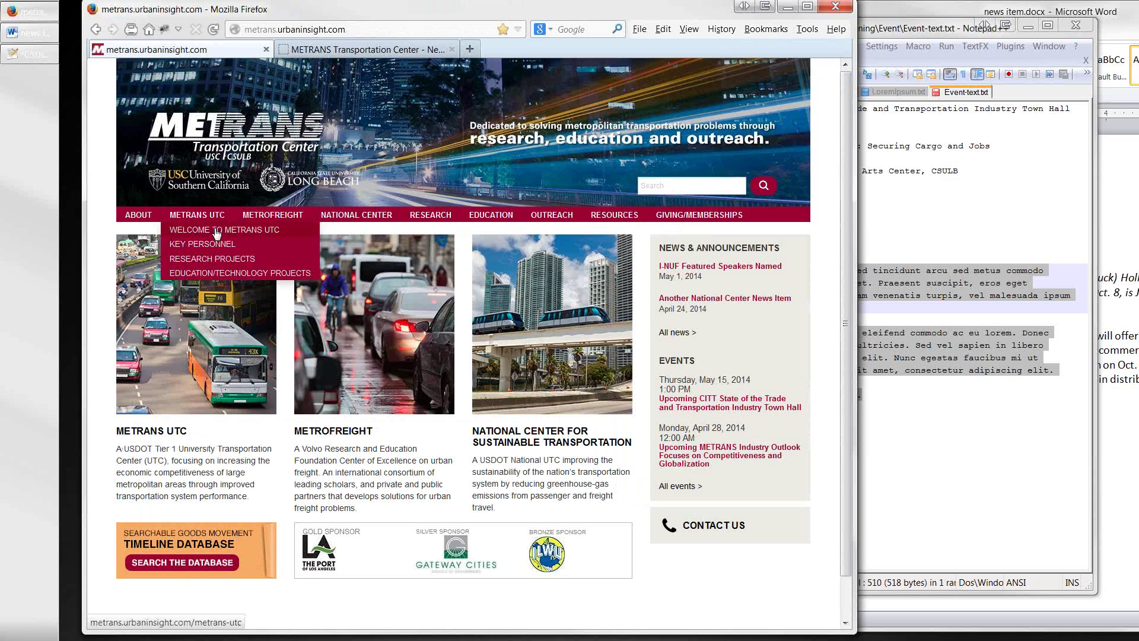
click(217, 233)
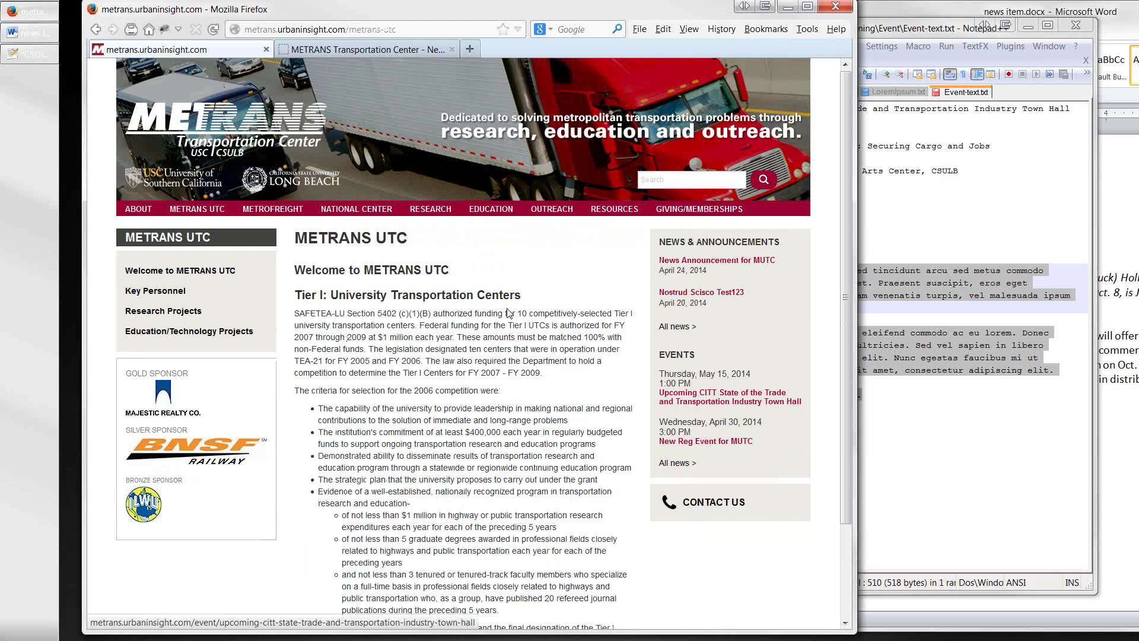
Open the CITT town hall event from the METRANS UTC Events list and examine its venue address, link and attachment labels
click(686, 398)
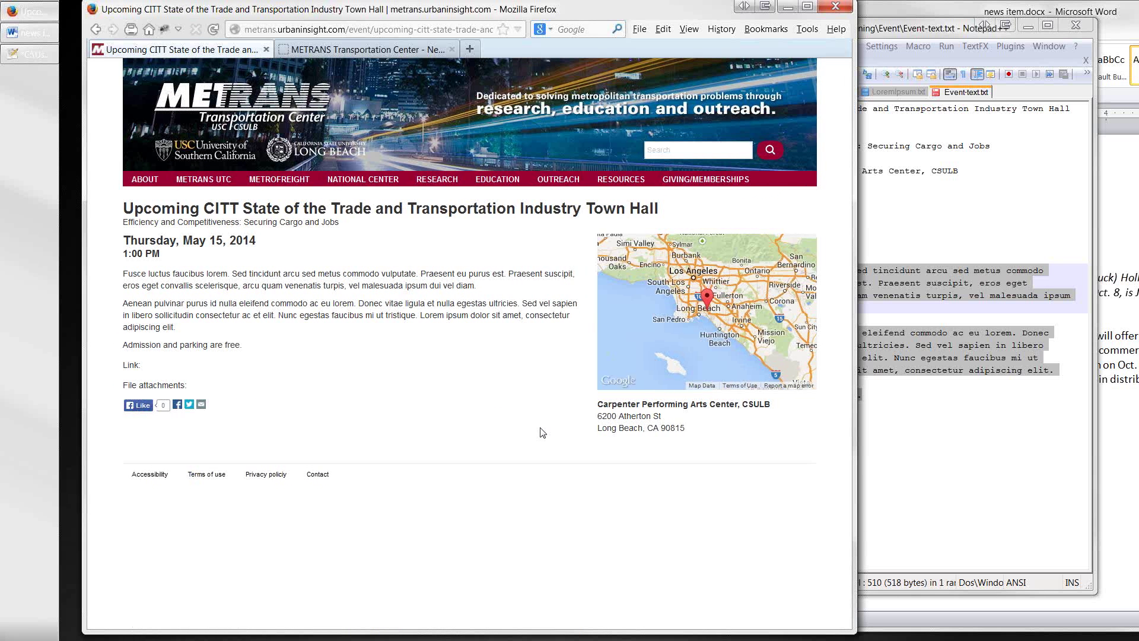
drag(696, 435, 595, 411)
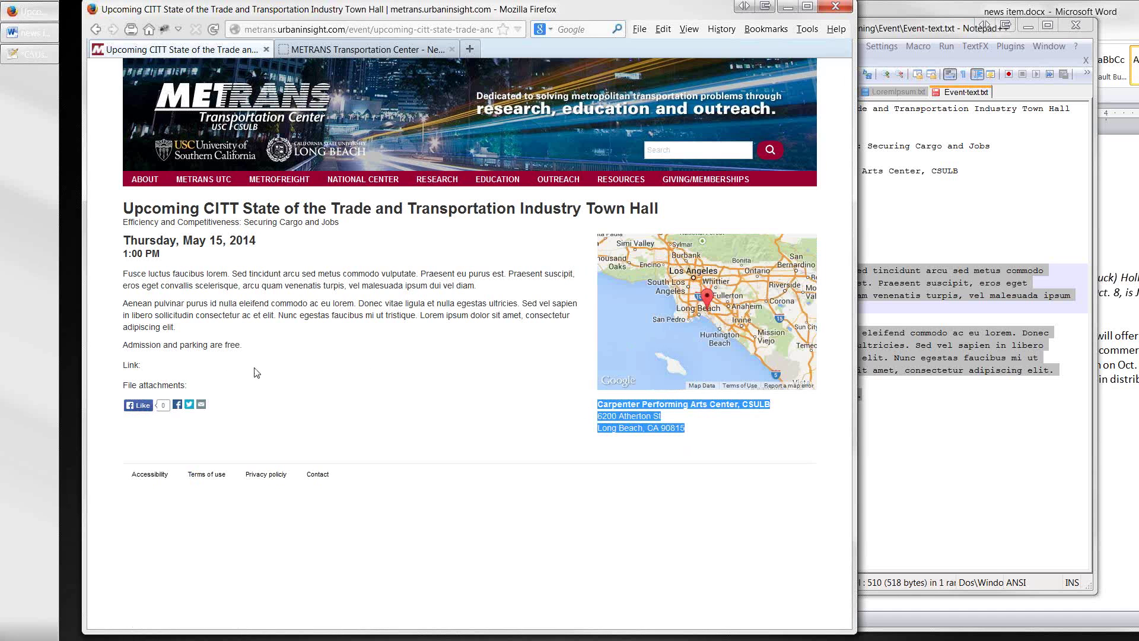
drag(197, 387, 125, 368)
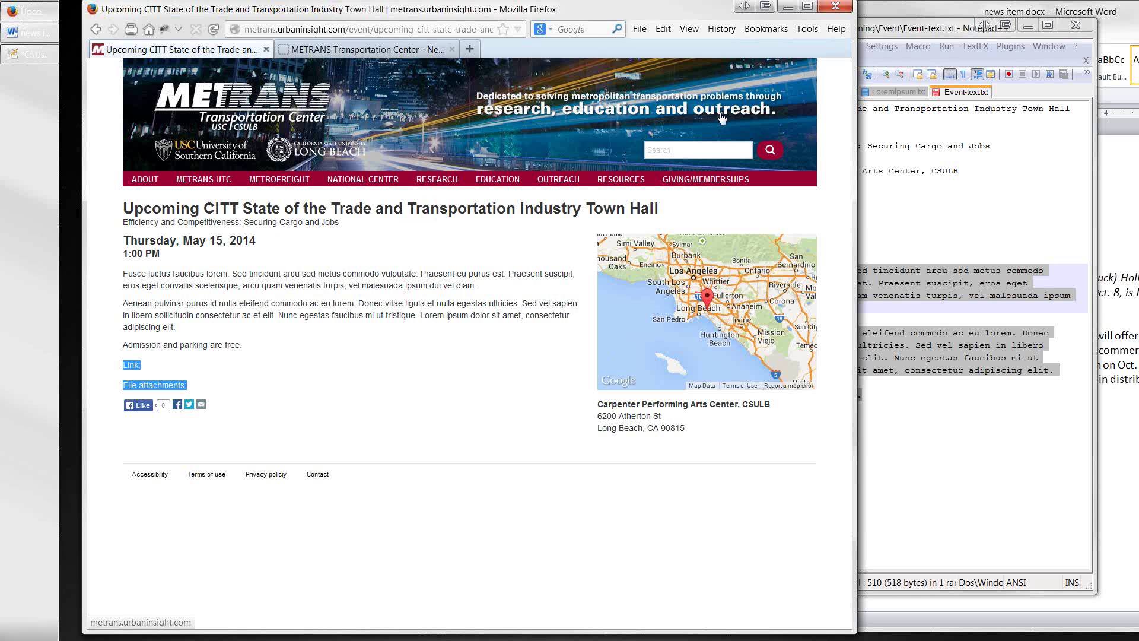
Open the user account login page at metrans.urbaninsight.com/user
click(350, 29)
click(347, 30)
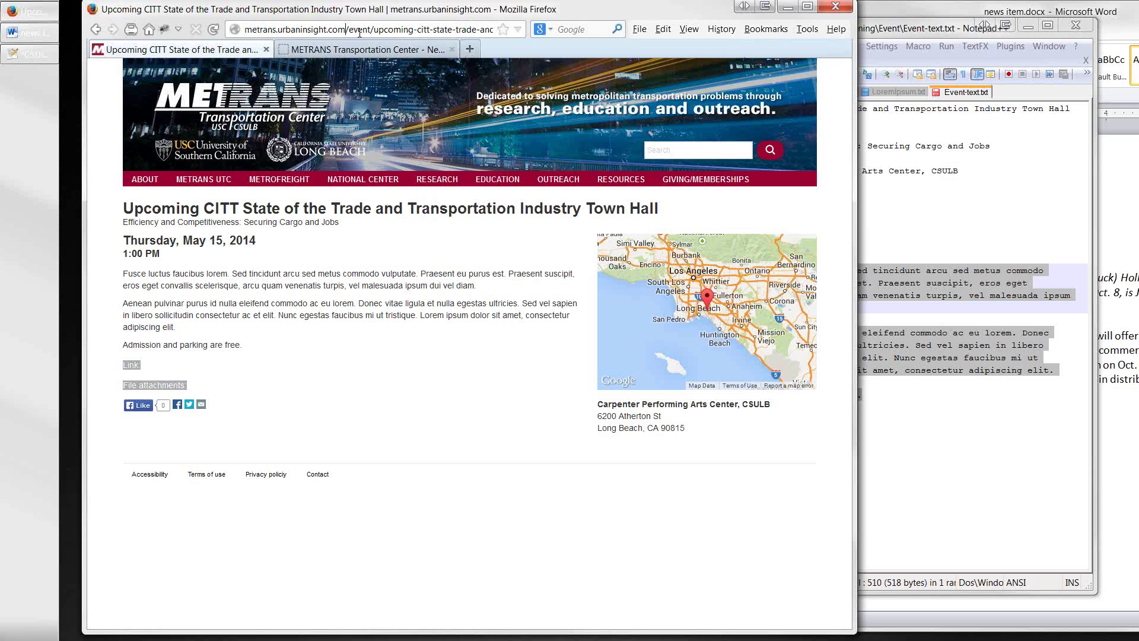
key(shift+End)
text(user)
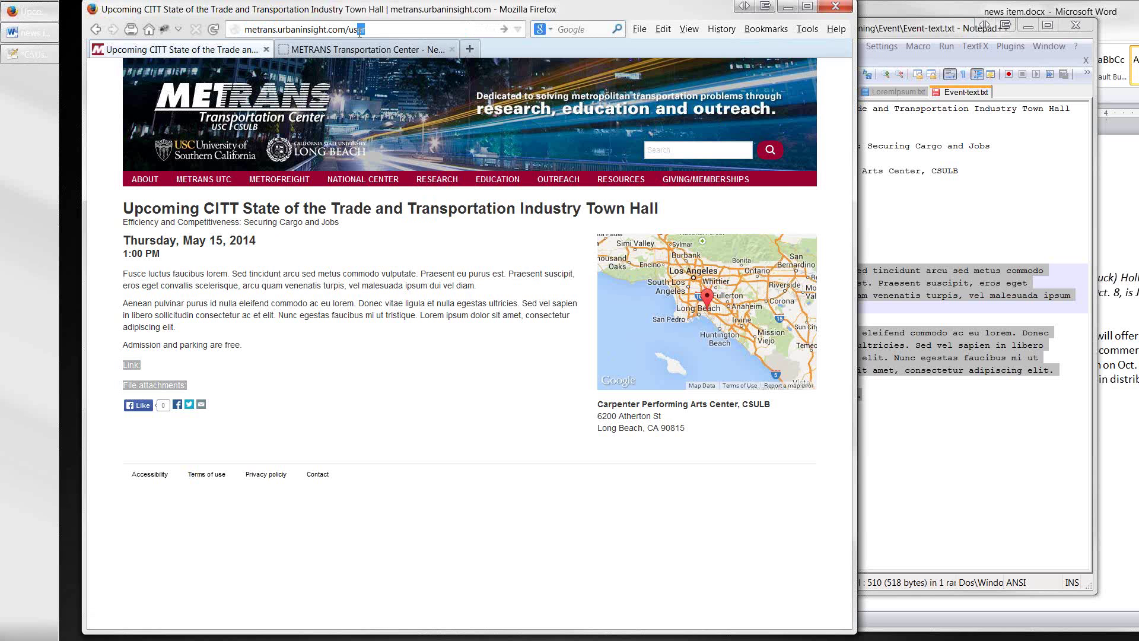
key(Return)
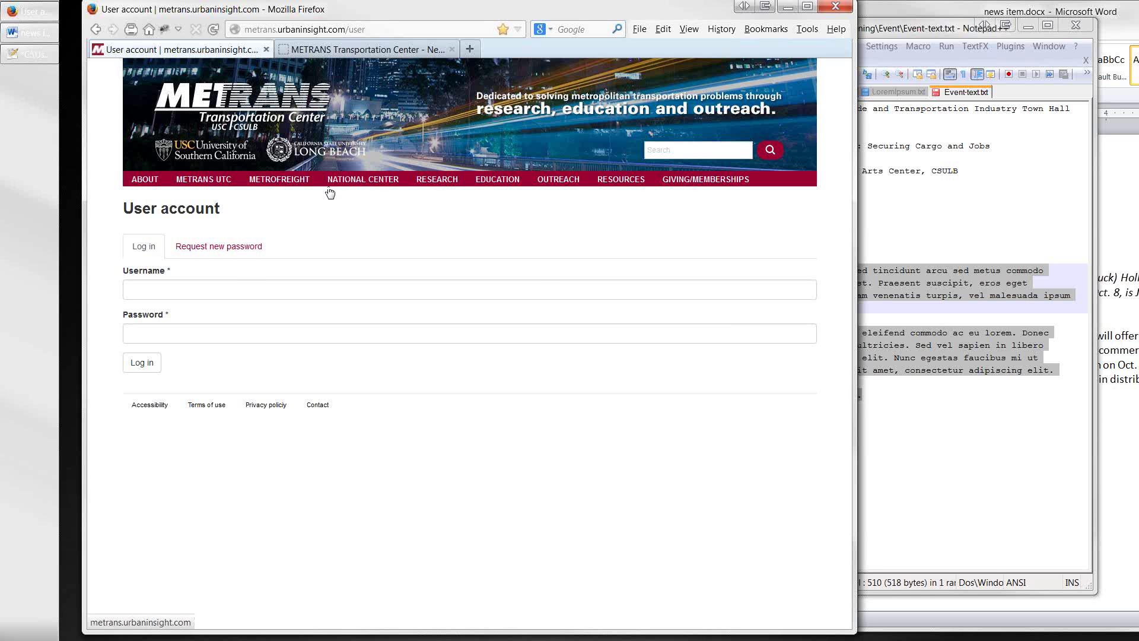
Log in with the saved editor account and go to the METRANS home page
click(221, 286)
text(ku)
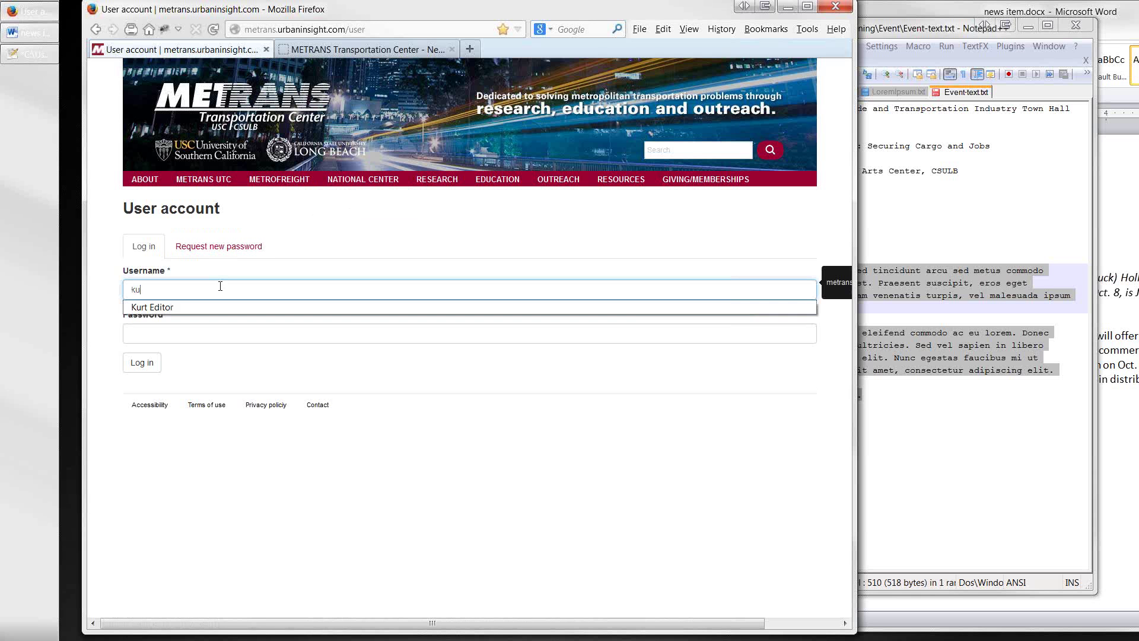
key(Down)
key(Return)
key(Return)
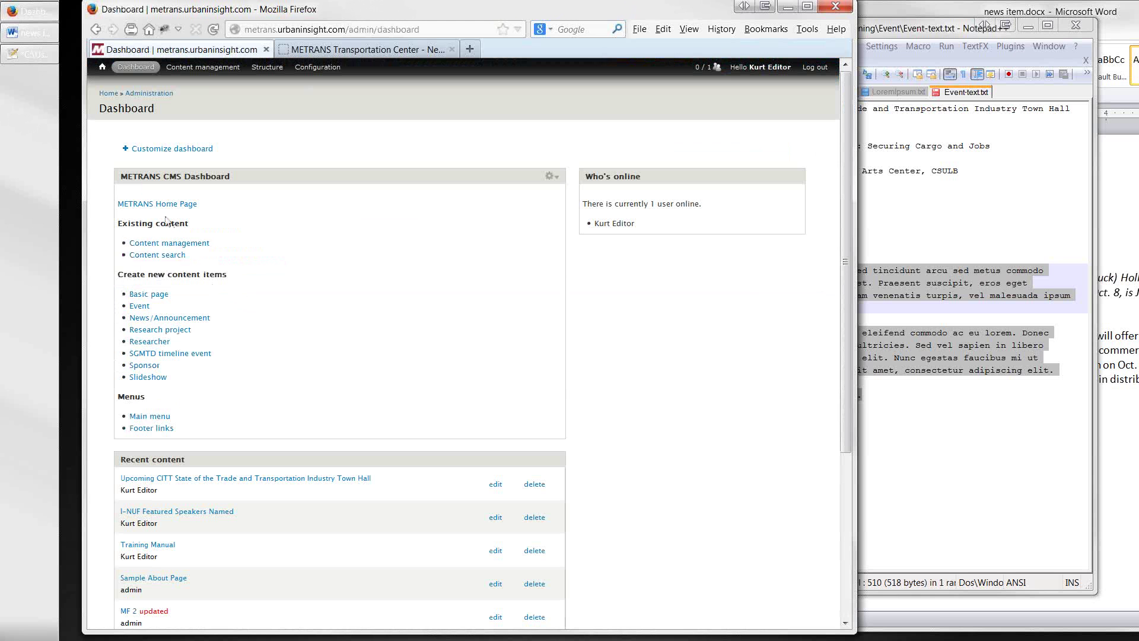
click(102, 71)
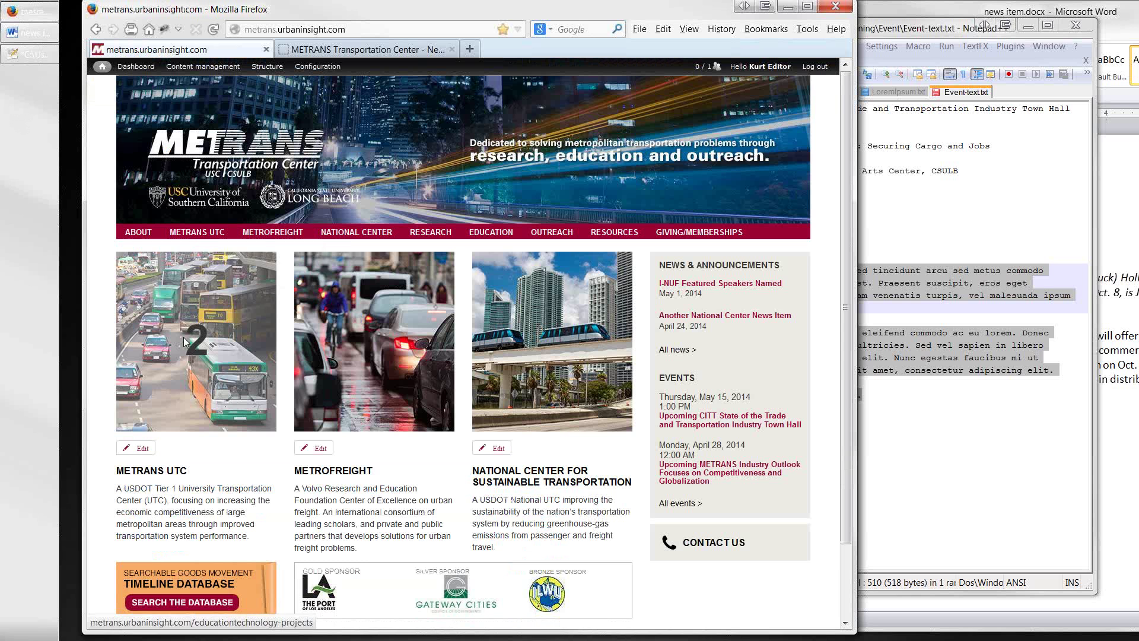
Open the CITT town hall event from the METRANS UTC page's Events block and return to that page
click(194, 246)
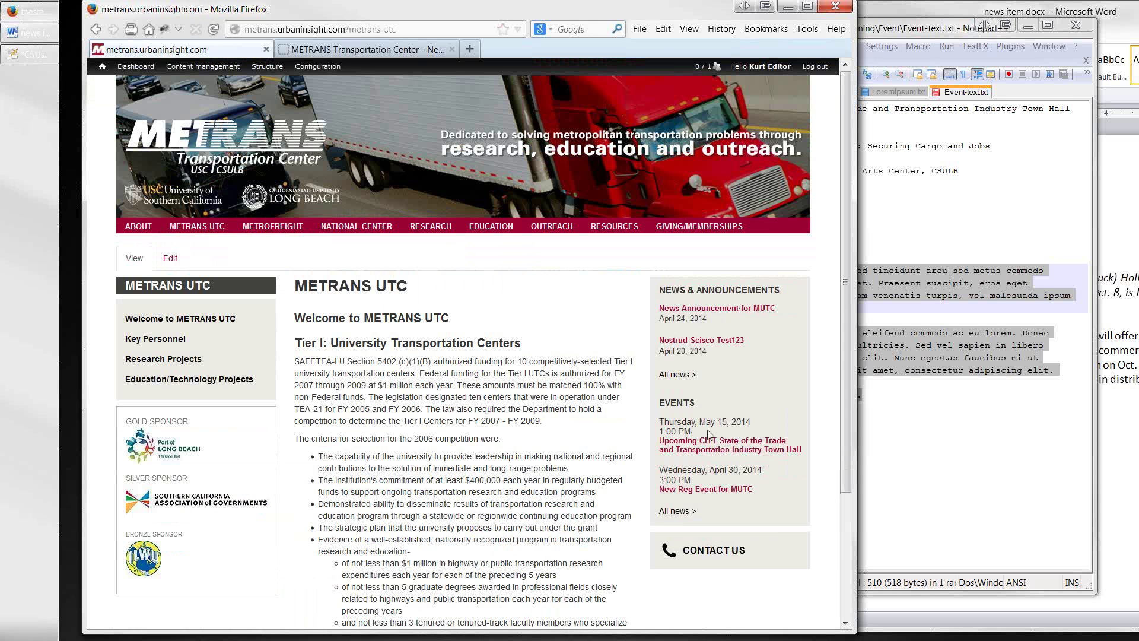
click(702, 454)
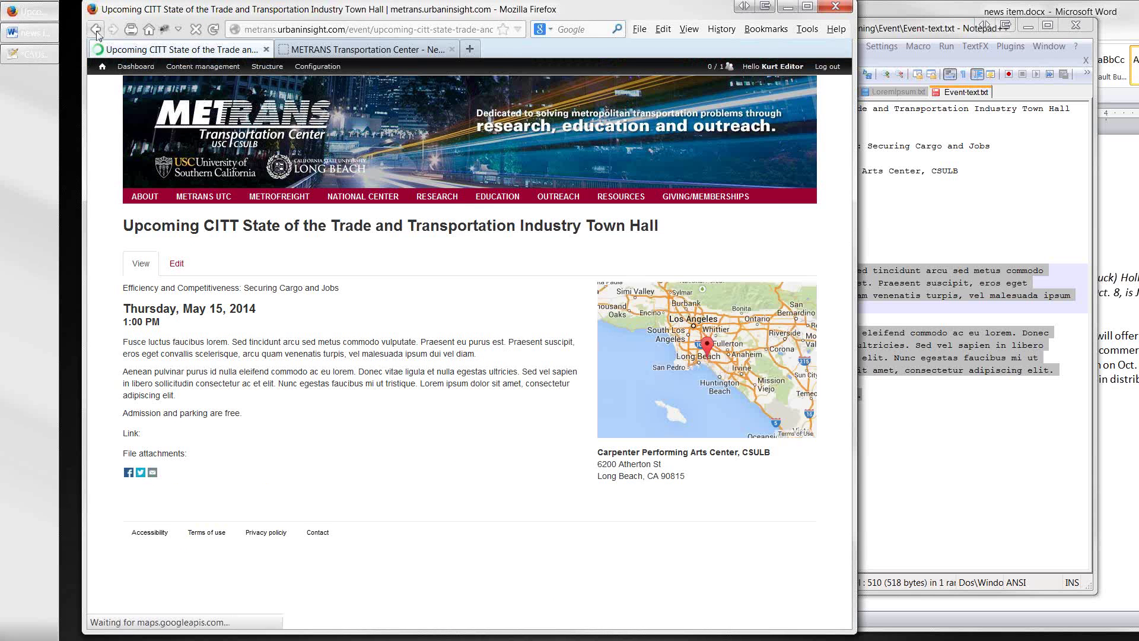
click(95, 30)
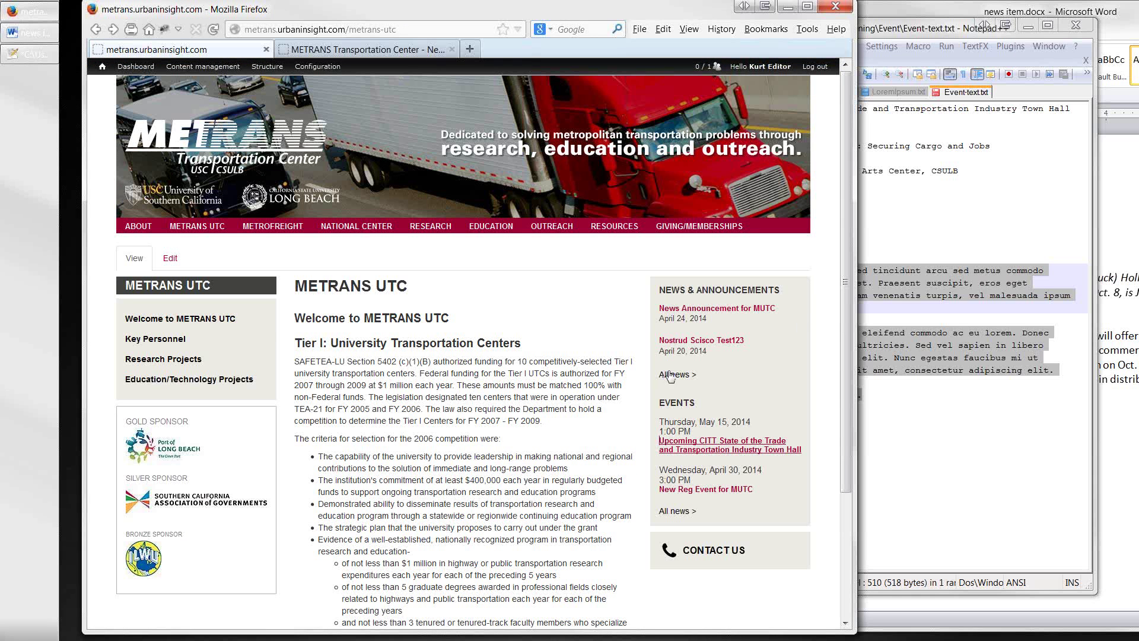
Open the full METRANS UTC events list, examine its entries, and narrow the browser window to check their layout
click(673, 513)
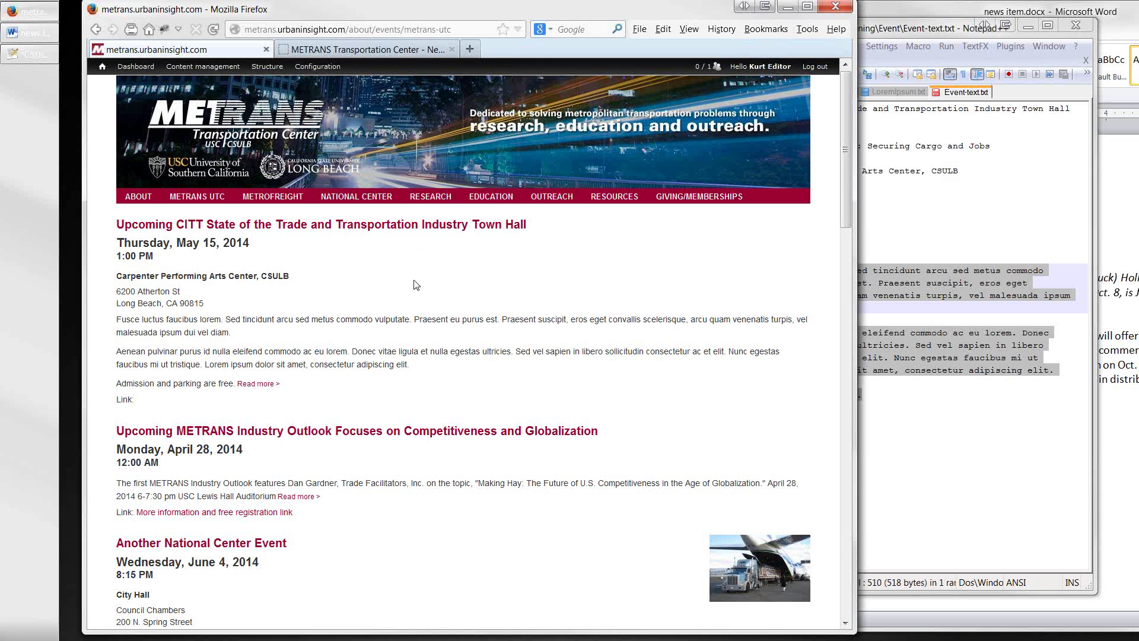
scroll(413, 285, down, 4)
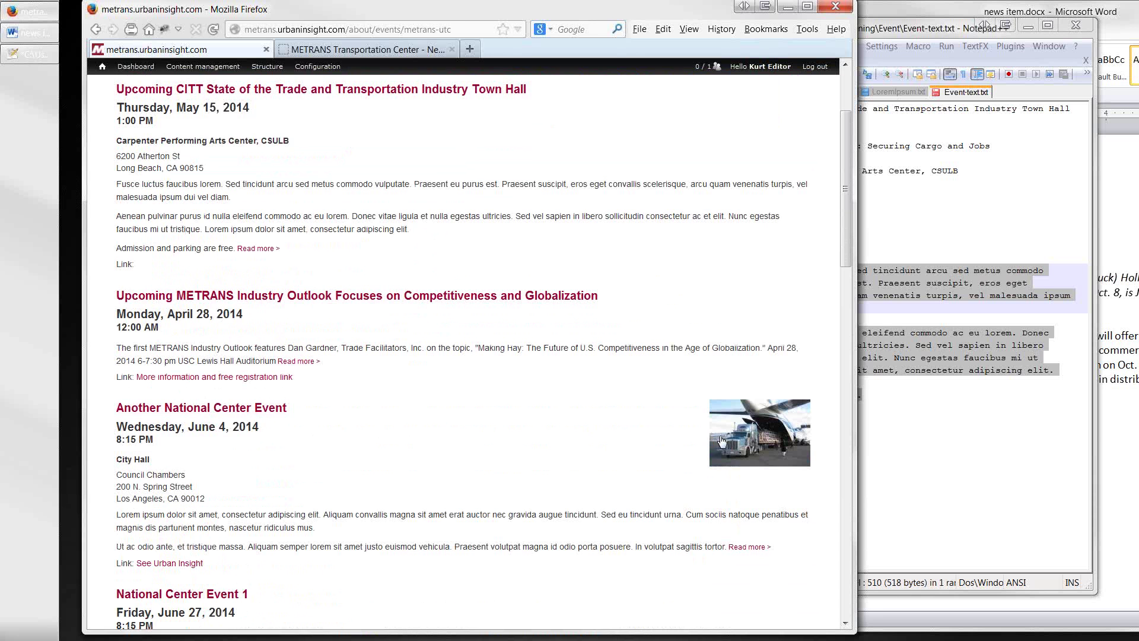
scroll(324, 416, down, 2)
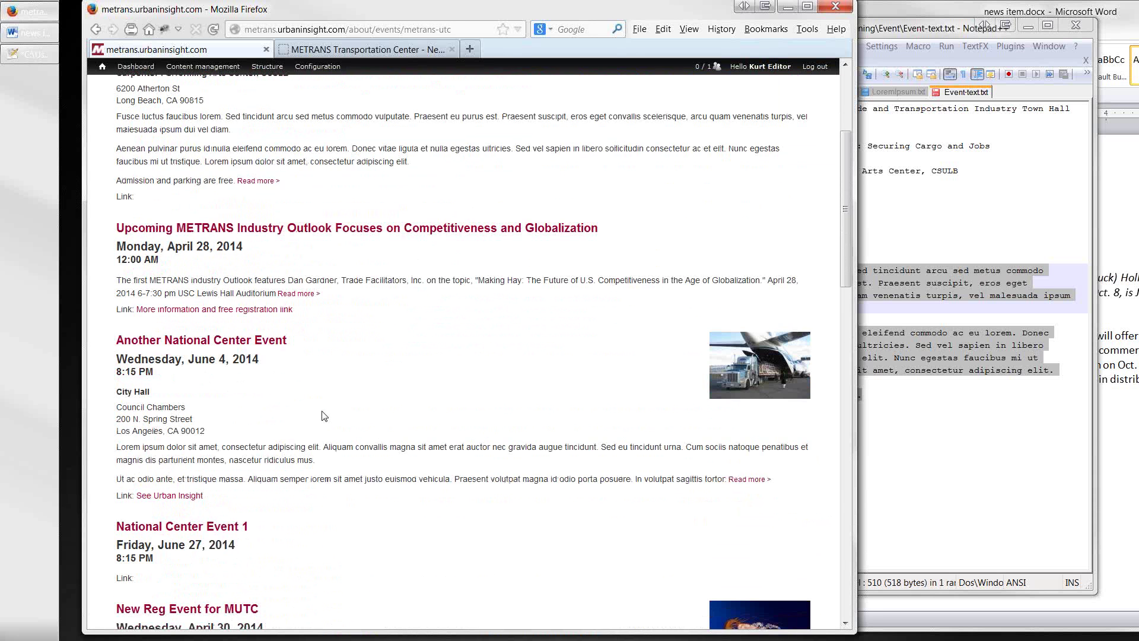
scroll(324, 417, down, 8)
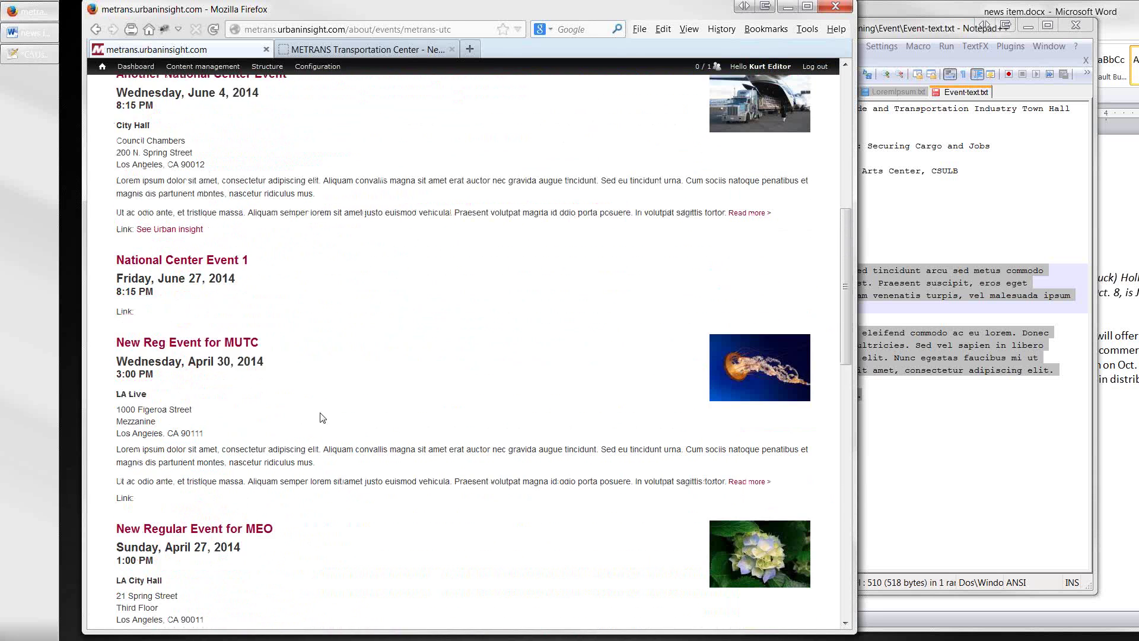
scroll(323, 418, up, 2)
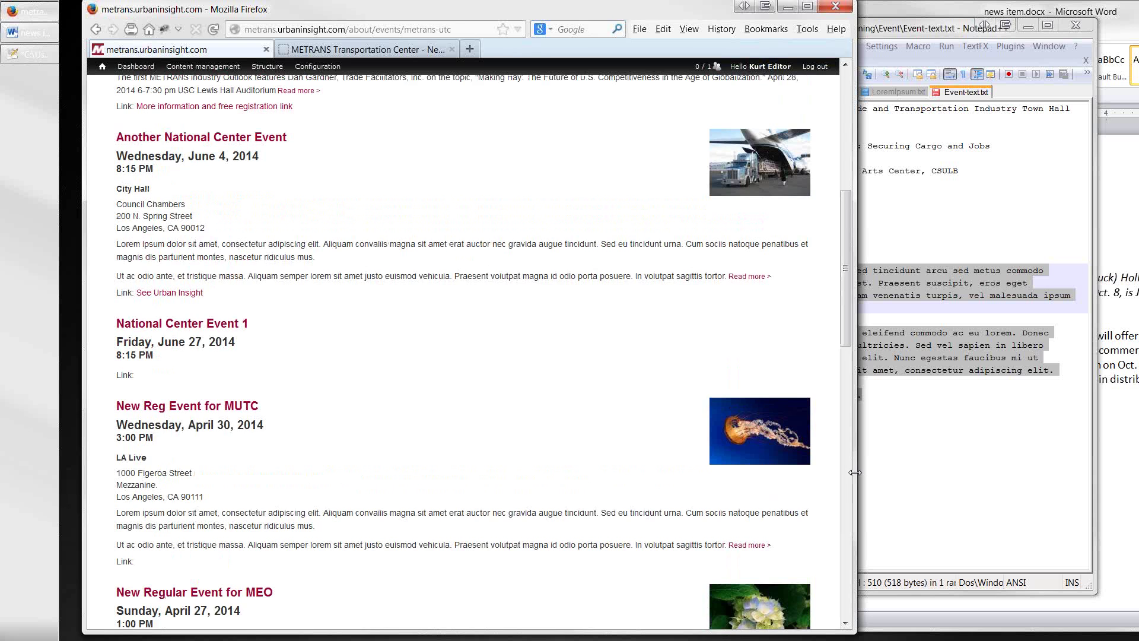
drag(855, 472, 677, 326)
mouse_move(665, 288)
mouse_down()
mouse_move(663, 213)
mouse_move(663, 273)
mouse_up()
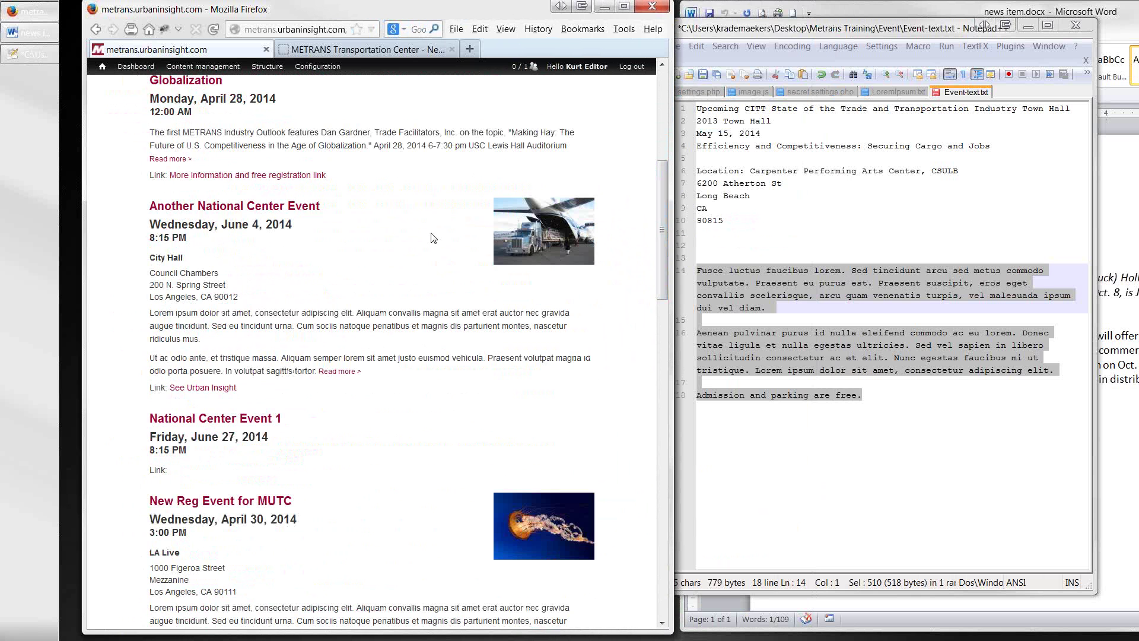
Open Another National Center Event from the events list, widen the browser window, and open the event for editing
click(277, 212)
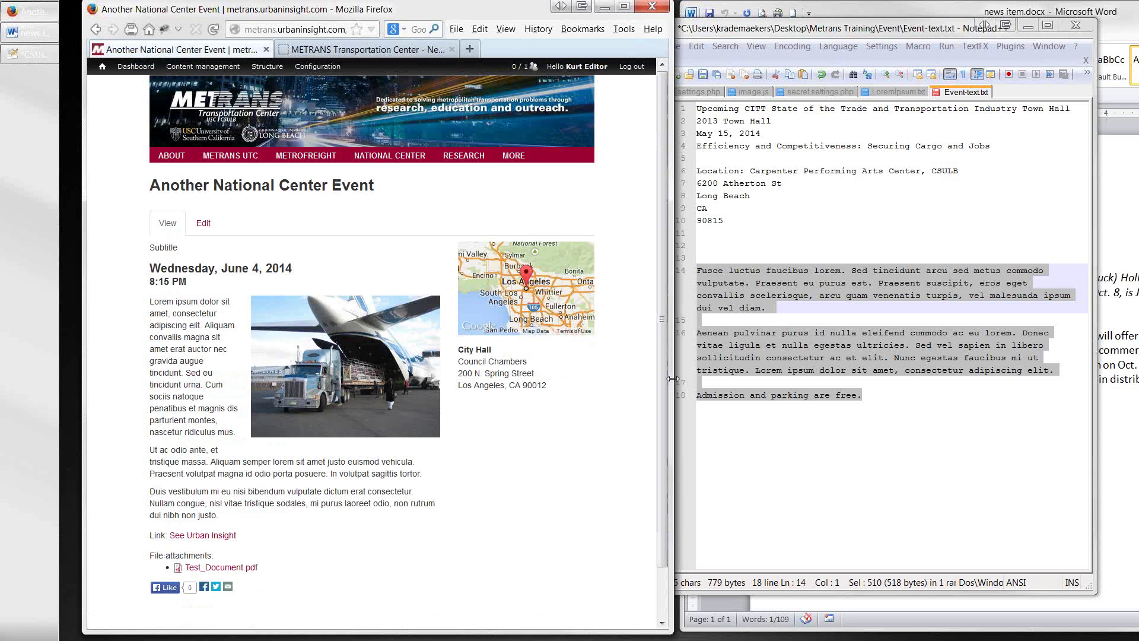
drag(673, 378, 812, 371)
click(155, 266)
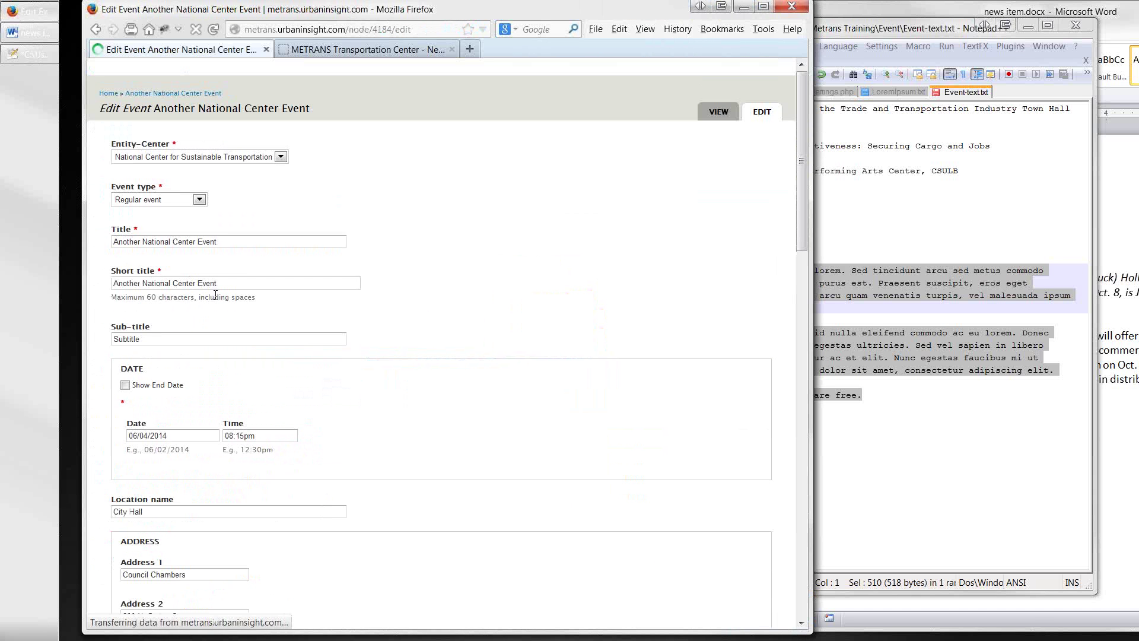
Delete the truck and airplane picture from the event's body text, keep the air.jpg image attachment, and save the event
scroll(481, 403, down, 5)
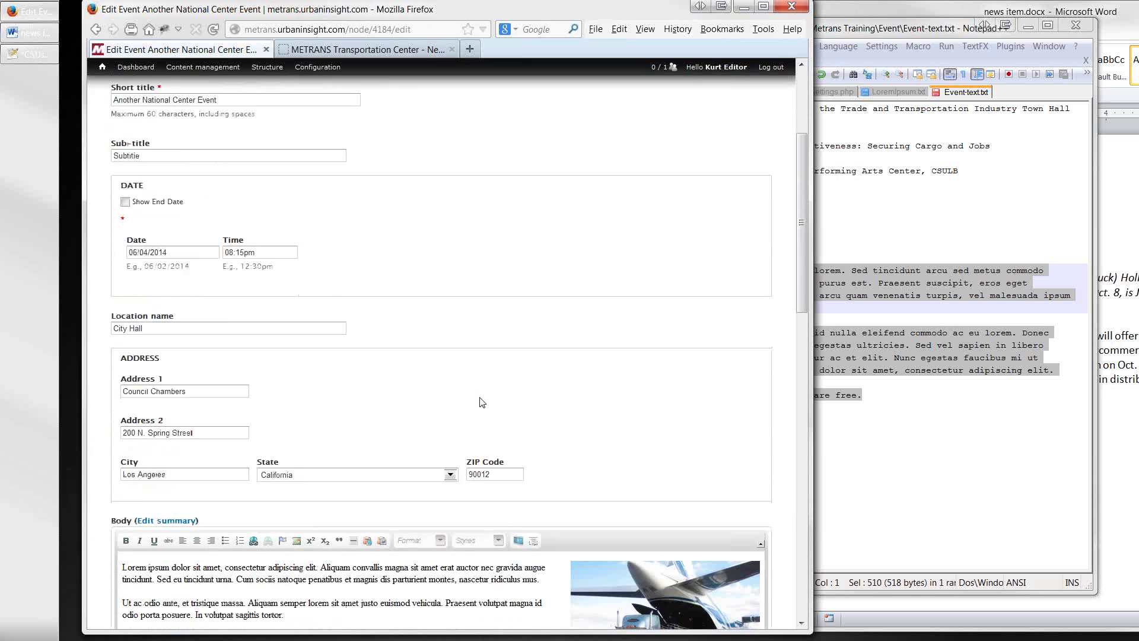
scroll(480, 402, down, 6)
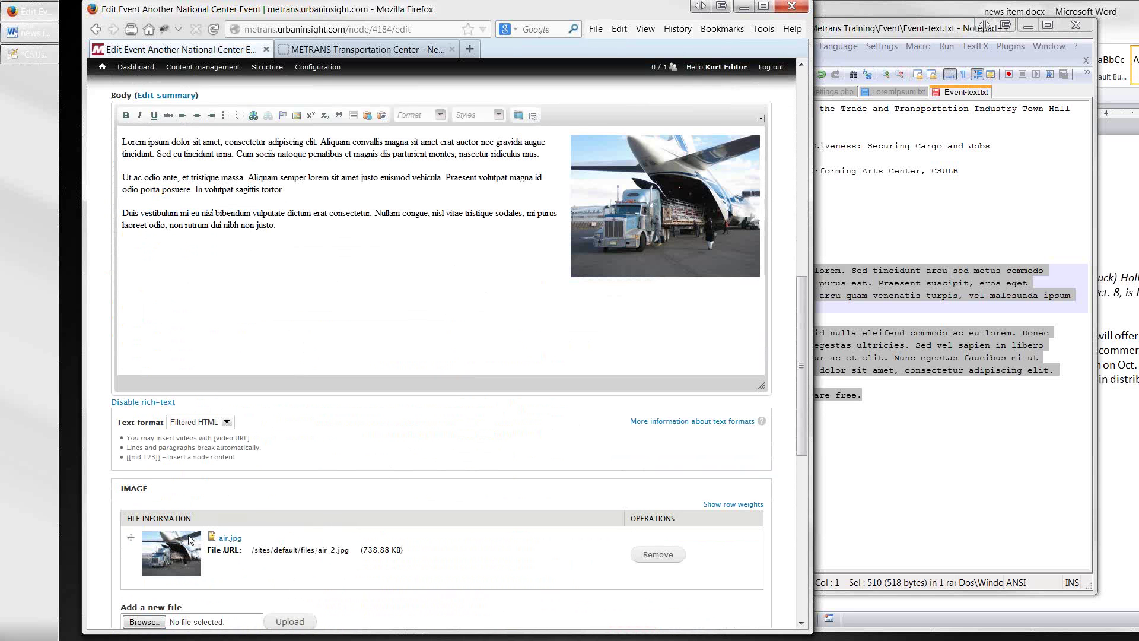
scroll(261, 498, up, 6)
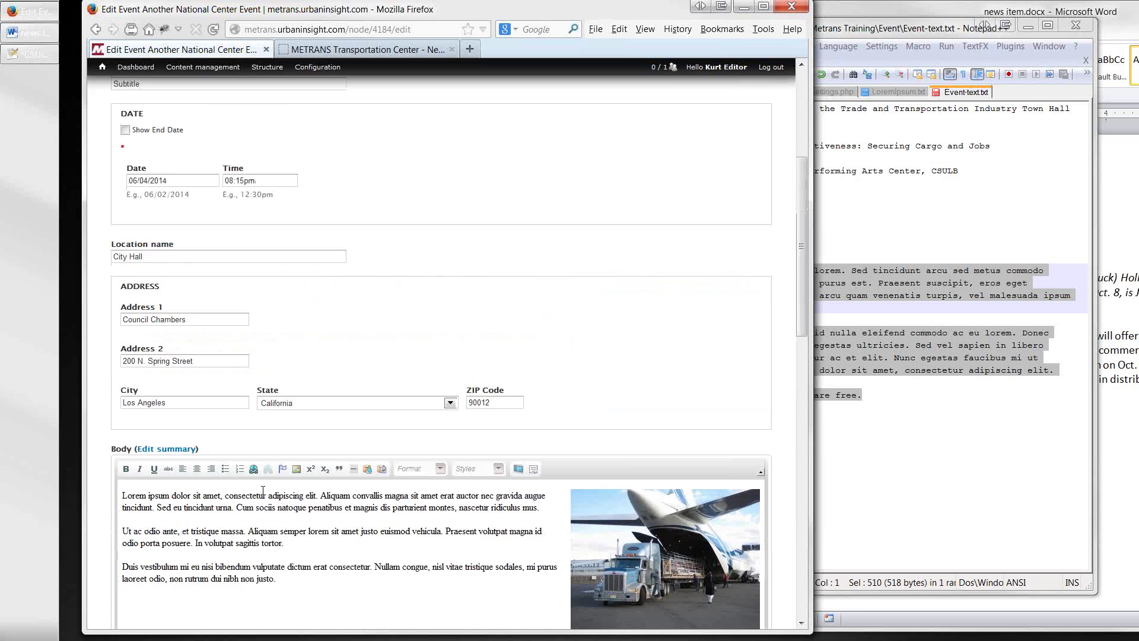
scroll(263, 490, up, 3)
scroll(263, 489, down, 4)
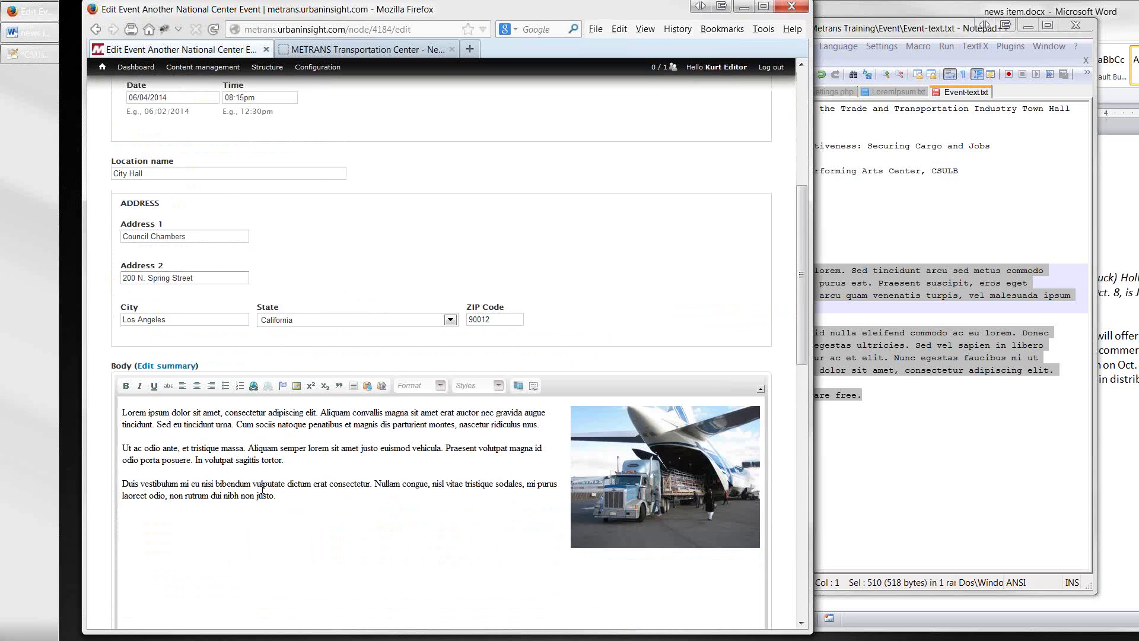
scroll(263, 489, down, 4)
click(604, 310)
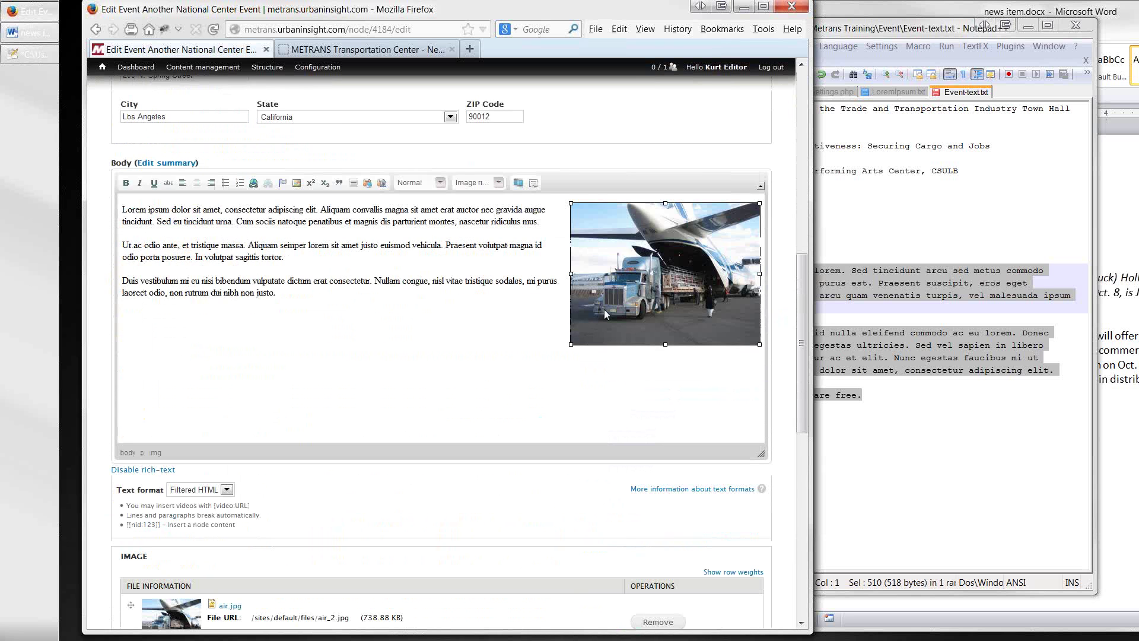
key(Delete)
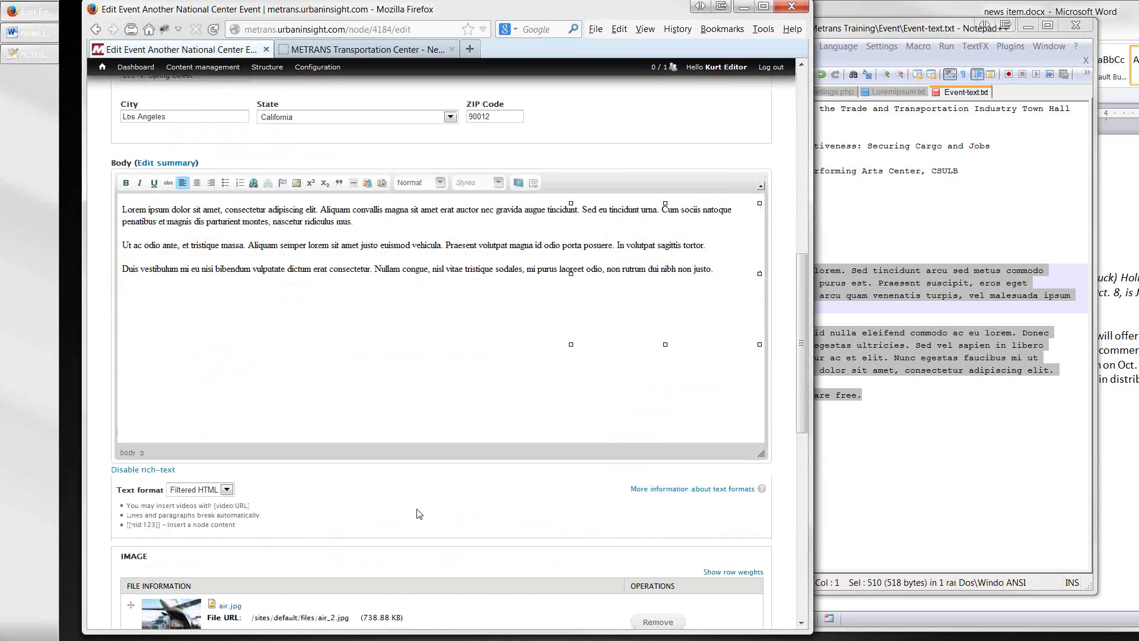
scroll(418, 514, down, 1)
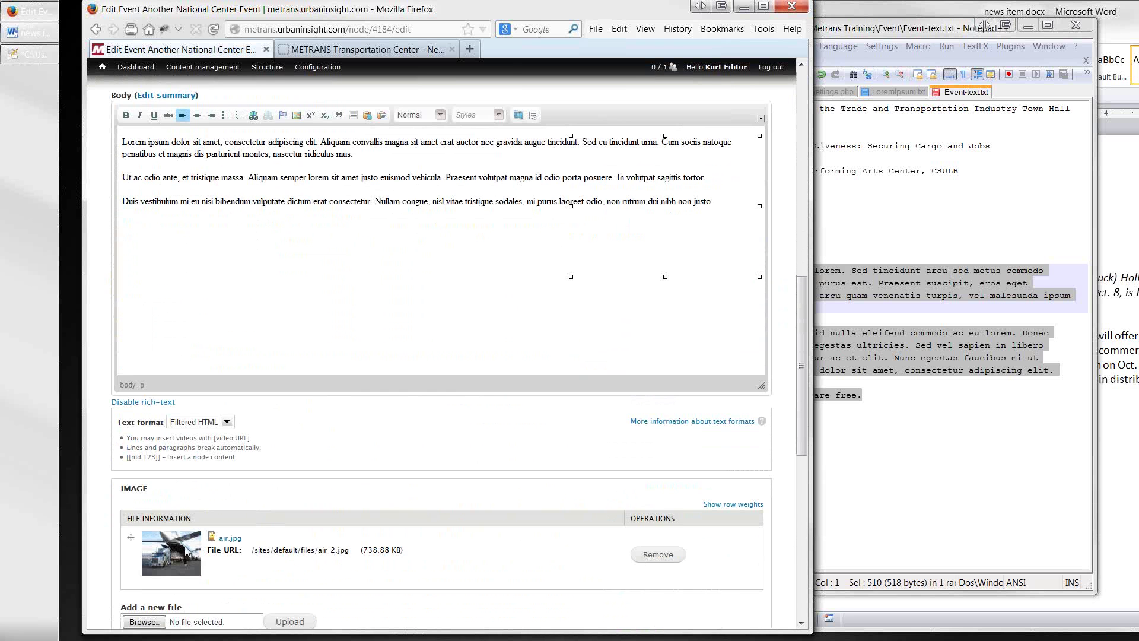
scroll(241, 574, down, 7)
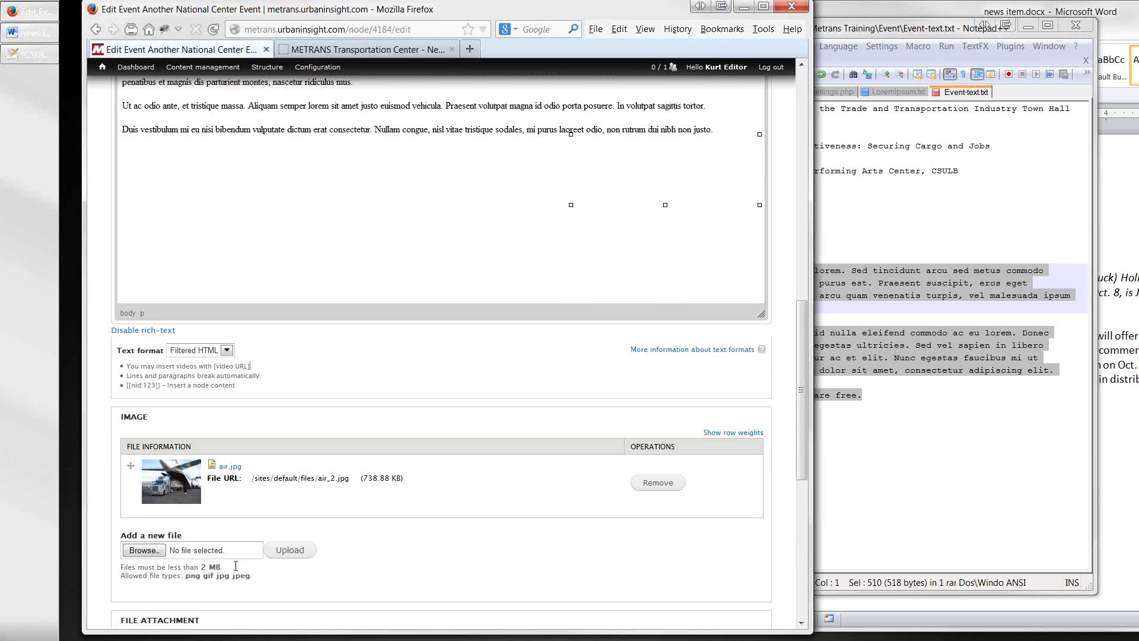
click(134, 586)
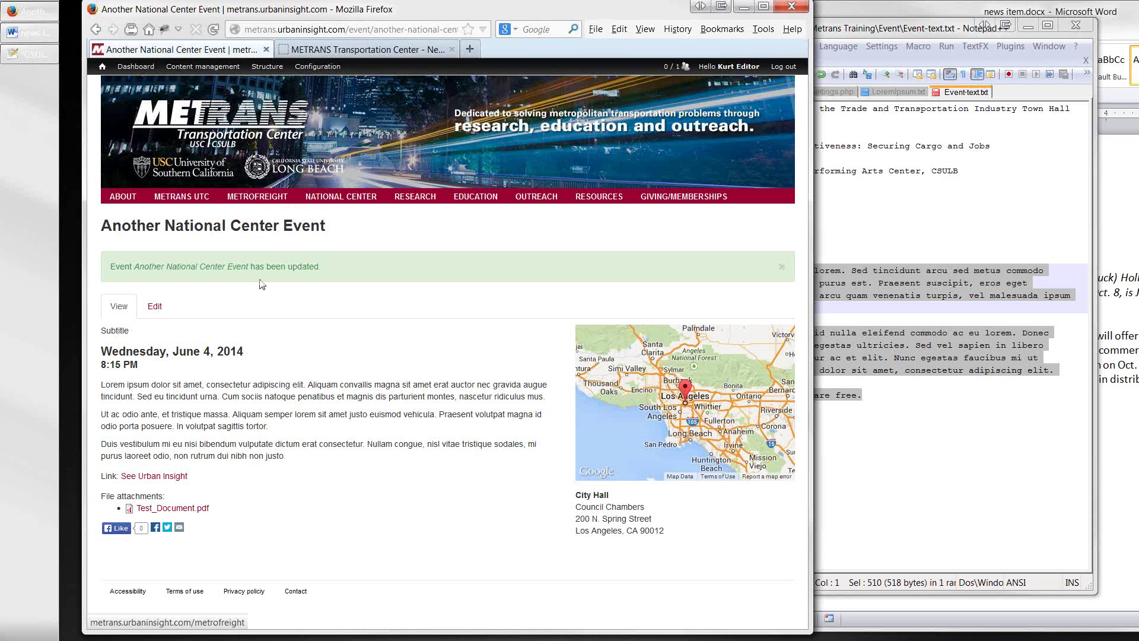
View the National Center page, return to the METRANS UTC events list, and examine the thumbnail of Another National Center Event
mouse_move(260, 205)
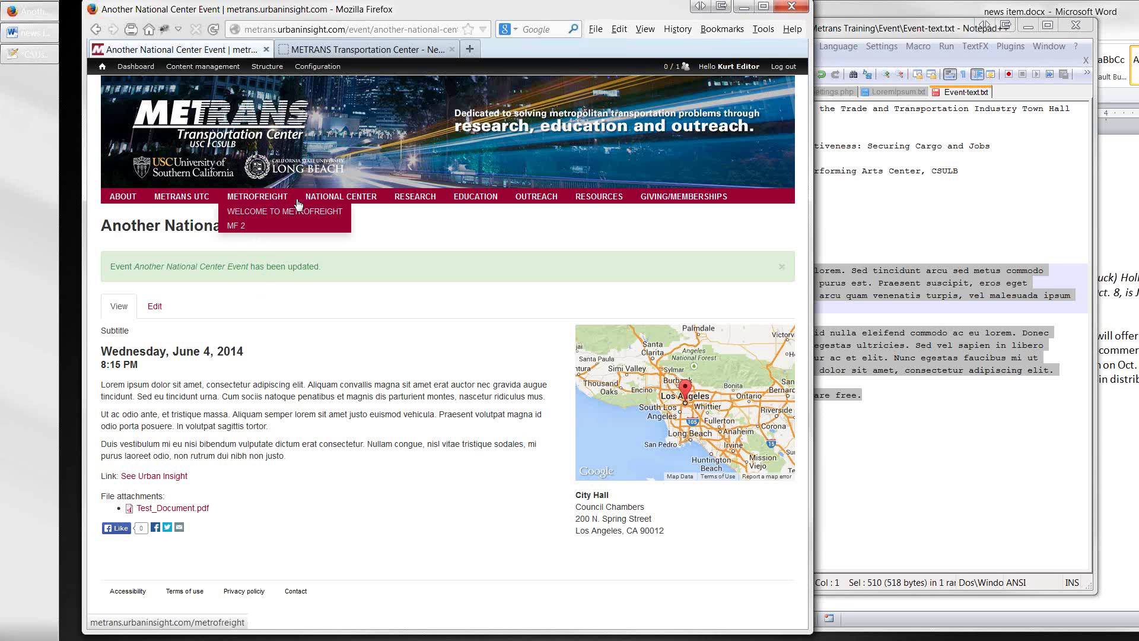
click(321, 214)
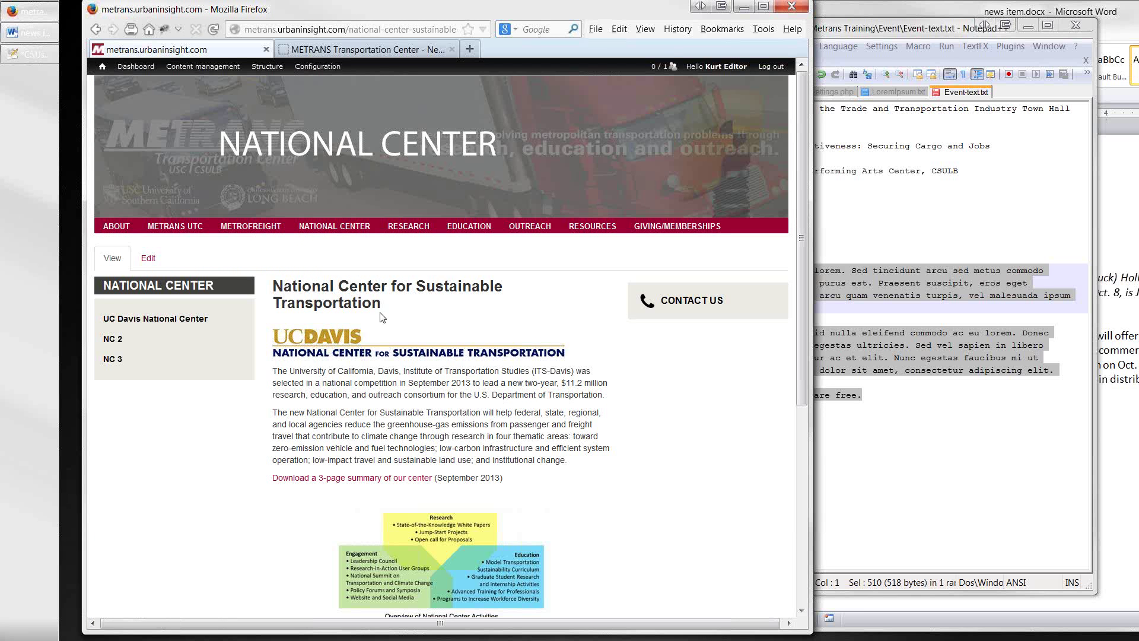
mouse_move(179, 231)
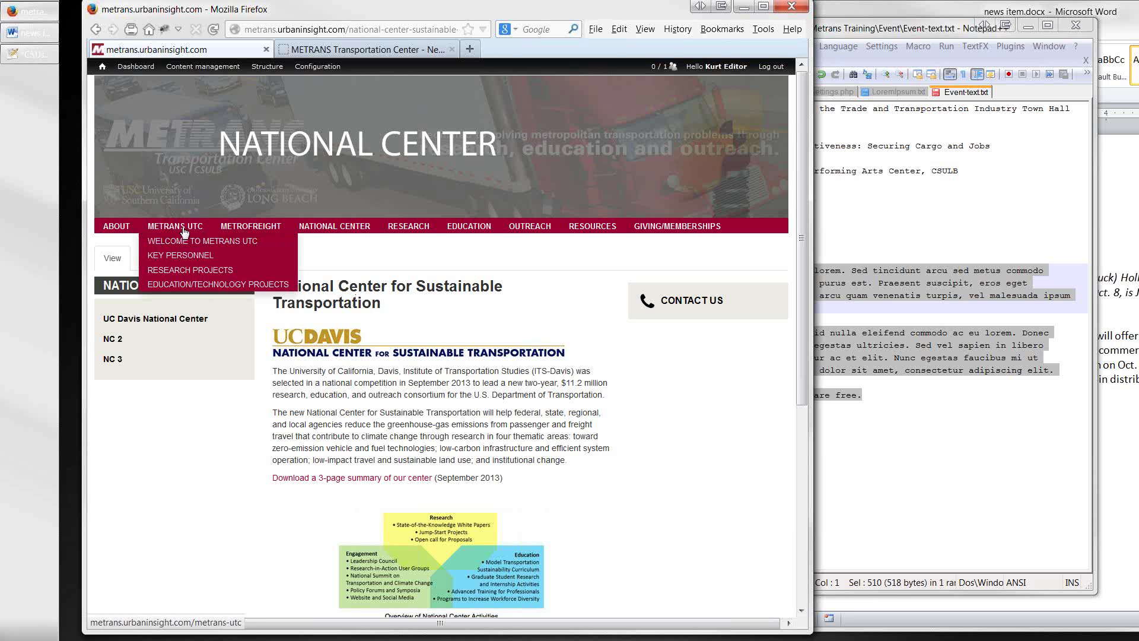
click(184, 230)
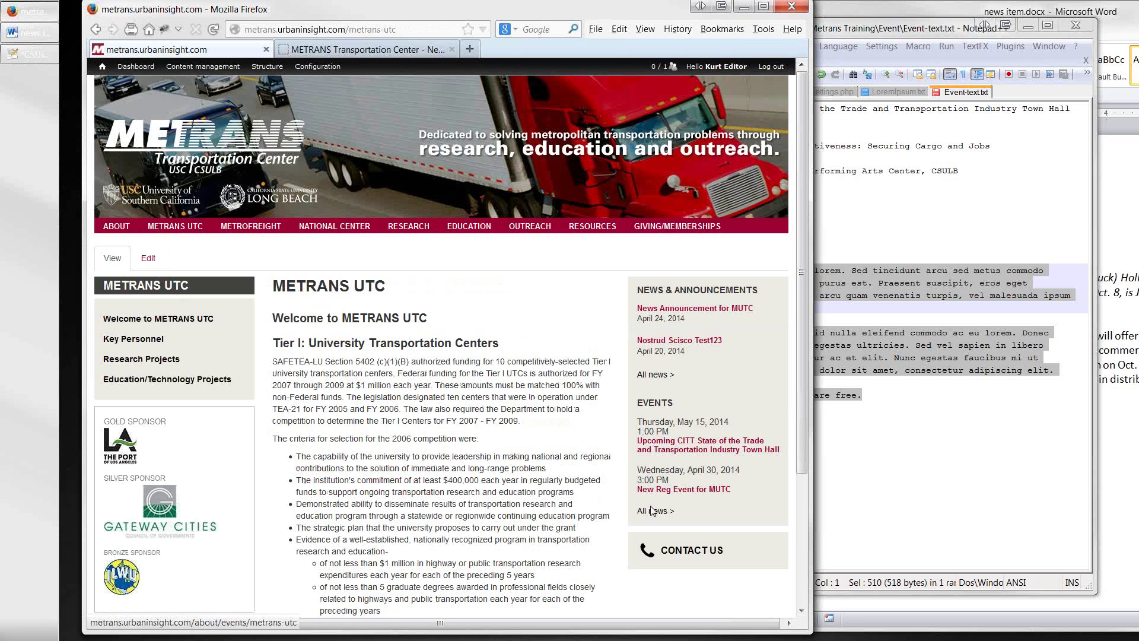
click(655, 514)
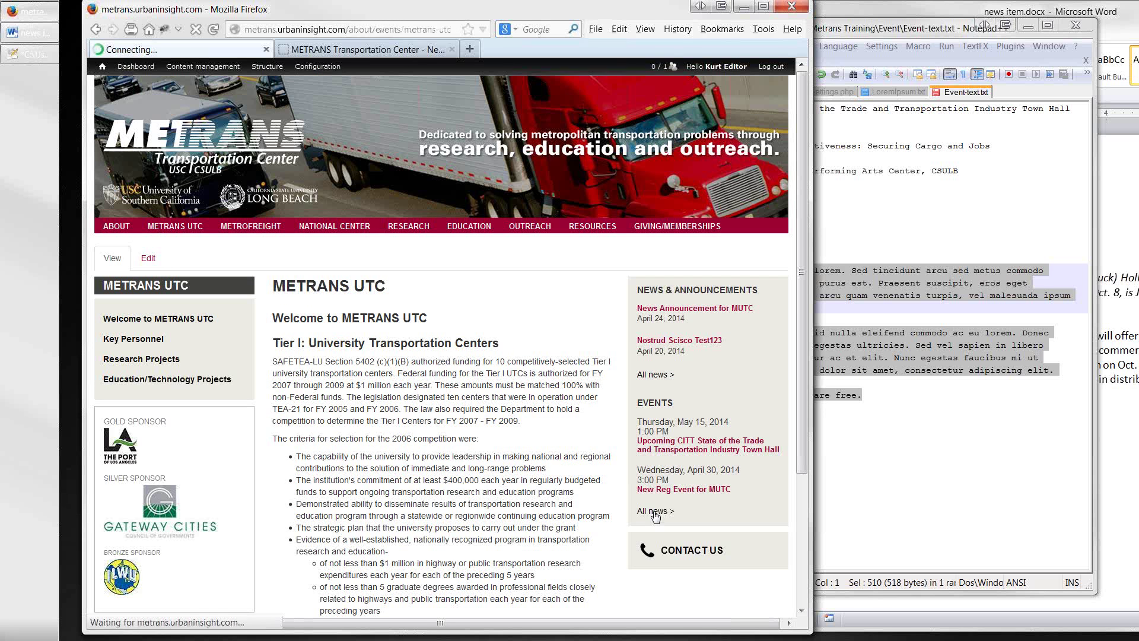
scroll(653, 519, down, 3)
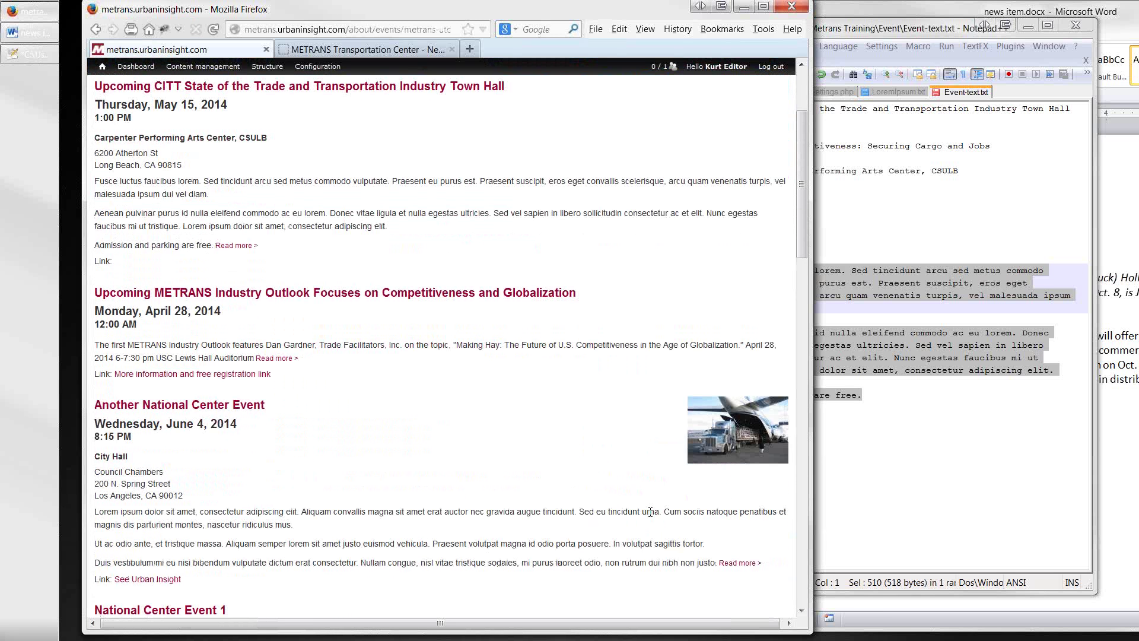
scroll(650, 512, down, 2)
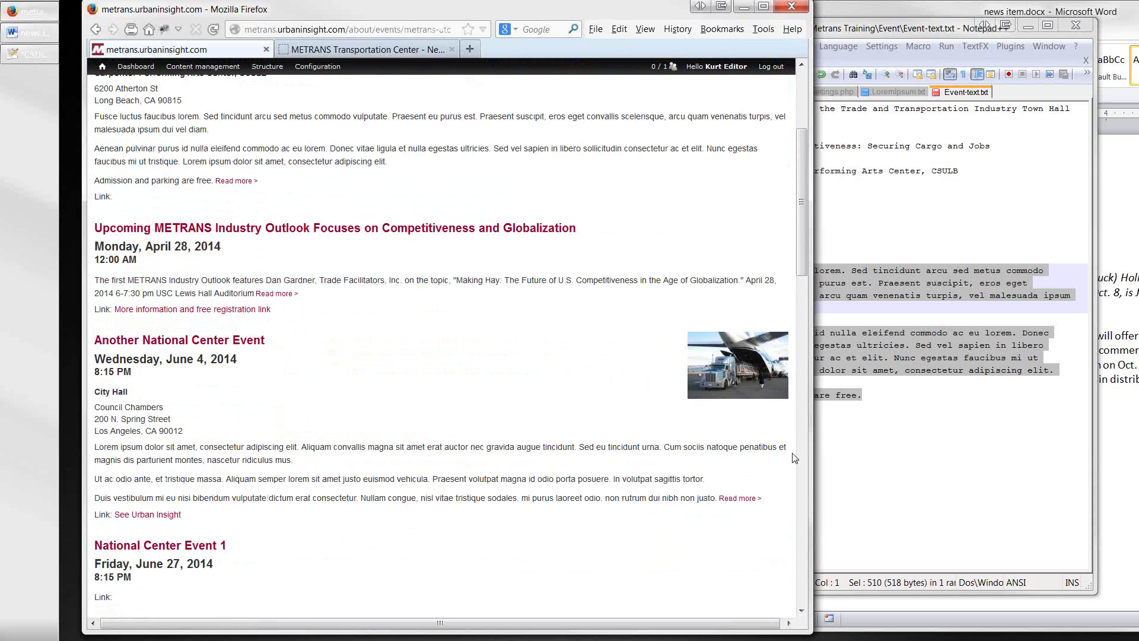
Resize the browser window from narrow to wide to examine how the events list and site header adapt
drag(812, 445, 528, 491)
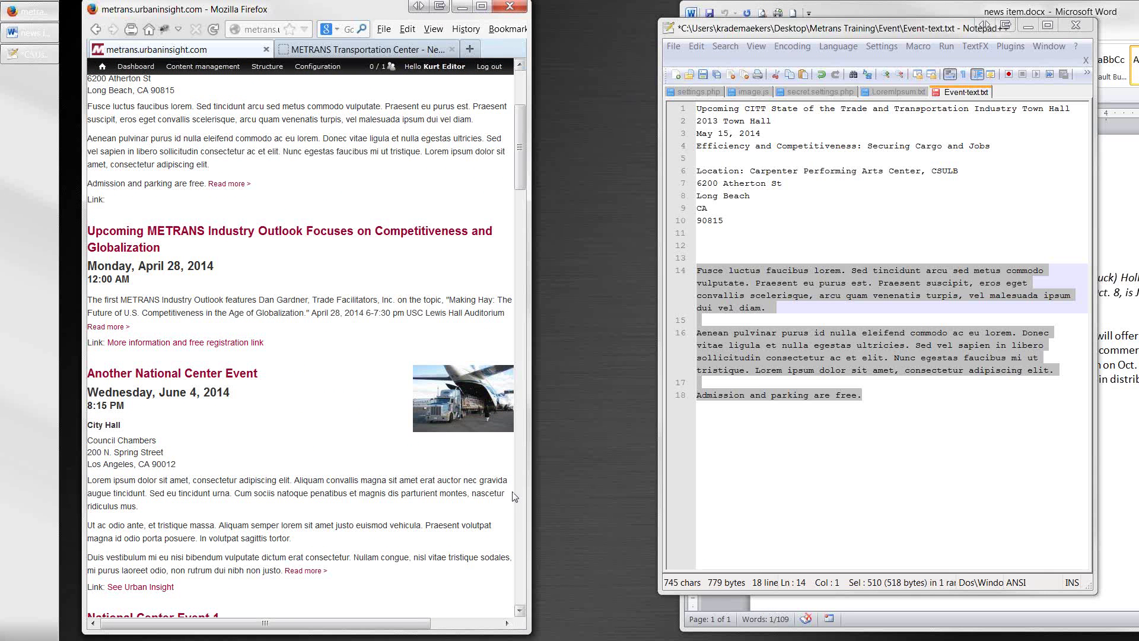
scroll(483, 487, up, 6)
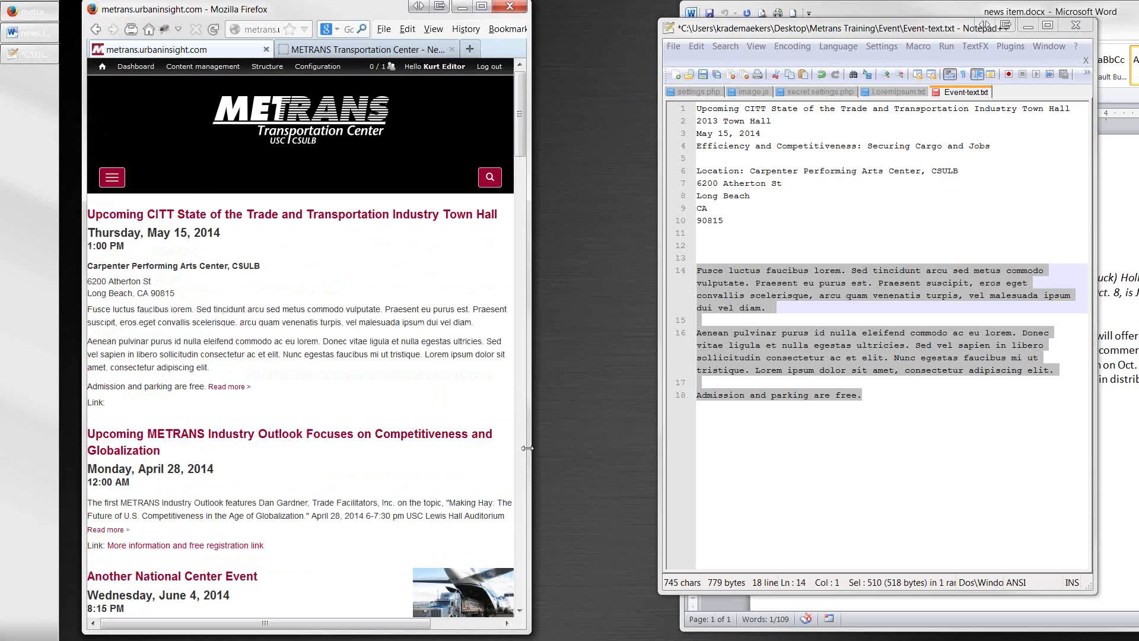
drag(538, 443, 641, 443)
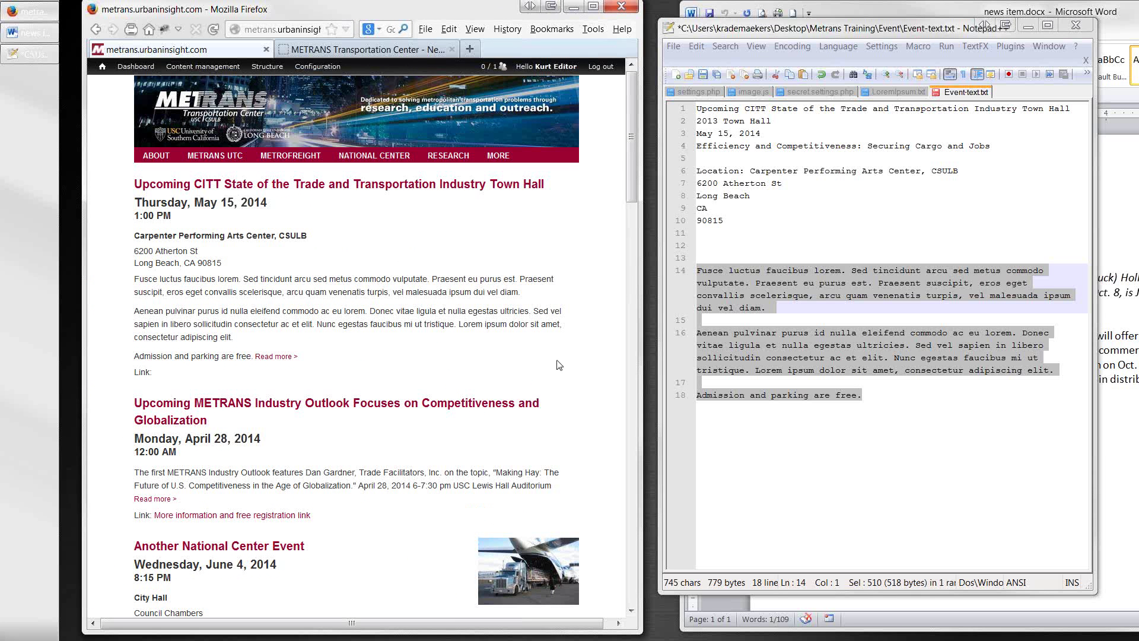
drag(639, 319, 659, 322)
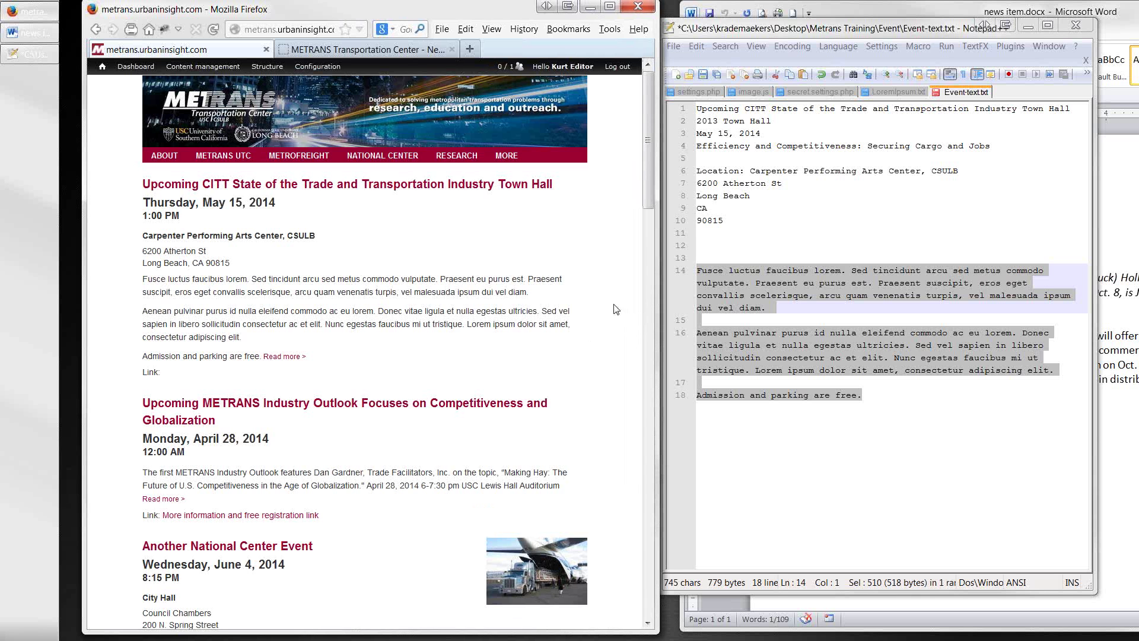
drag(659, 313, 793, 317)
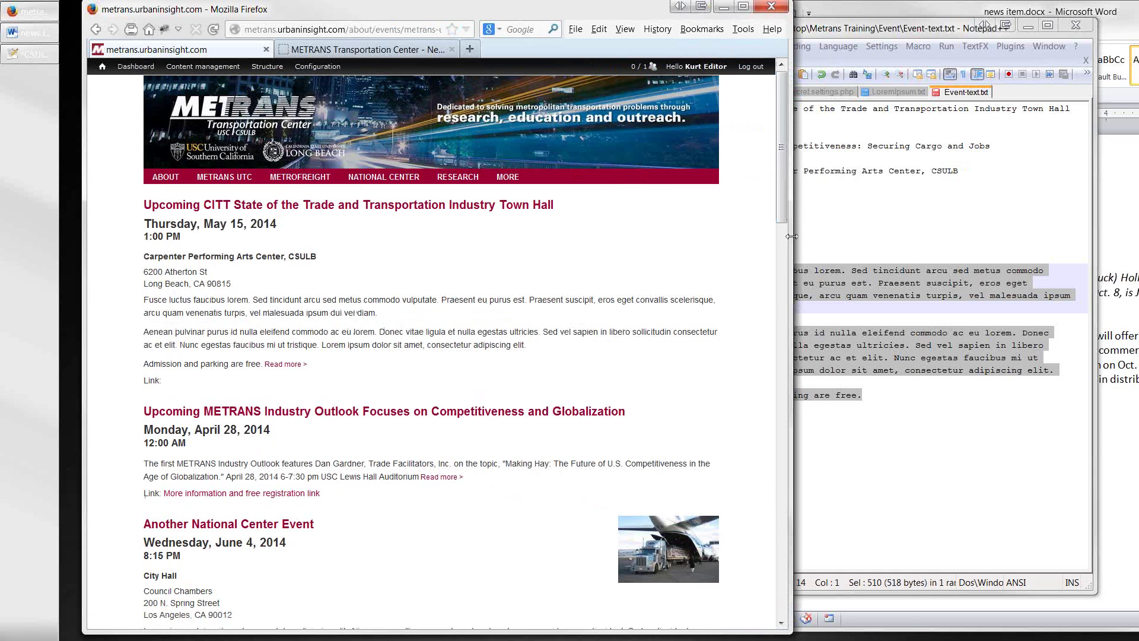
drag(793, 234, 900, 233)
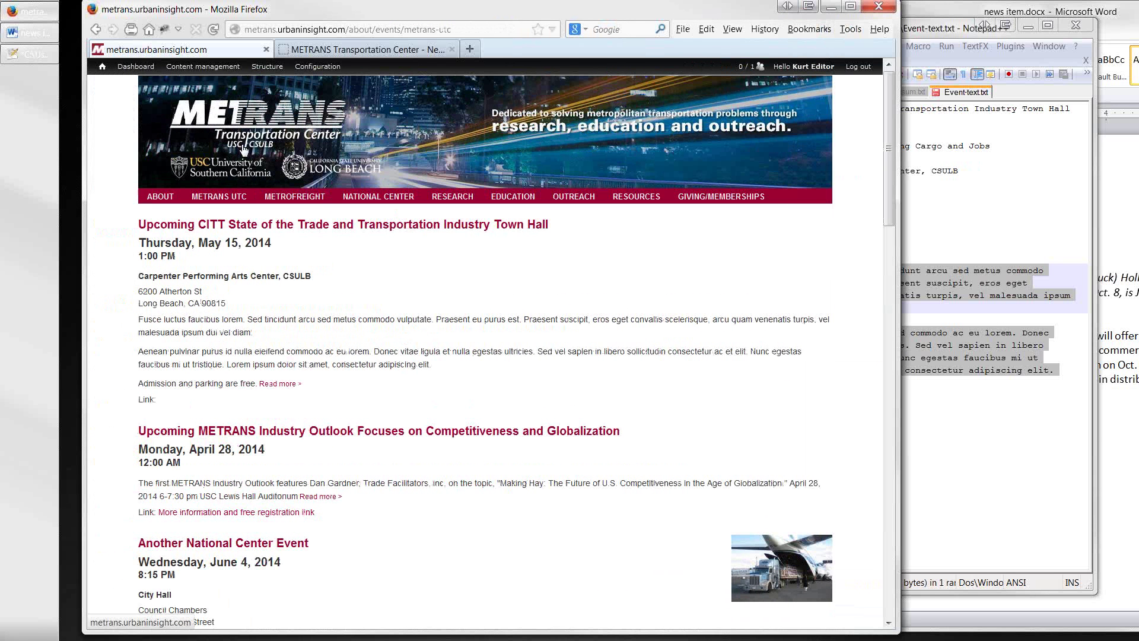
Open the Upcoming CITT State of the Trade and Transportation Industry Town Hall event and examine its page
click(170, 226)
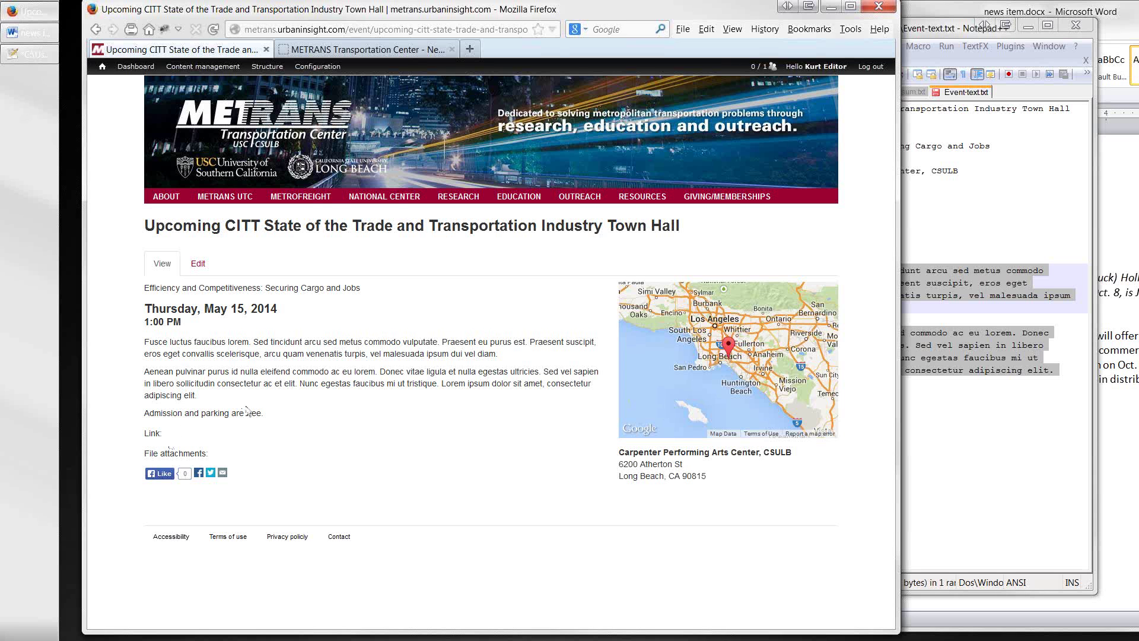
mouse_move(306, 201)
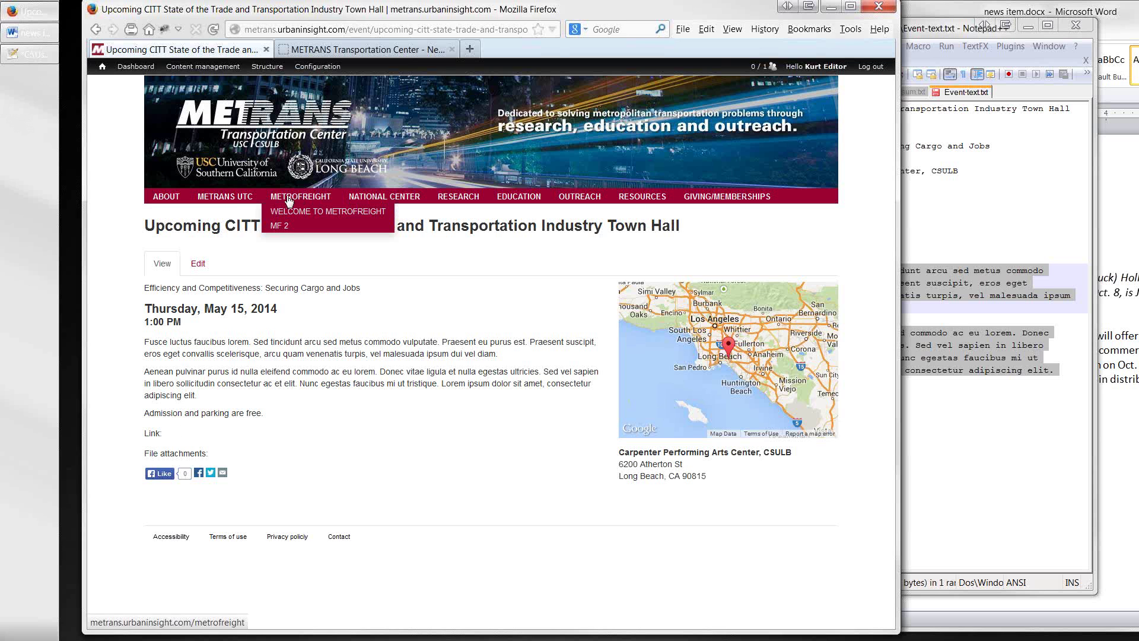
mouse_move(254, 200)
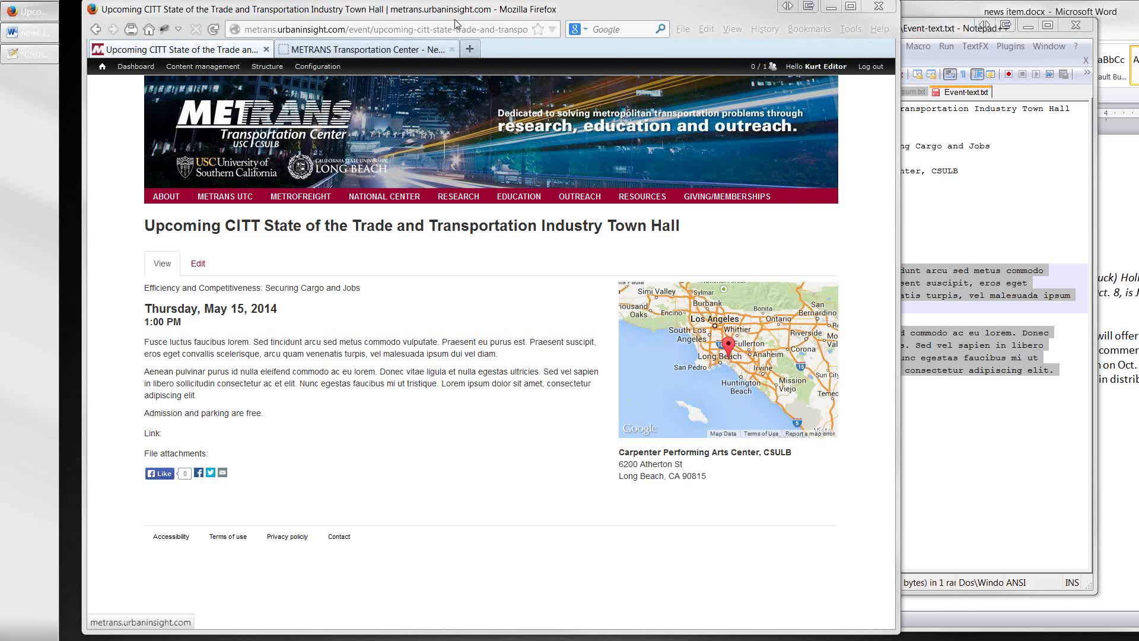
drag(465, 11, 526, 21)
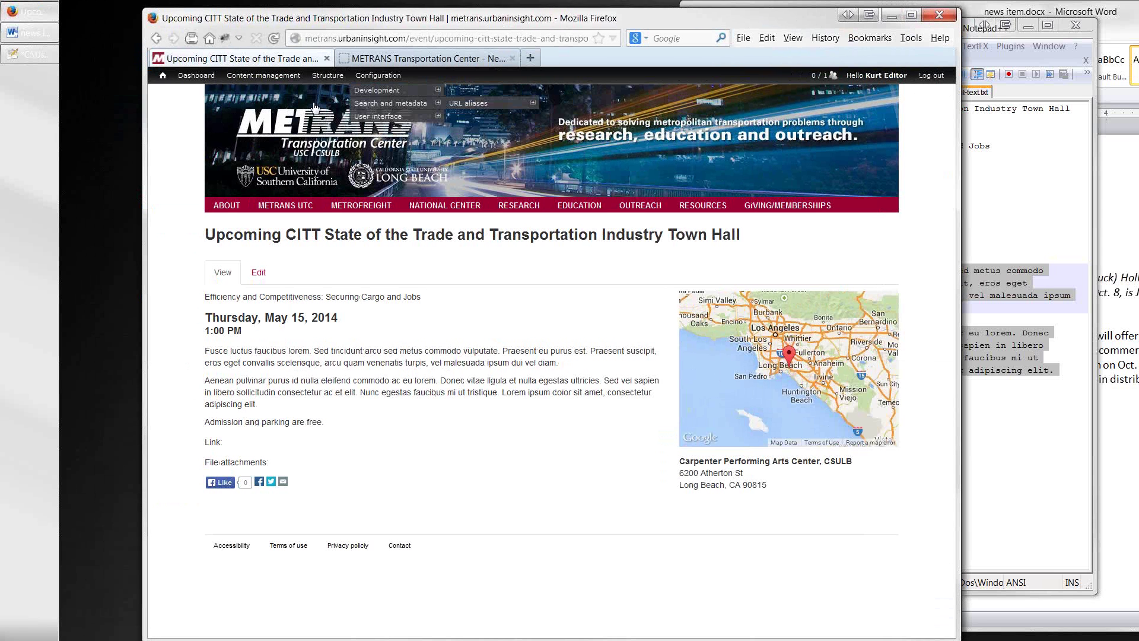
Start a new Basic page from the dashboard and fill its body with the Fusce and Aenean paragraphs from LoremIpsum.txt
click(184, 76)
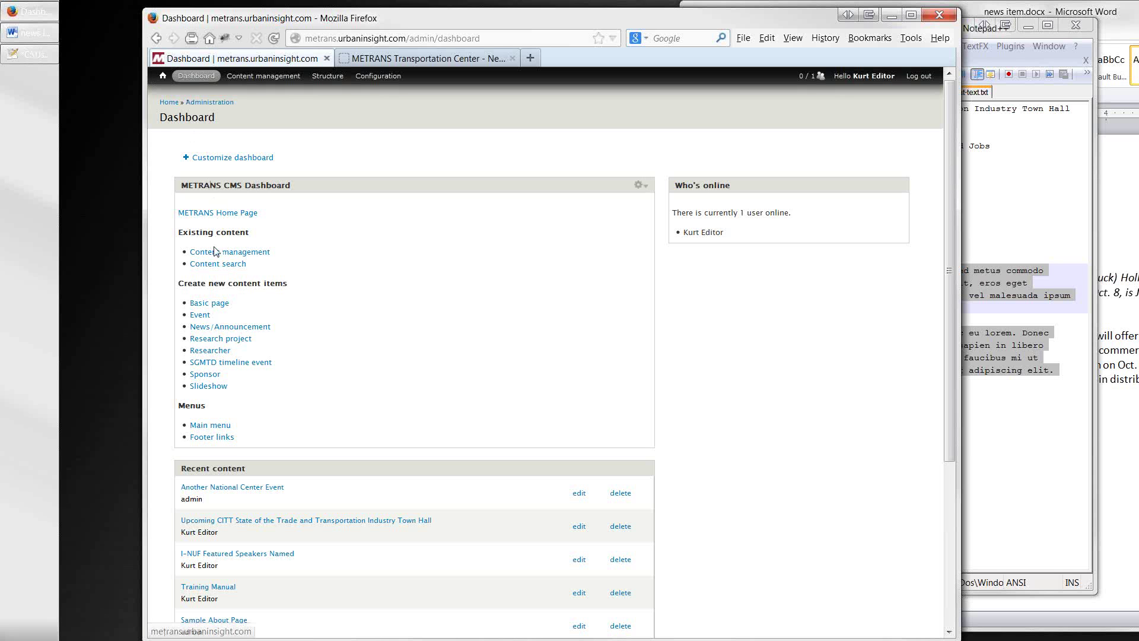
click(209, 304)
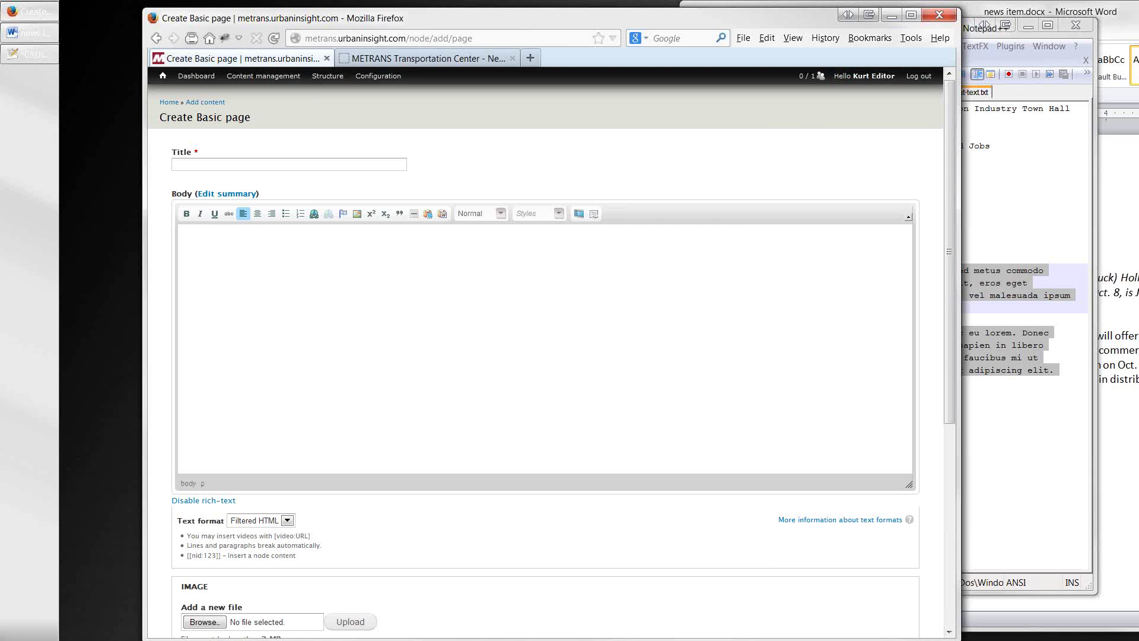
click(30, 54)
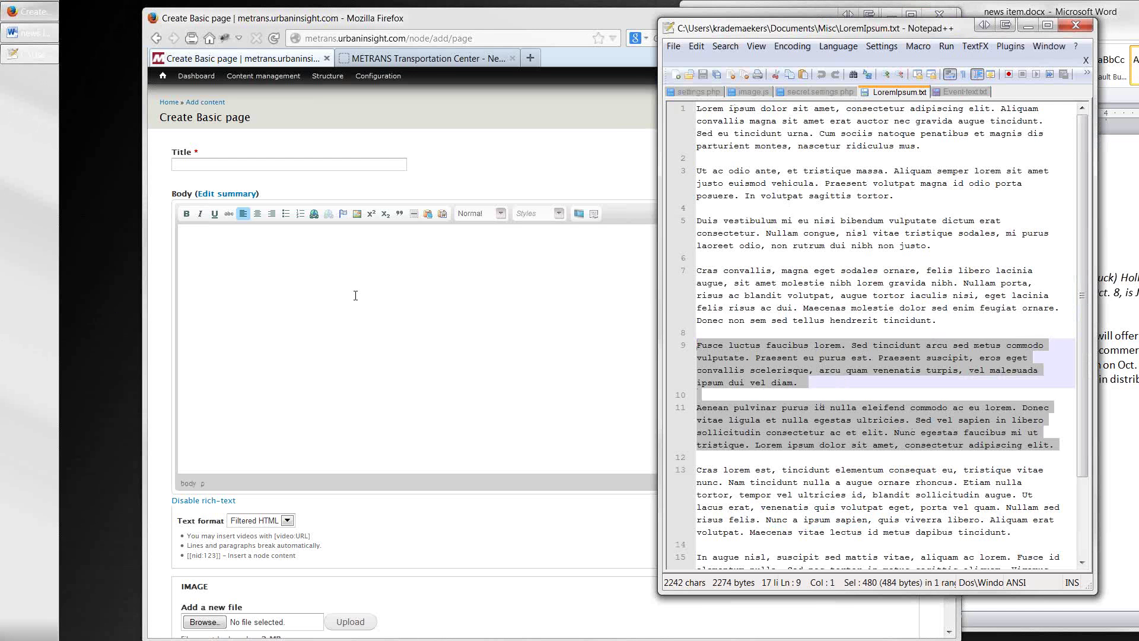
click(330, 287)
text(Fusce luctus faucibus lorem. Sed tincidunt arcu sed metus commodo vulputate. Praesent eu purus est. Praesent suscipit, eros eget convallis scelerisque, arcu quam venenatis turpis, vel malesuada ipsum dui vel diam.  Aenean pulvinar purus id nulla eleifend commodo ac eu lorem. Donec vitae ligula et nulla egestas ultricies. Sed vel sapien in libero sollicitudin consectetur ac et elit. Nunc egestas faucibus mi ut tristique. Lorem ipsum dolor sit amet, consectetur adipiscing elit.)
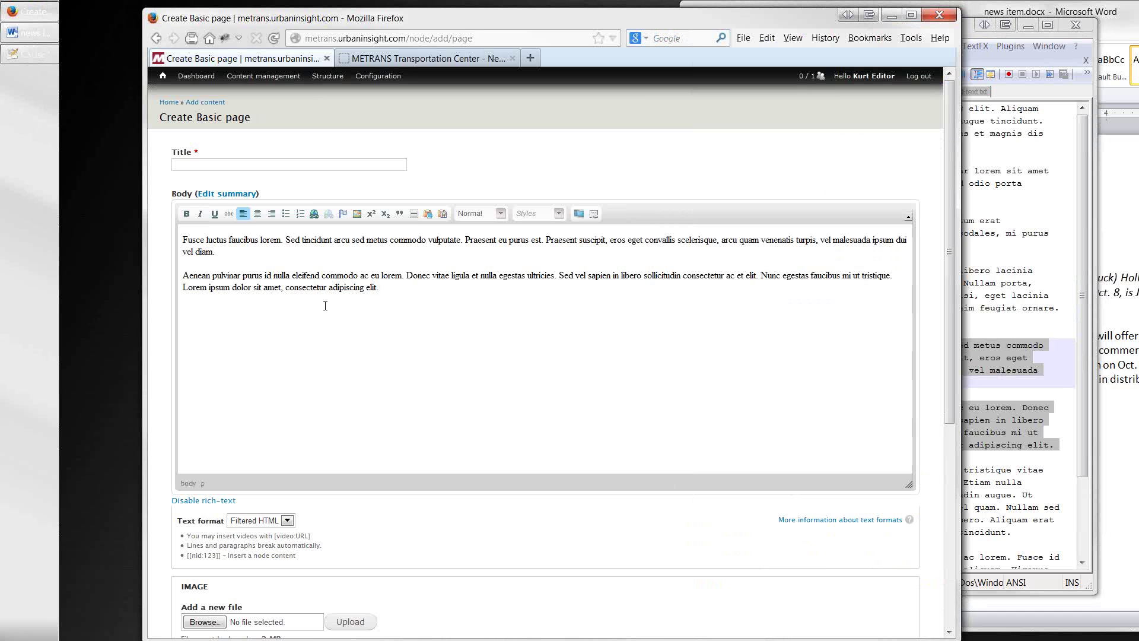
Title the basic page New Test Page and save it without a menu link
click(260, 166)
text(Na)
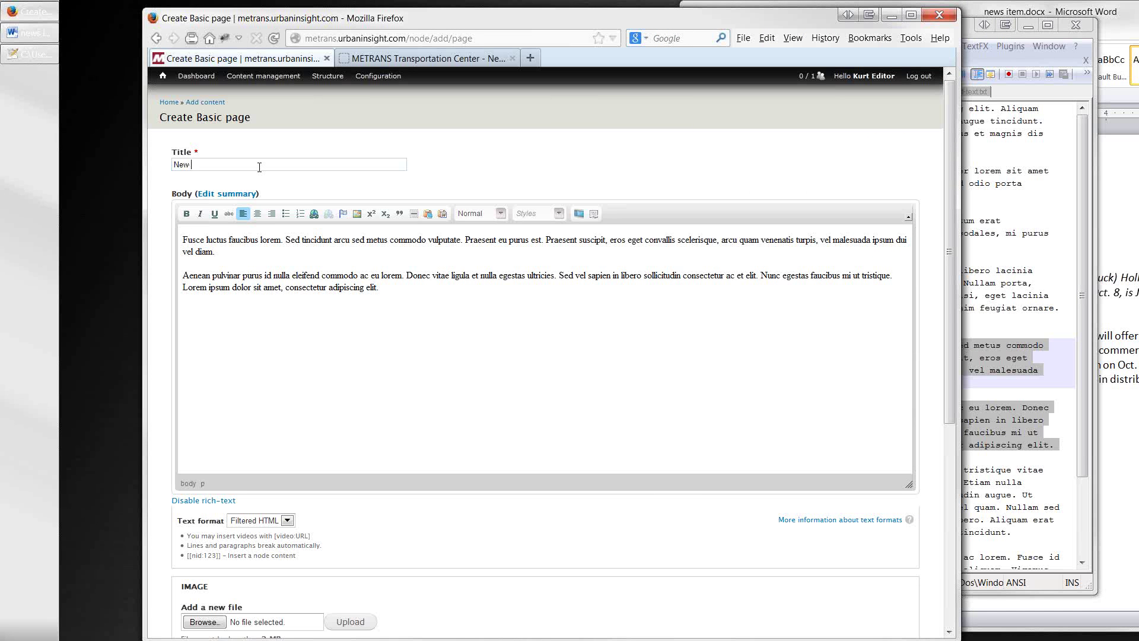
text(w Test Page)
scroll(159, 421, down, 5)
scroll(161, 422, down, 3)
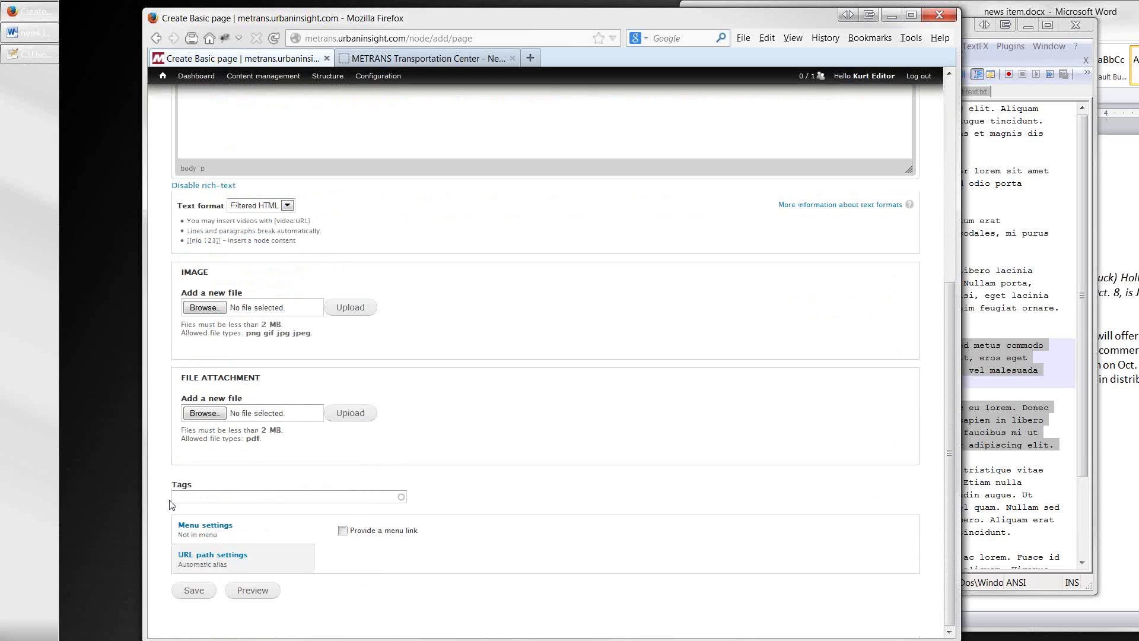
click(195, 591)
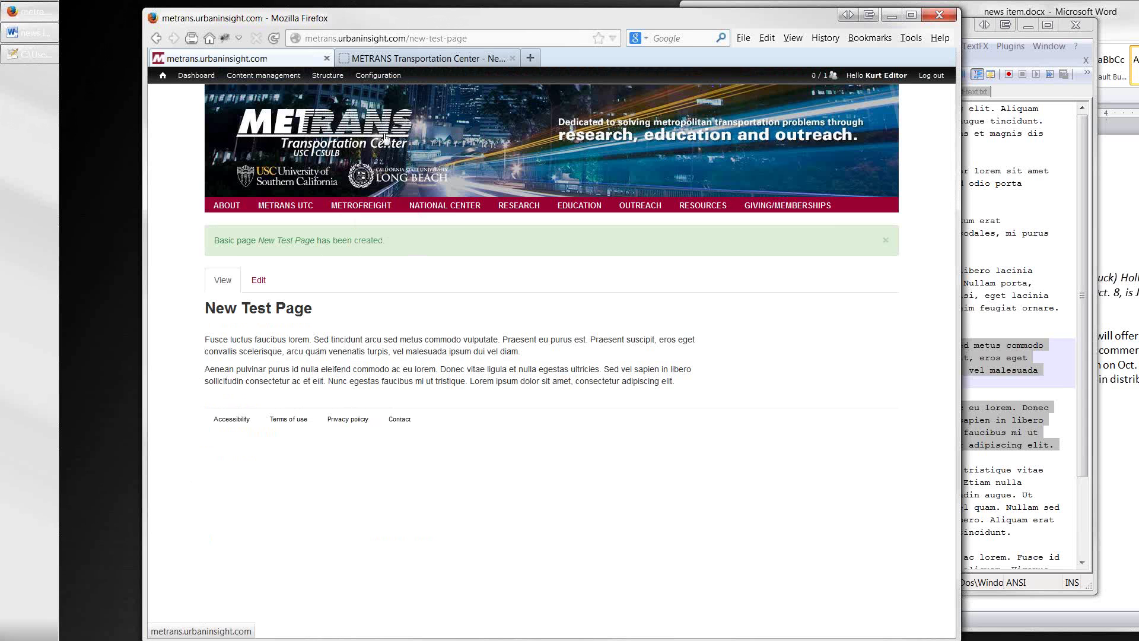
Compare the saved page's title with the page name in its web address
drag(327, 314, 210, 324)
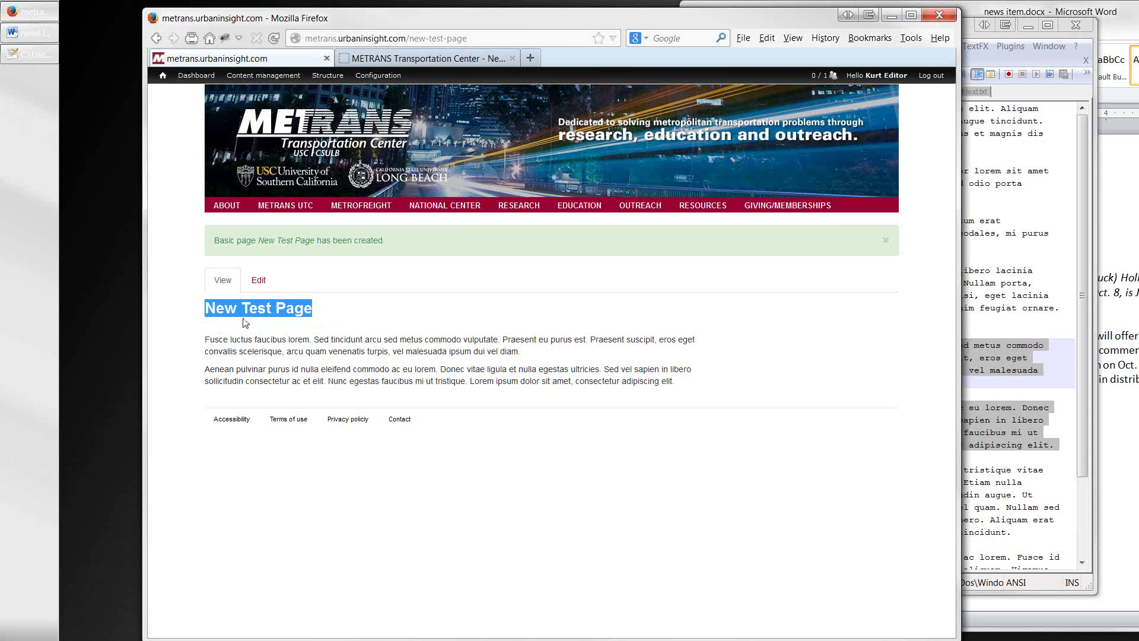
click(465, 39)
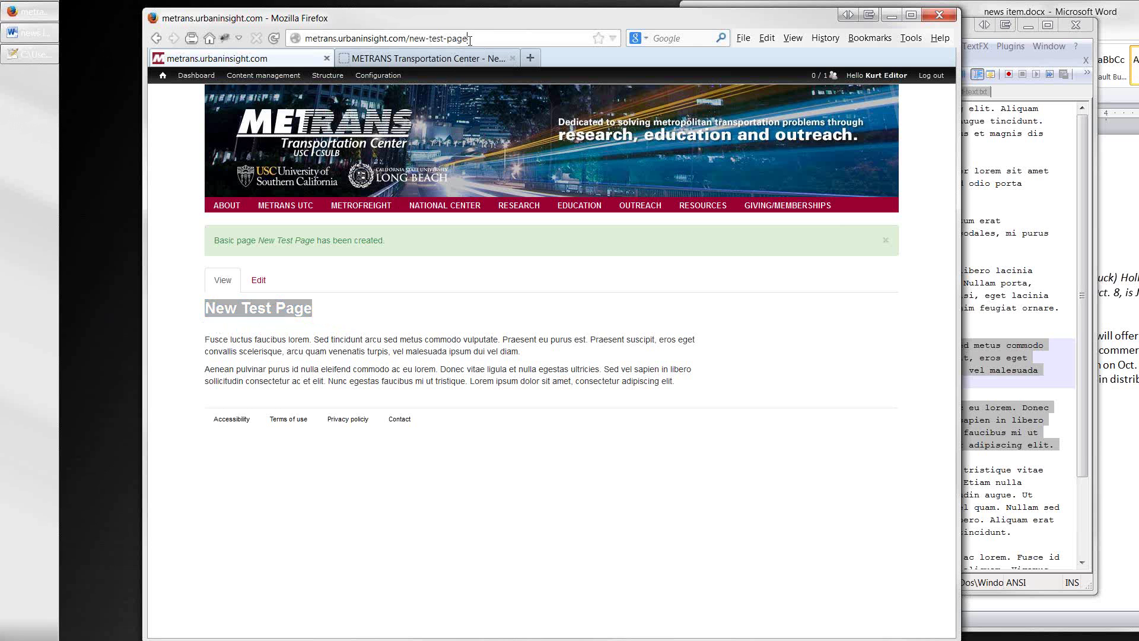
drag(465, 39, 409, 40)
Open New Test Page for editing and enable a menu link for it
click(259, 280)
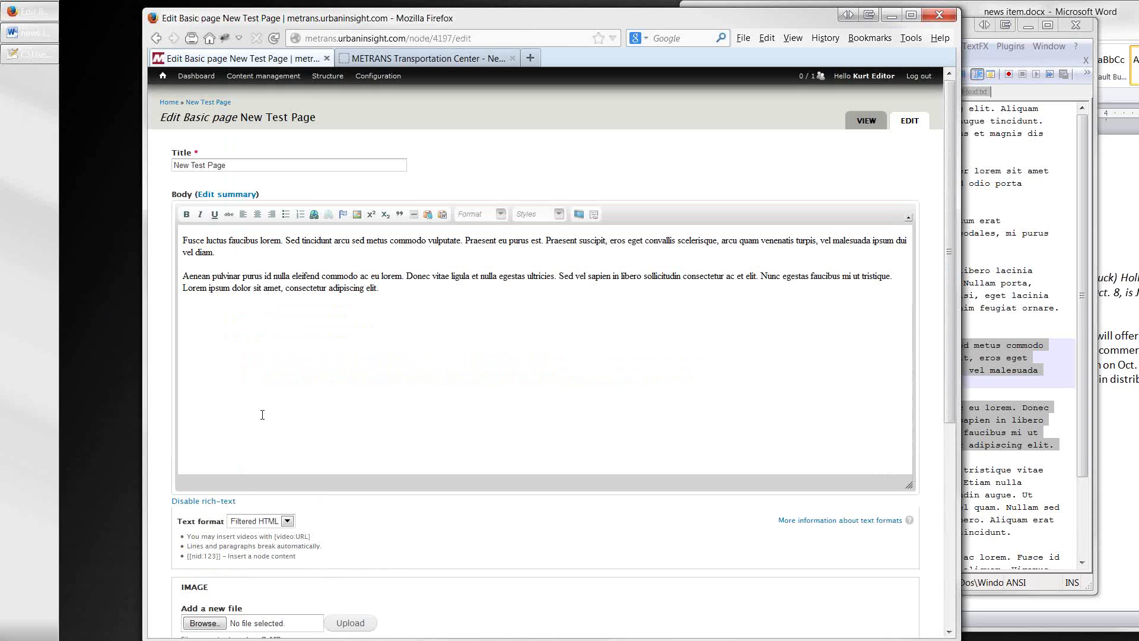
scroll(268, 446, down, 5)
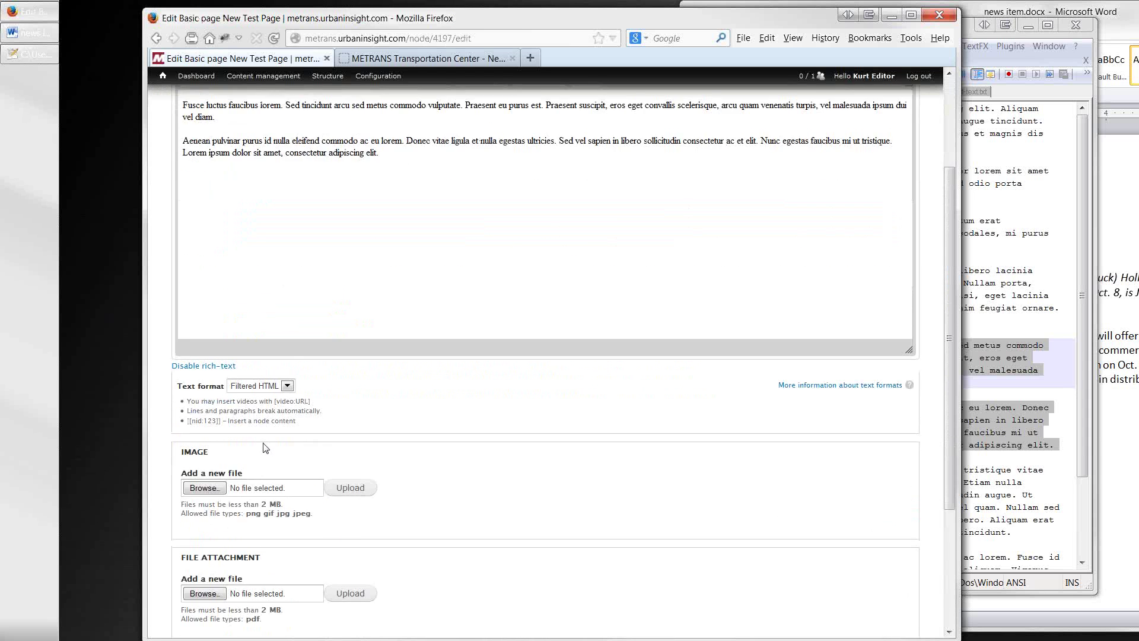
scroll(264, 446, down, 1)
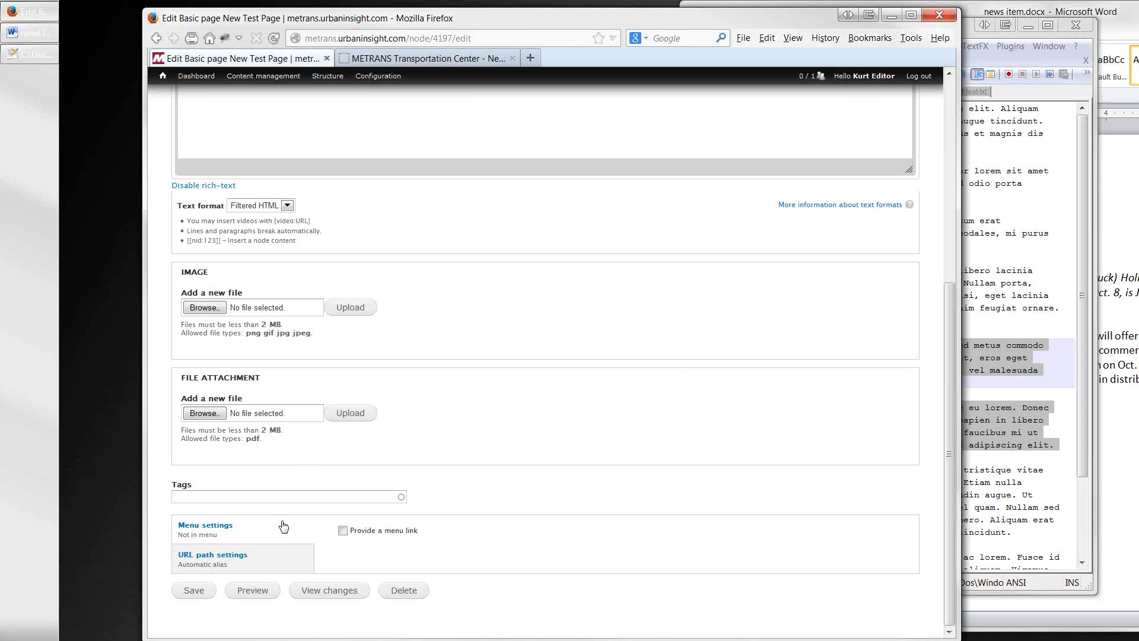
click(343, 531)
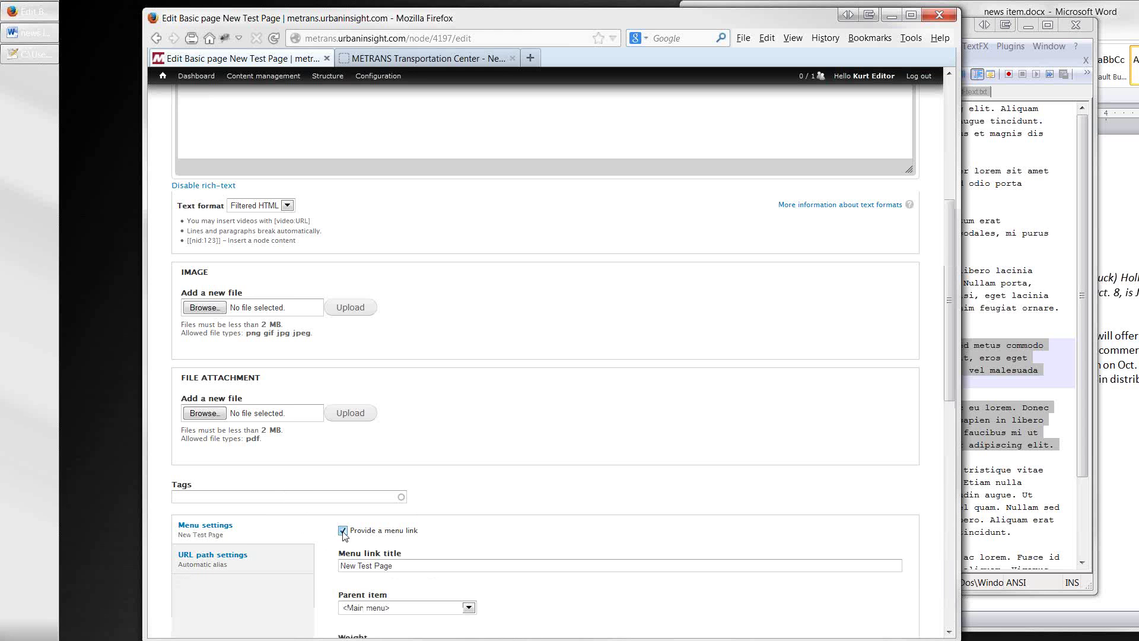
scroll(339, 537, down, 4)
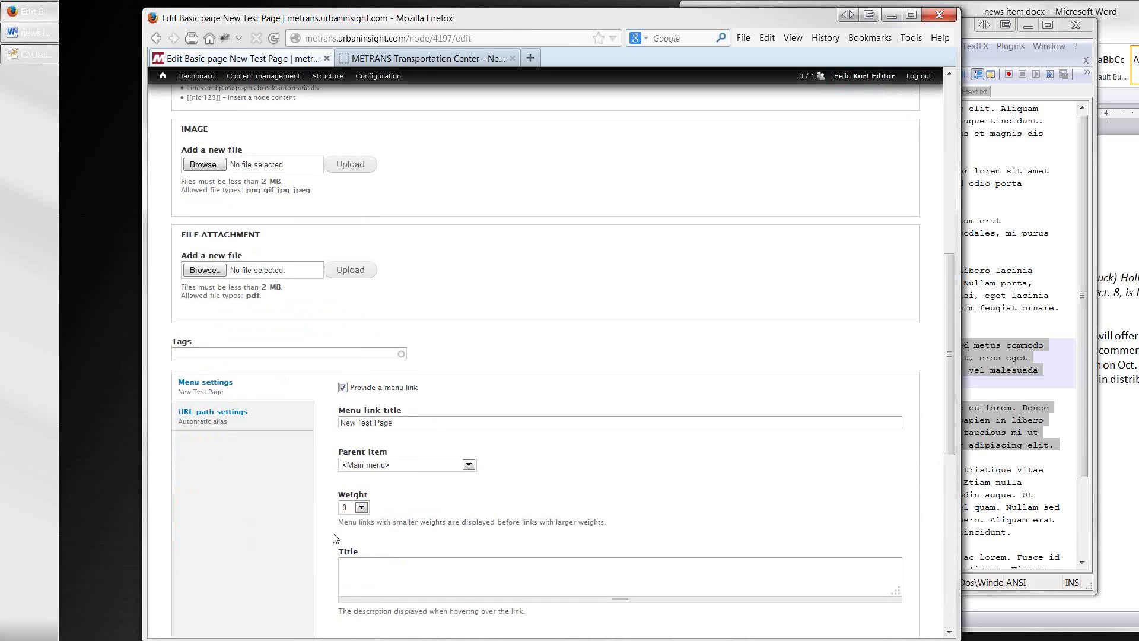
scroll(336, 538, down, 2)
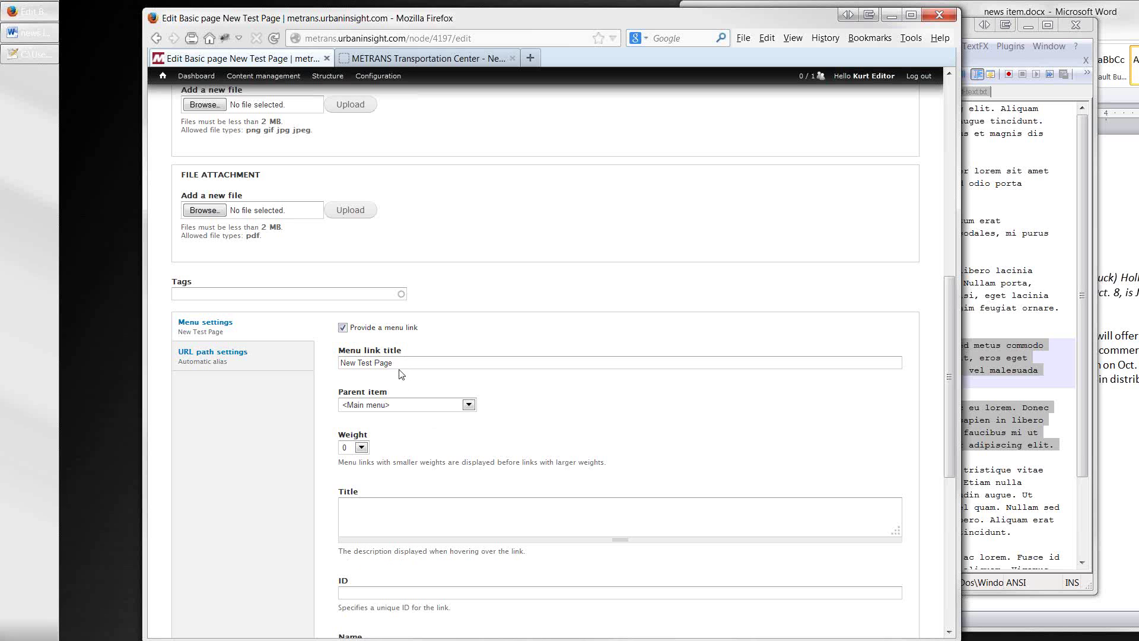
Set the menu link's parent item to About and save the page
click(468, 405)
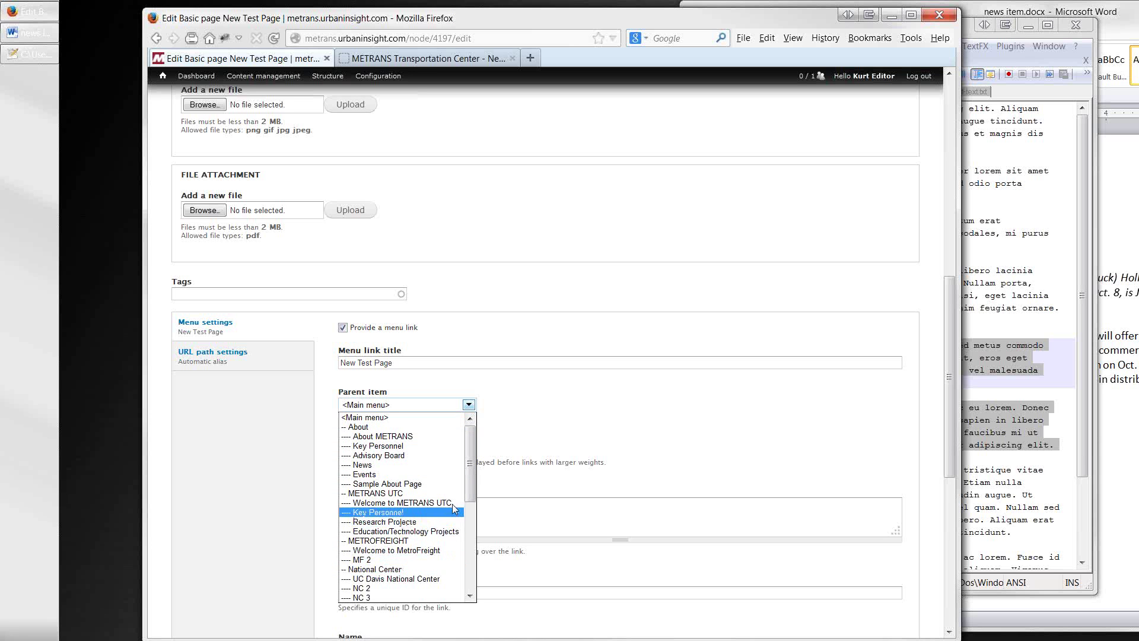
mouse_move(470, 488)
mouse_down()
mouse_move(468, 578)
mouse_move(470, 480)
mouse_up()
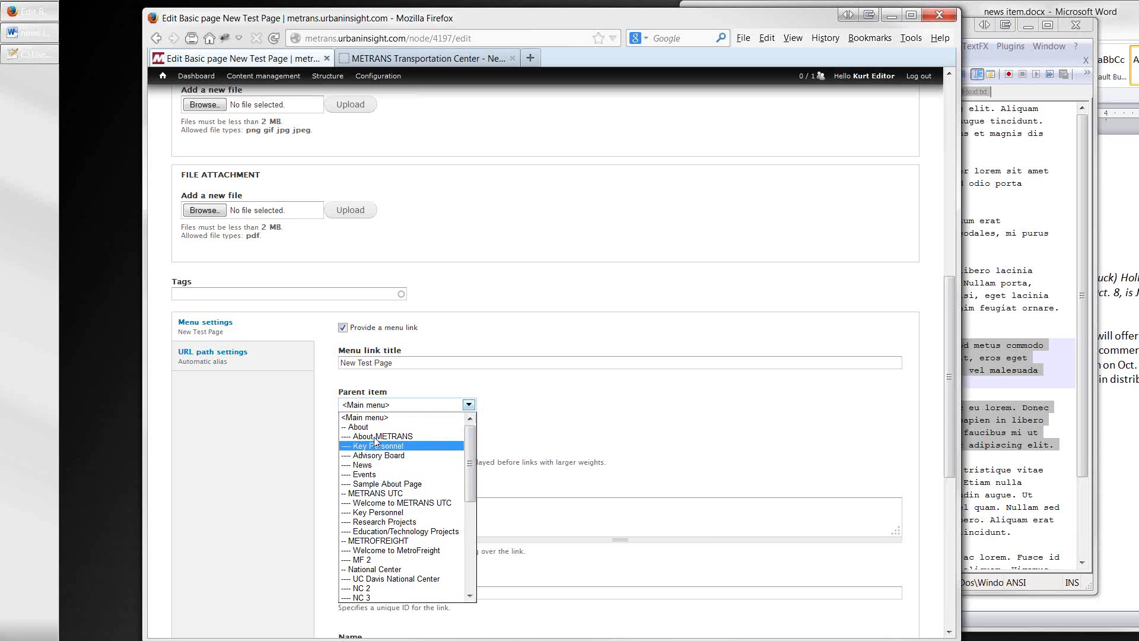
click(358, 427)
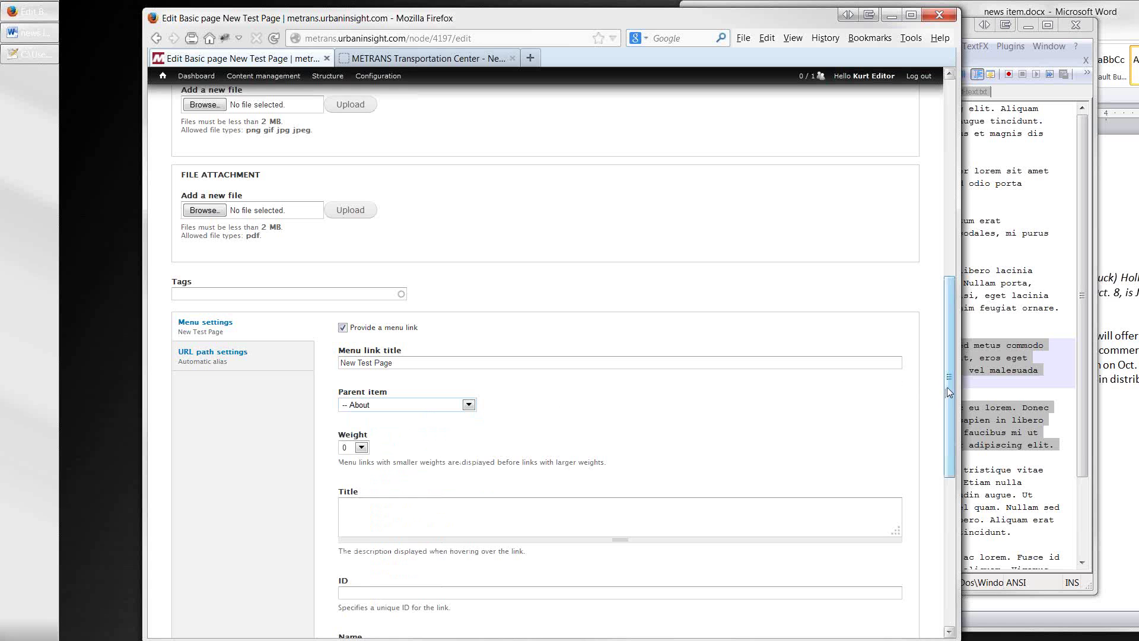
drag(947, 387, 947, 572)
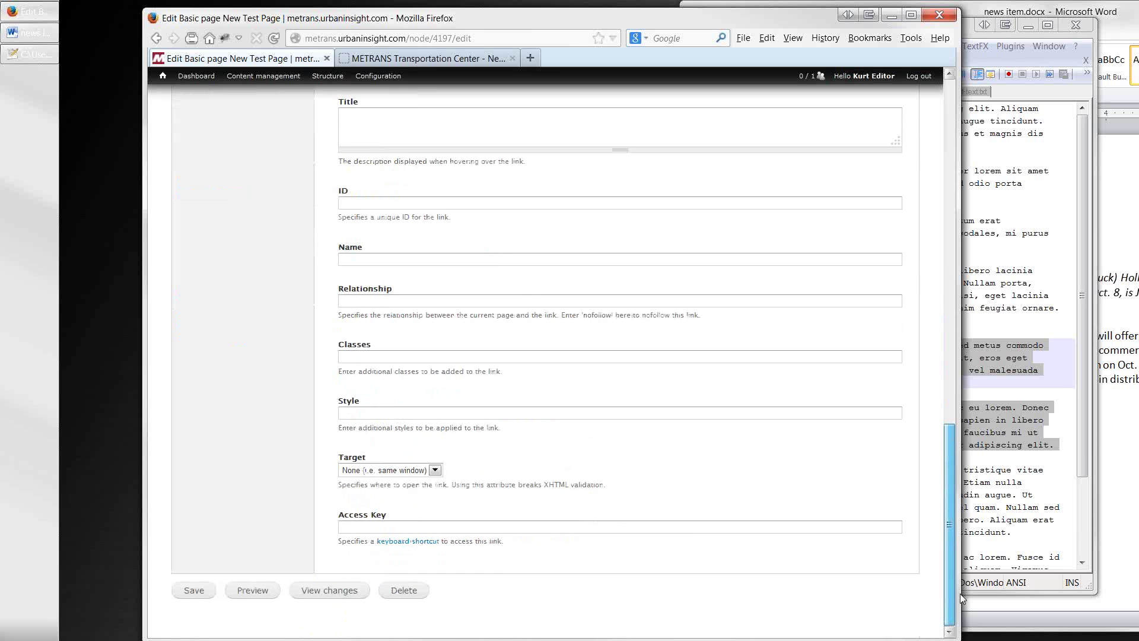
click(191, 591)
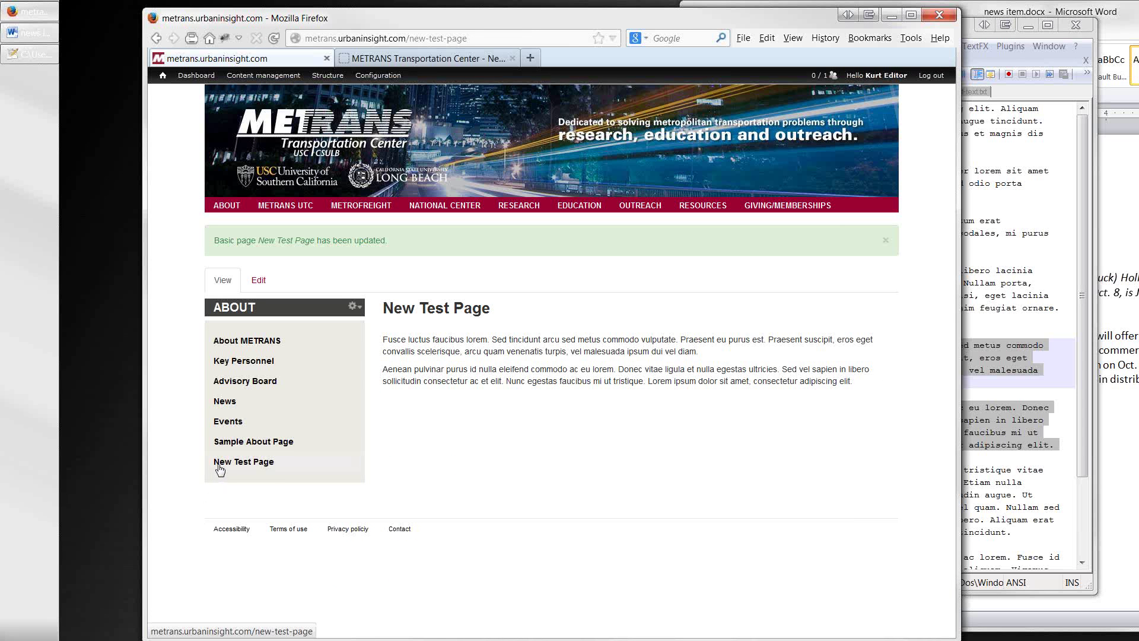
Check the About section navigation by visiting Sample About Page, About METRANS and New Test Page
click(220, 446)
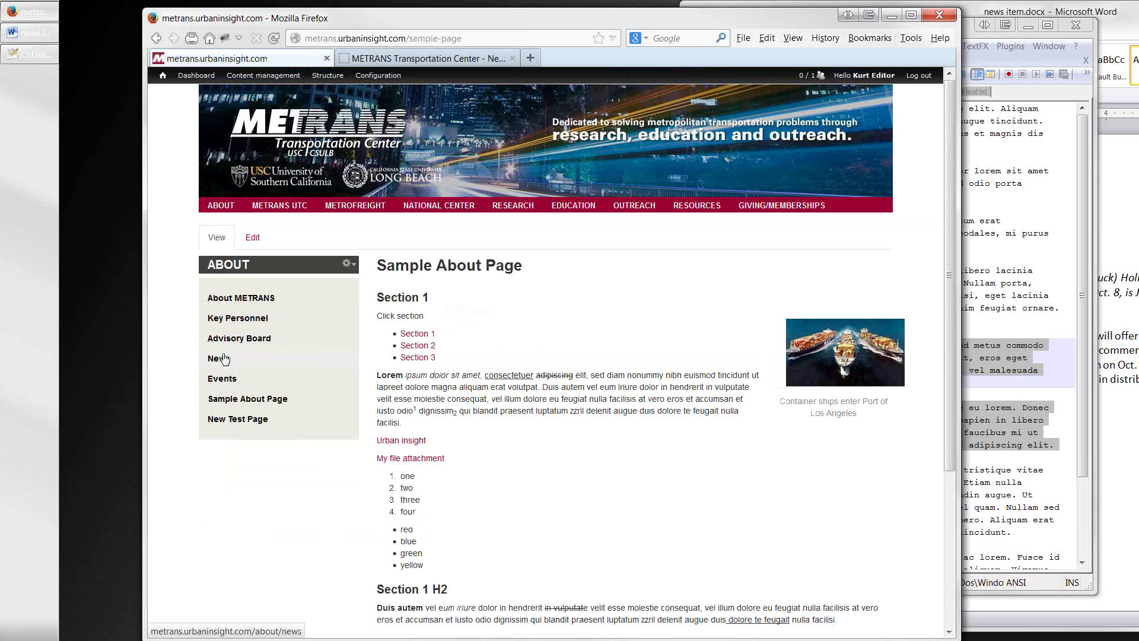
click(216, 303)
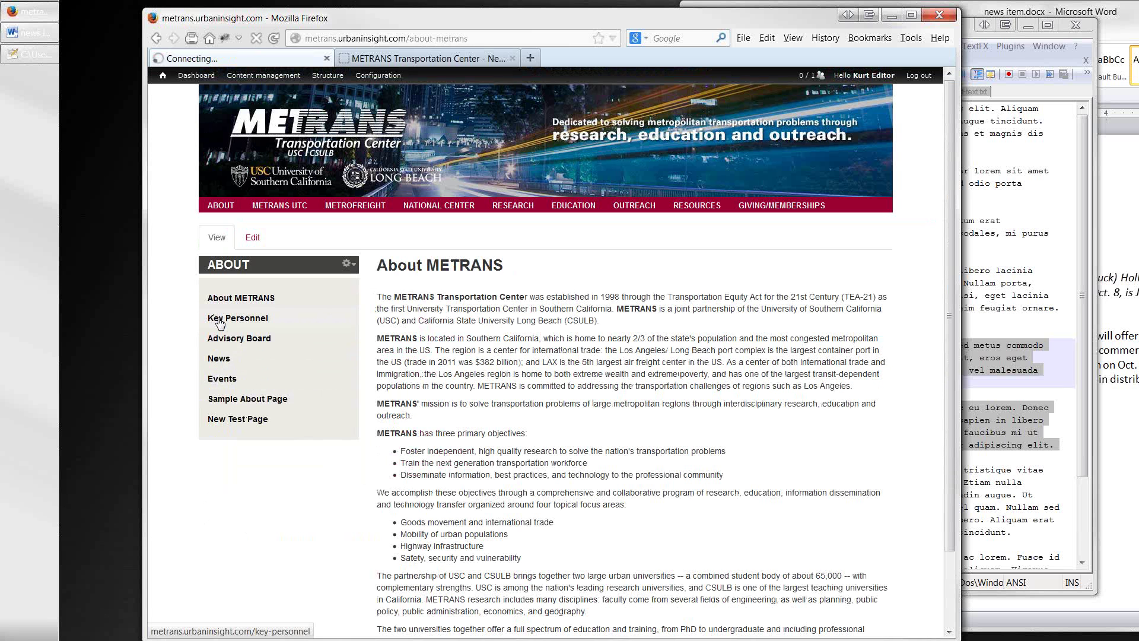
click(225, 420)
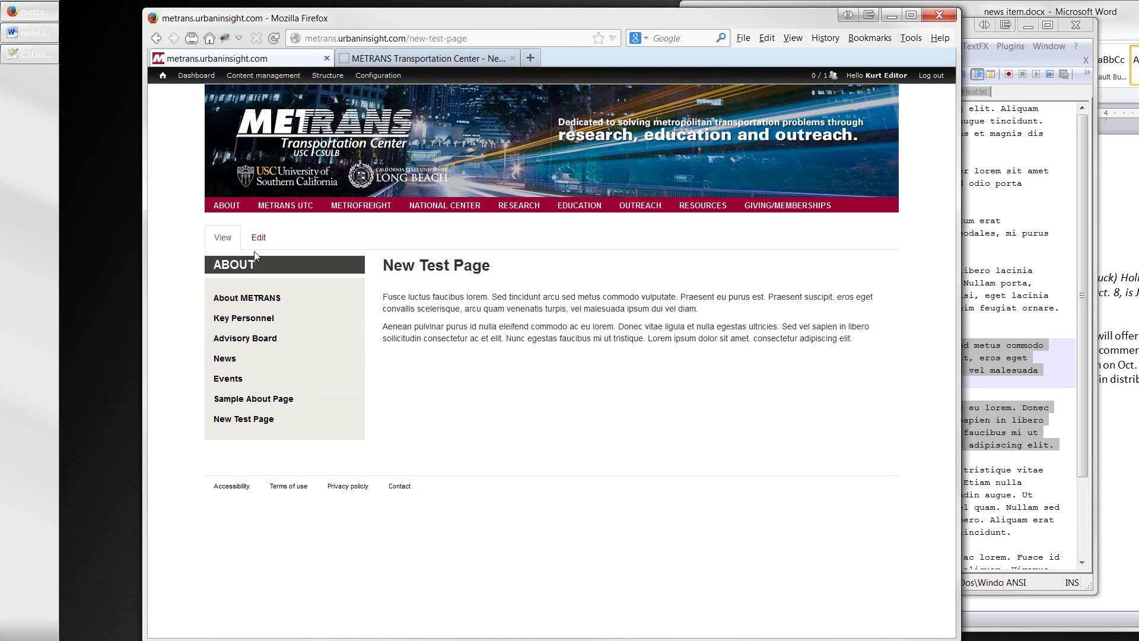
Open the Main menu's link list from the dashboard and move New Test Page between Advisory Board and News under About
click(190, 79)
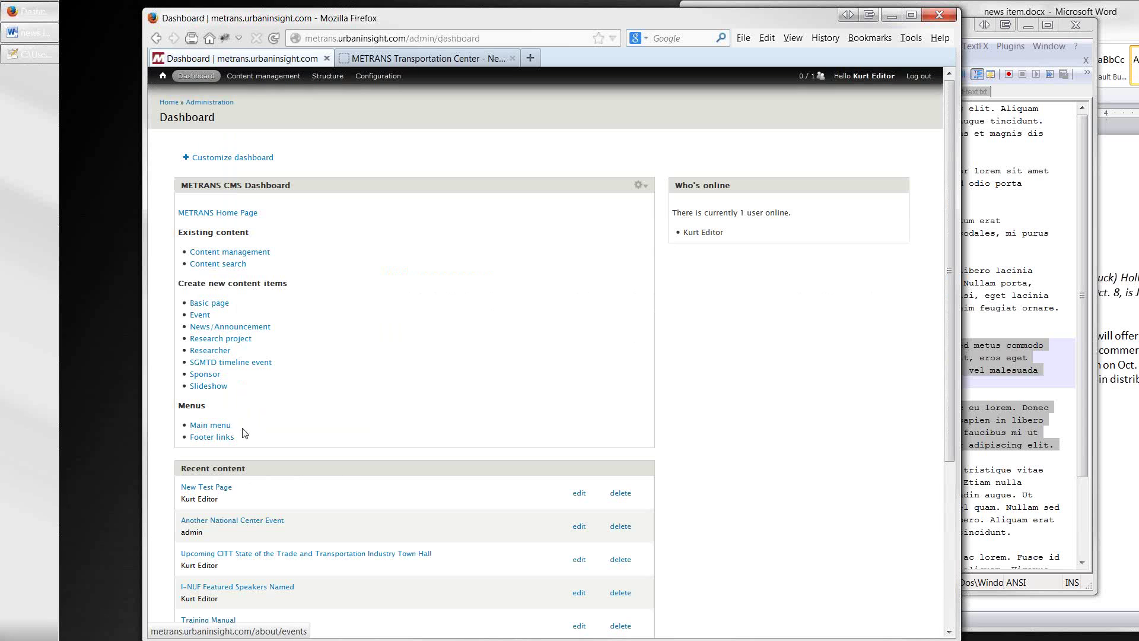
click(220, 429)
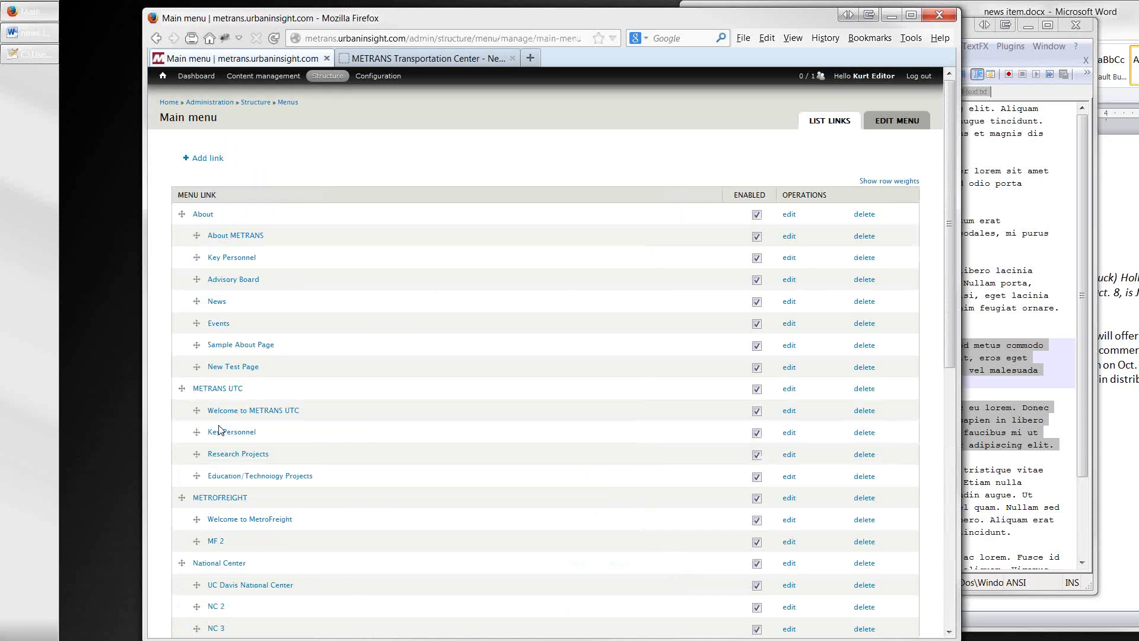
scroll(232, 426, down, 10)
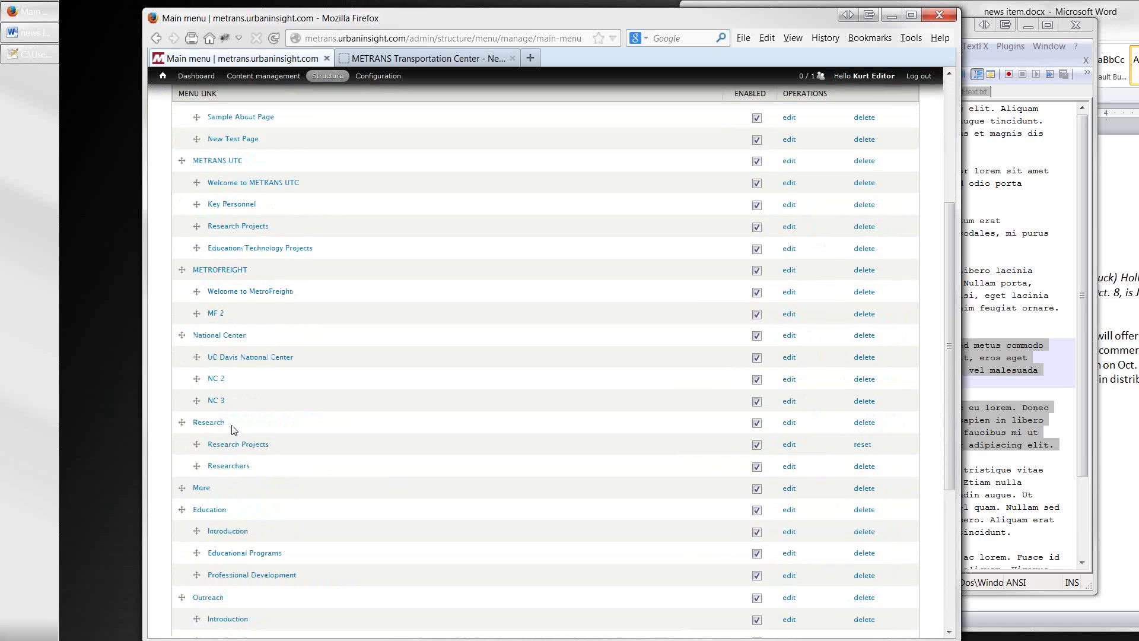
scroll(232, 431, down, 3)
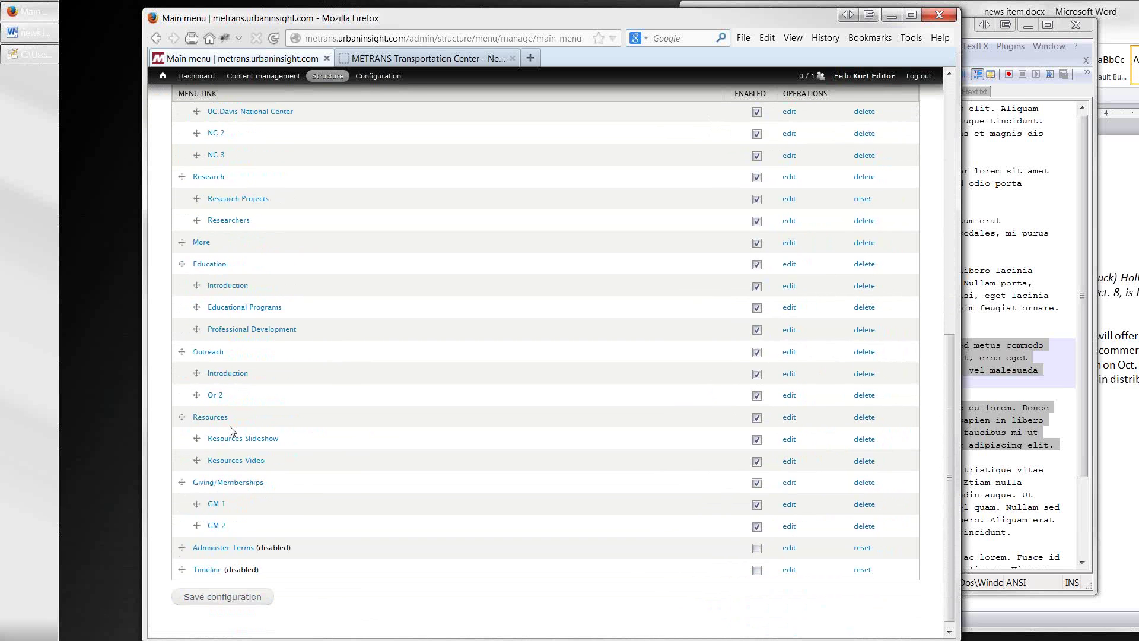
scroll(232, 431, up, 11)
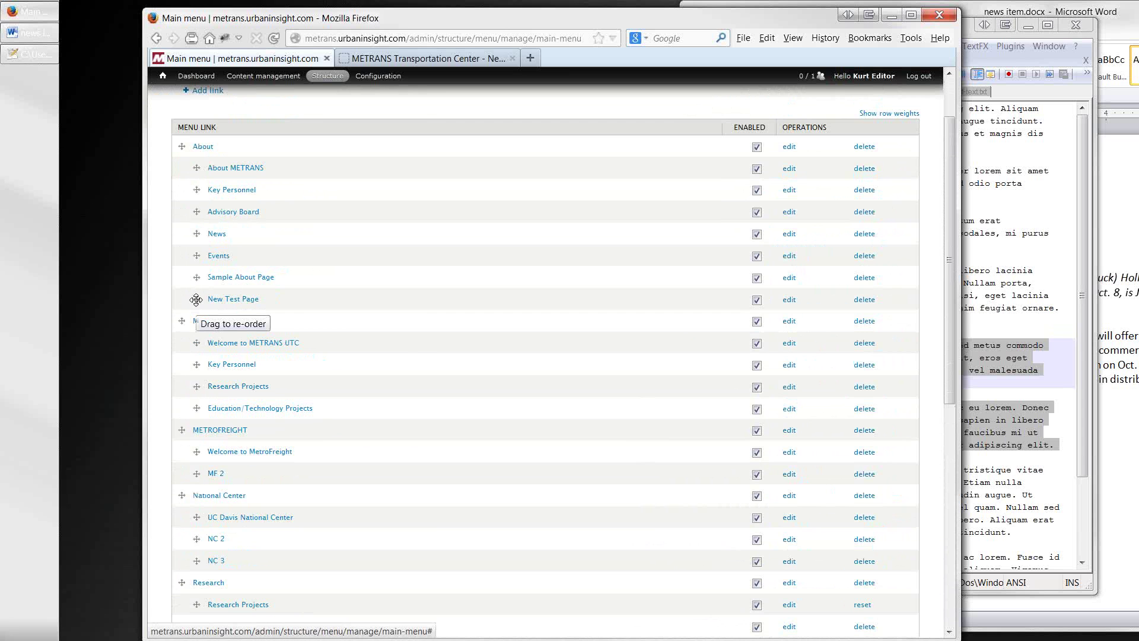
drag(195, 302, 199, 231)
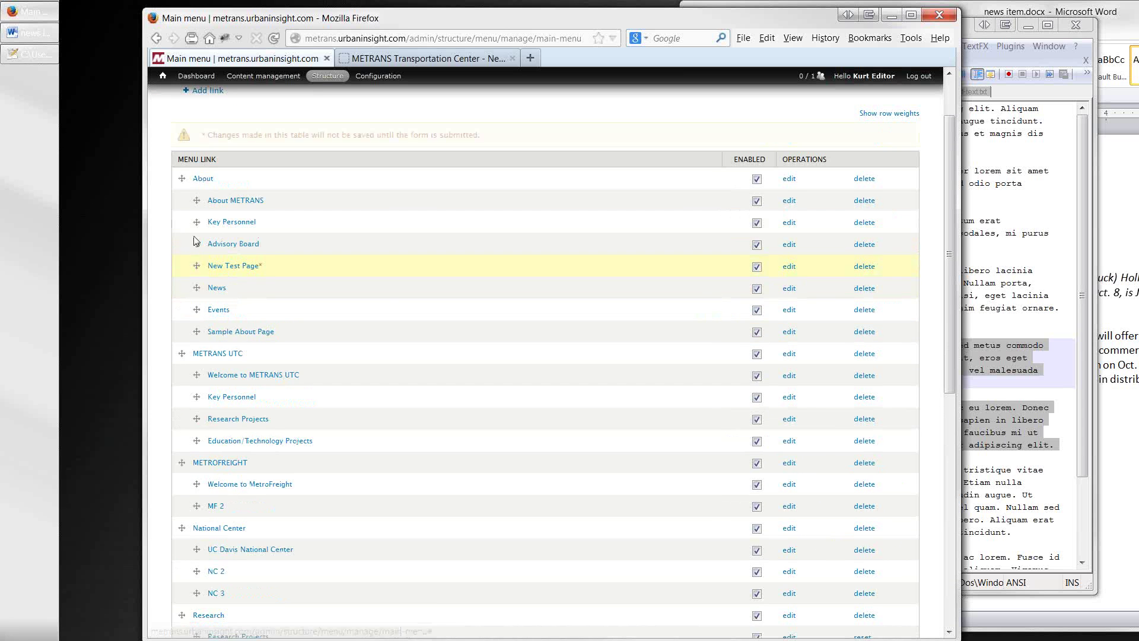
Save the reordered main menu configuration
scroll(149, 457, down, 3)
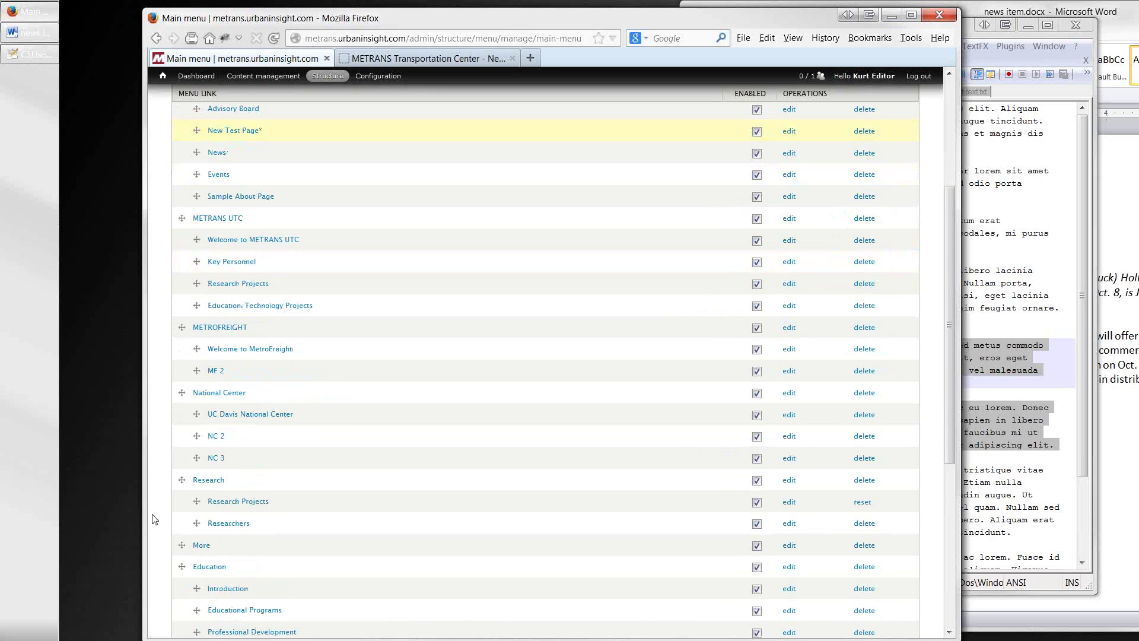
drag(949, 400, 948, 563)
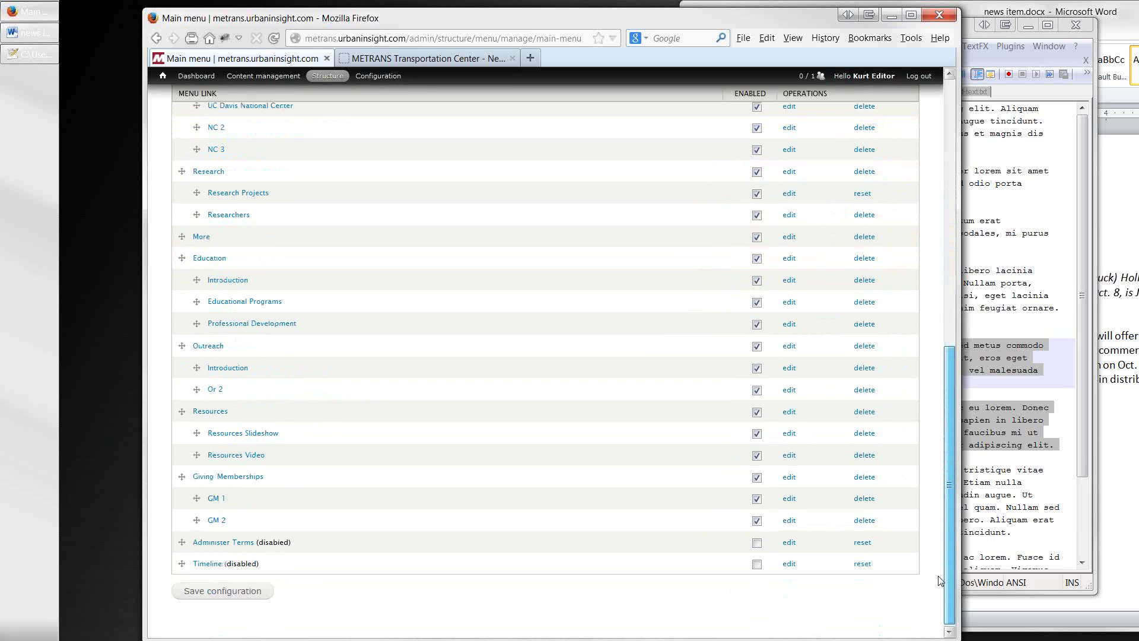
click(206, 591)
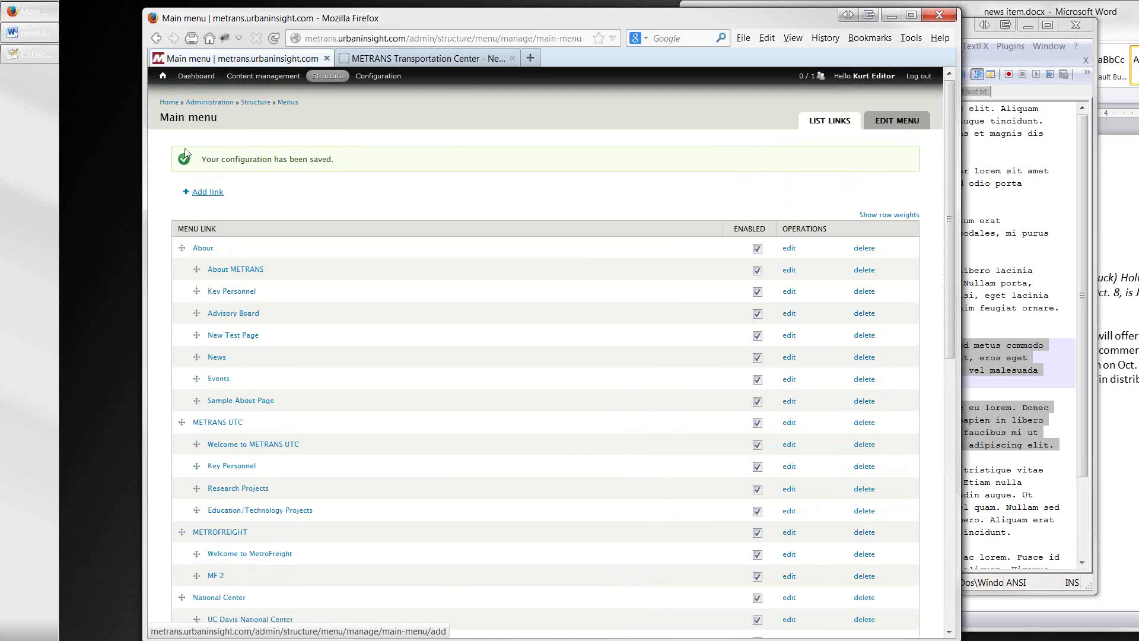
Return to the METRANS home page, view its navigation menu, and open the Researchers page under Research
click(164, 77)
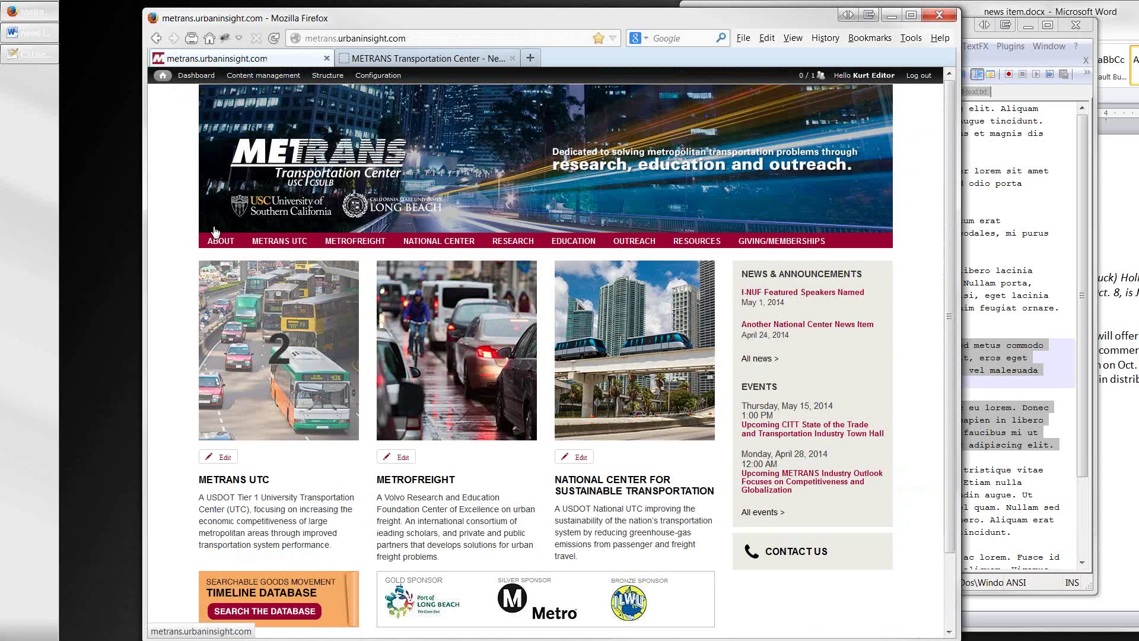
mouse_move(213, 245)
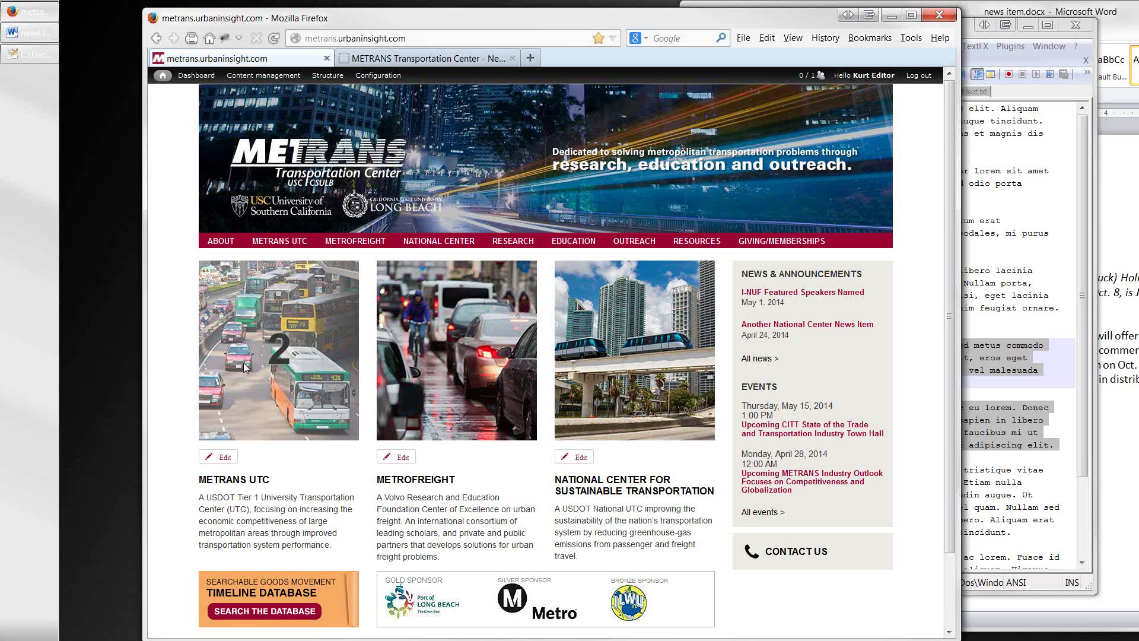
mouse_move(494, 244)
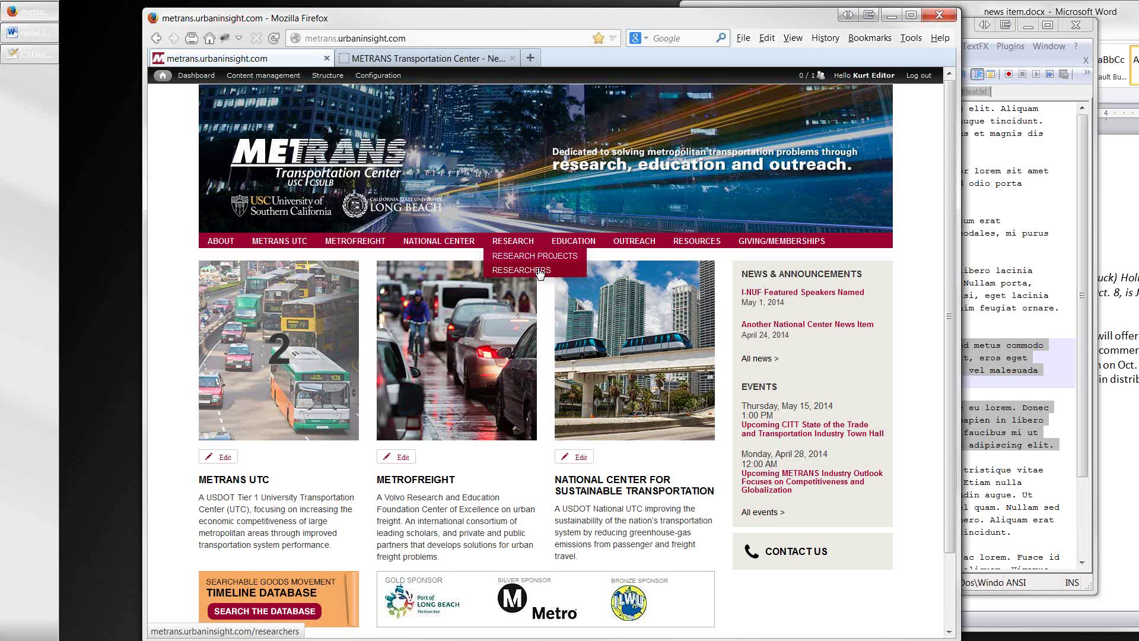
click(539, 271)
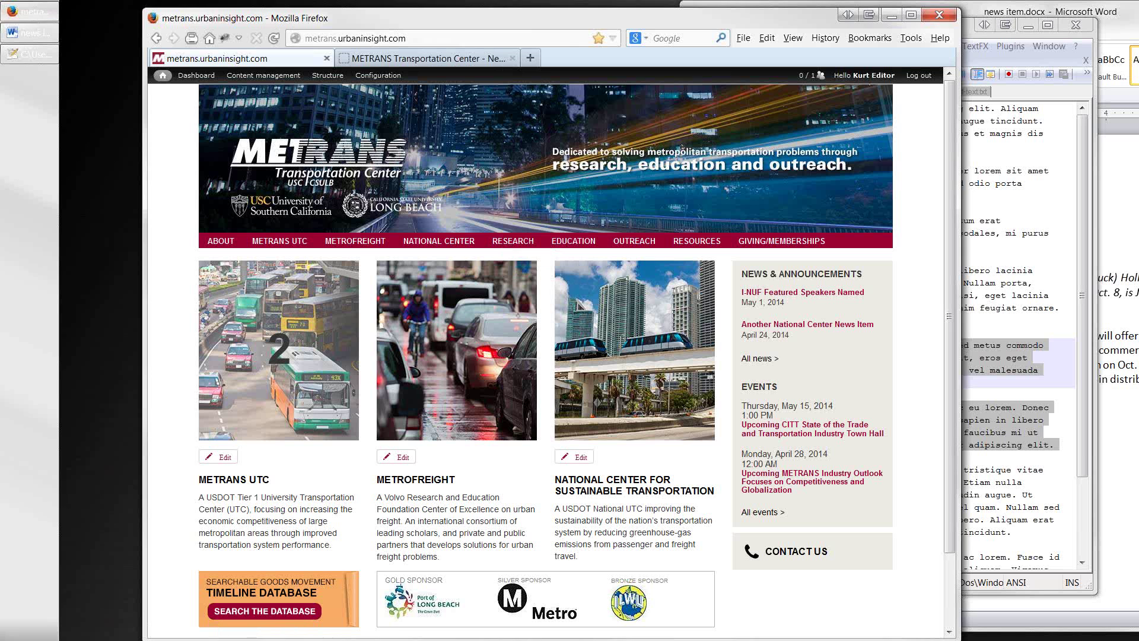